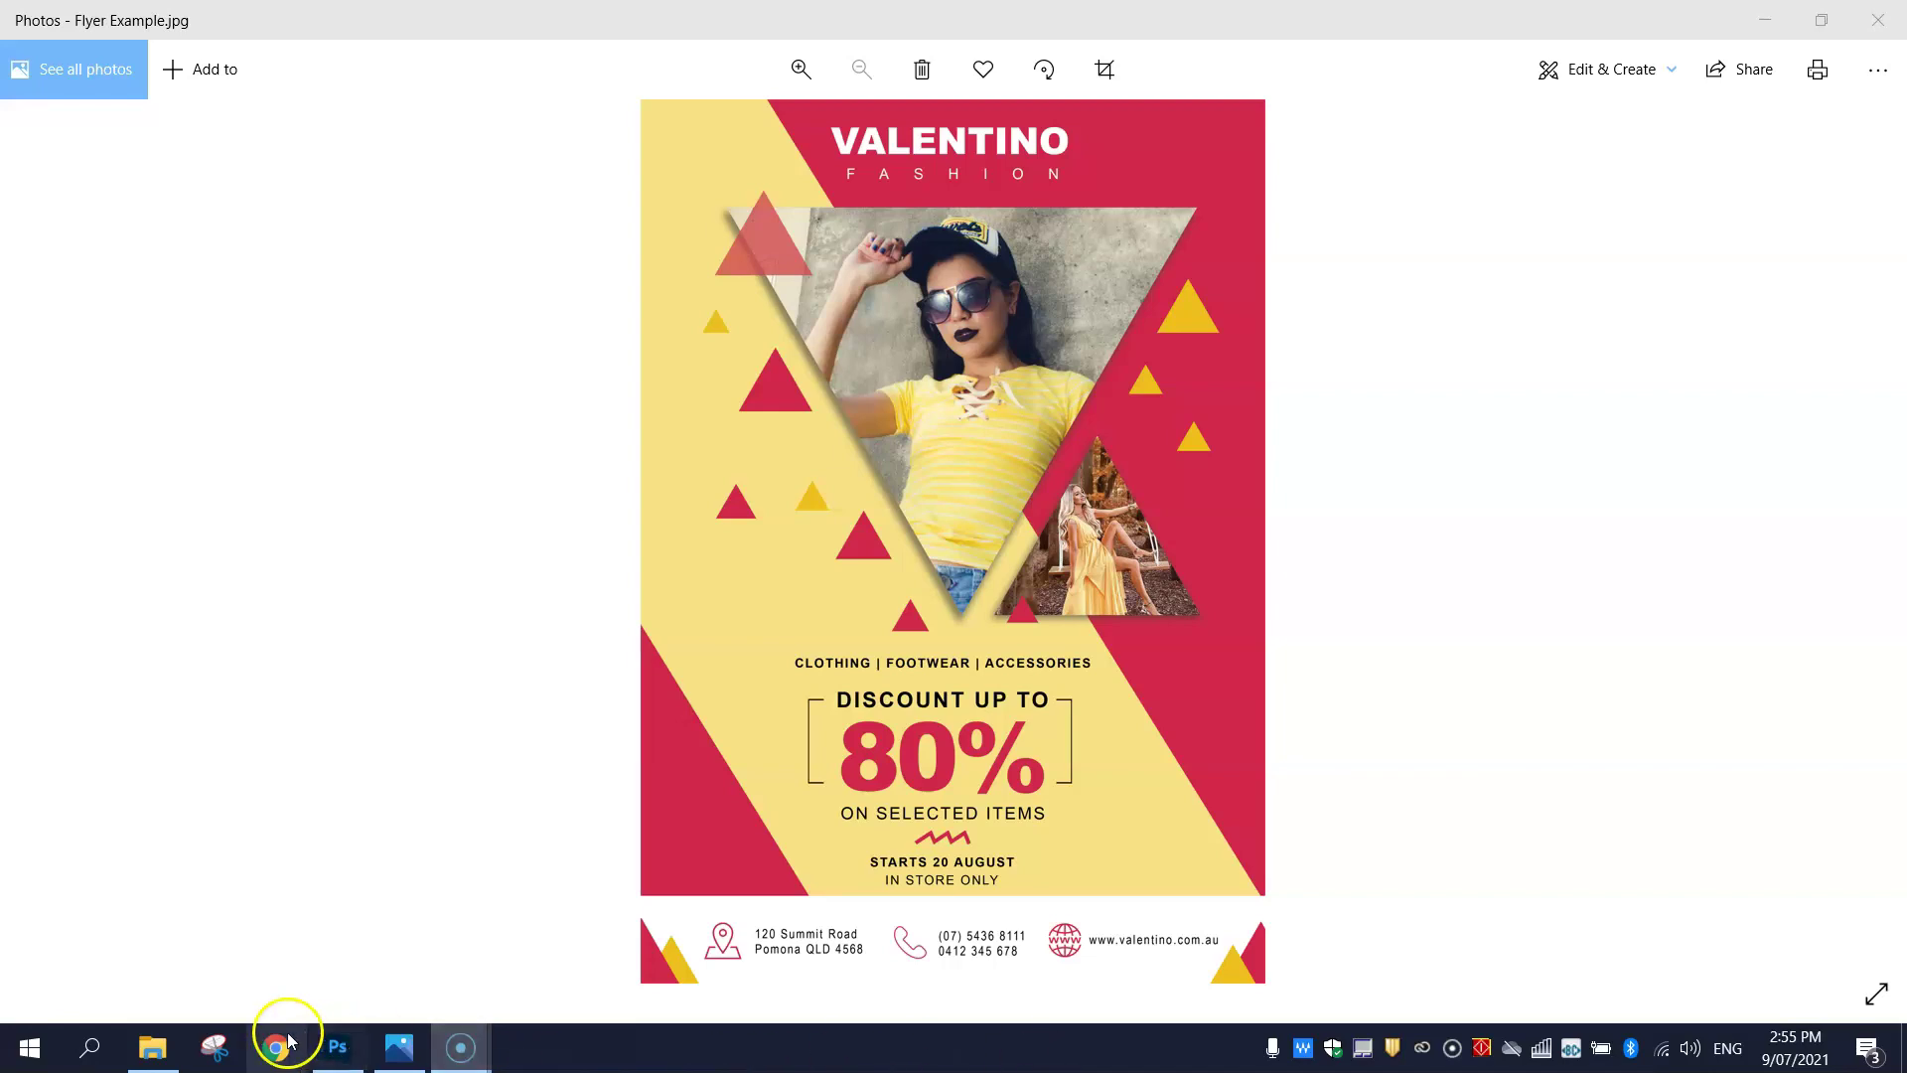
# - Look over the address, phone and web icon files in the 4 - Flyer folder, then return to Photoshop
pyautogui.click(152, 1049)
pyautogui.moveTo(915, 472); pyautogui.dragTo(1261, 444)
pyautogui.moveTo(1449, 536); pyautogui.dragTo(1745, 264)
pyautogui.keyDown('ctrl'); pyautogui.click(467, 536); pyautogui.keyUp('ctrl')
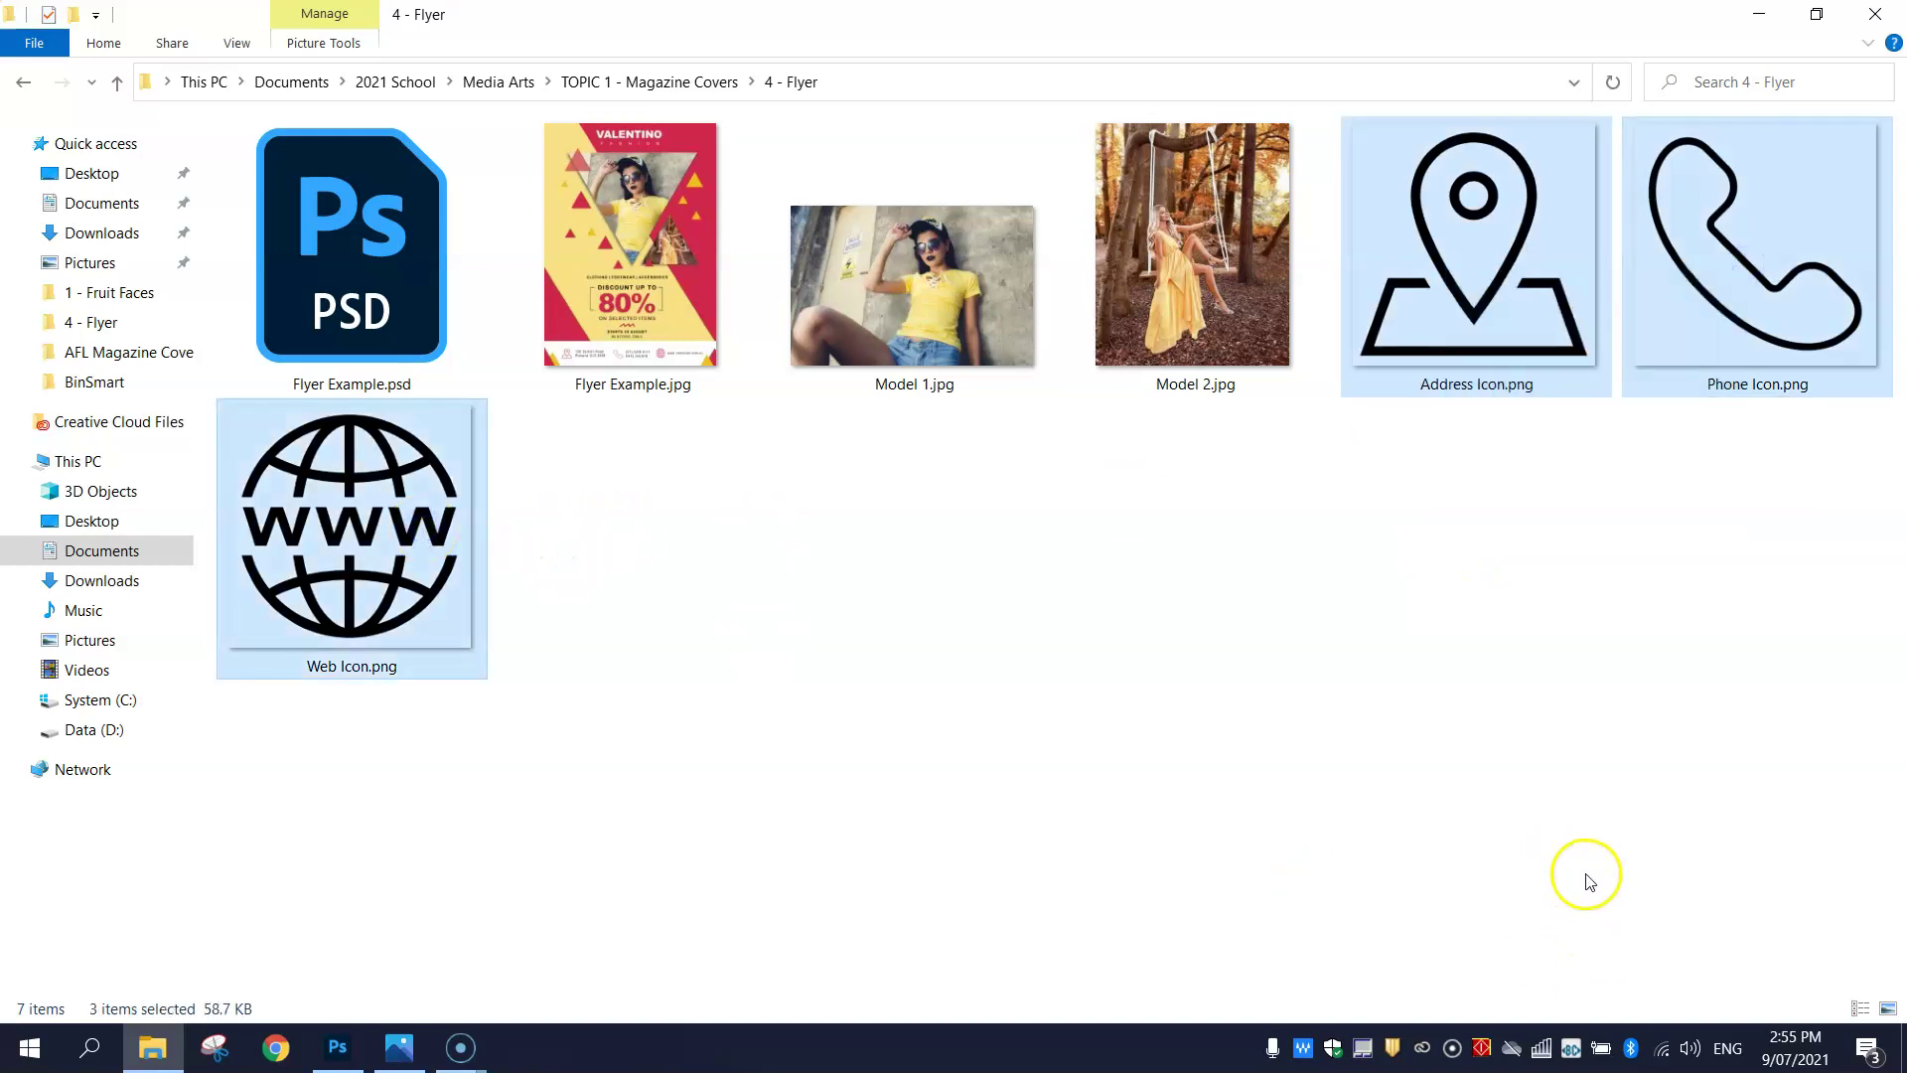
pyautogui.click(1362, 707)
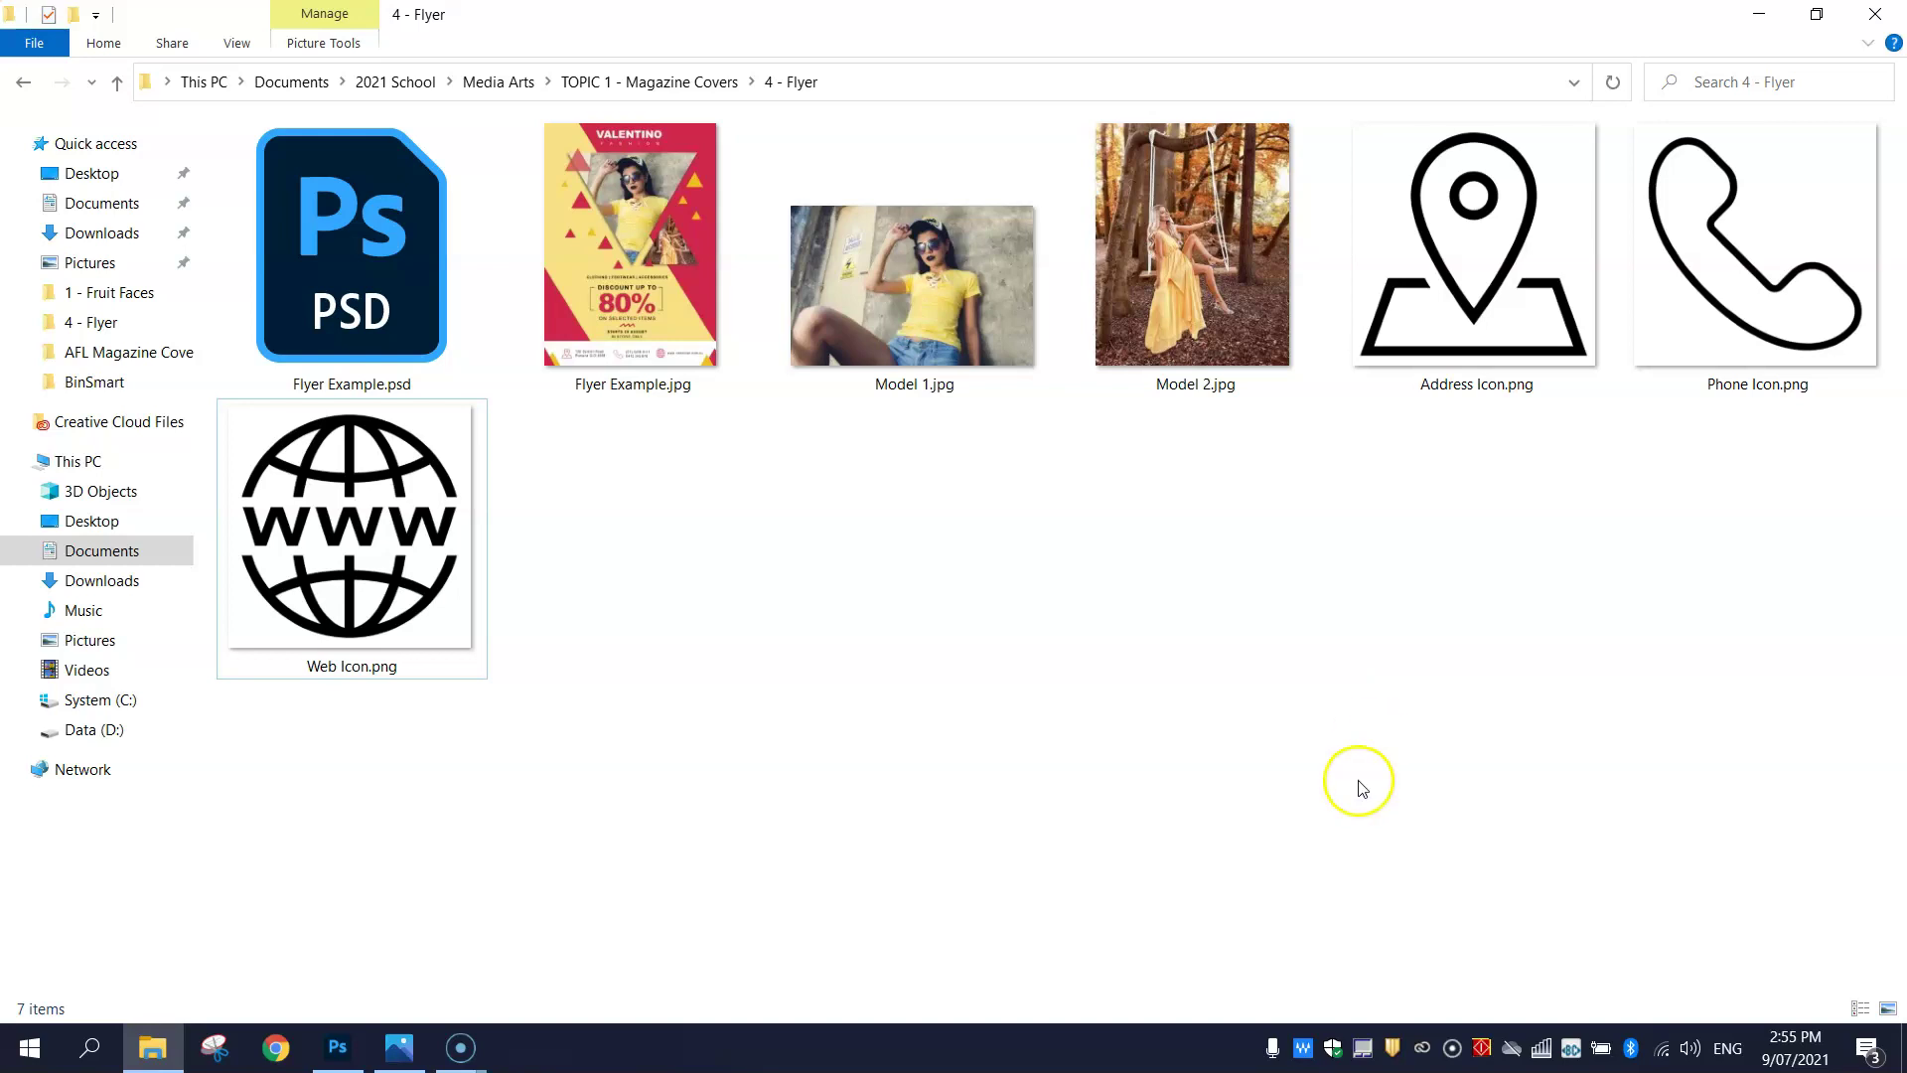
pyautogui.click(337, 1047)
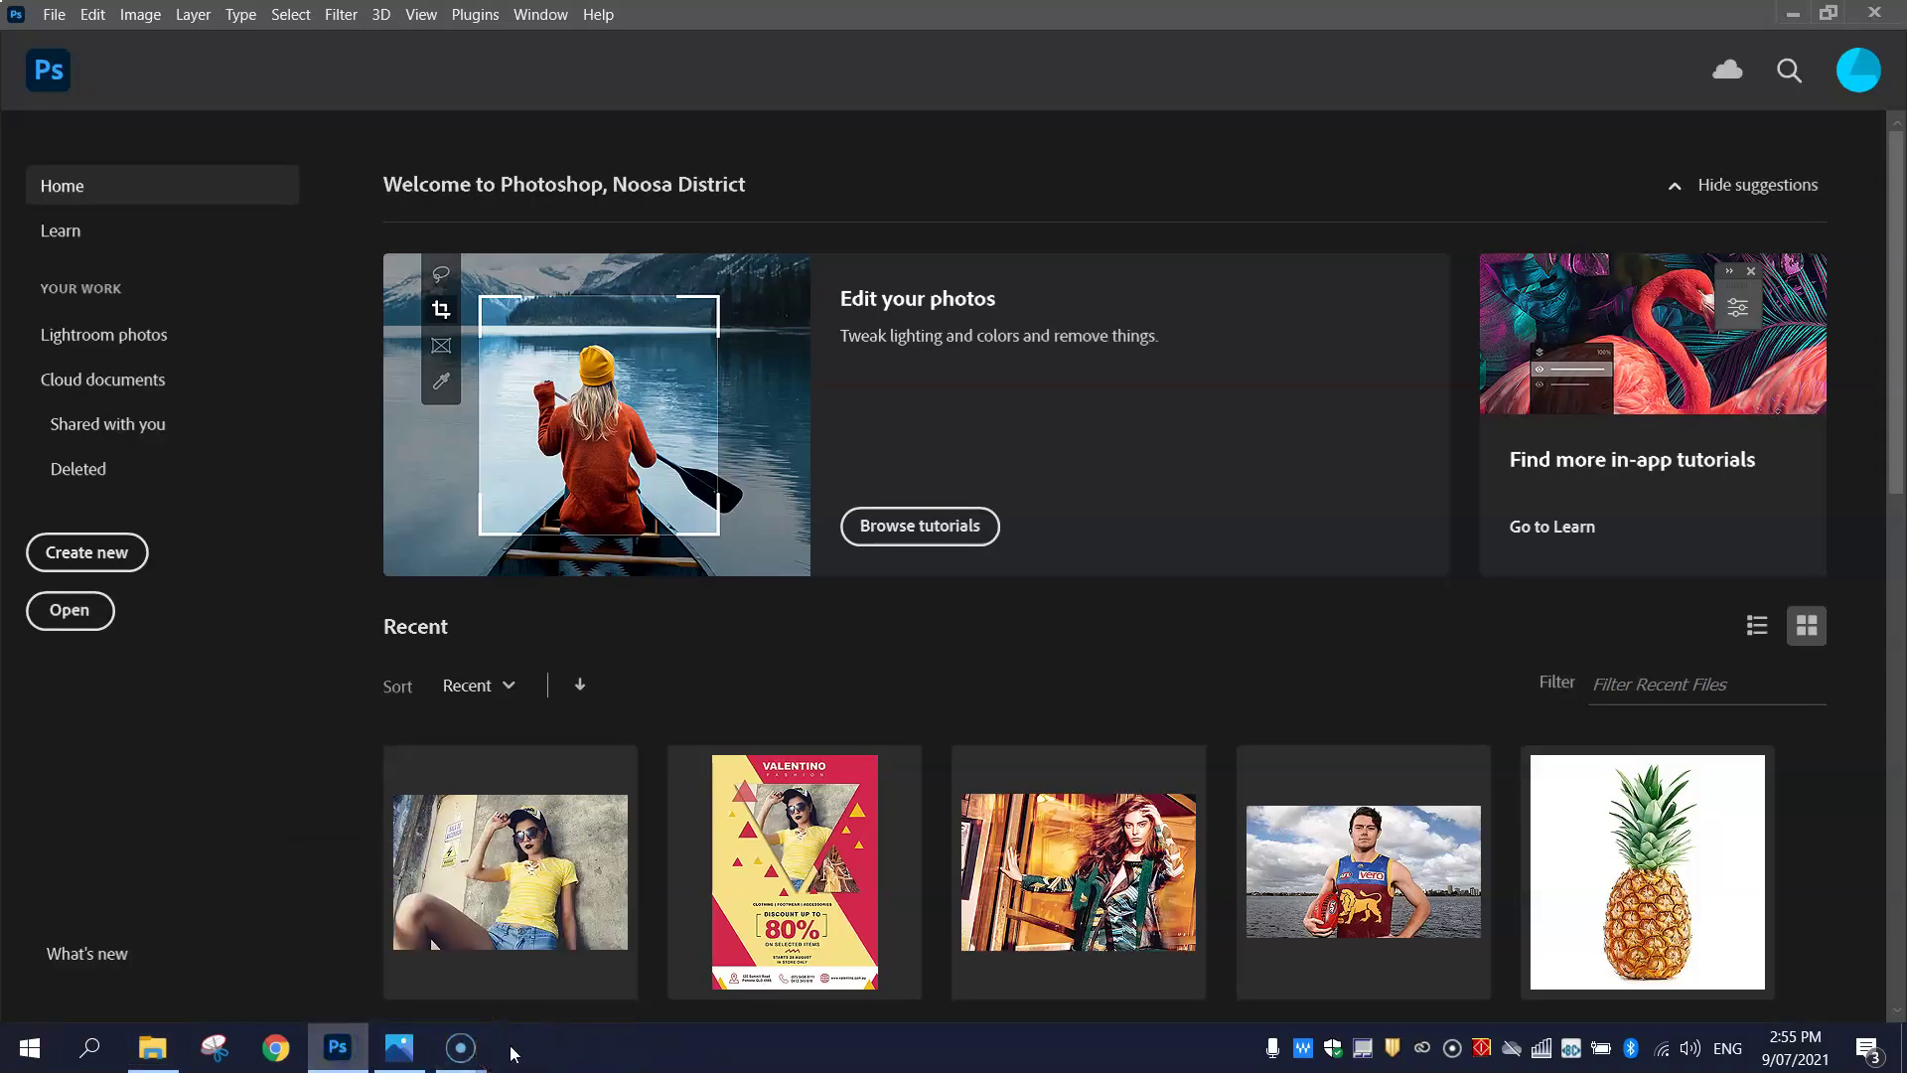
# - Create a new A4 print document at 210 × 297 mm, 300 ppi, in CMYK Color
pyautogui.click(115, 551)
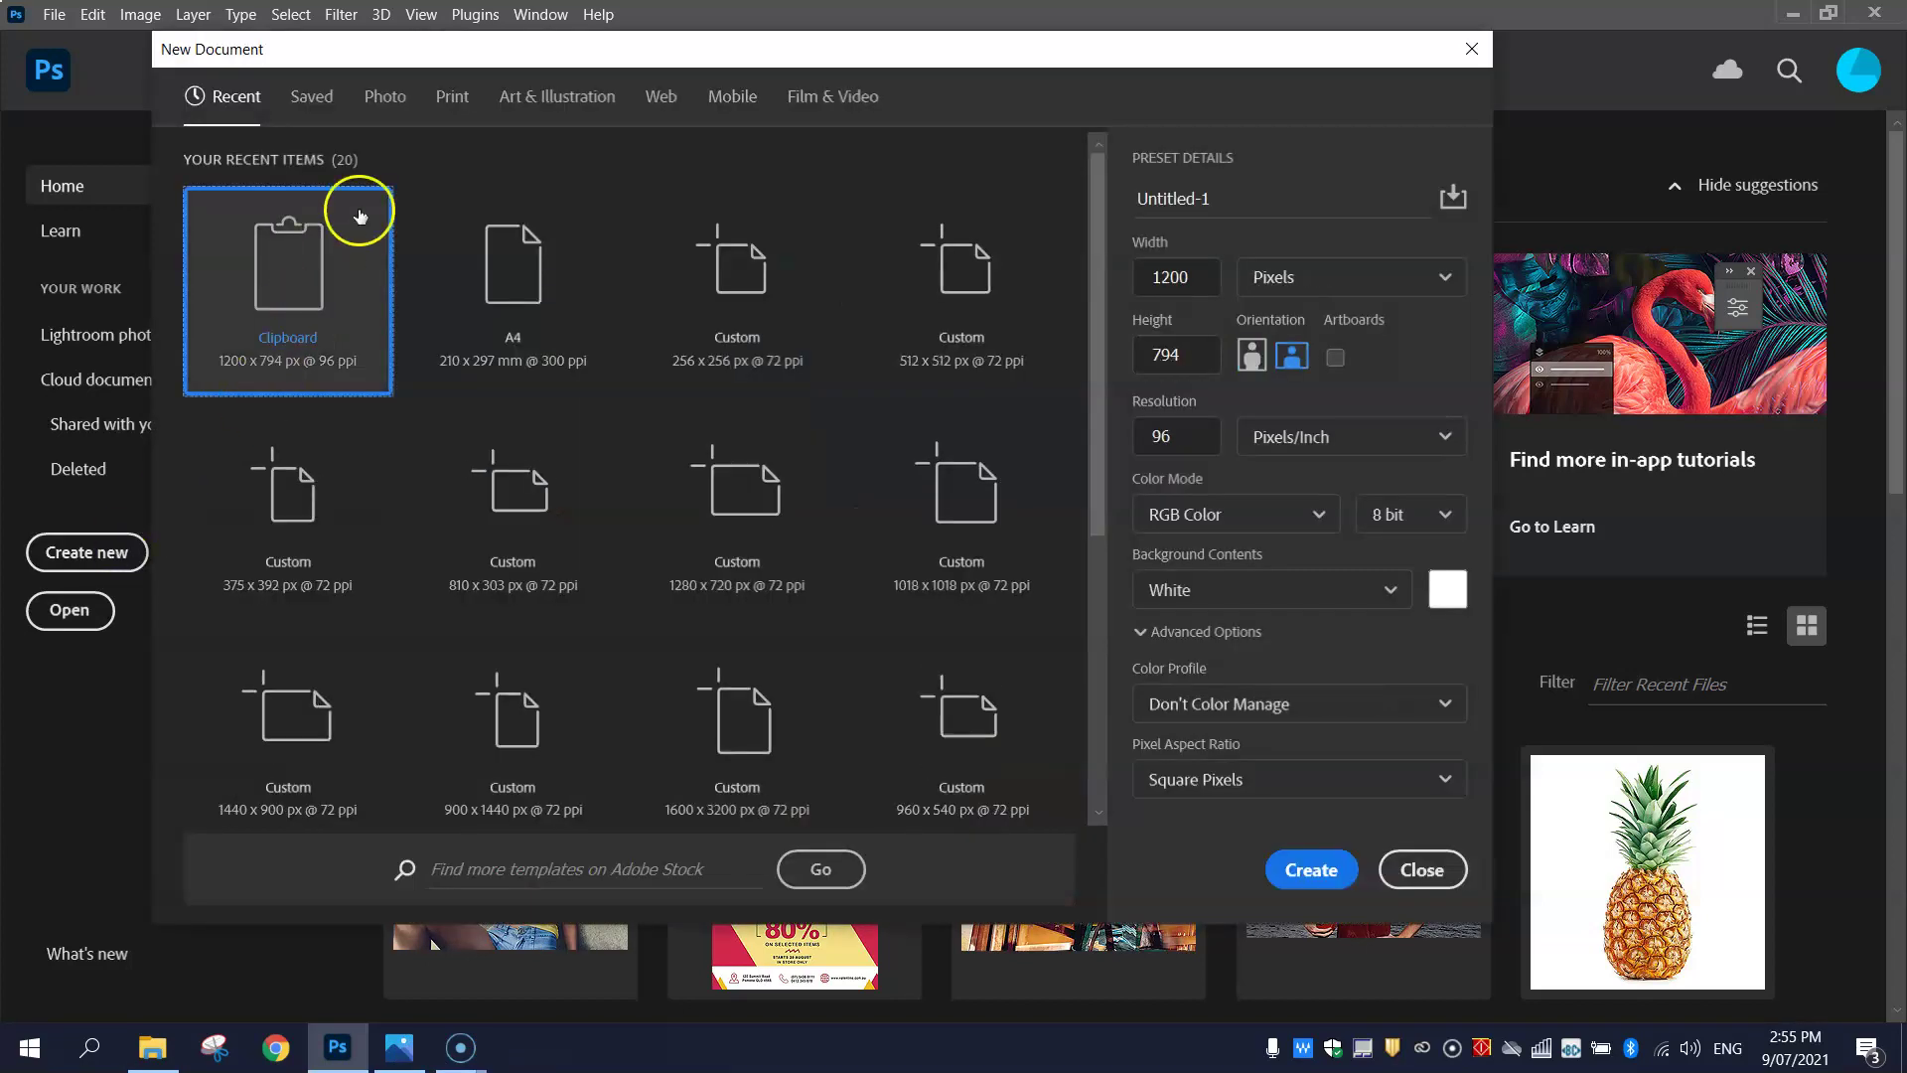
pyautogui.click(452, 98)
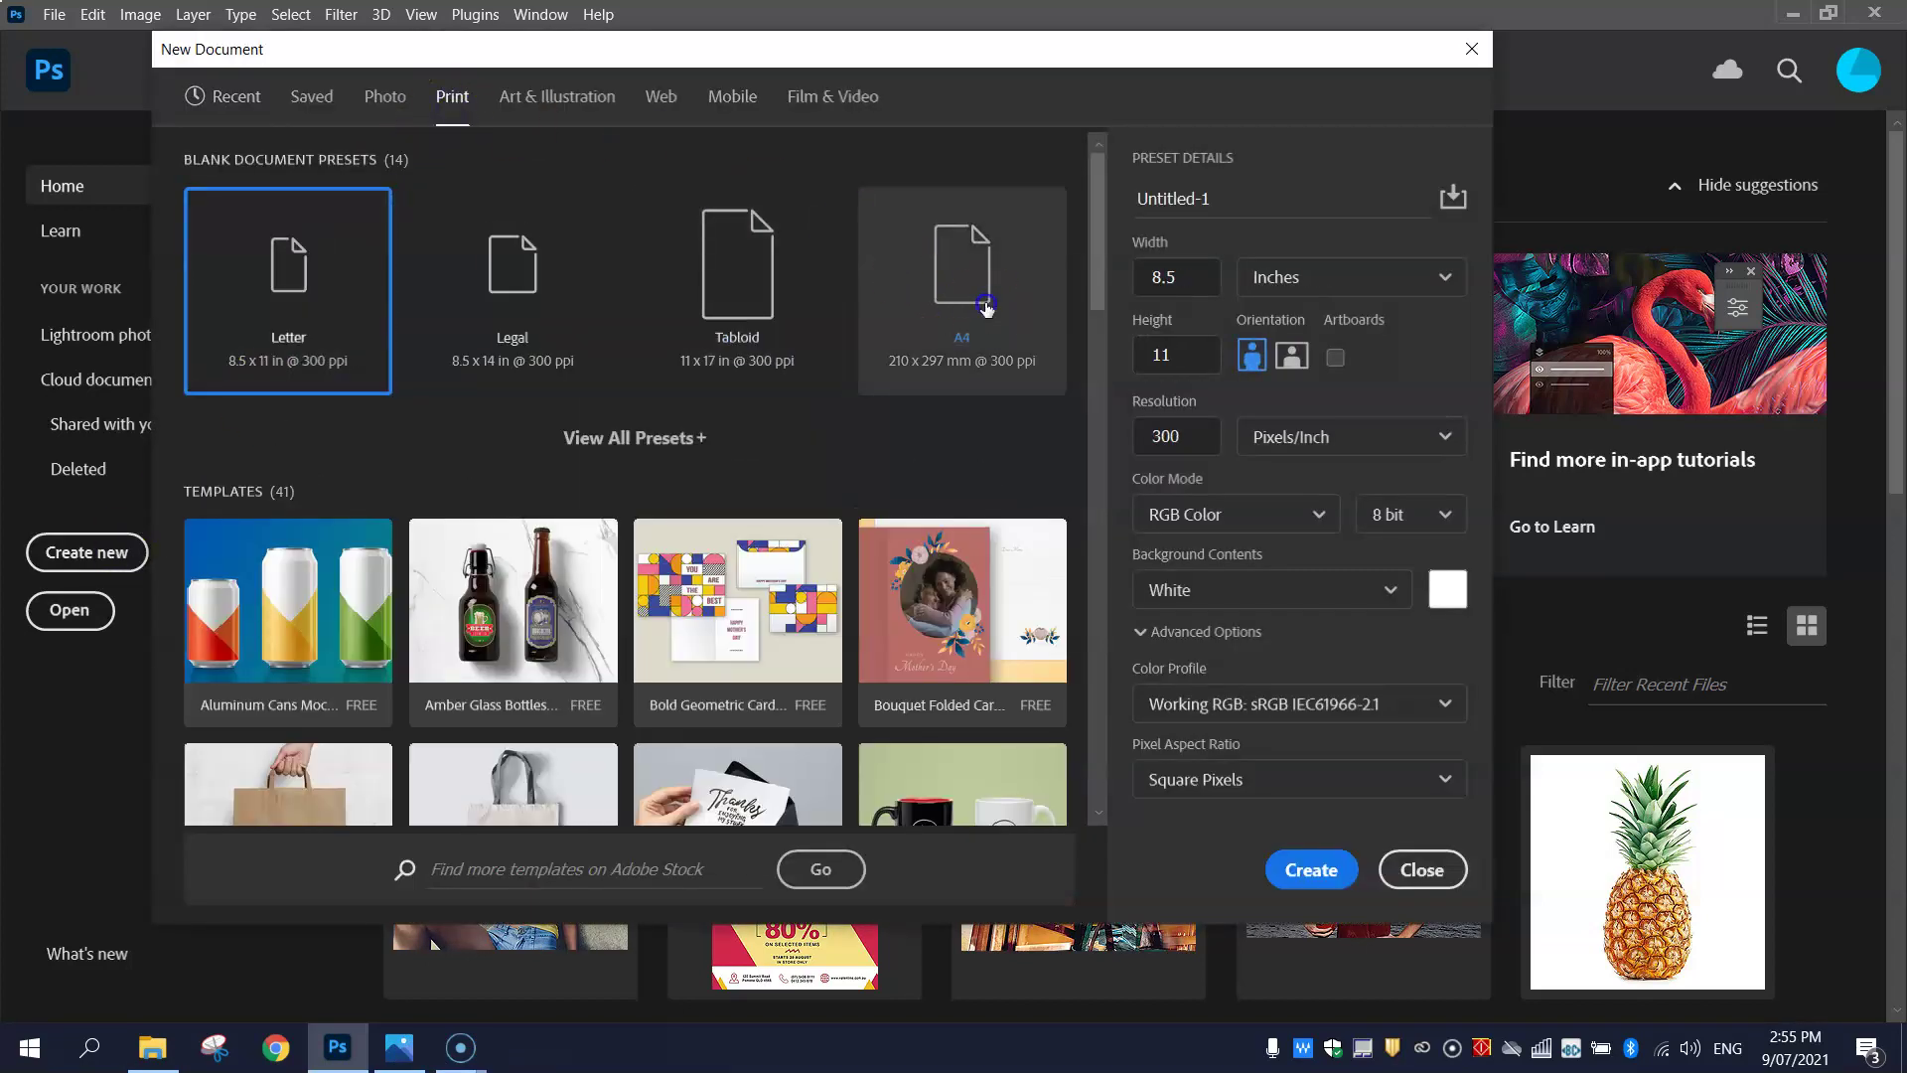
pyautogui.click(978, 299)
pyautogui.click(1153, 280)
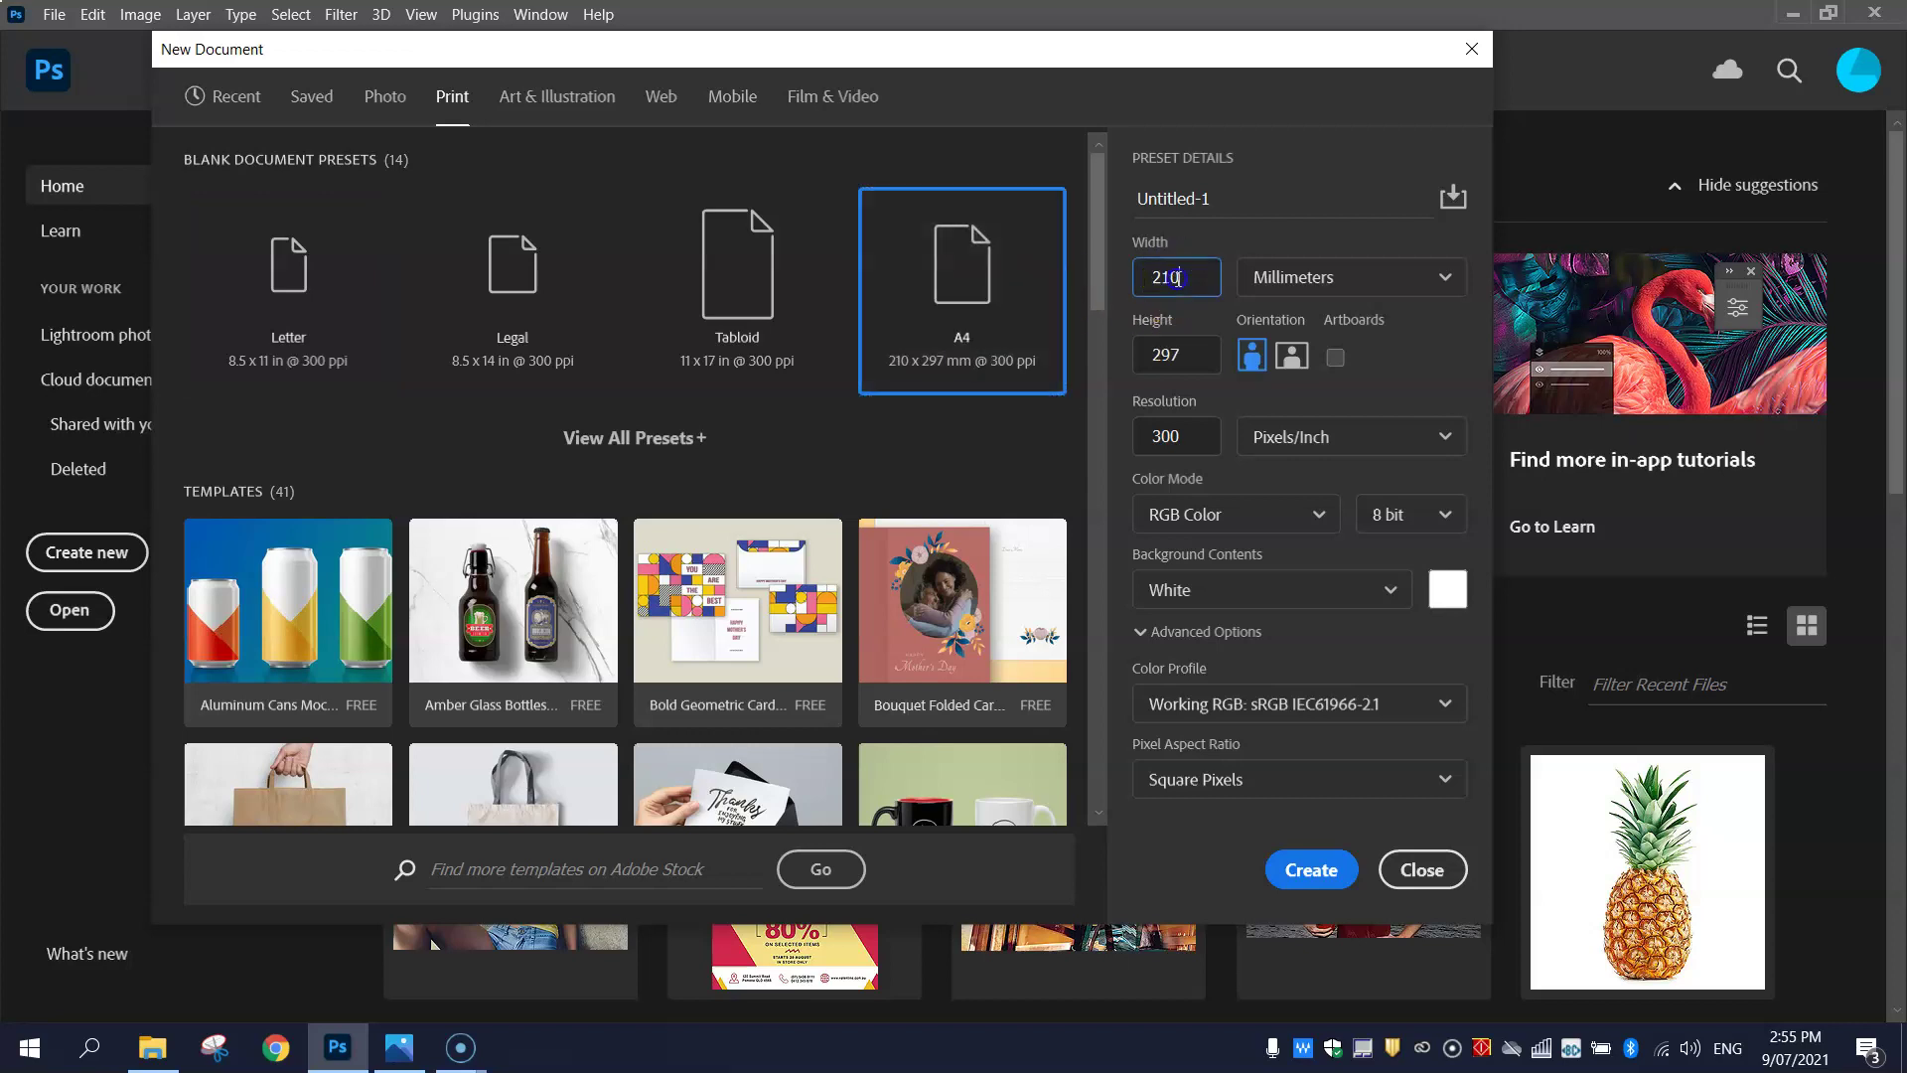
pyautogui.click(1181, 358)
pyautogui.click(1197, 440)
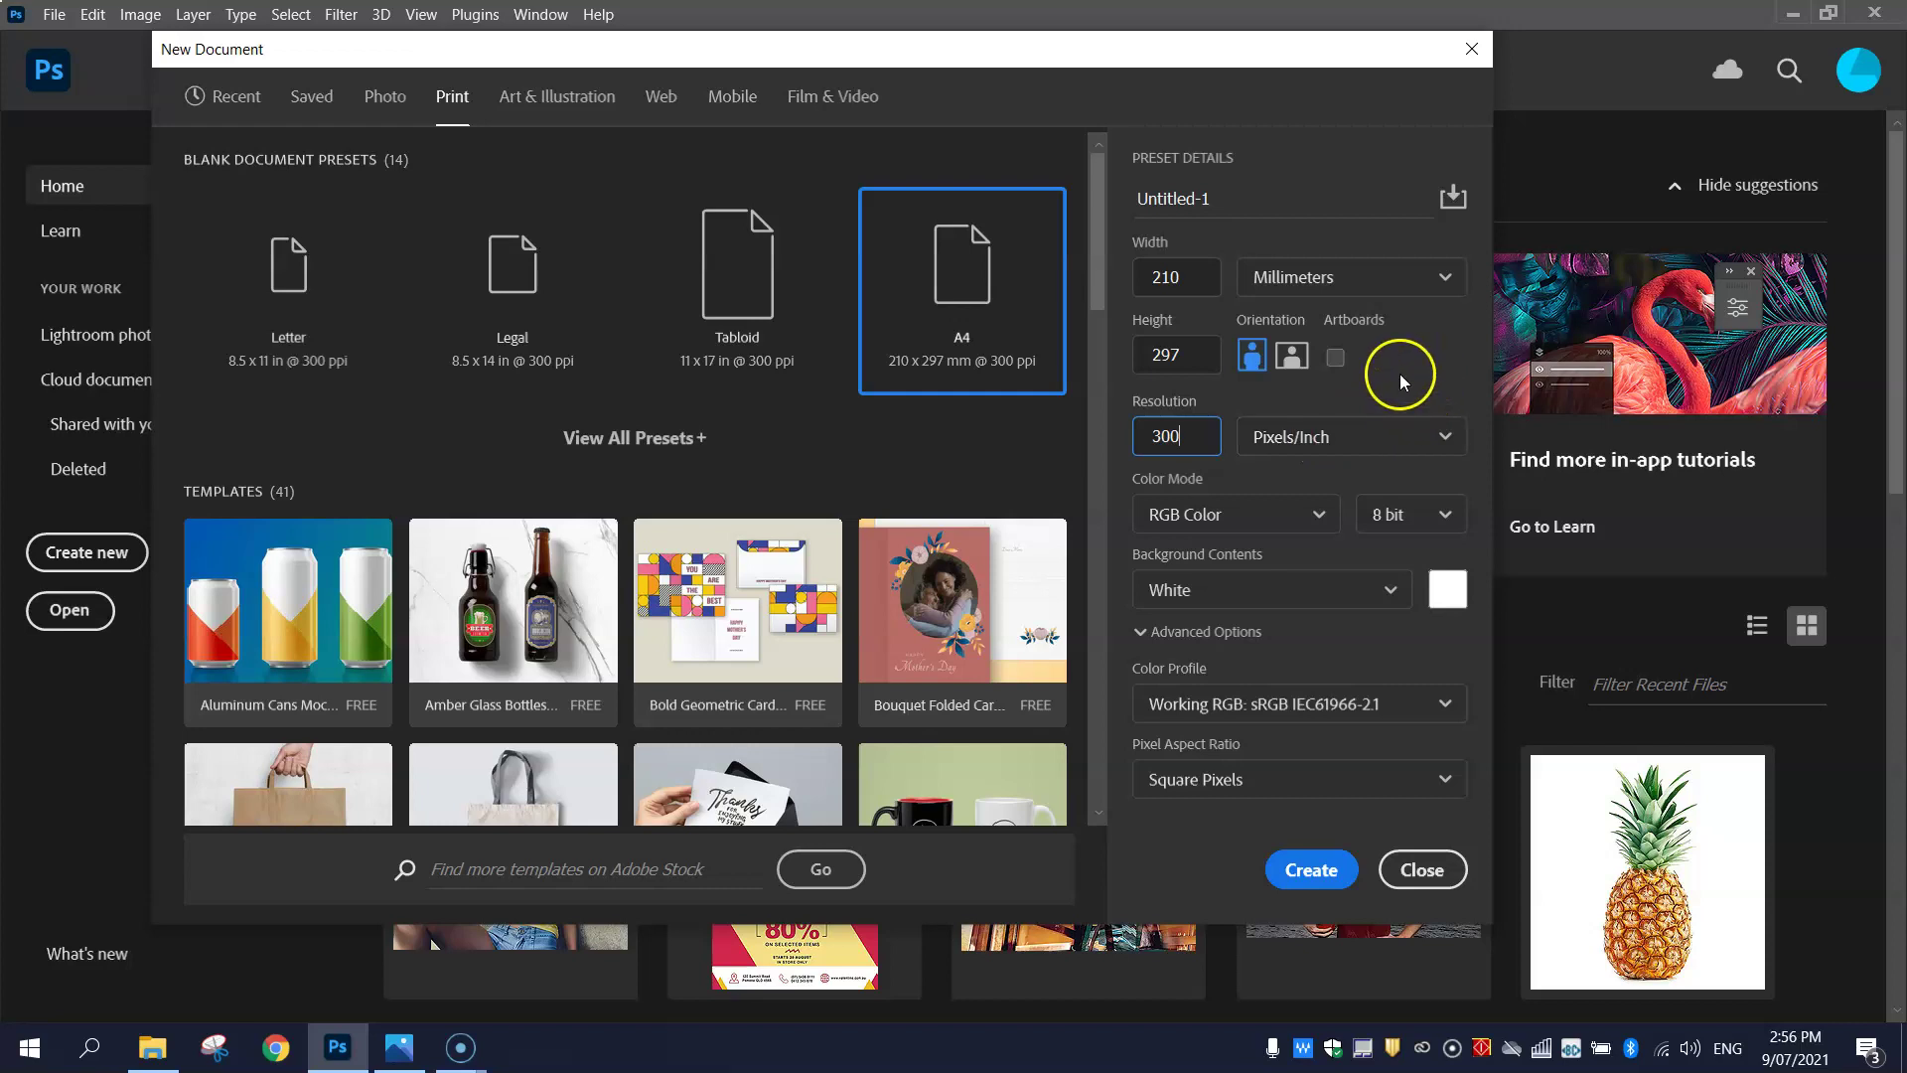
pyautogui.click(1246, 514)
pyautogui.click(1253, 696)
pyautogui.click(1311, 871)
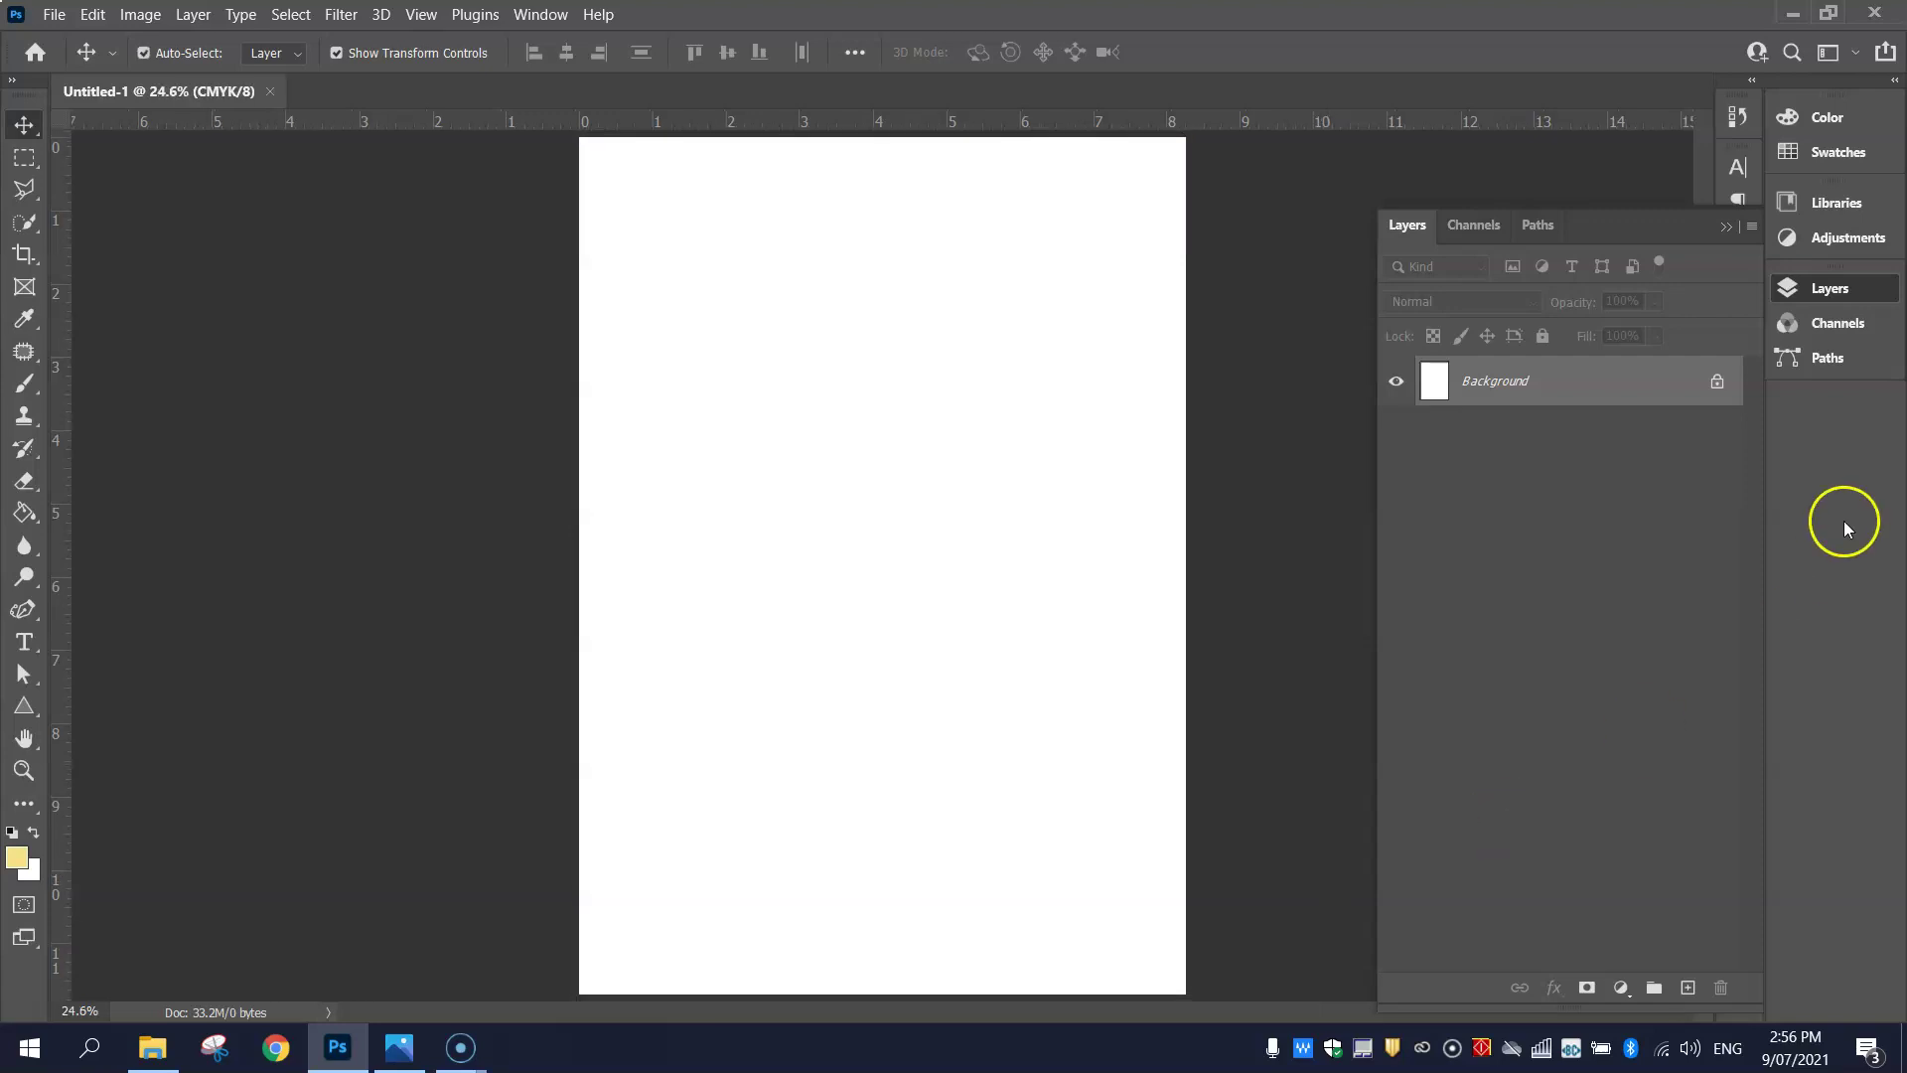
# - Collapse the Layers panel and briefly check the Valentino flyer example in Photos
pyautogui.click(1831, 289)
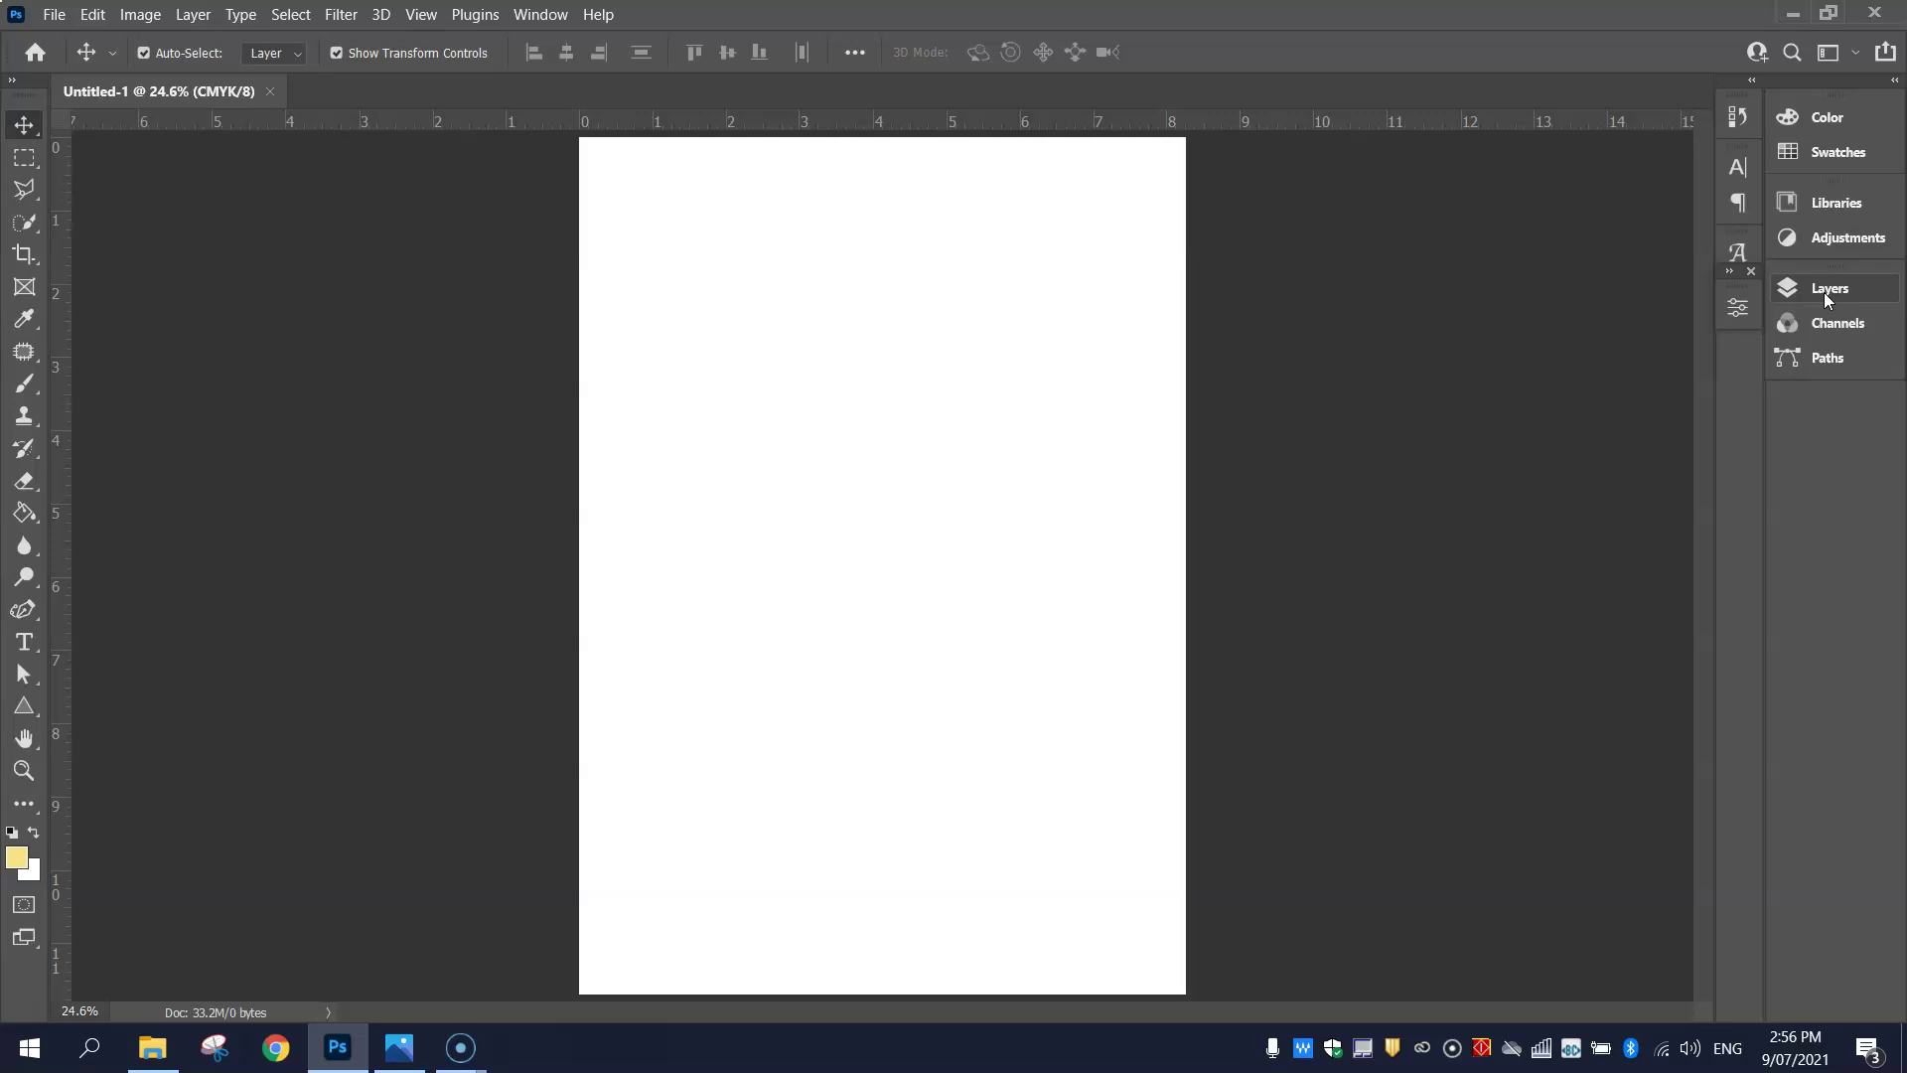
pyautogui.hotkey('alt', 'Tab')
pyautogui.hotkey('alt', 'Tab')
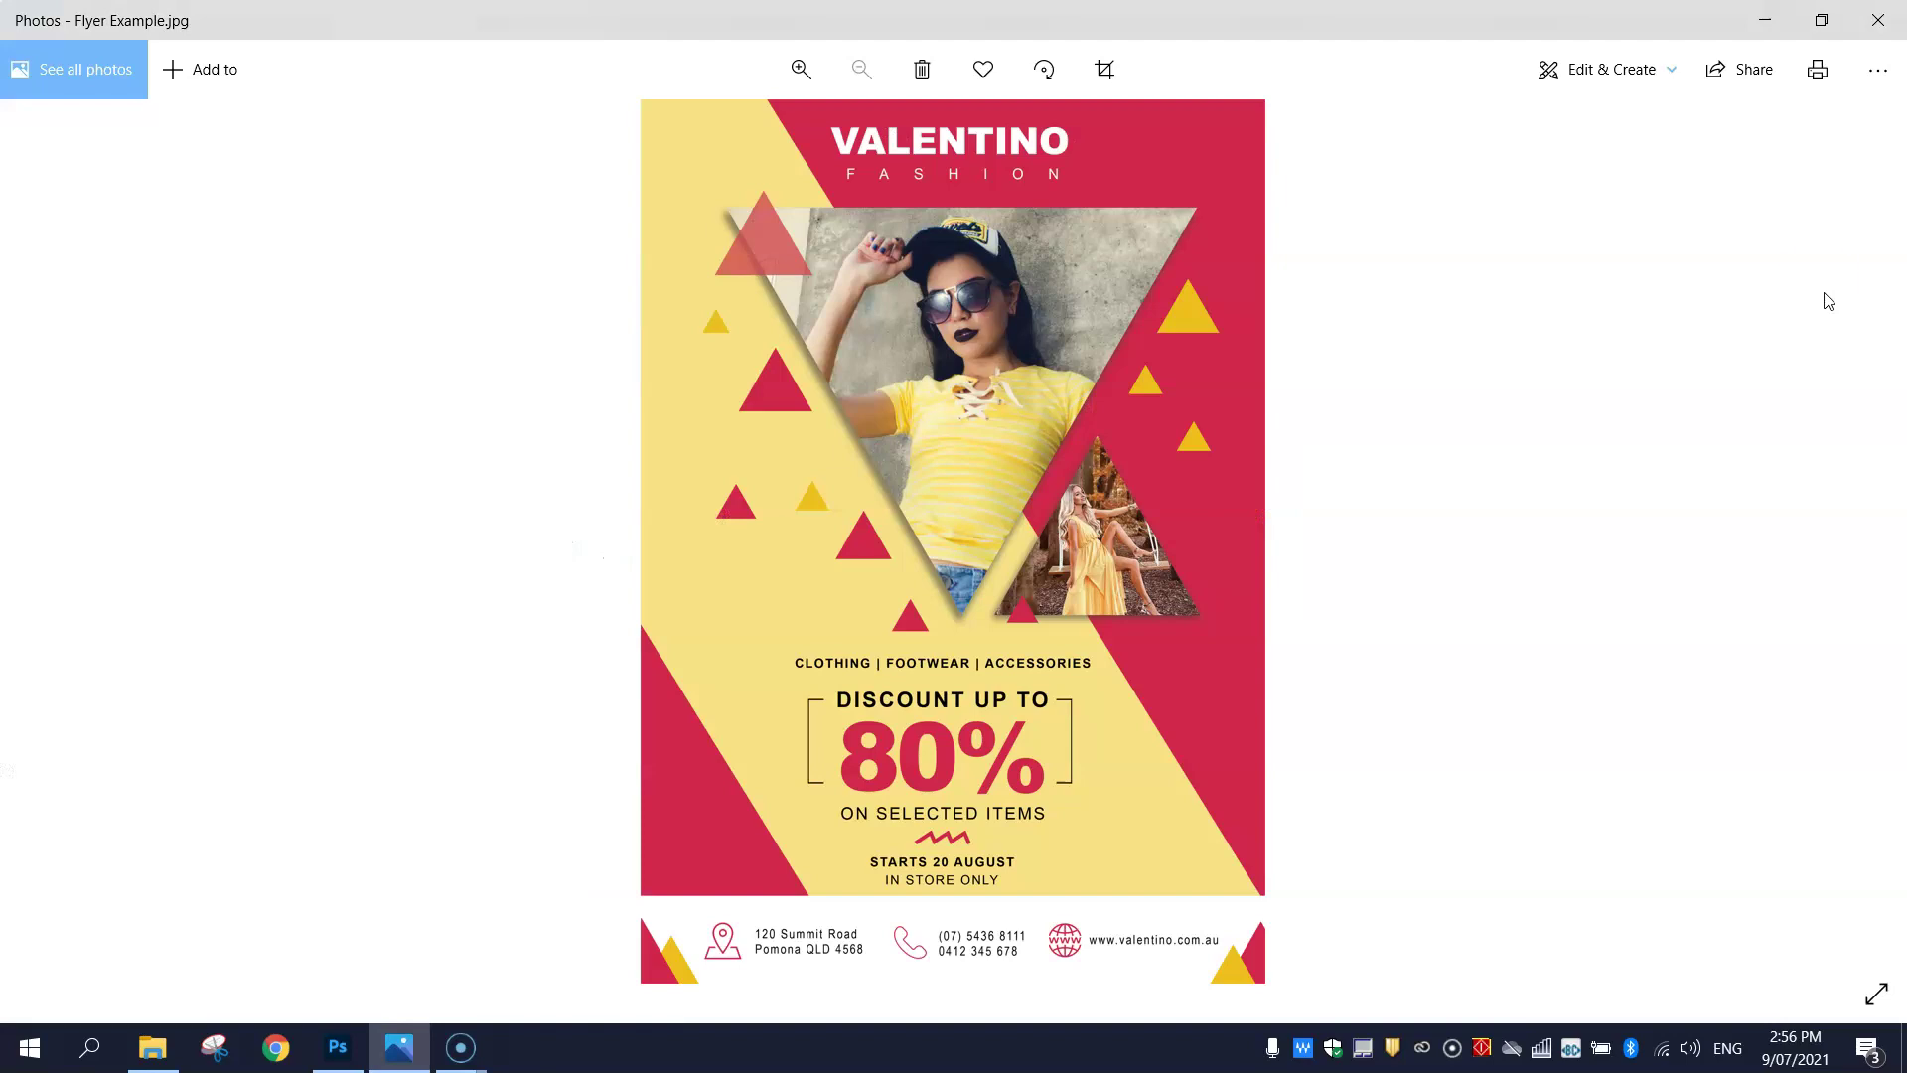
pyautogui.click(1861, 205)
pyautogui.hotkey('alt', 'Tab')
# - Choose the Rectangle Tool and set a pink foreground colour
pyautogui.click(1831, 250)
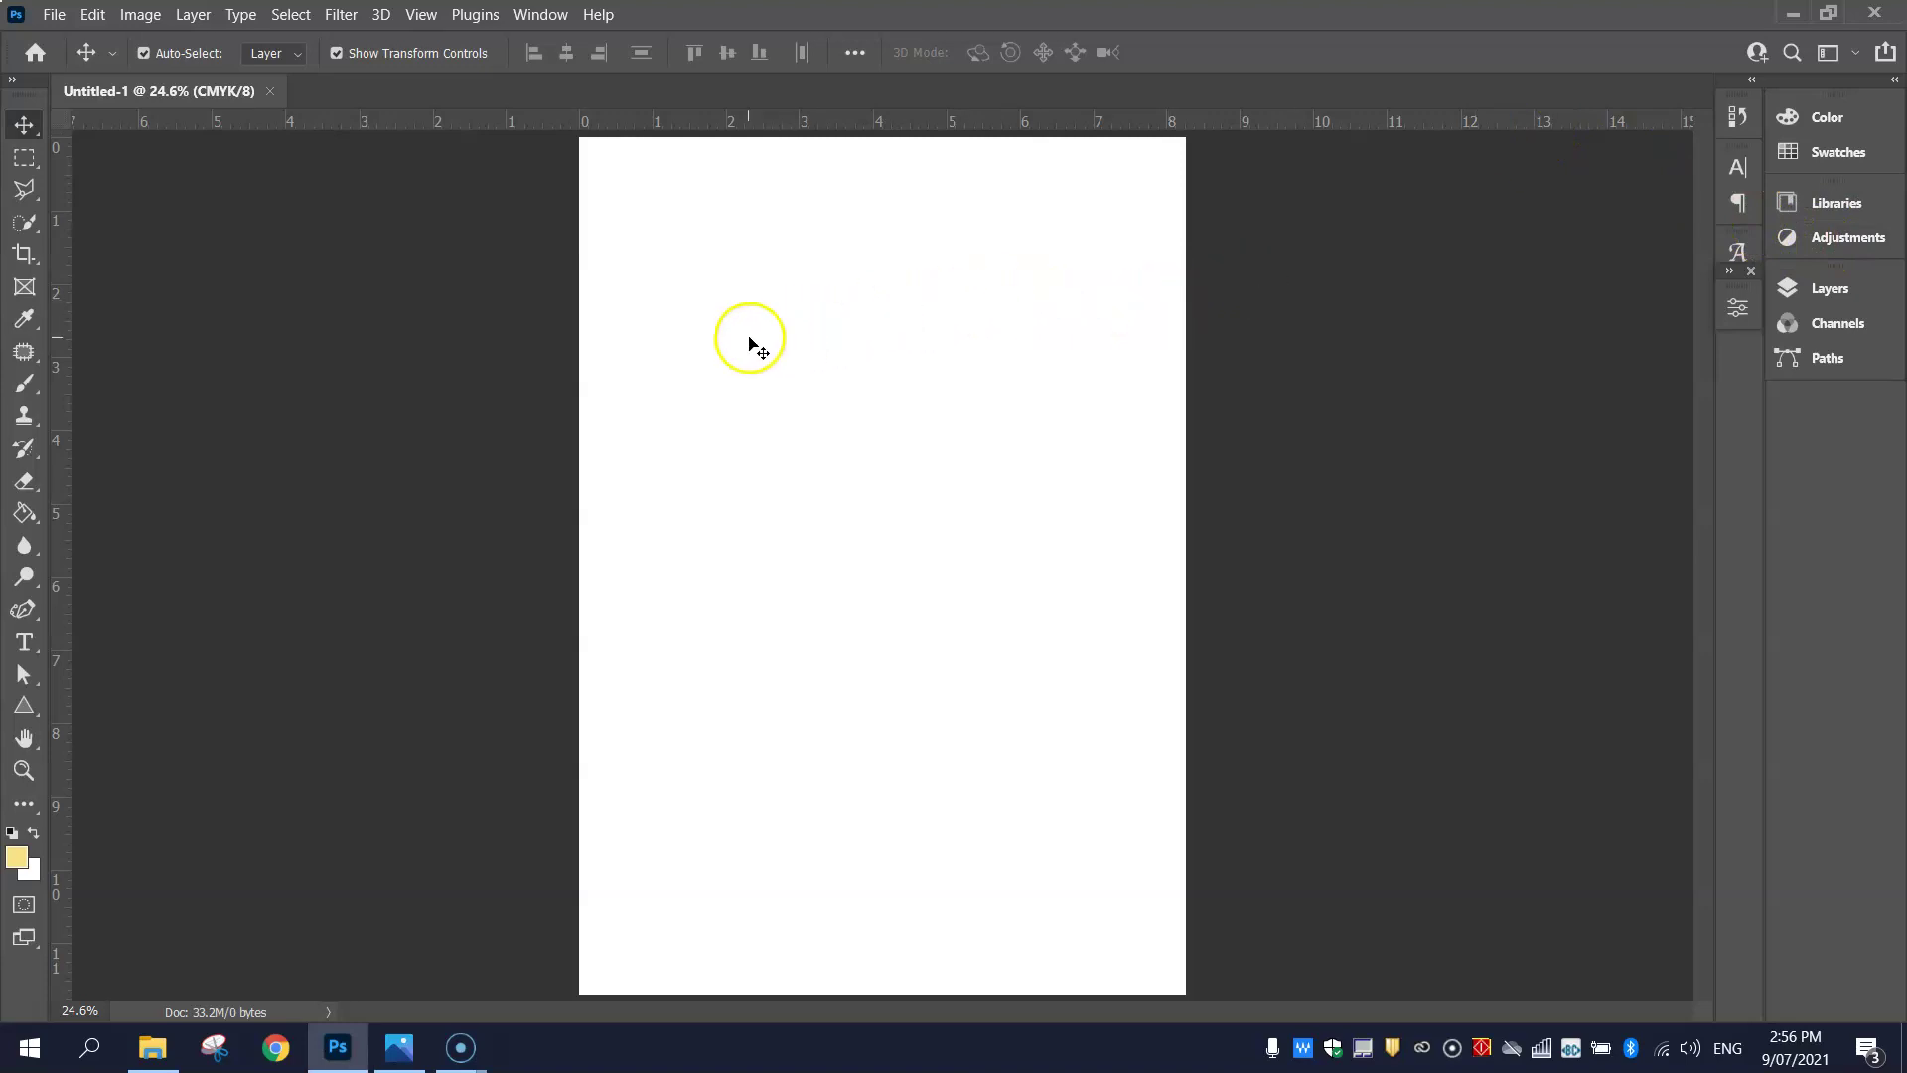
pyautogui.click(20, 713)
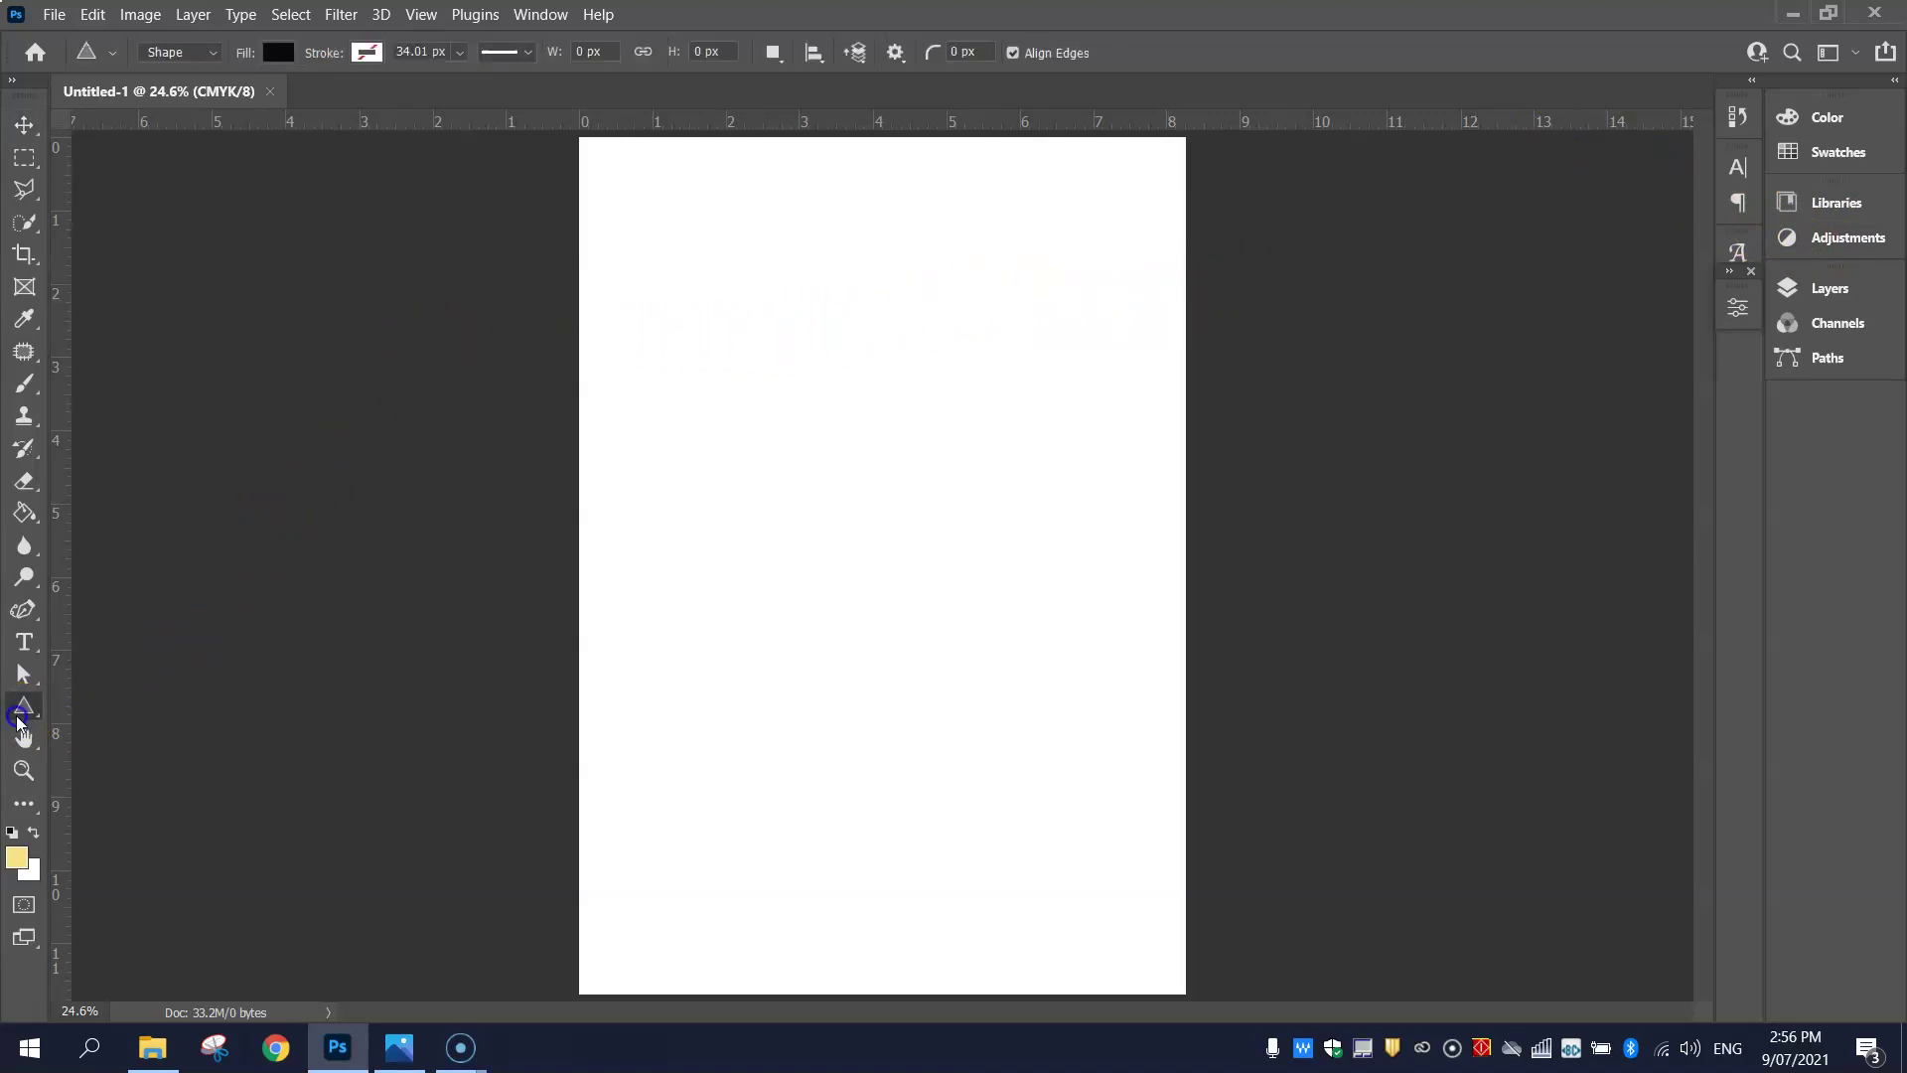
pyautogui.click(149, 702)
pyautogui.click(18, 858)
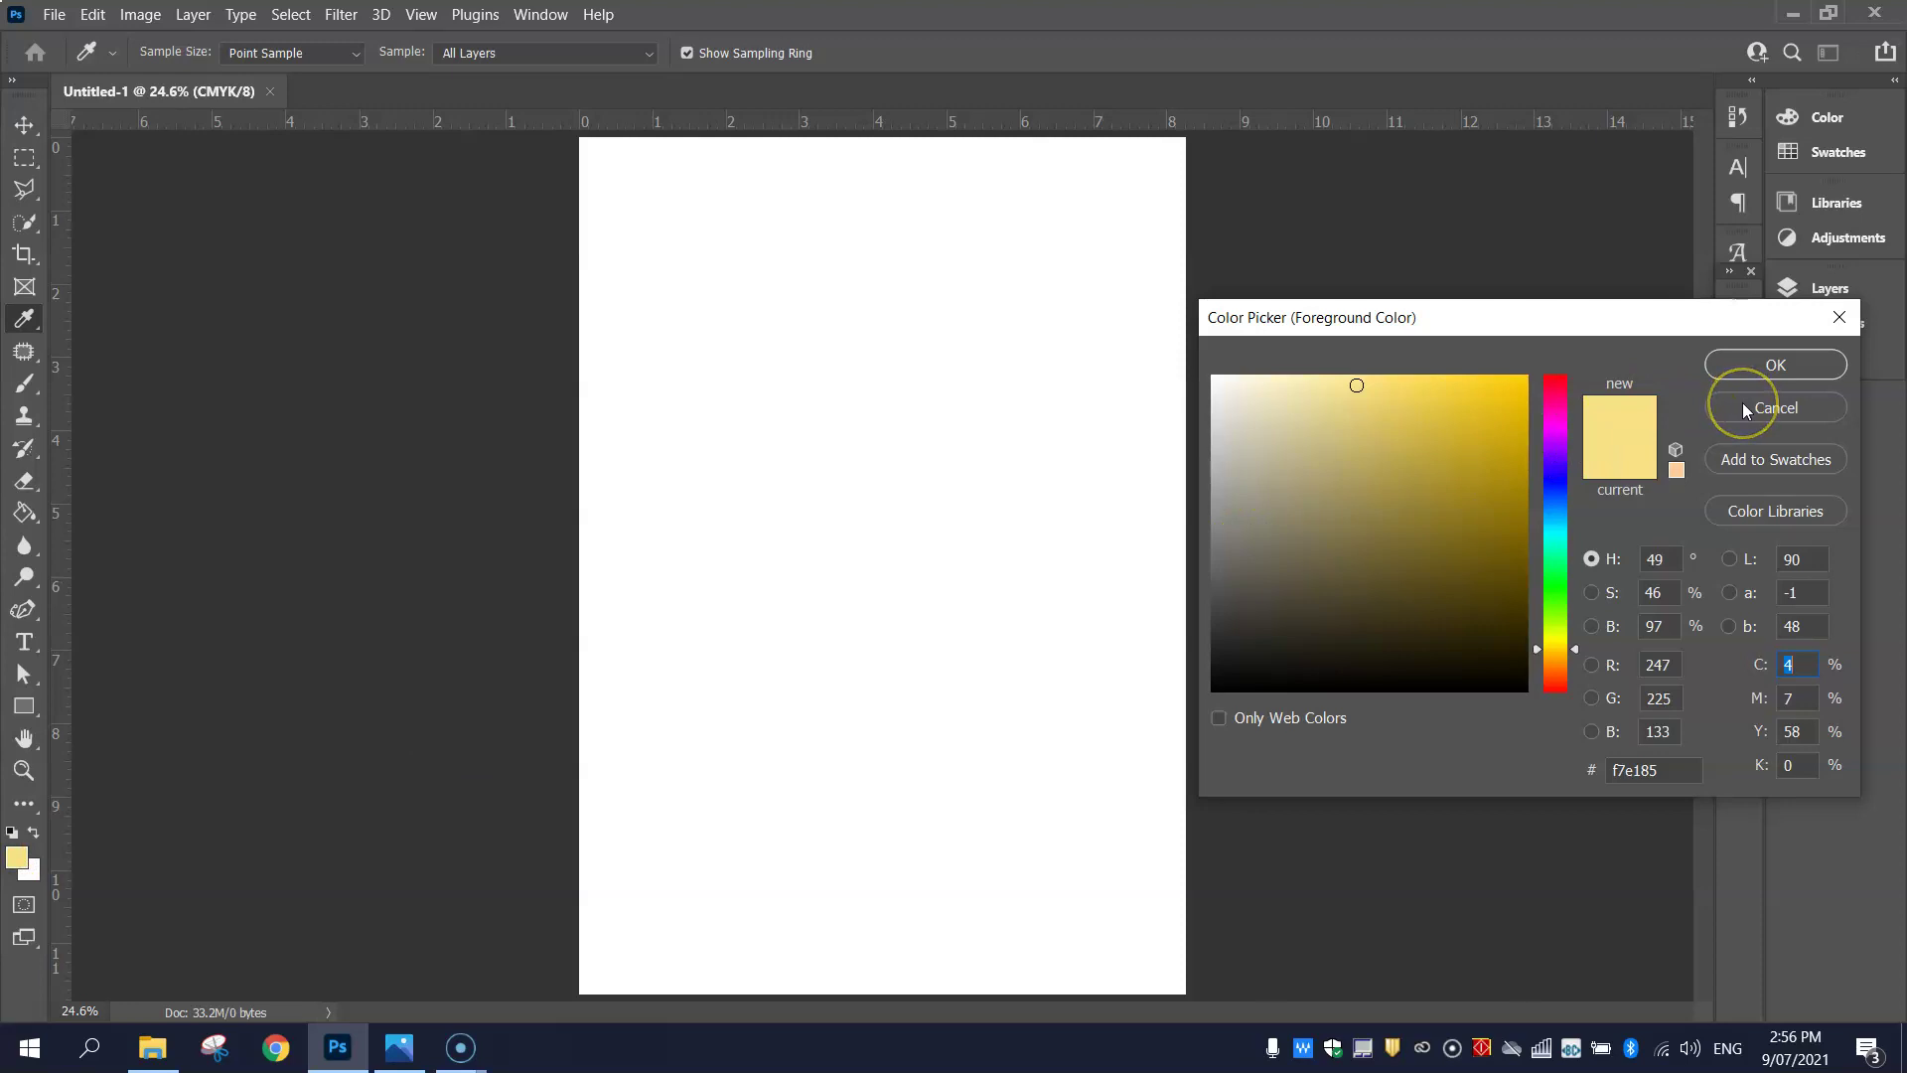
pyautogui.moveTo(1557, 390); pyautogui.dragTo(1554, 345)
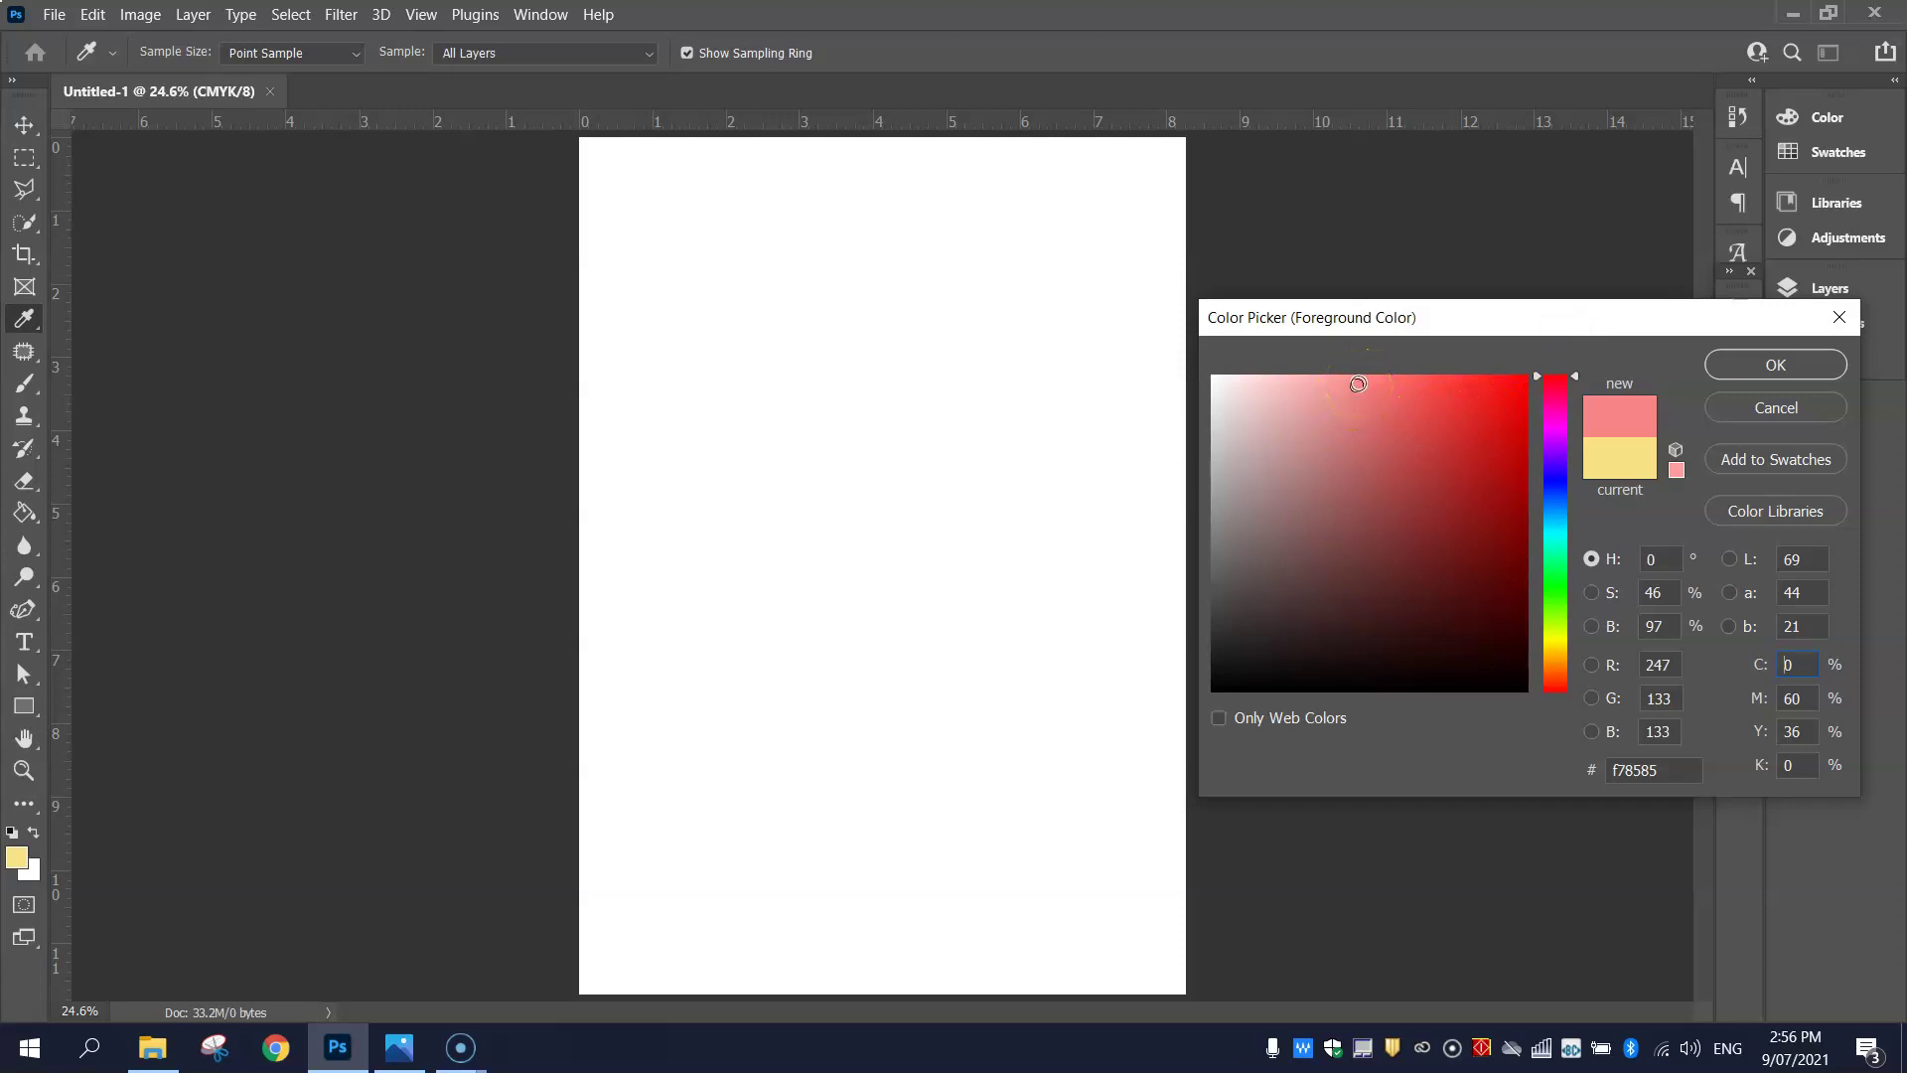
pyautogui.click(1773, 365)
# - Draw a tall rectangle in the page's upper middle and change its fill to crimson
pyautogui.press('u')
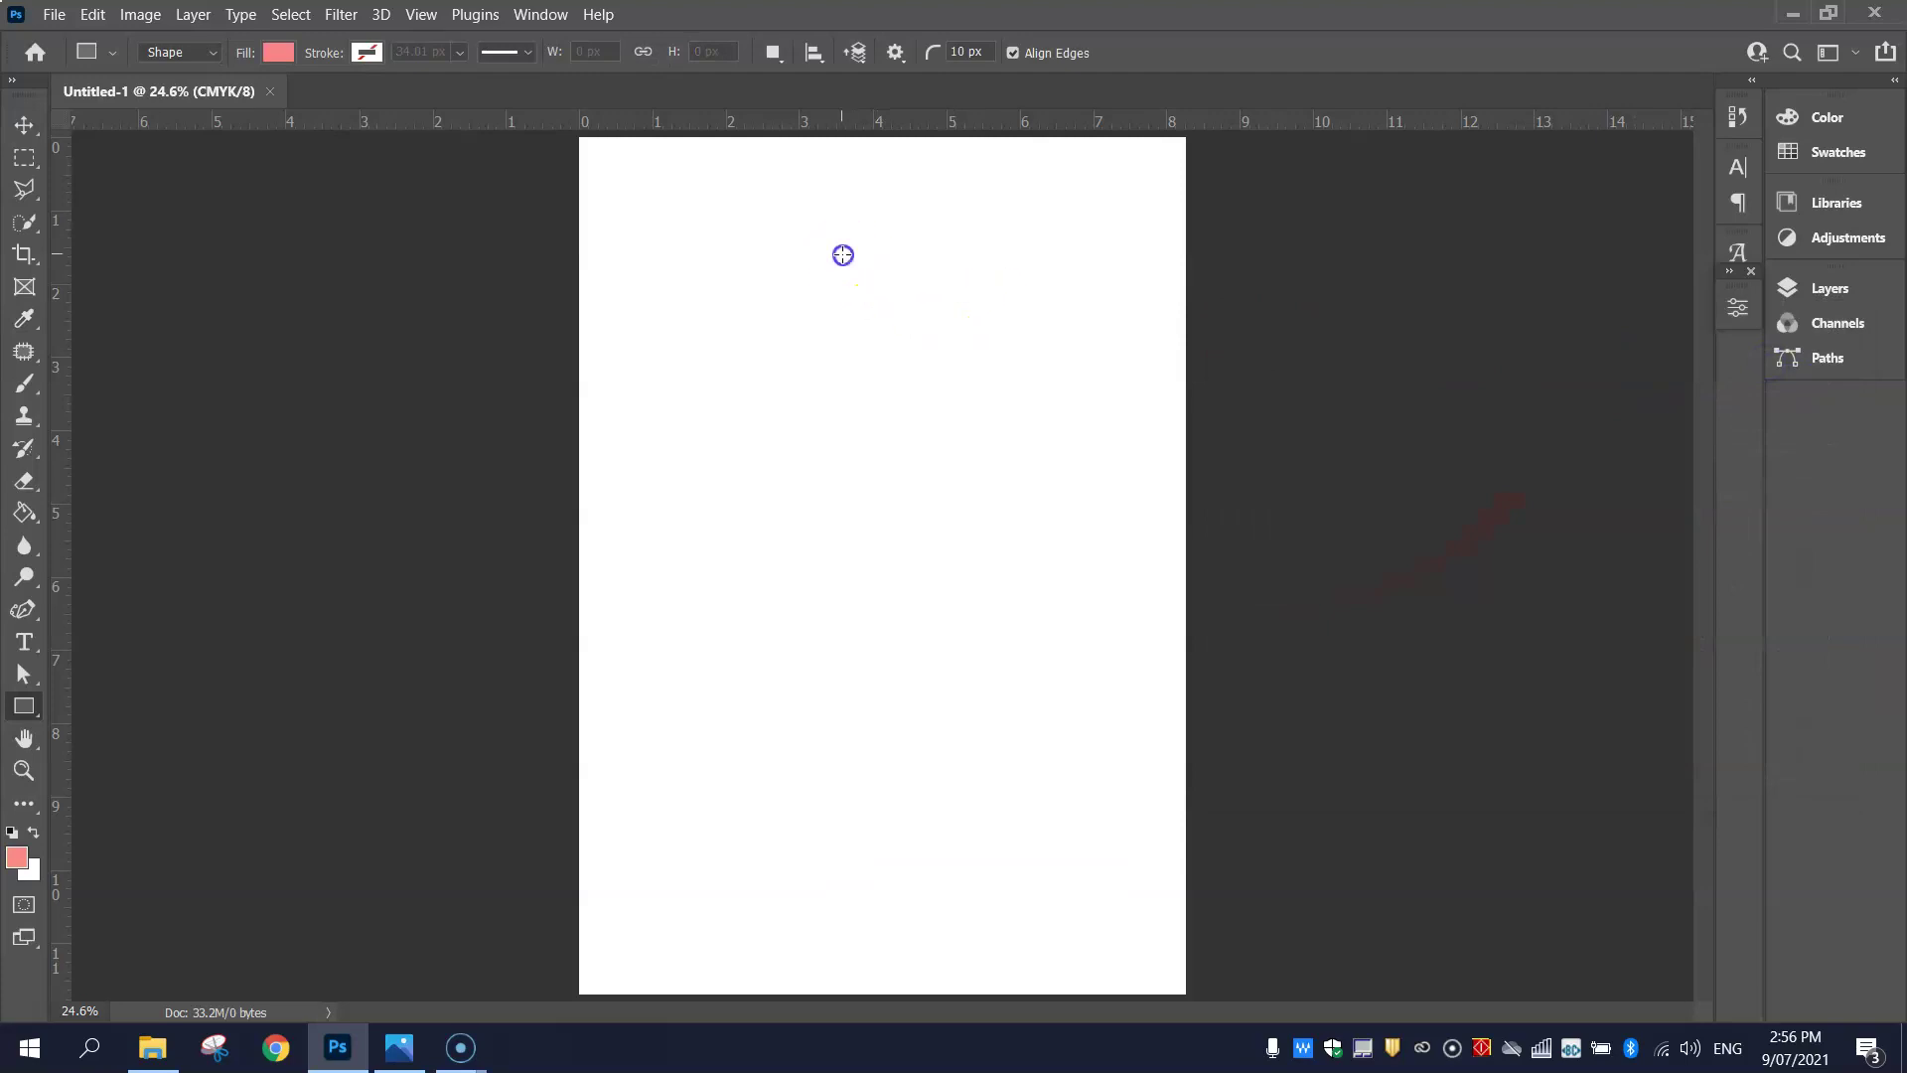
pyautogui.moveTo(842, 254); pyautogui.dragTo(1088, 796)
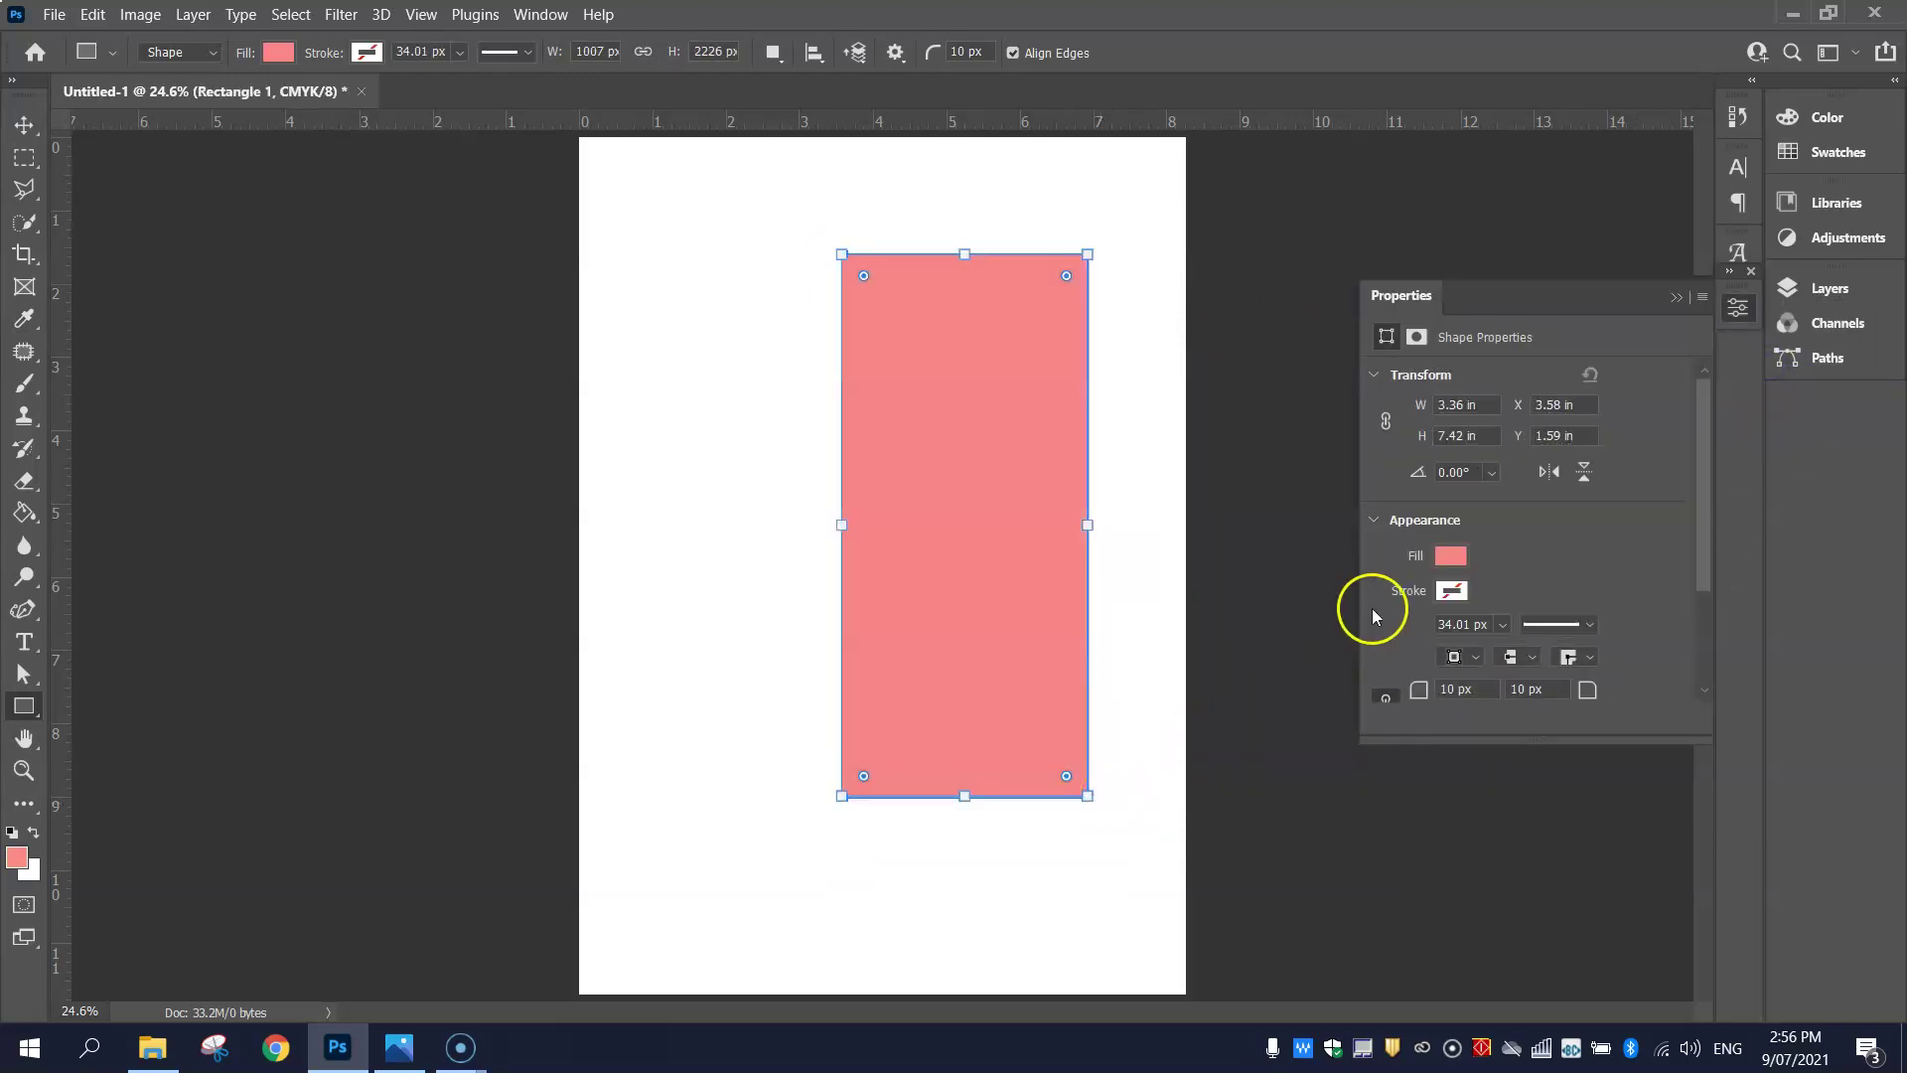
pyautogui.click(1447, 556)
pyautogui.click(1479, 688)
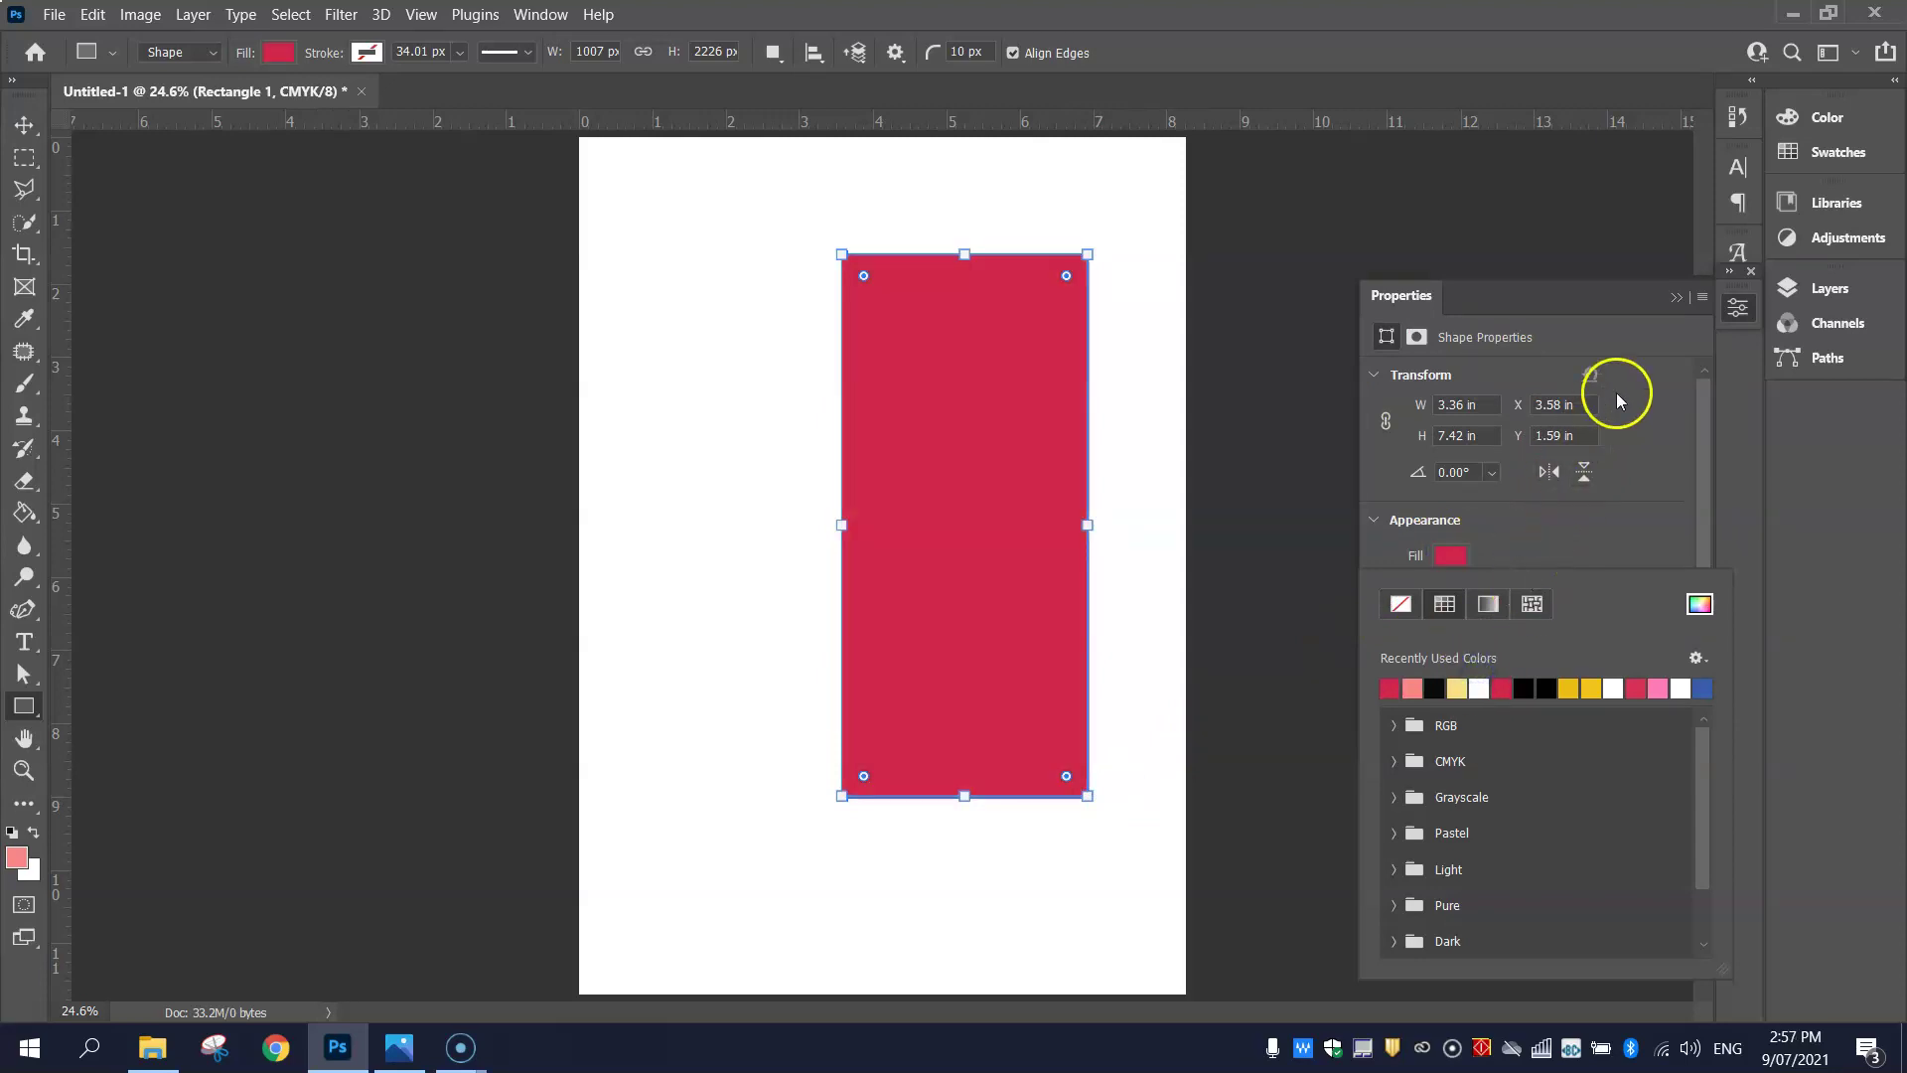
pyautogui.click(1740, 306)
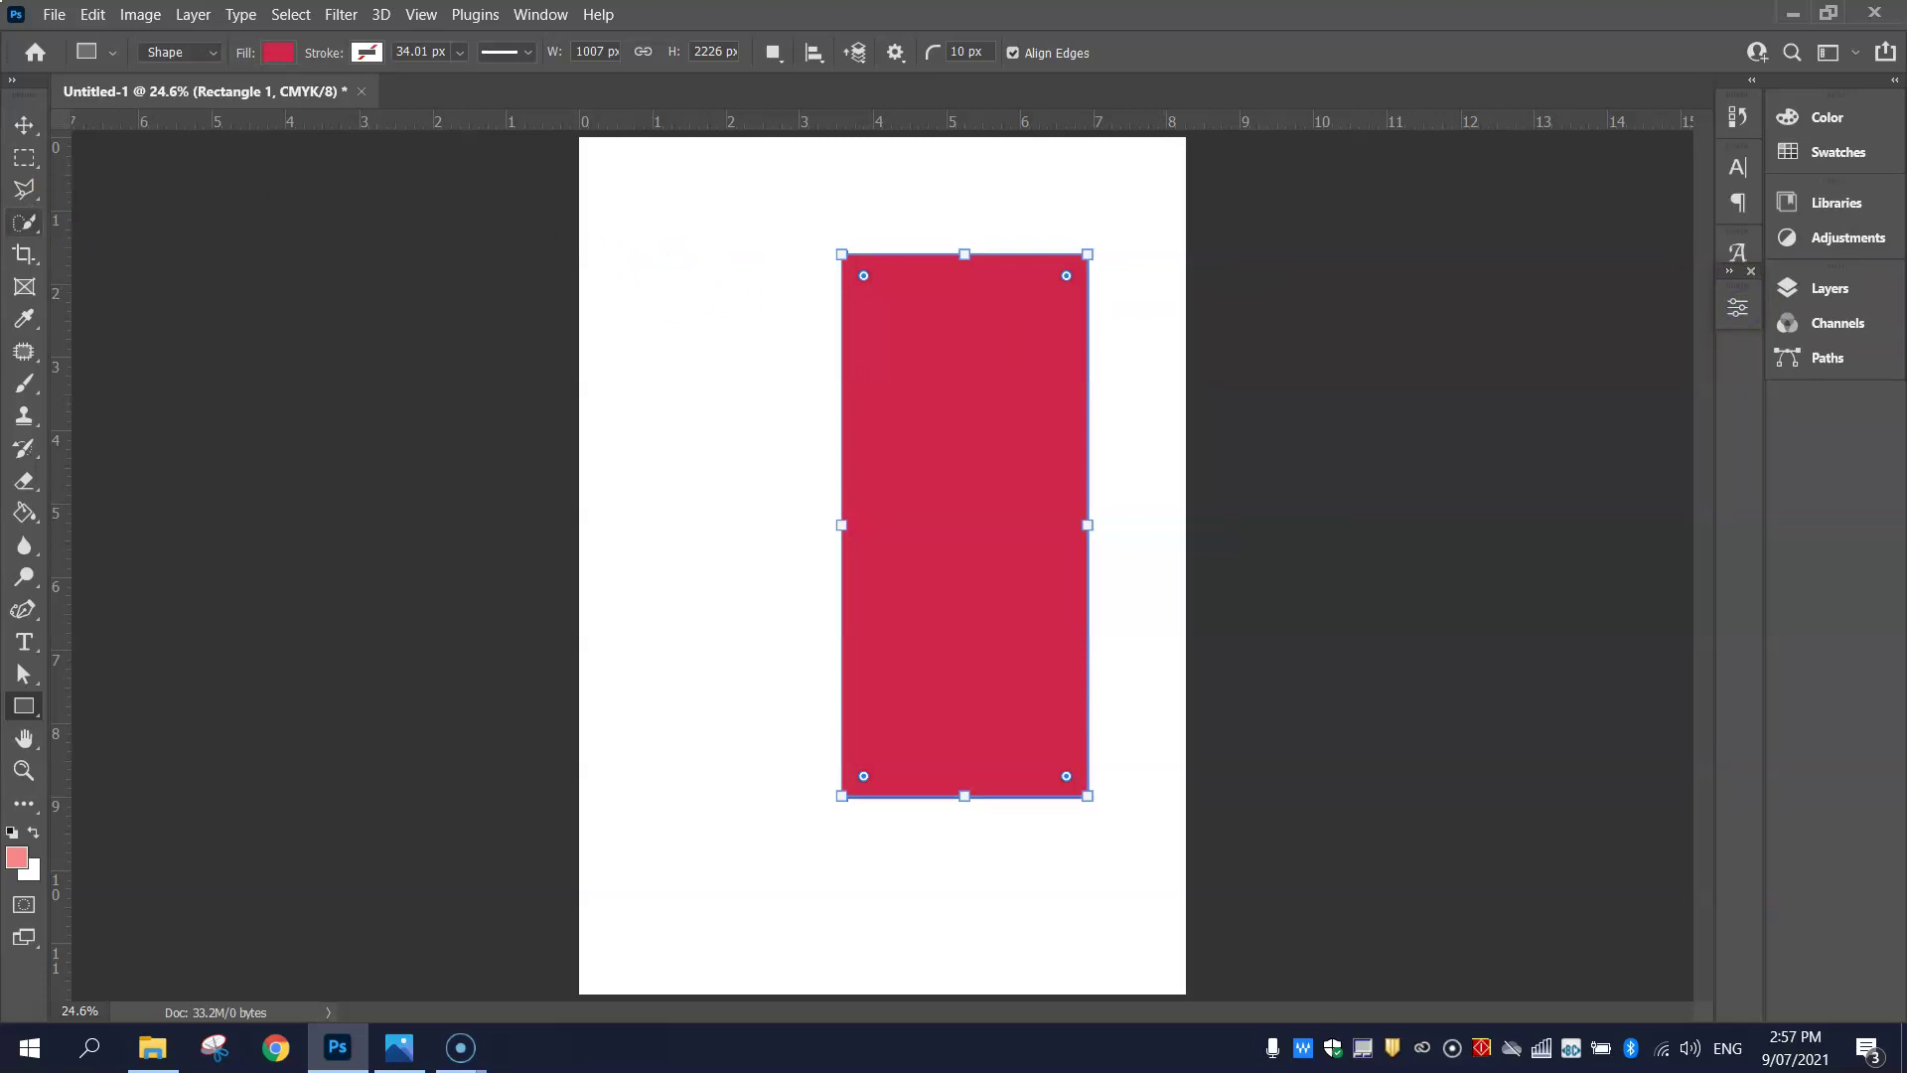
pyautogui.click(23, 125)
# - Remove the rounding from the red rectangle's corners
pyautogui.click(1232, 308)
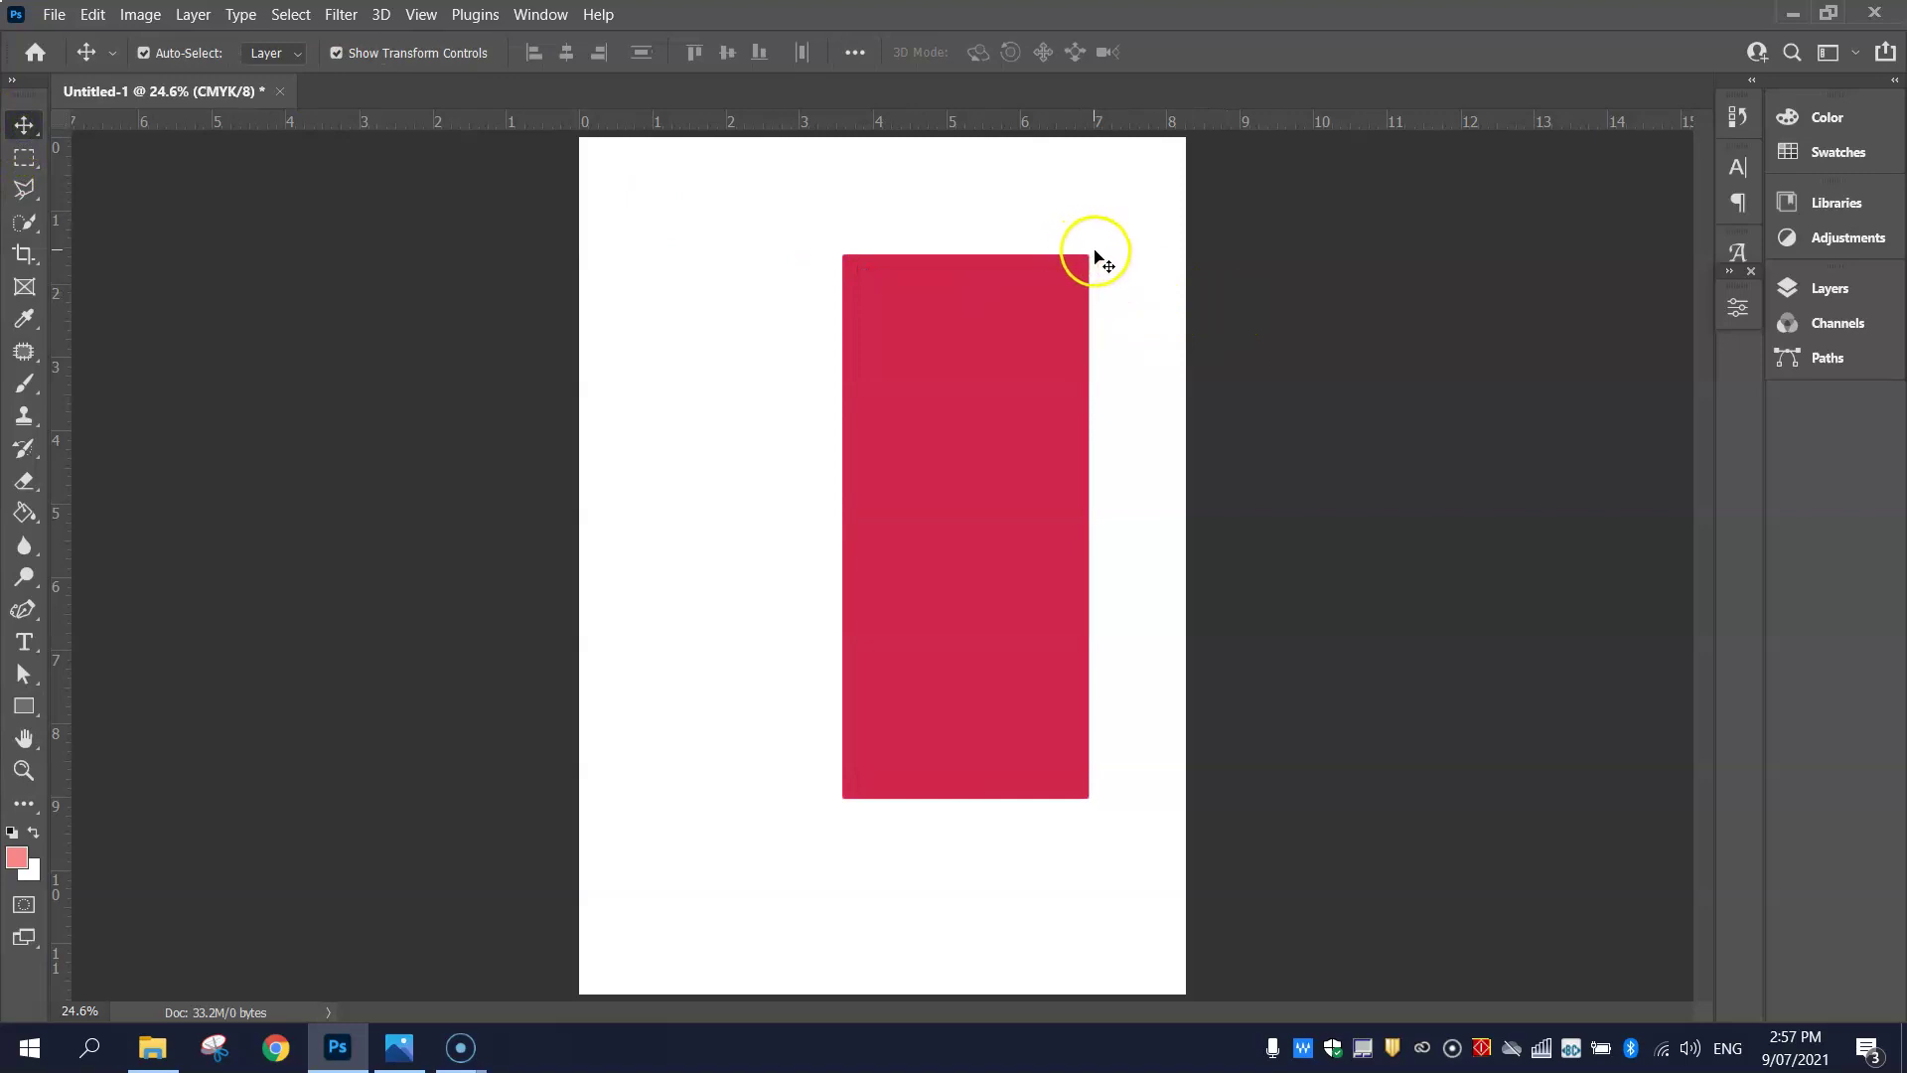
pyautogui.click(1025, 374)
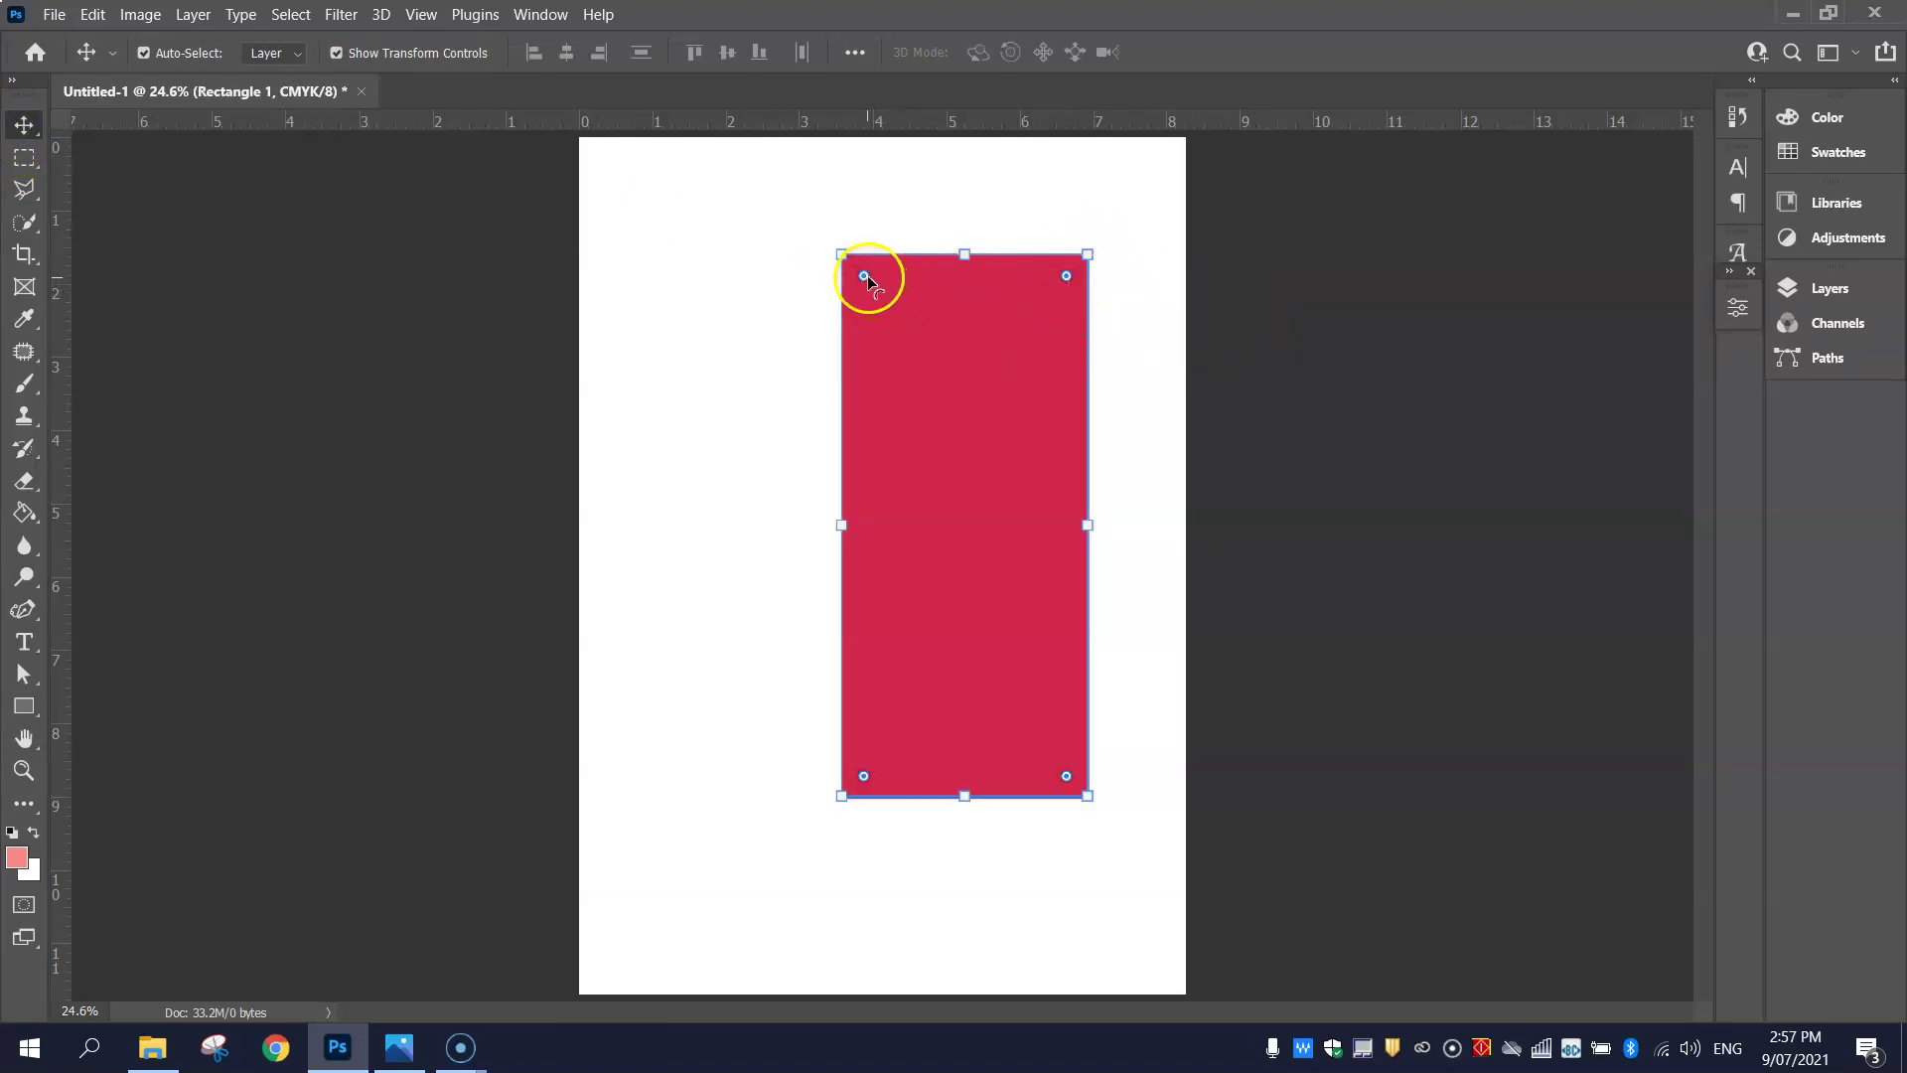
pyautogui.moveTo(864, 276); pyautogui.dragTo(745, 175)
pyautogui.click(1156, 206)
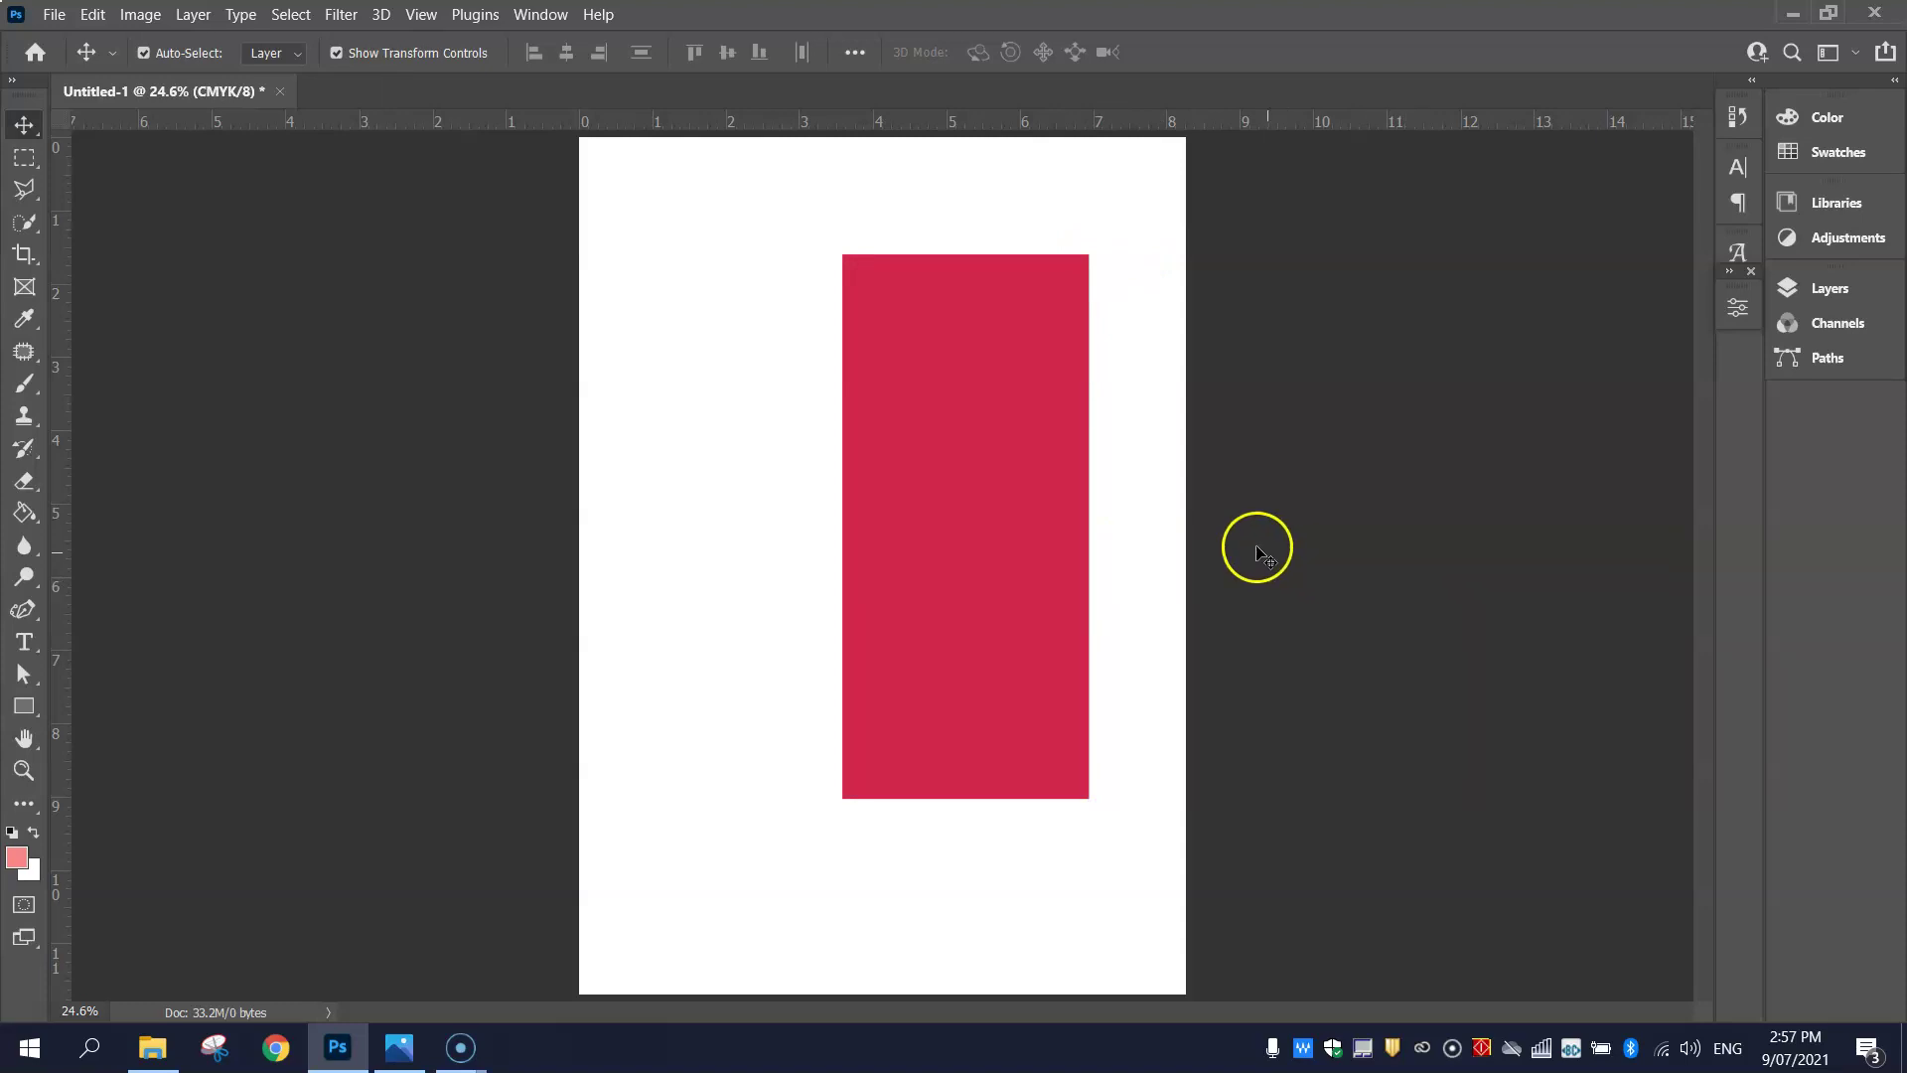
# - Rotate the rectangle to -26.51° and stretch it into a diagonal wedge along the right side
pyautogui.click(1018, 447)
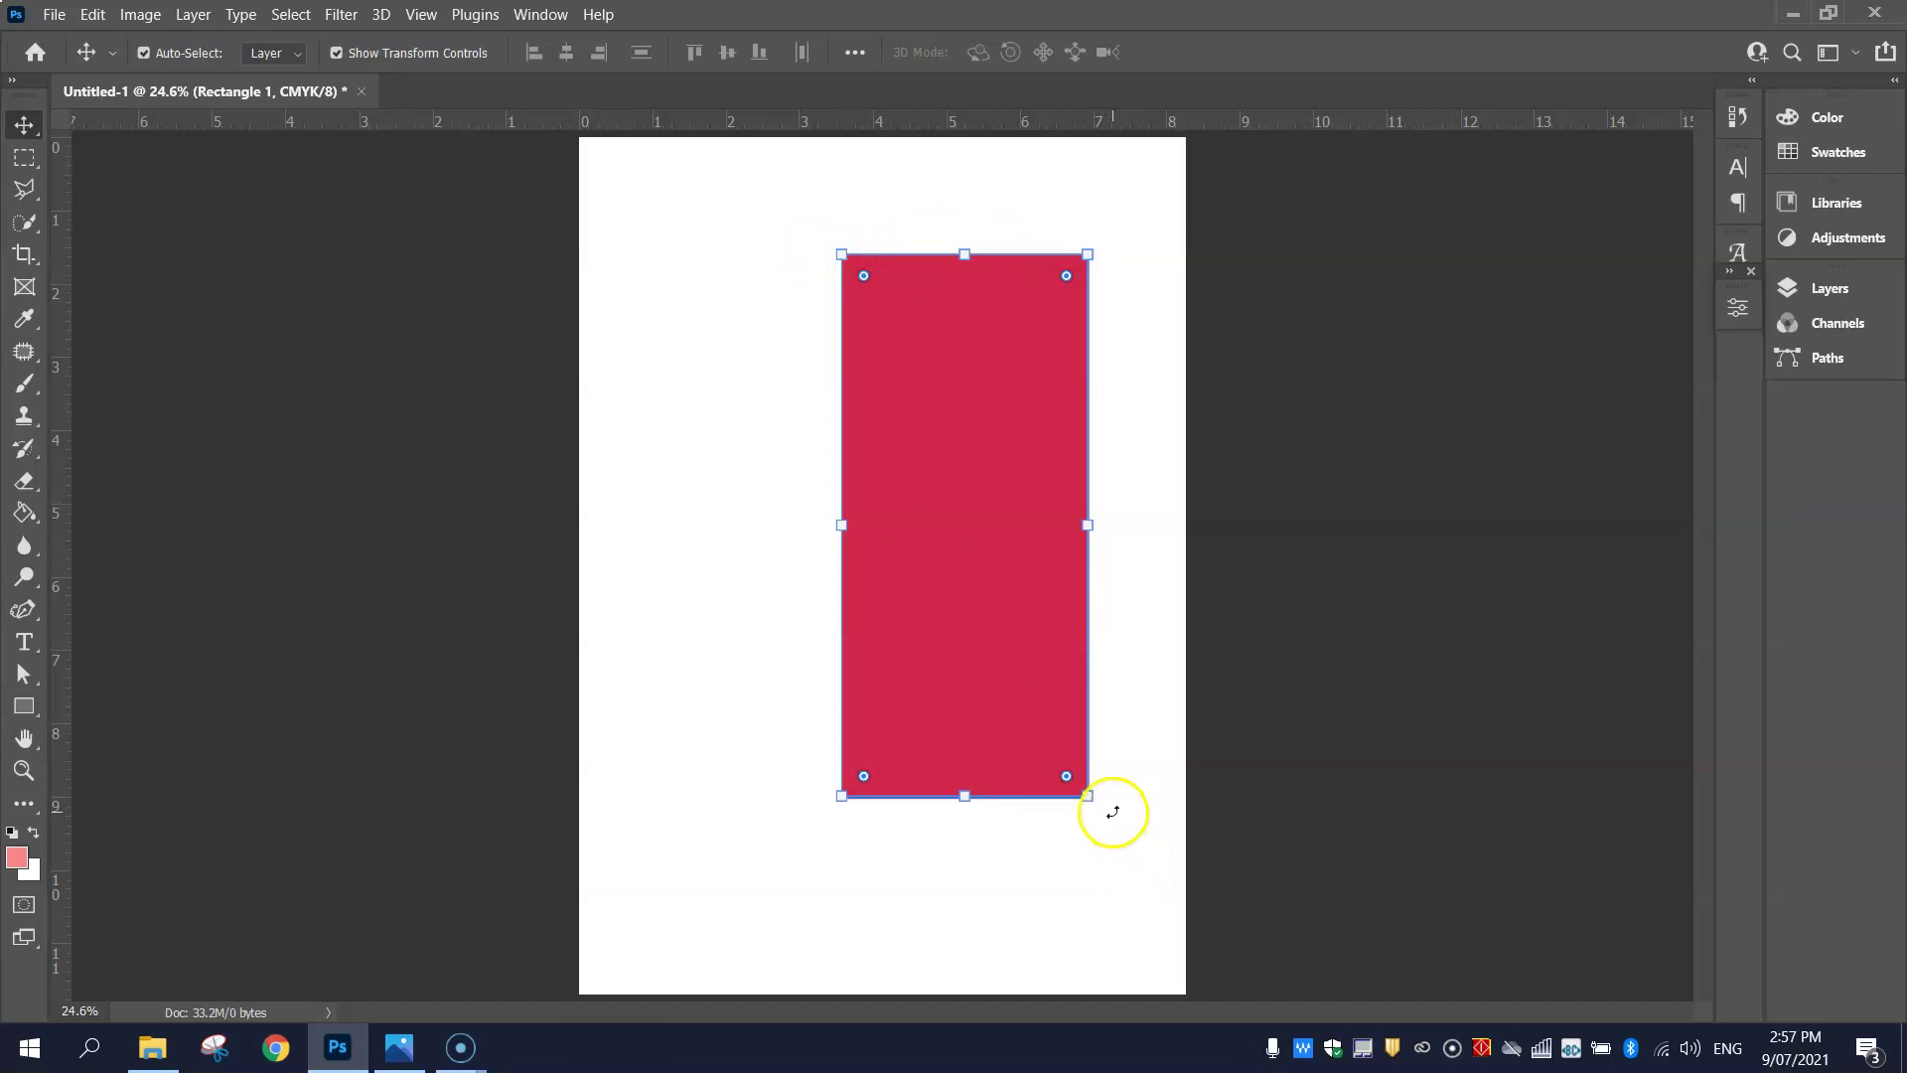
pyautogui.moveTo(1110, 809); pyautogui.dragTo(1232, 759)
pyautogui.moveTo(1081, 477); pyautogui.dragTo(1644, 250)
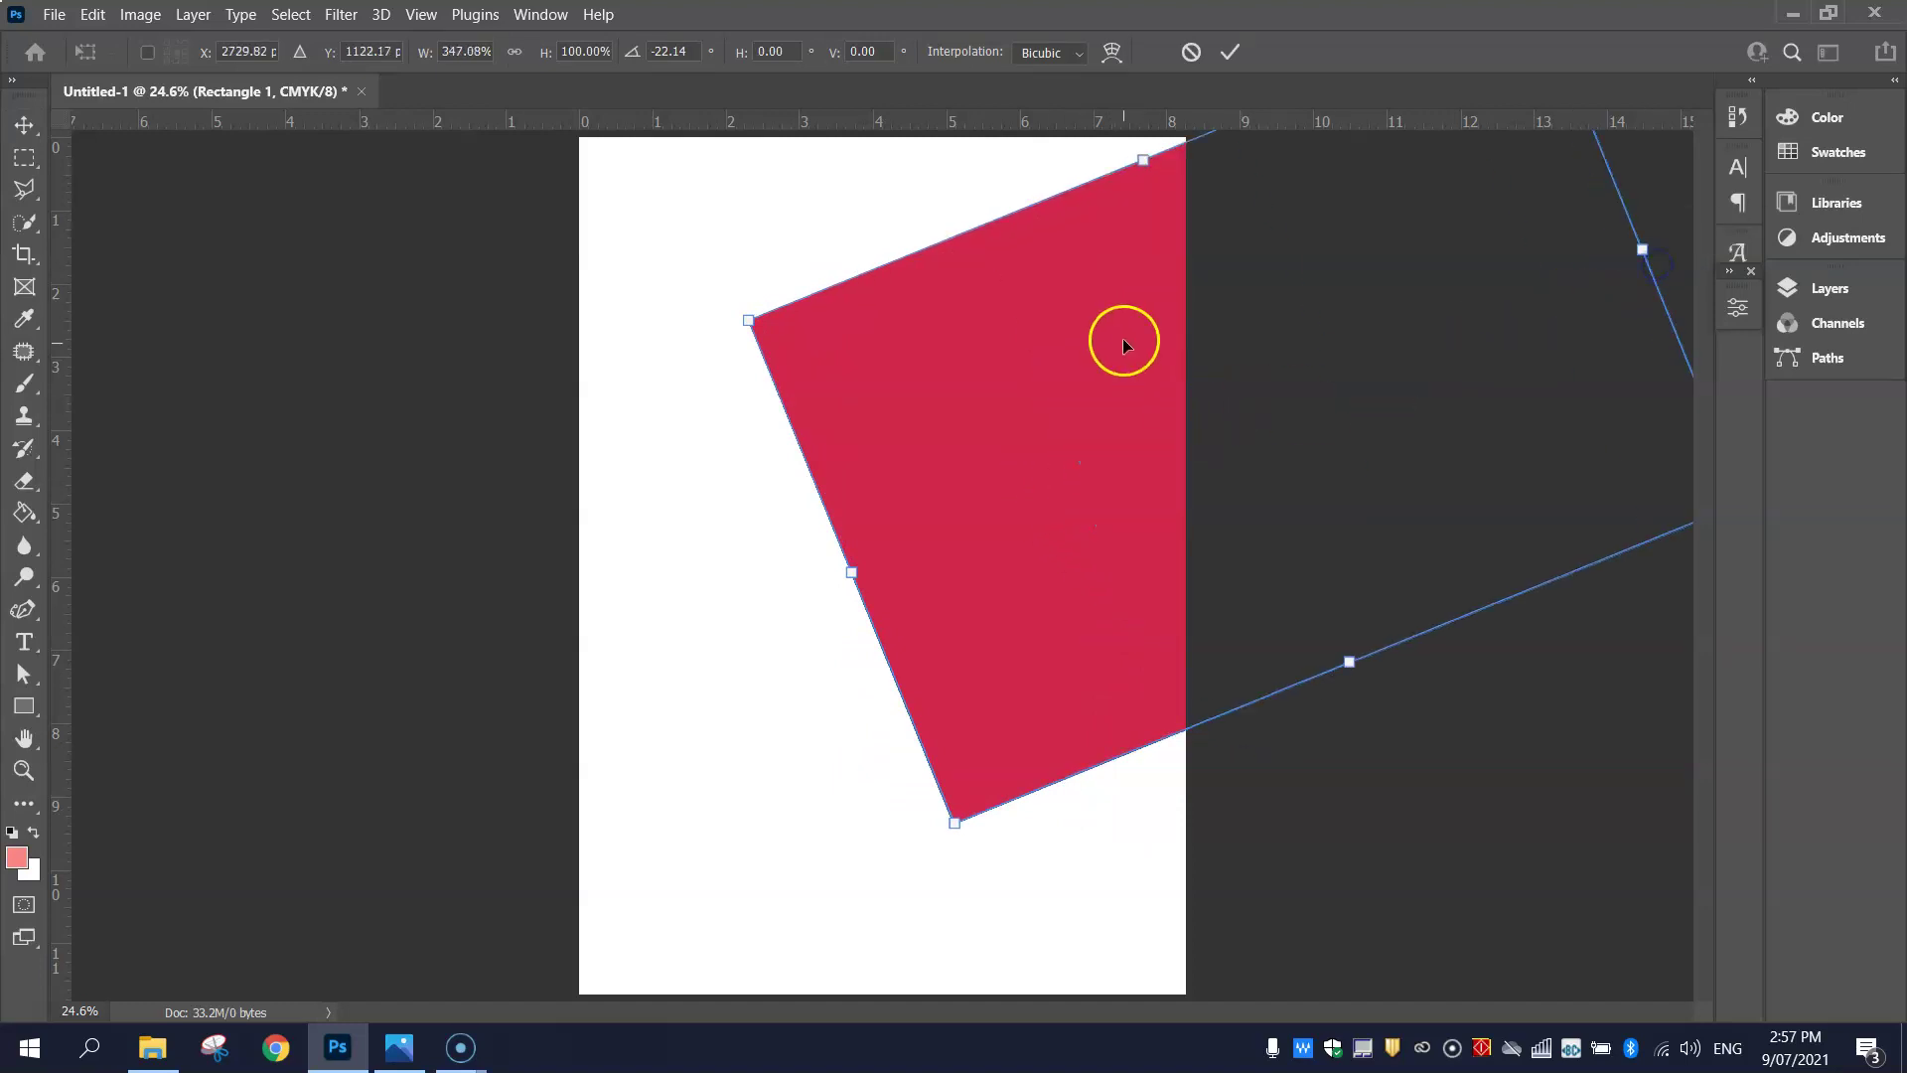
pyautogui.moveTo(1351, 661); pyautogui.dragTo(1510, 889)
pyautogui.moveTo(1120, 668); pyautogui.dragTo(1121, 644)
pyautogui.moveTo(910, 673); pyautogui.dragTo(982, 644)
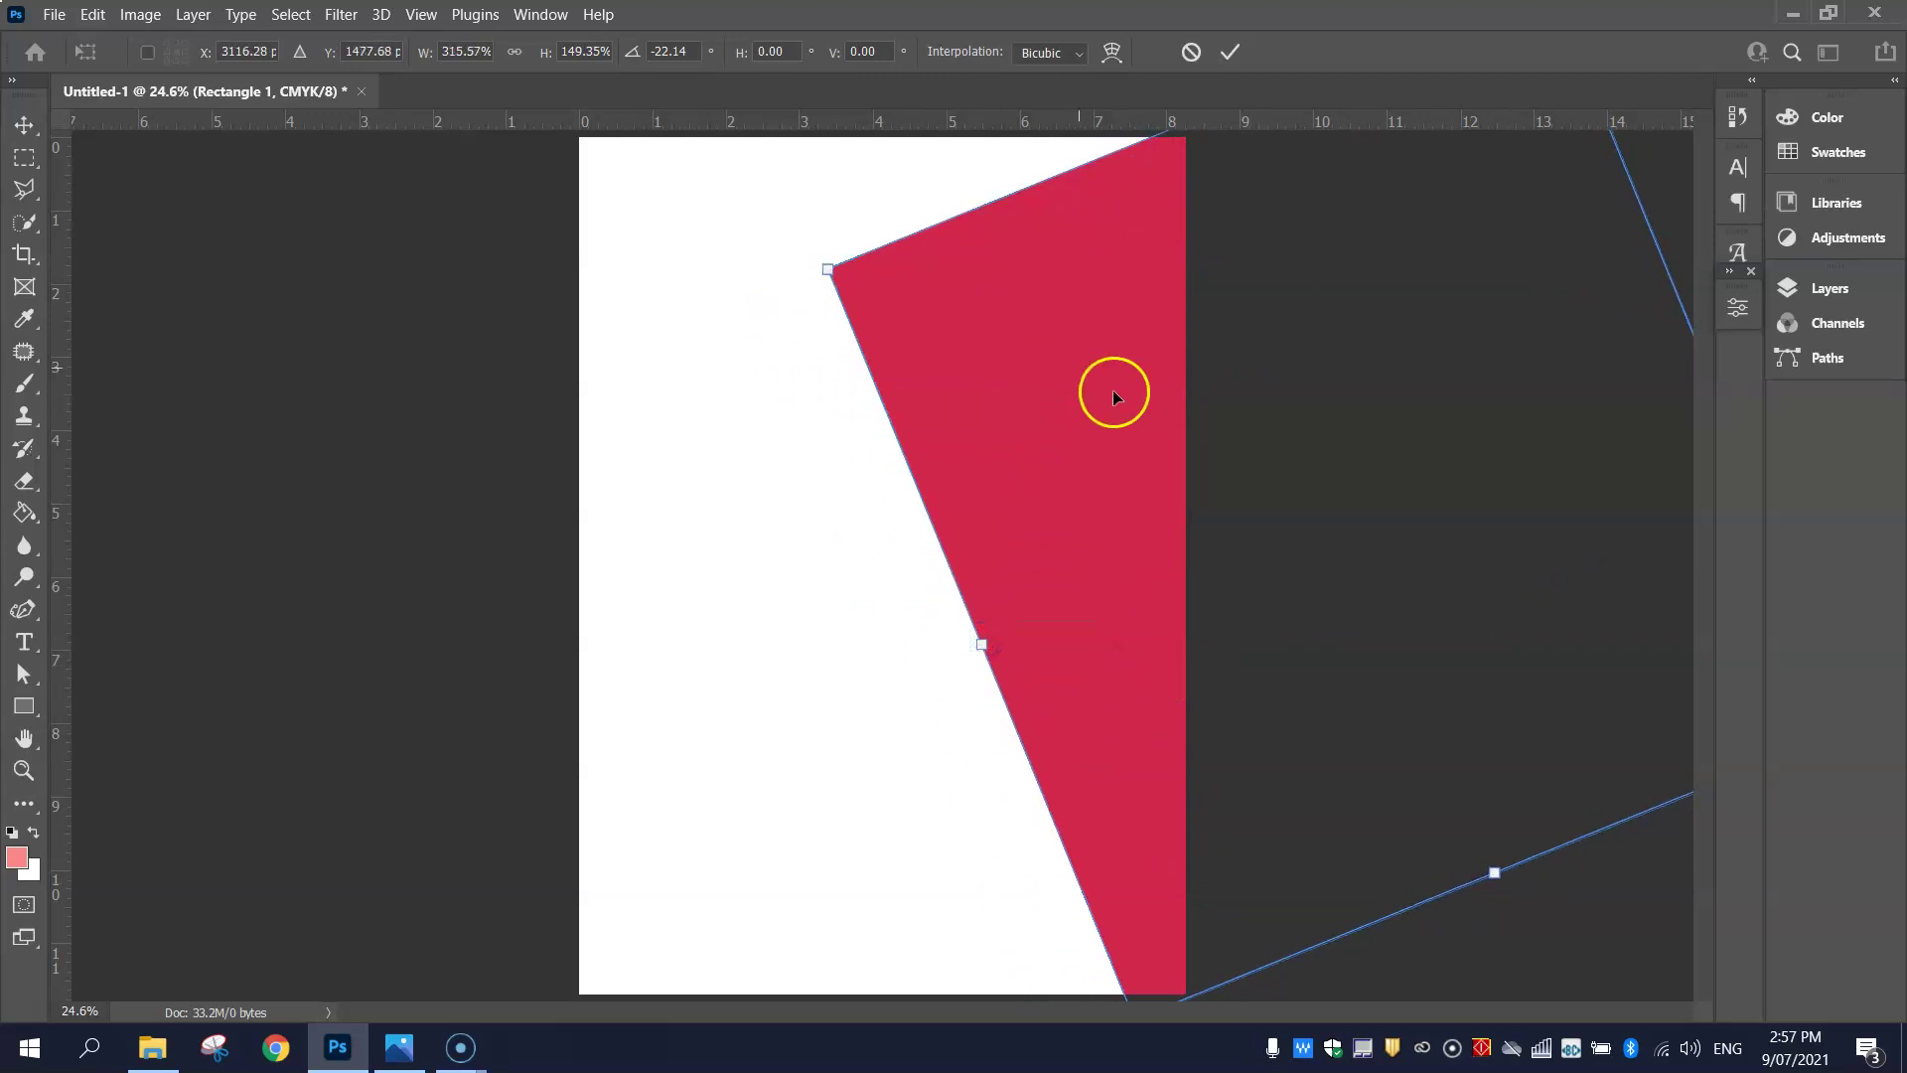
pyautogui.scroll(-3, 1114, 397)
pyautogui.moveTo(1082, 204); pyautogui.dragTo(1051, 104)
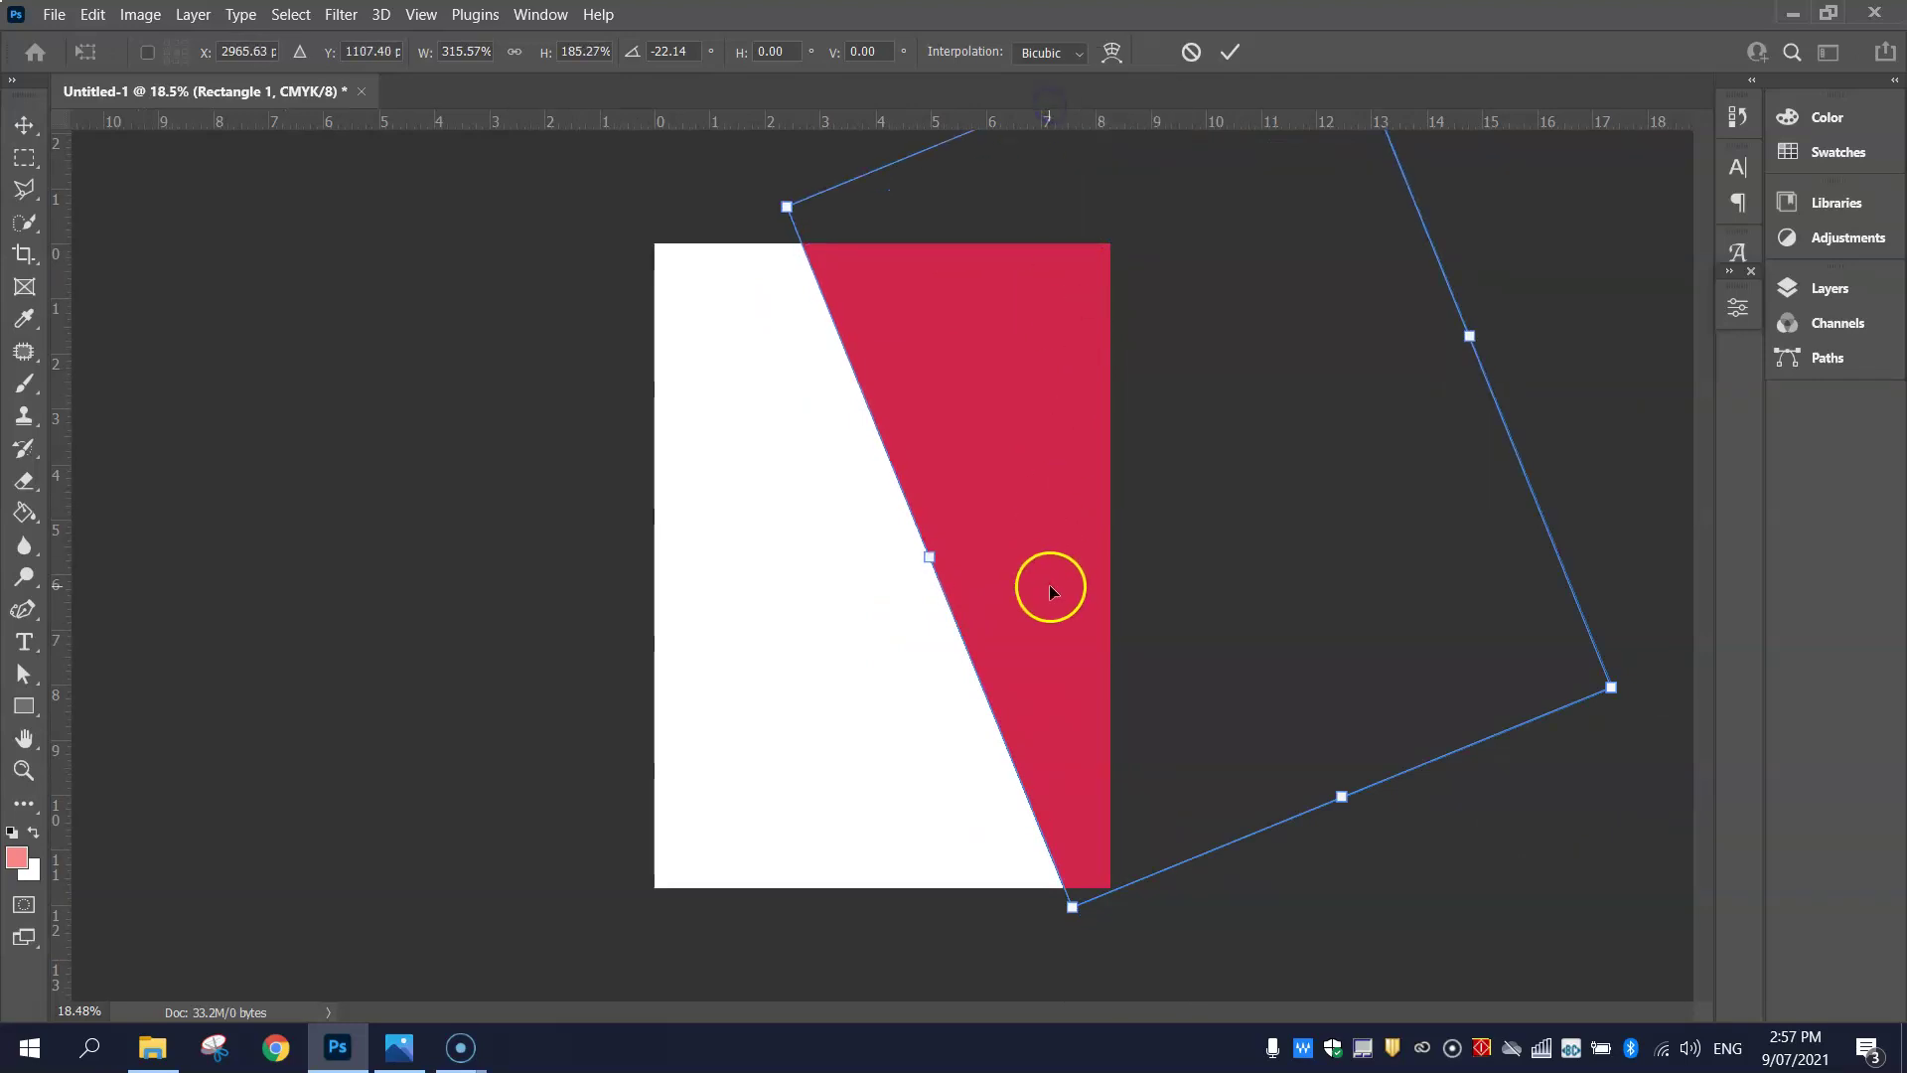
pyautogui.moveTo(1648, 745); pyautogui.dragTo(1680, 713)
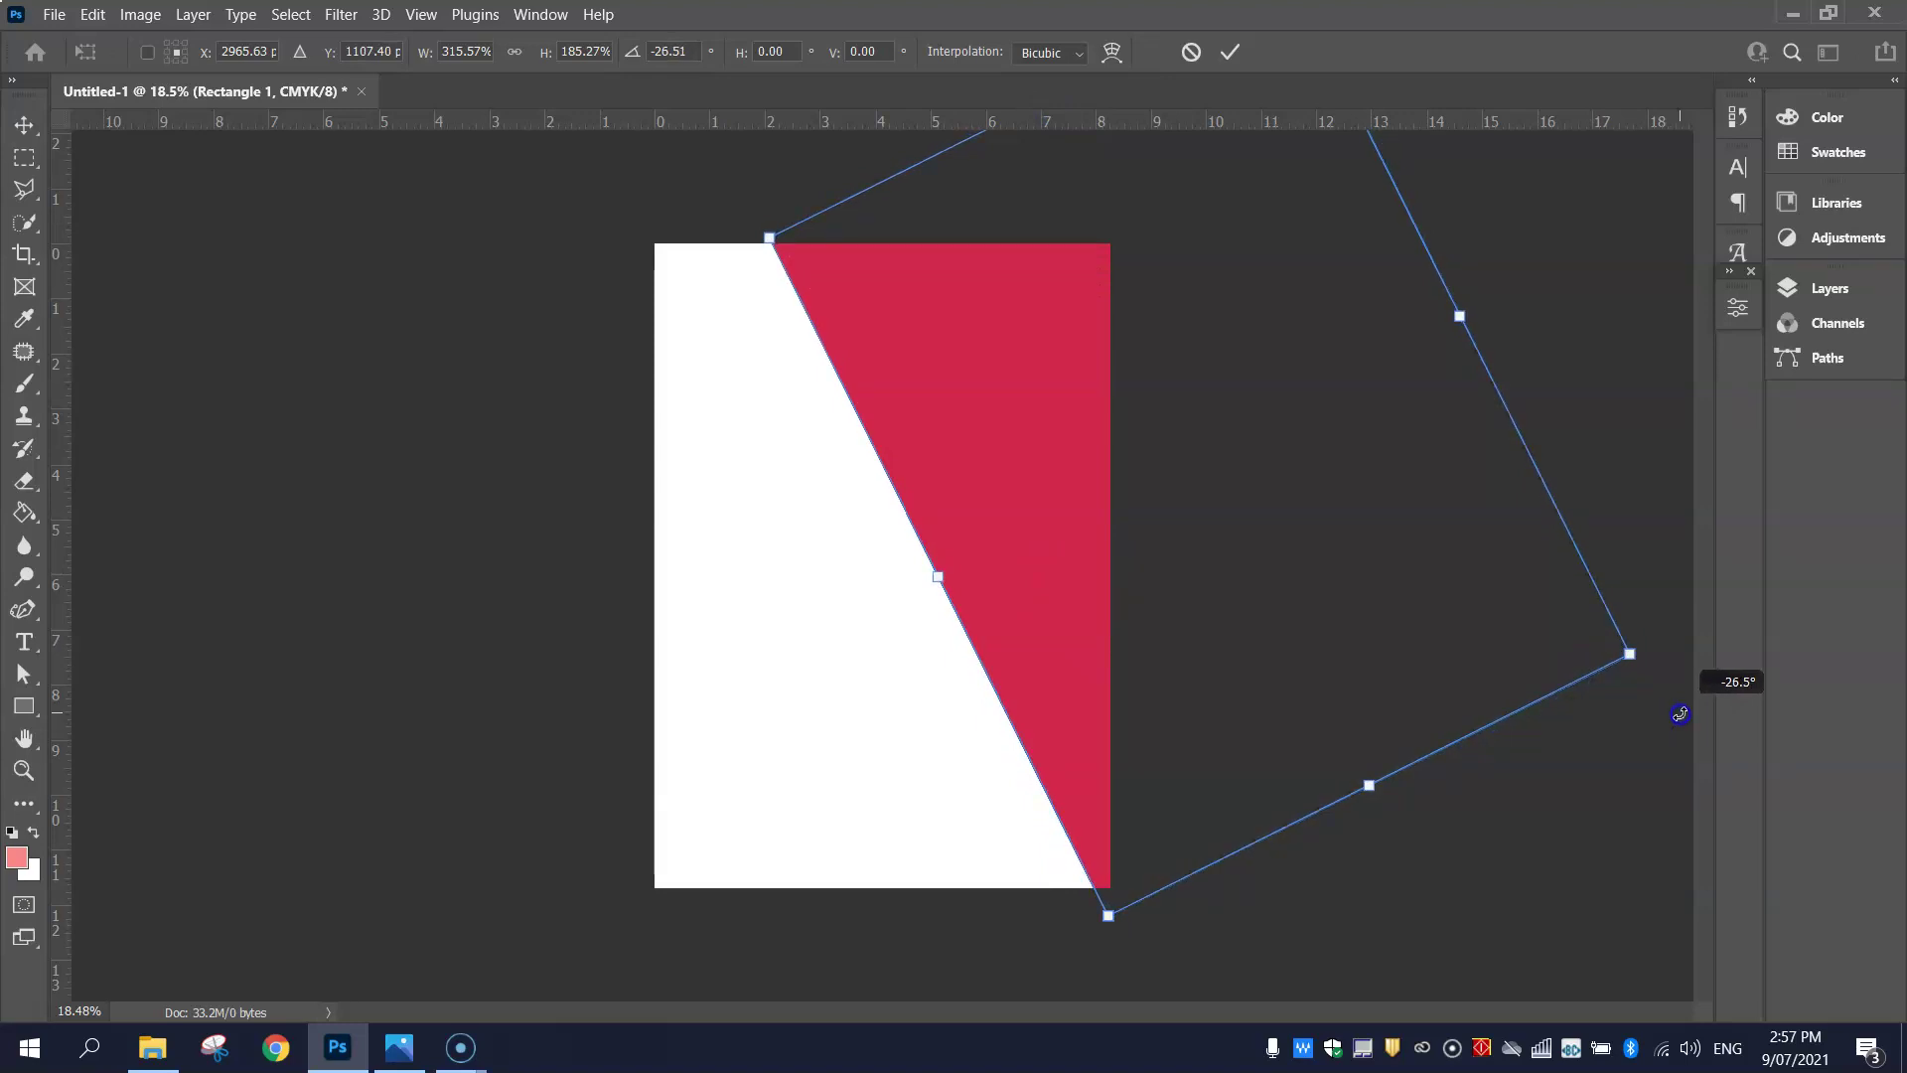
pyautogui.moveTo(1225, 736); pyautogui.dragTo(1229, 703)
pyautogui.click(1230, 52)
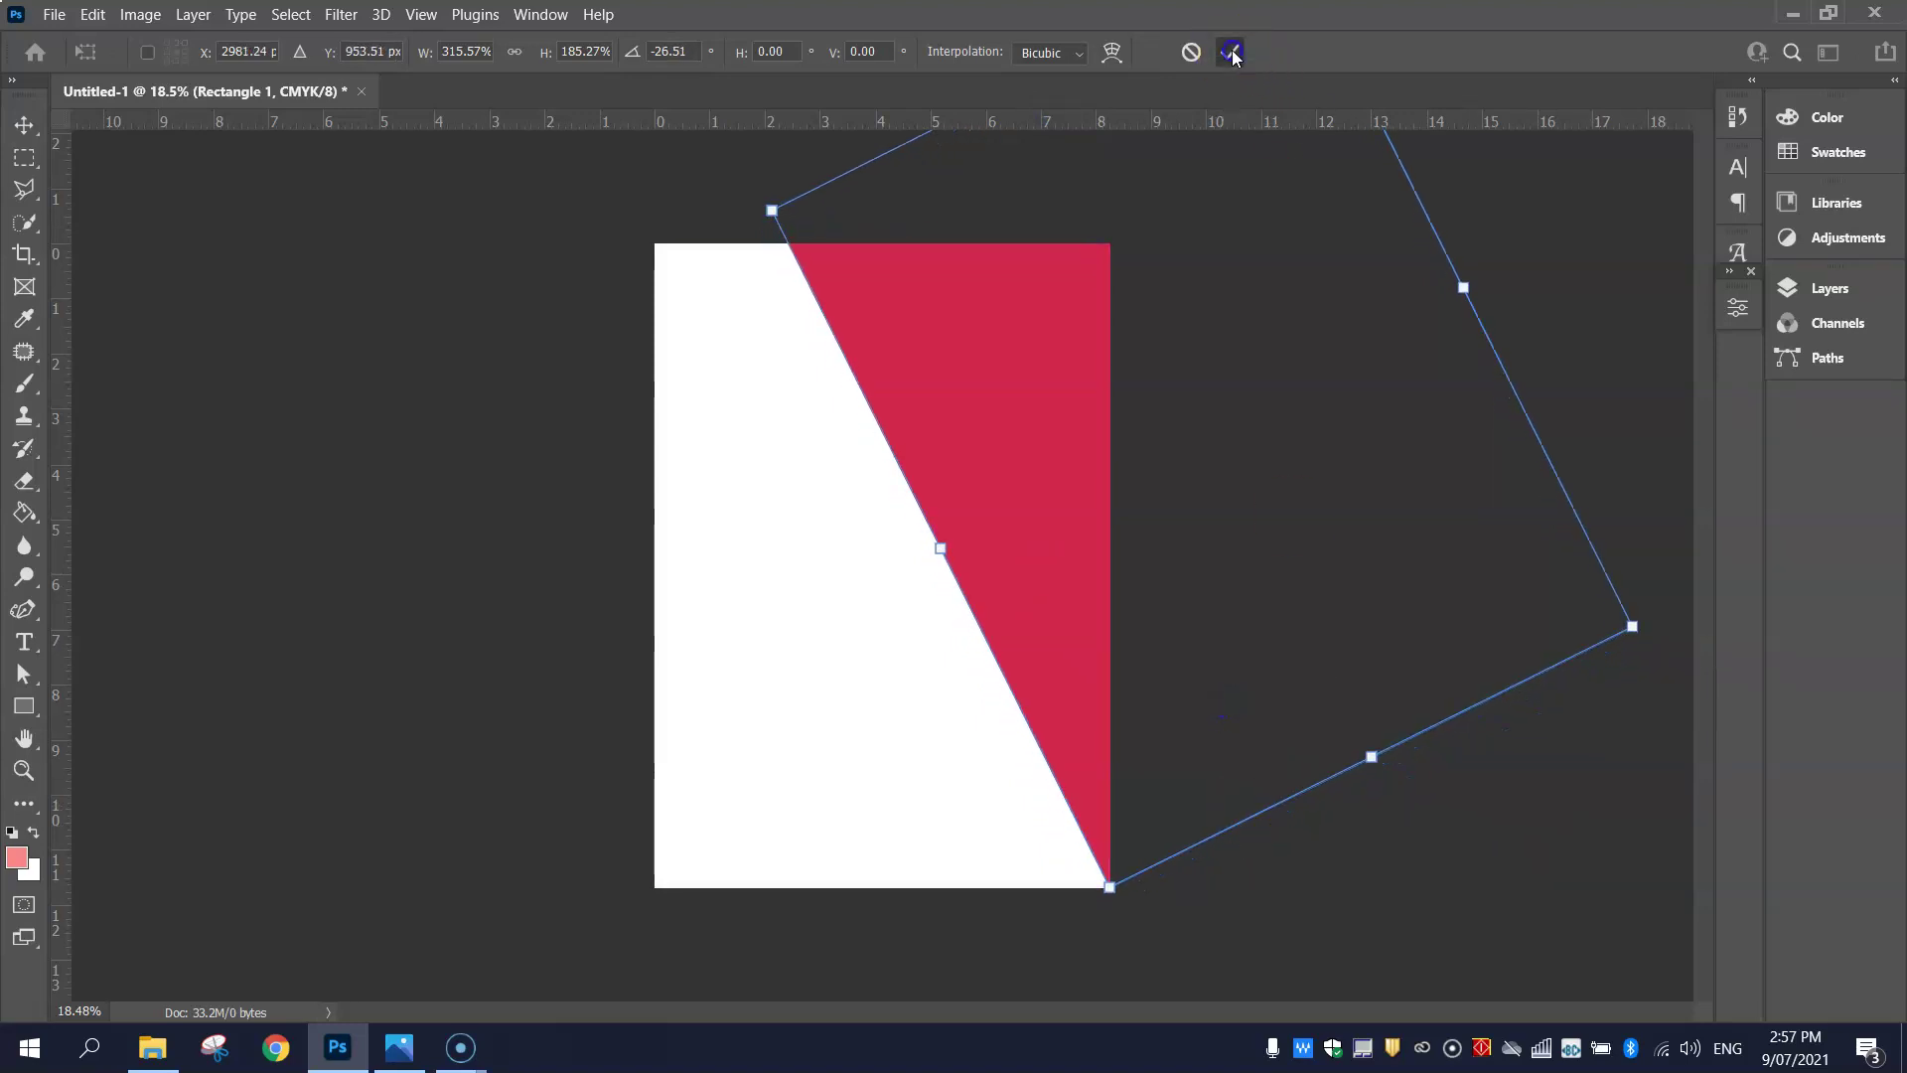
pyautogui.click(1501, 812)
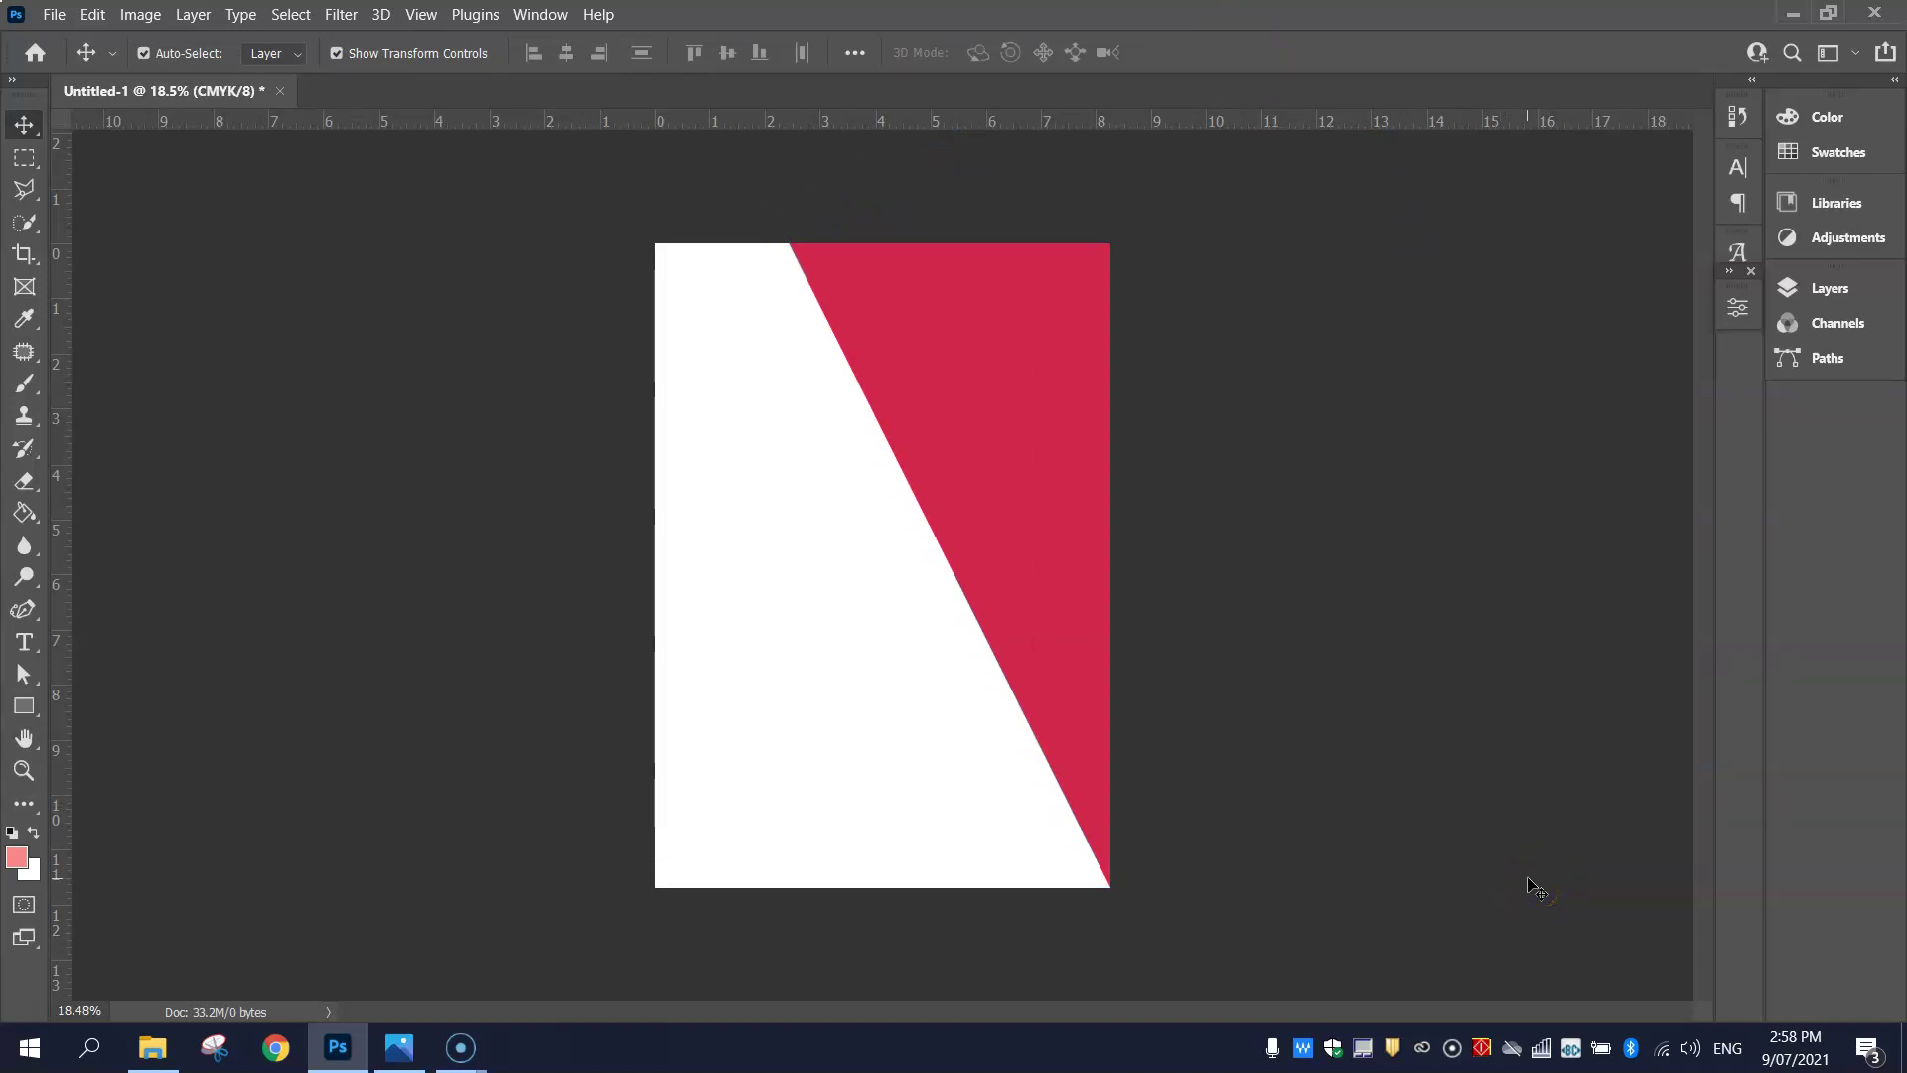
# - Rotate the red wedge slightly further and commit the transform
pyautogui.click(1056, 425)
pyautogui.moveTo(1669, 900)
pyautogui.mouseDown()
pyautogui.moveTo(1644, 897)
pyautogui.moveTo(1664, 887)
pyautogui.mouseUp()
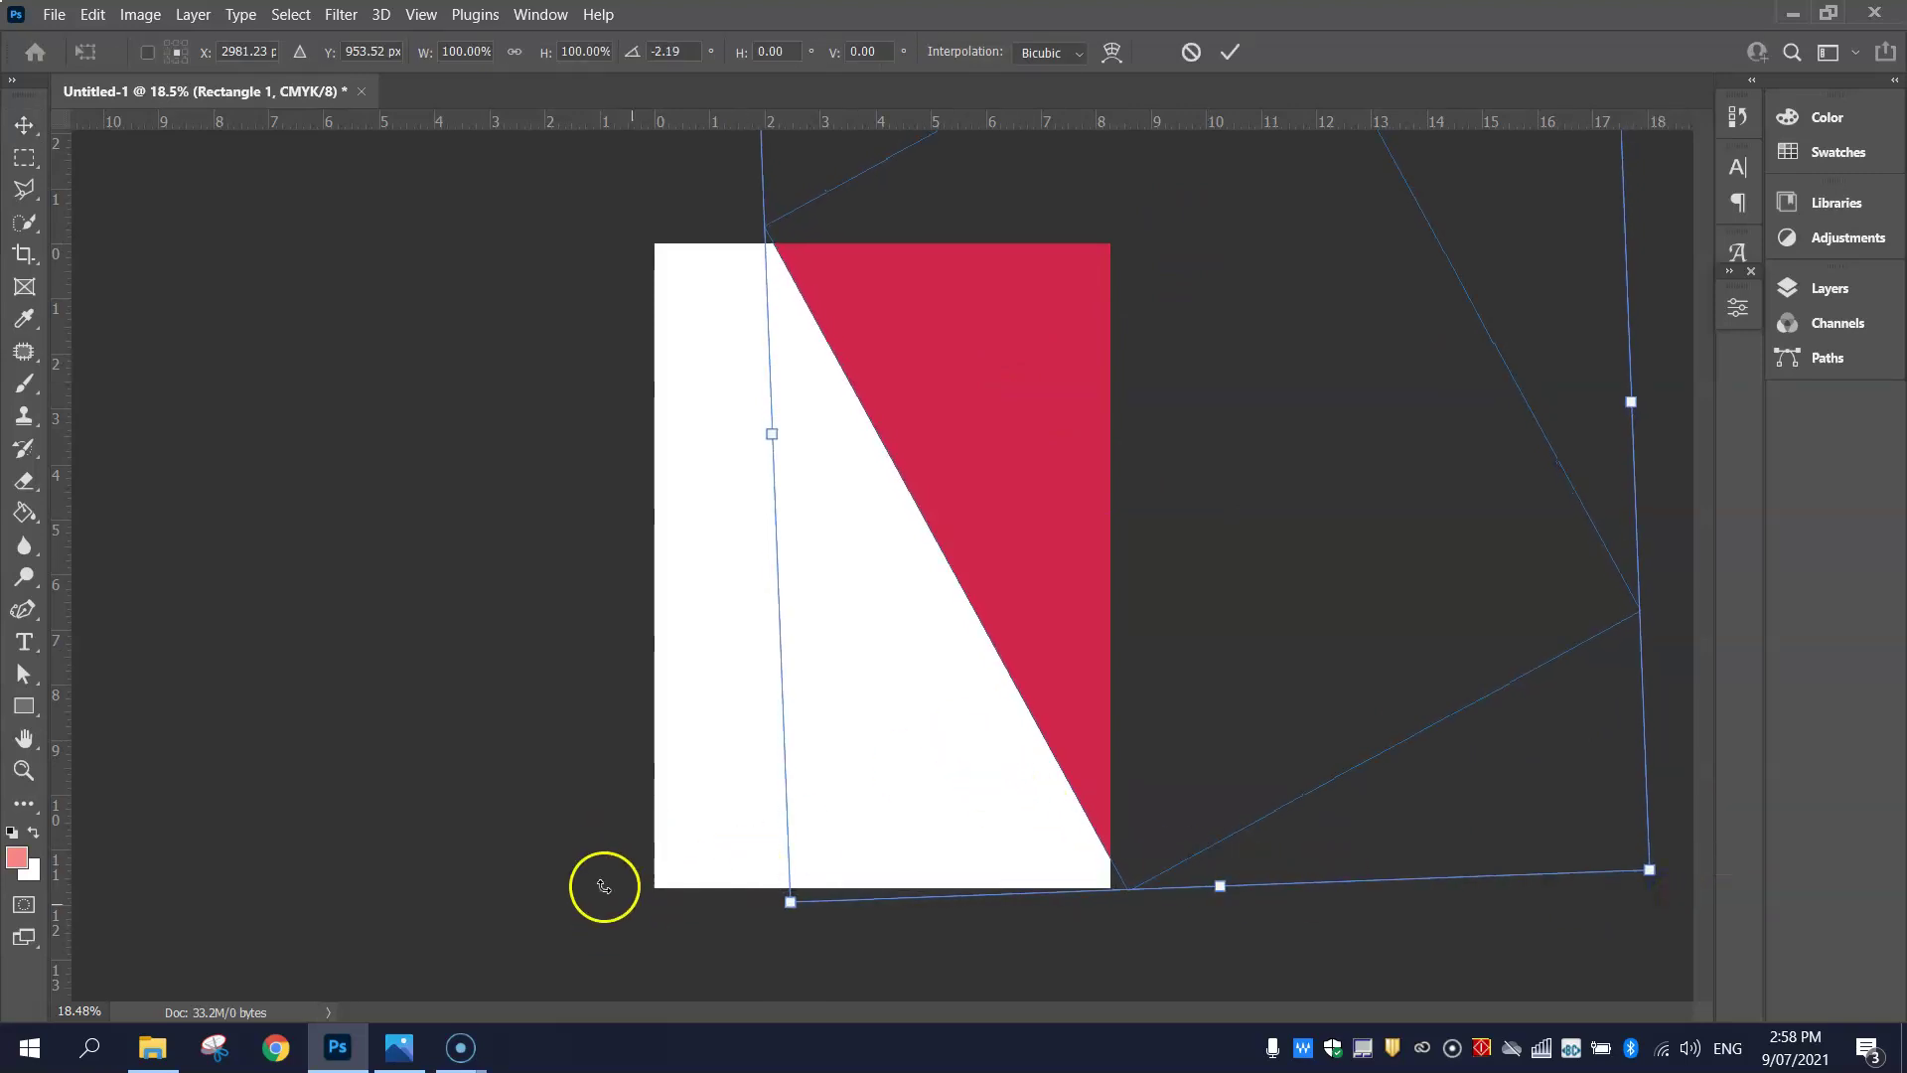
pyautogui.click(1230, 51)
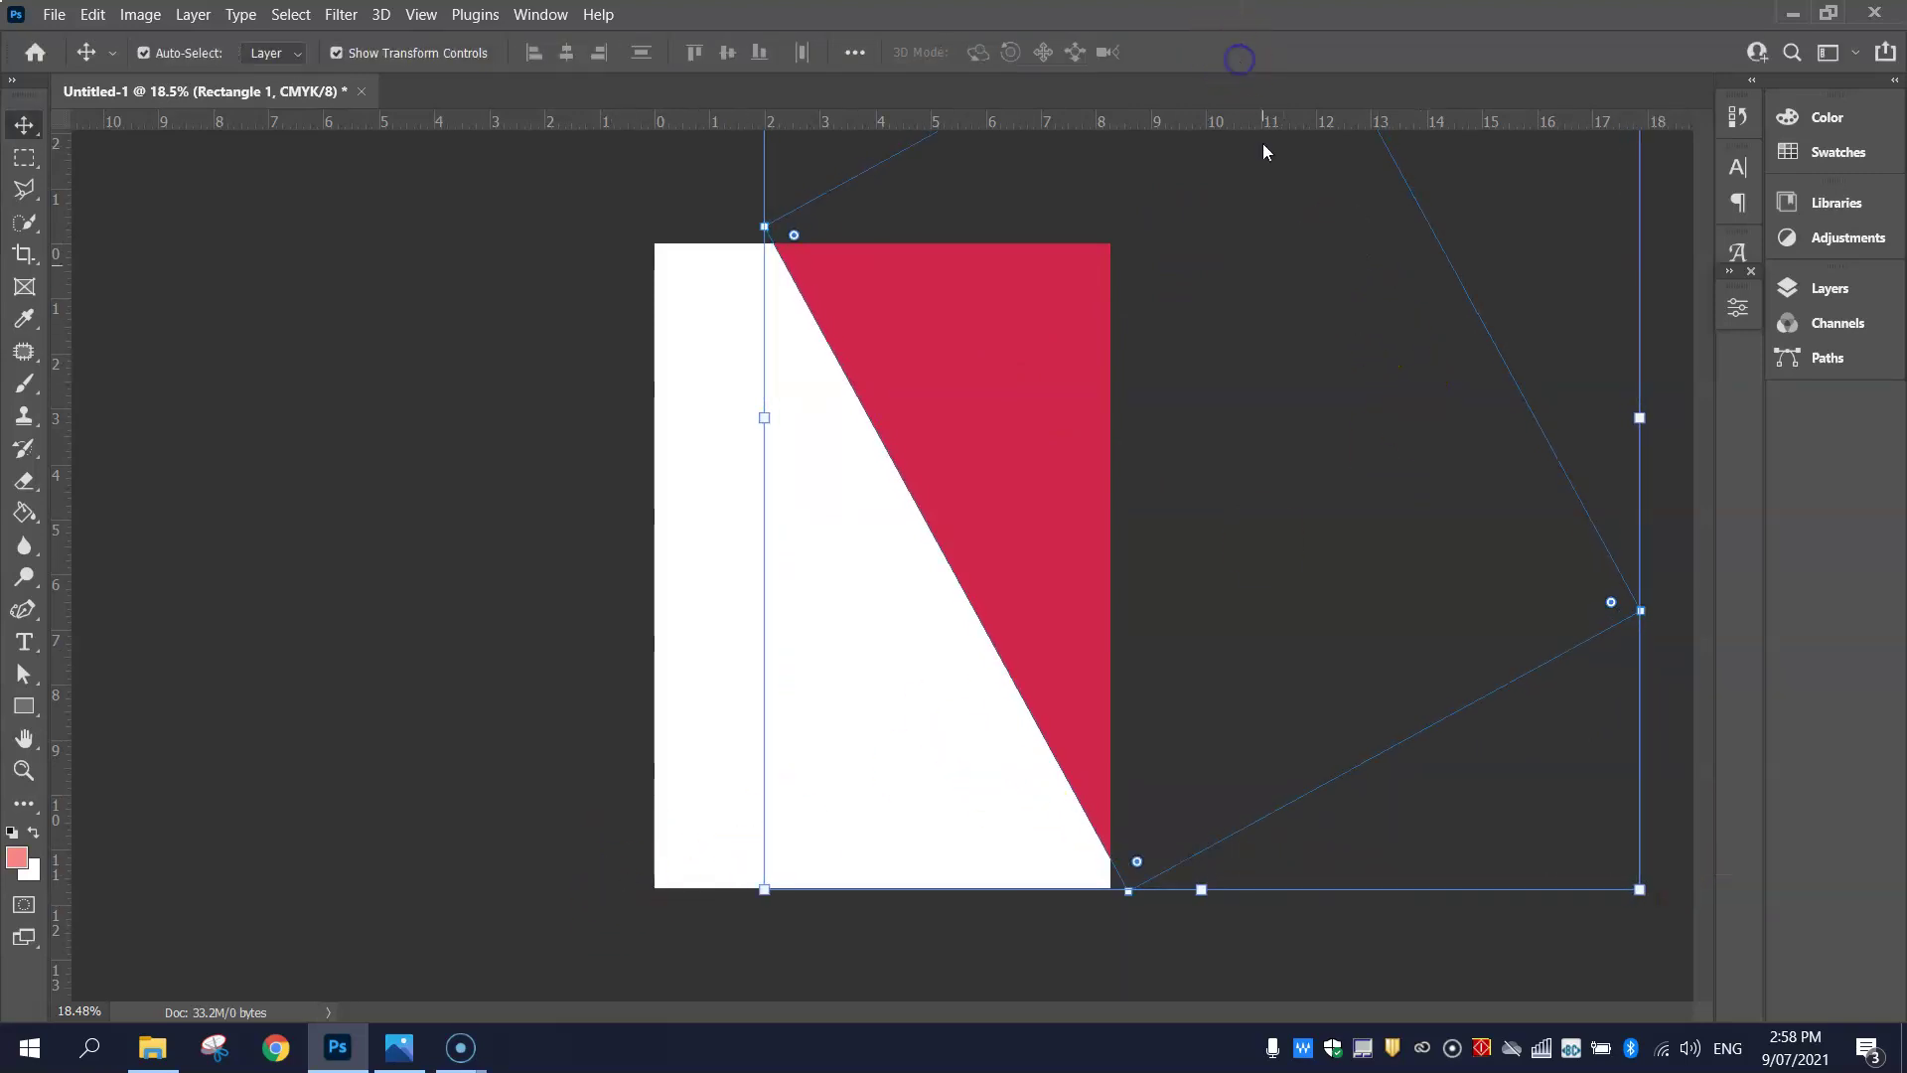
# - Alt-drag a copy of the red wedge into the lower-left corner and nudge both shapes into place
pyautogui.click(1038, 327)
pyautogui.moveTo(1045, 289); pyautogui.dragTo(434, 715)
pyautogui.moveTo(758, 650); pyautogui.dragTo(699, 728)
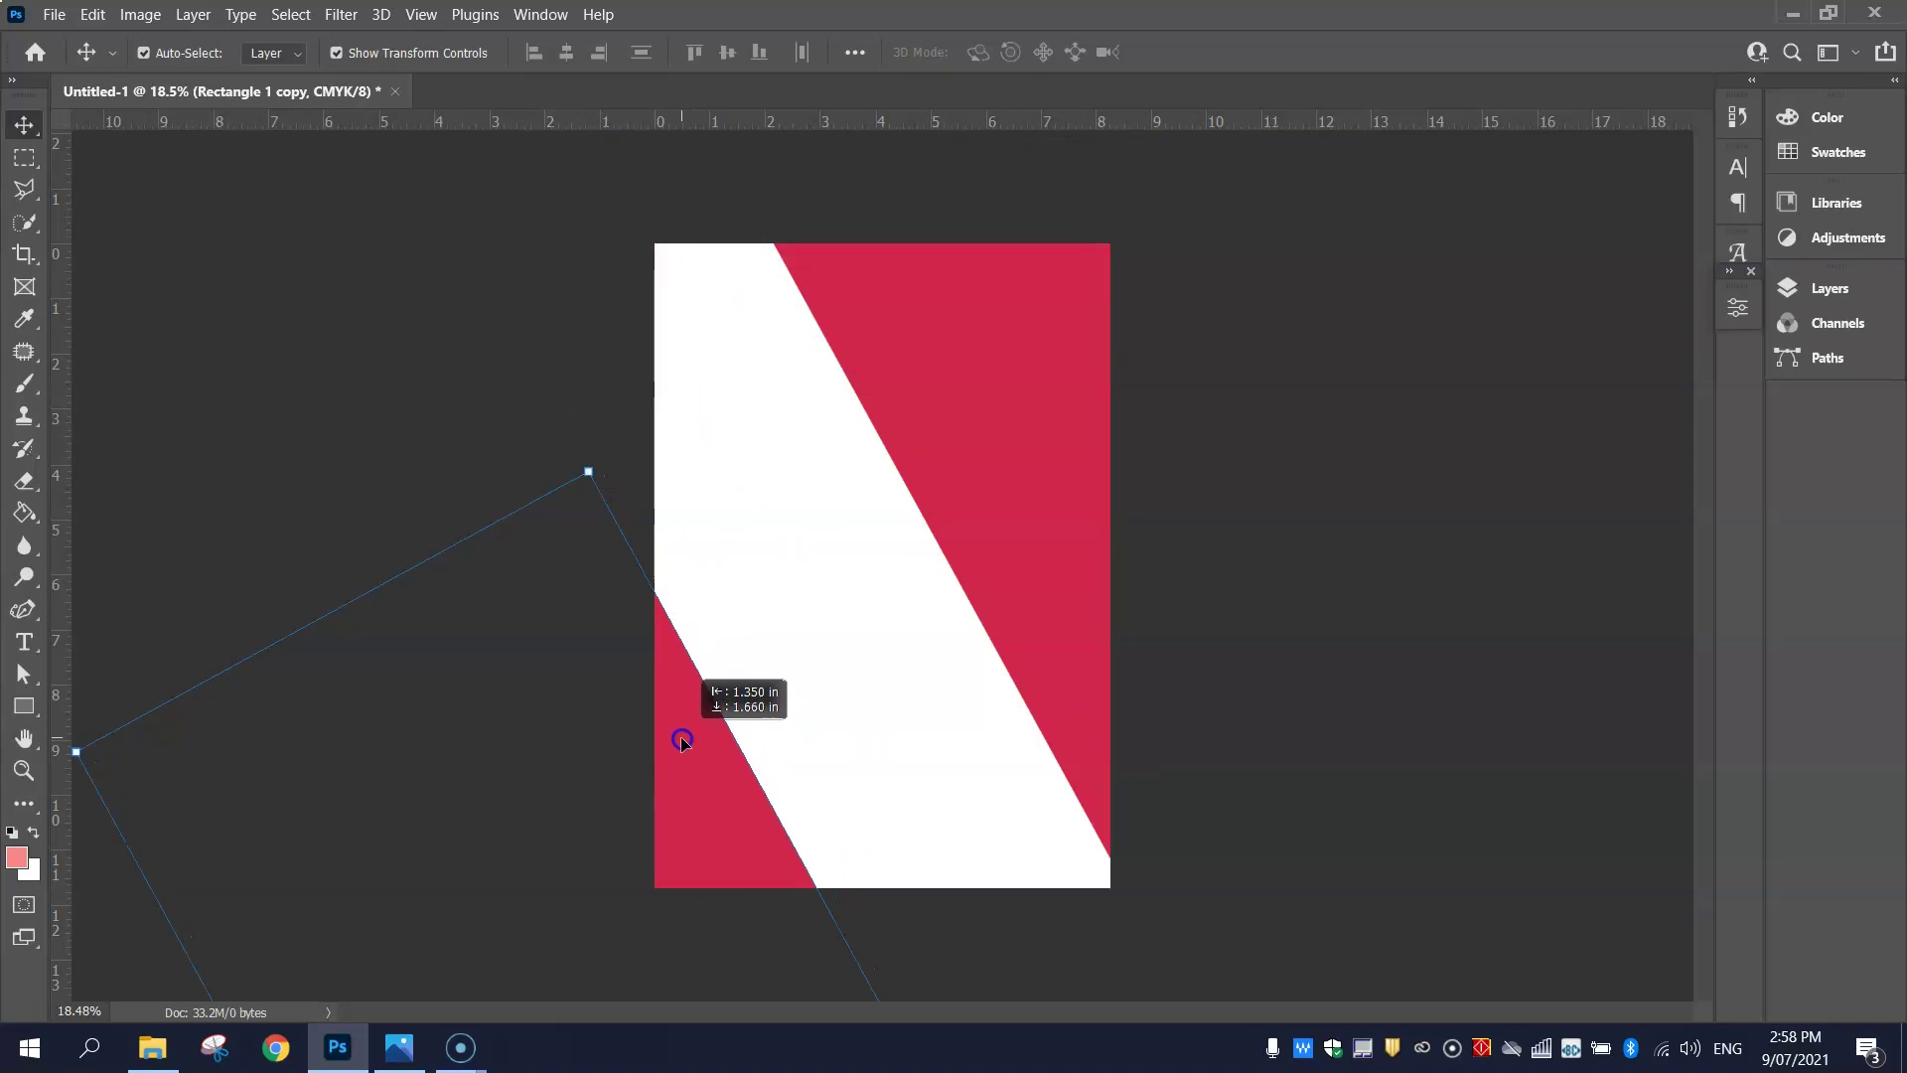
pyautogui.moveTo(682, 740); pyautogui.dragTo(668, 745)
pyautogui.click(1461, 572)
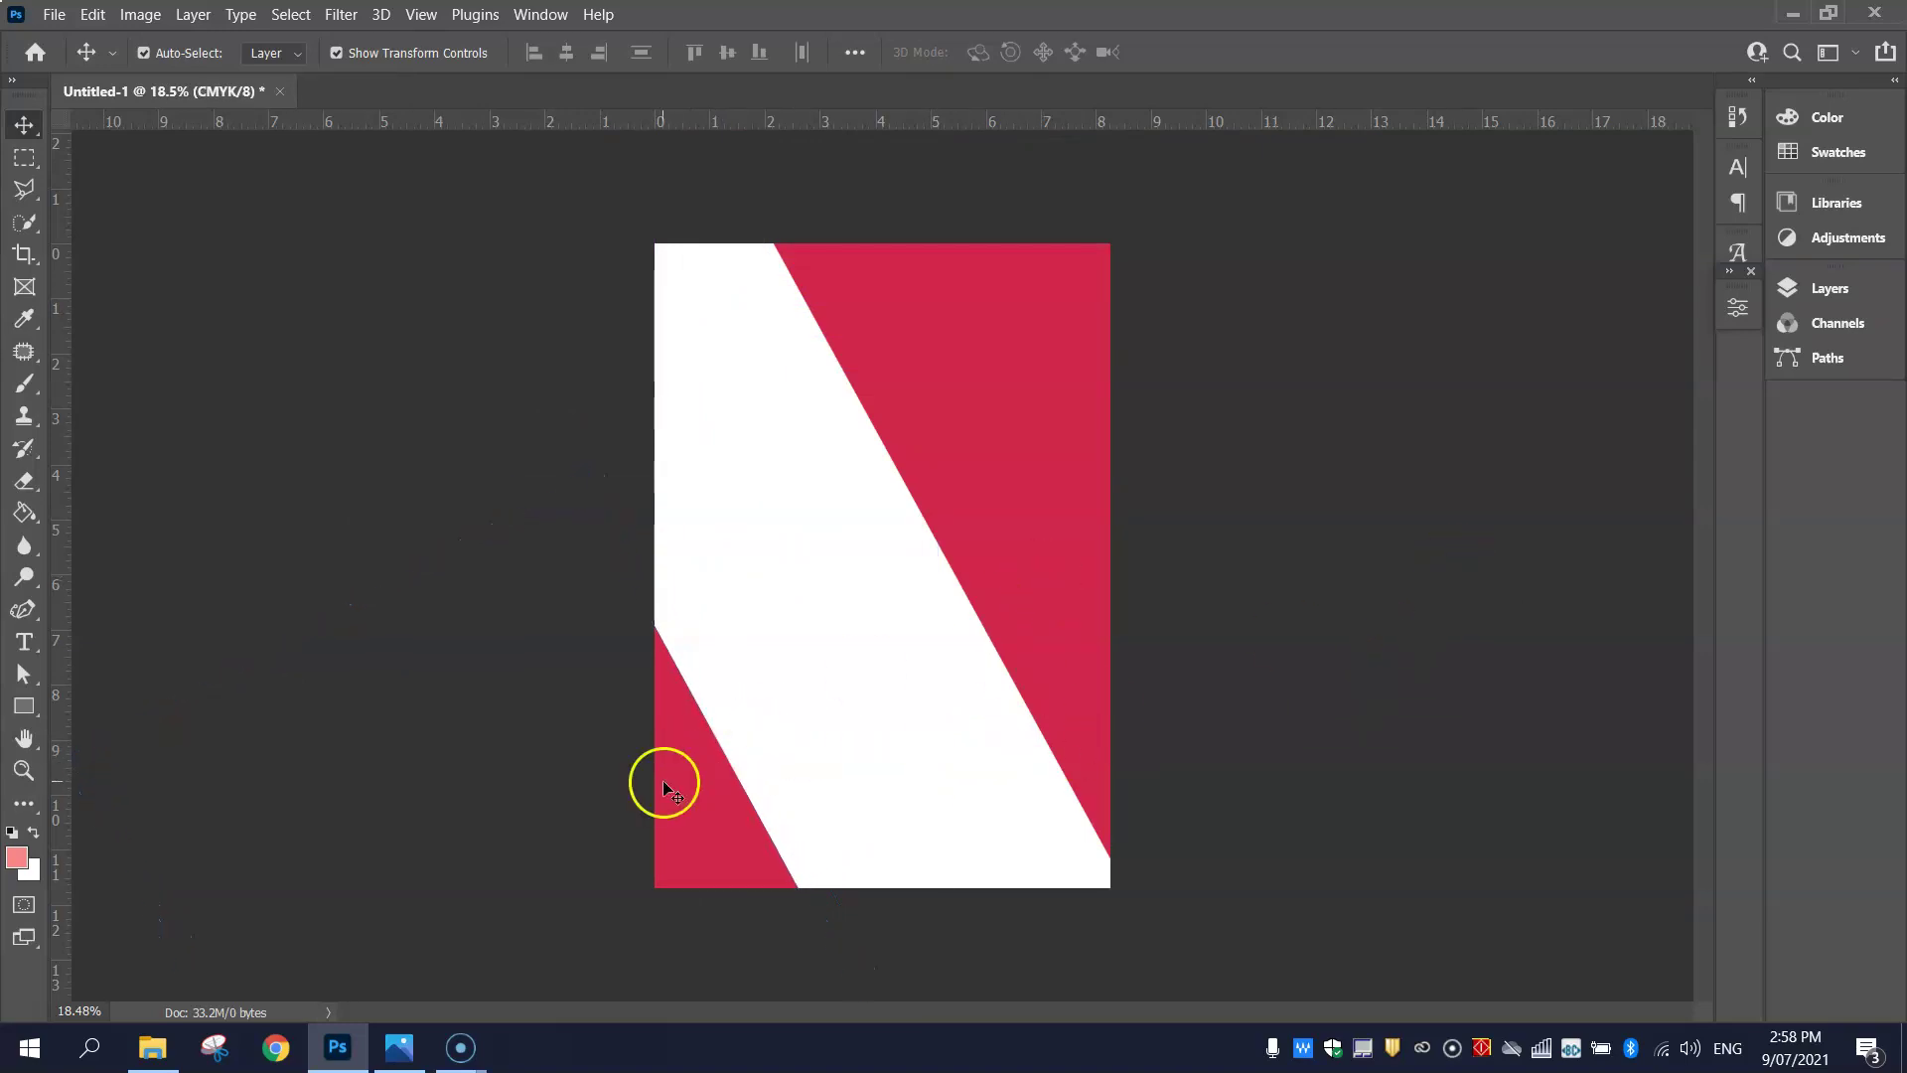
pyautogui.moveTo(664, 779); pyautogui.dragTo(681, 766)
pyautogui.click(958, 660)
pyautogui.moveTo(1064, 562); pyautogui.dragTo(1085, 579)
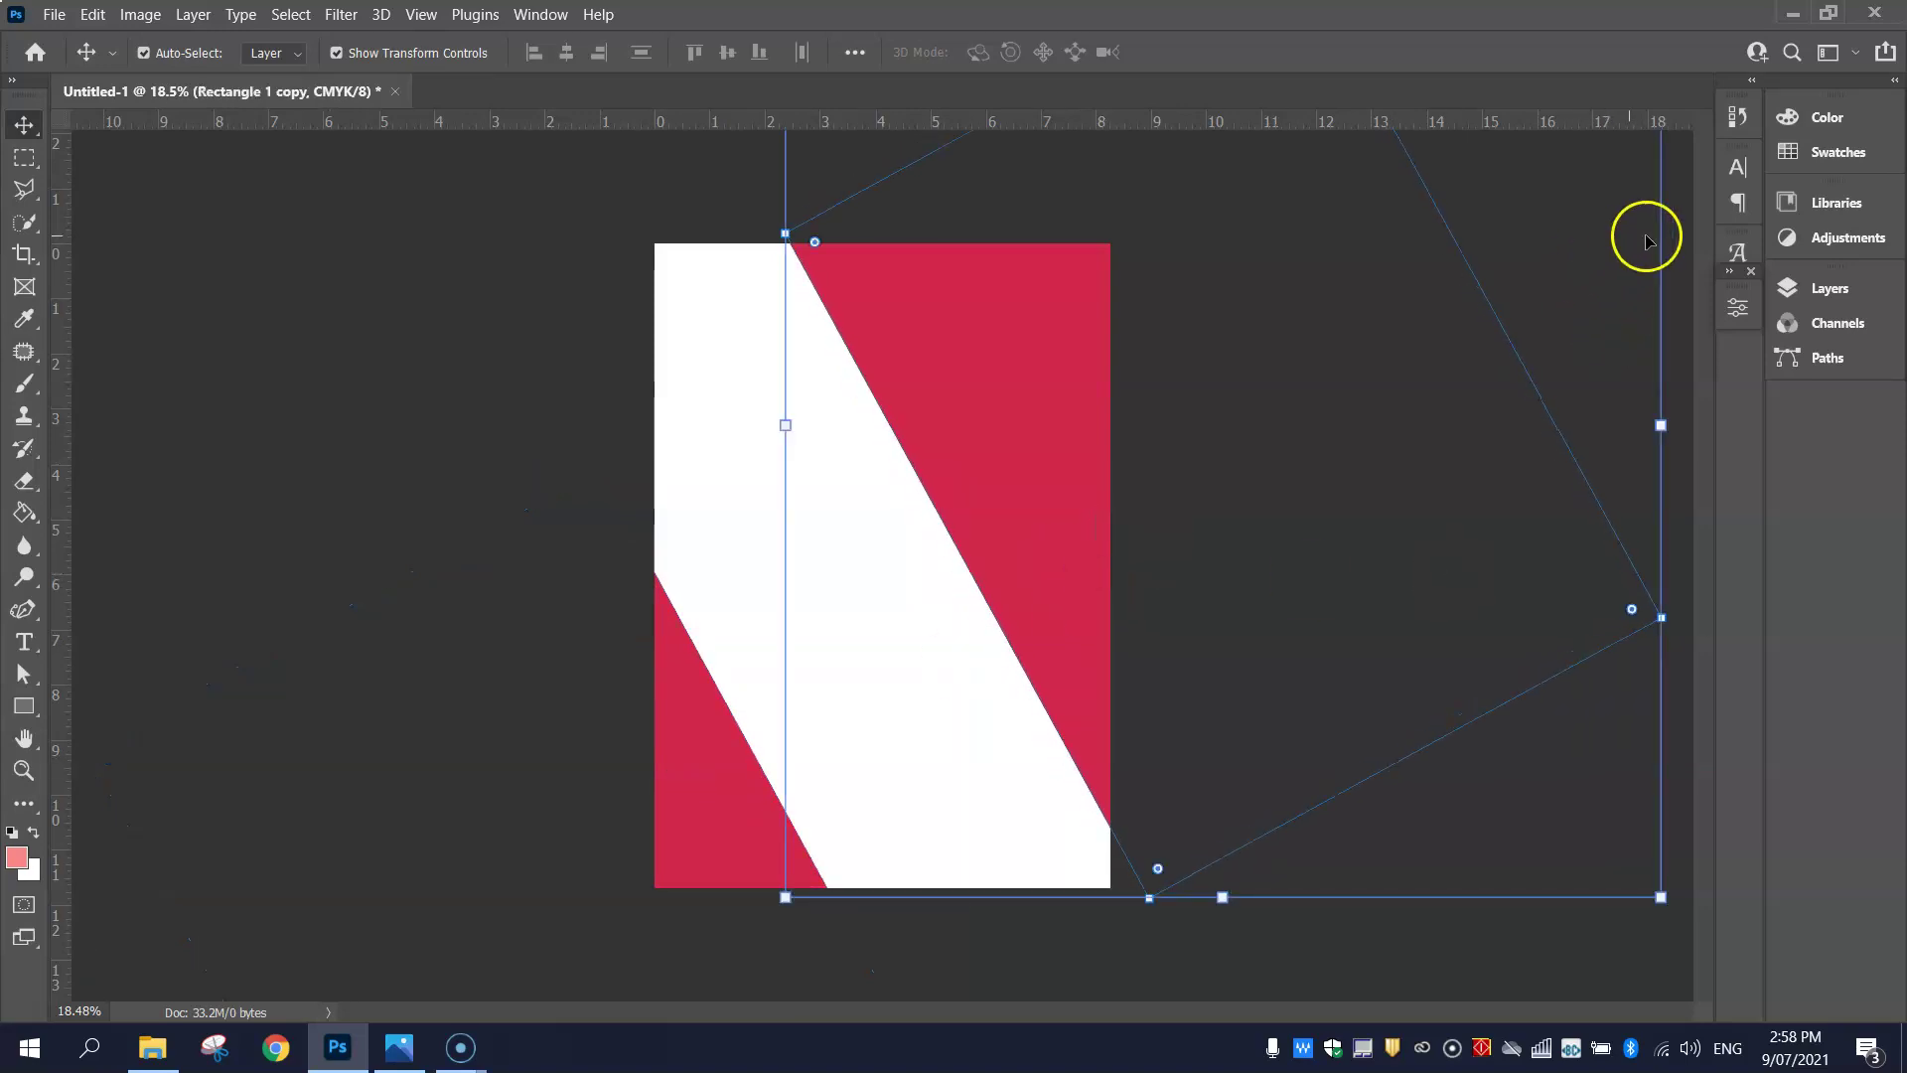
pyautogui.click(417, 402)
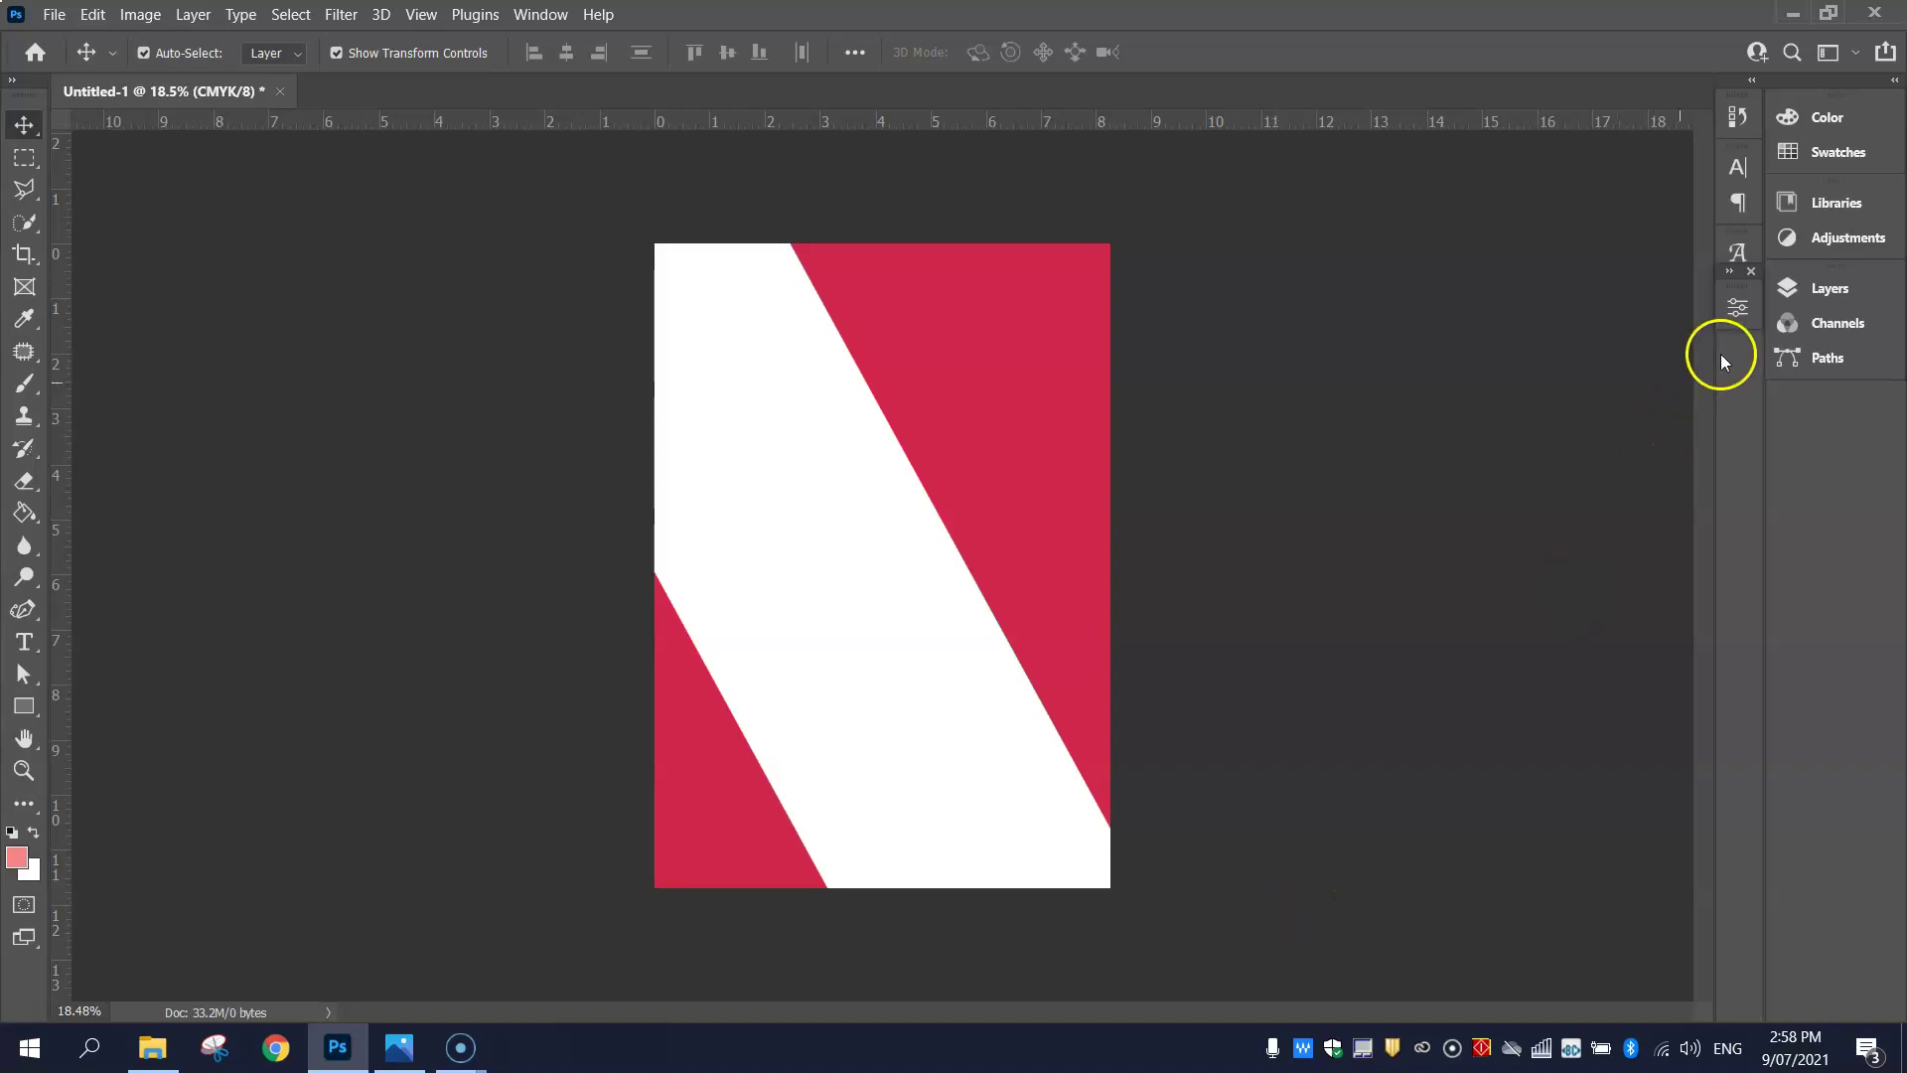
# - Select the Background layer and fill the white stripe with yellow using the Paint Bucket
pyautogui.click(1814, 292)
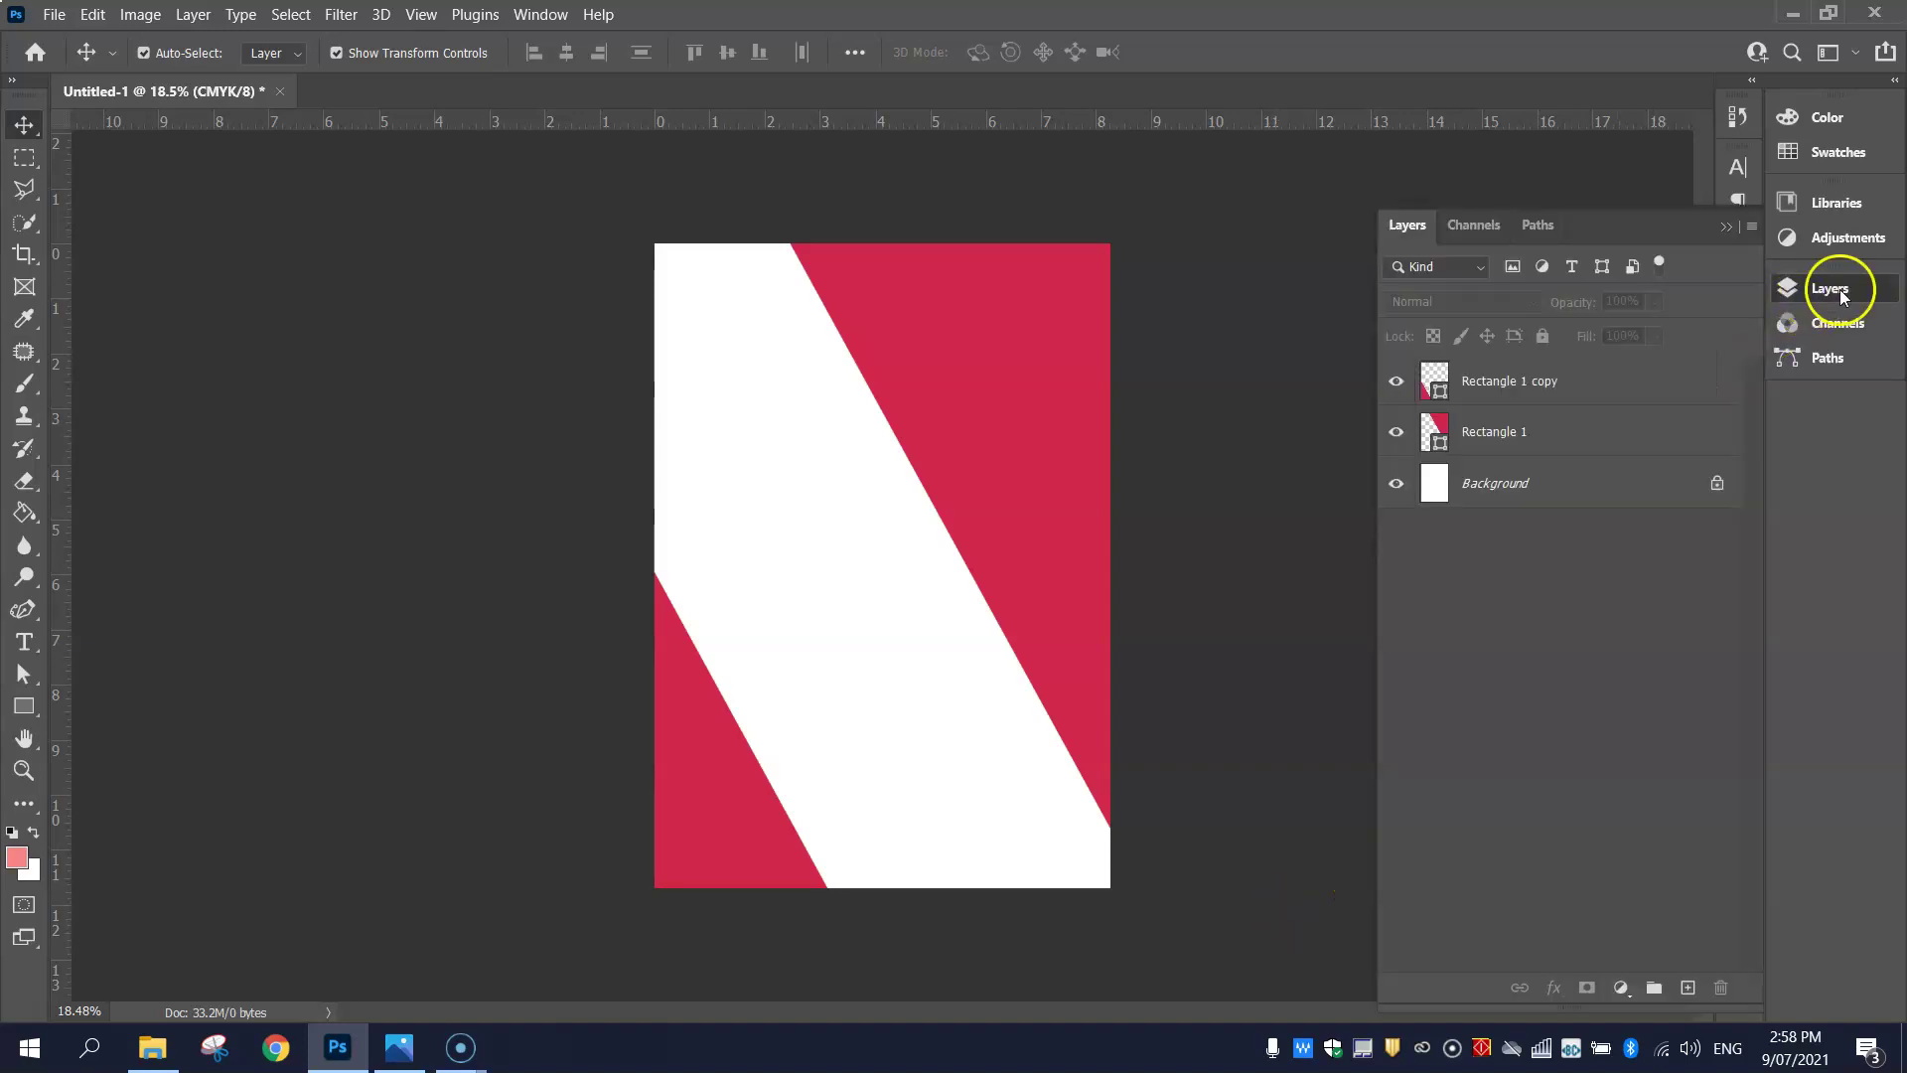
pyautogui.click(1570, 496)
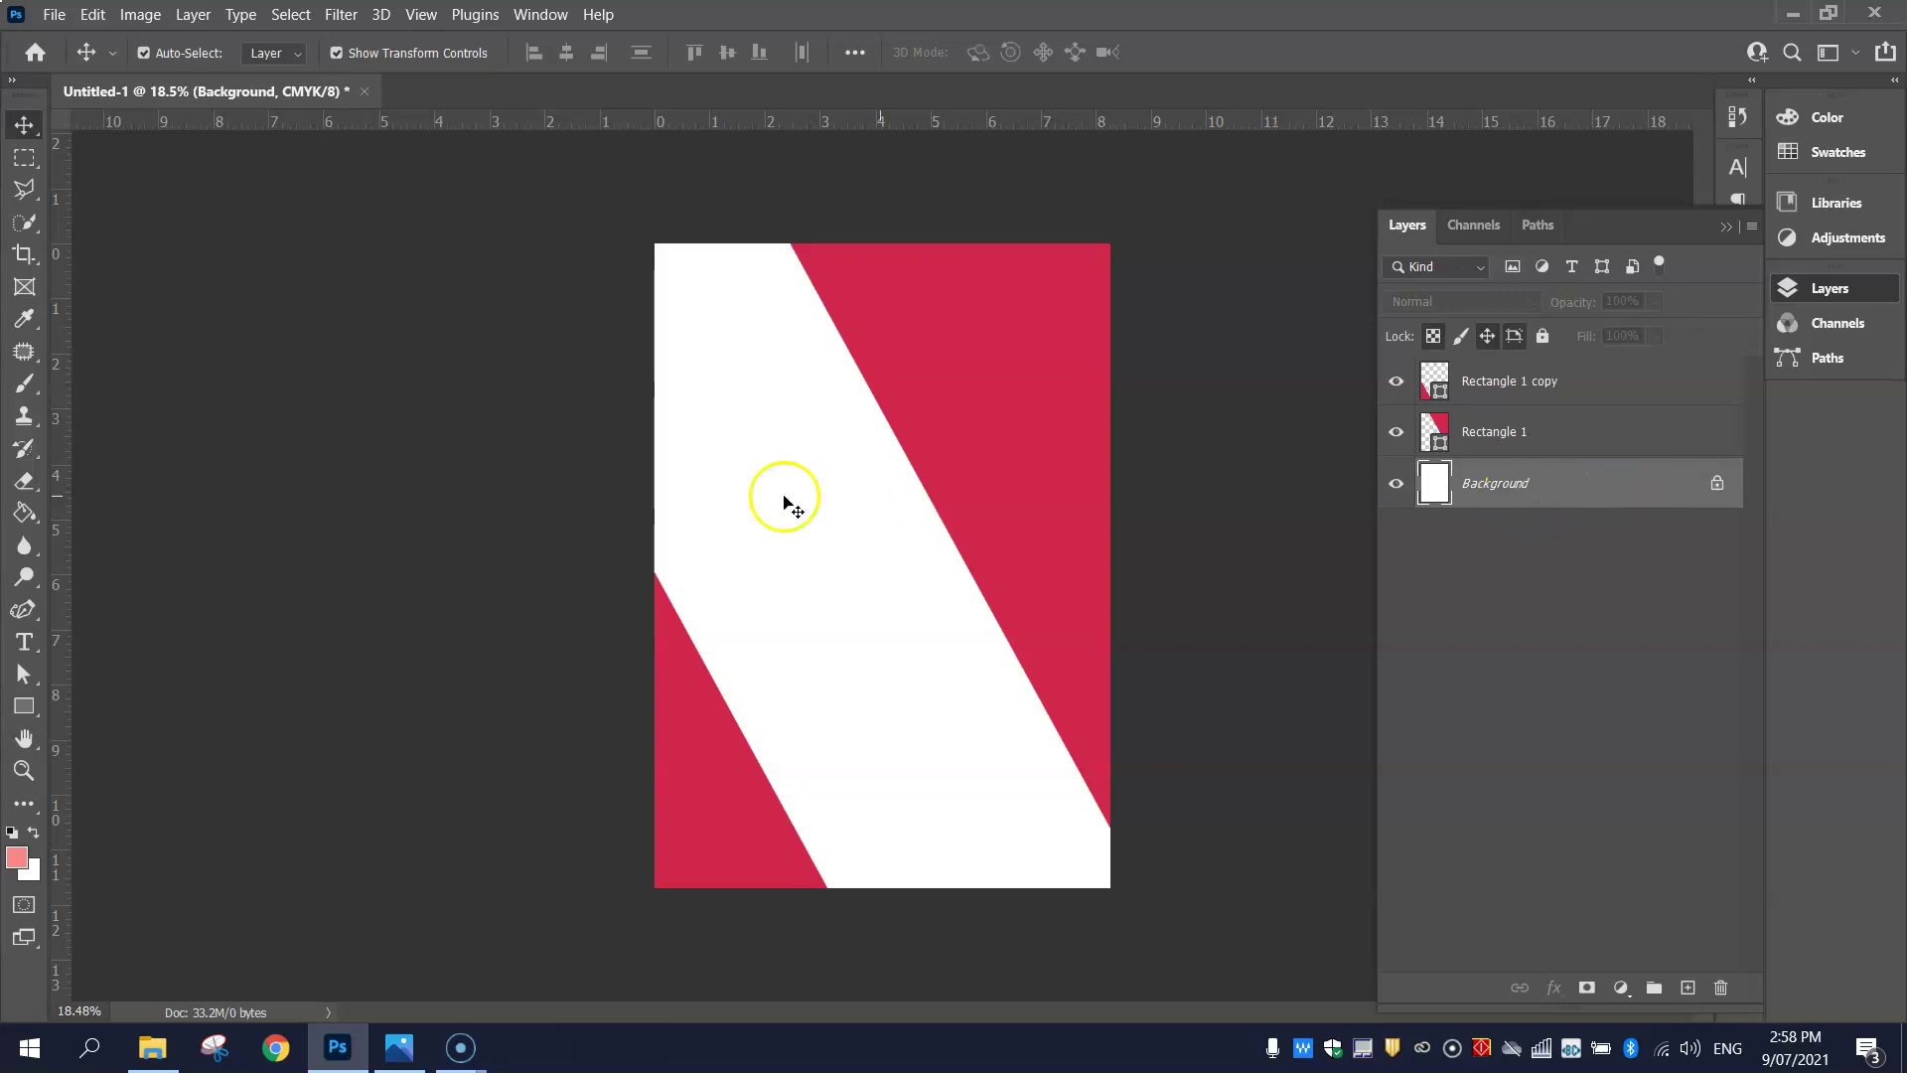
pyautogui.click(7, 516)
pyautogui.moveTo(7, 517); pyautogui.dragTo(195, 541)
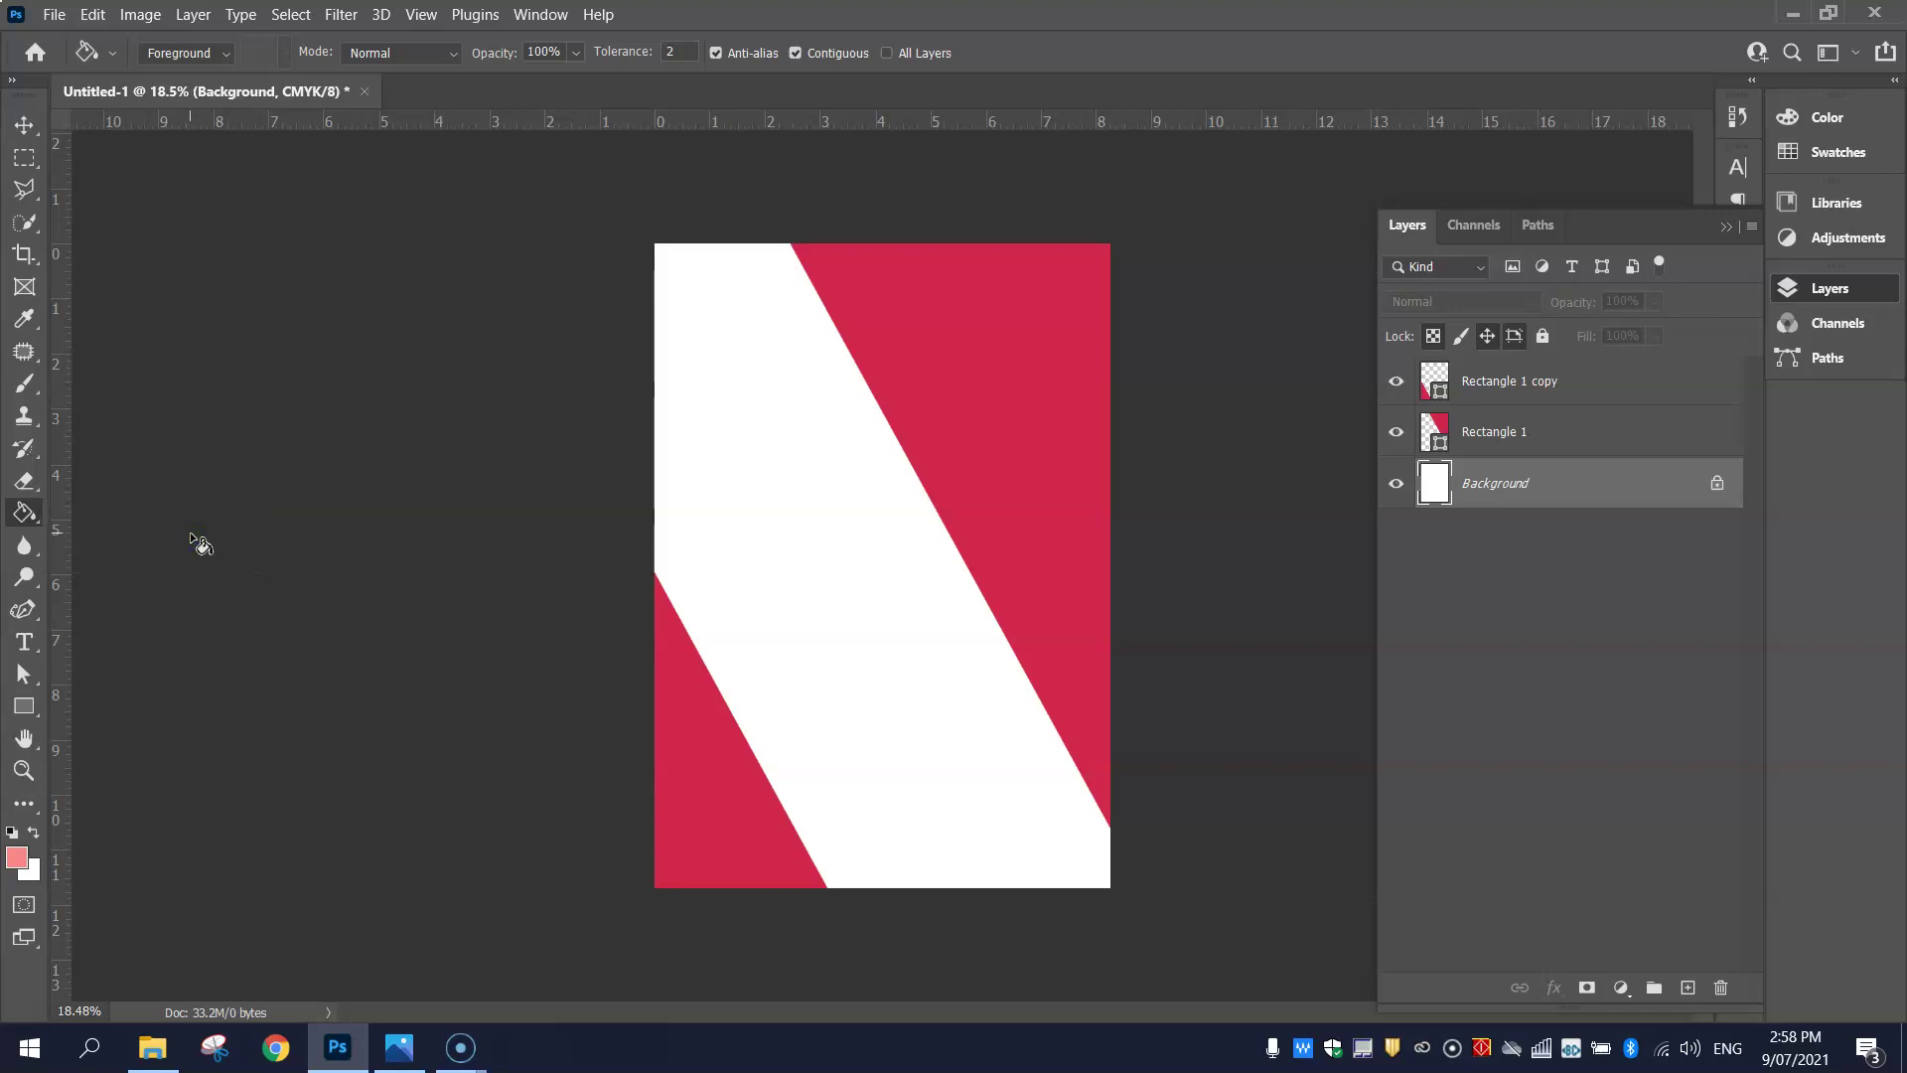
pyautogui.click(17, 858)
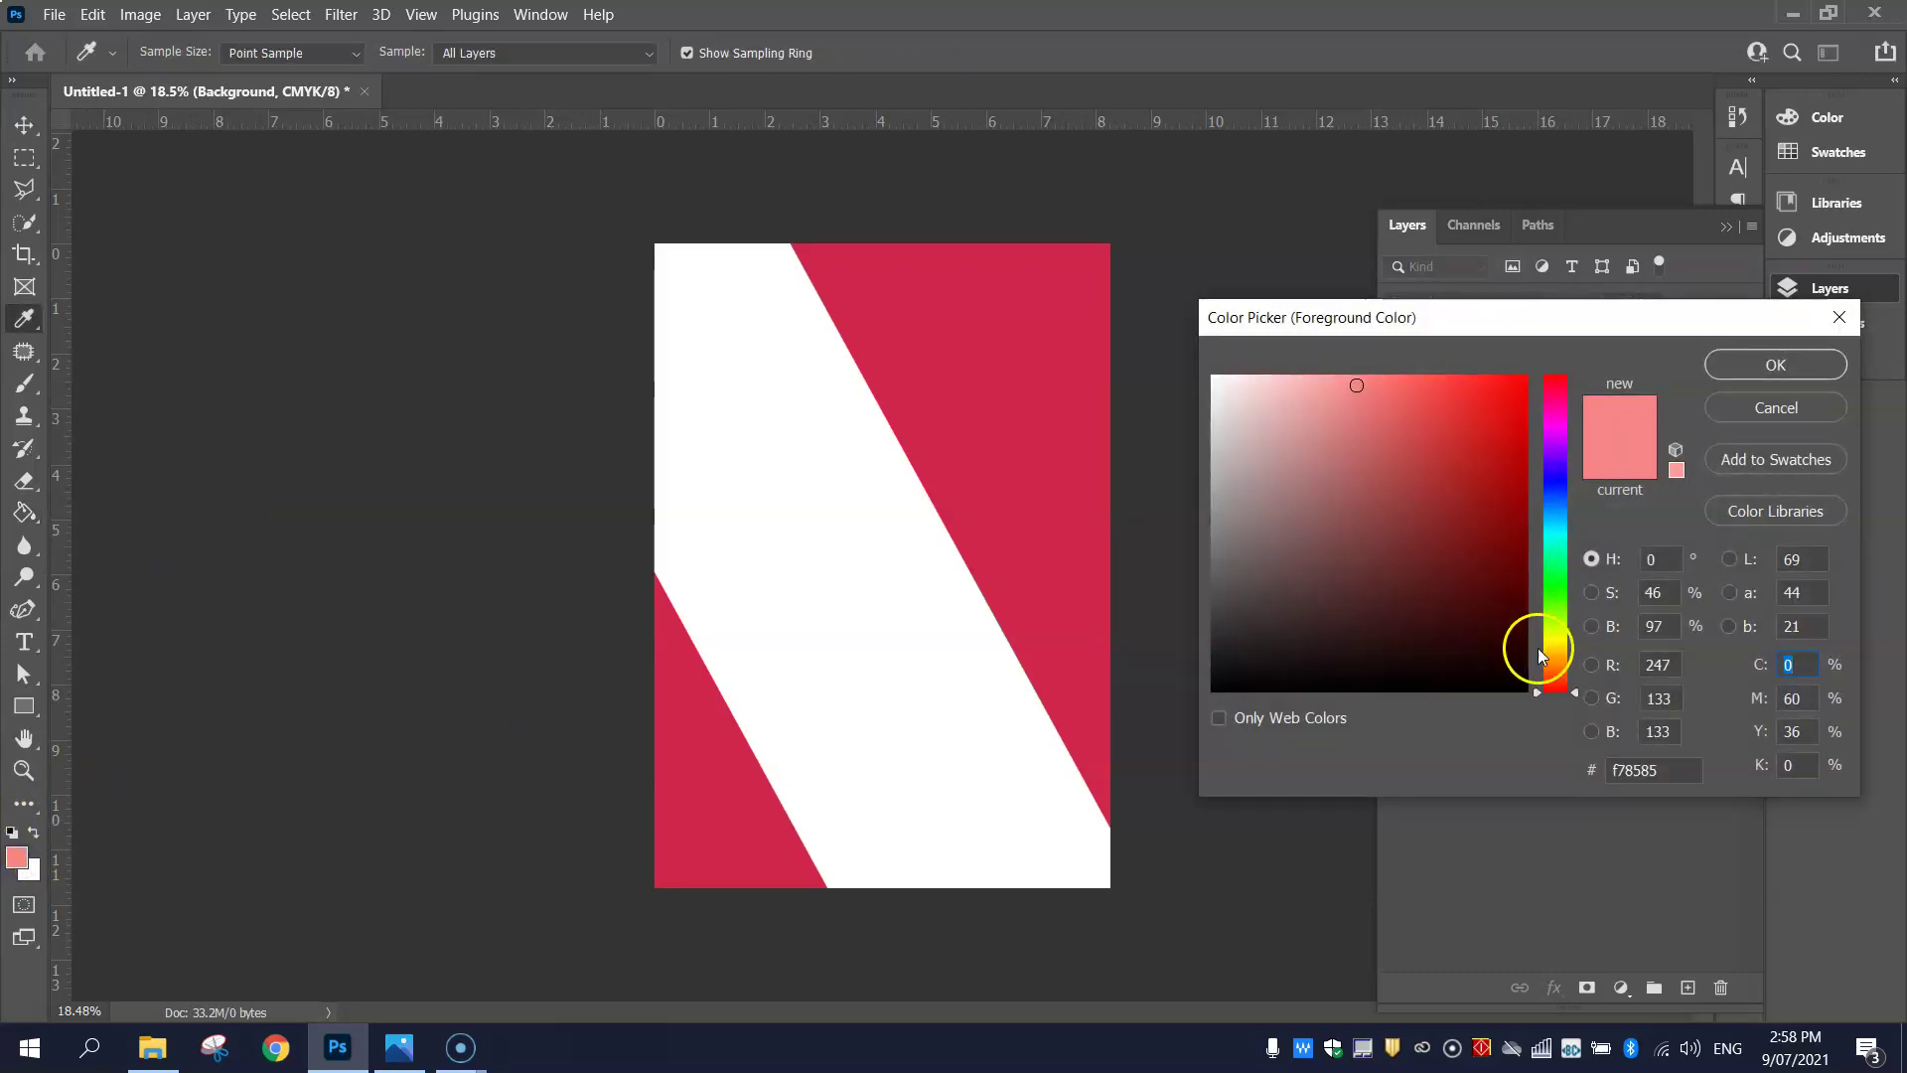
pyautogui.moveTo(1549, 651)
pyautogui.mouseDown()
pyautogui.moveTo(1557, 632)
pyautogui.moveTo(1582, 641)
pyautogui.mouseUp()
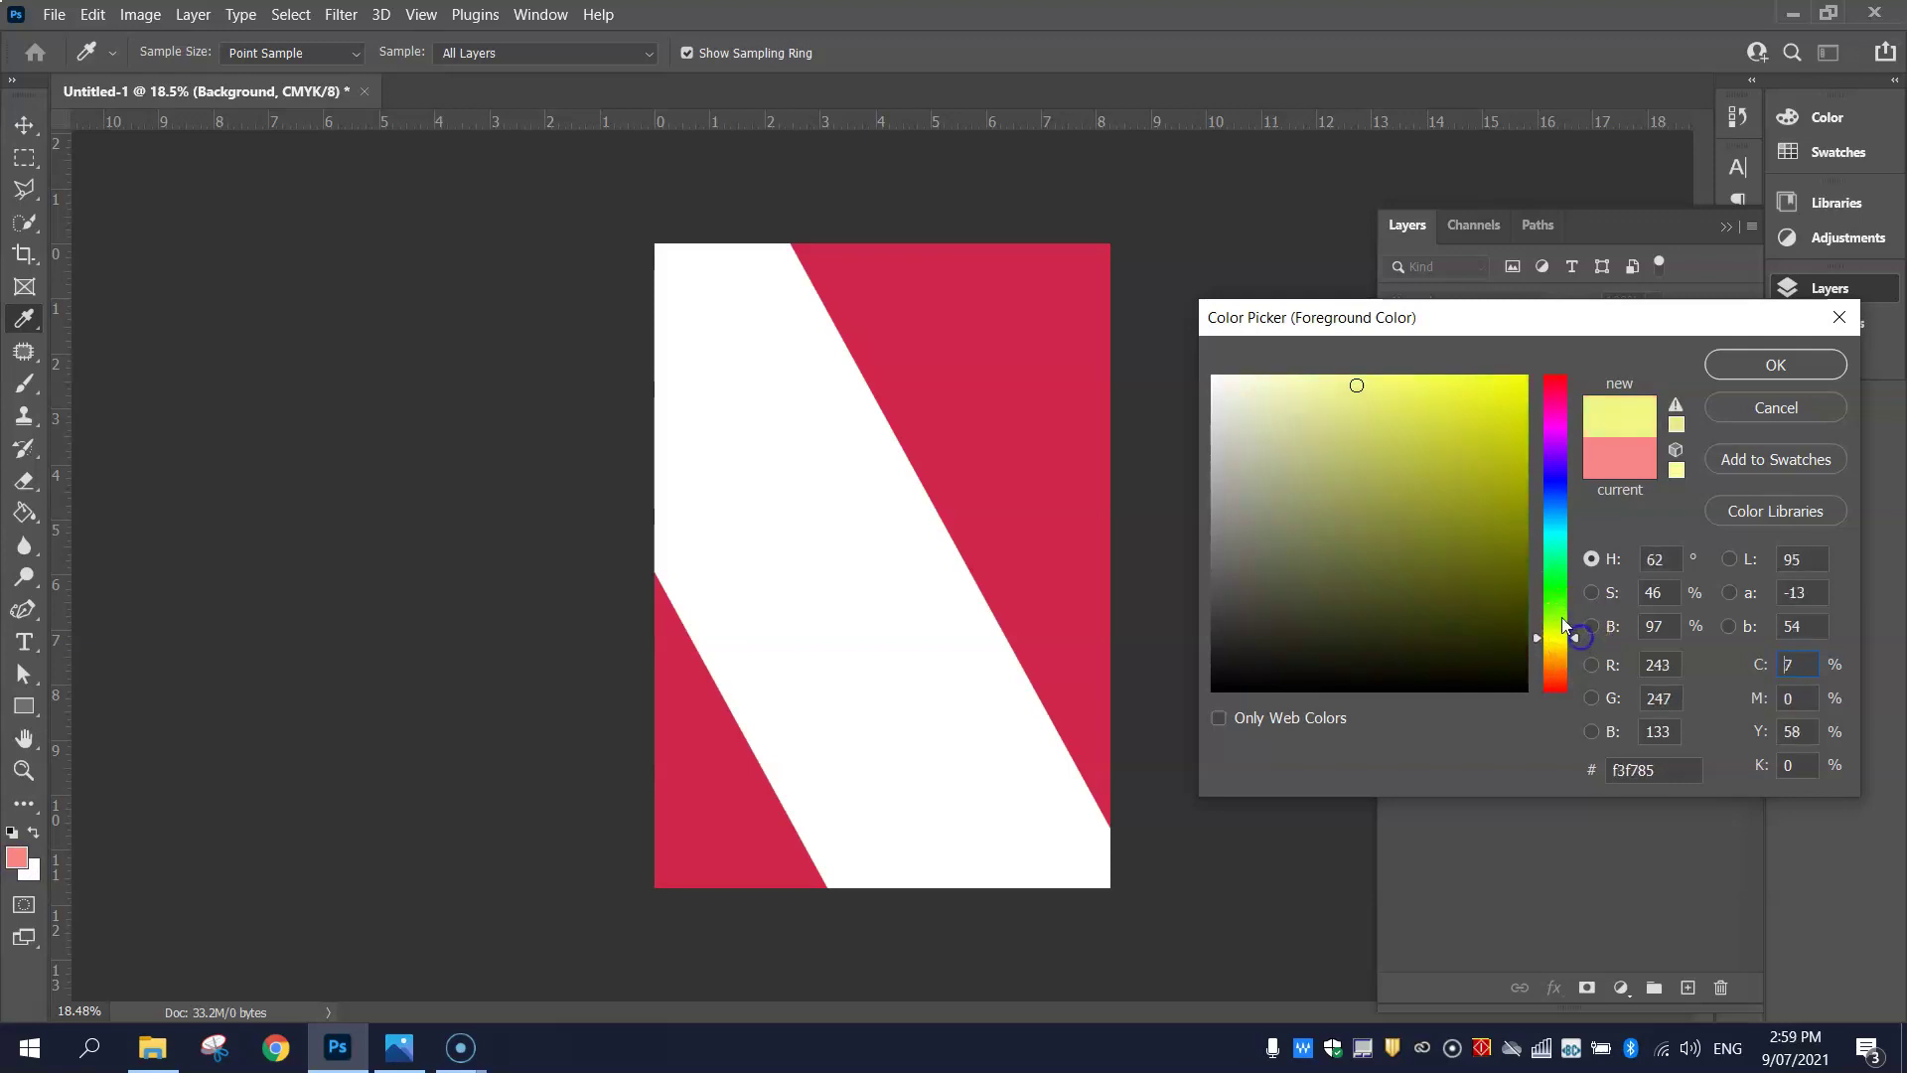
pyautogui.click(1348, 391)
pyautogui.moveTo(1571, 647); pyautogui.dragTo(1578, 647)
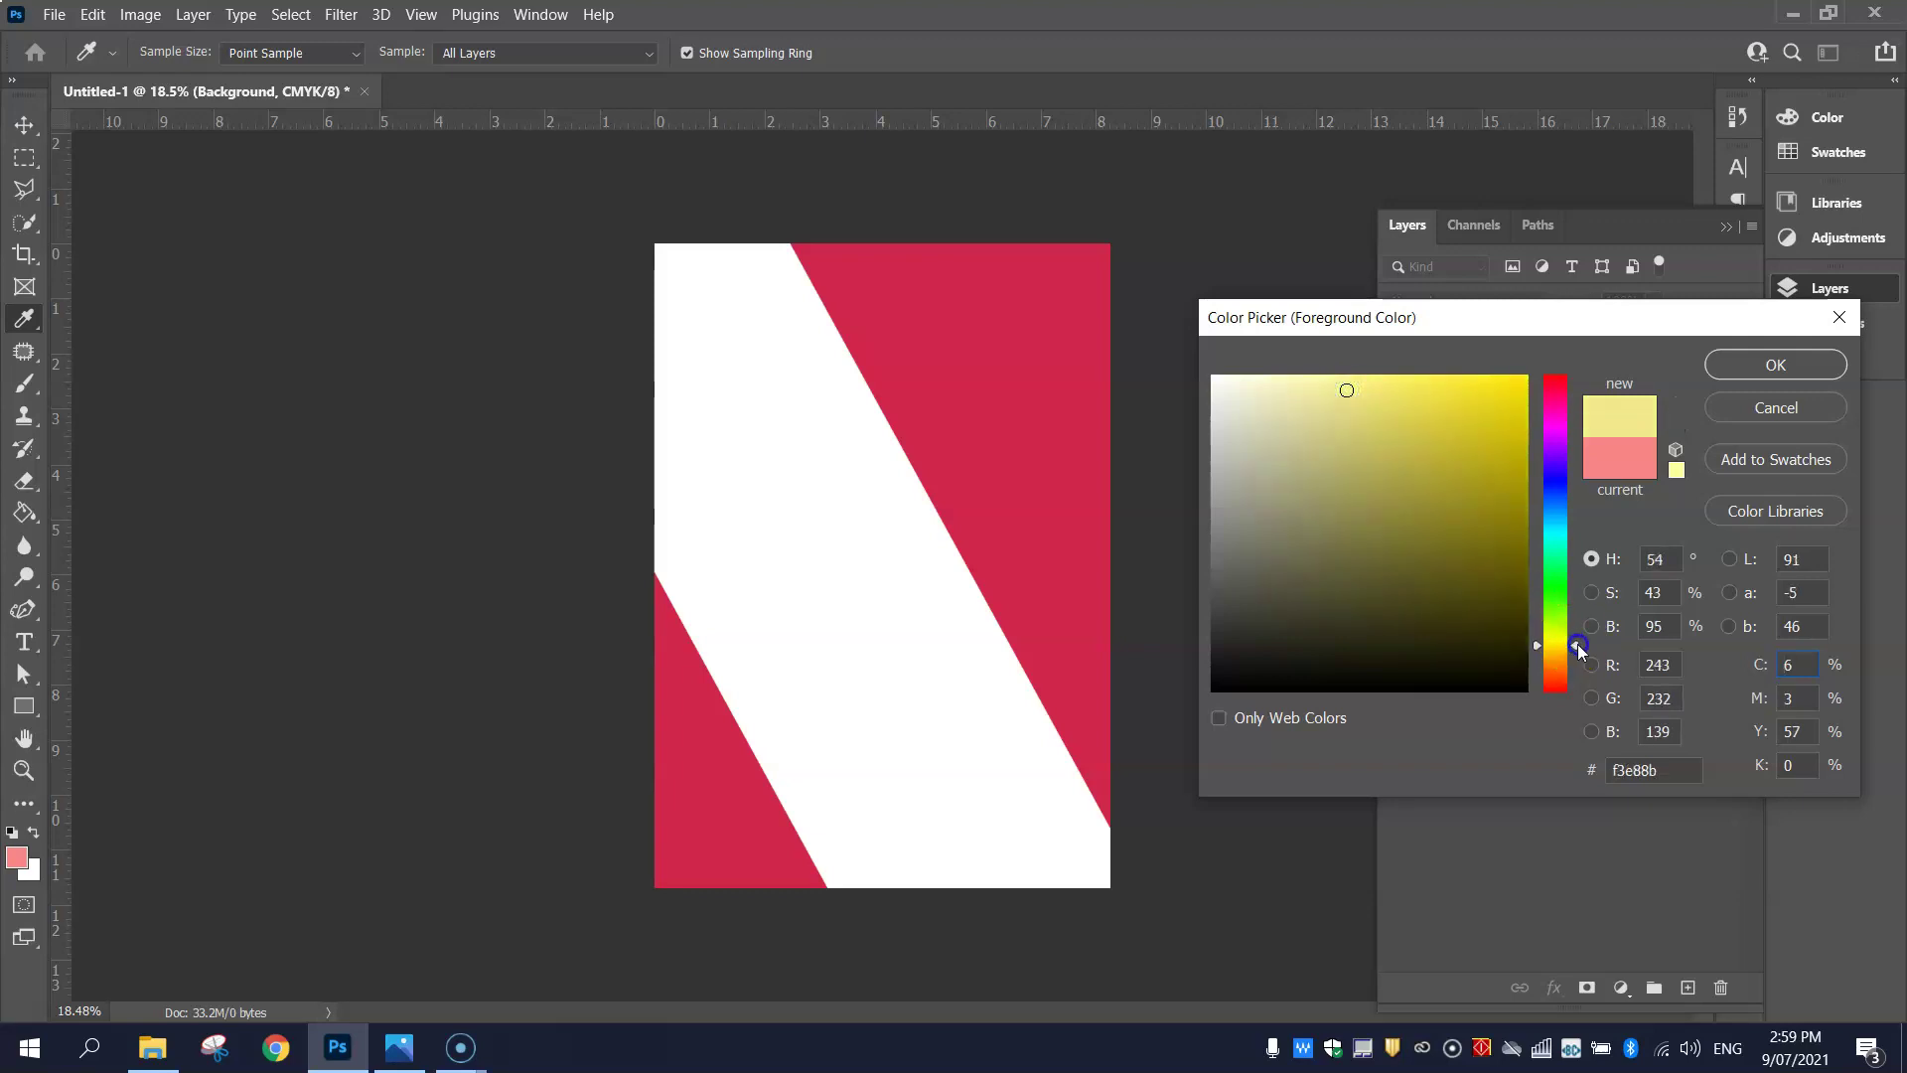
pyautogui.moveTo(1351, 395); pyautogui.dragTo(1392, 395)
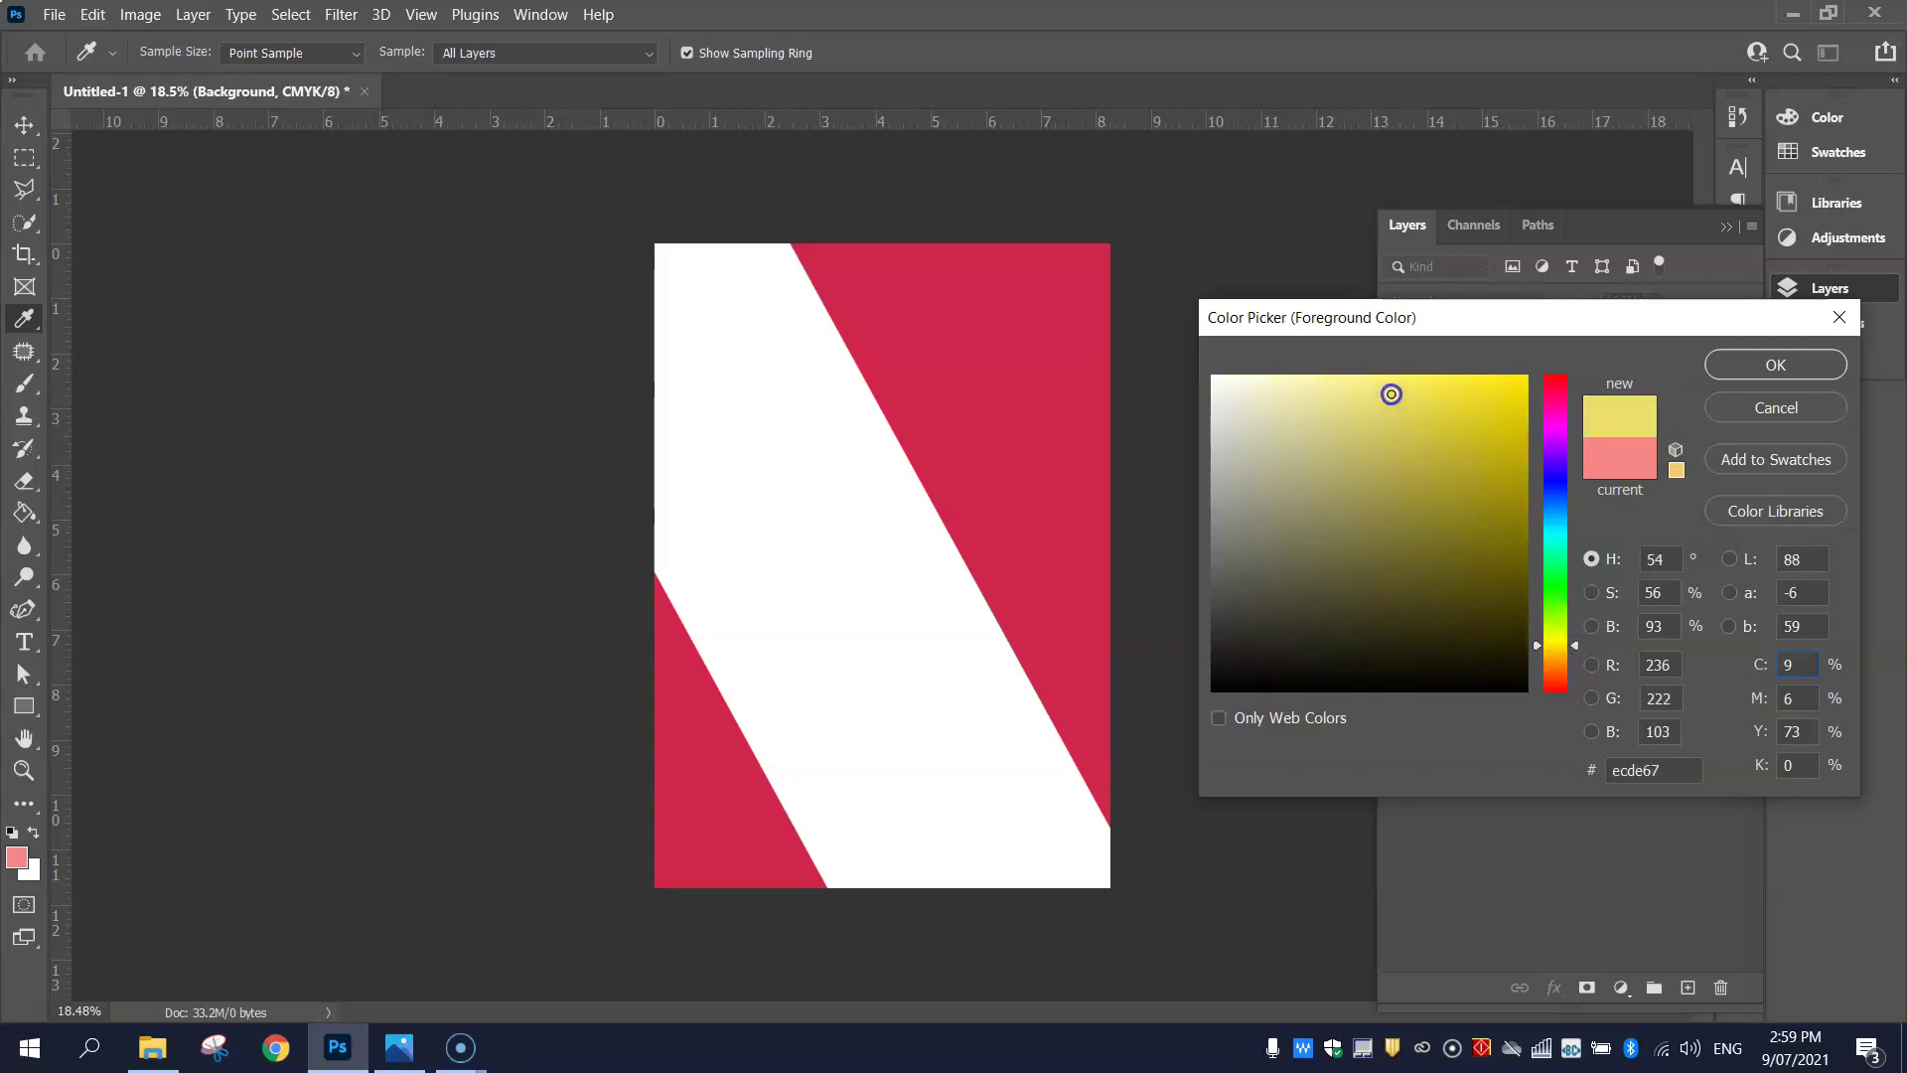
pyautogui.click(1764, 365)
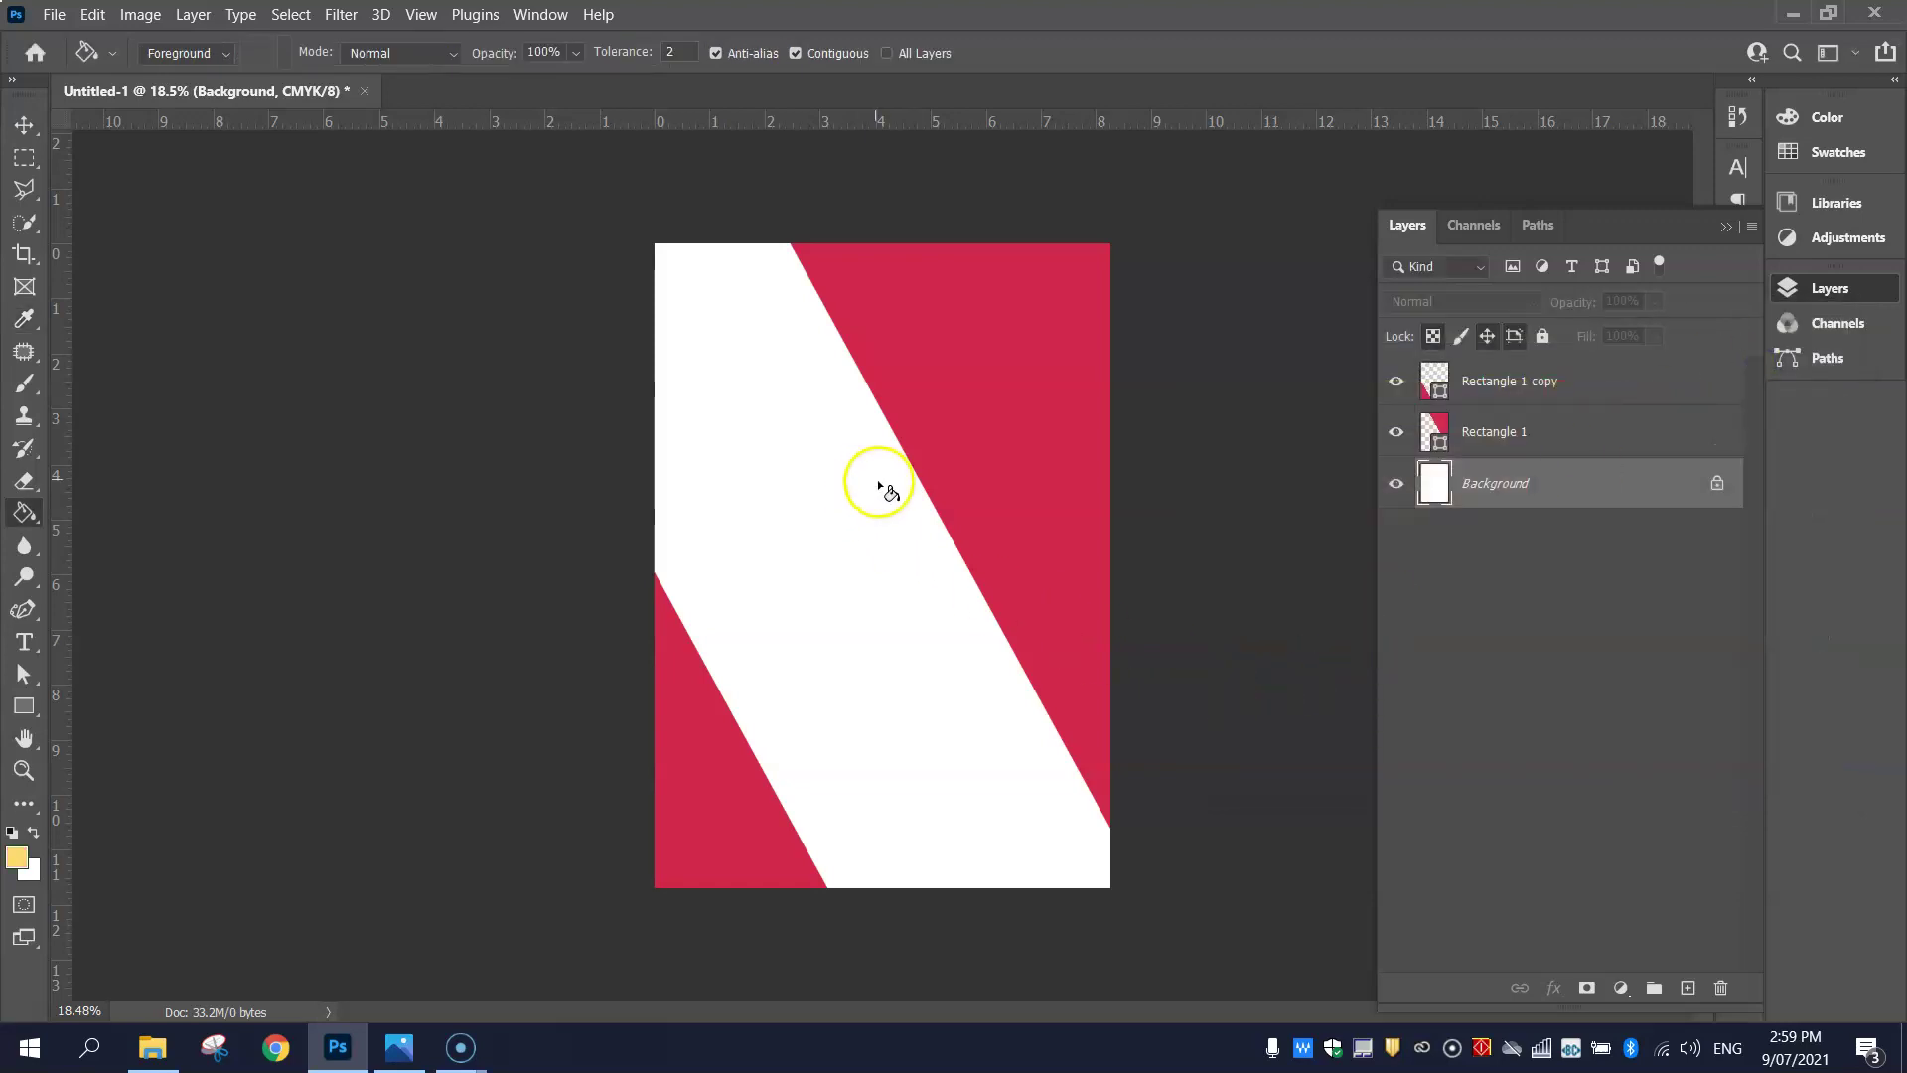
pyautogui.click(806, 490)
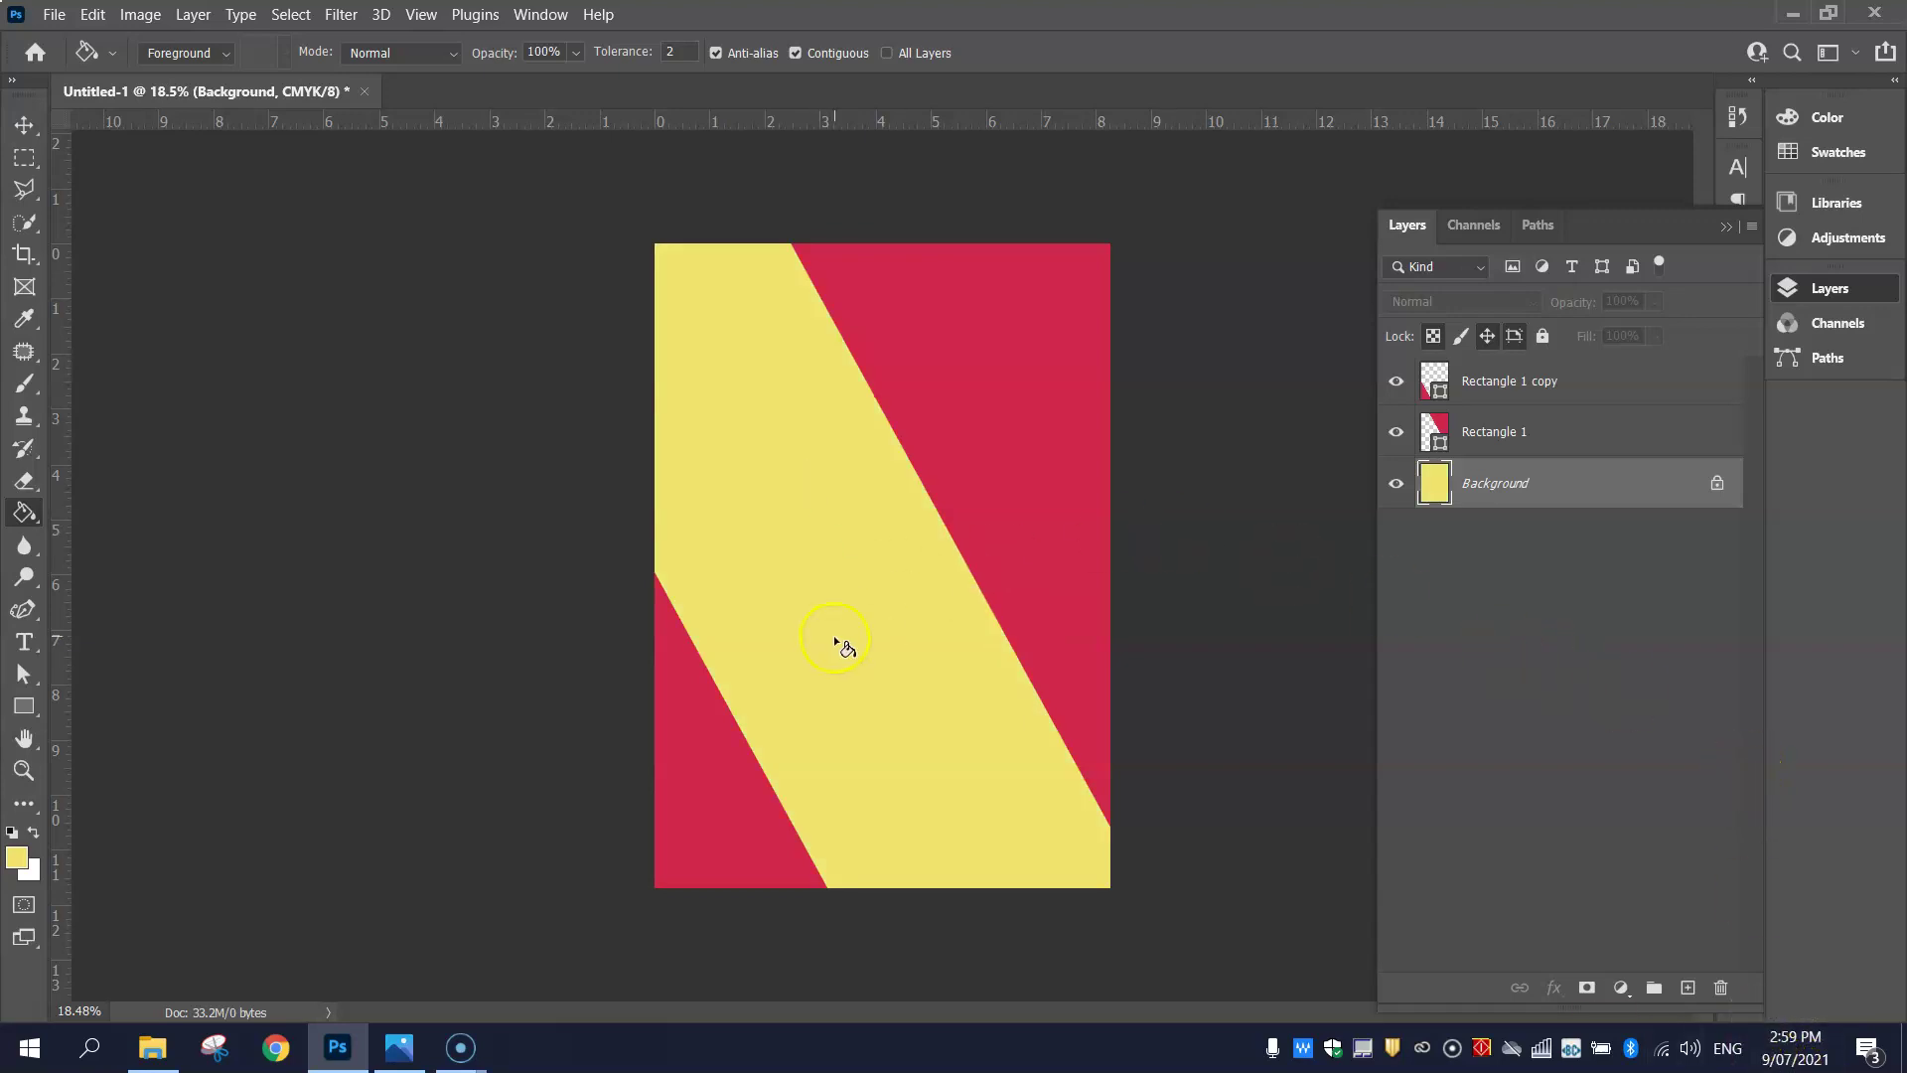
# - Refill the diagonal stripe with a paler yellow, #eee48b
pyautogui.click(17, 857)
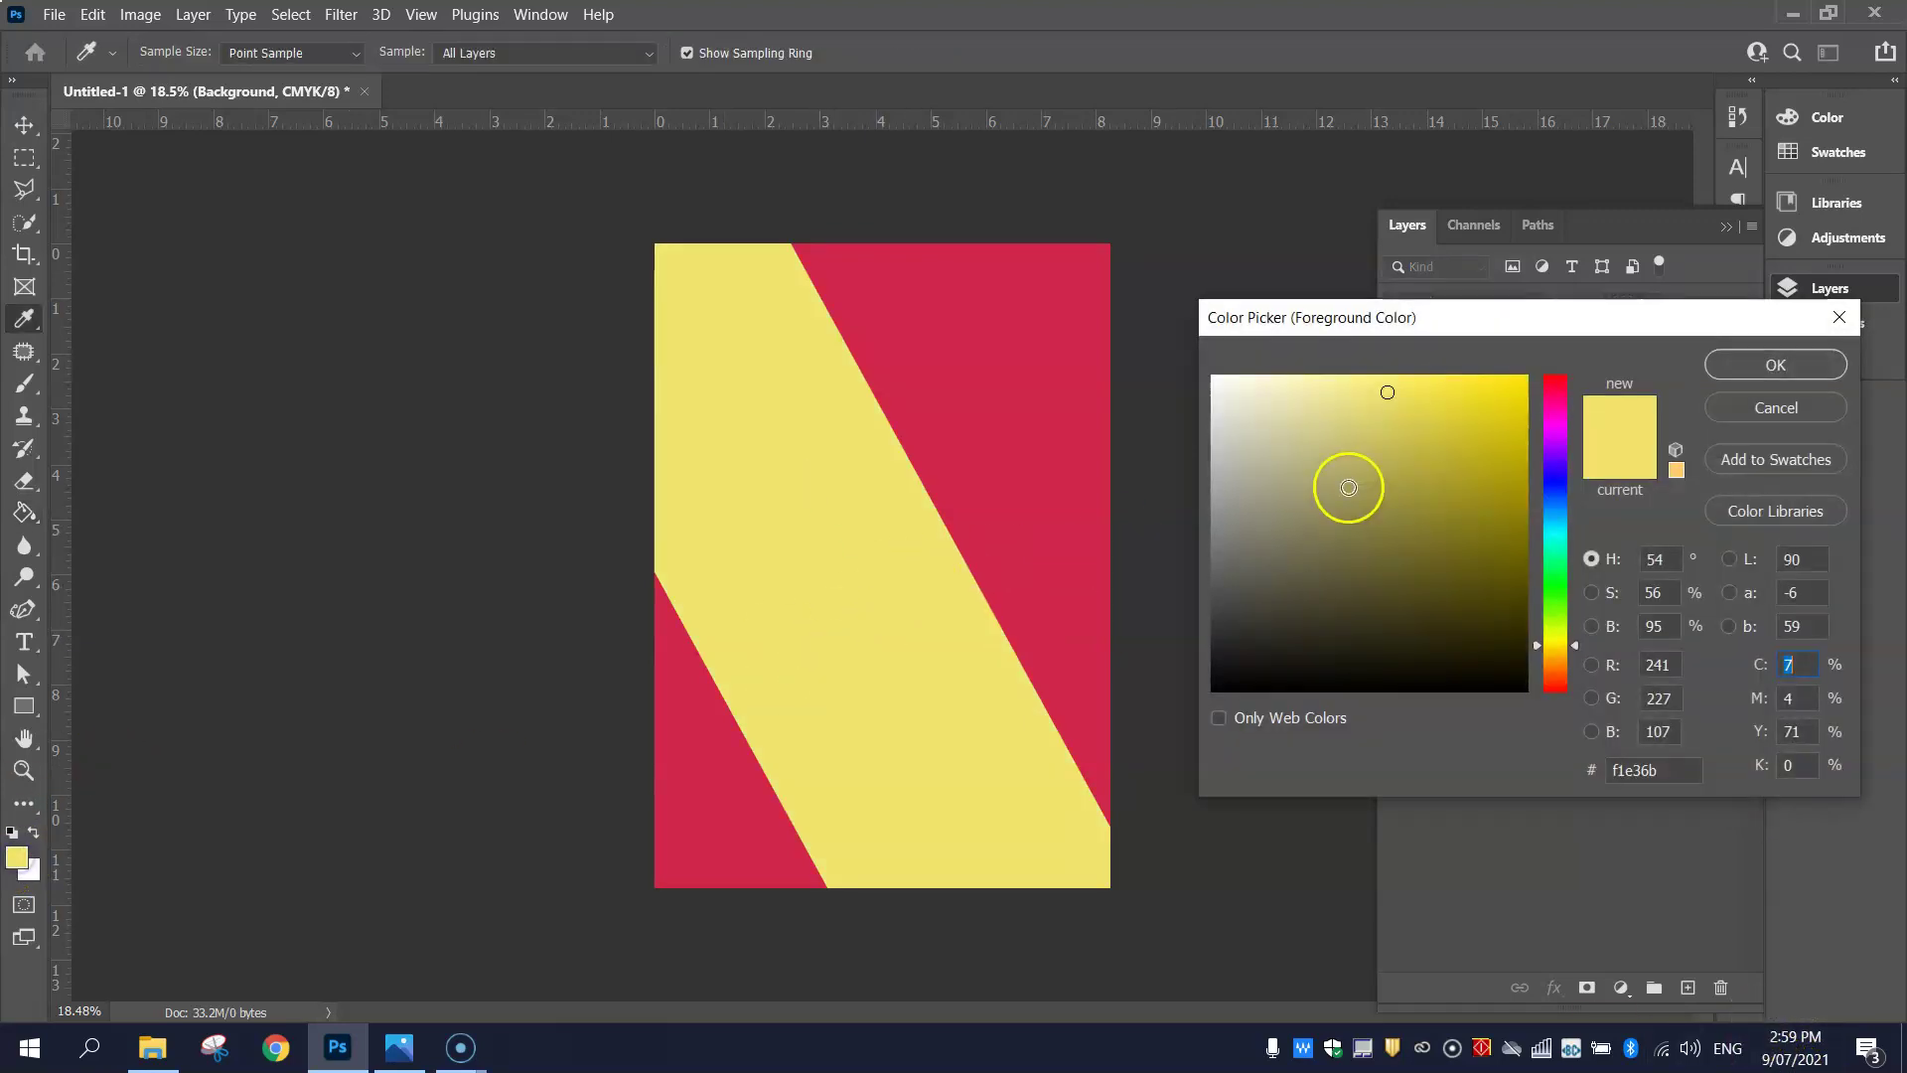
pyautogui.click(1367, 400)
pyautogui.moveTo(1367, 400); pyautogui.dragTo(1344, 397)
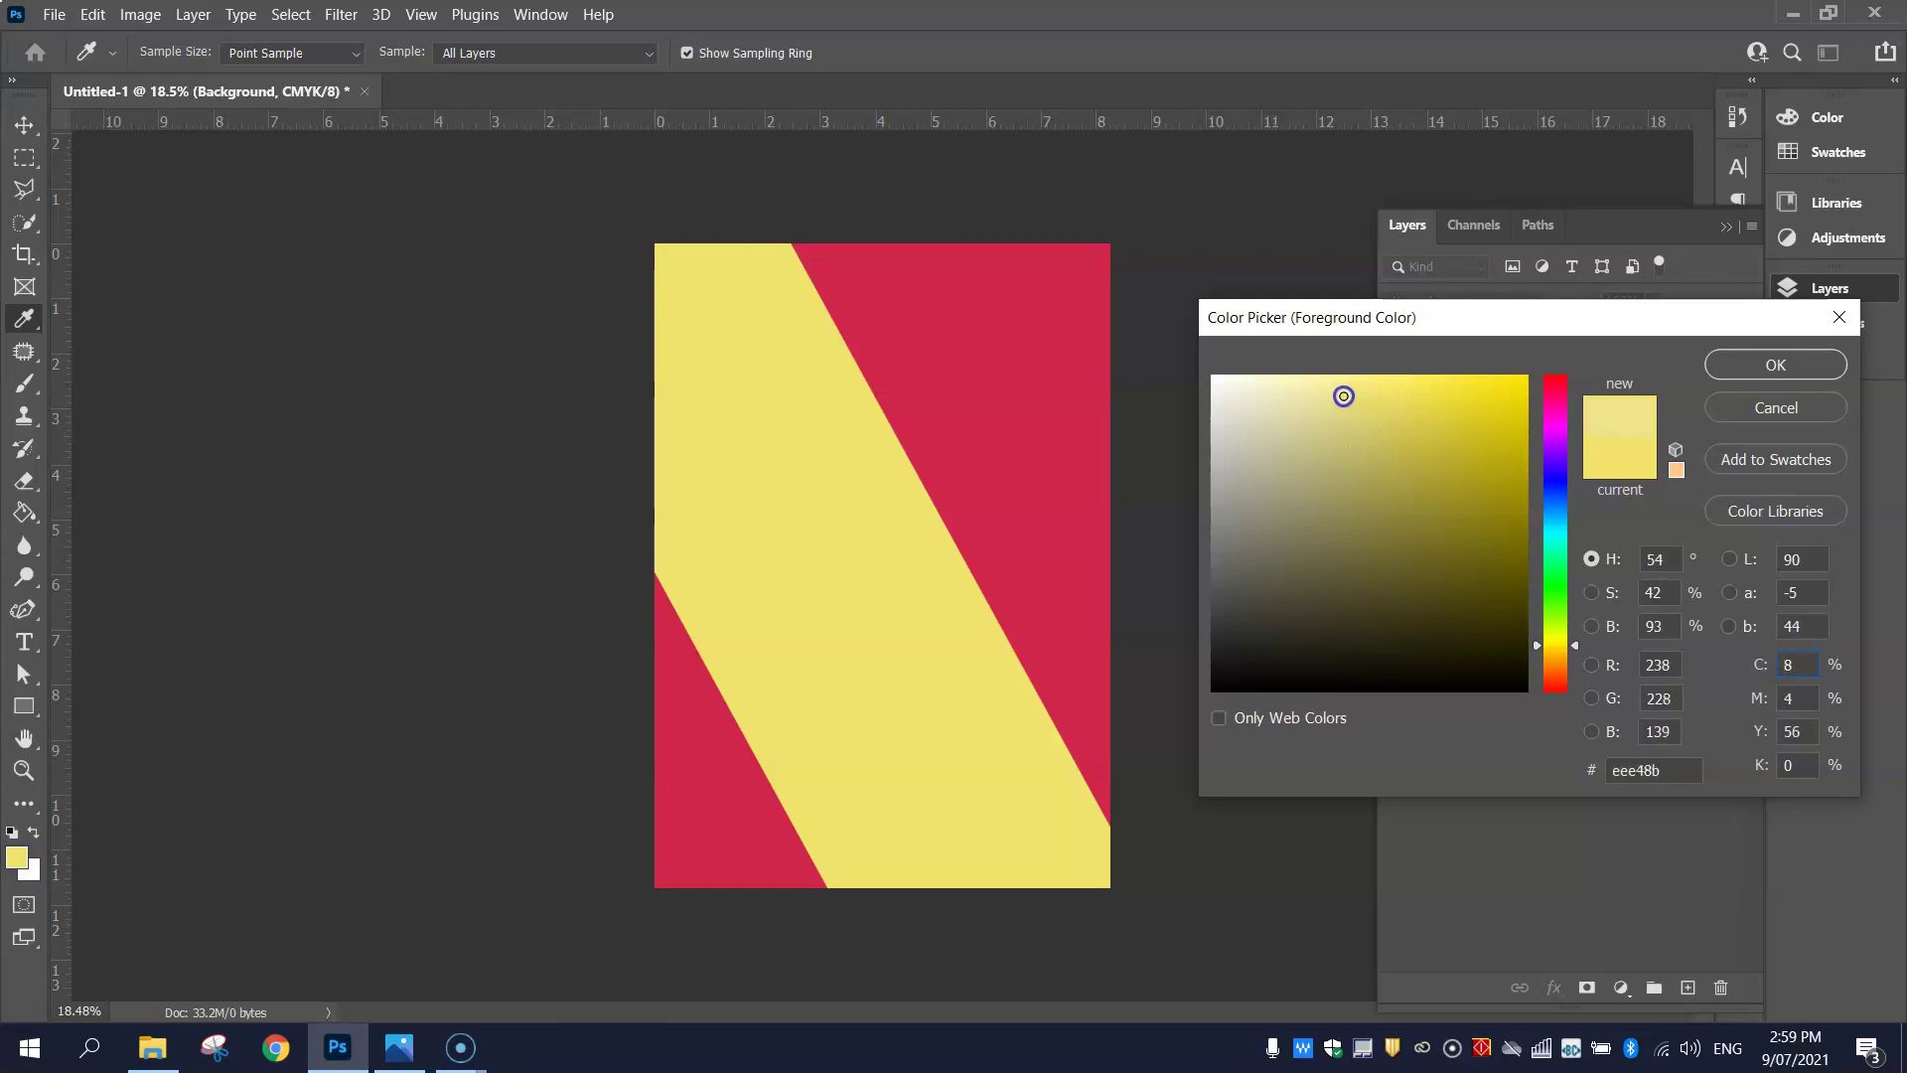
pyautogui.click(1752, 365)
pyautogui.press('g')
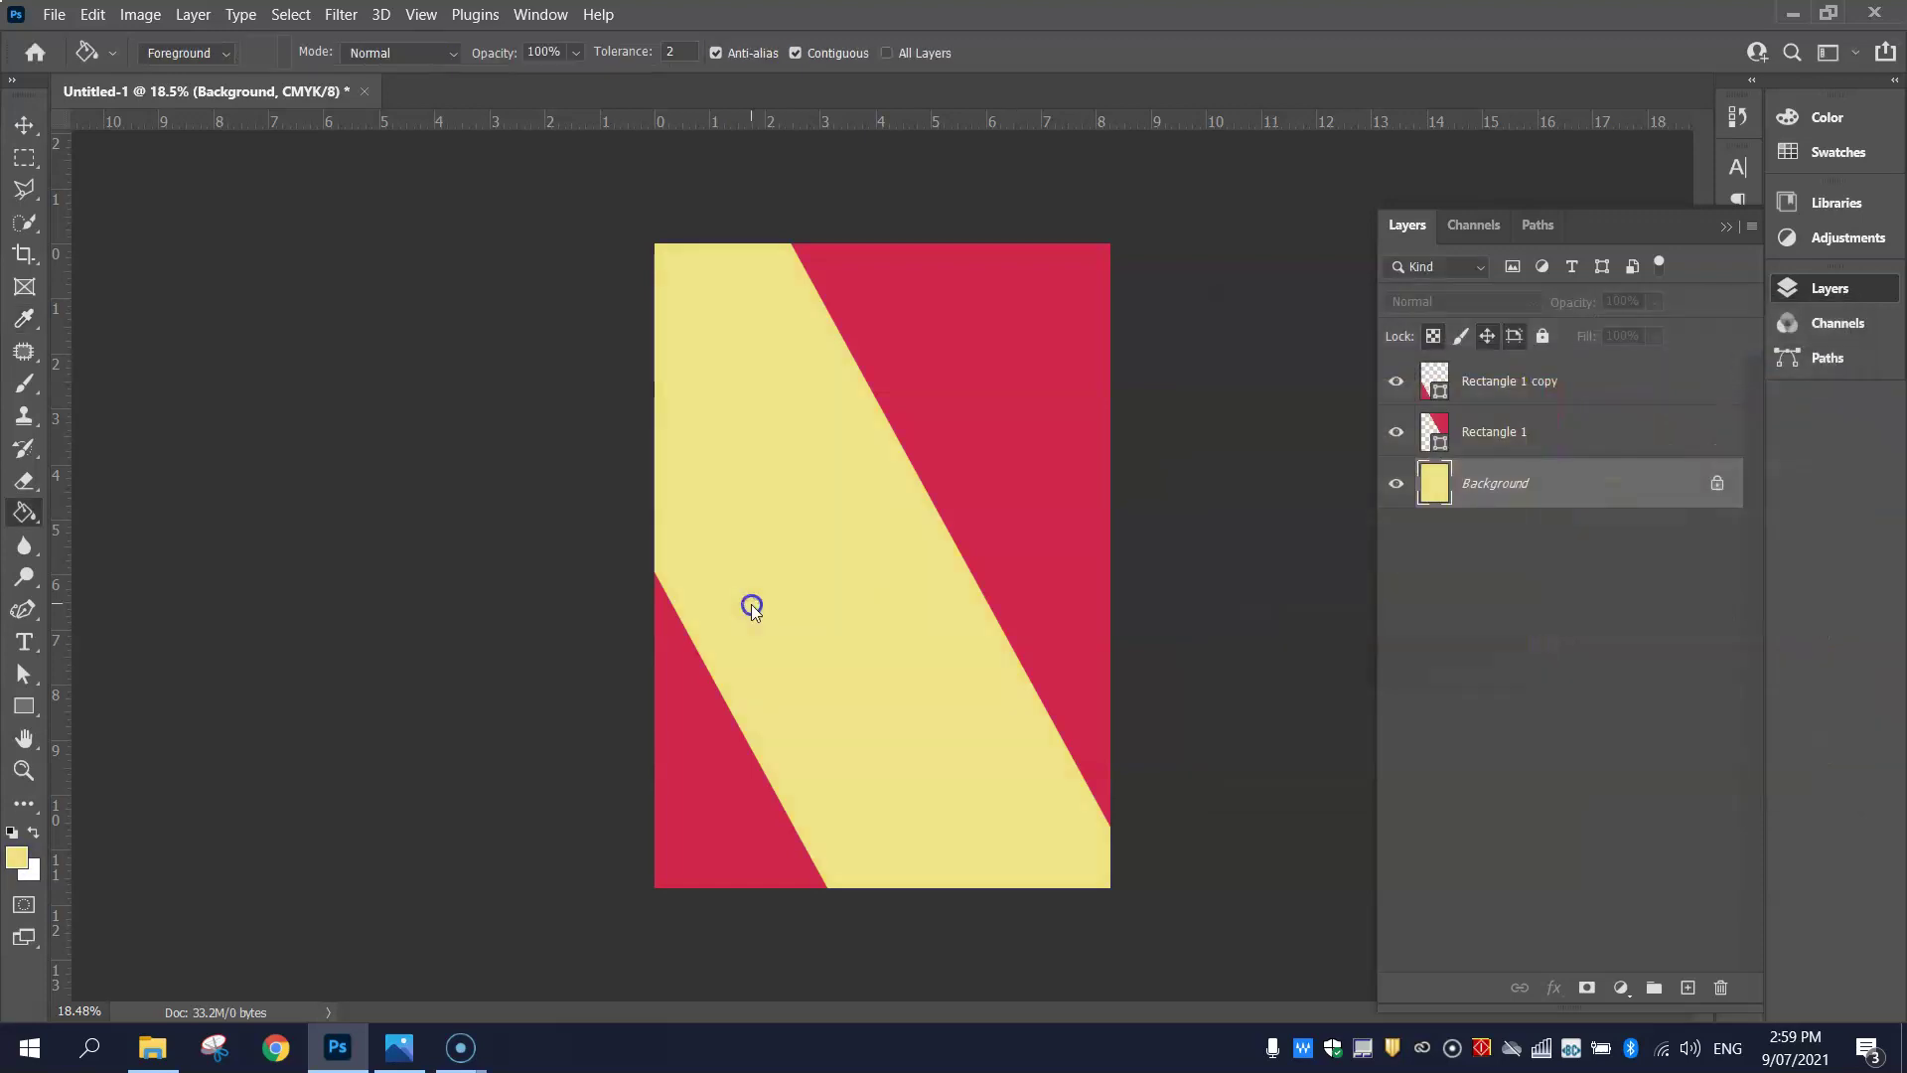
pyautogui.click(751, 604)
pyautogui.hotkey('alt', 'Tab')
pyautogui.hotkey('alt', 'Tab')
pyautogui.hotkey('alt', 'Tab')
pyautogui.hotkey('alt', 'Tab')
# - Apply Lock All to the Rectangle 1 copy and Rectangle 1 layers
pyautogui.click(1659, 386)
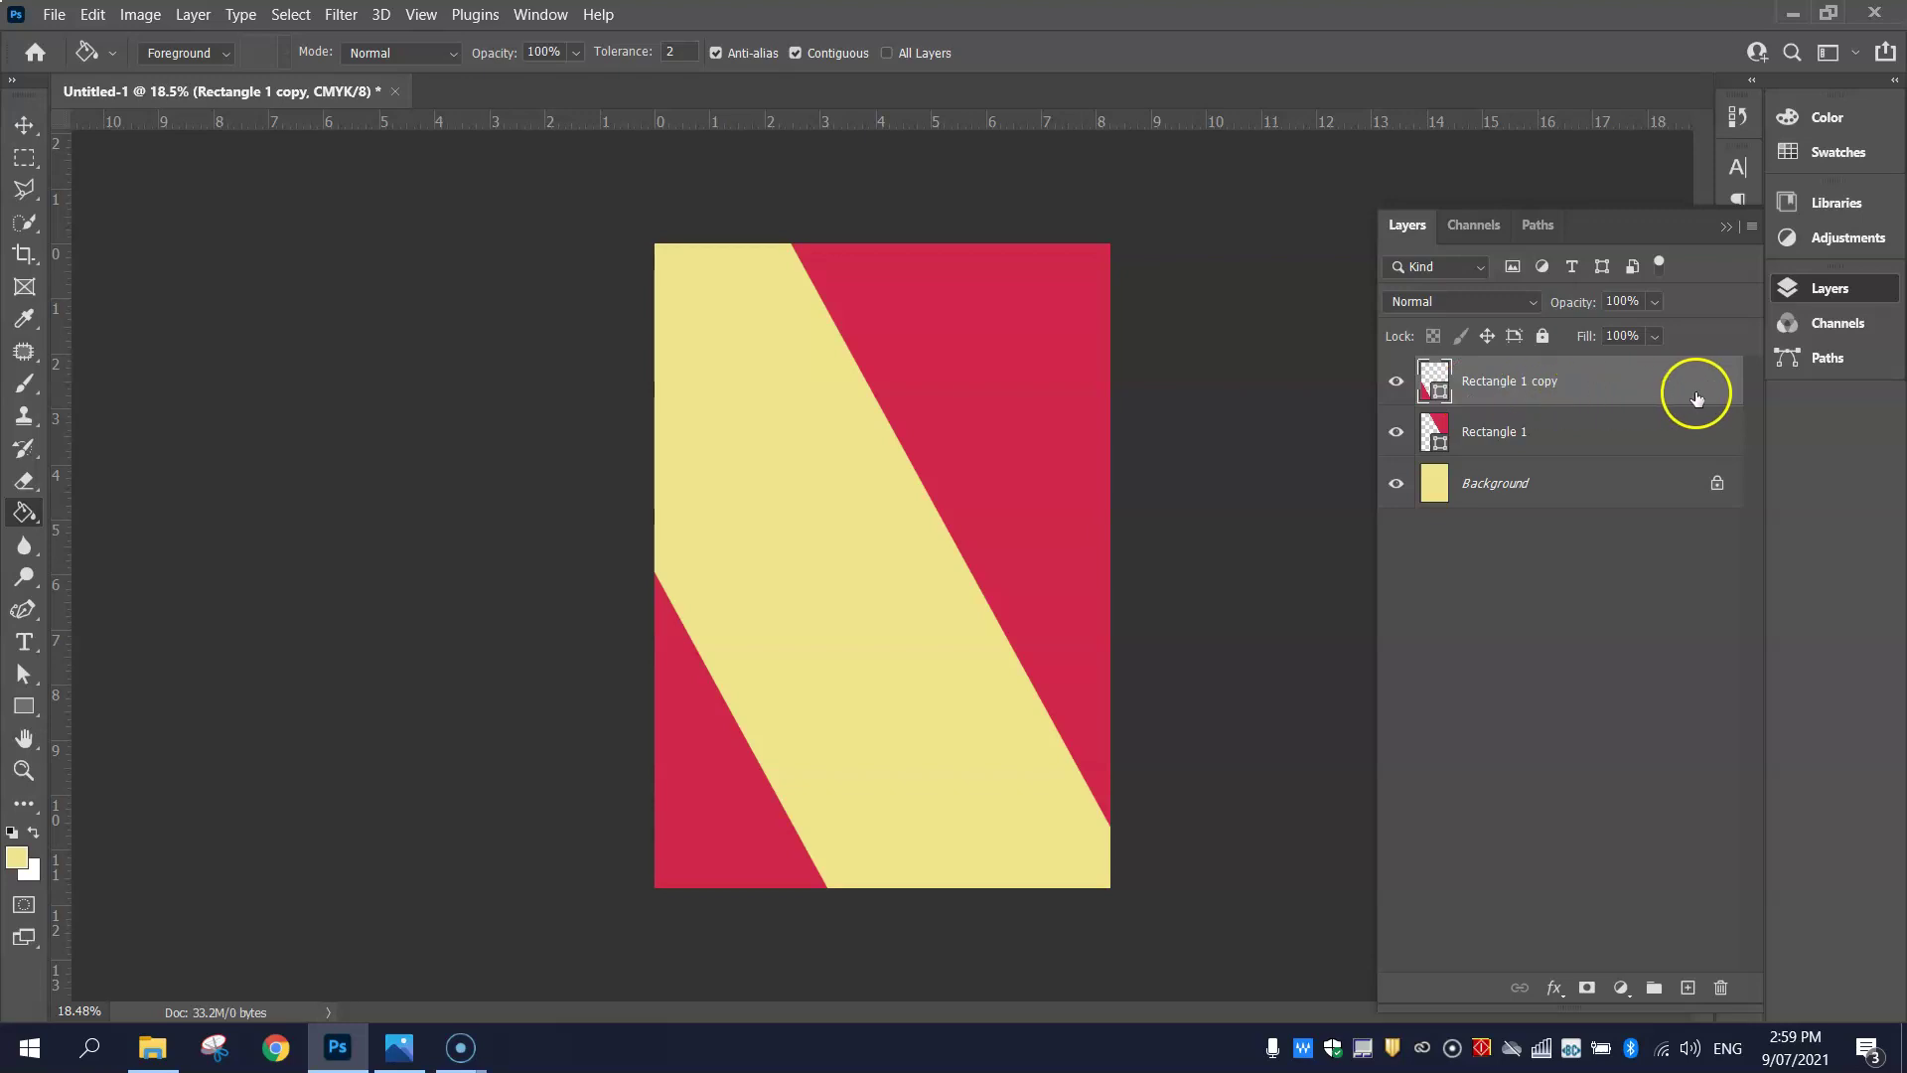
pyautogui.click(1544, 336)
pyautogui.click(1672, 429)
pyautogui.click(1546, 336)
pyautogui.click(23, 127)
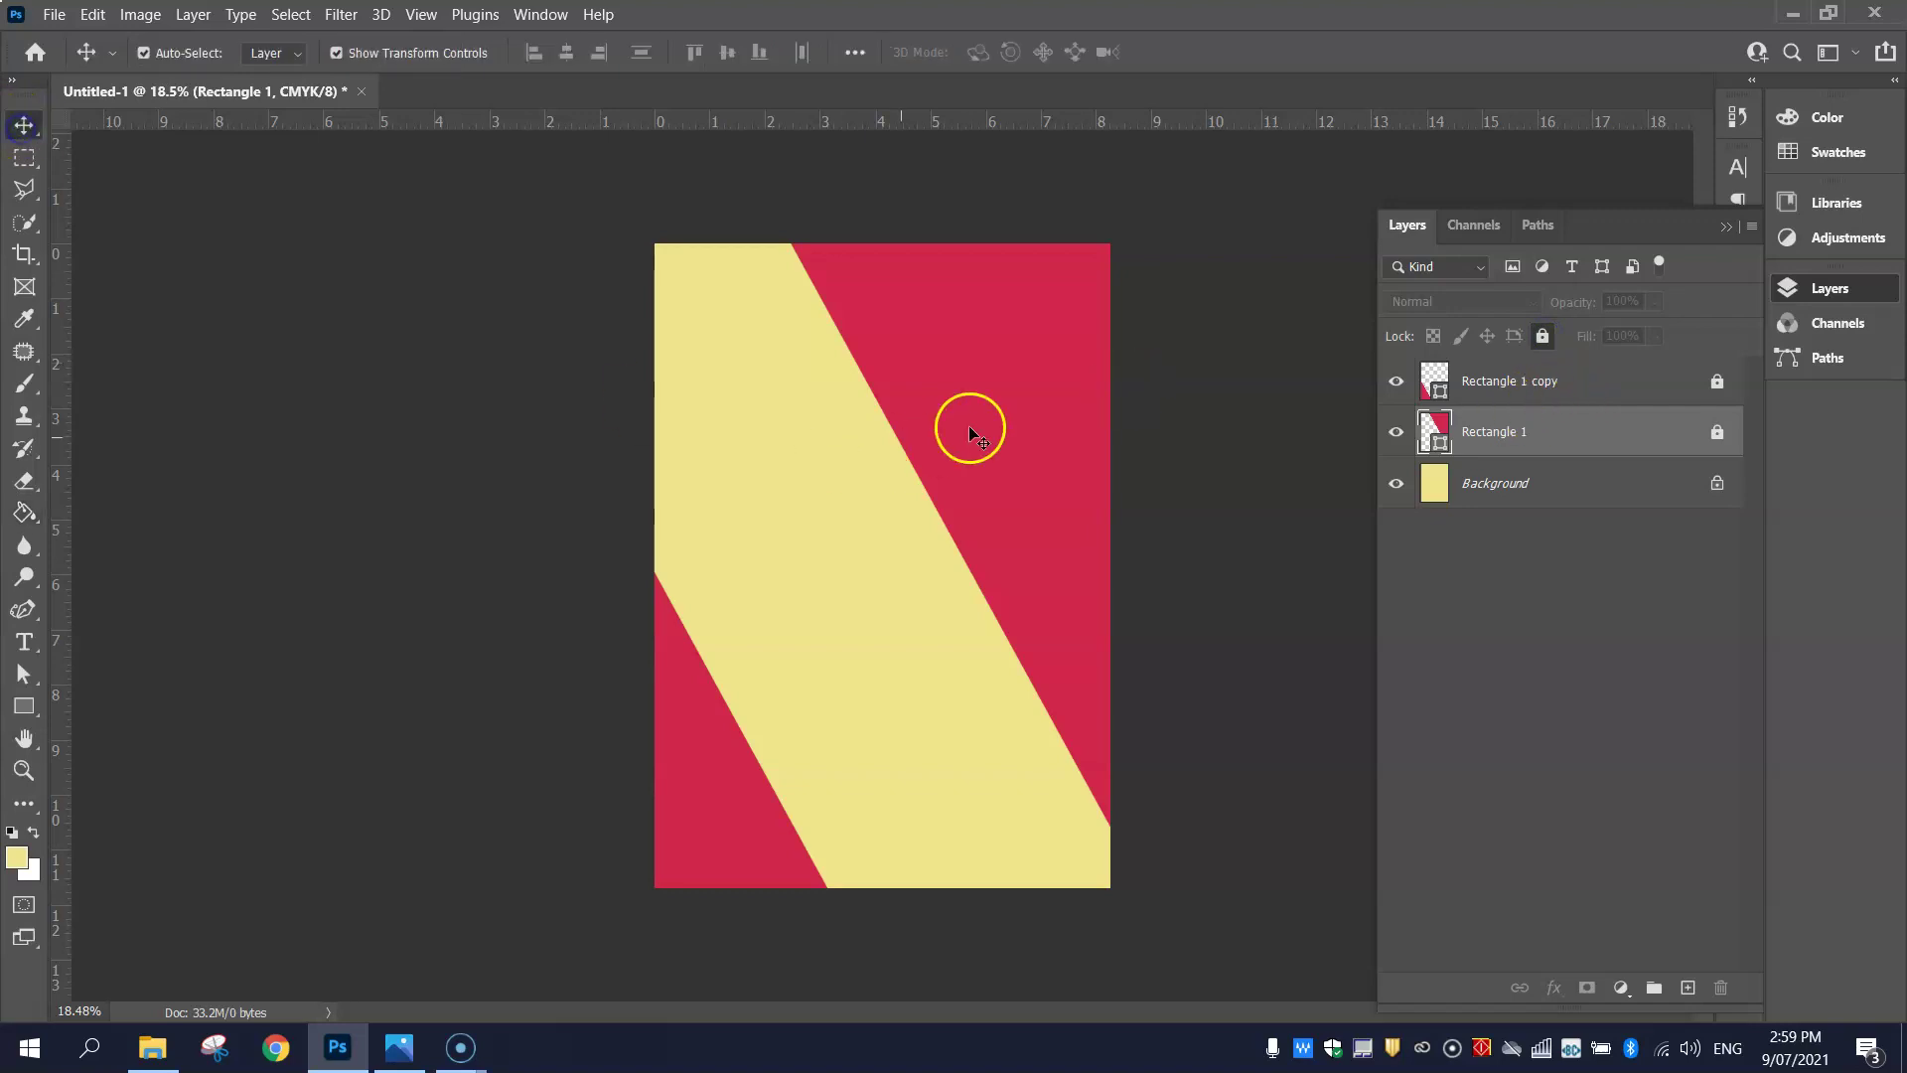
pyautogui.click(1022, 417)
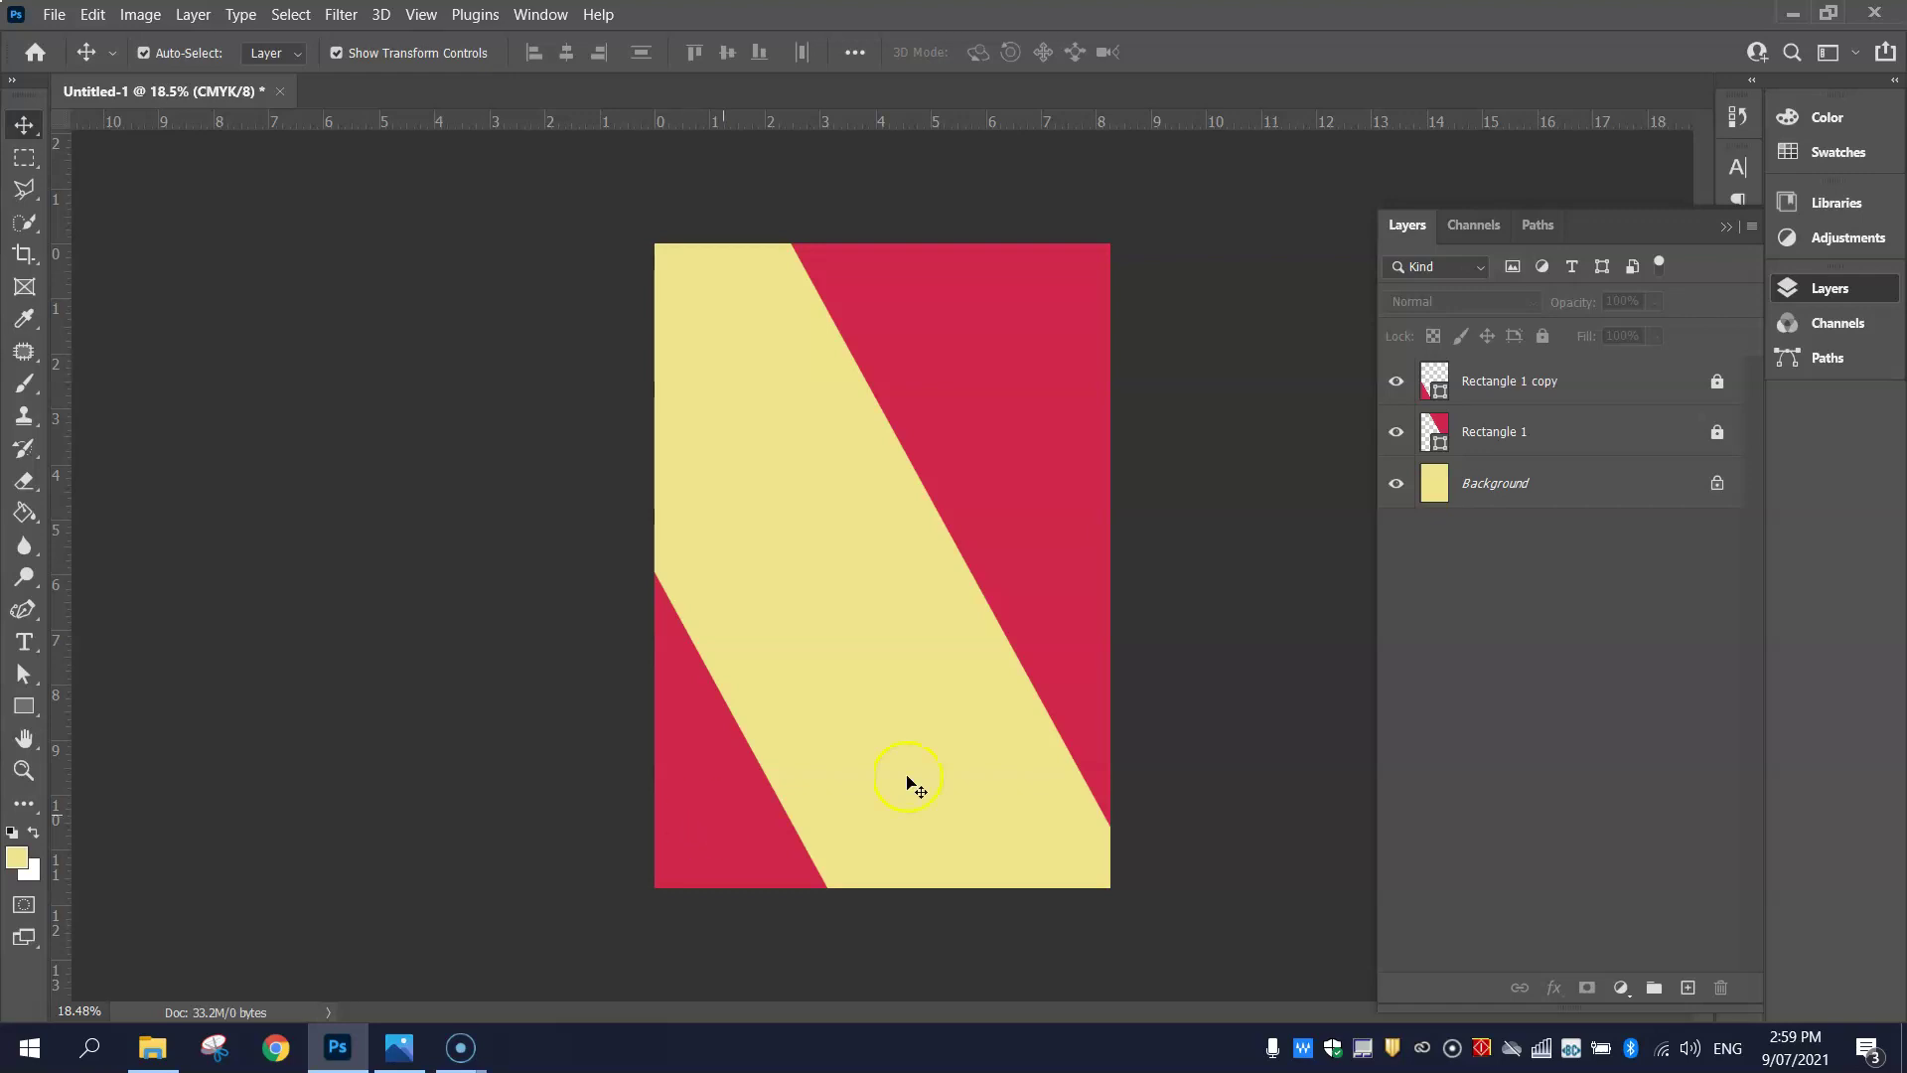
# - Unlock and re-lock the Rectangle 1 copy layer, then compare against the reference flyer
pyautogui.click(1586, 381)
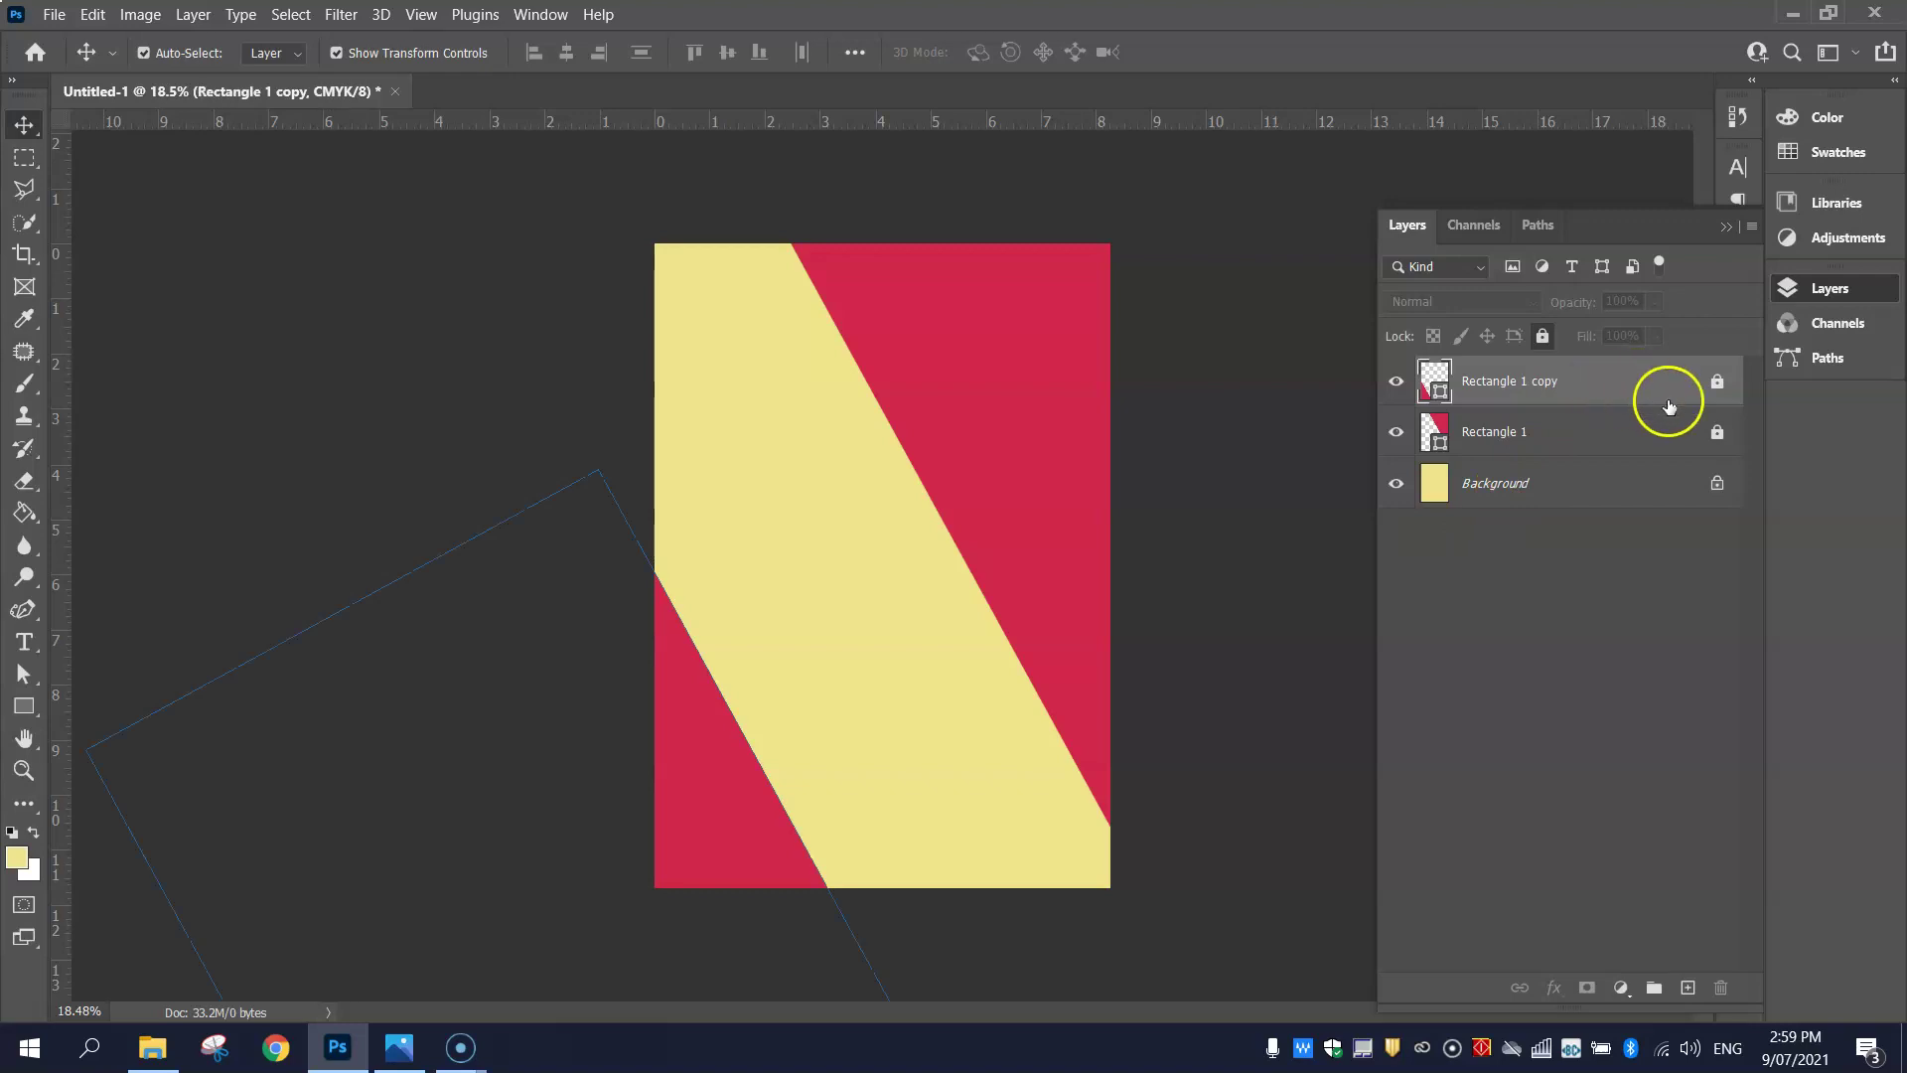
pyautogui.click(1717, 384)
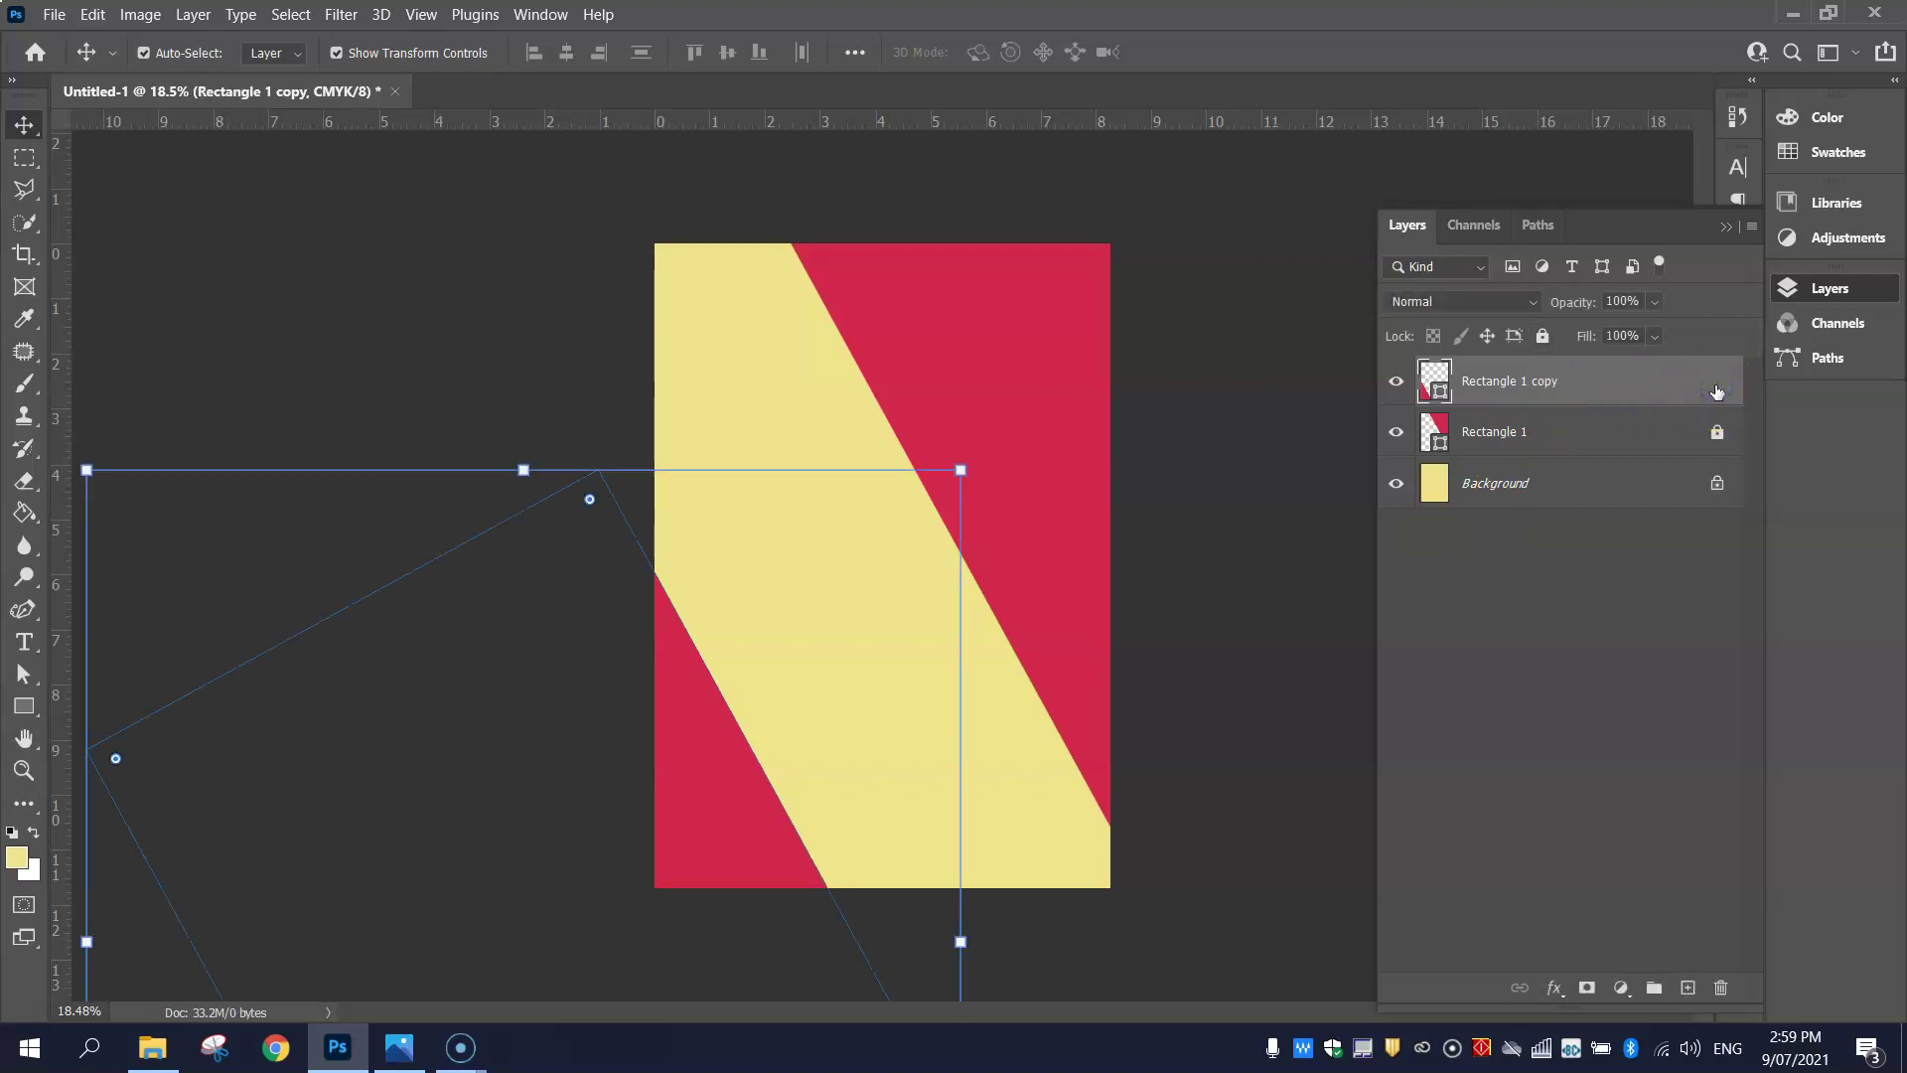
pyautogui.click(1541, 337)
pyautogui.click(1247, 369)
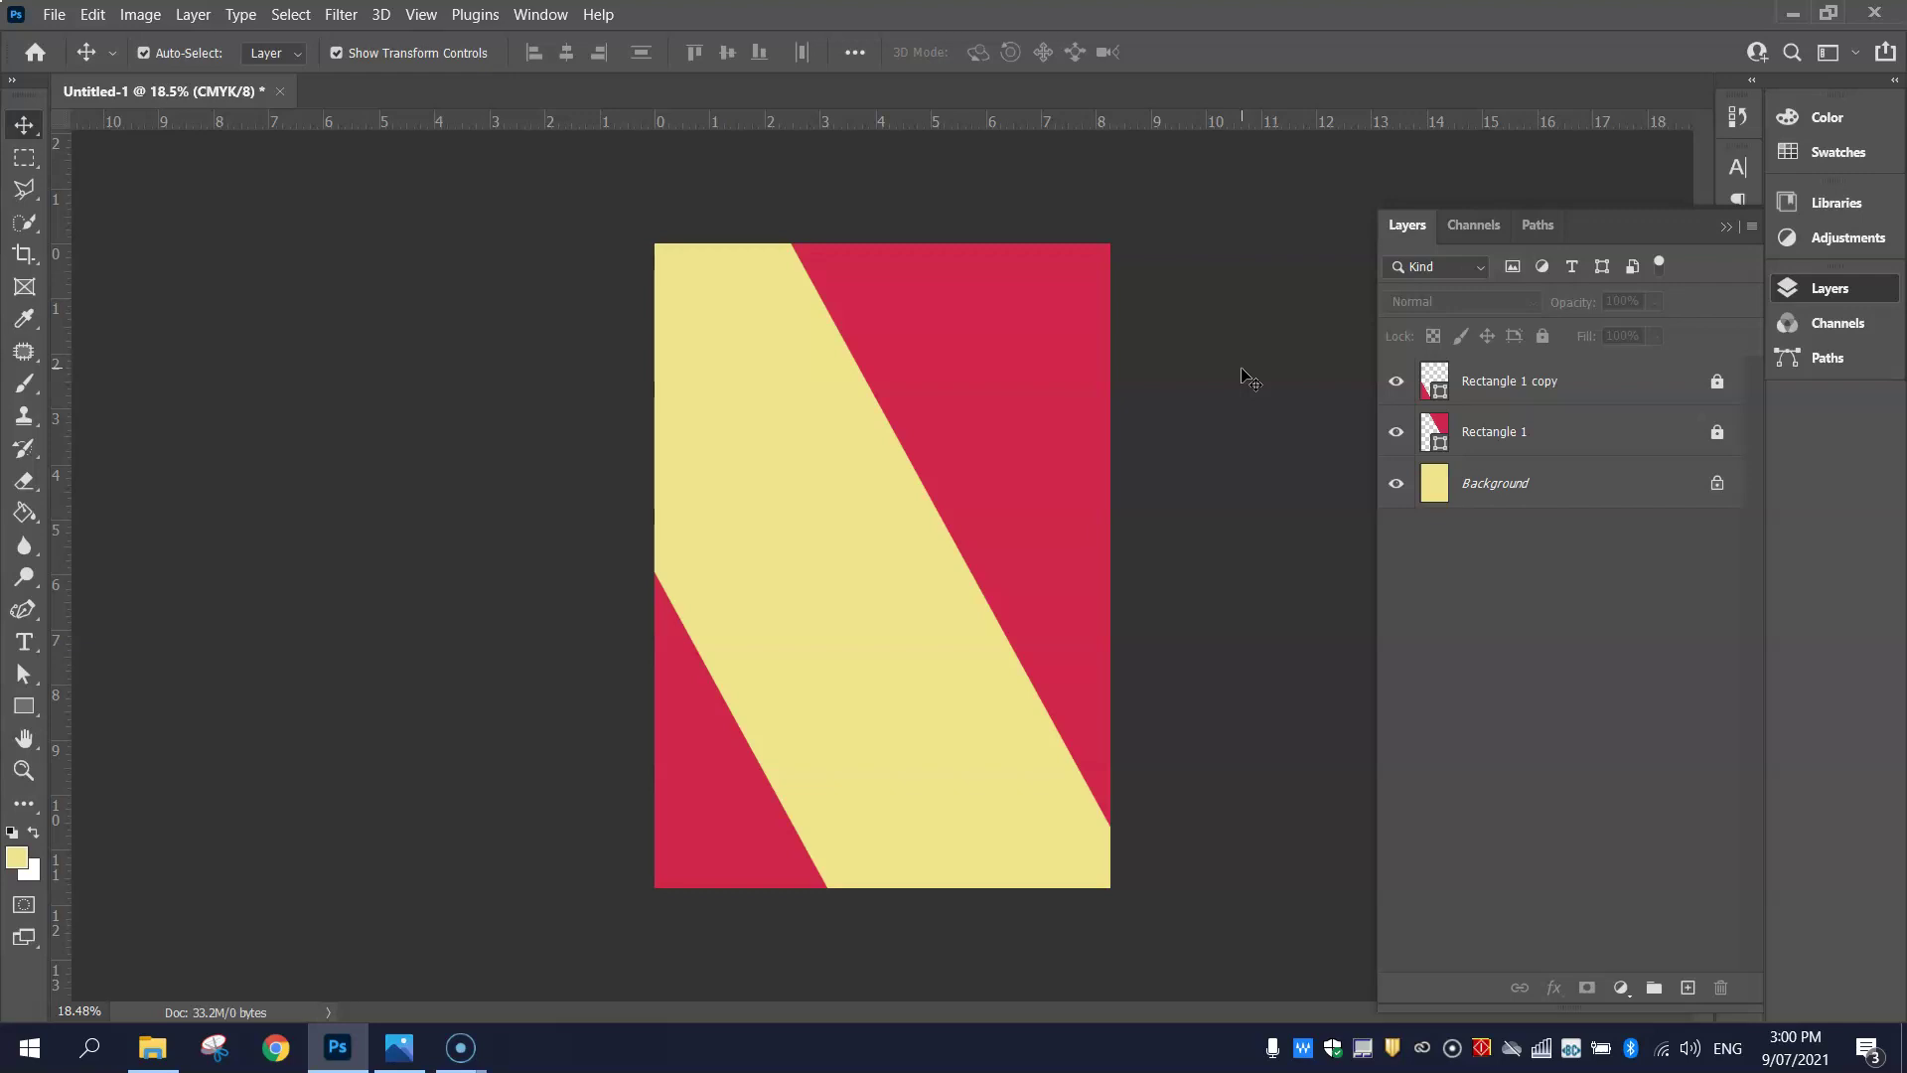
pyautogui.hotkey('alt', 'Tab')
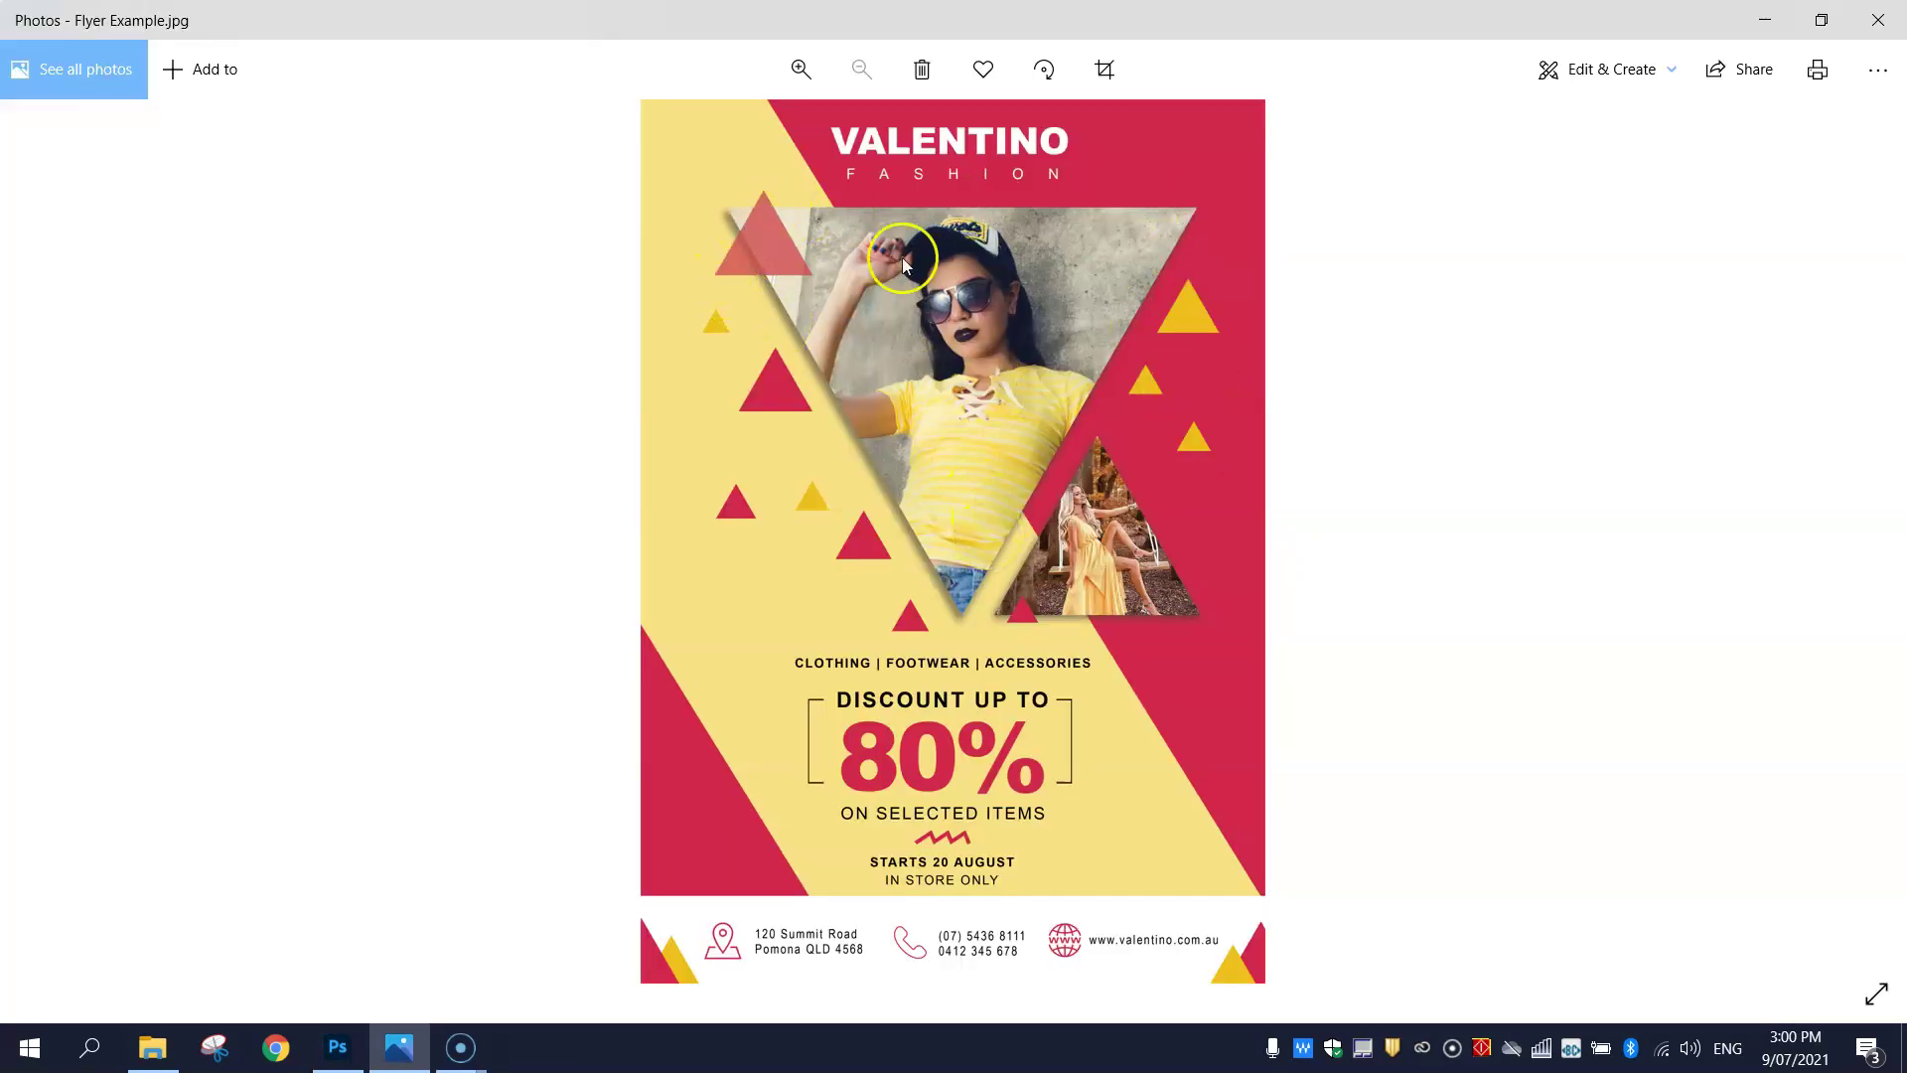
pyautogui.hotkey('alt', 'Tab')
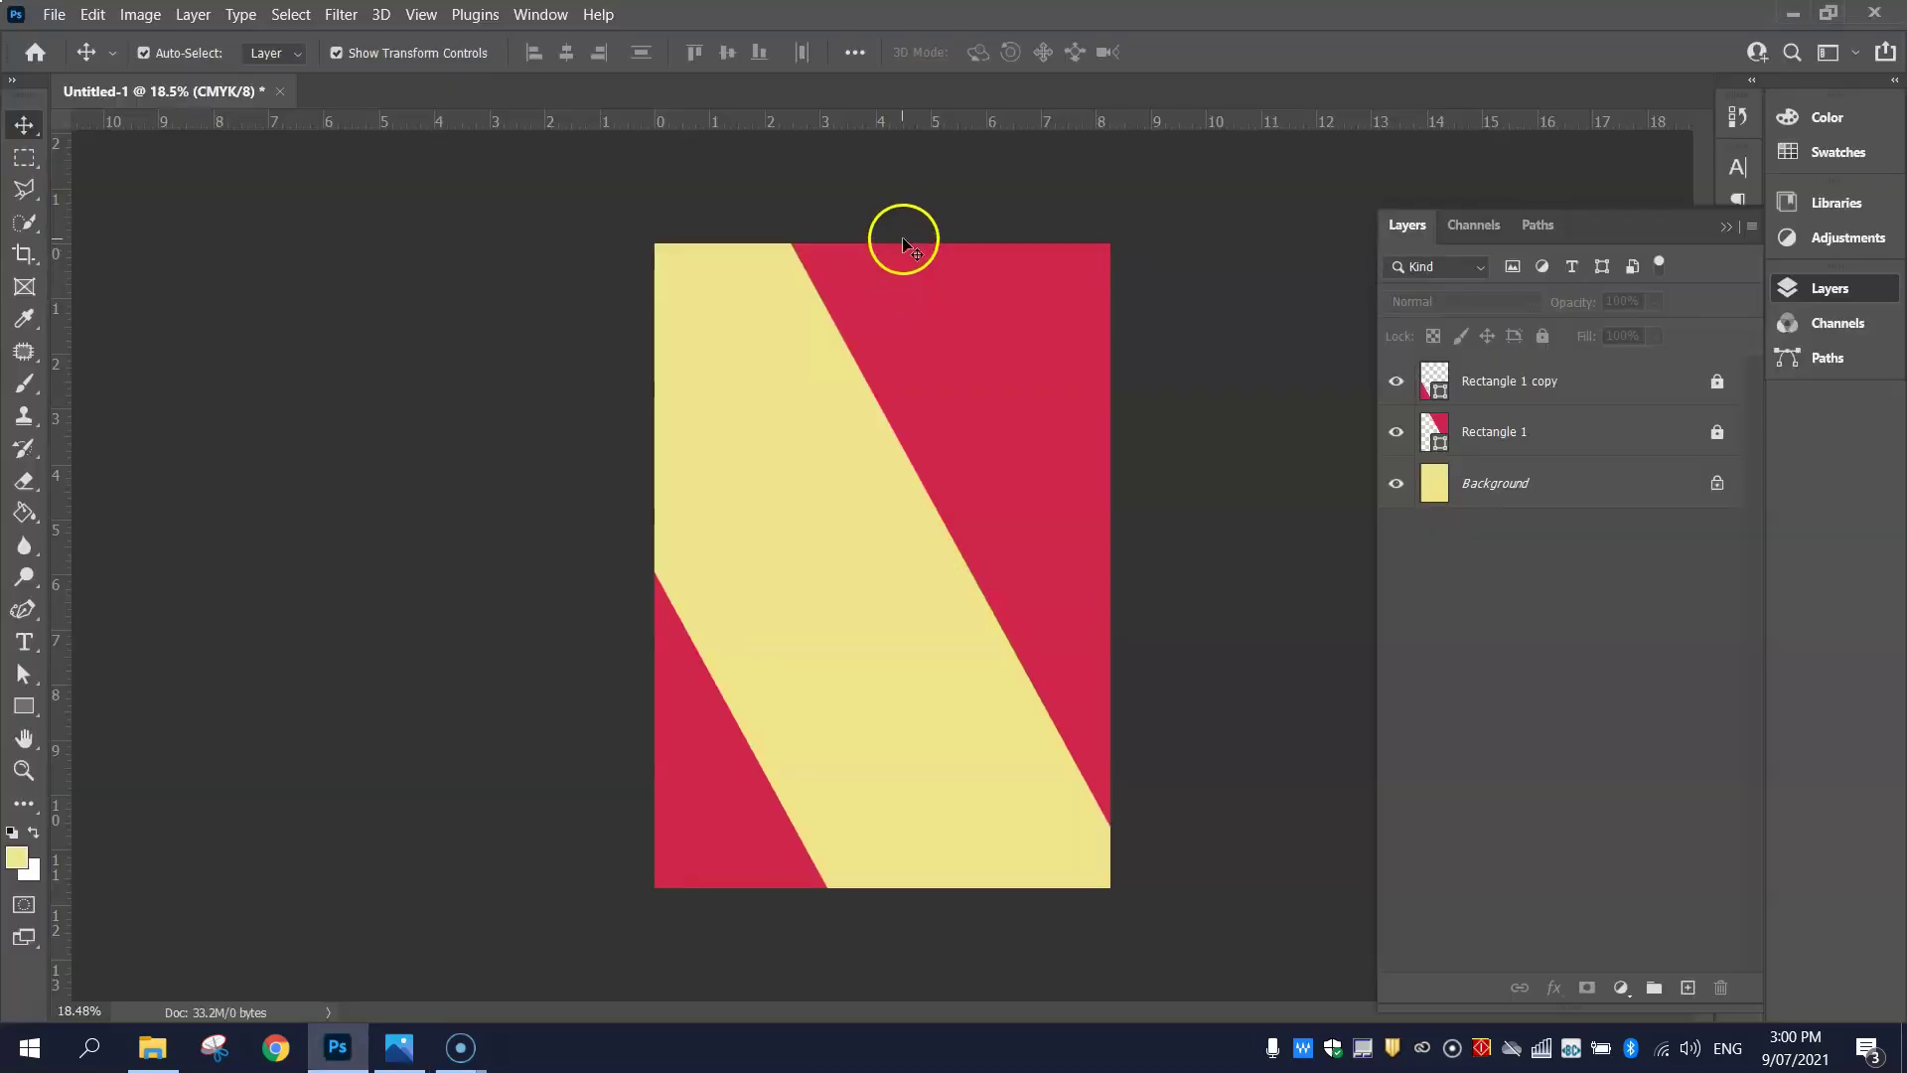
# - Draw a black-filled triangle over the upper part of the page with the Triangle tool
pyautogui.click(17, 711)
pyautogui.moveTo(17, 711); pyautogui.dragTo(185, 757)
pyautogui.click(281, 52)
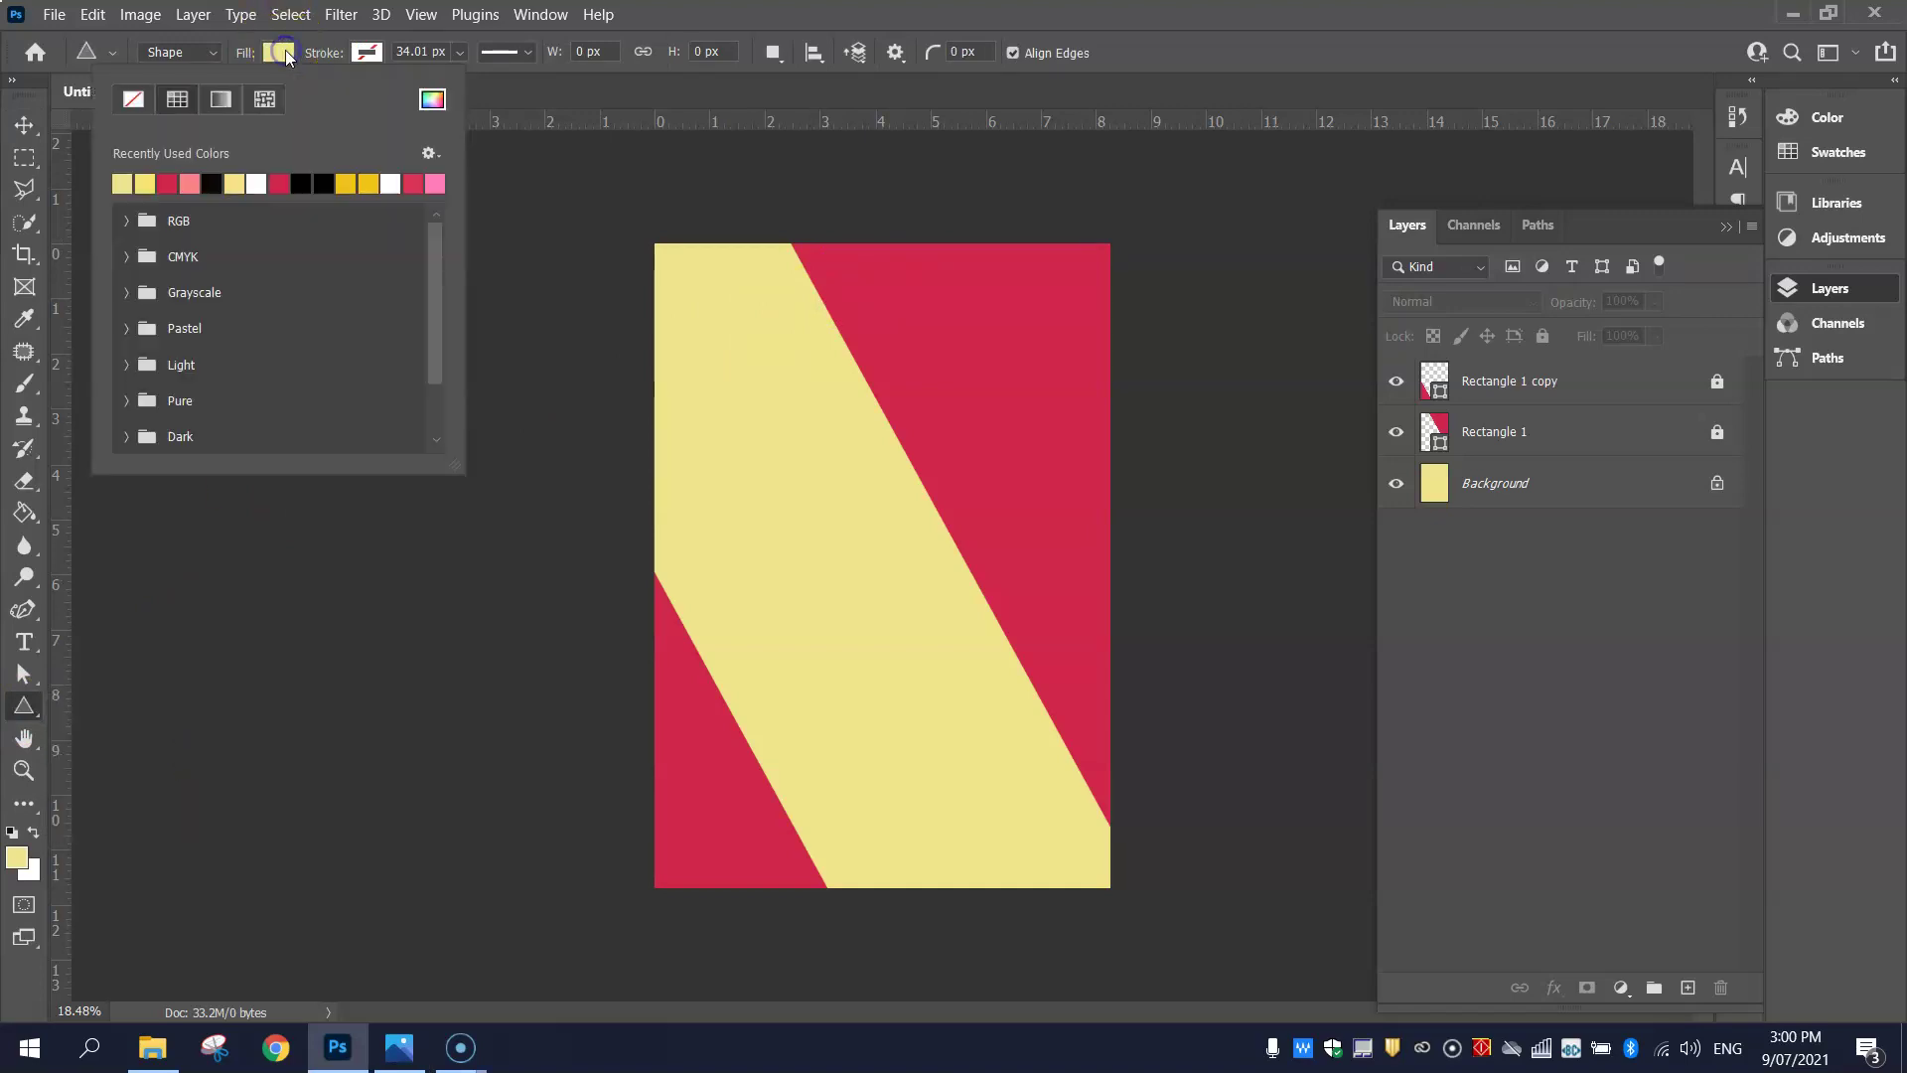
pyautogui.click(301, 183)
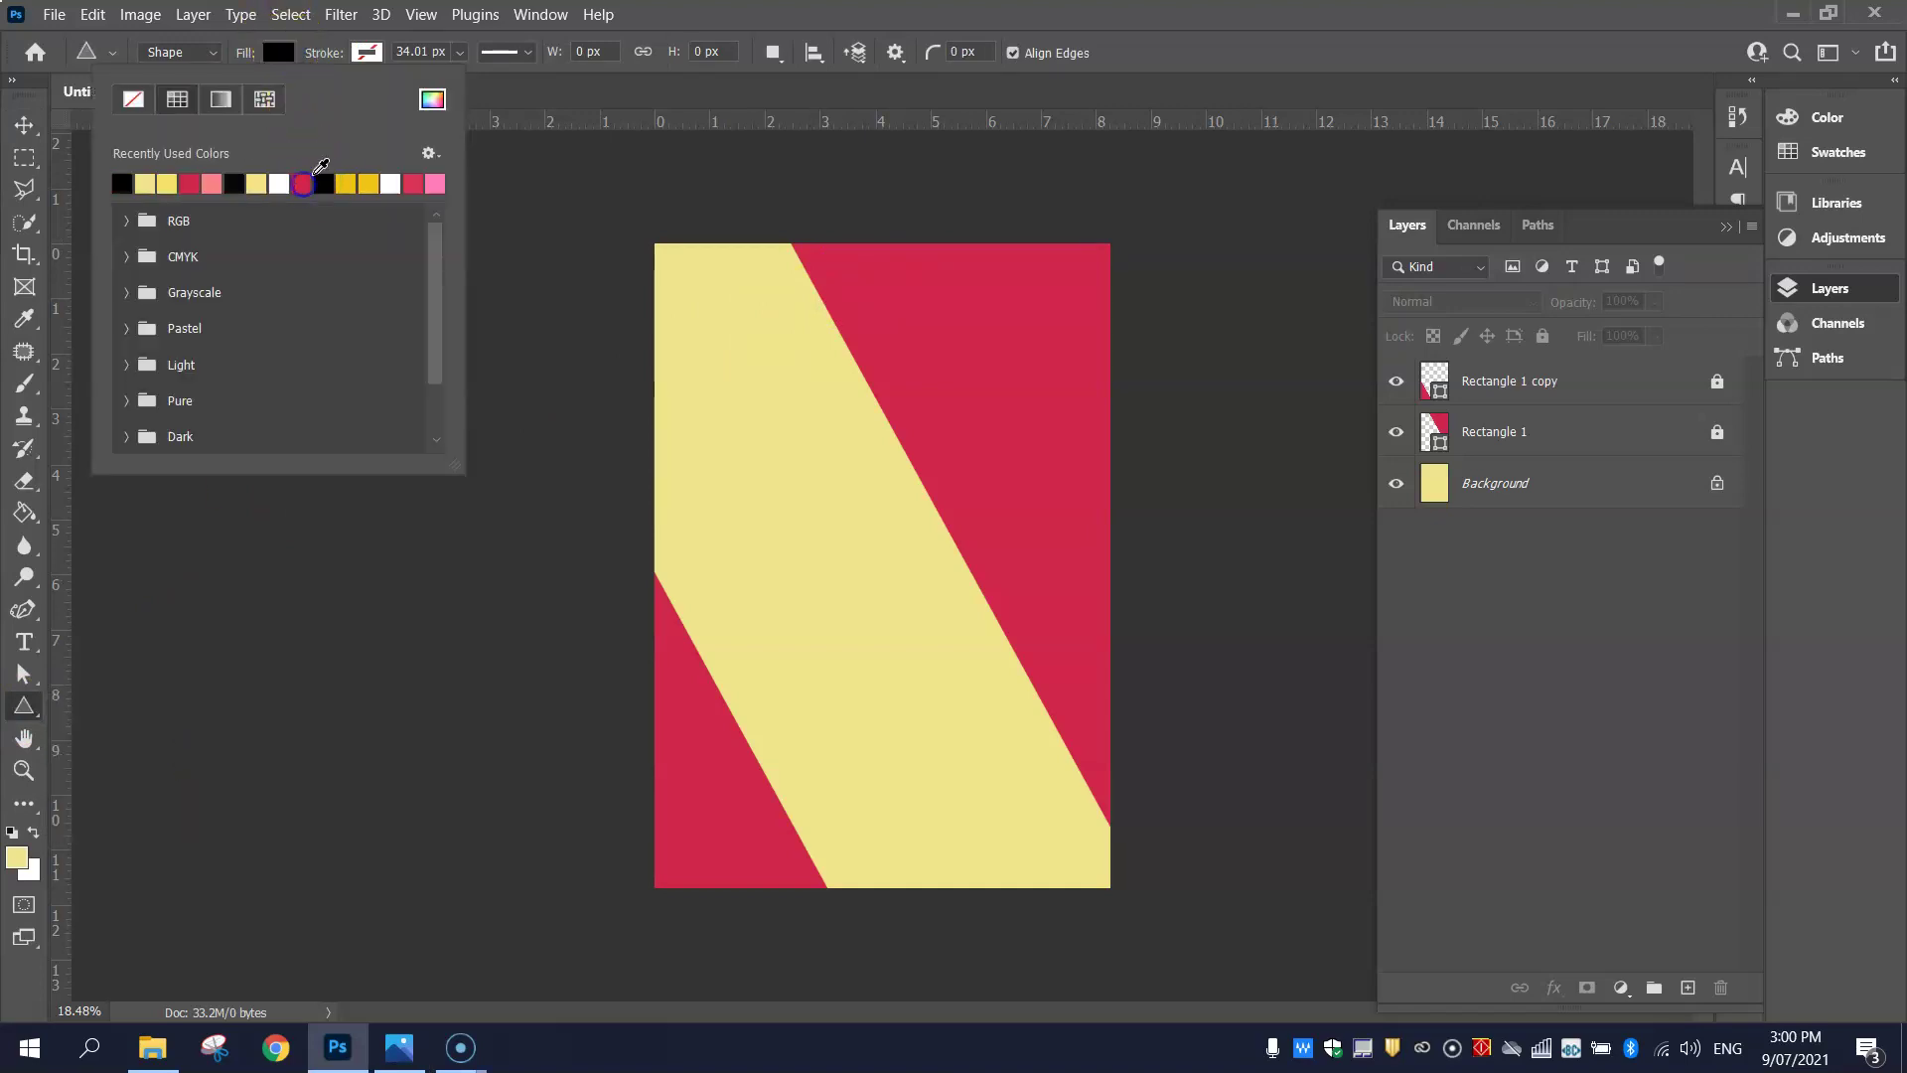
pyautogui.click(559, 88)
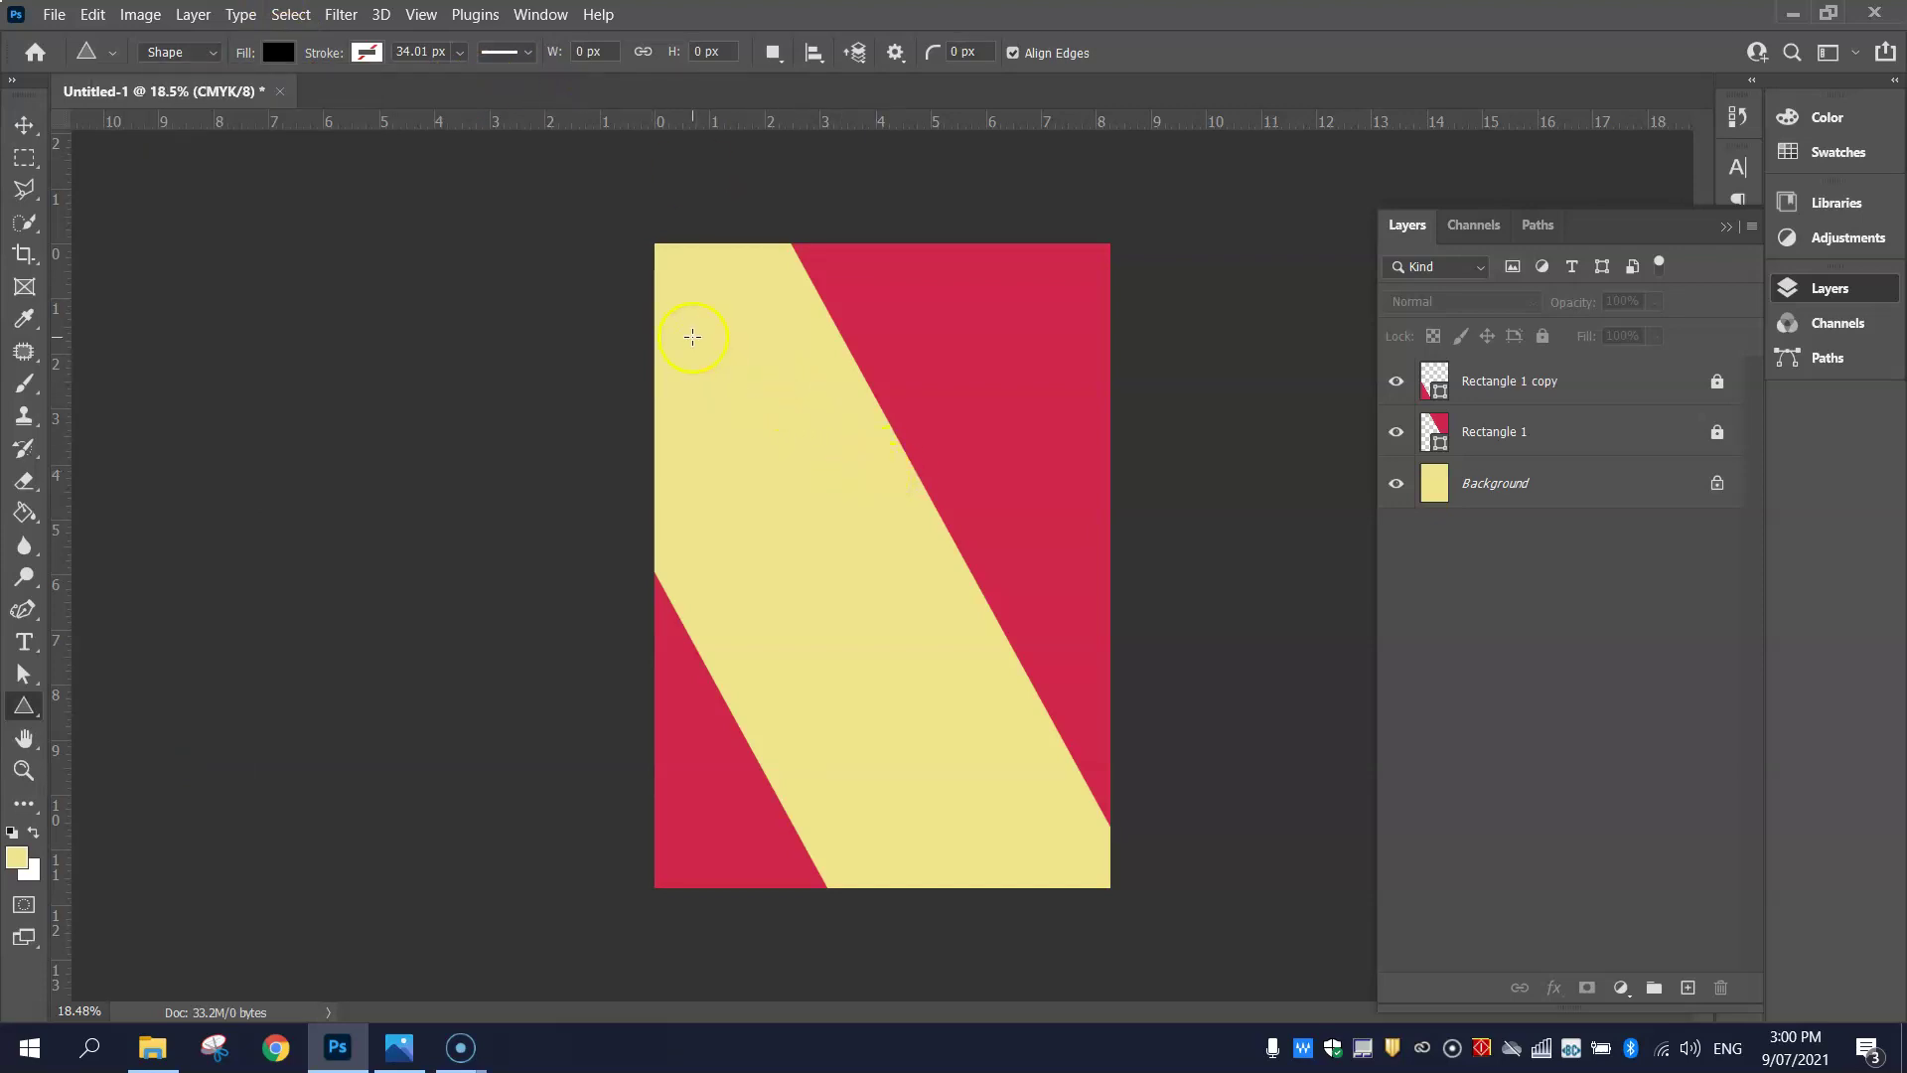
pyautogui.moveTo(692, 338); pyautogui.dragTo(1093, 765)
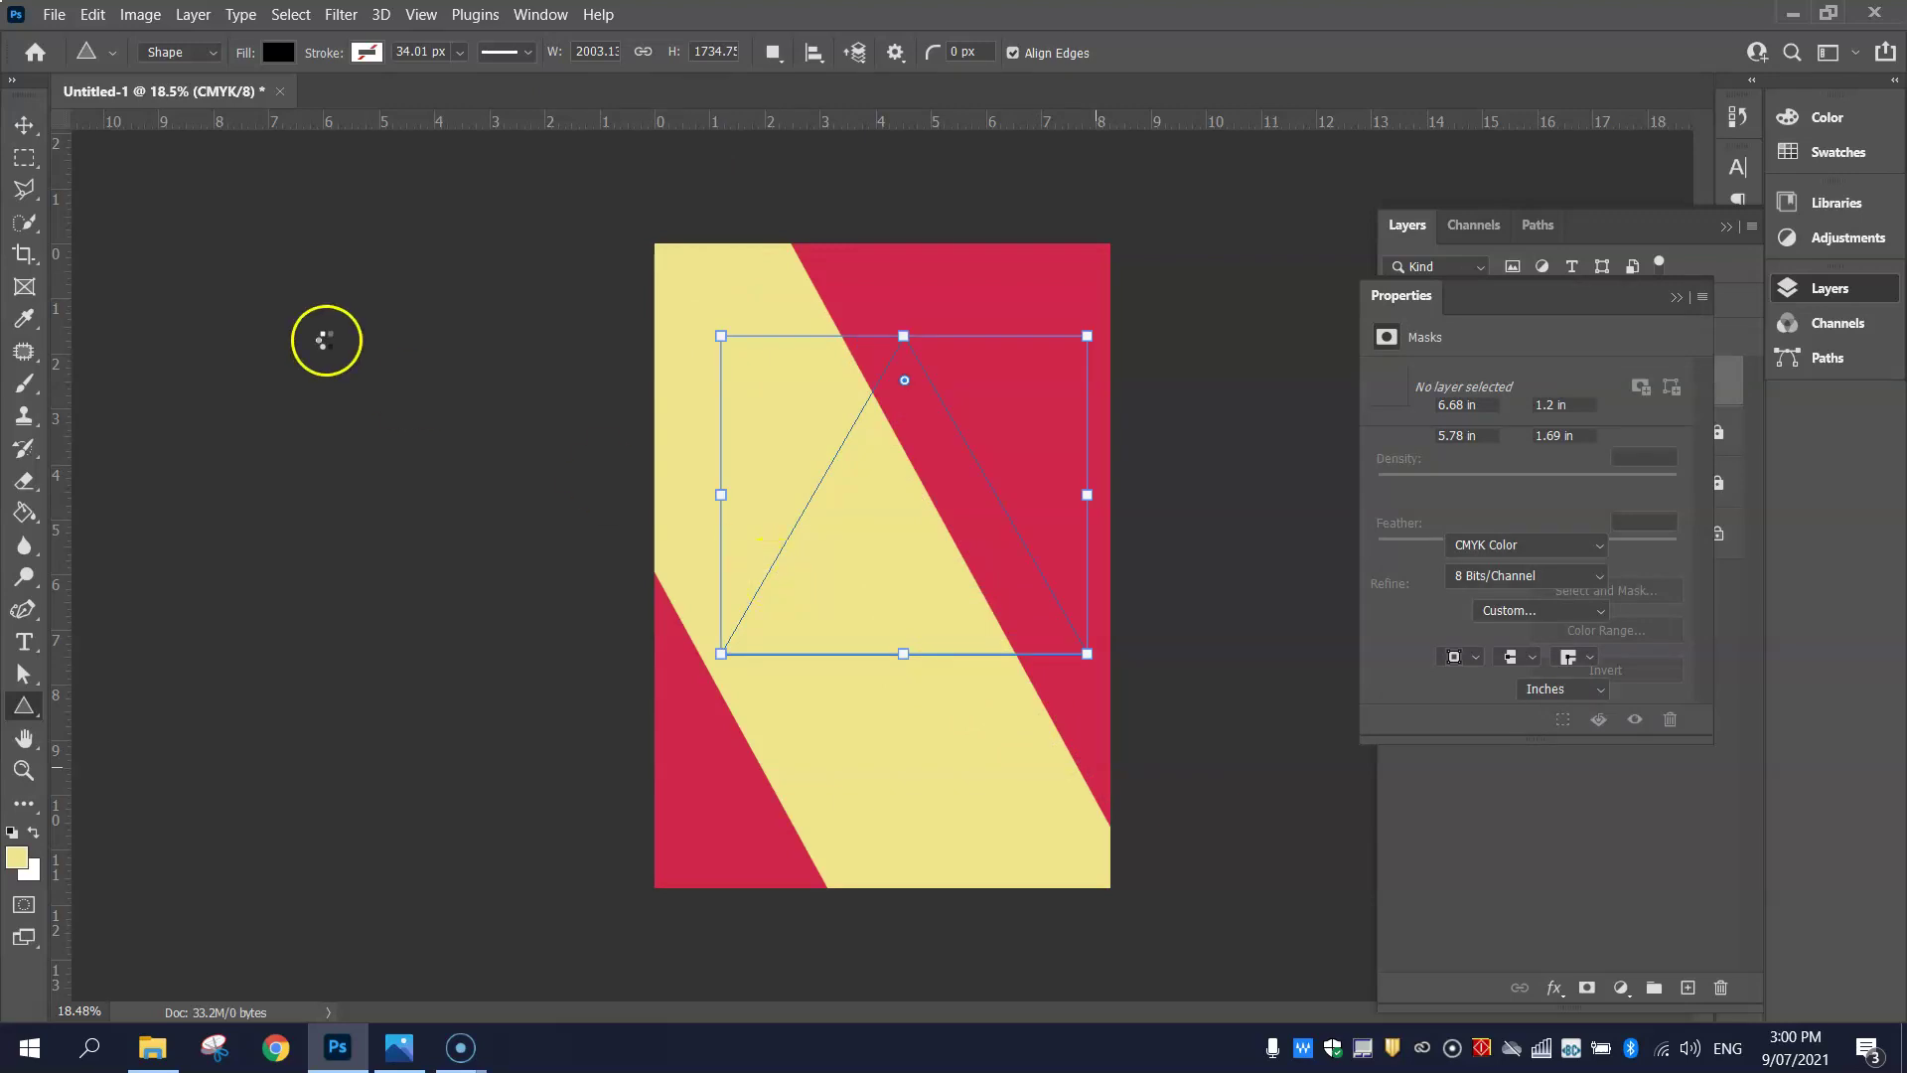
# - Rotate the triangle 180° to point downward and move it up, centred near the top
pyautogui.click(24, 124)
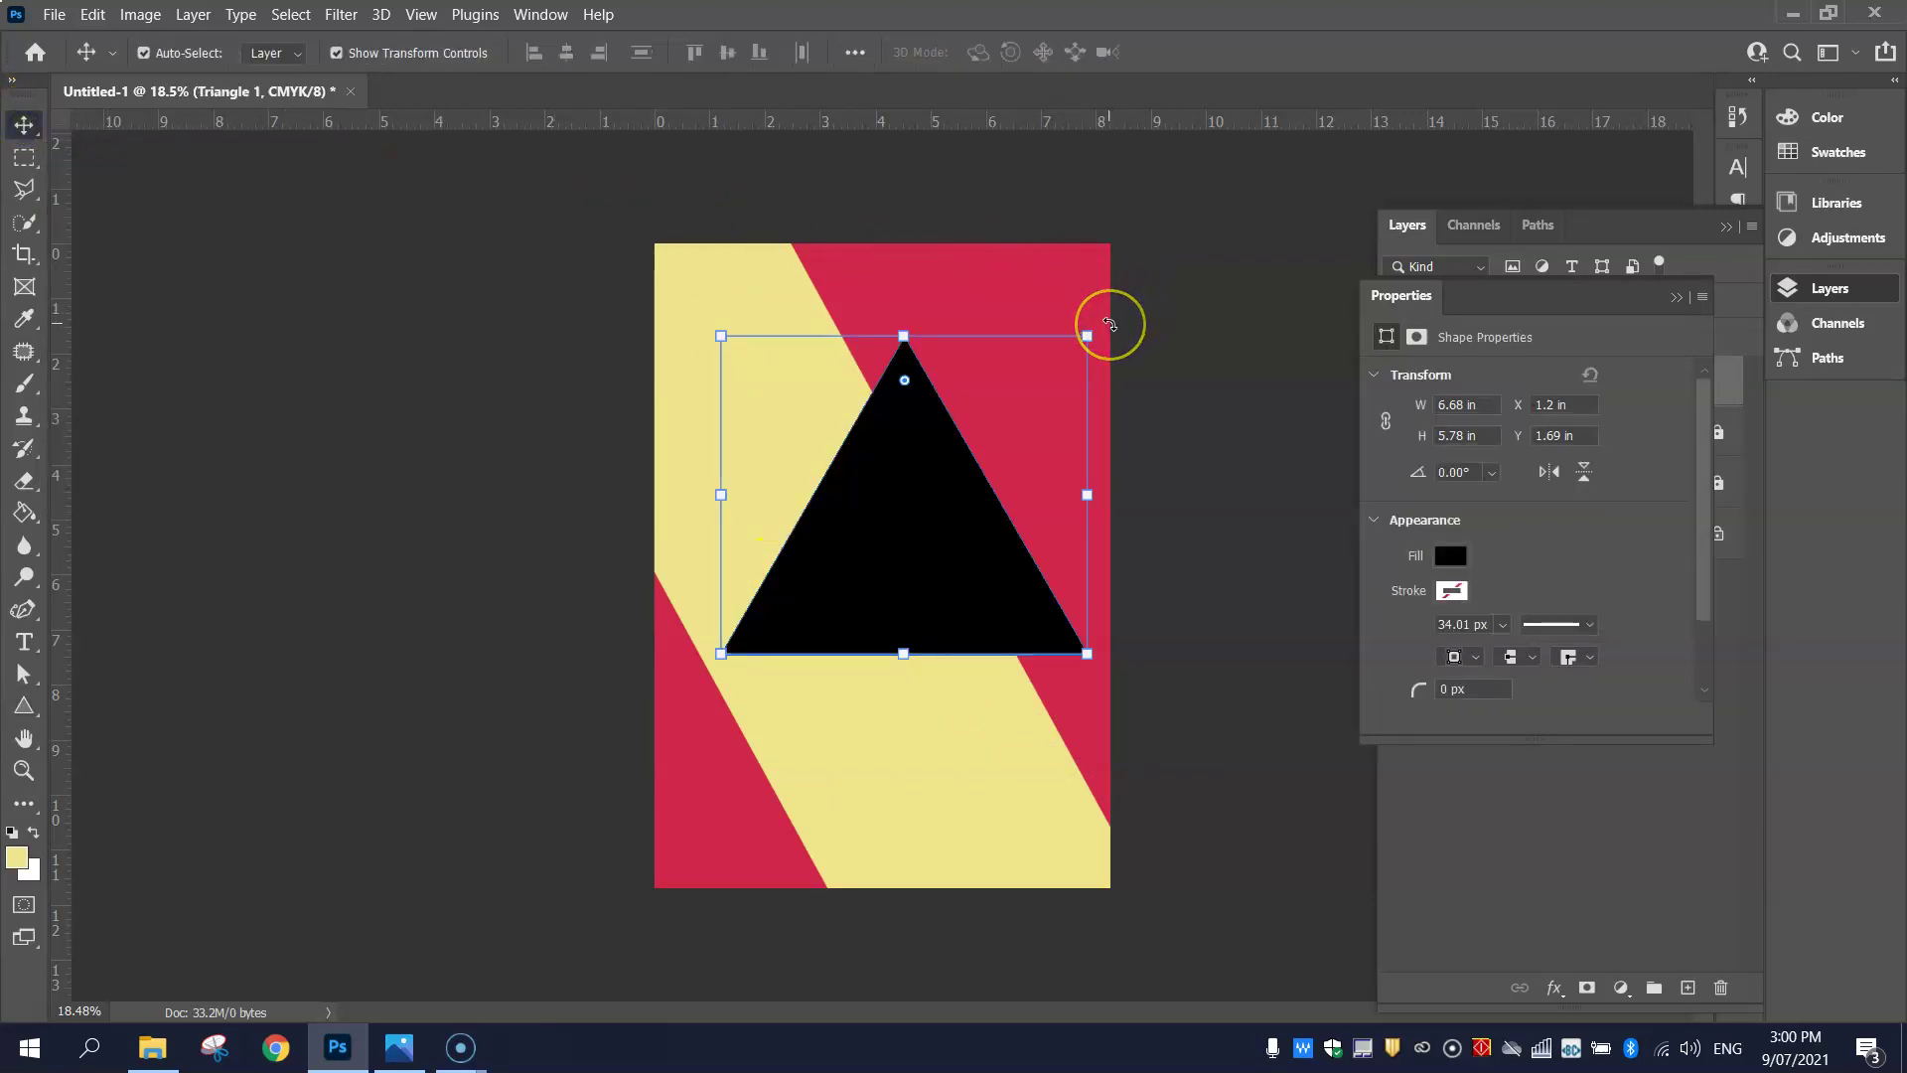
pyautogui.moveTo(1109, 324); pyautogui.dragTo(753, 639)
pyautogui.moveTo(955, 429); pyautogui.dragTo(937, 417)
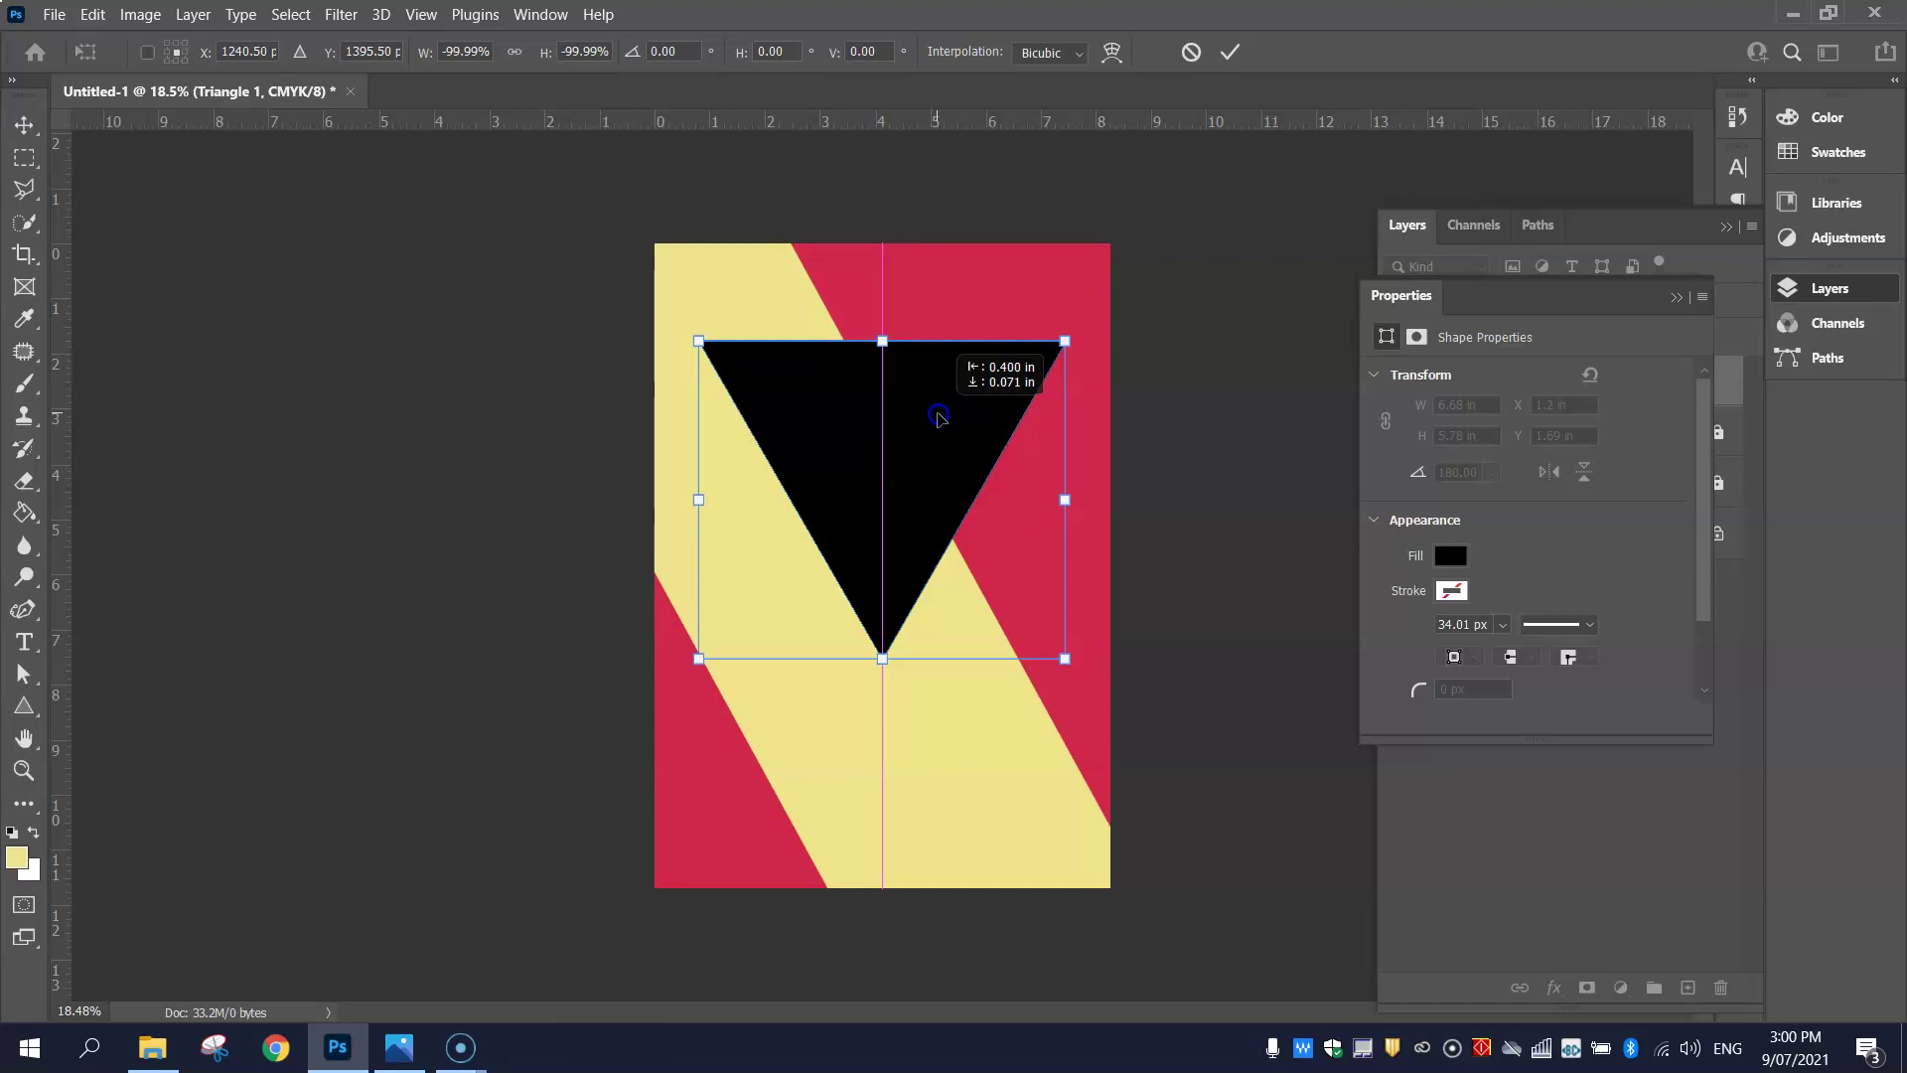
pyautogui.moveTo(938, 417); pyautogui.dragTo(938, 417)
pyautogui.click(1230, 52)
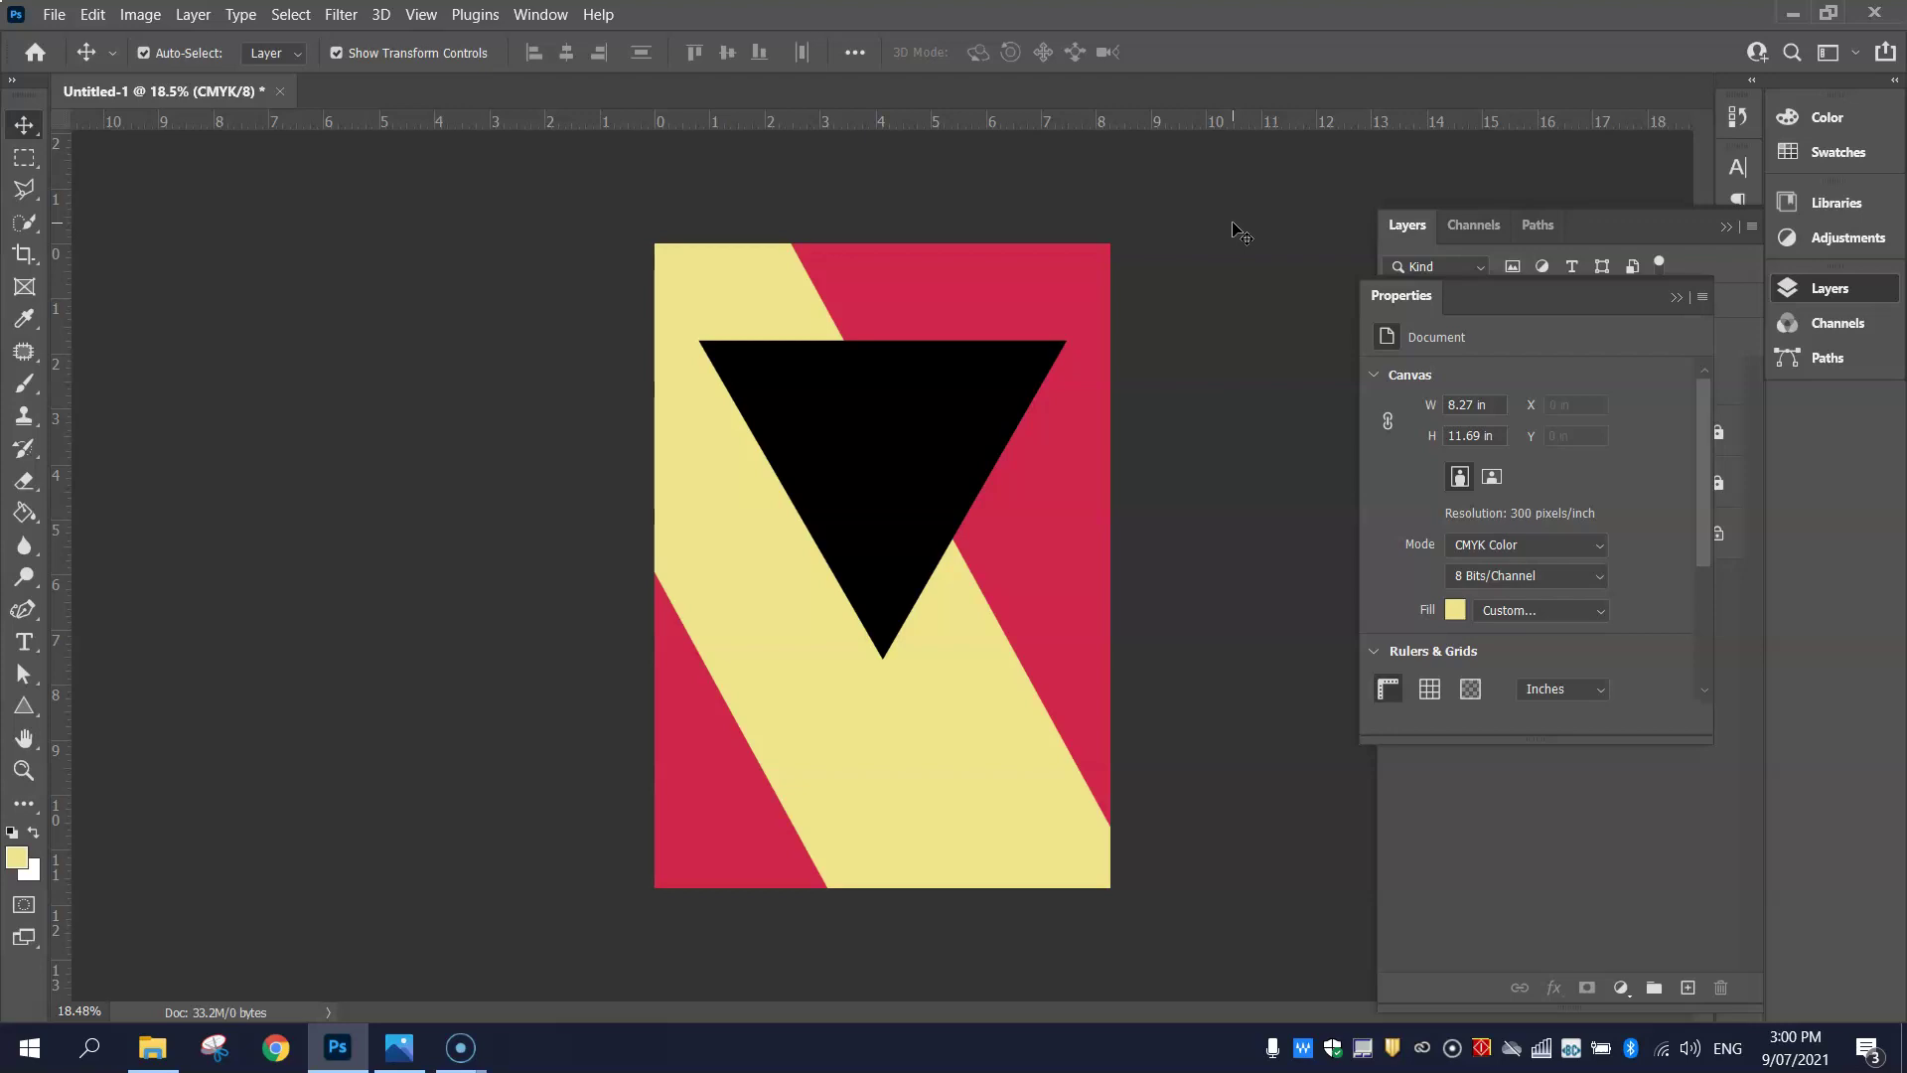
pyautogui.moveTo(1184, 313); pyautogui.dragTo(1179, 336)
# - Open Model 1.jpg and collapse the side panels out of the way
pyautogui.click(54, 14)
pyautogui.moveTo(88, 20)
pyautogui.click(82, 62)
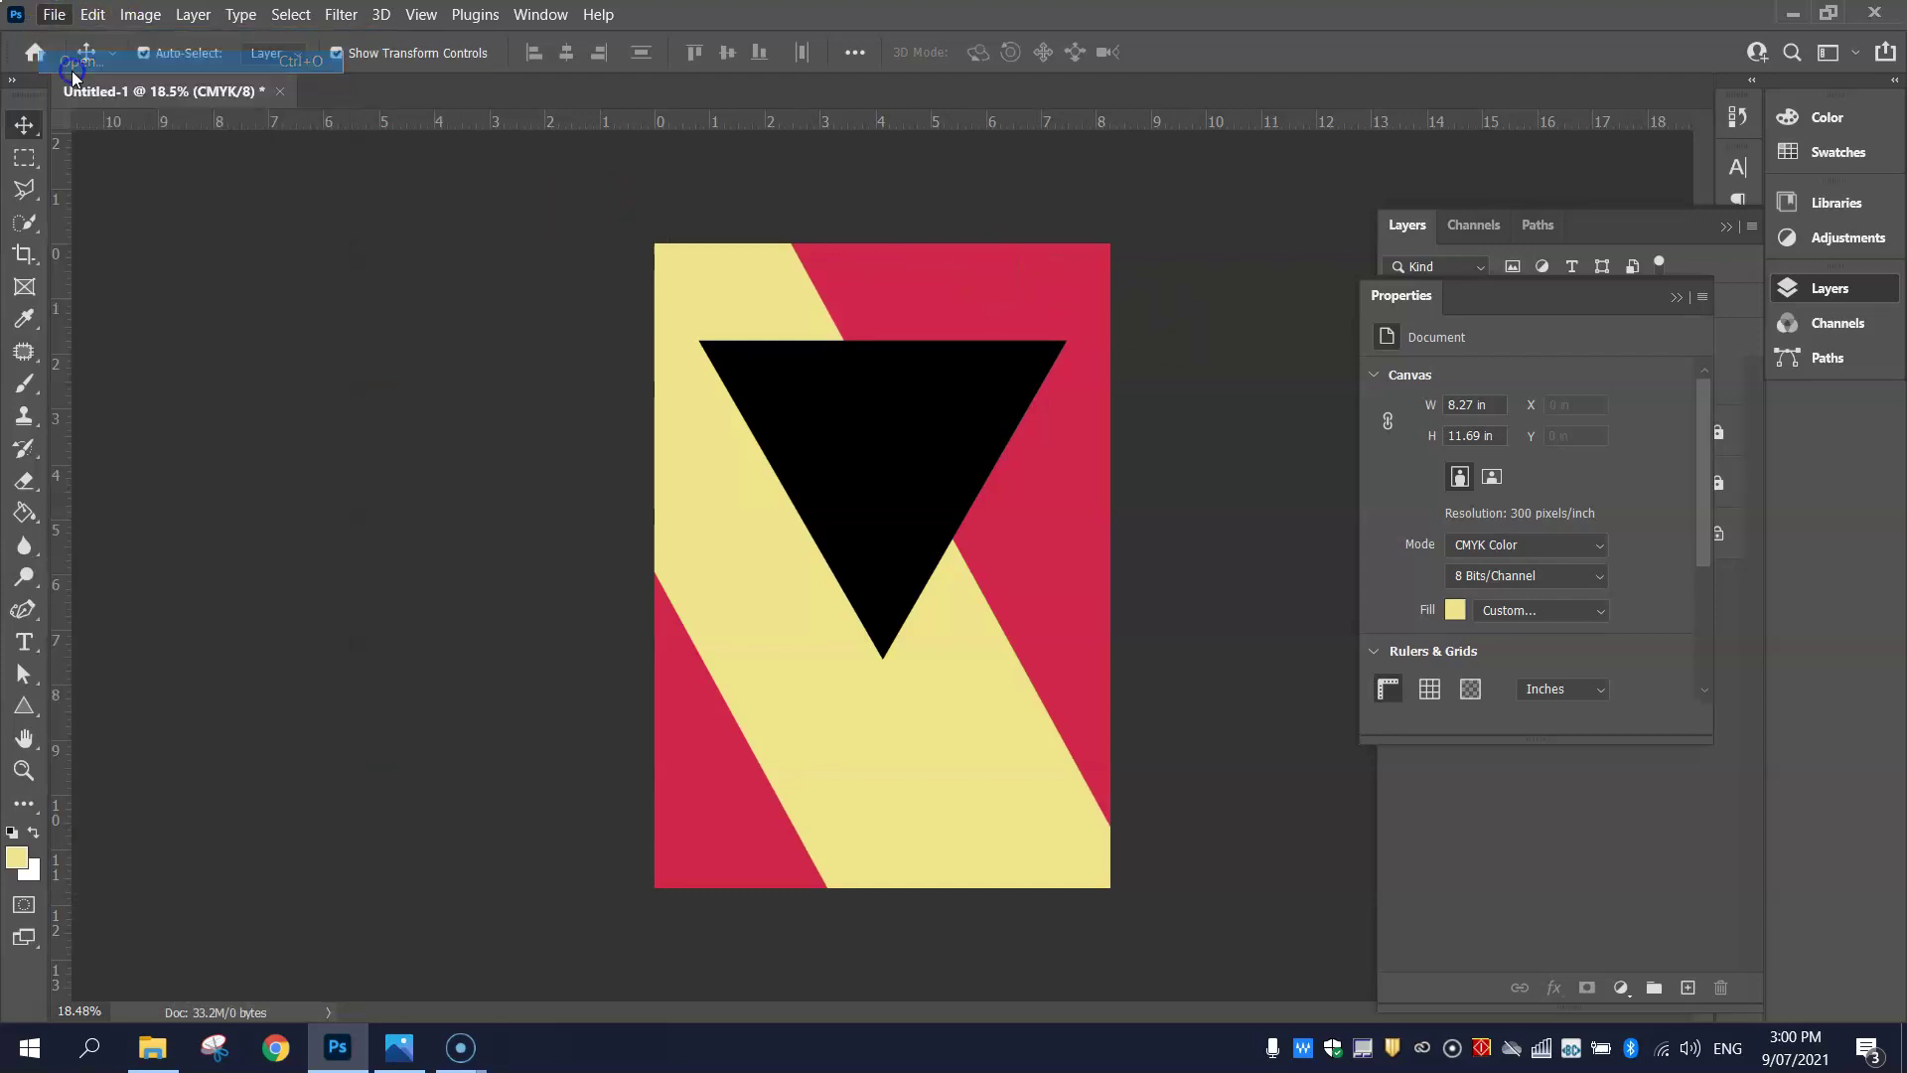
pyautogui.doubleClick(1107, 286)
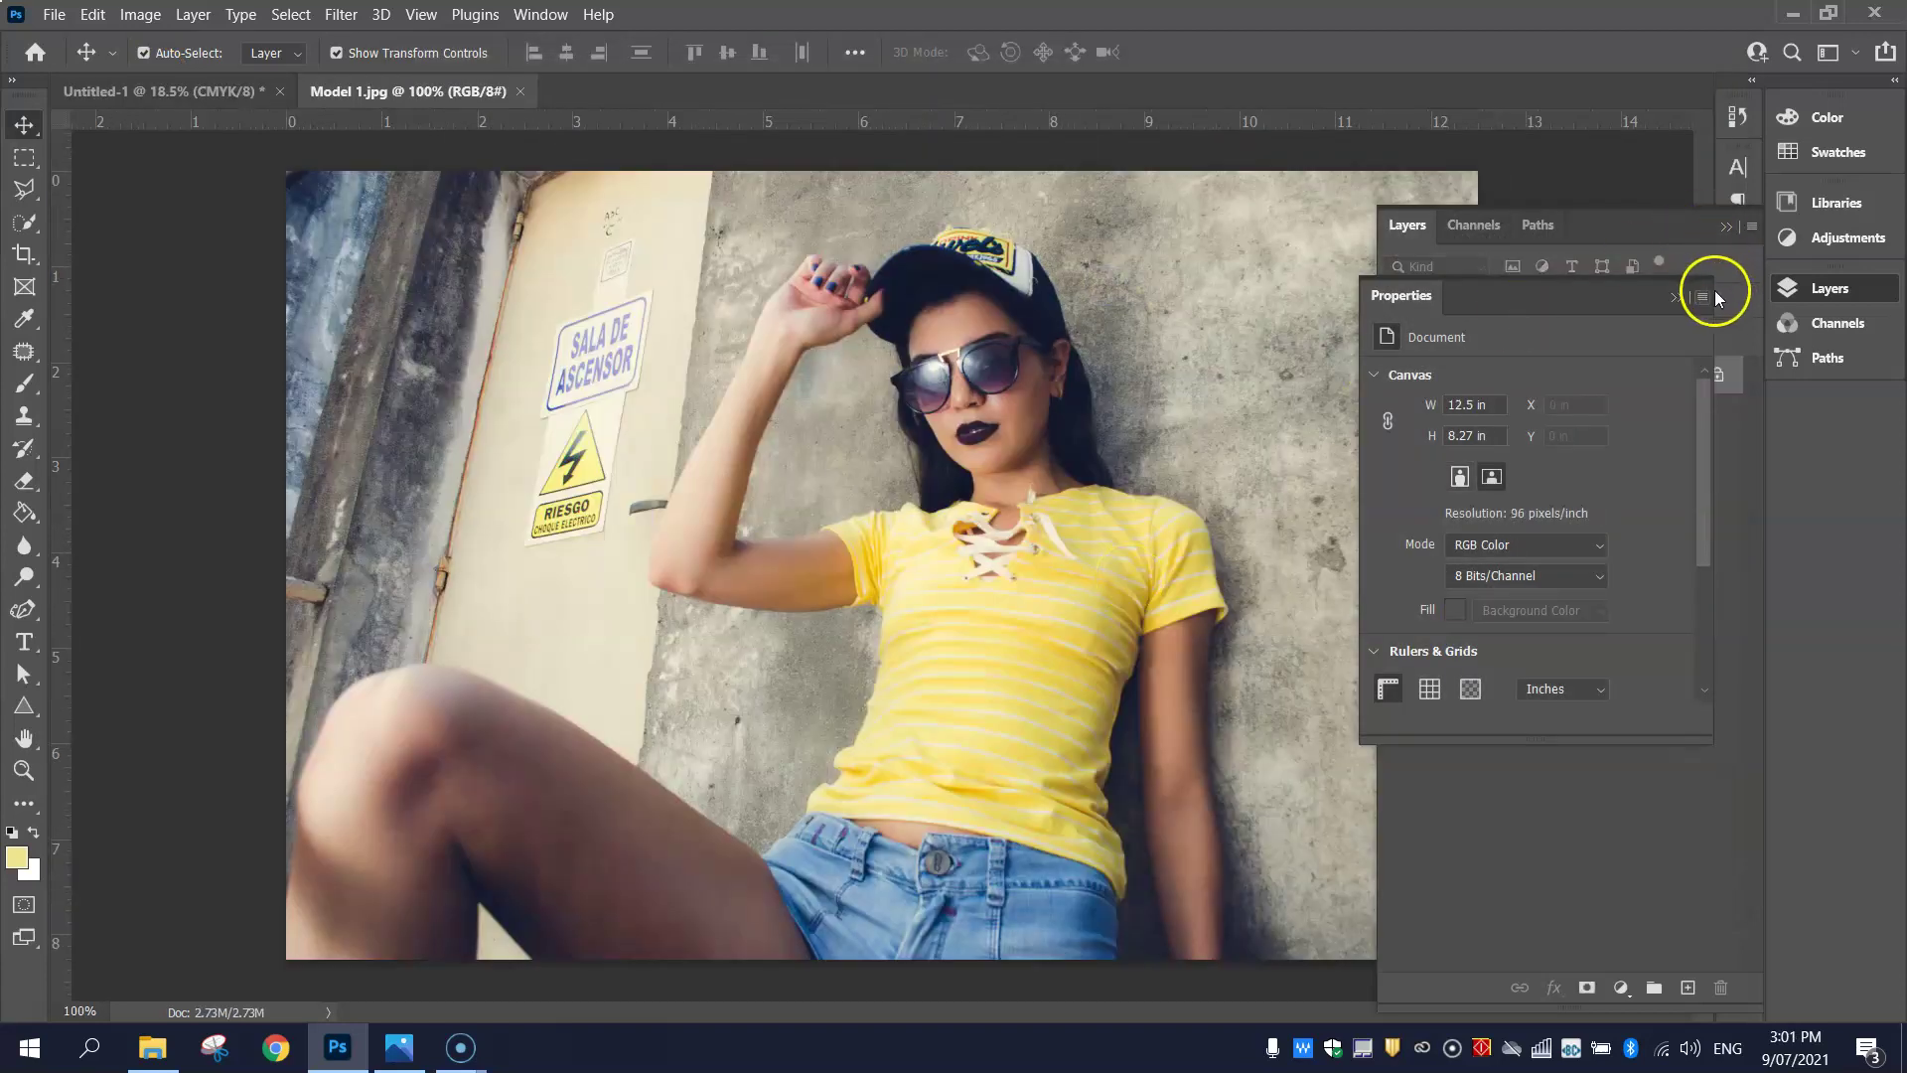
pyautogui.click(1725, 227)
pyautogui.click(1671, 294)
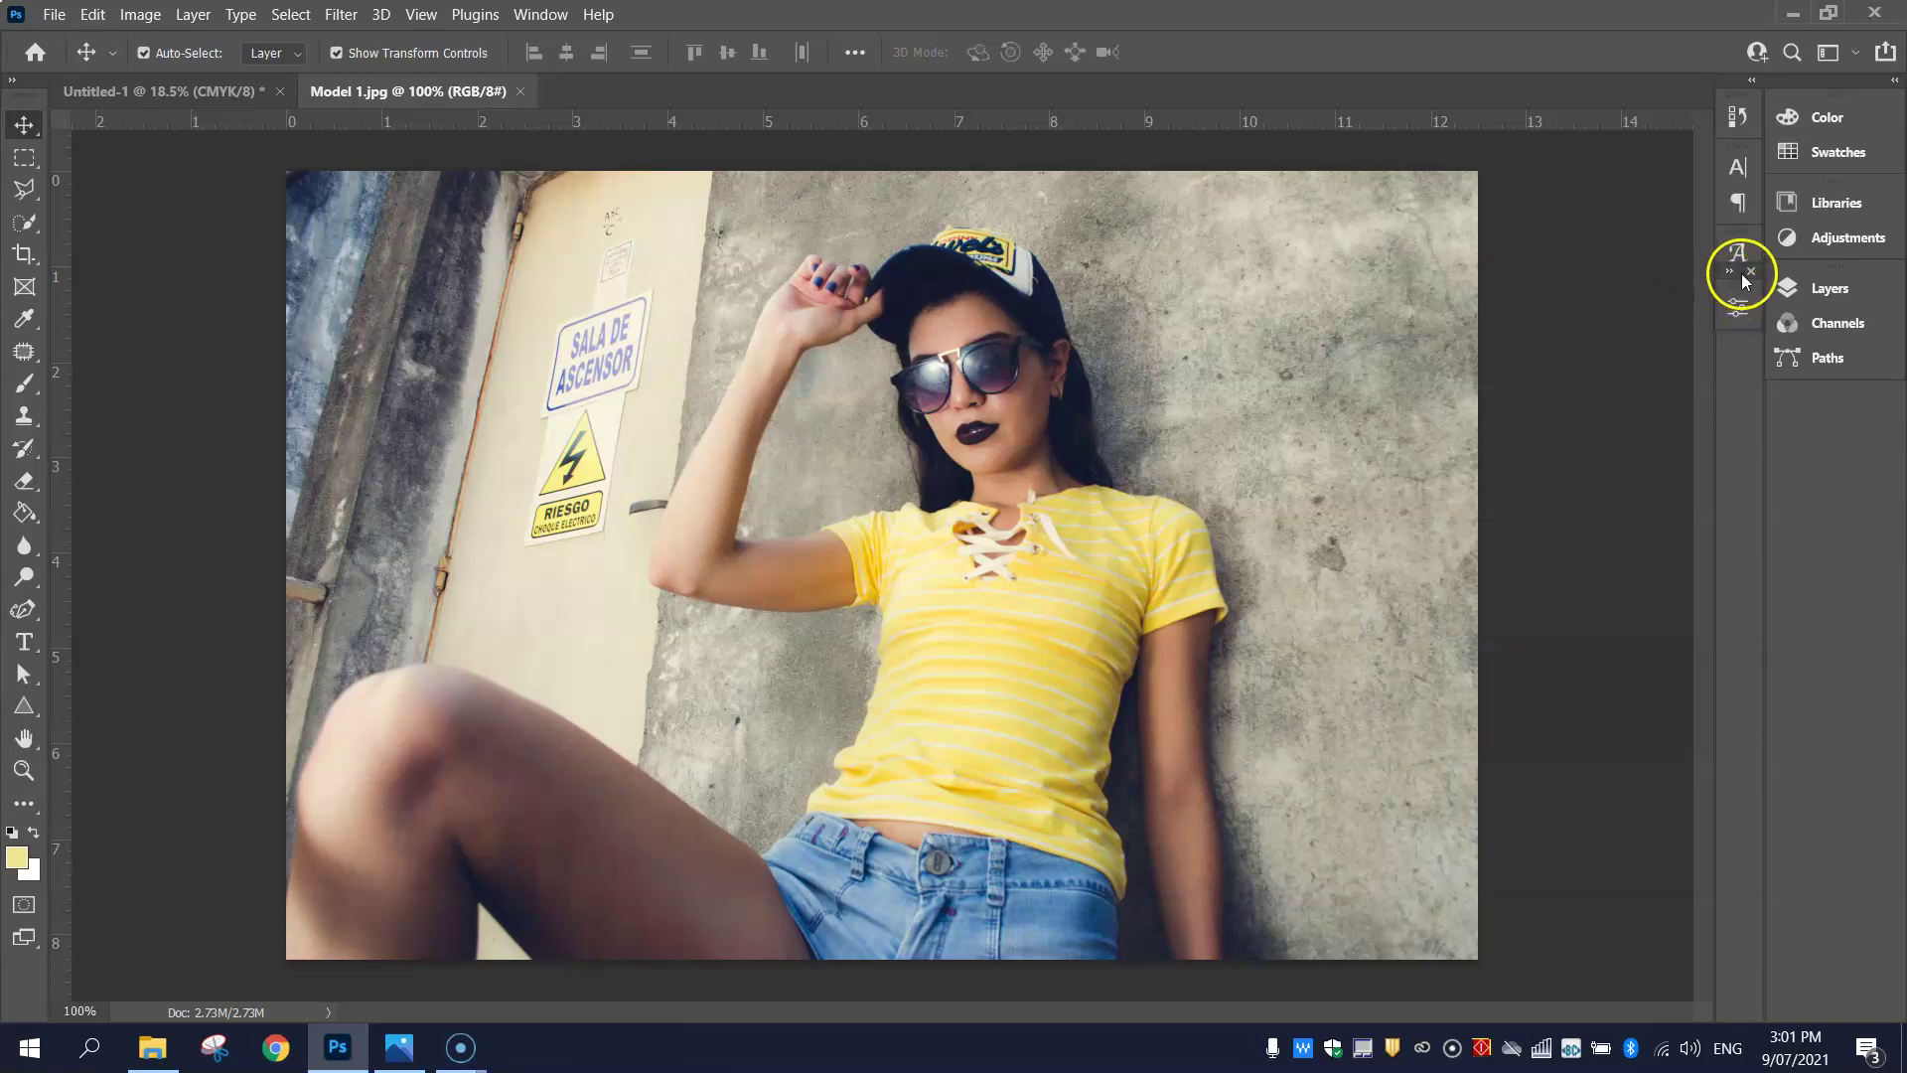
pyautogui.moveTo(1742, 284)
pyautogui.mouseDown()
pyautogui.moveTo(1730, 428)
pyautogui.moveTo(1738, 316)
pyautogui.mouseUp()
# - Select all of the model photo, copy it, and return to the Untitled-1 flyer
pyautogui.click(291, 14)
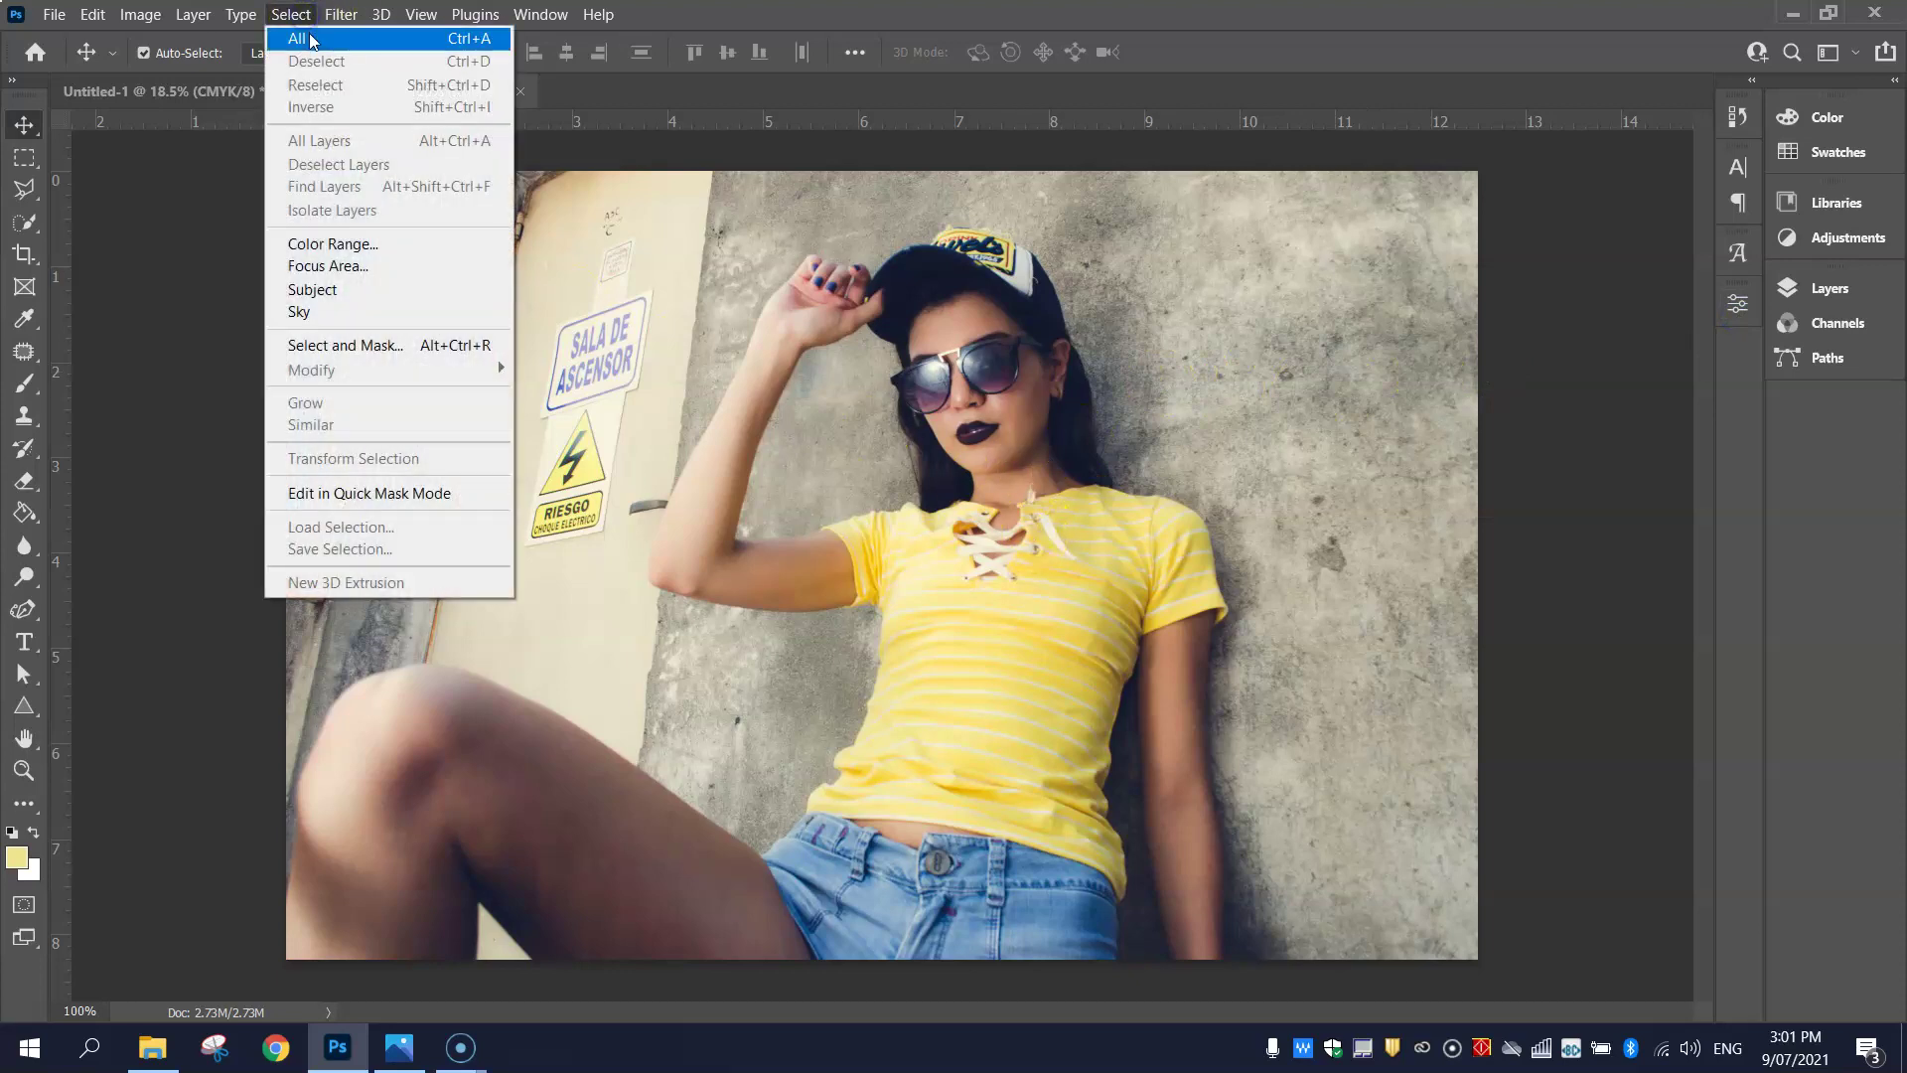
pyautogui.click(437, 38)
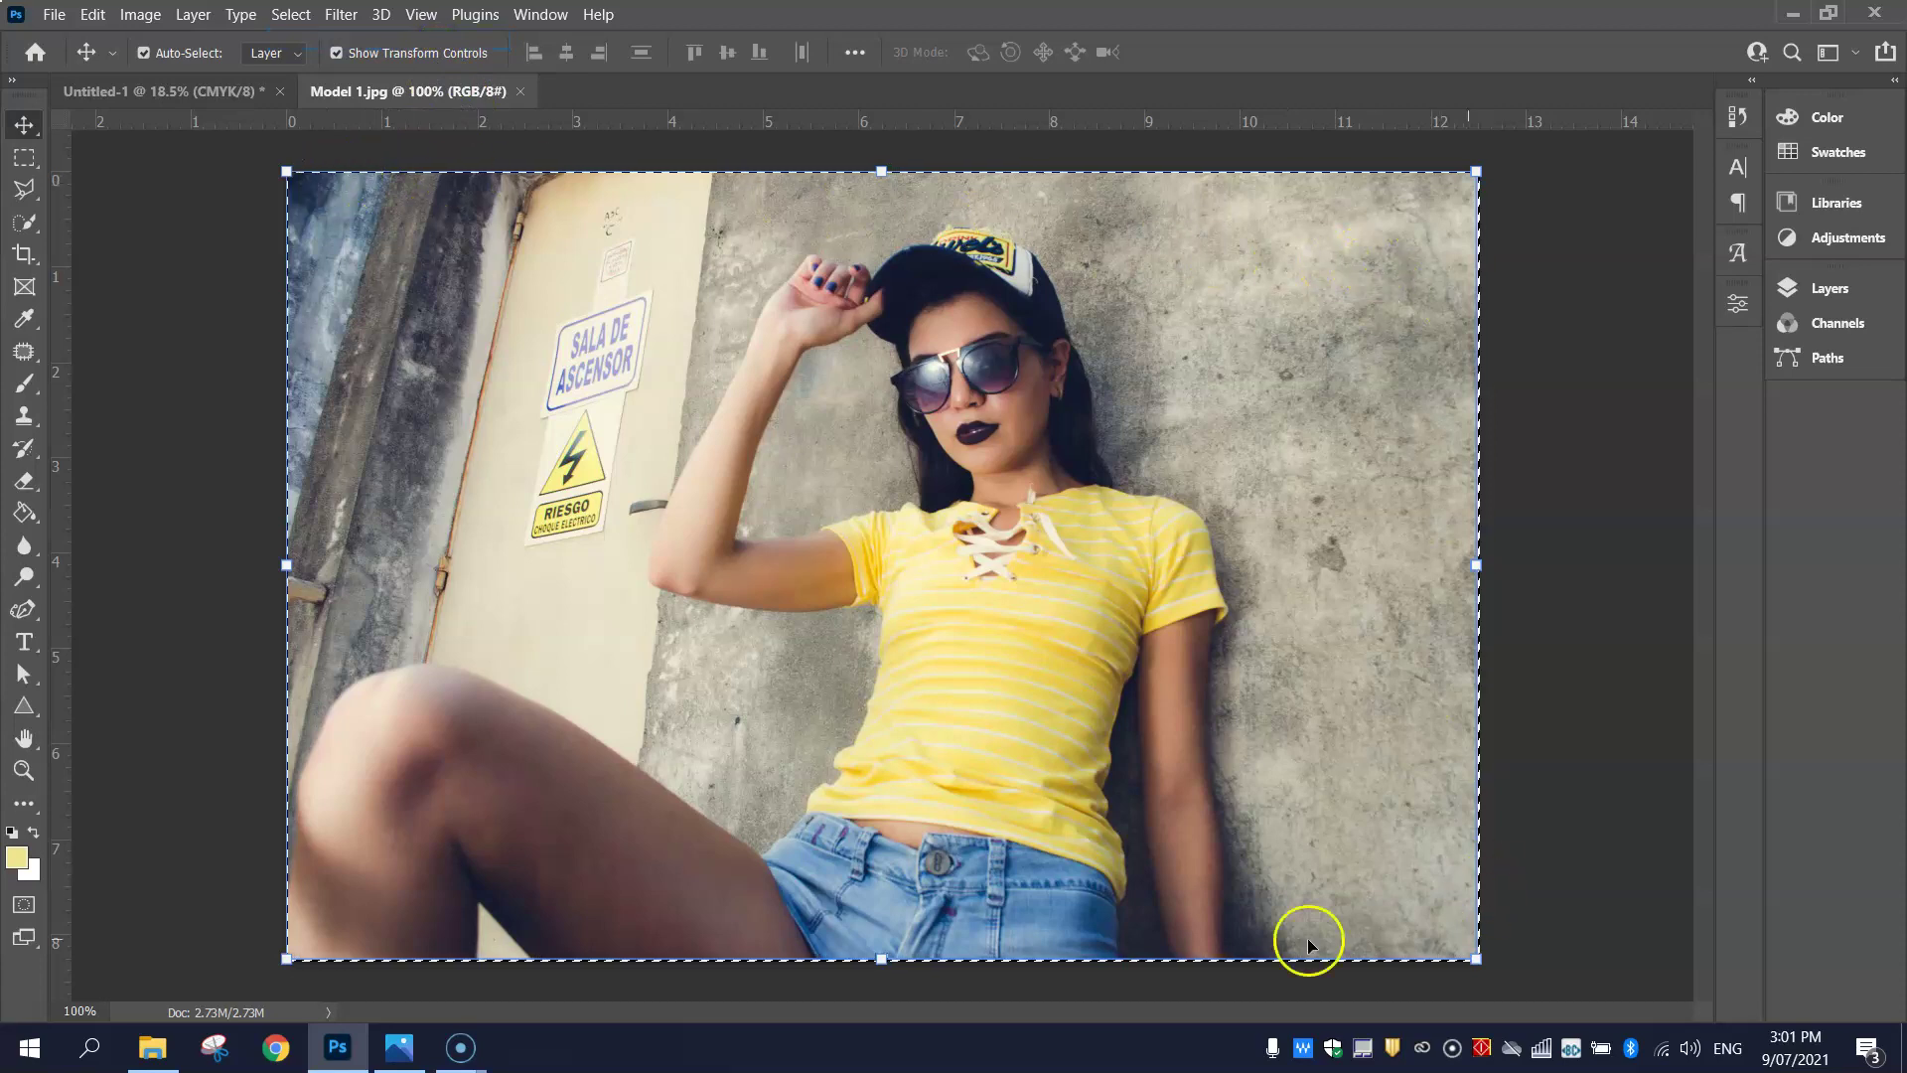
pyautogui.click(92, 14)
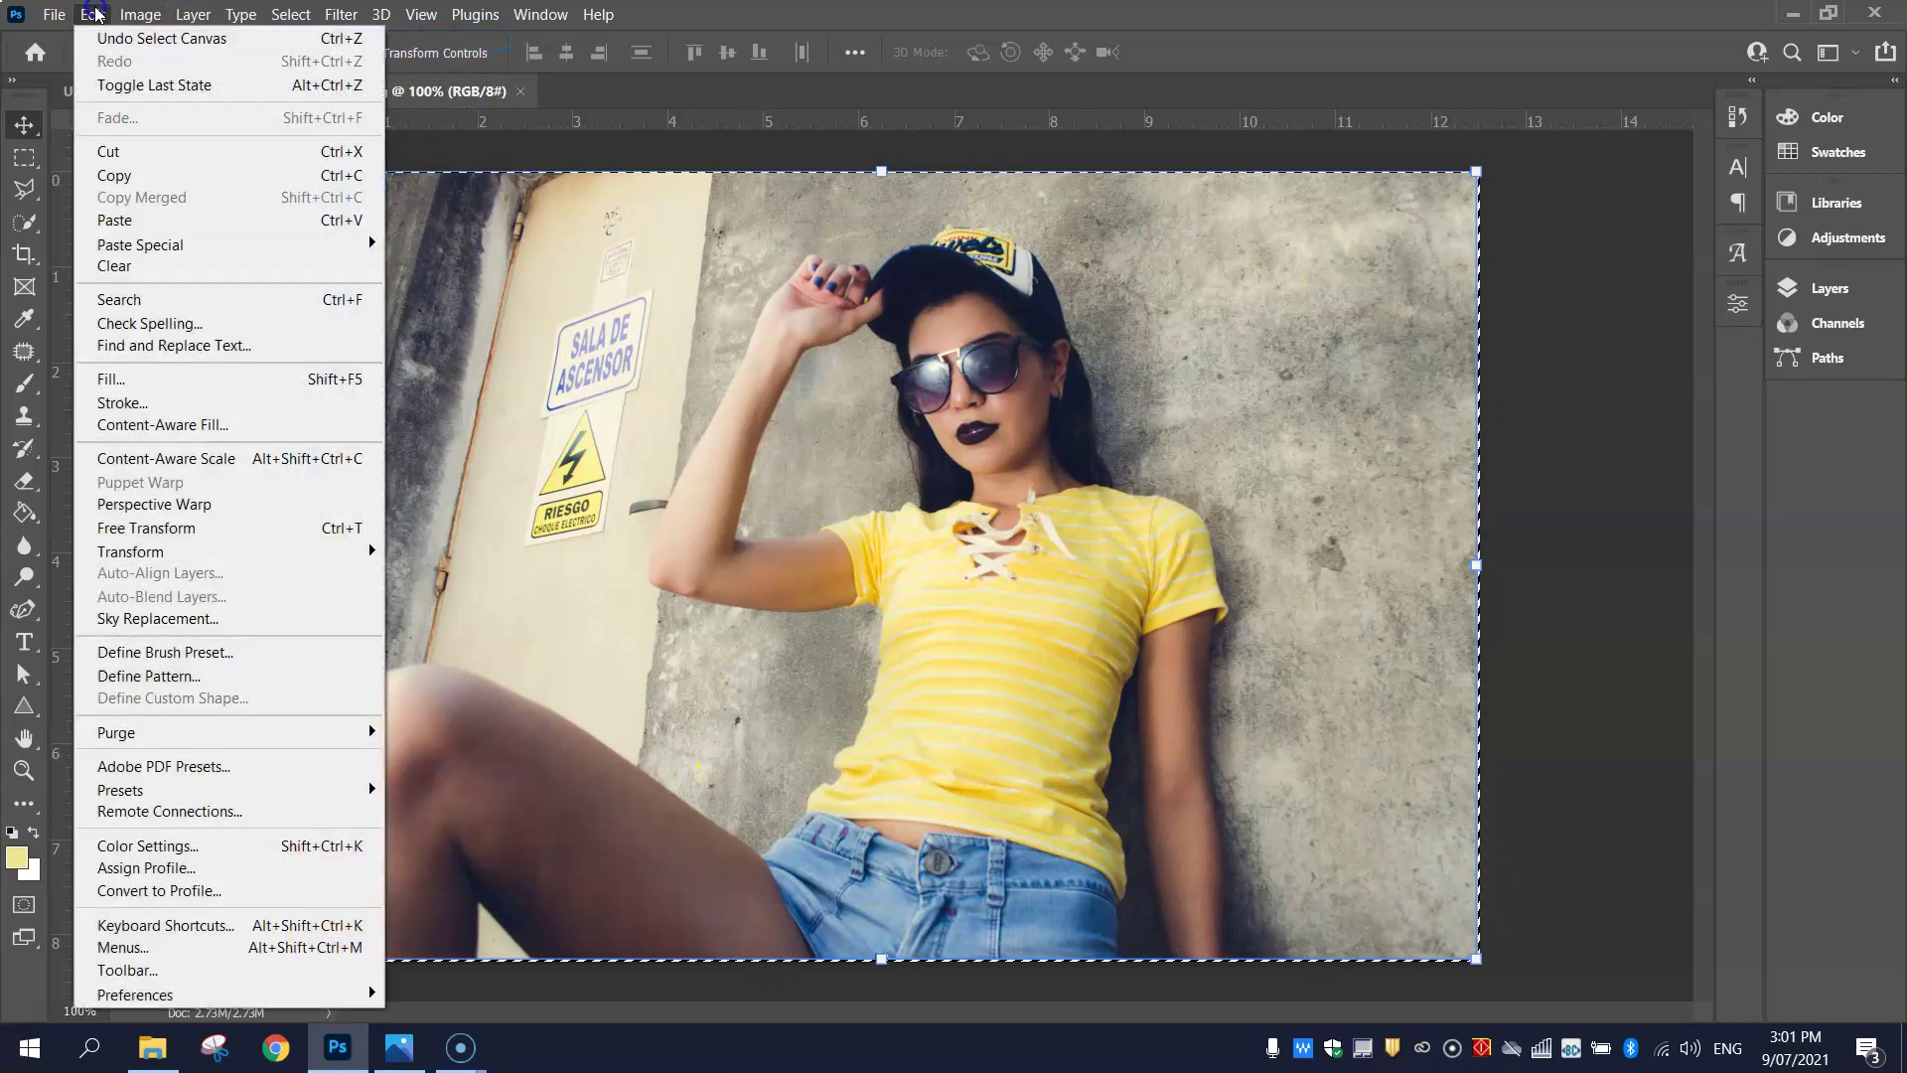
pyautogui.click(159, 175)
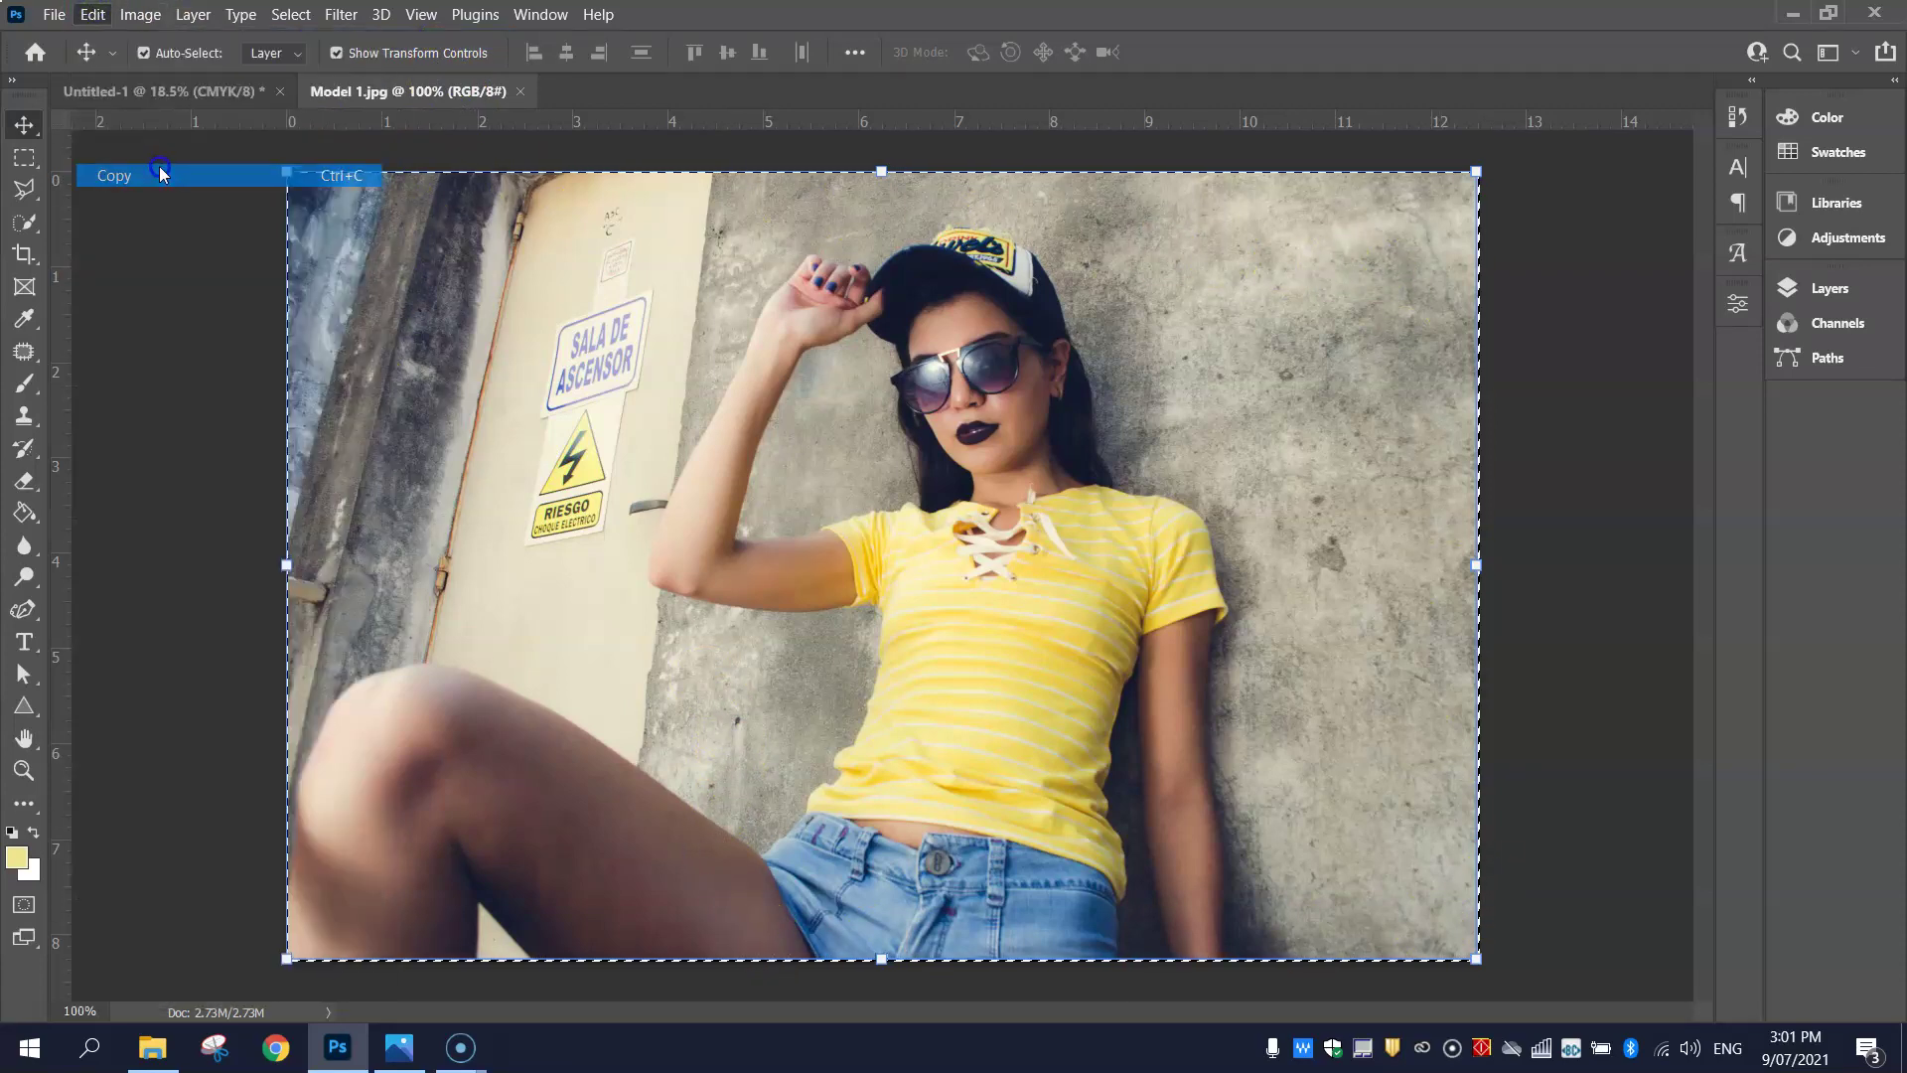
pyautogui.click(141, 90)
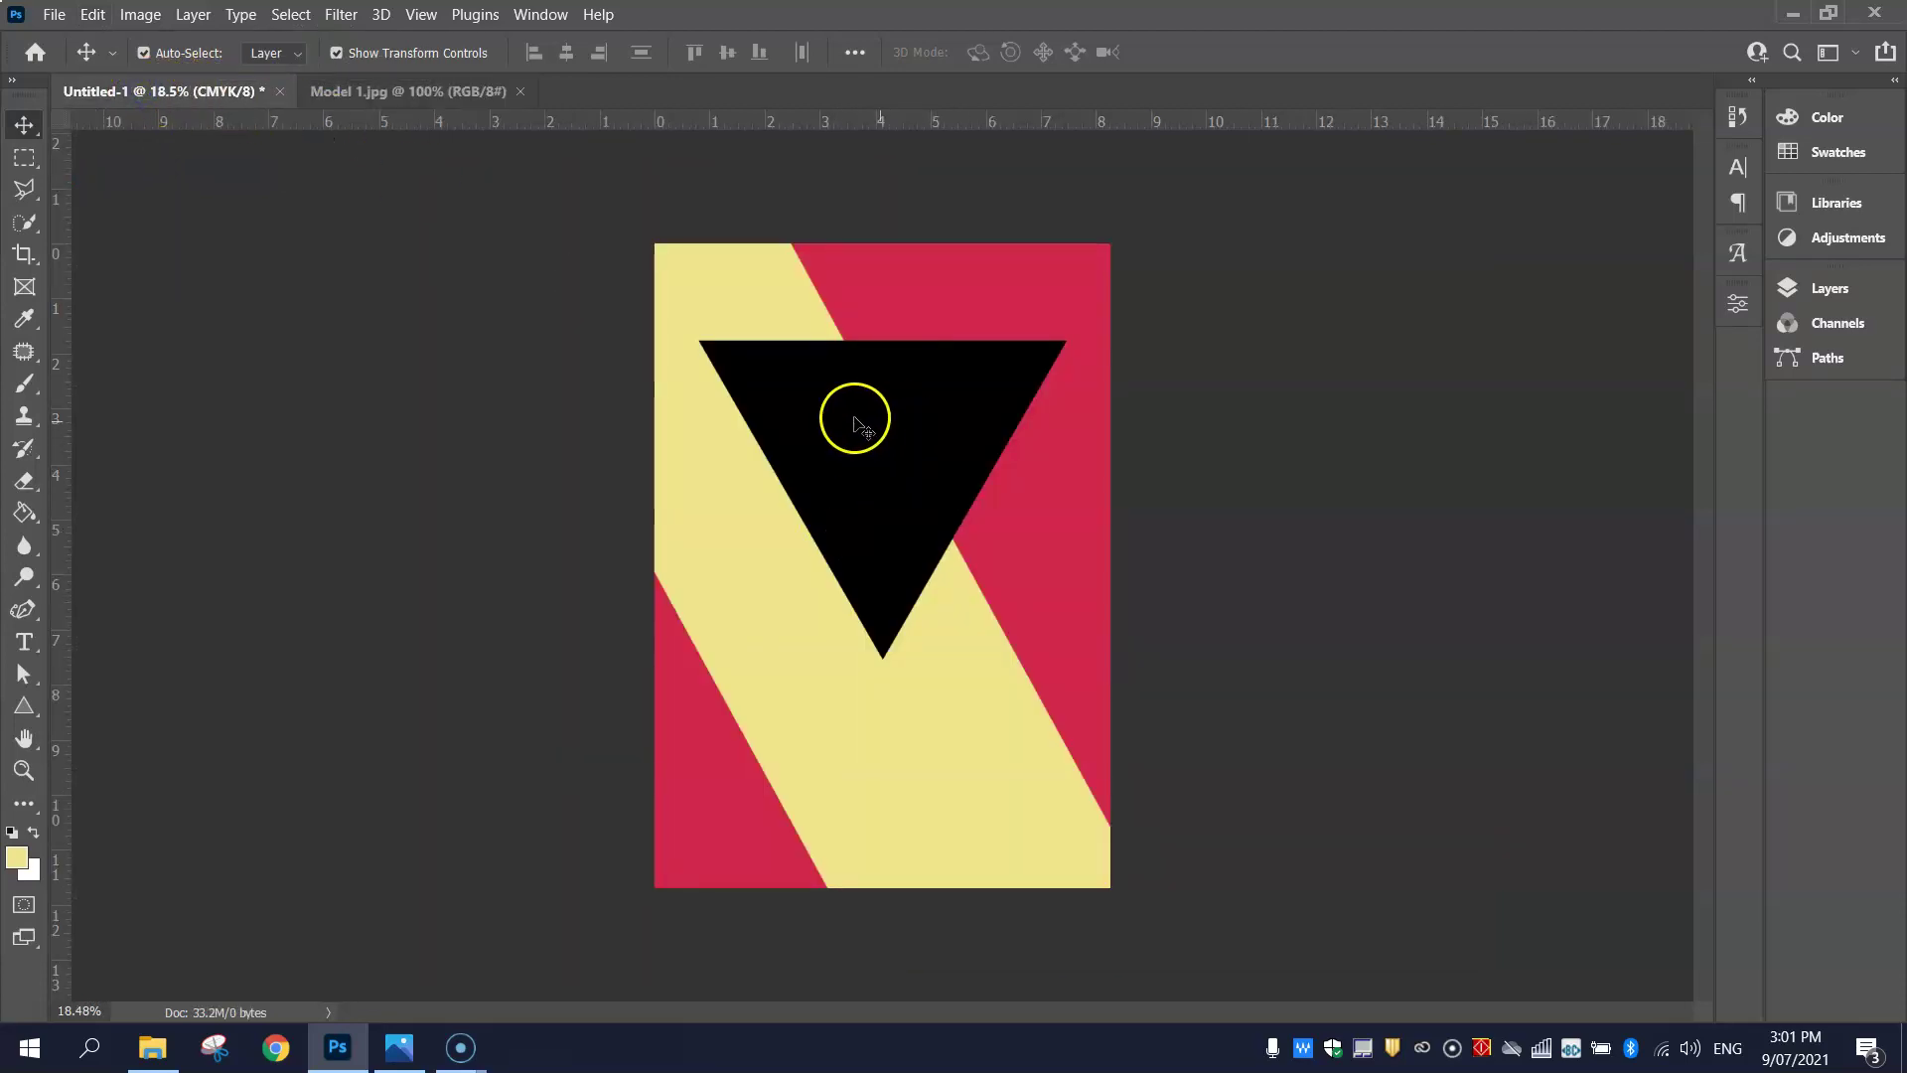
# - Load the Triangle 1 shape as a selection and paste the model photo into it
pyautogui.click(1834, 288)
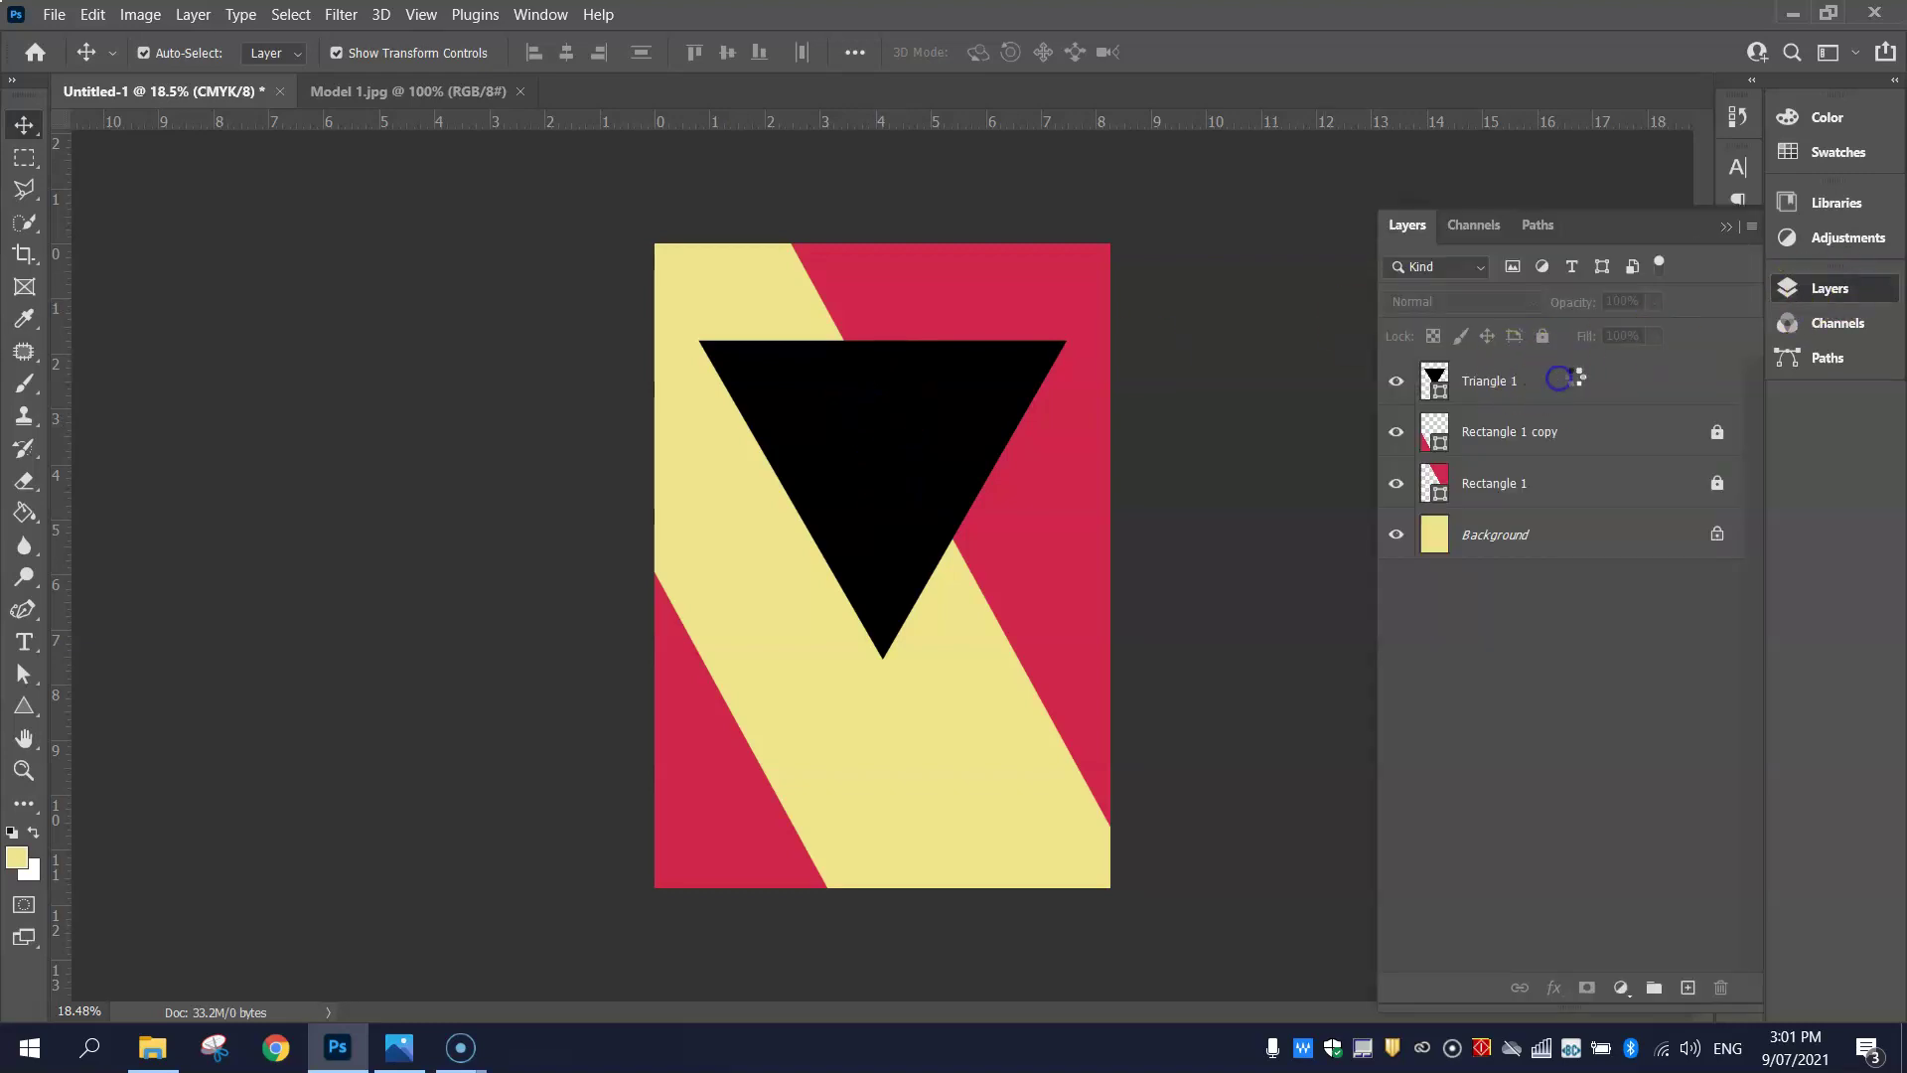
pyautogui.click(1512, 388)
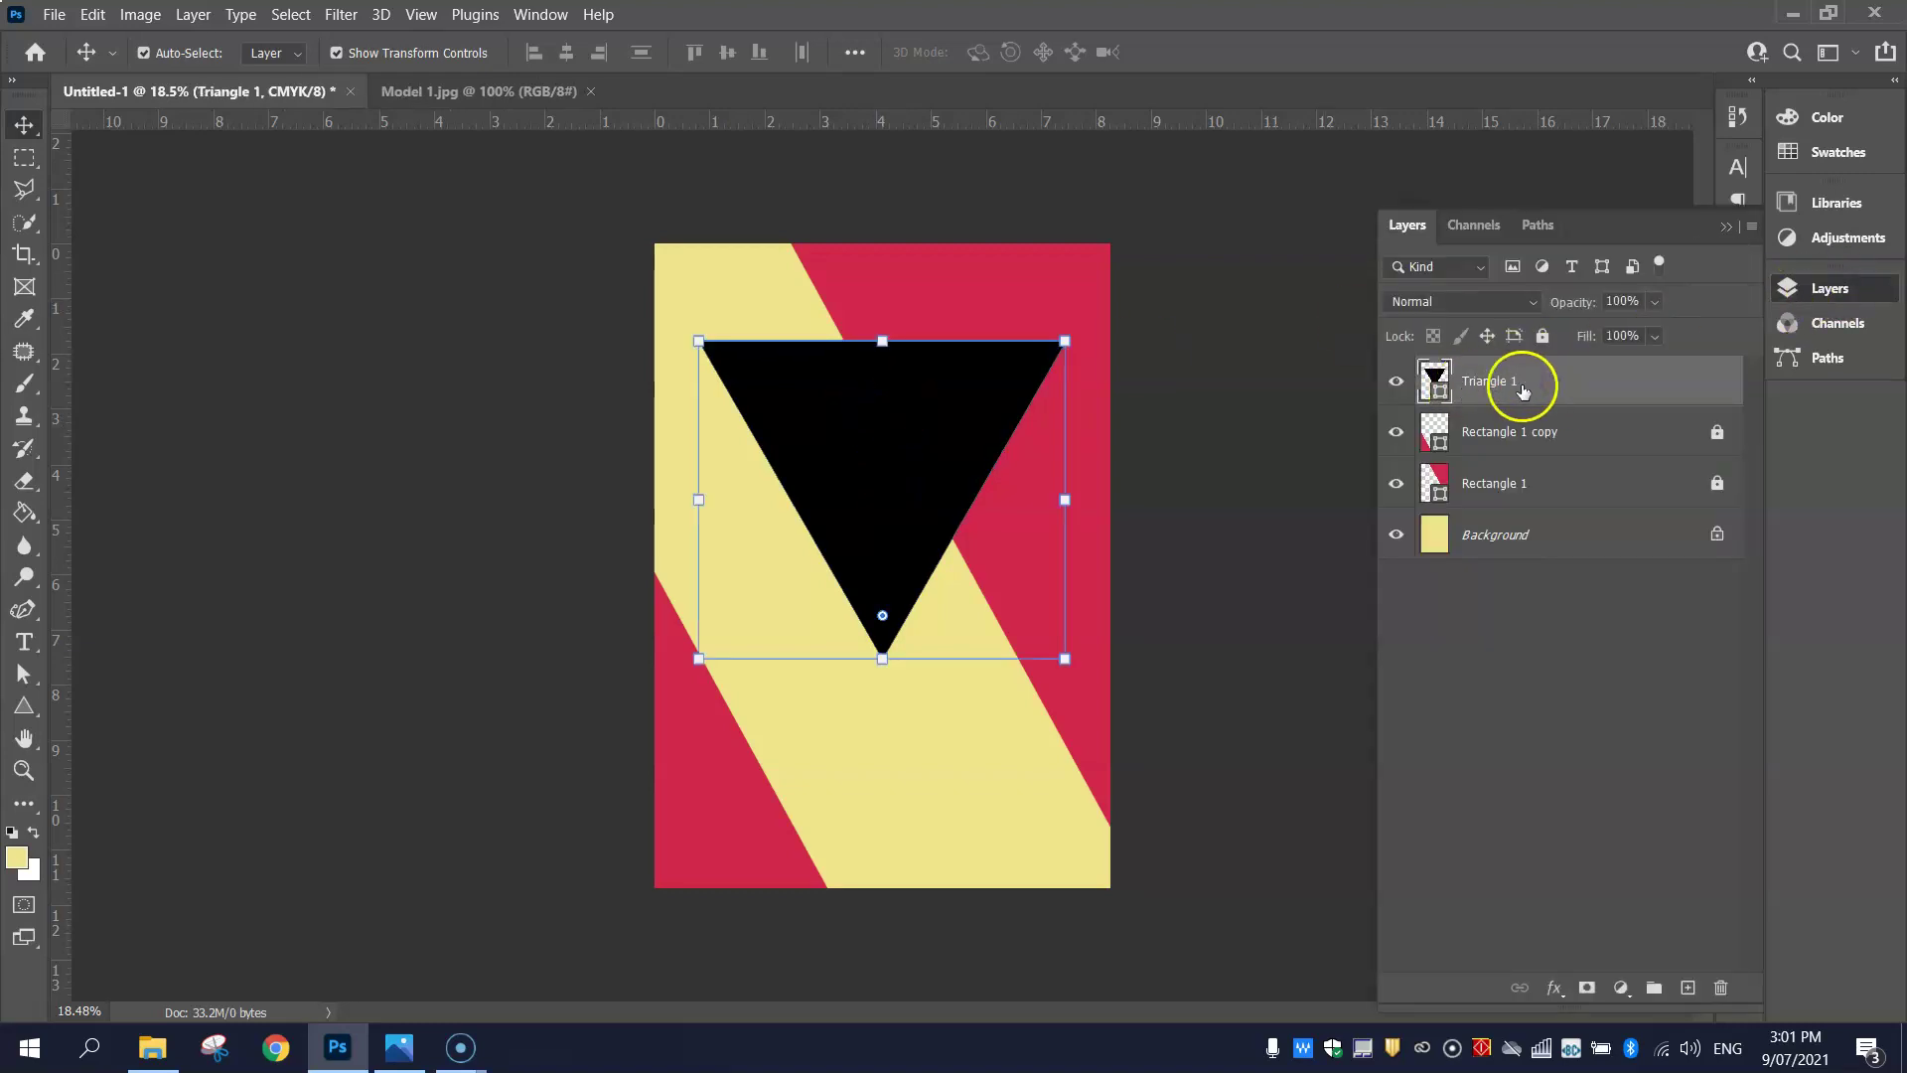
pyautogui.press('ctrl')
pyautogui.keyDown('ctrl'); pyautogui.click(1439, 380); pyautogui.keyUp('ctrl')
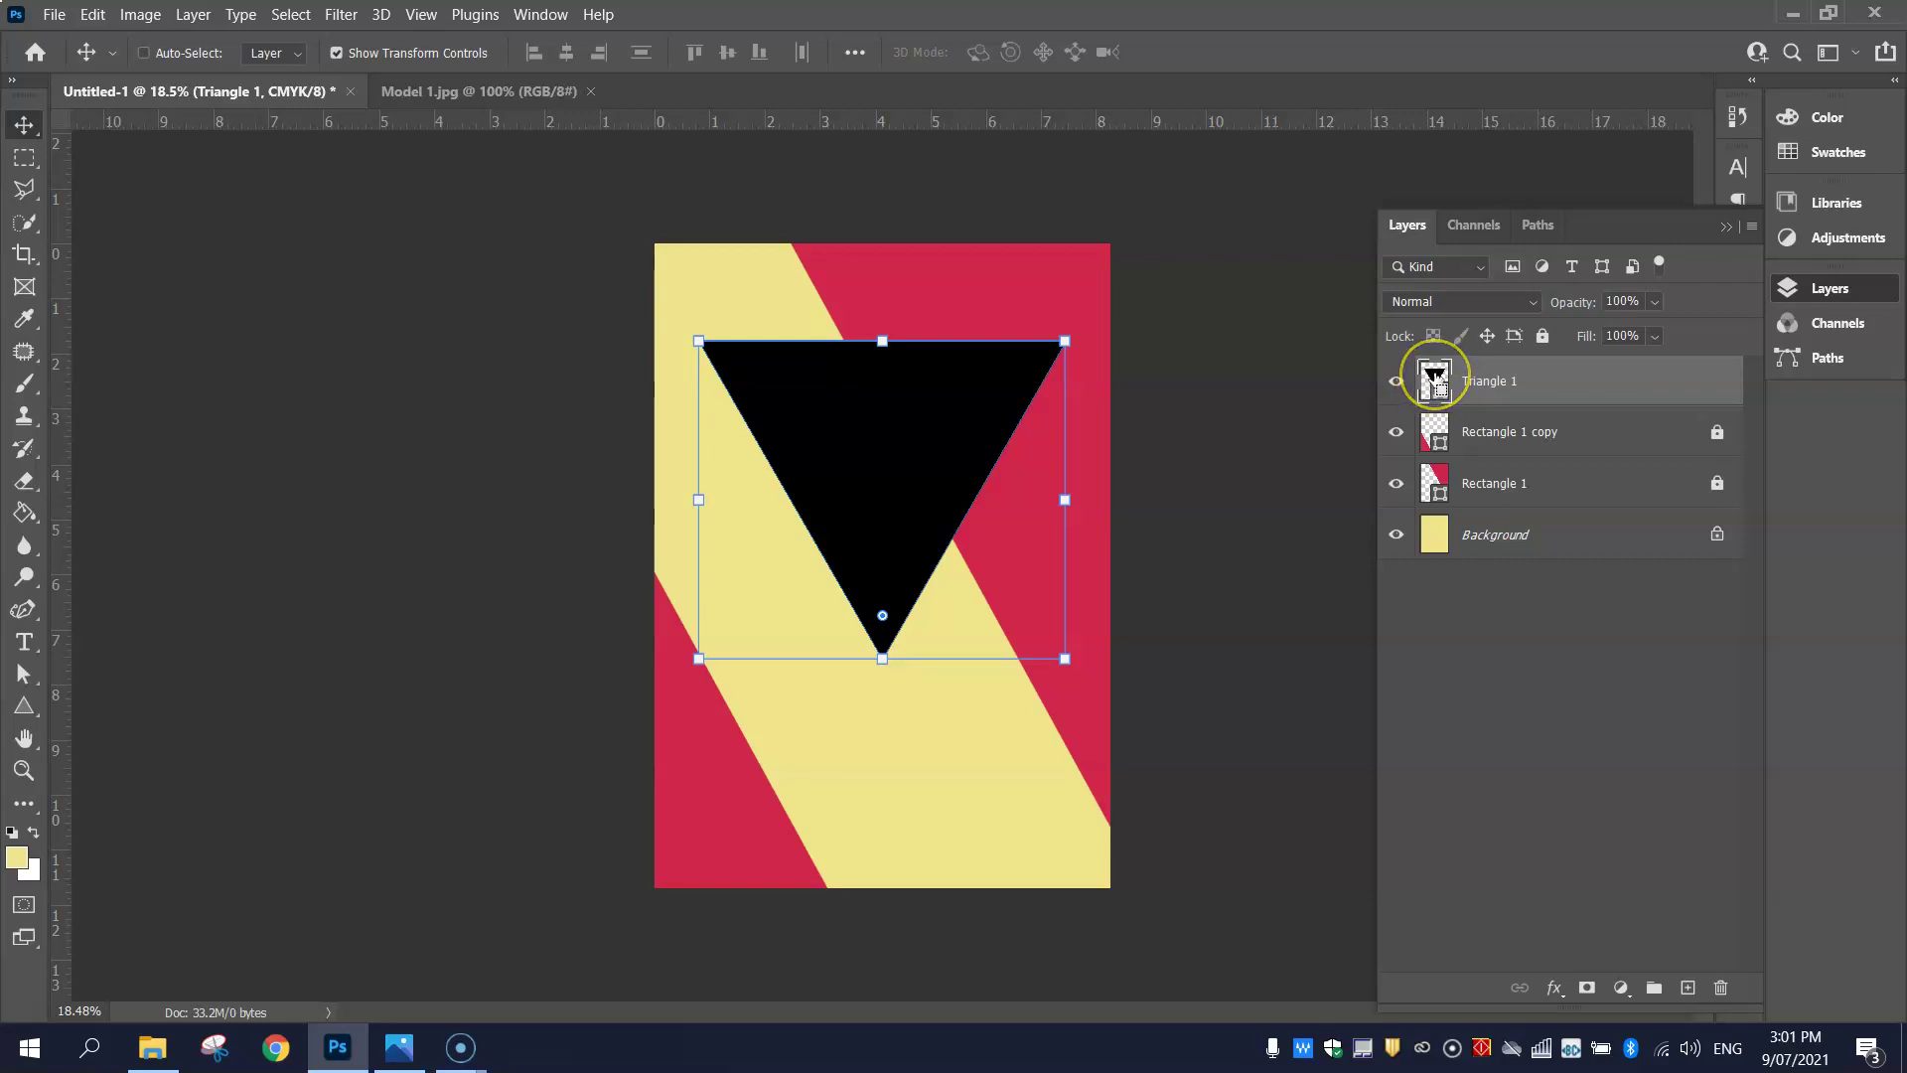
pyautogui.keyDown('ctrl'); pyautogui.click(1437, 378); pyautogui.keyUp('ctrl')
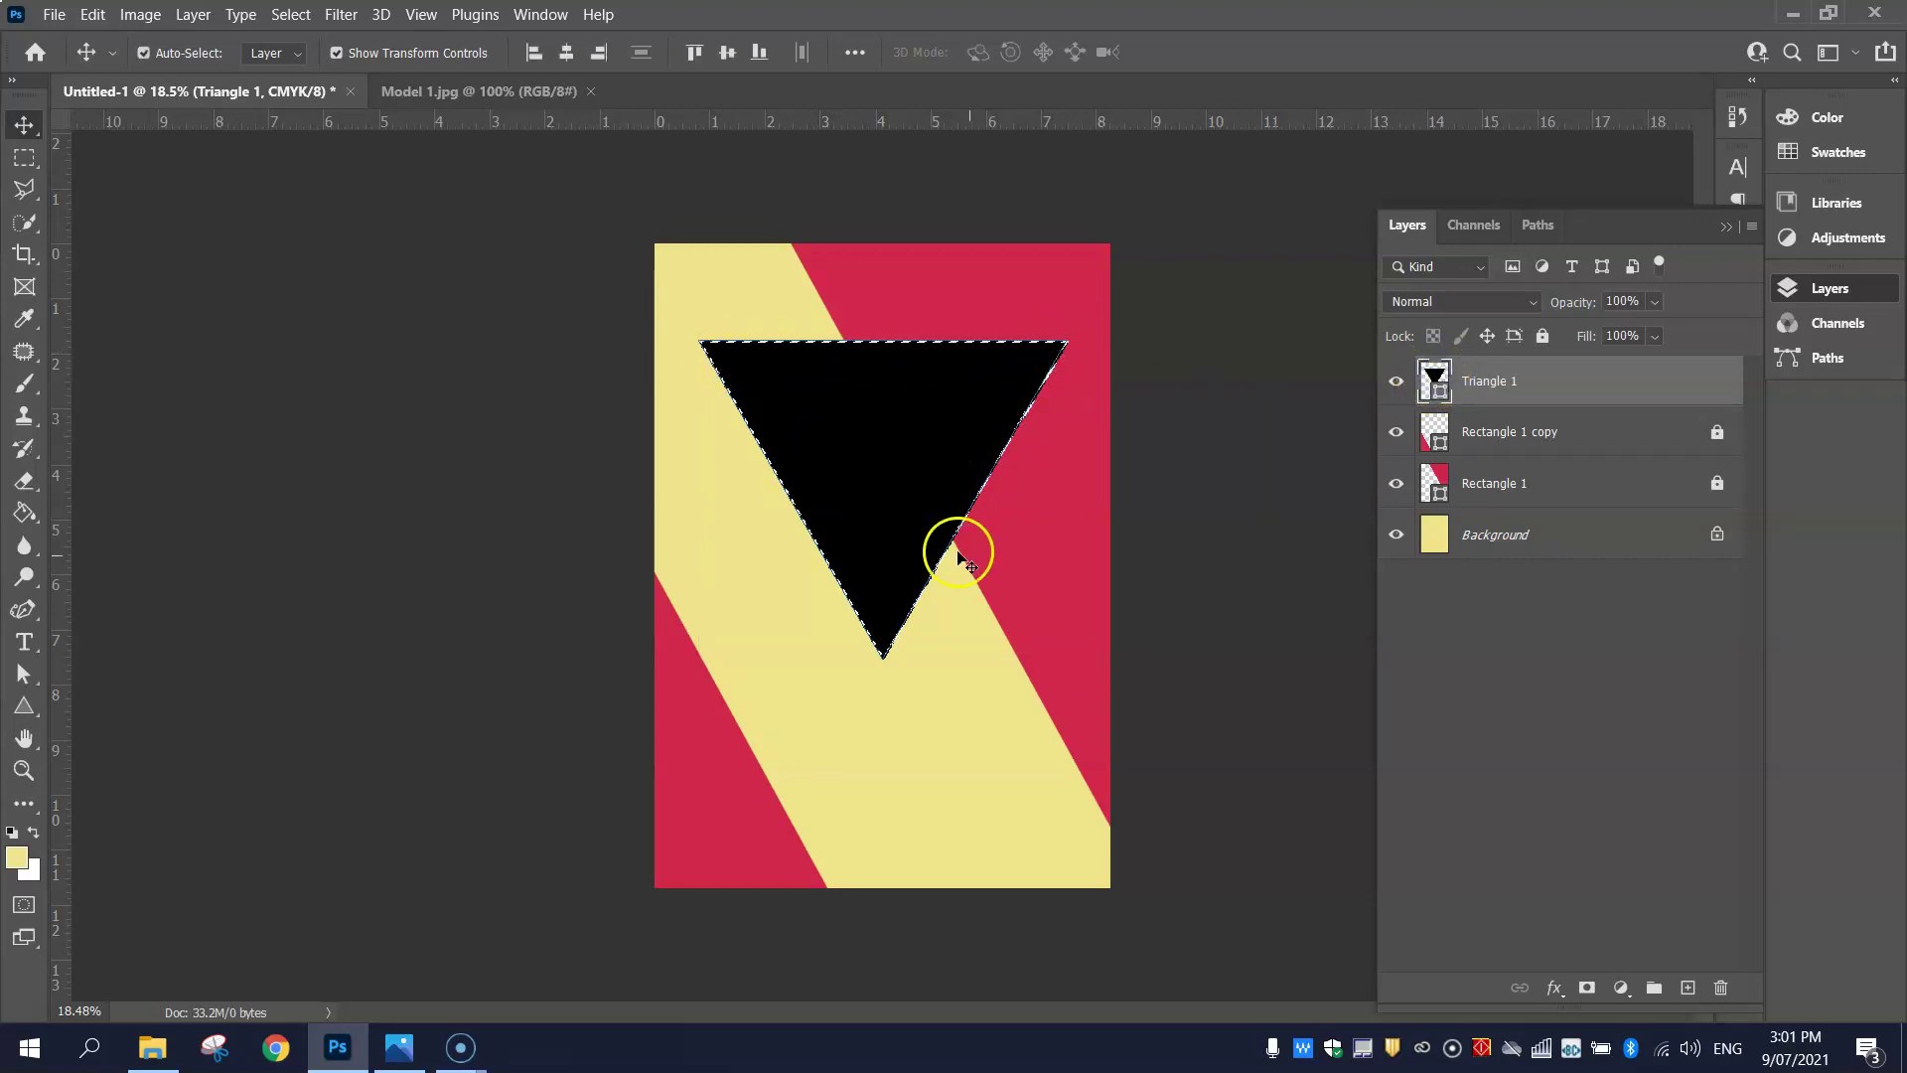
pyautogui.press('ctrl')
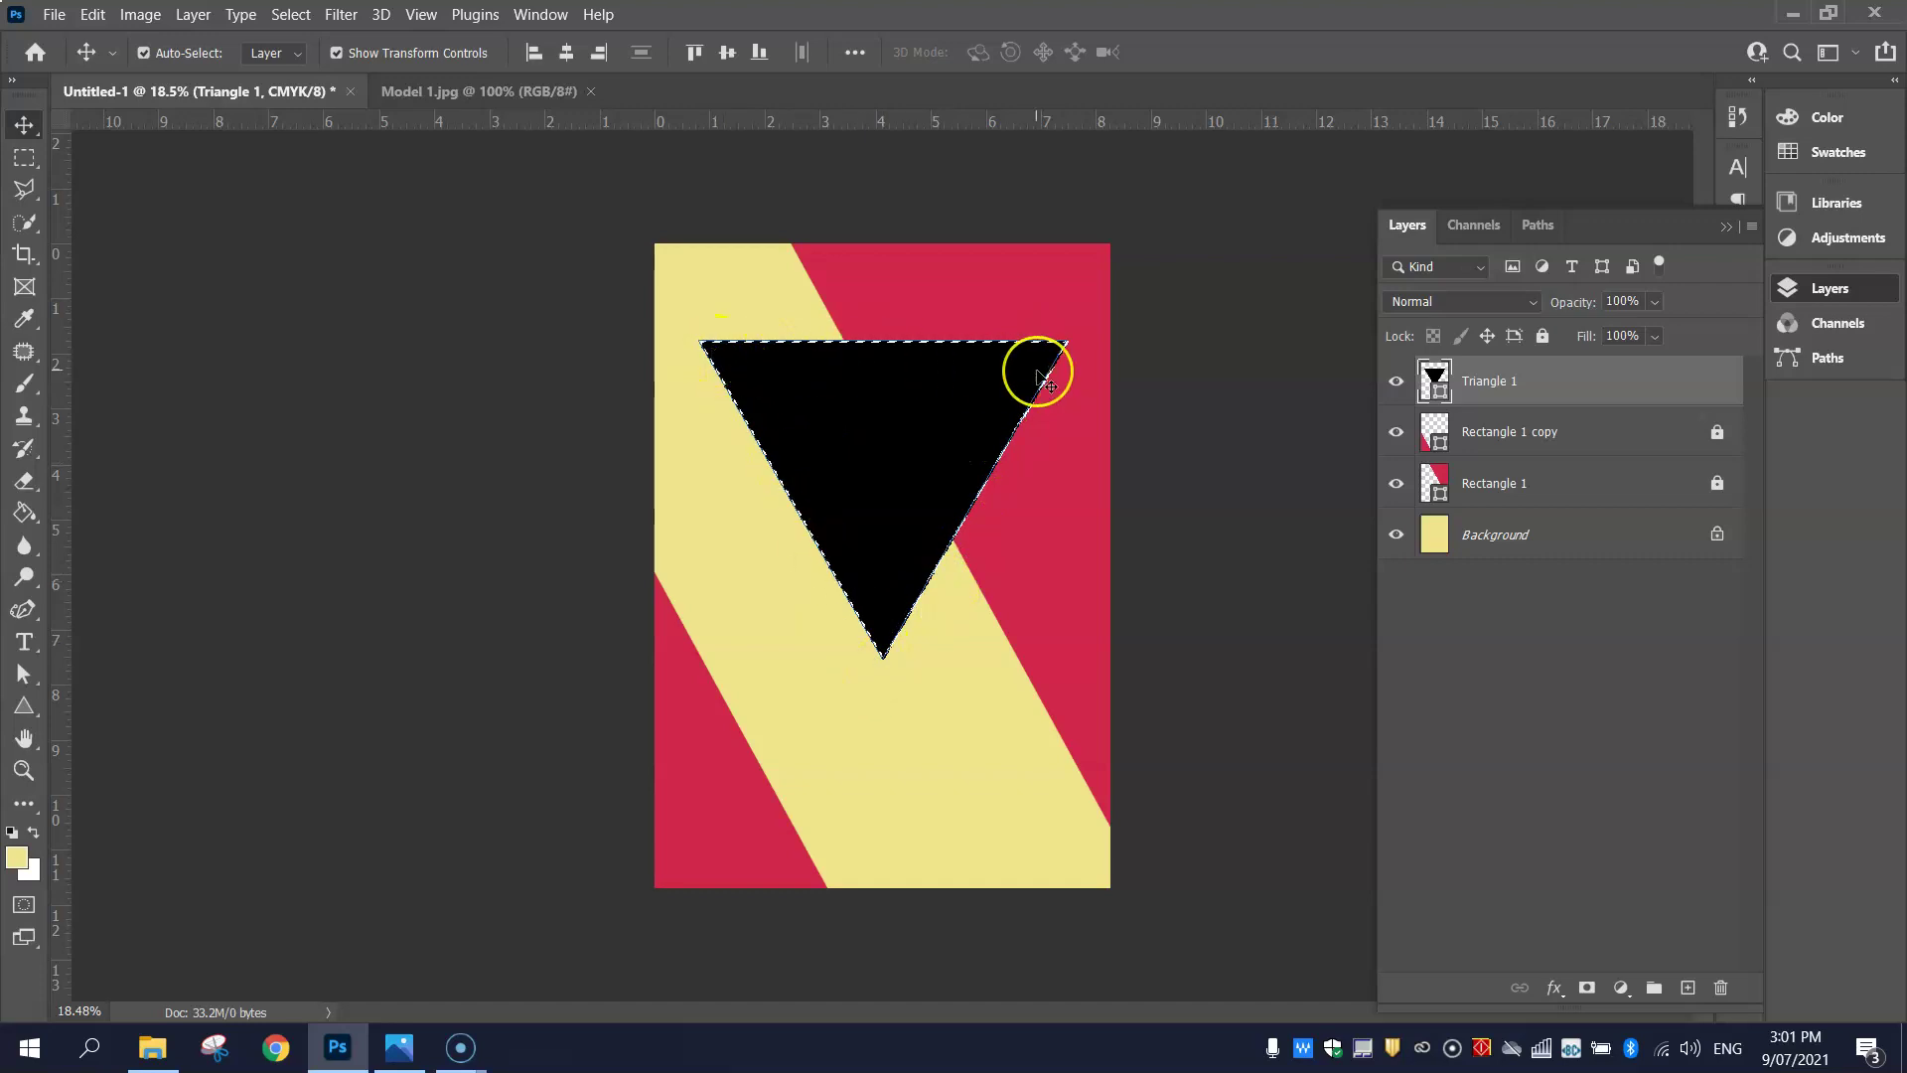
pyautogui.click(90, 15)
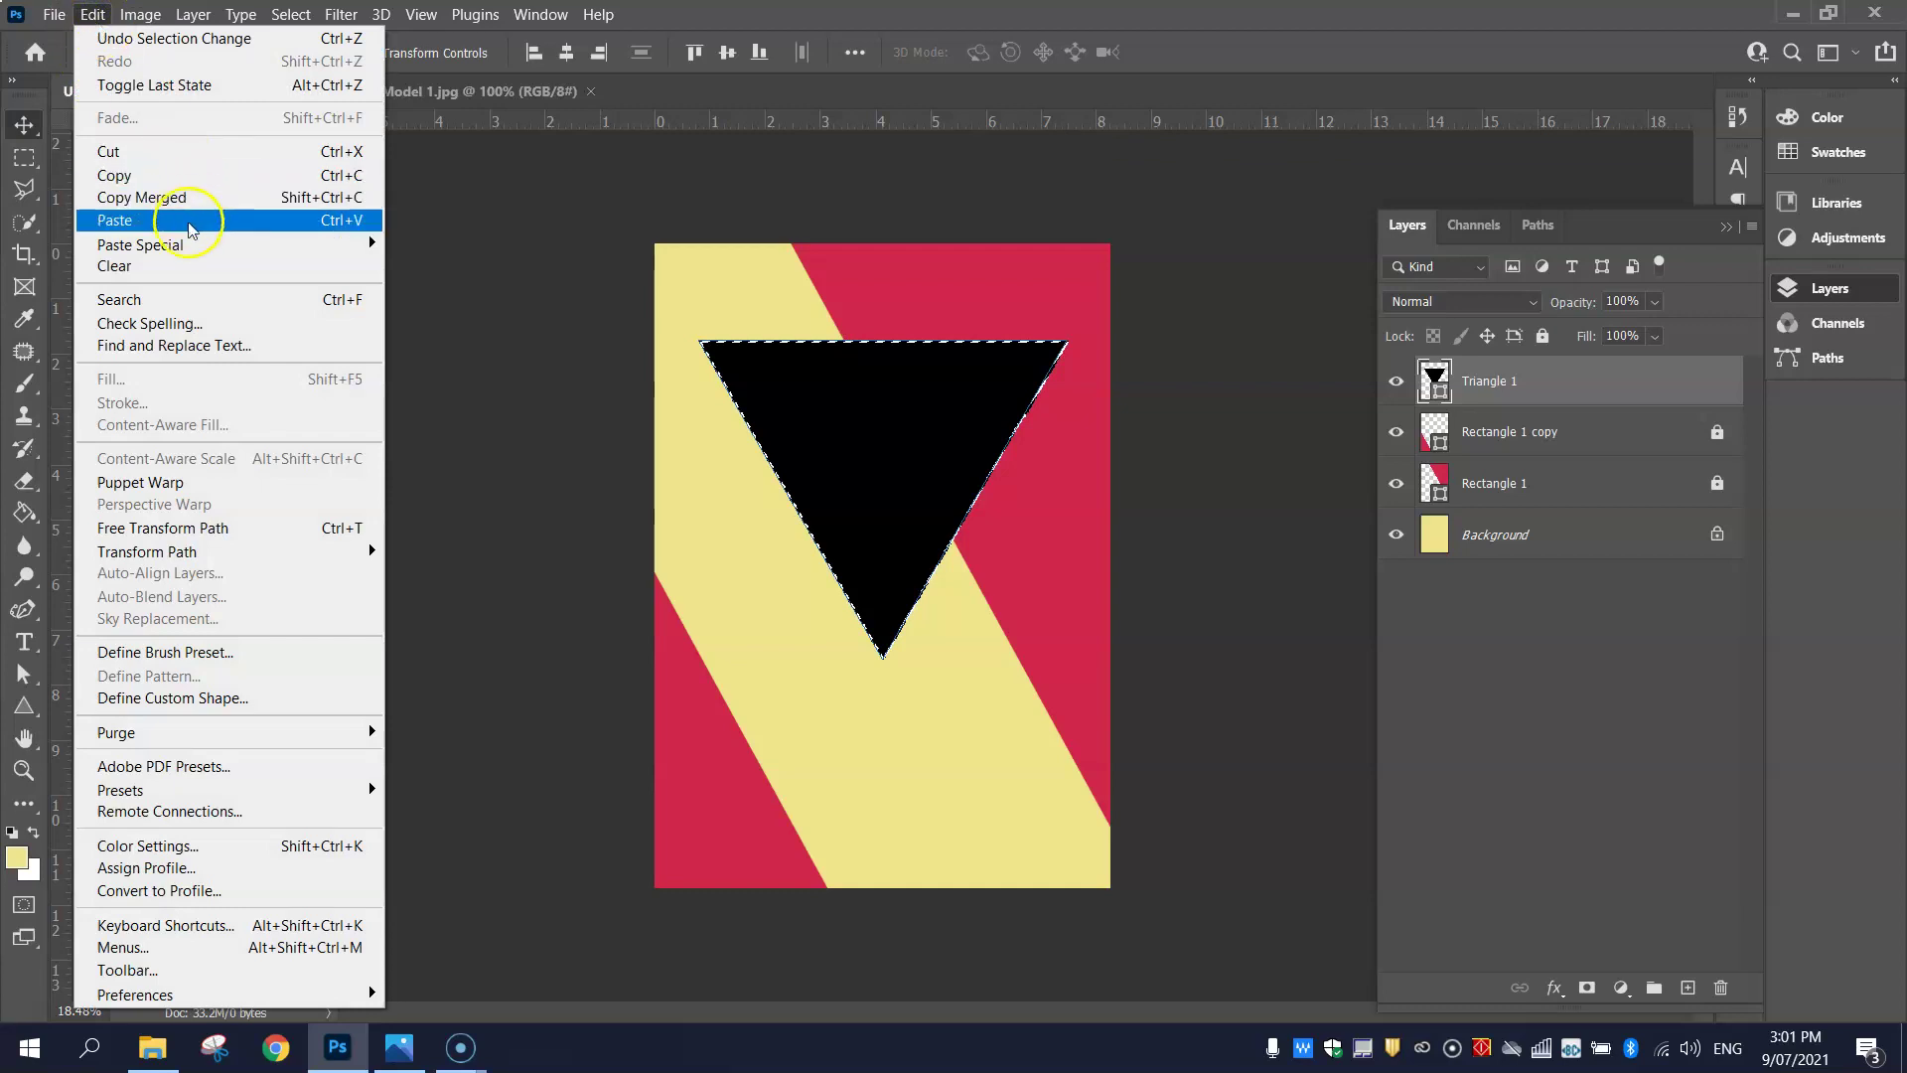
pyautogui.moveTo(193, 243)
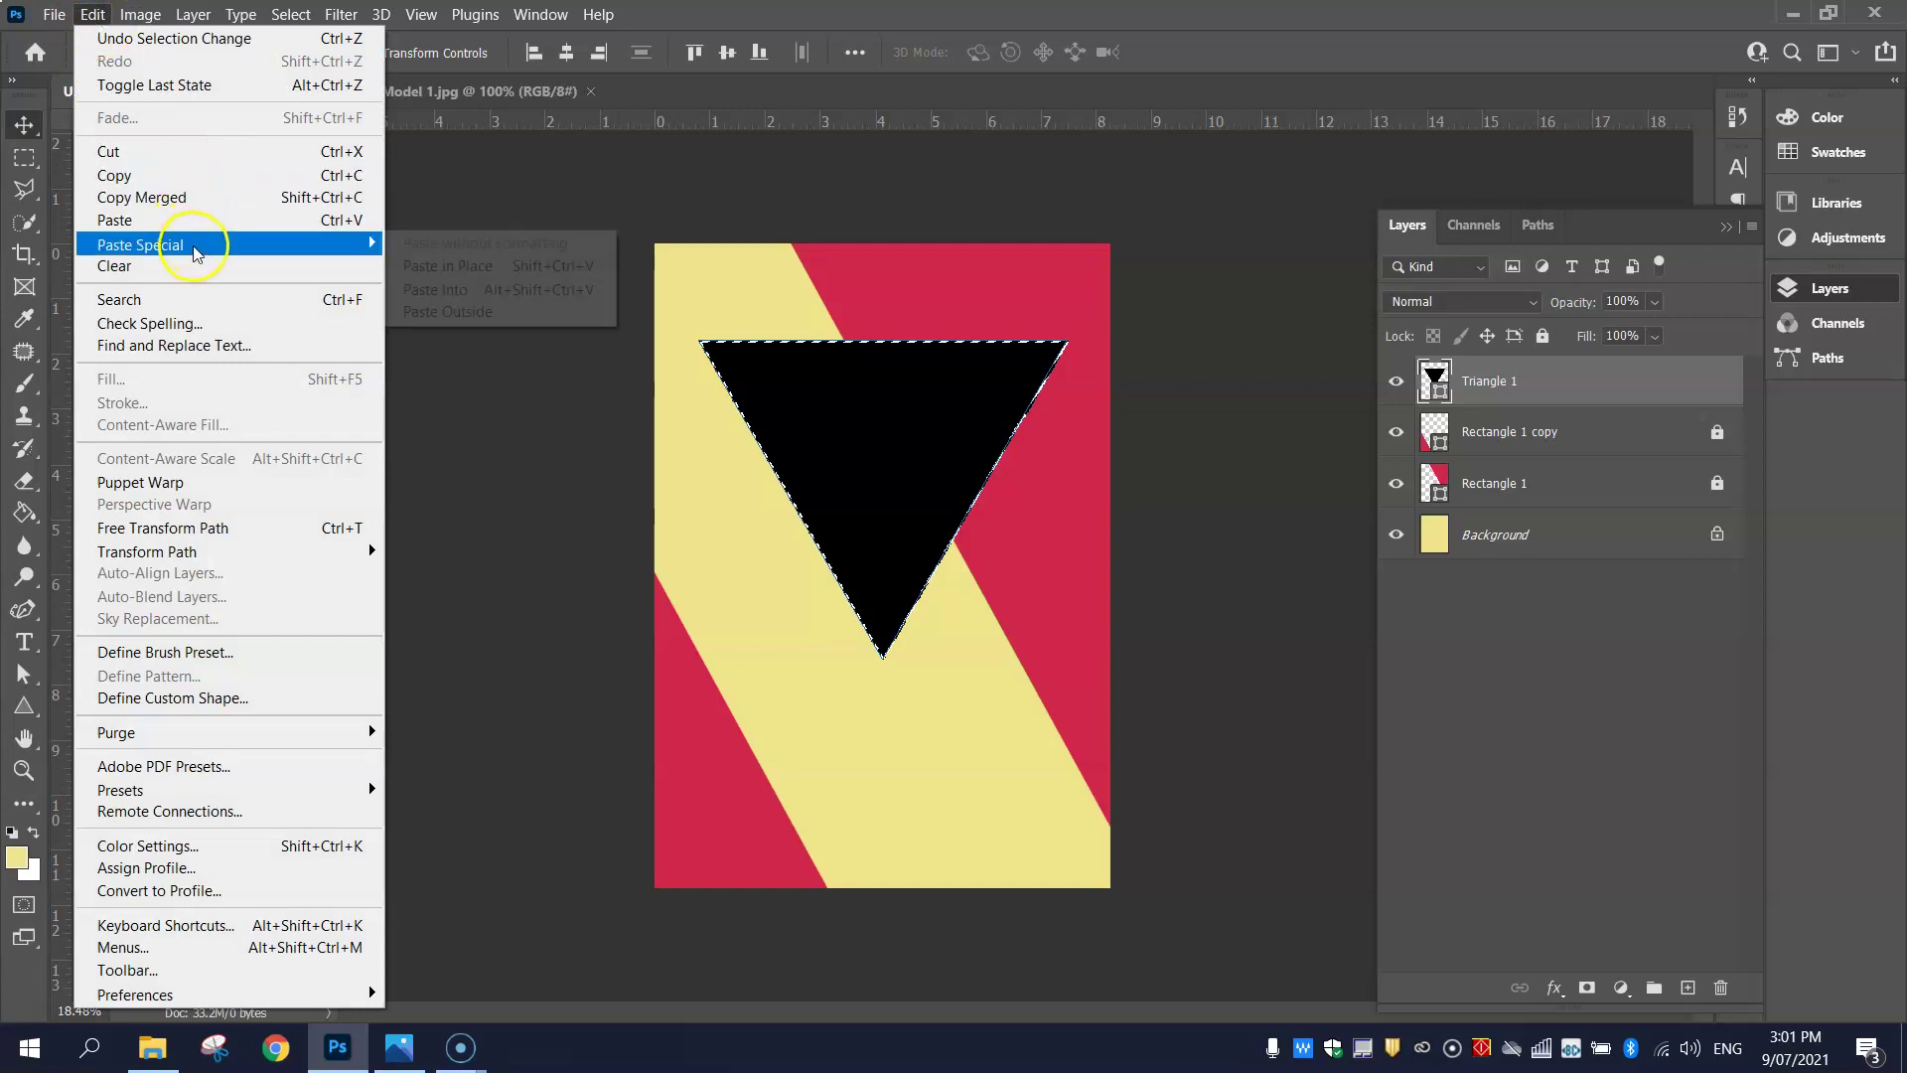
pyautogui.click(571, 292)
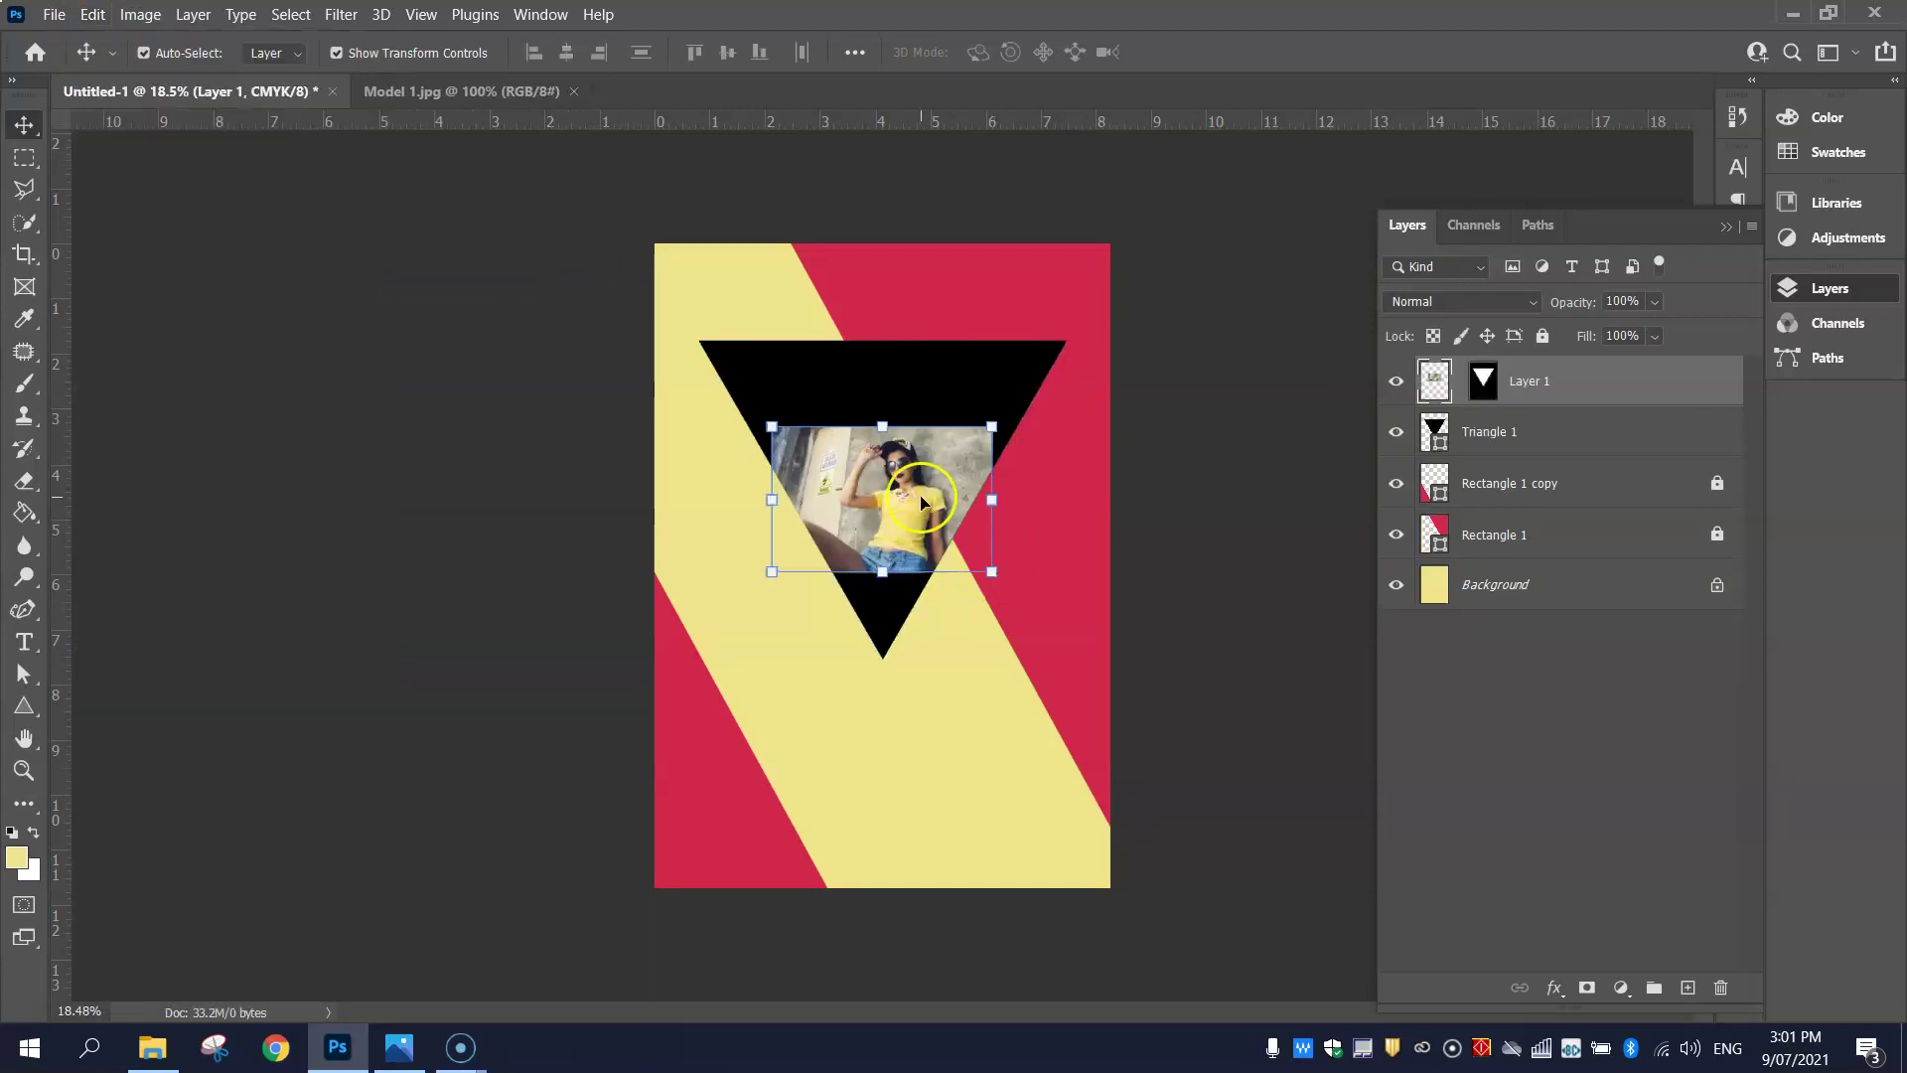
# - Enlarge the pasted photo to 230.17% and centre her face inside the triangle
pyautogui.moveTo(920, 557); pyautogui.dragTo(872, 438)
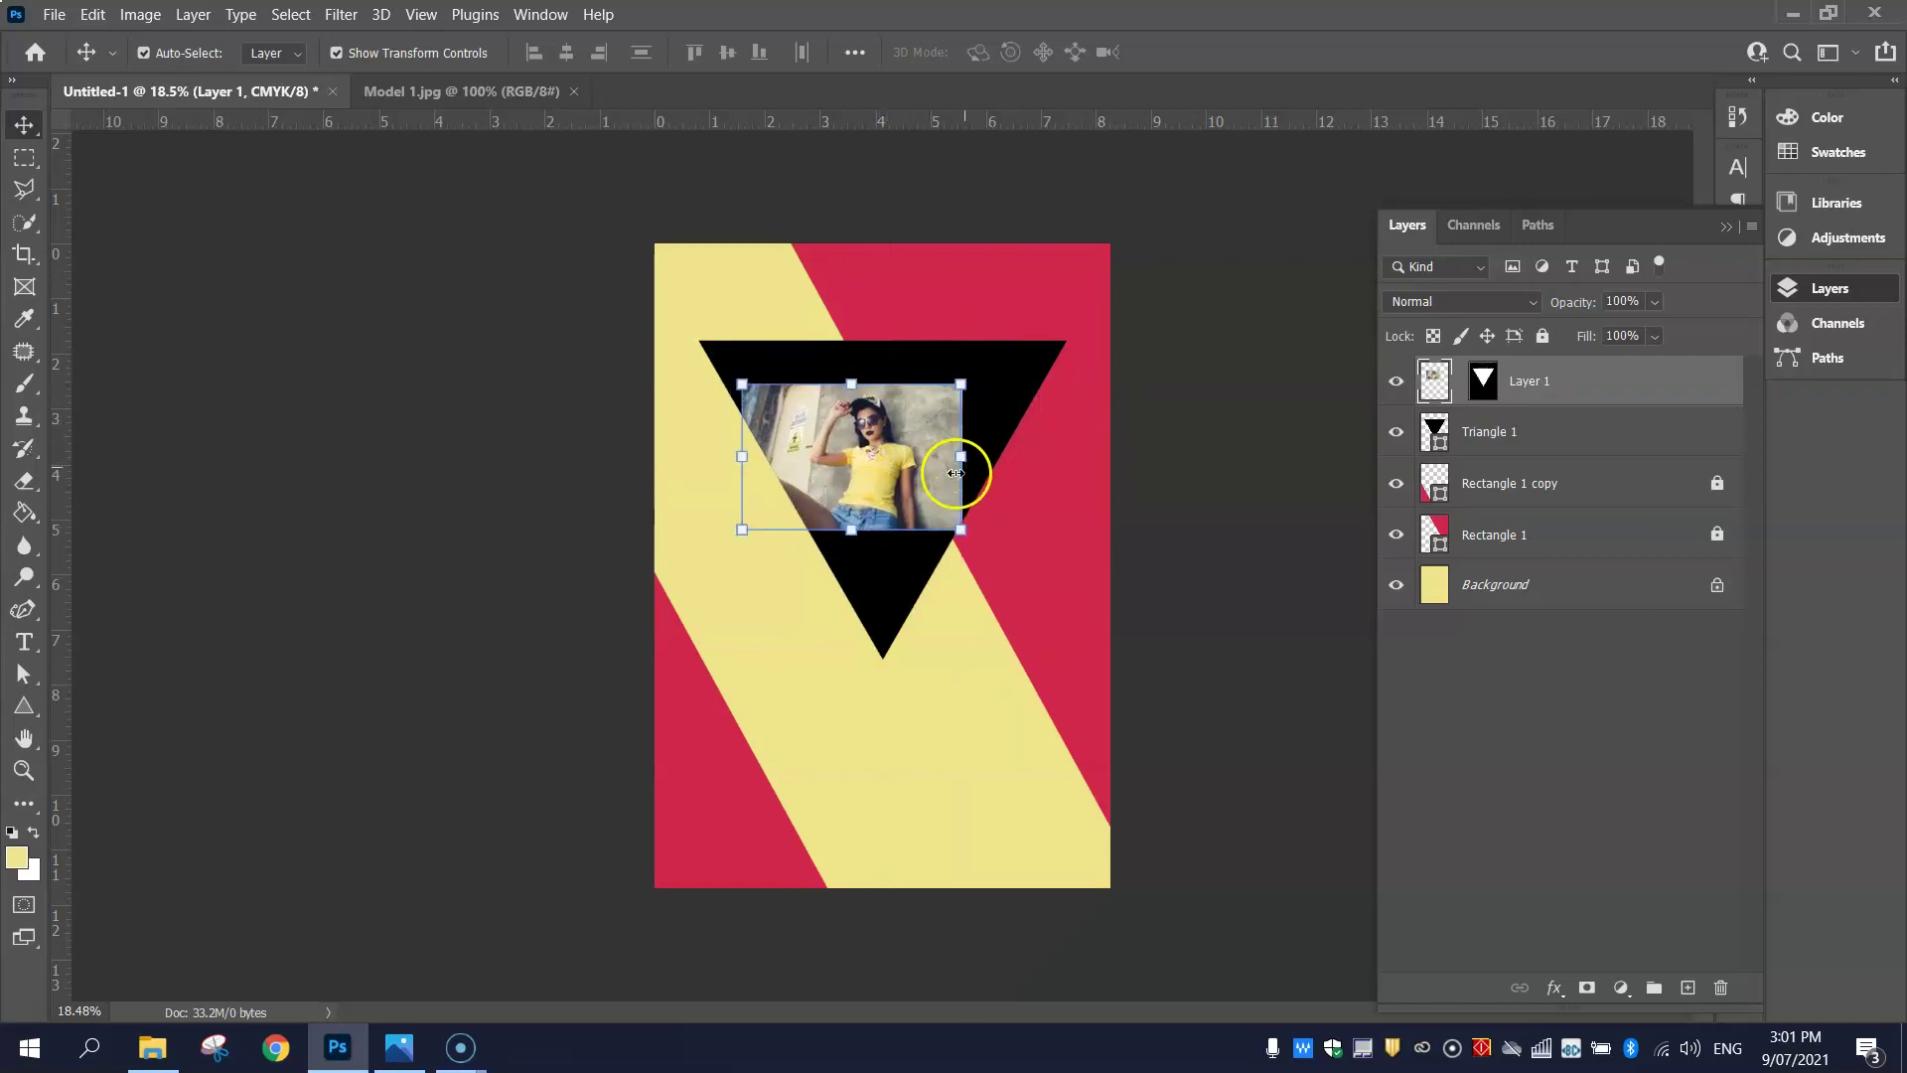
pyautogui.click(853, 530)
pyautogui.moveTo(961, 530); pyautogui.dragTo(1236, 730)
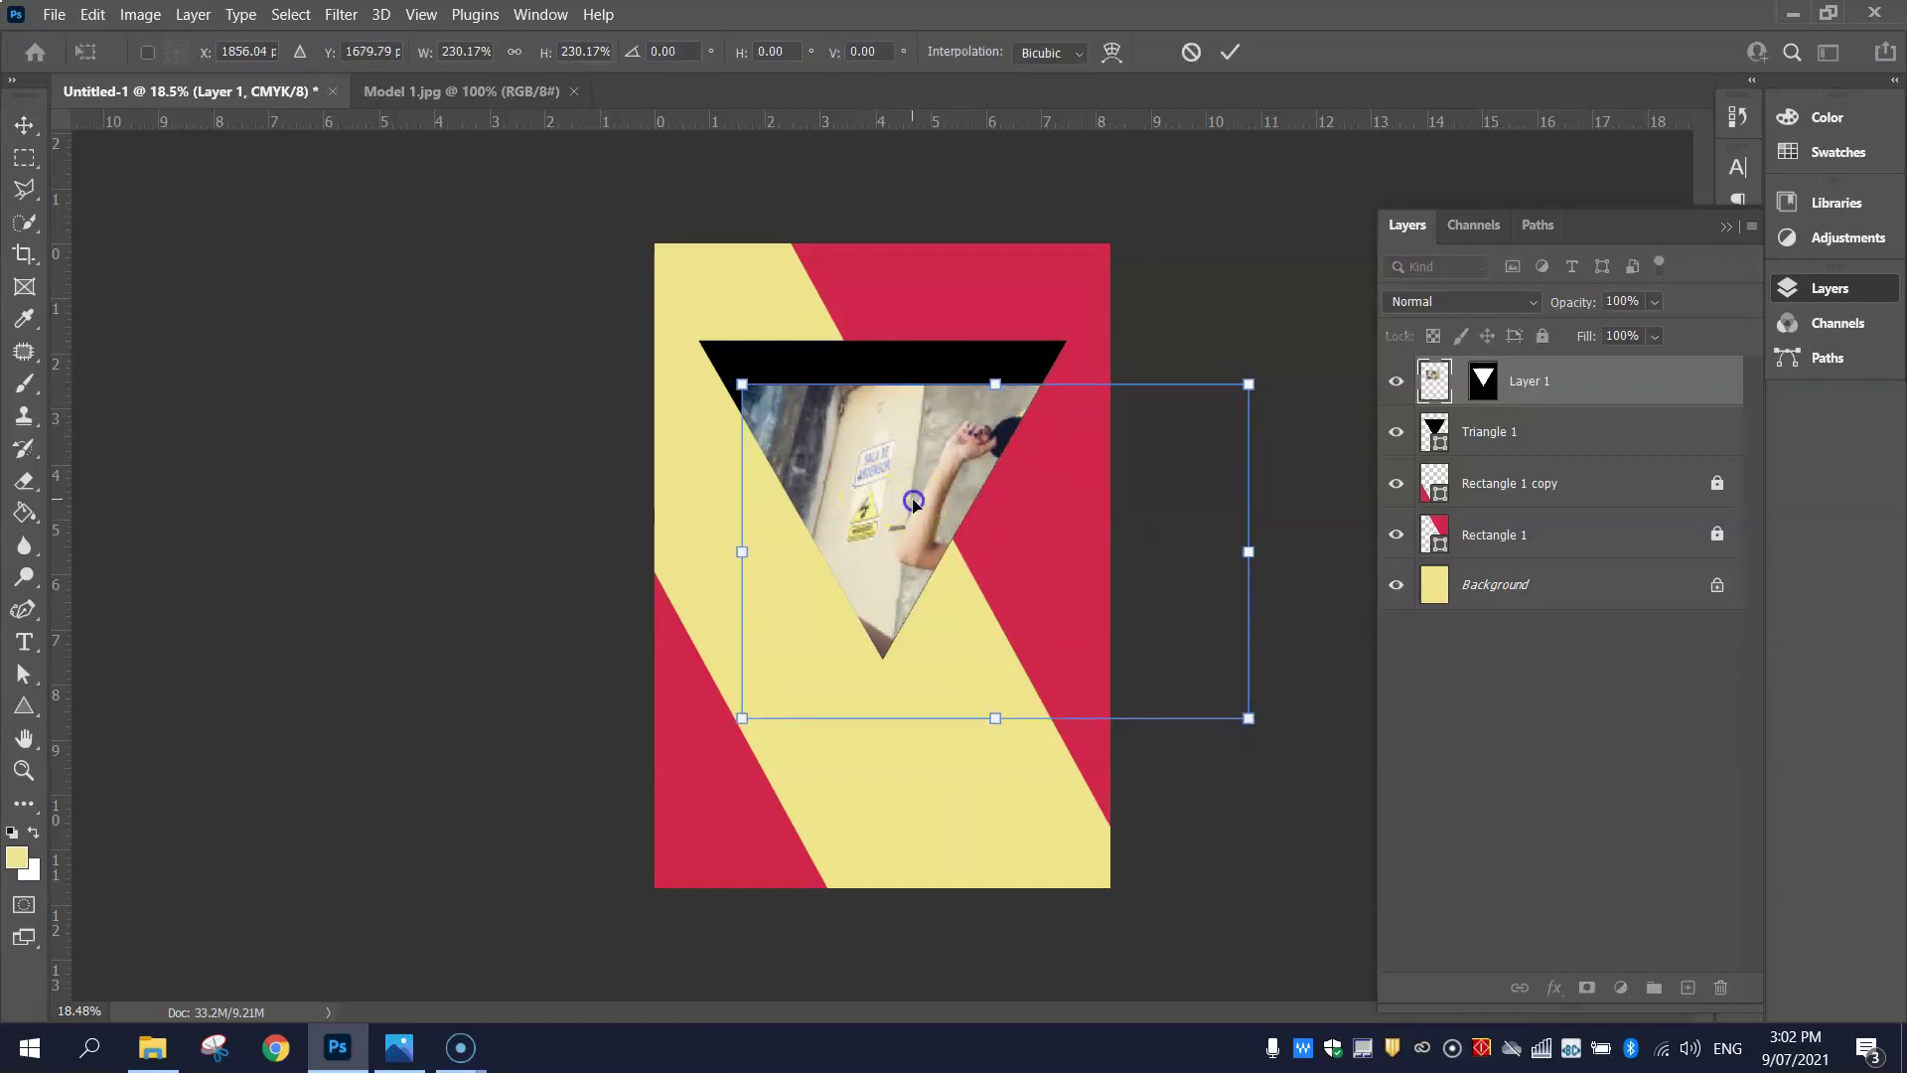
pyautogui.moveTo(915, 504); pyautogui.dragTo(749, 449)
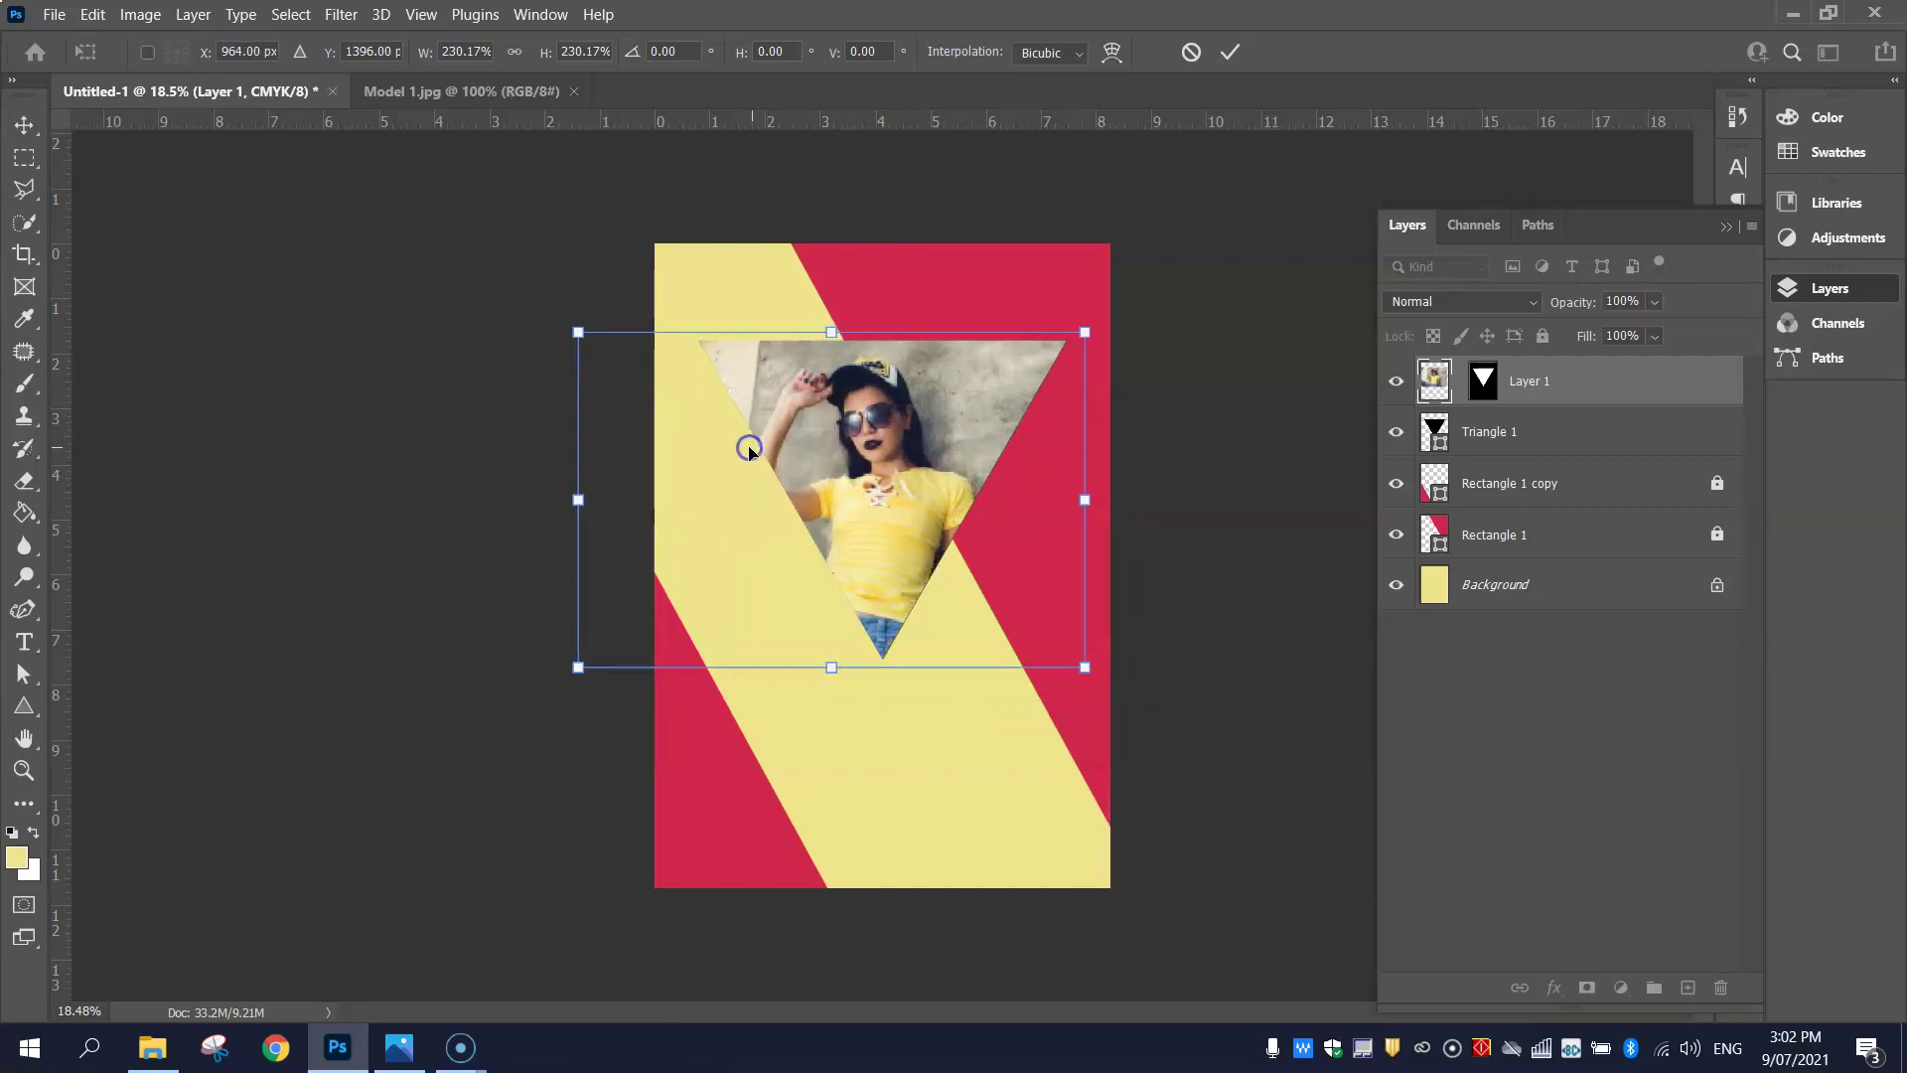
pyautogui.click(1228, 60)
pyautogui.click(1235, 261)
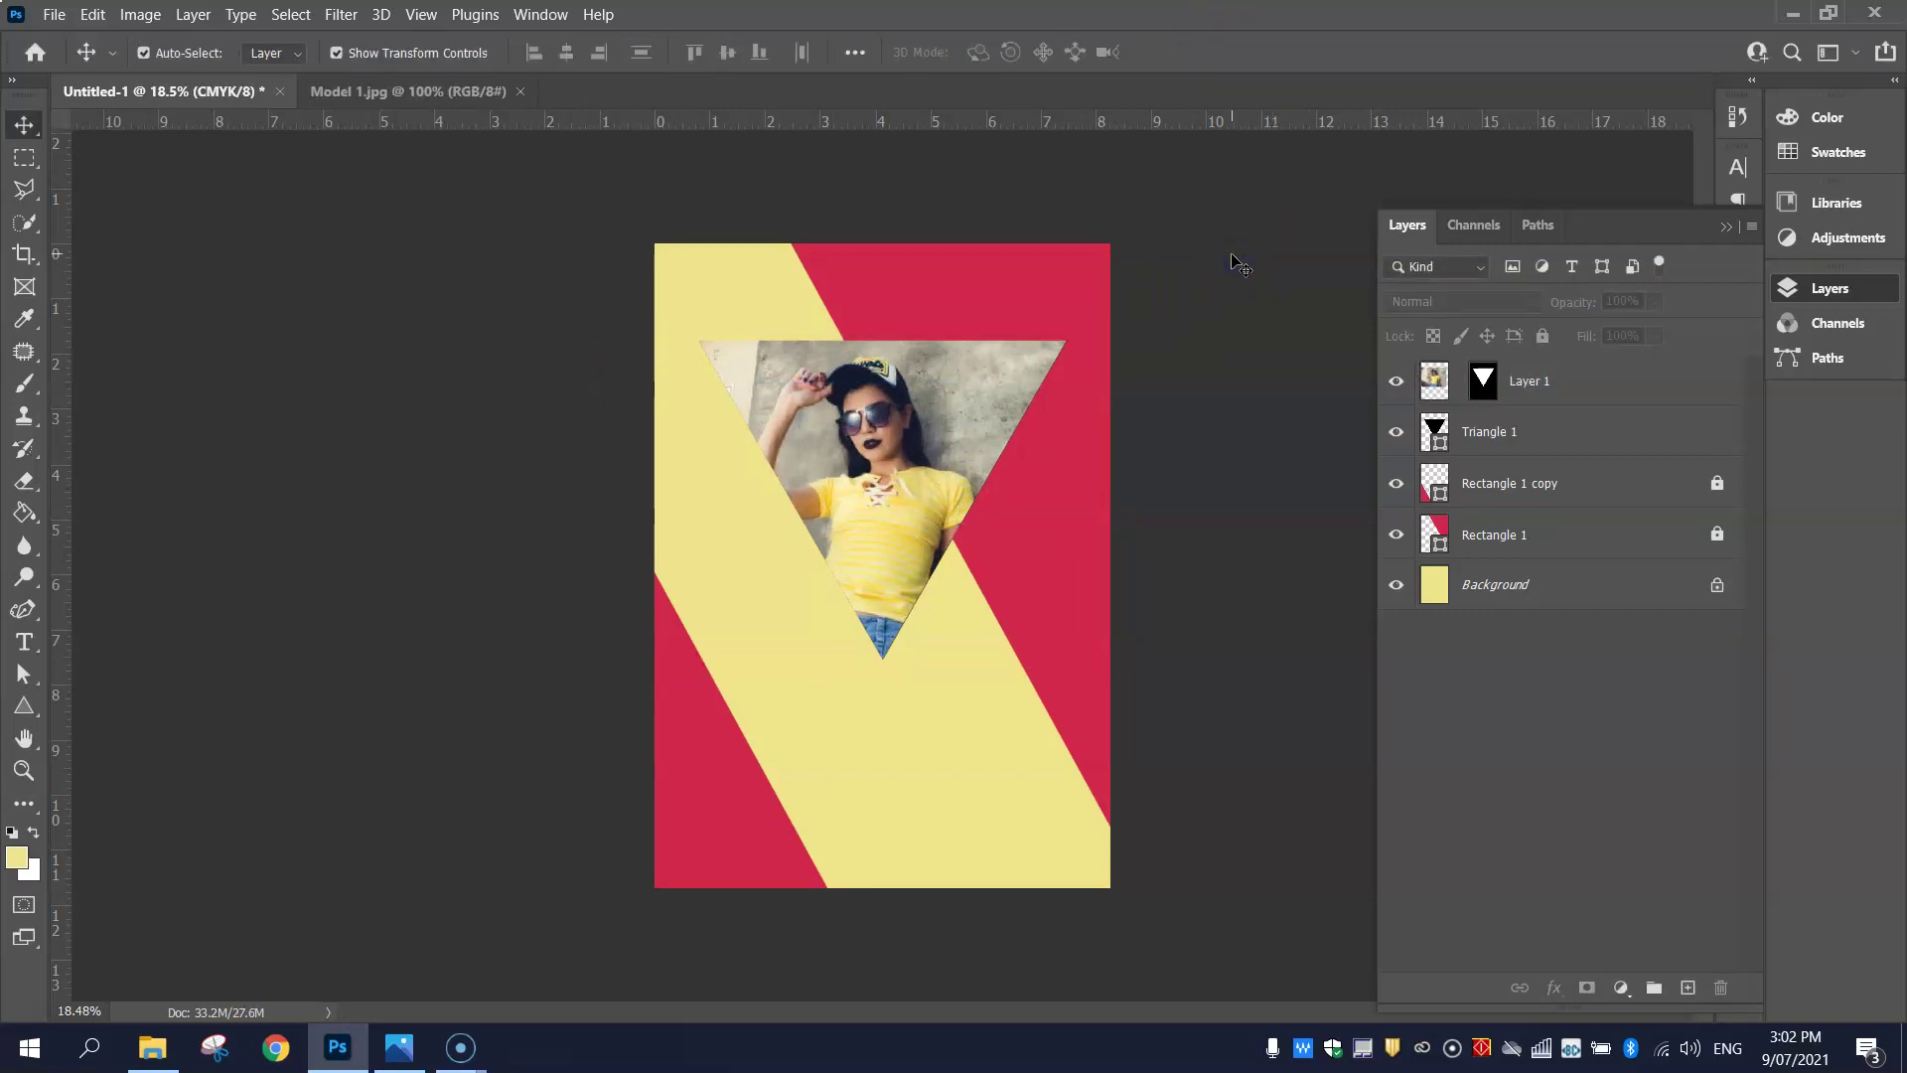
pyautogui.moveTo(957, 447); pyautogui.dragTo(973, 450)
pyautogui.click(1262, 259)
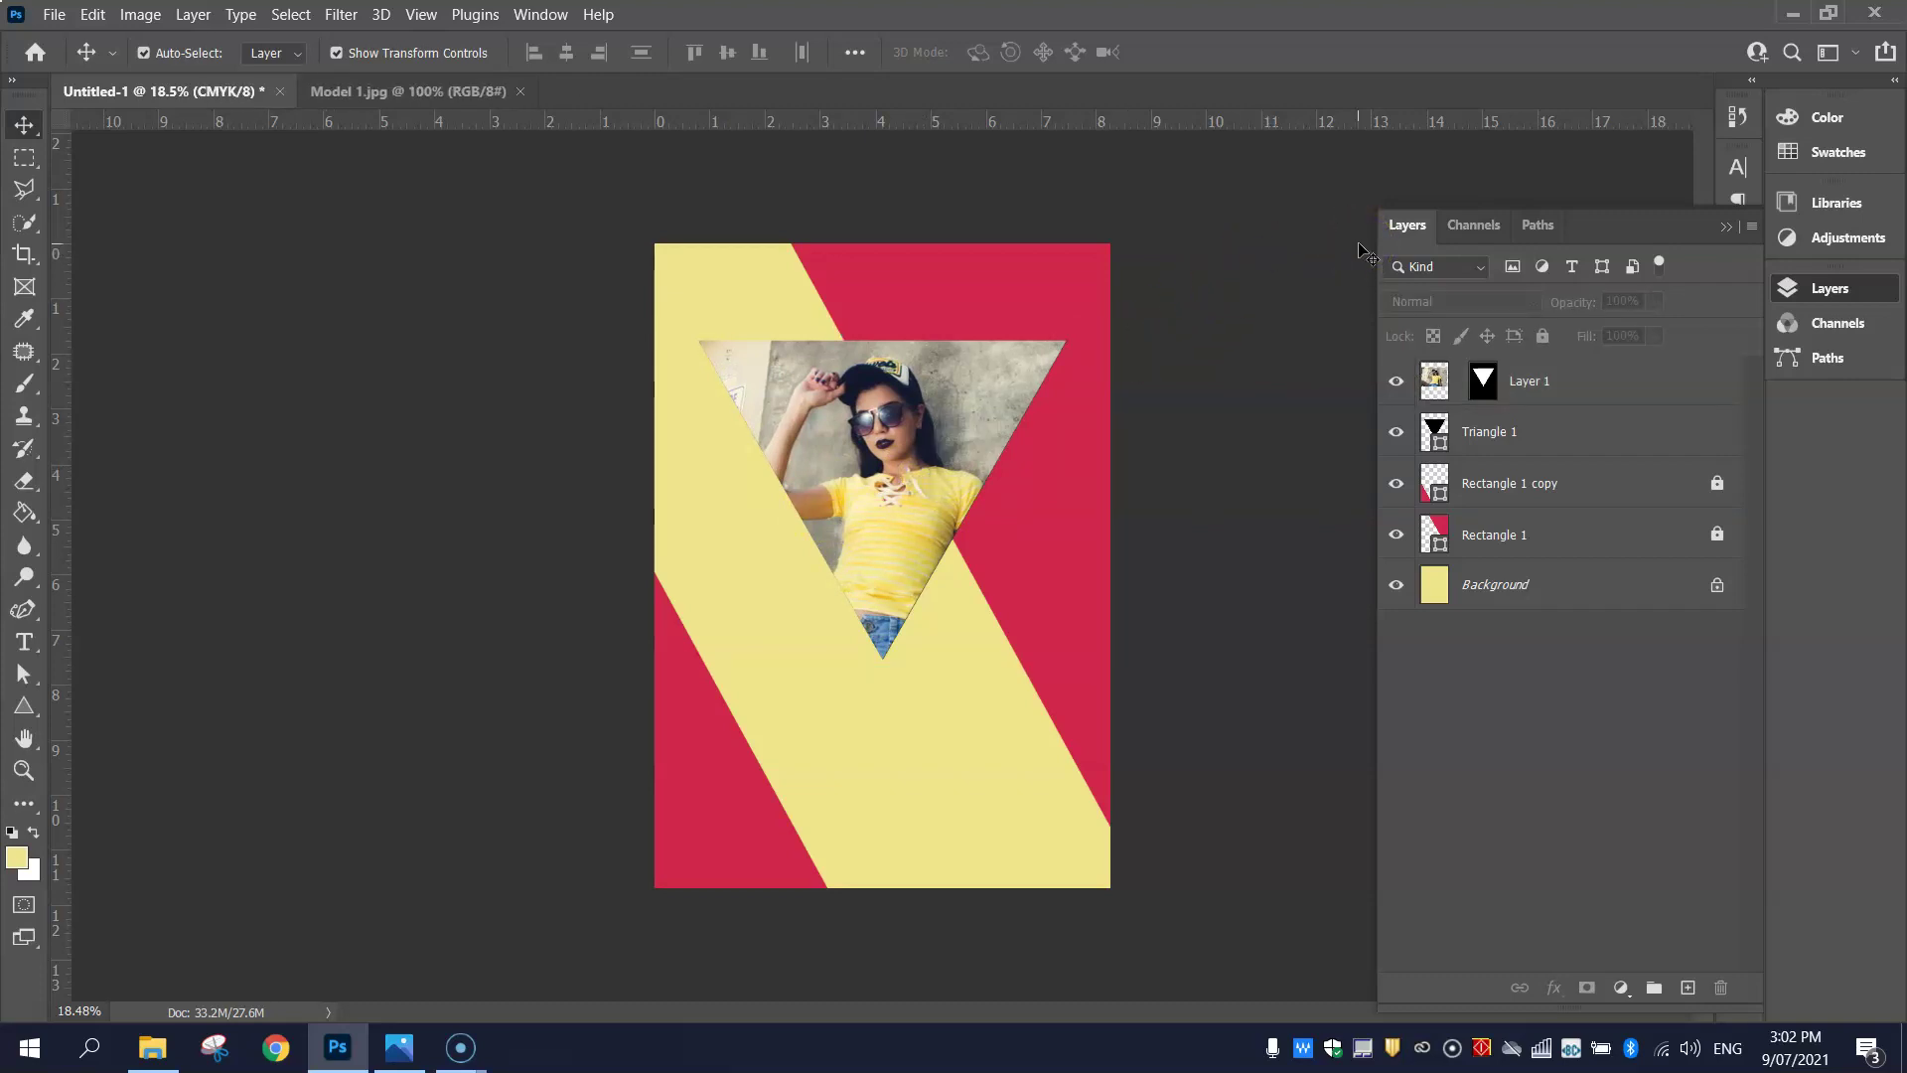
# - Open Layer 1's layer style and enable Drop Shadow
pyautogui.click(1682, 384)
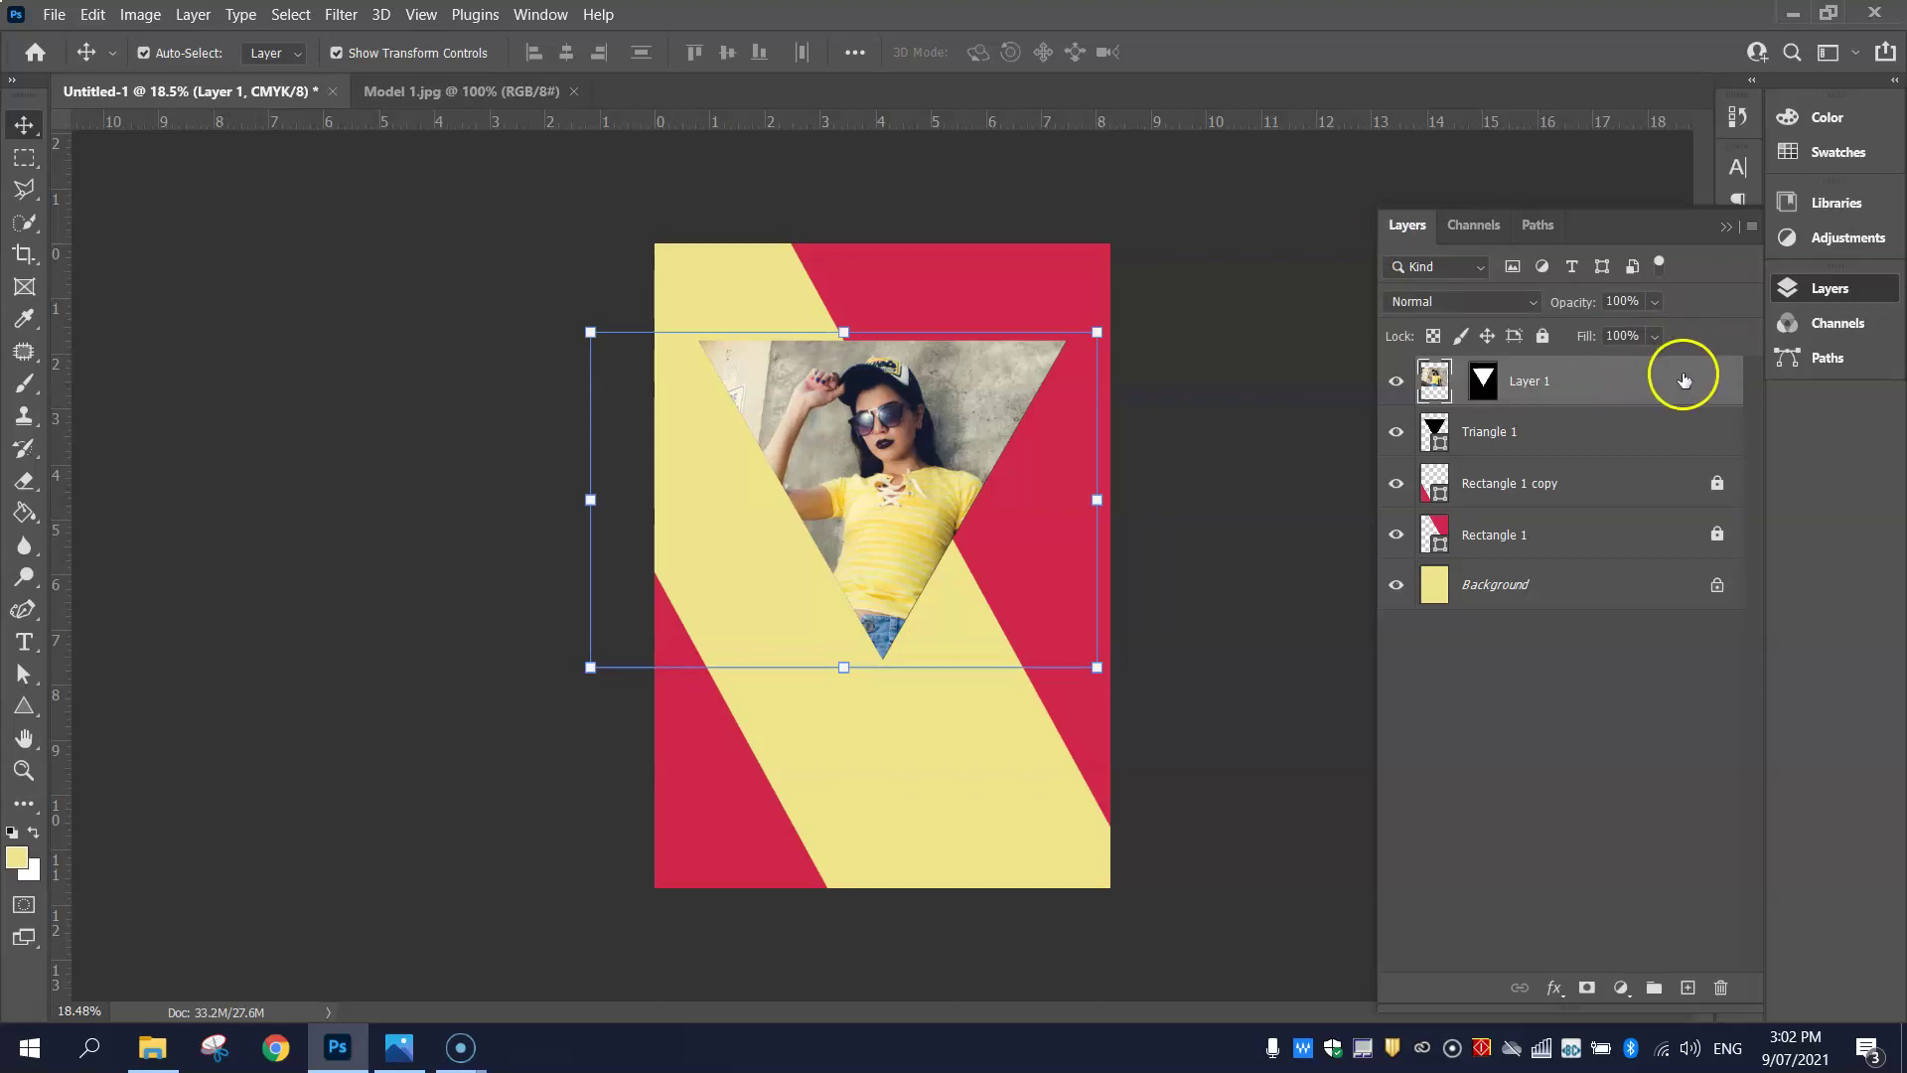
pyautogui.click(1649, 376)
pyautogui.doubleClick(1649, 376)
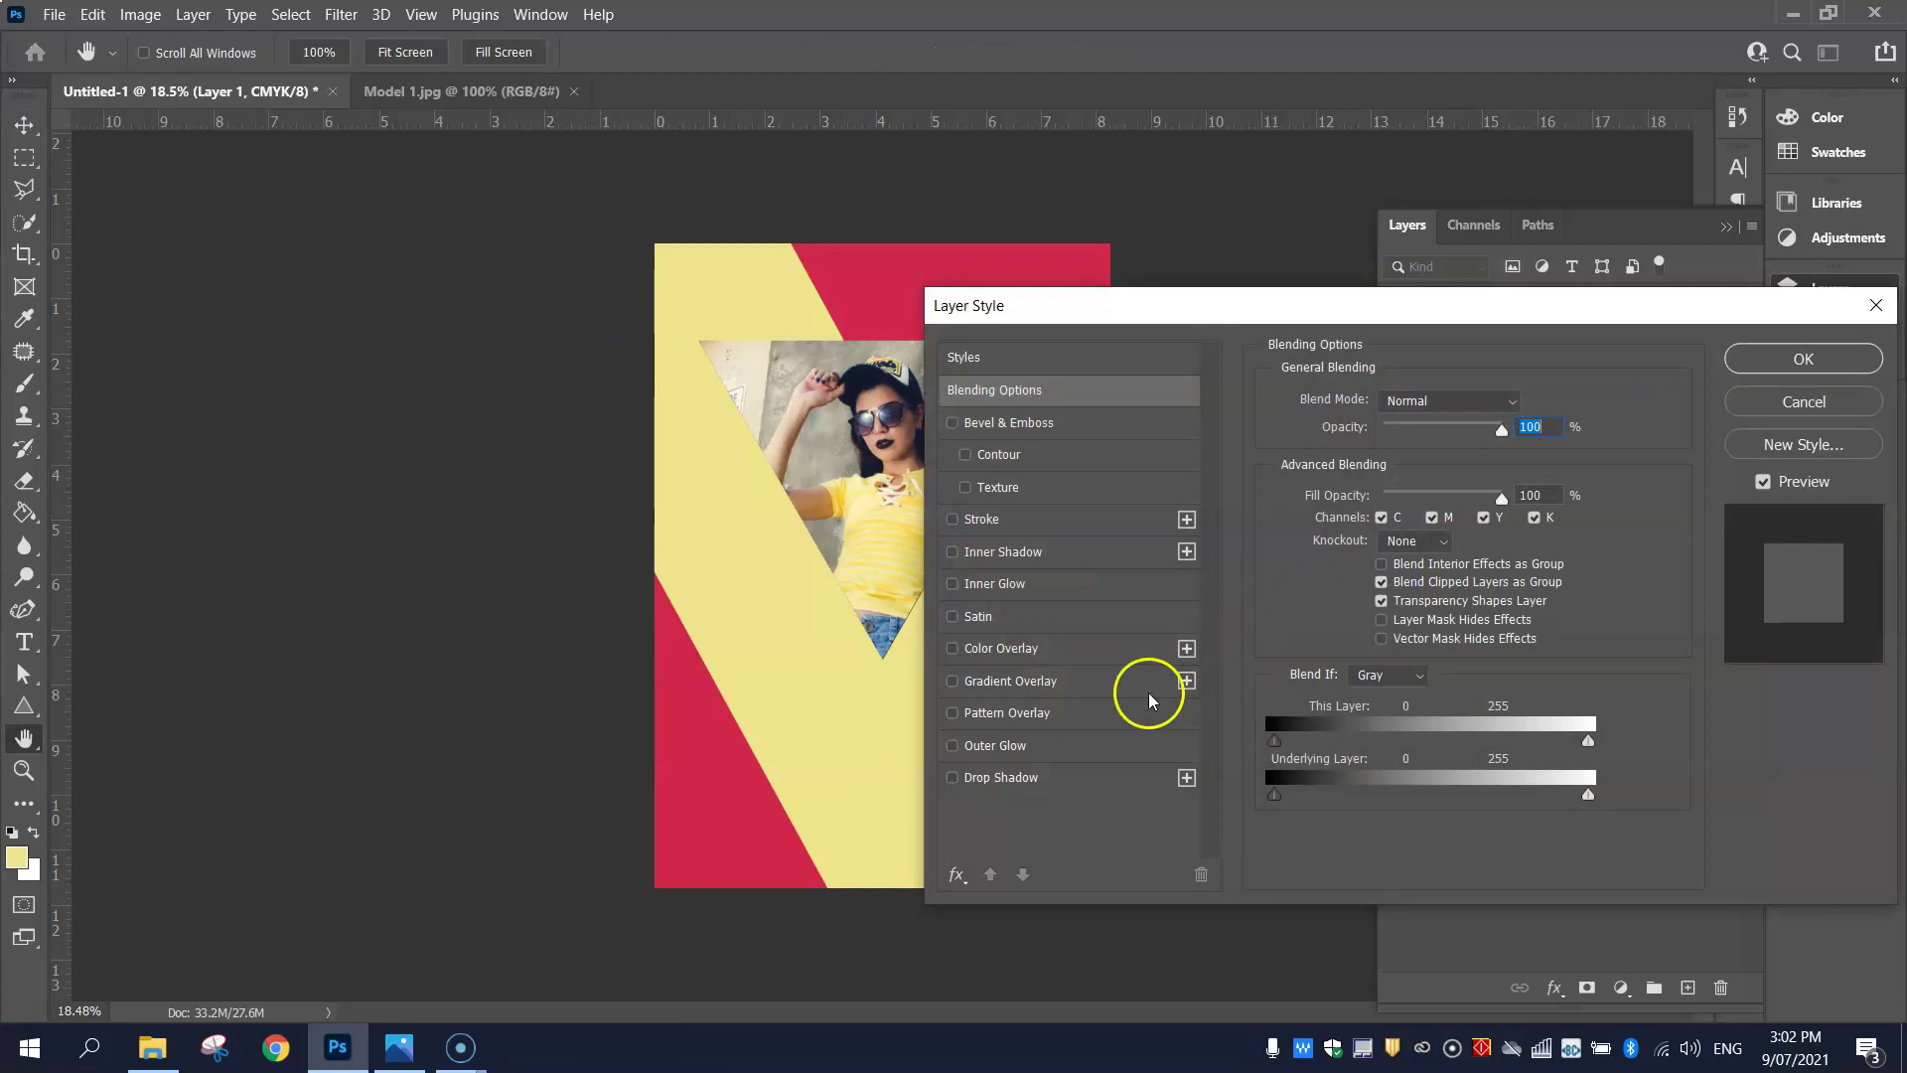
pyautogui.click(1033, 775)
pyautogui.click(1100, 308)
pyautogui.moveTo(1100, 308); pyautogui.dragTo(1206, 205)
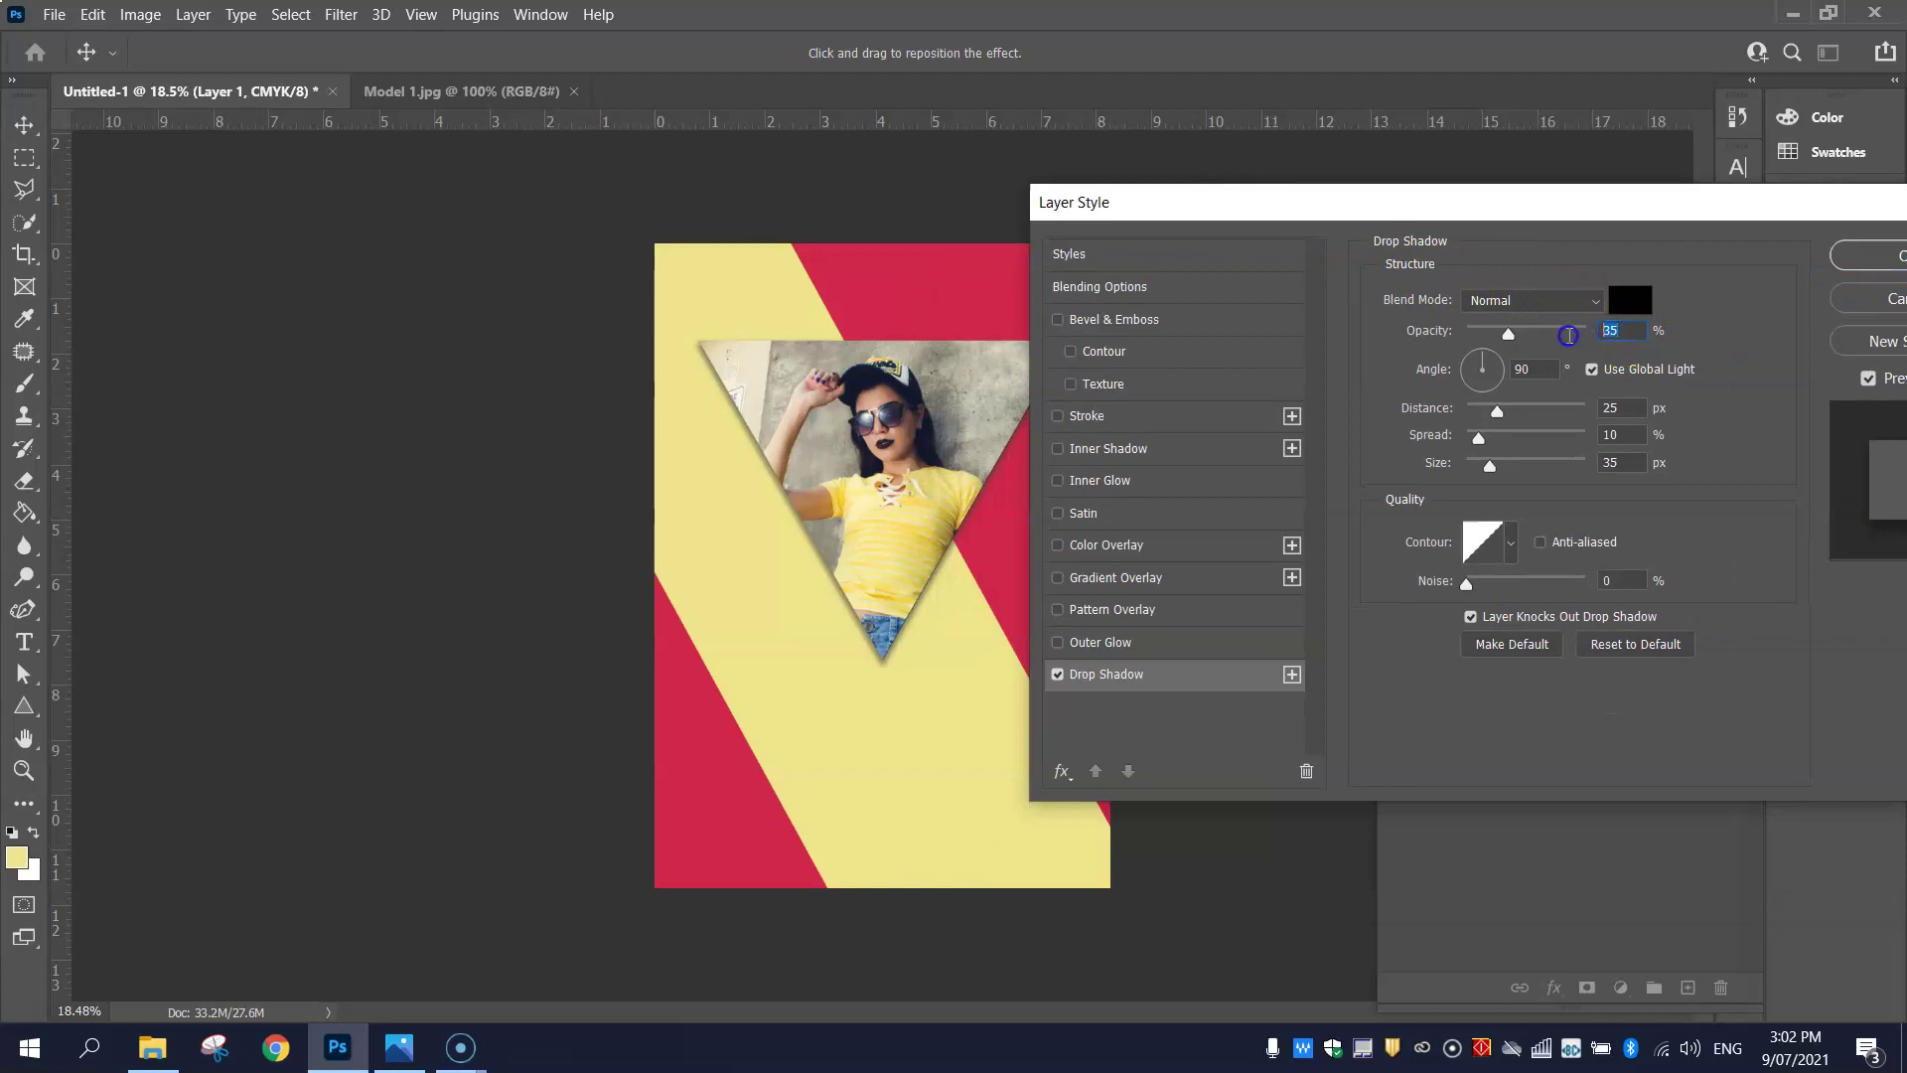
# - Set the shadow to 35% opacity, 25 px distance, 10% spread and 35 px size, then confirm
pyautogui.click(1637, 328)
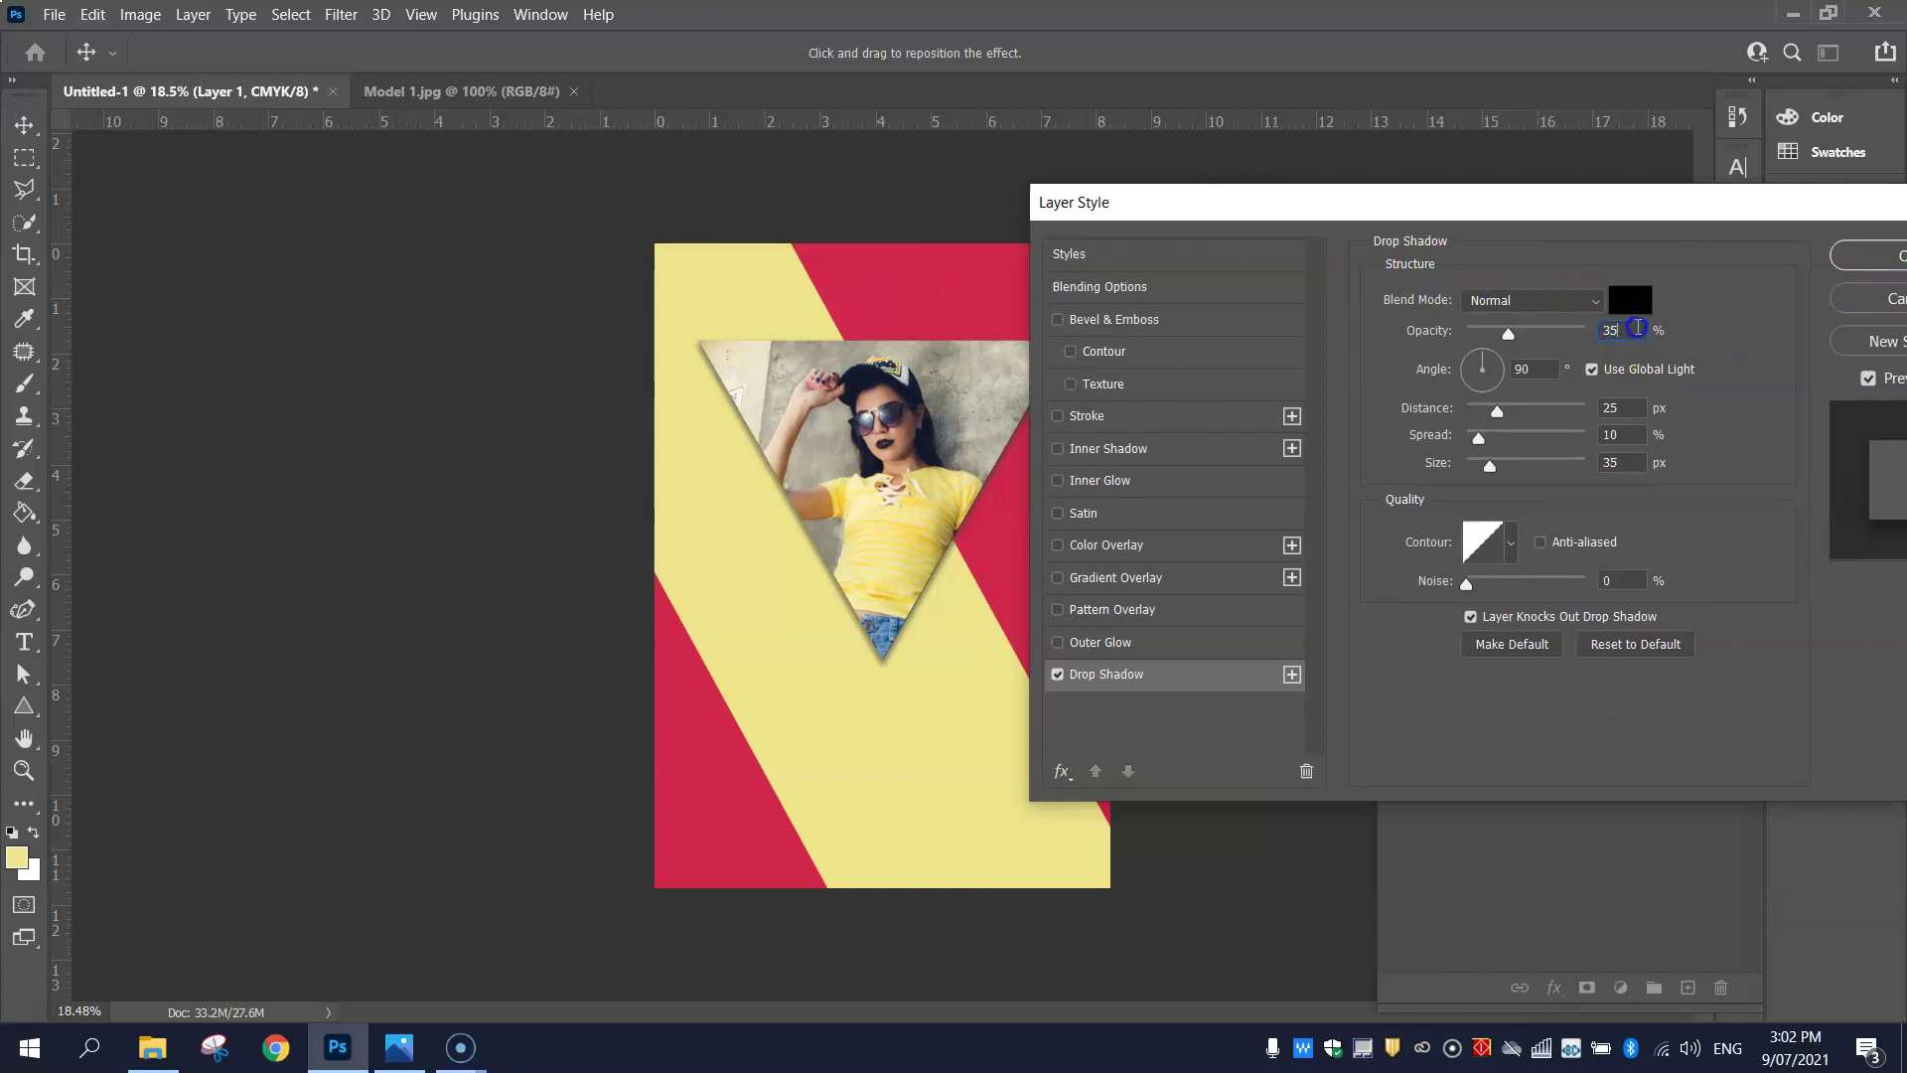
pyautogui.click(1527, 366)
pyautogui.write('65')
pyautogui.click(1615, 403)
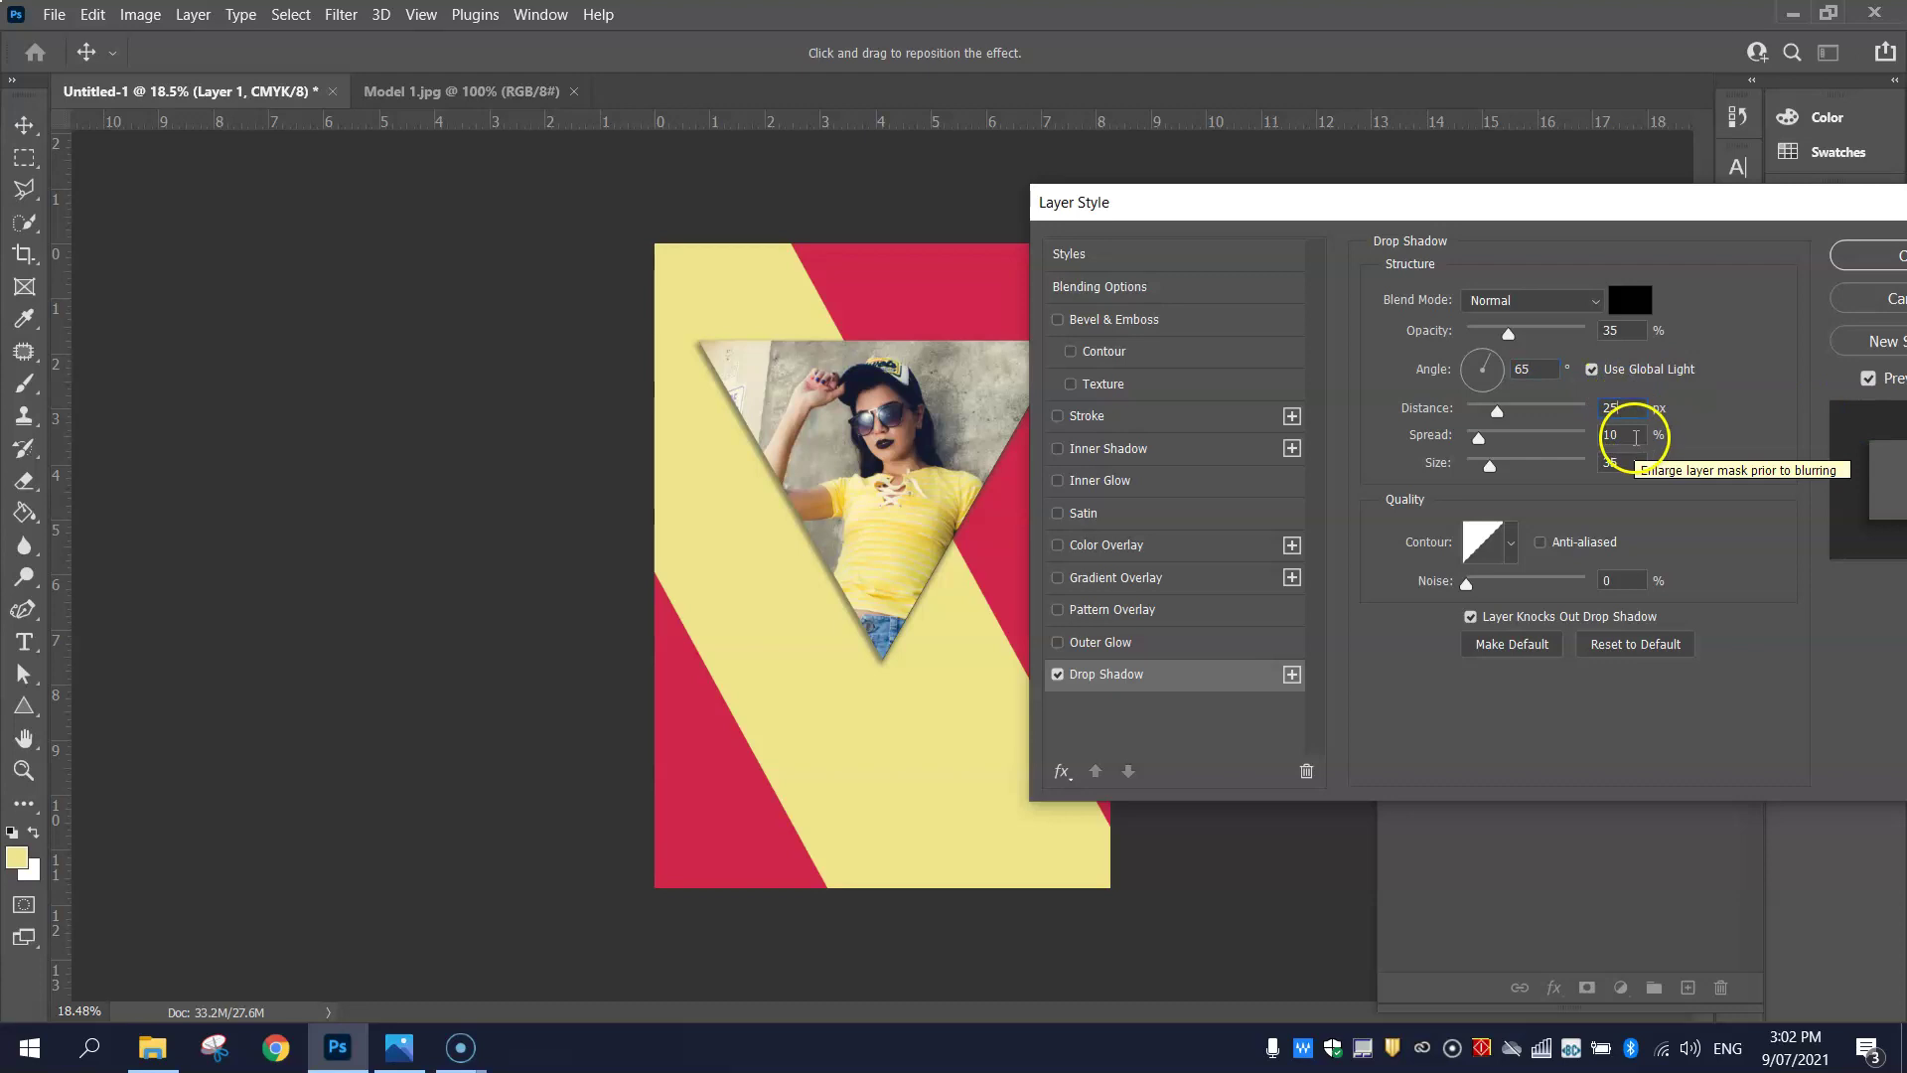
pyautogui.click(1634, 434)
pyautogui.click(1638, 460)
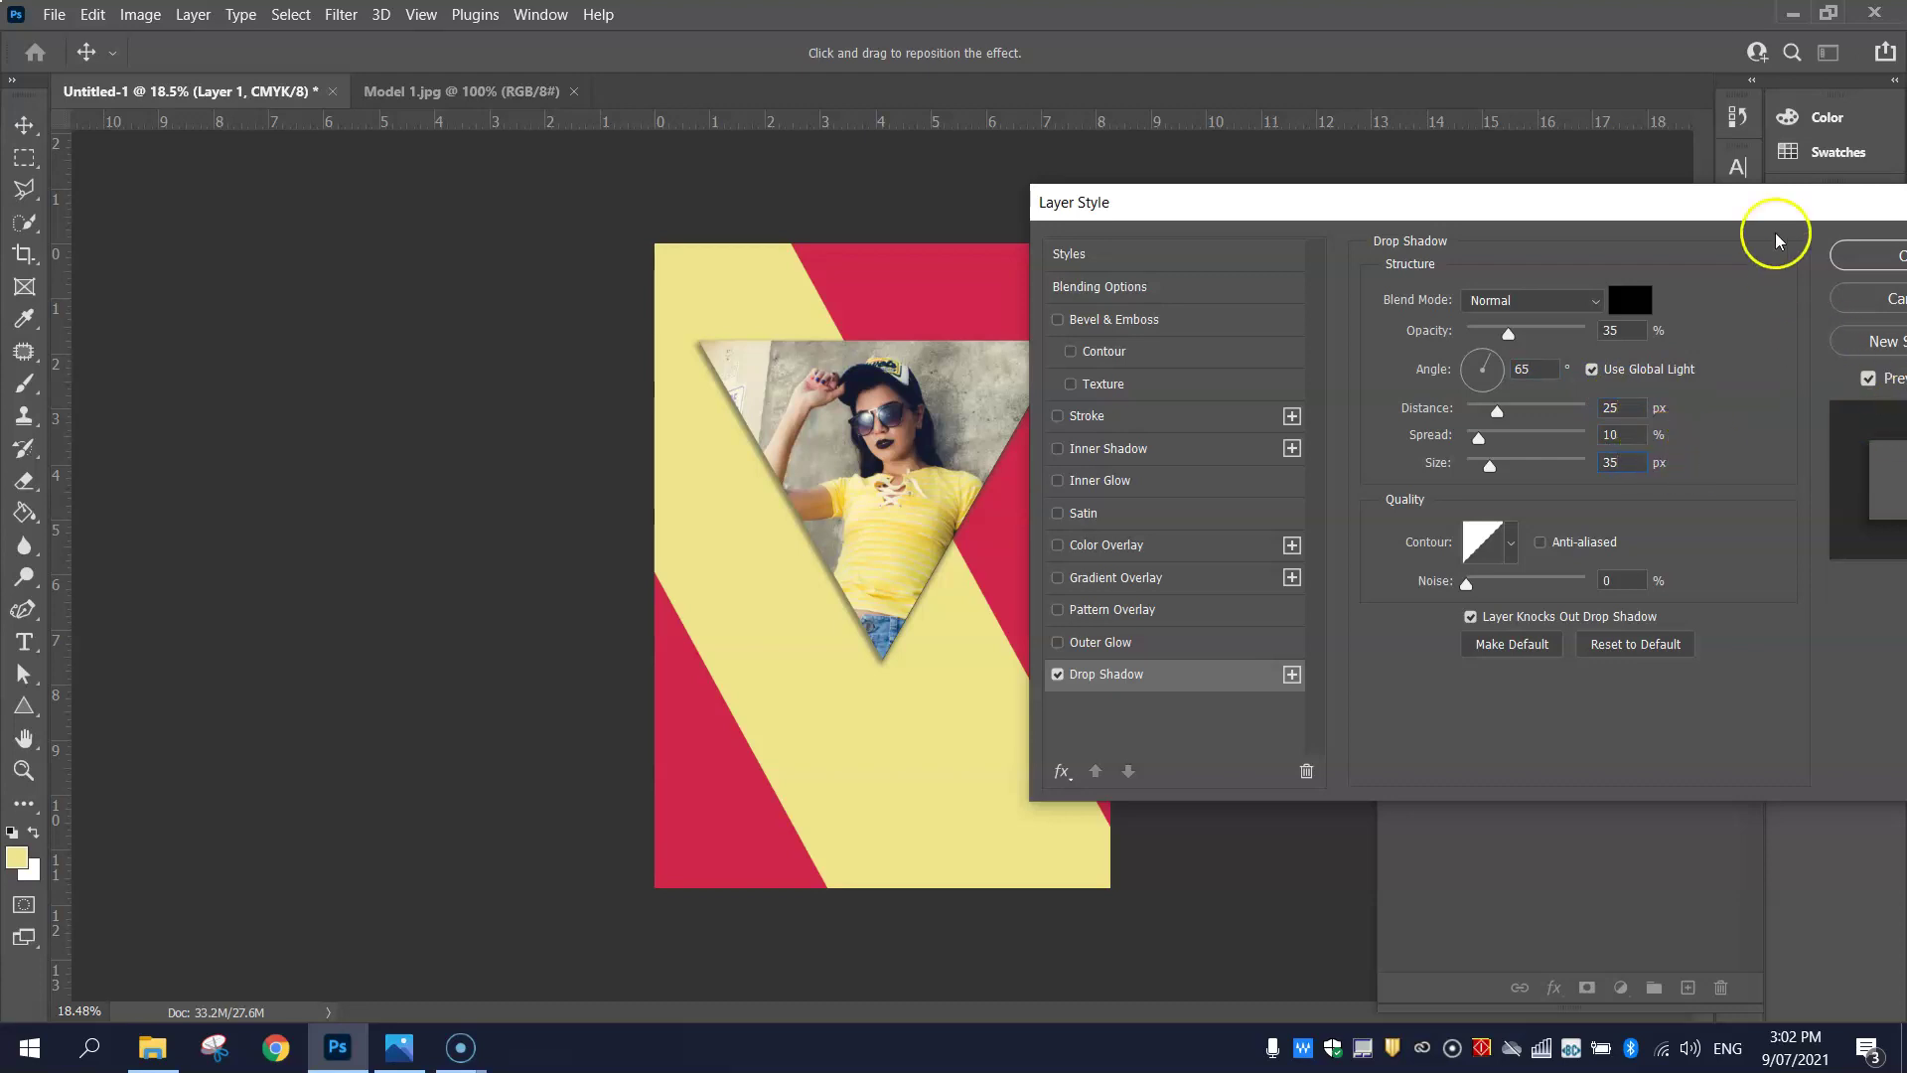
pyautogui.moveTo(1782, 232); pyautogui.dragTo(1732, 149)
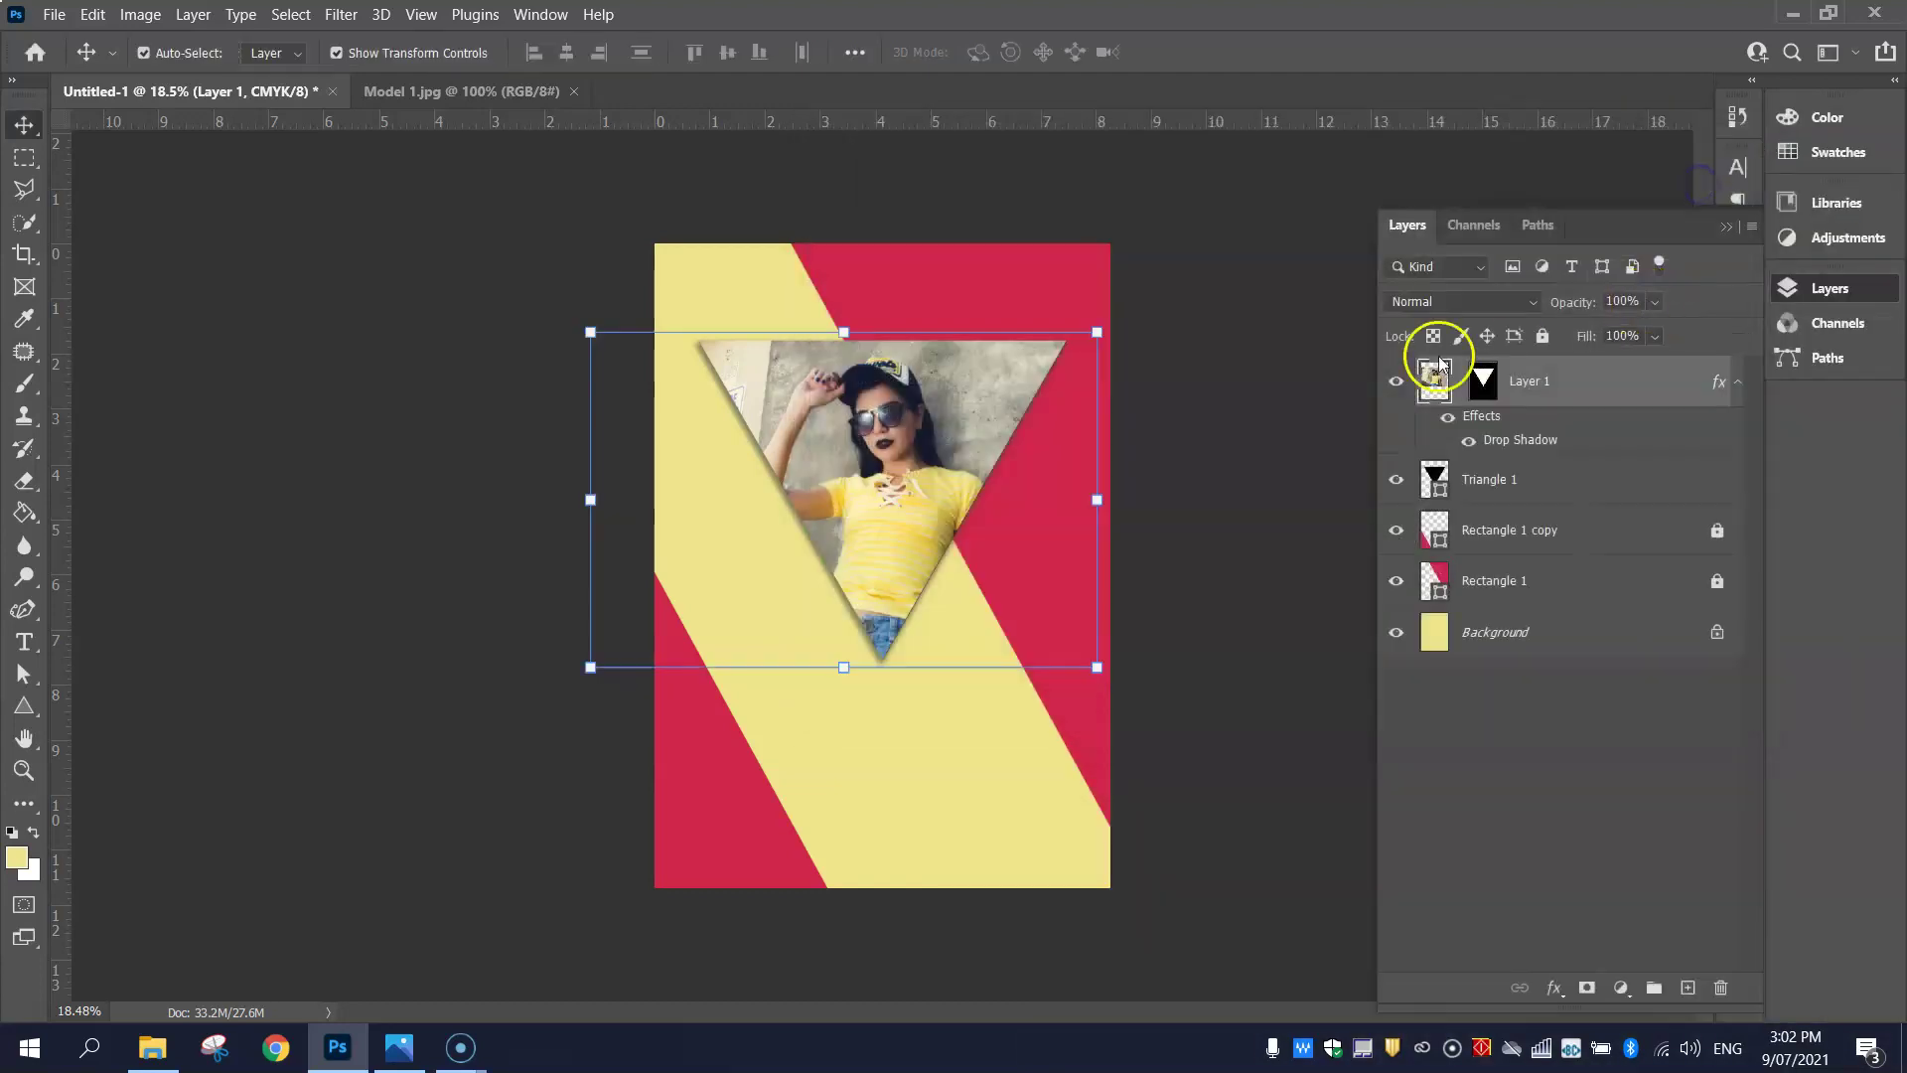
pyautogui.click(1242, 273)
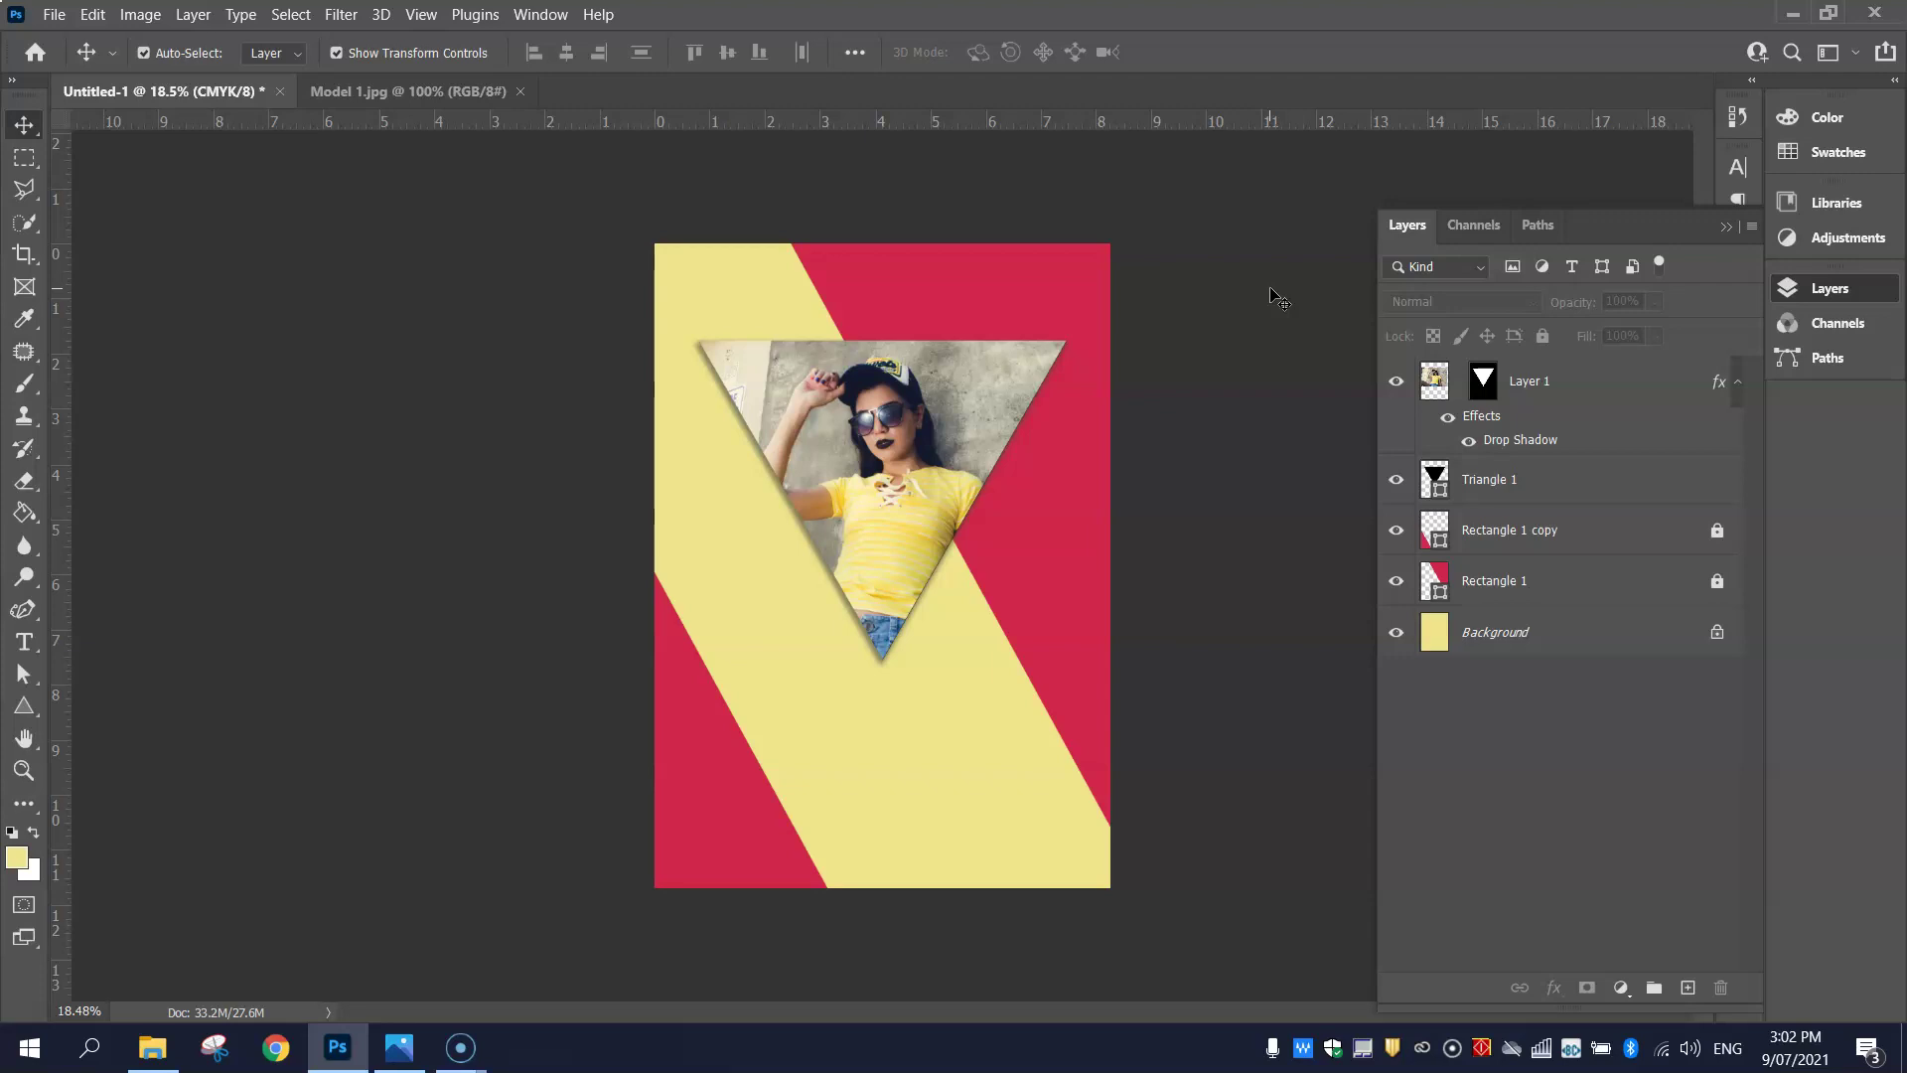
pyautogui.hotkey('alt', 'Tab')
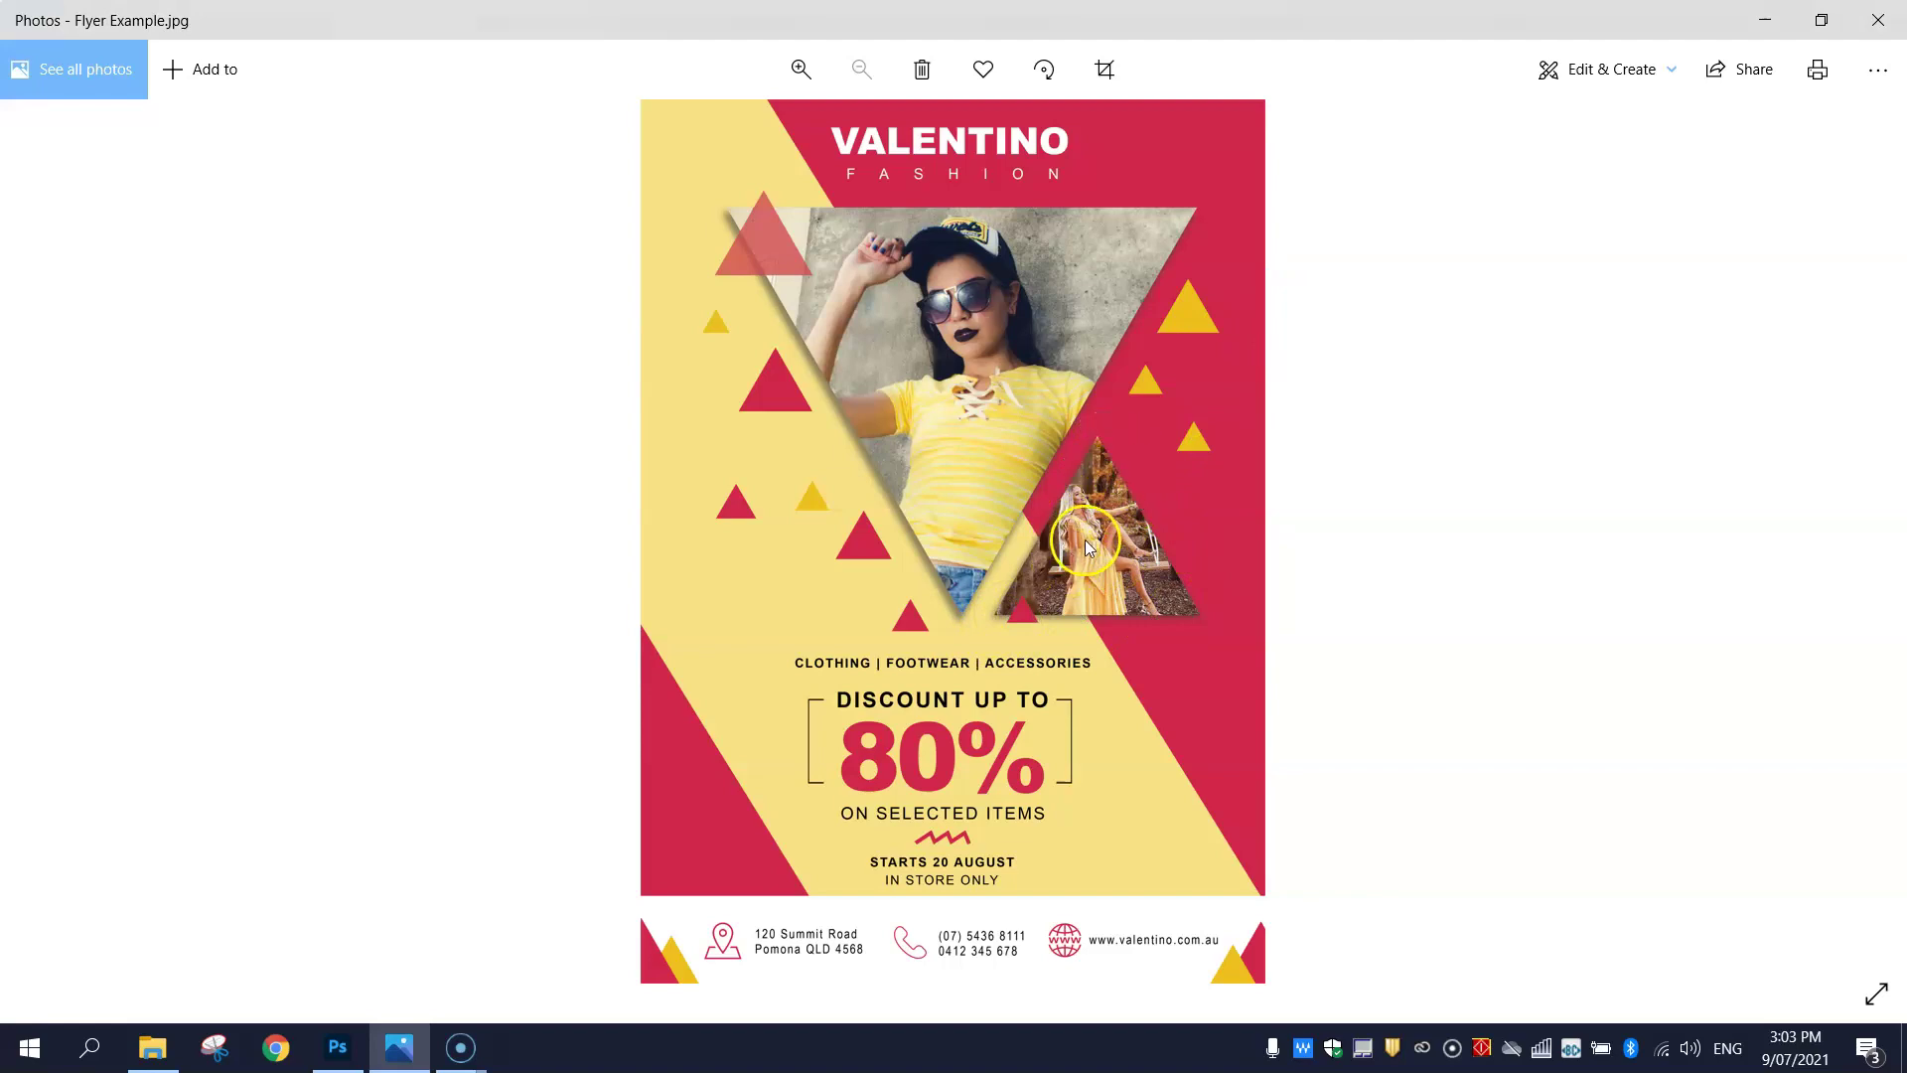
pyautogui.hotkey('alt', 'Tab')
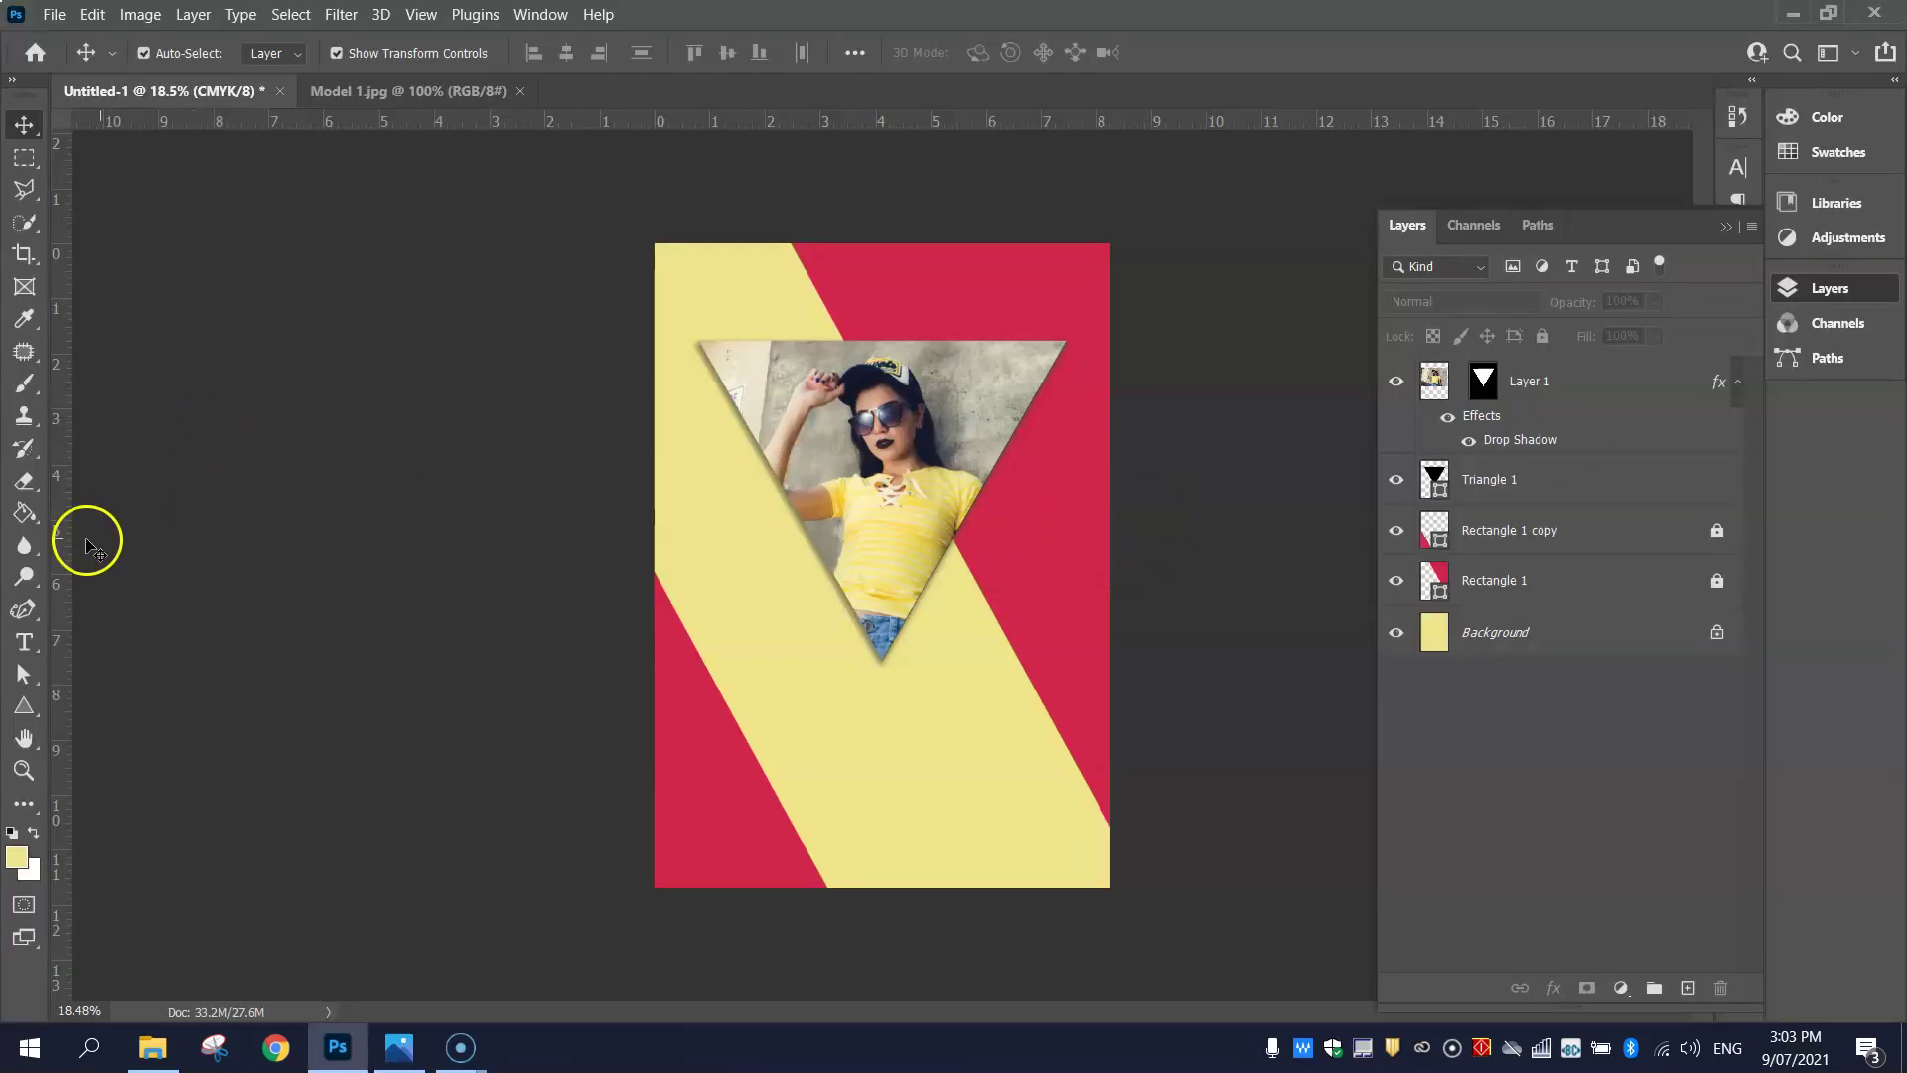
# - Draw a black triangle with the Triangle tool and move it right and up
pyautogui.click(24, 707)
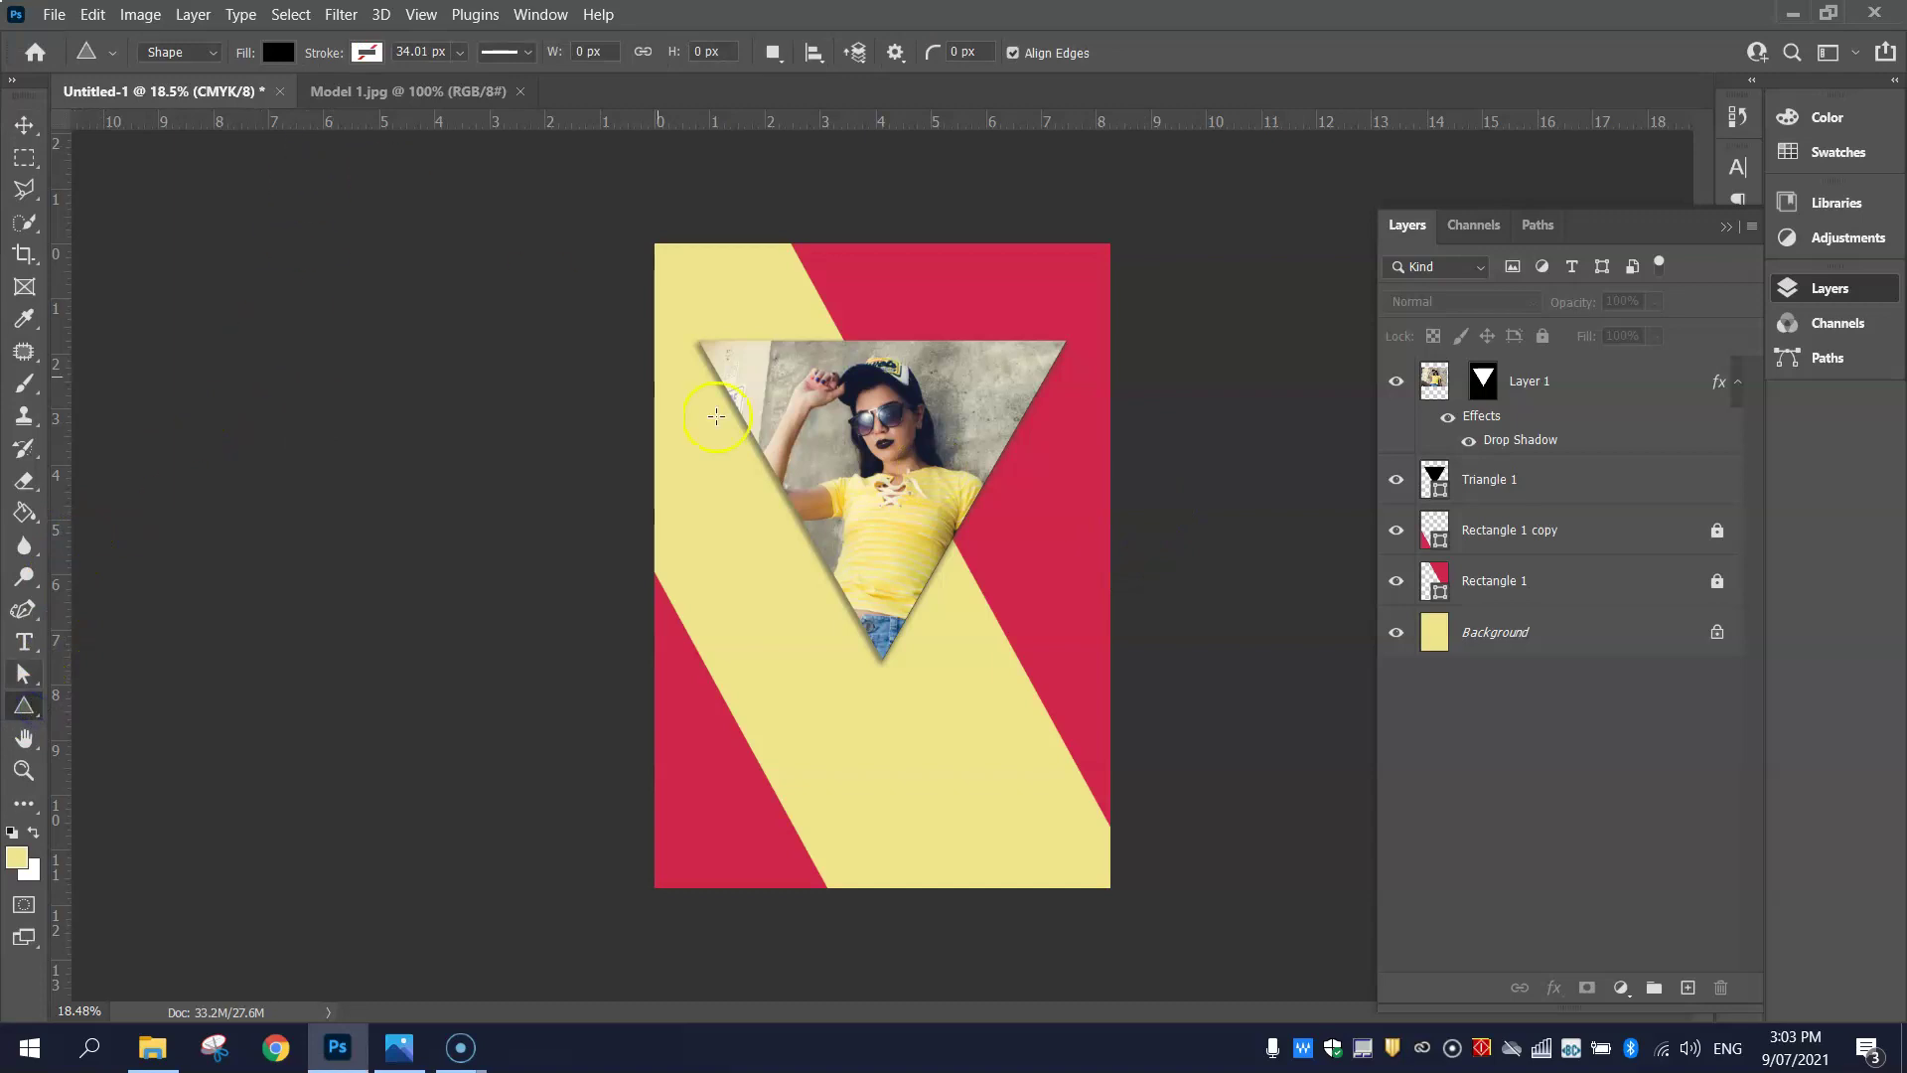
pyautogui.moveTo(1014, 551); pyautogui.dragTo(821, 954)
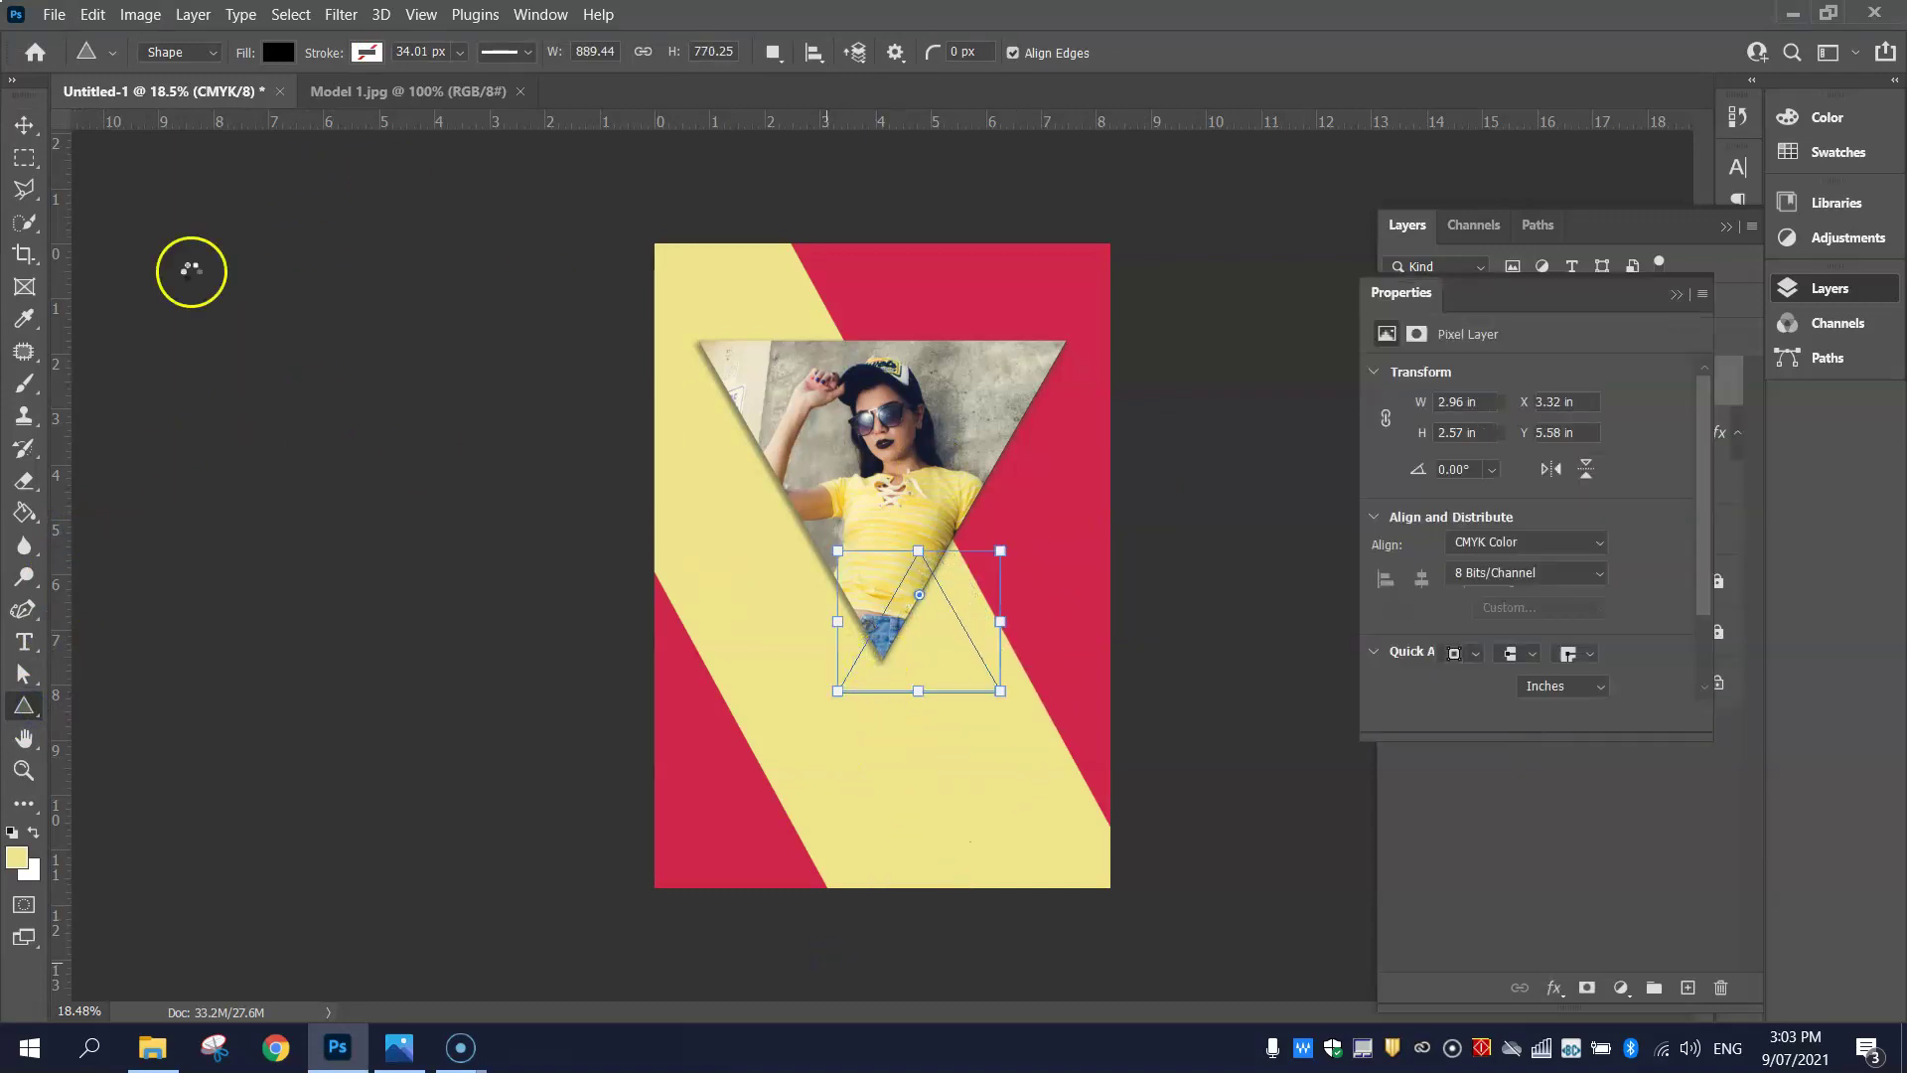
pyautogui.click(28, 117)
pyautogui.moveTo(890, 656); pyautogui.dragTo(969, 622)
# - Scale the triangle down to 2.64 × 2.29 in and apply the transform
pyautogui.hotkey('alt', 'Tab')
pyautogui.hotkey('alt', 'Tab')
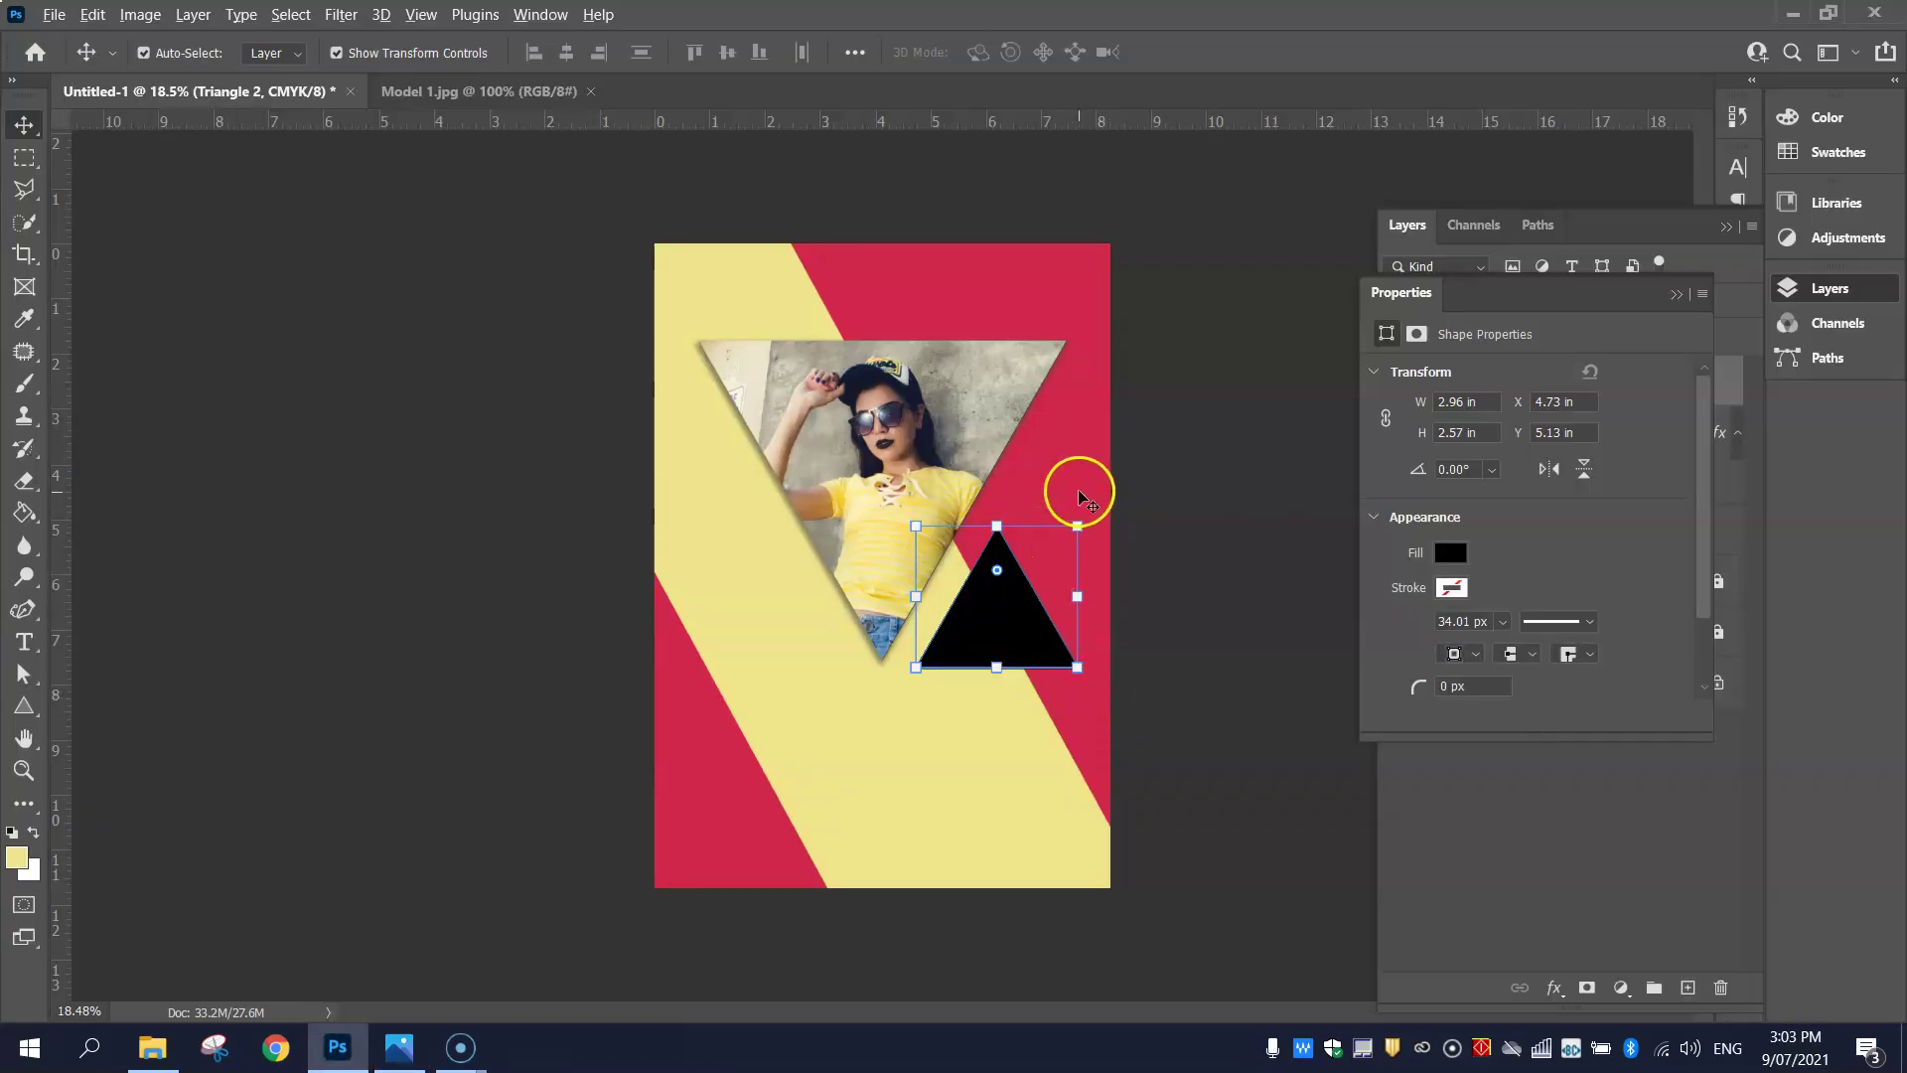
pyautogui.moveTo(1078, 526); pyautogui.dragTo(1067, 544)
pyautogui.press('super+space')
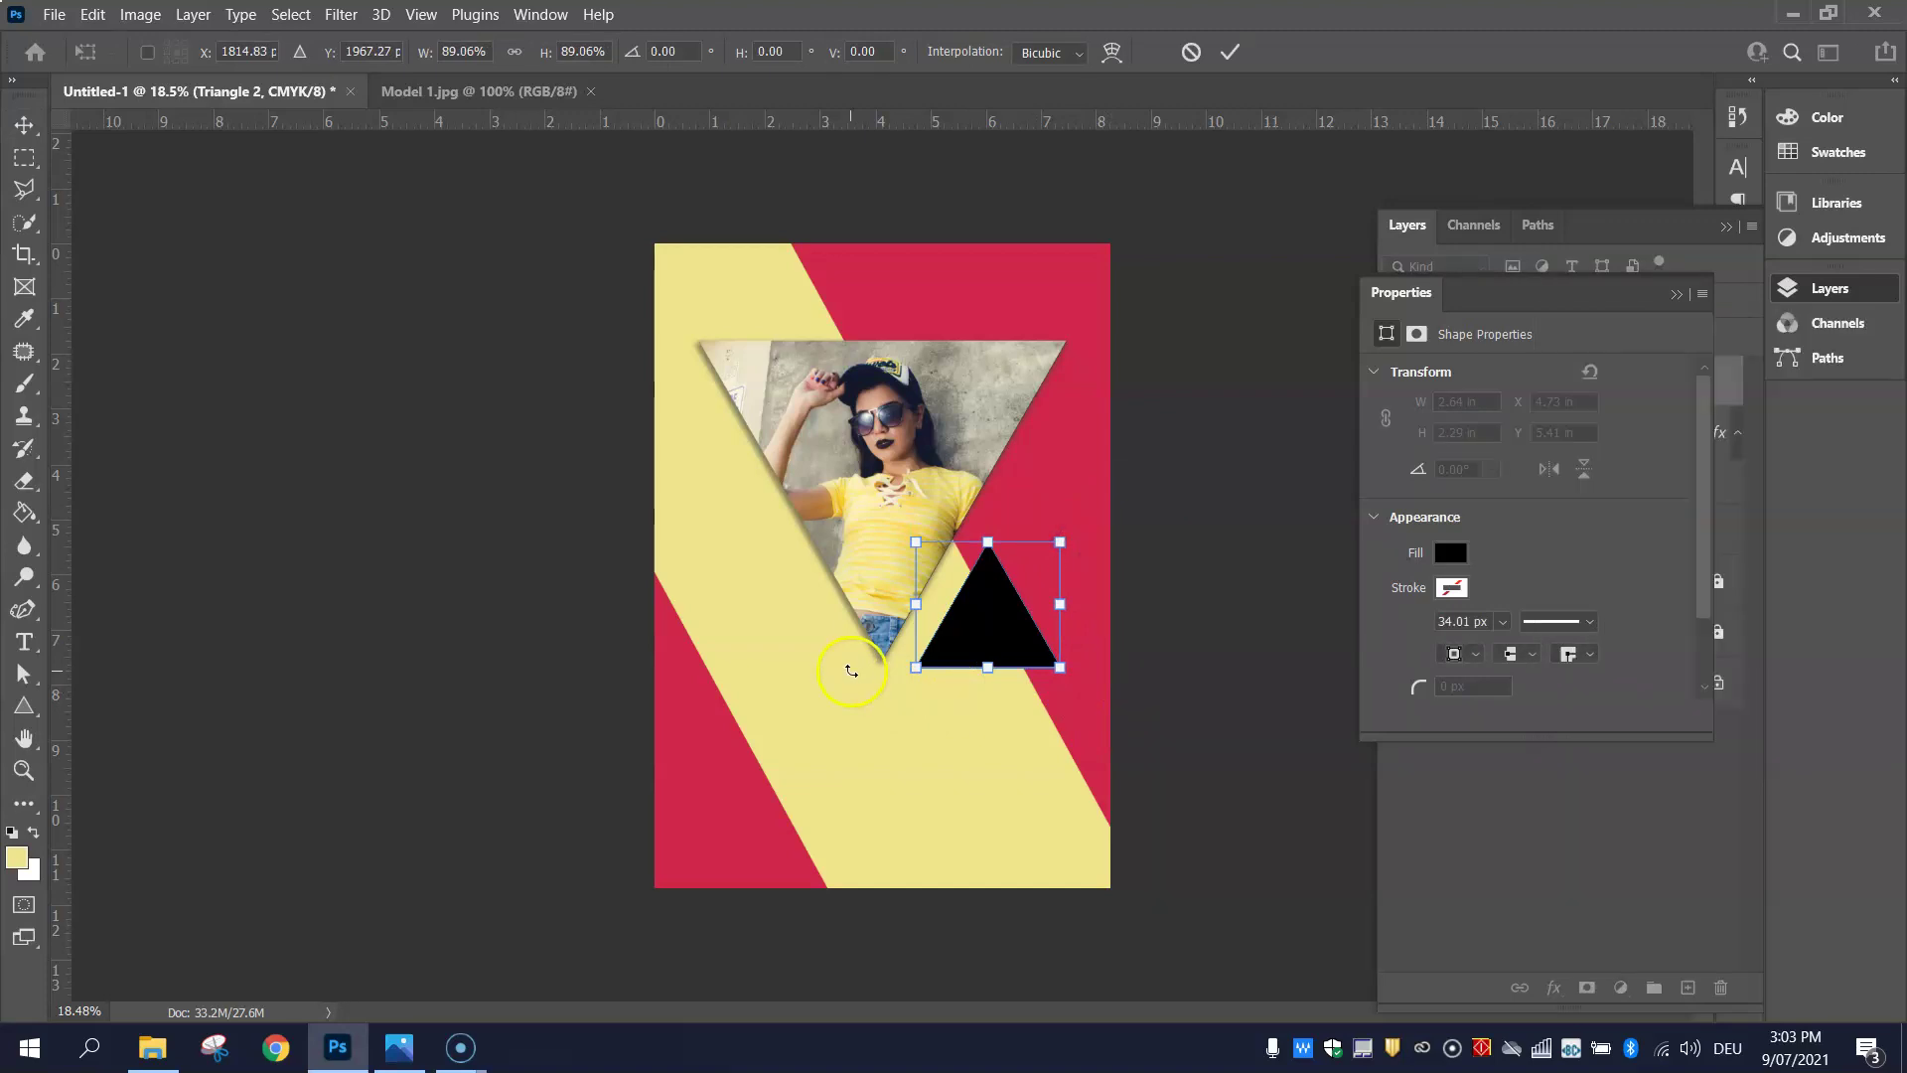
pyautogui.click(1728, 1048)
pyautogui.click(1649, 530)
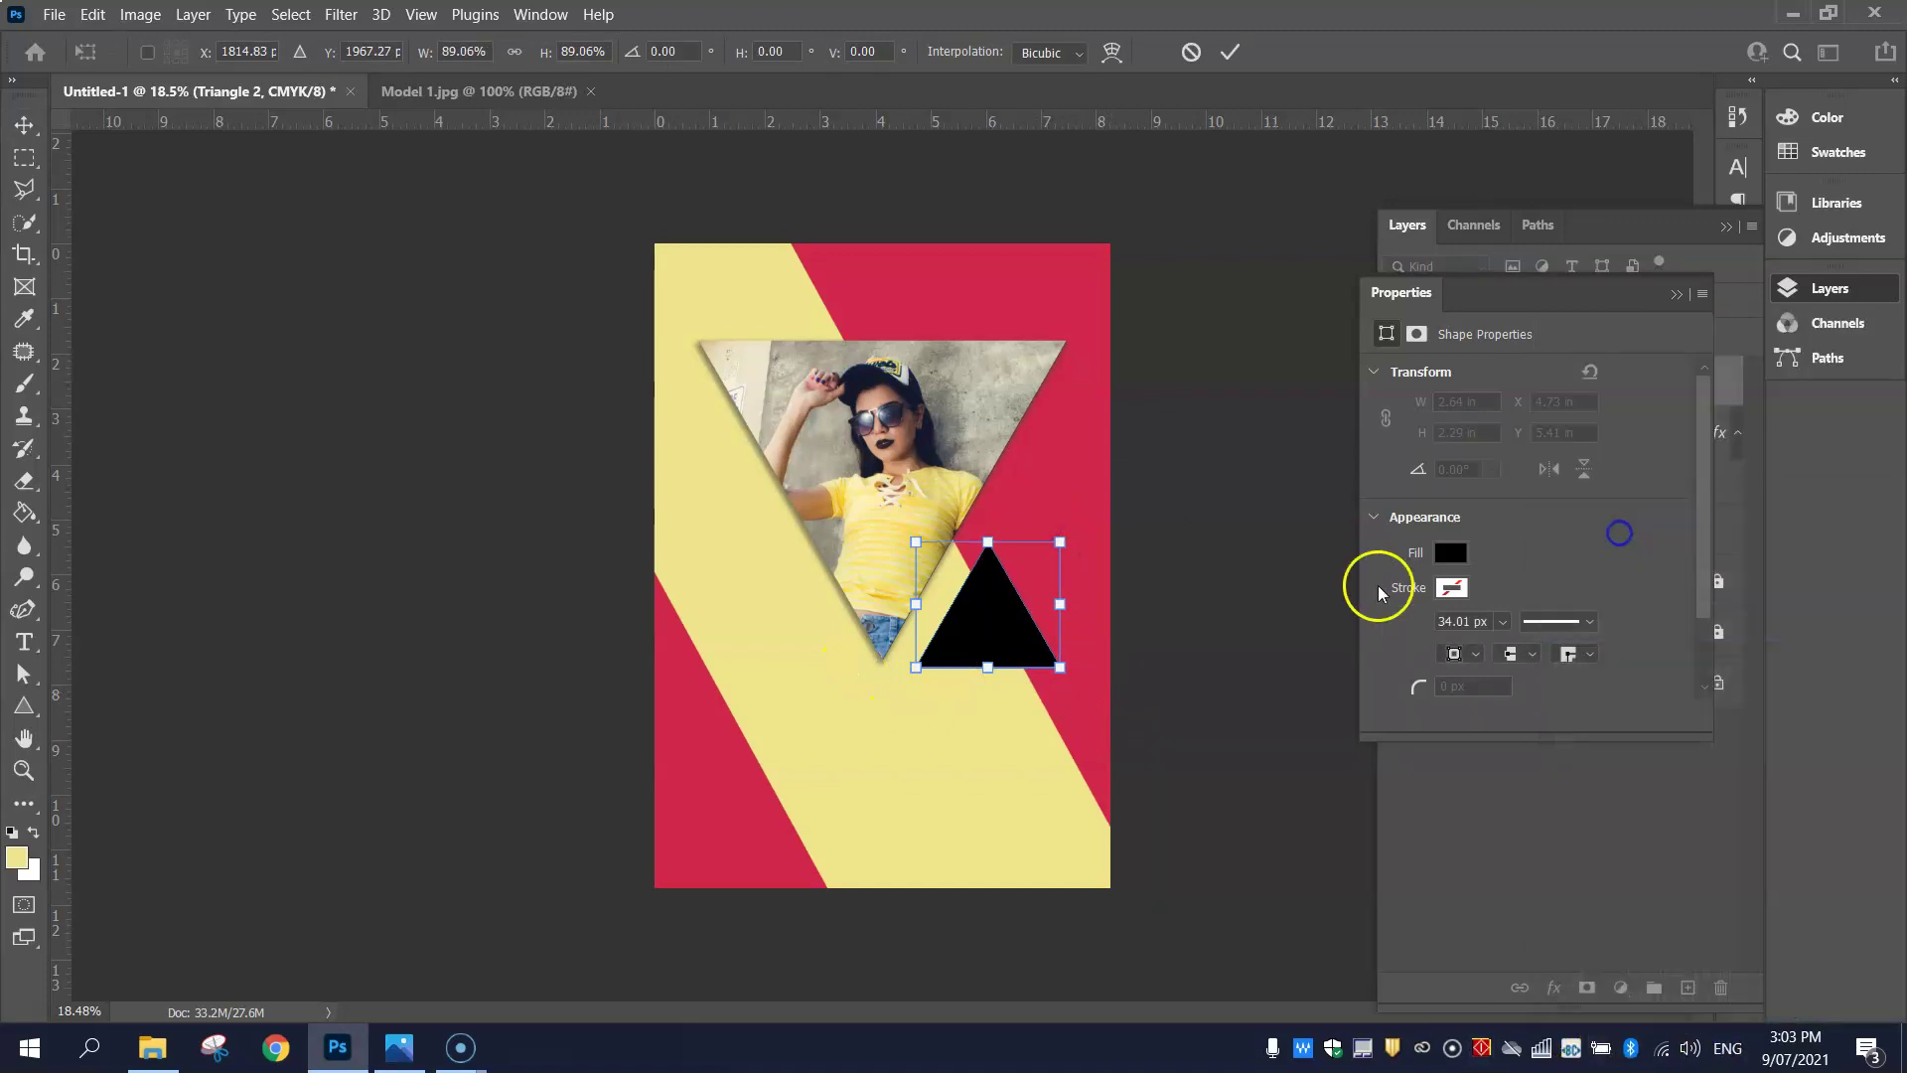
pyautogui.press('Return')
# - Nudge Triangle 2 slightly upward beside the photo triangle's lower tip and deselect it
pyautogui.click(1206, 503)
pyautogui.scroll(3, 929, 613)
pyautogui.scroll(2, 929, 613)
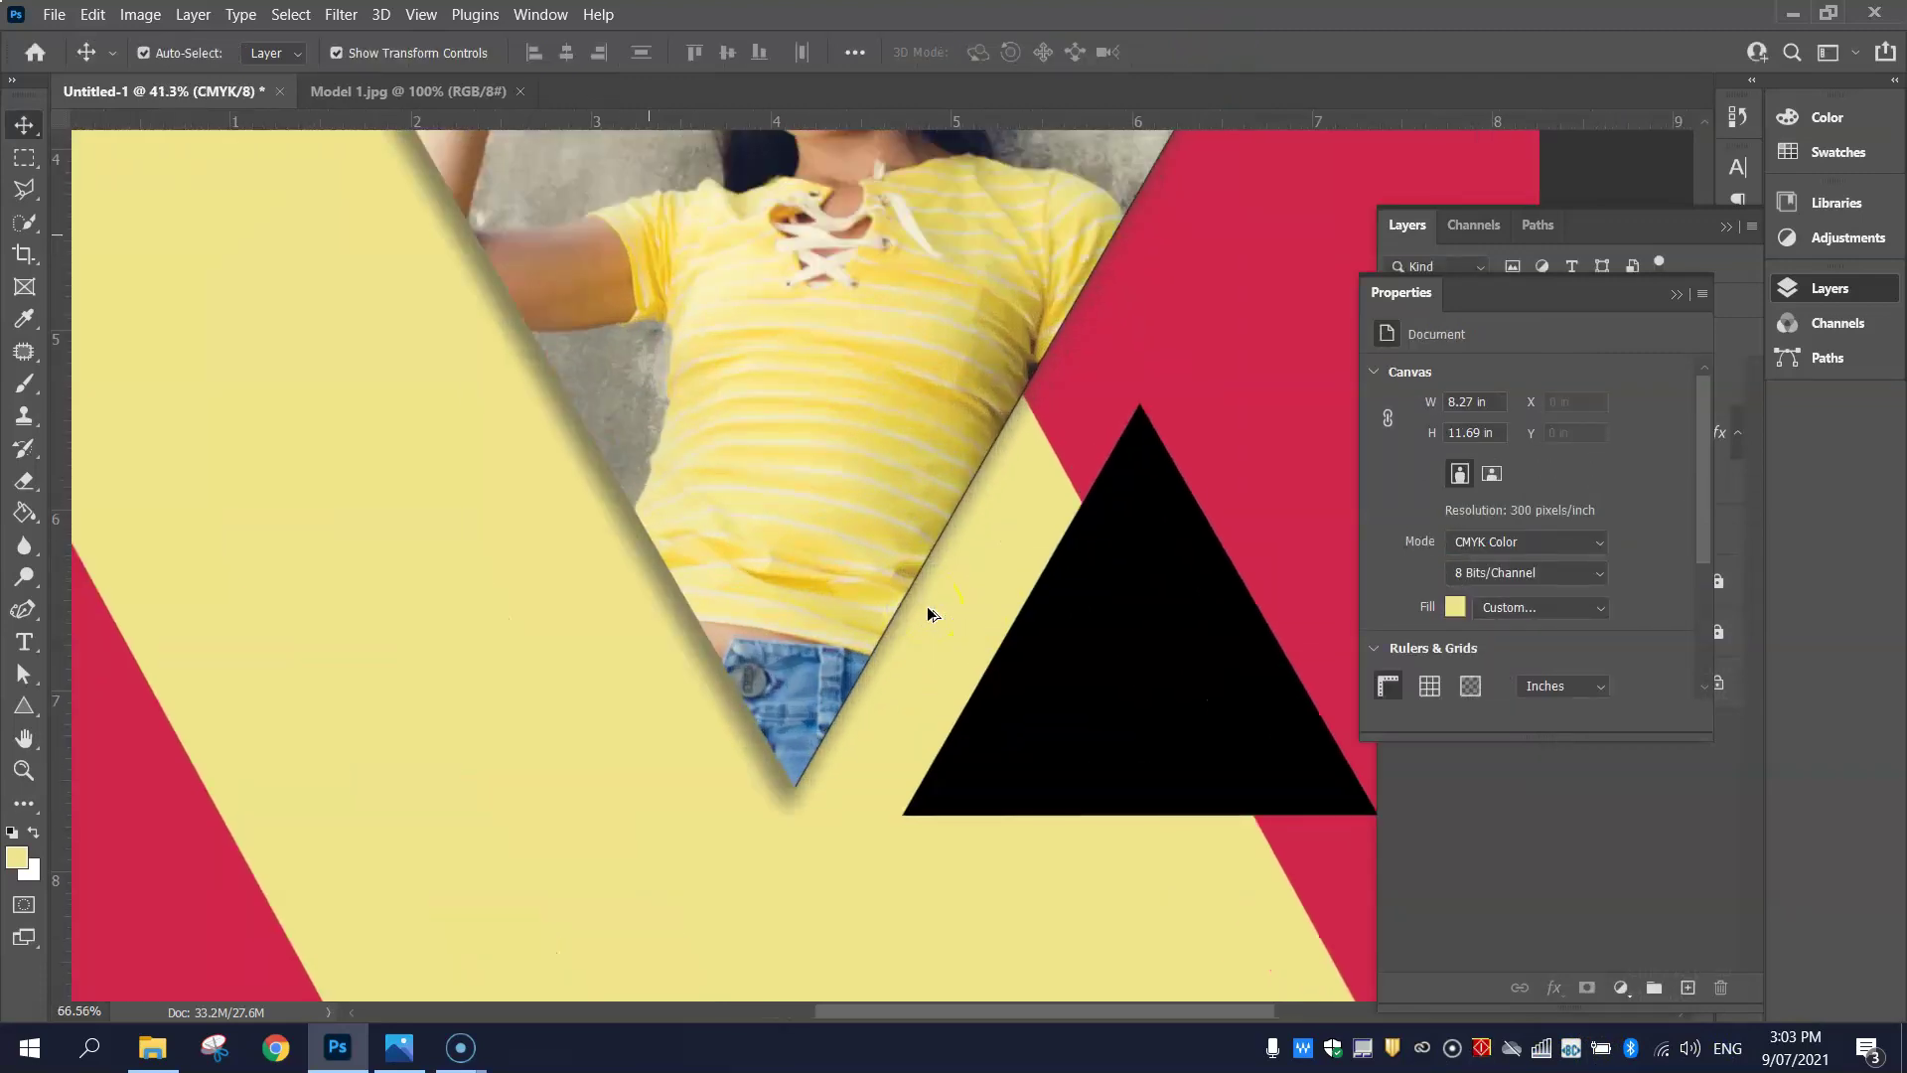
pyautogui.scroll(1, 805, 792)
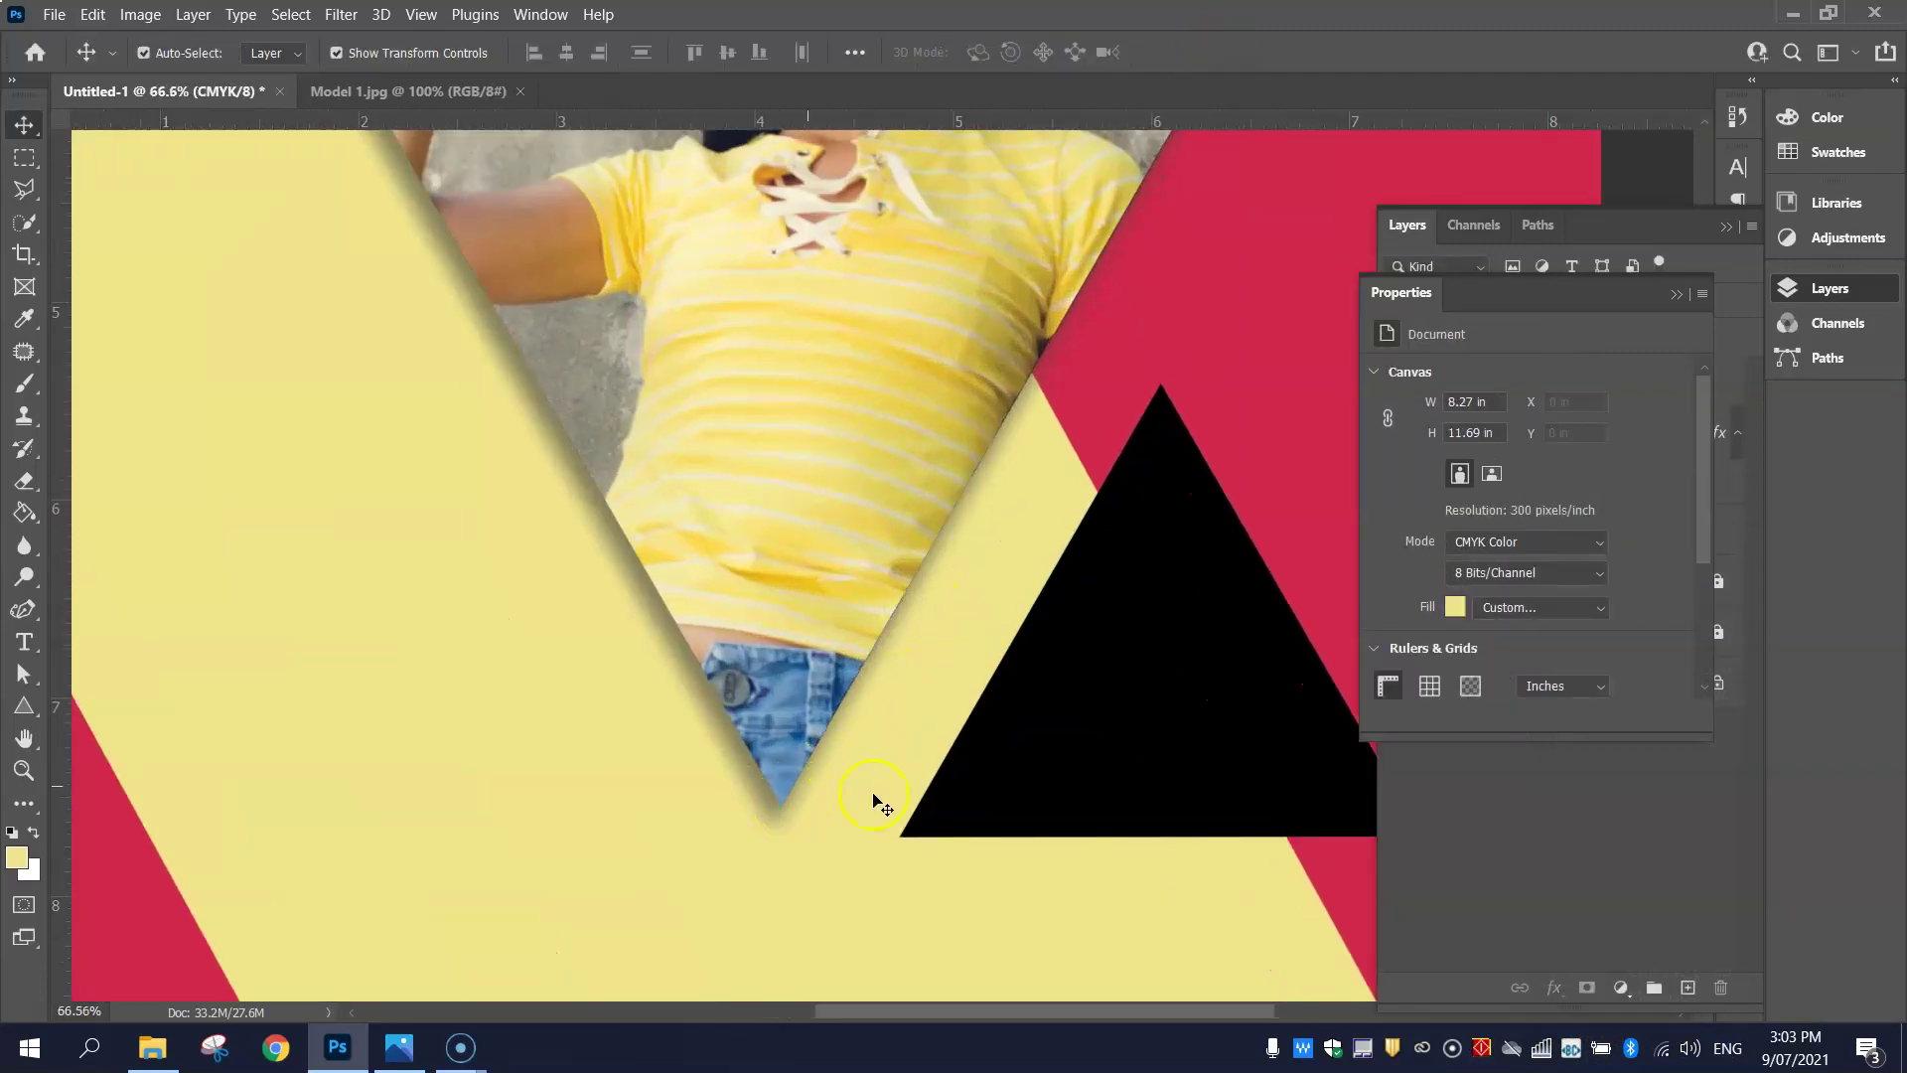
pyautogui.moveTo(1042, 777); pyautogui.dragTo(1040, 742)
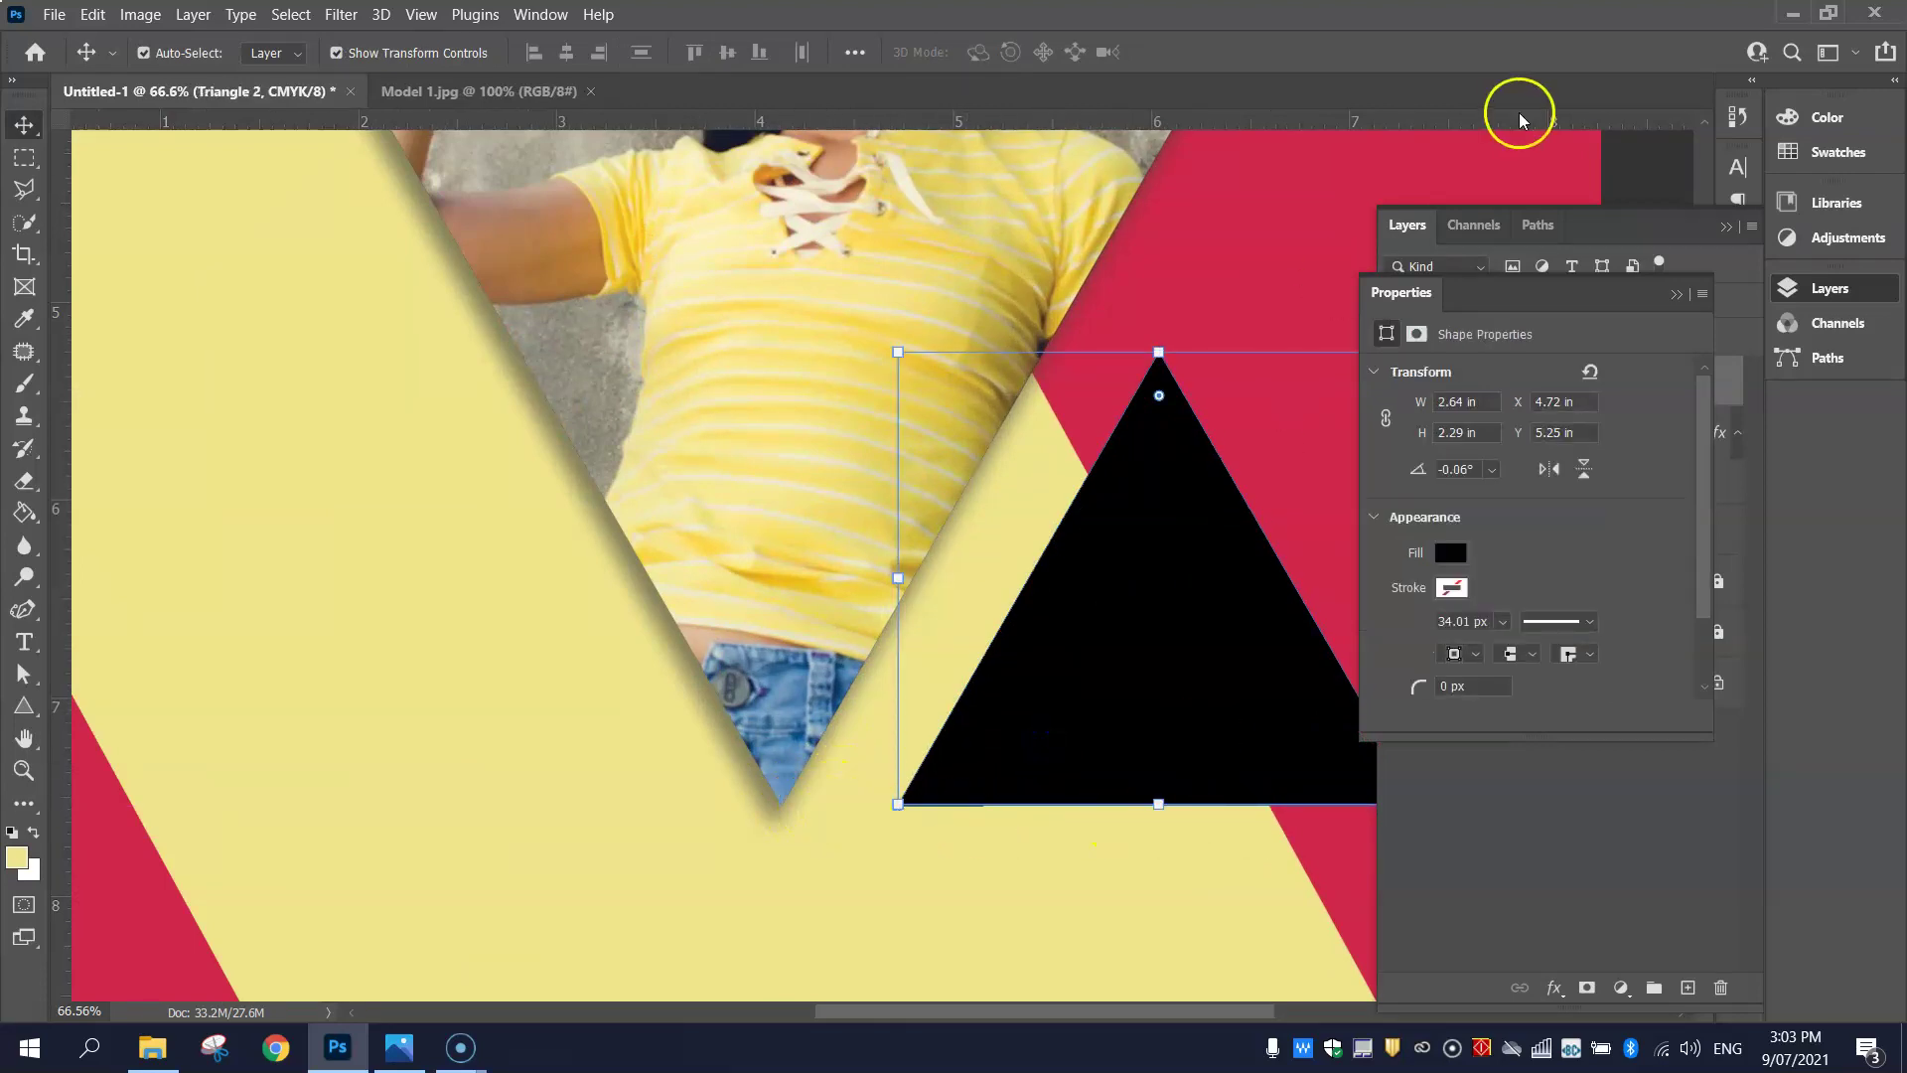
pyautogui.scroll(-3, 1051, 481)
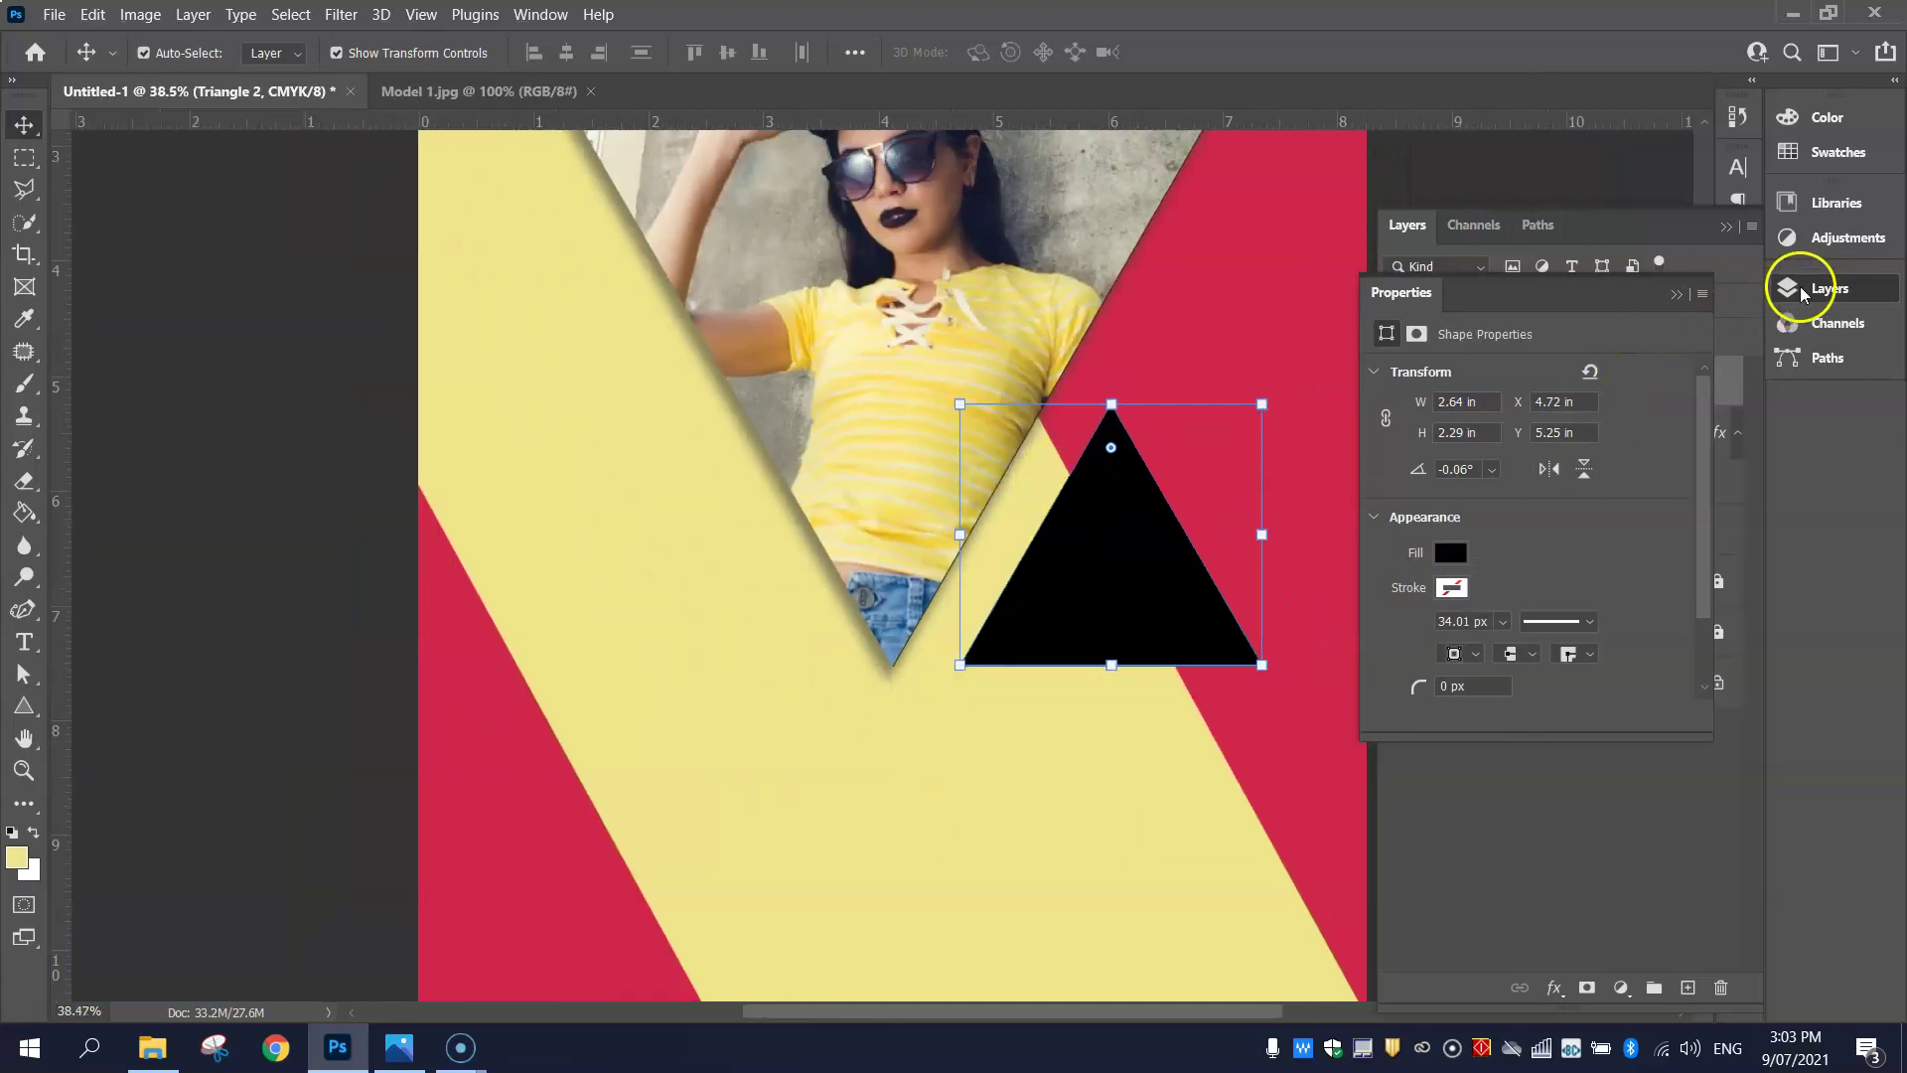
pyautogui.click(1800, 286)
pyautogui.click(1676, 295)
pyautogui.click(1547, 295)
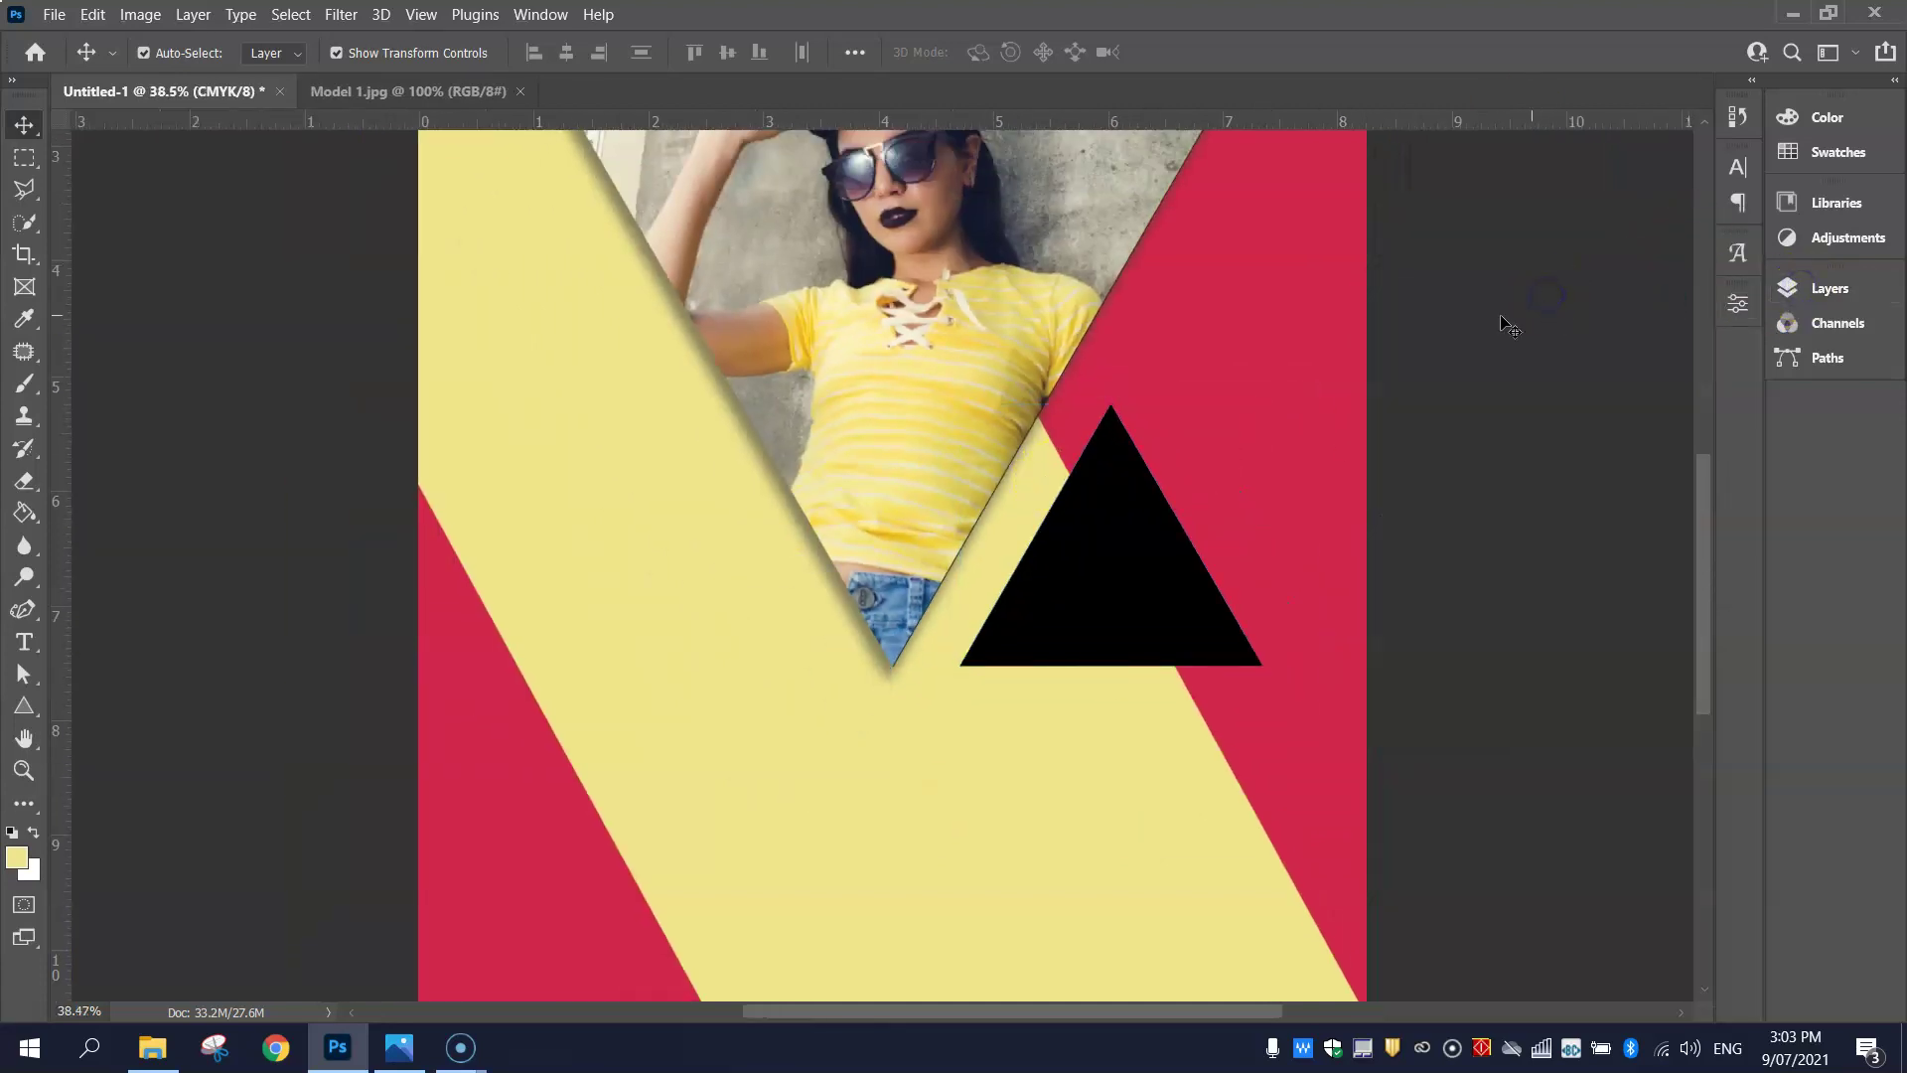
pyautogui.scroll(2, 1508, 320)
pyautogui.scroll(1, 1508, 320)
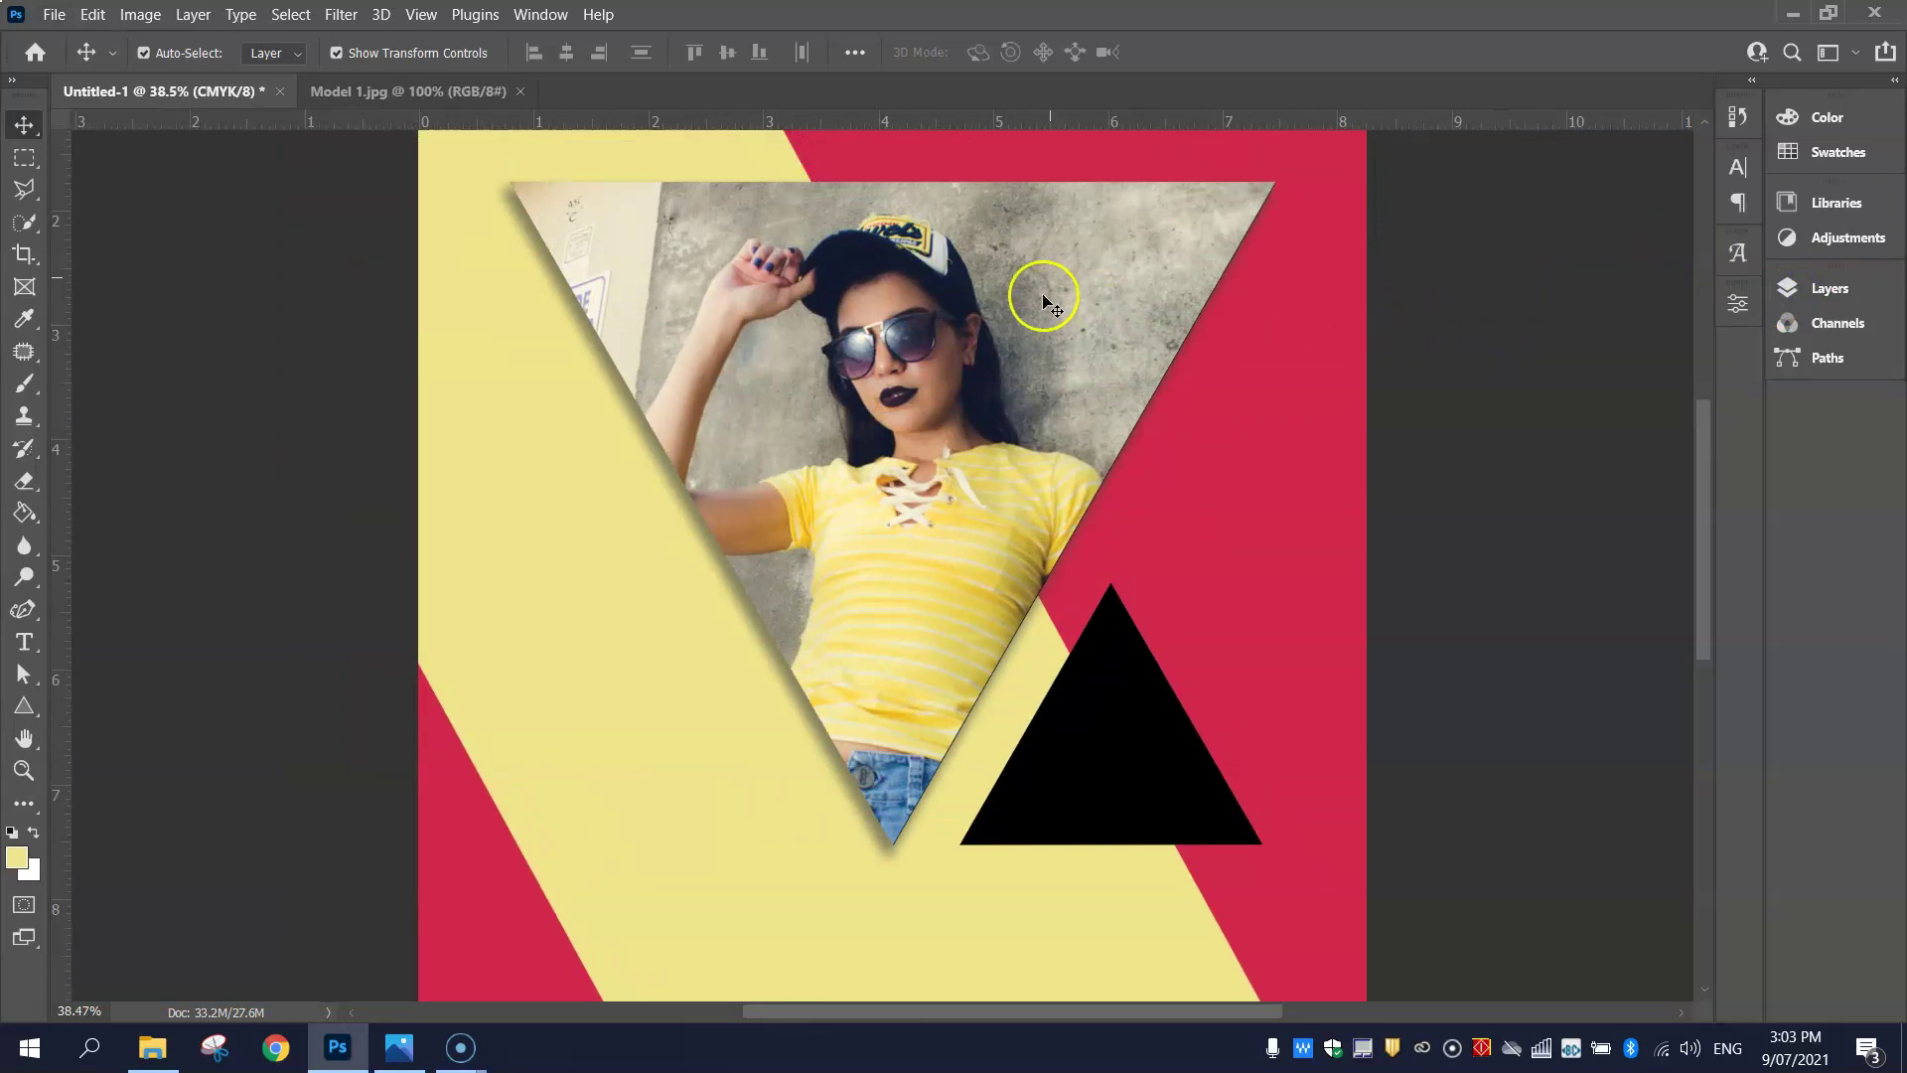
# - Open Model 2.jpg and copy the entire swing photo
pyautogui.click(53, 14)
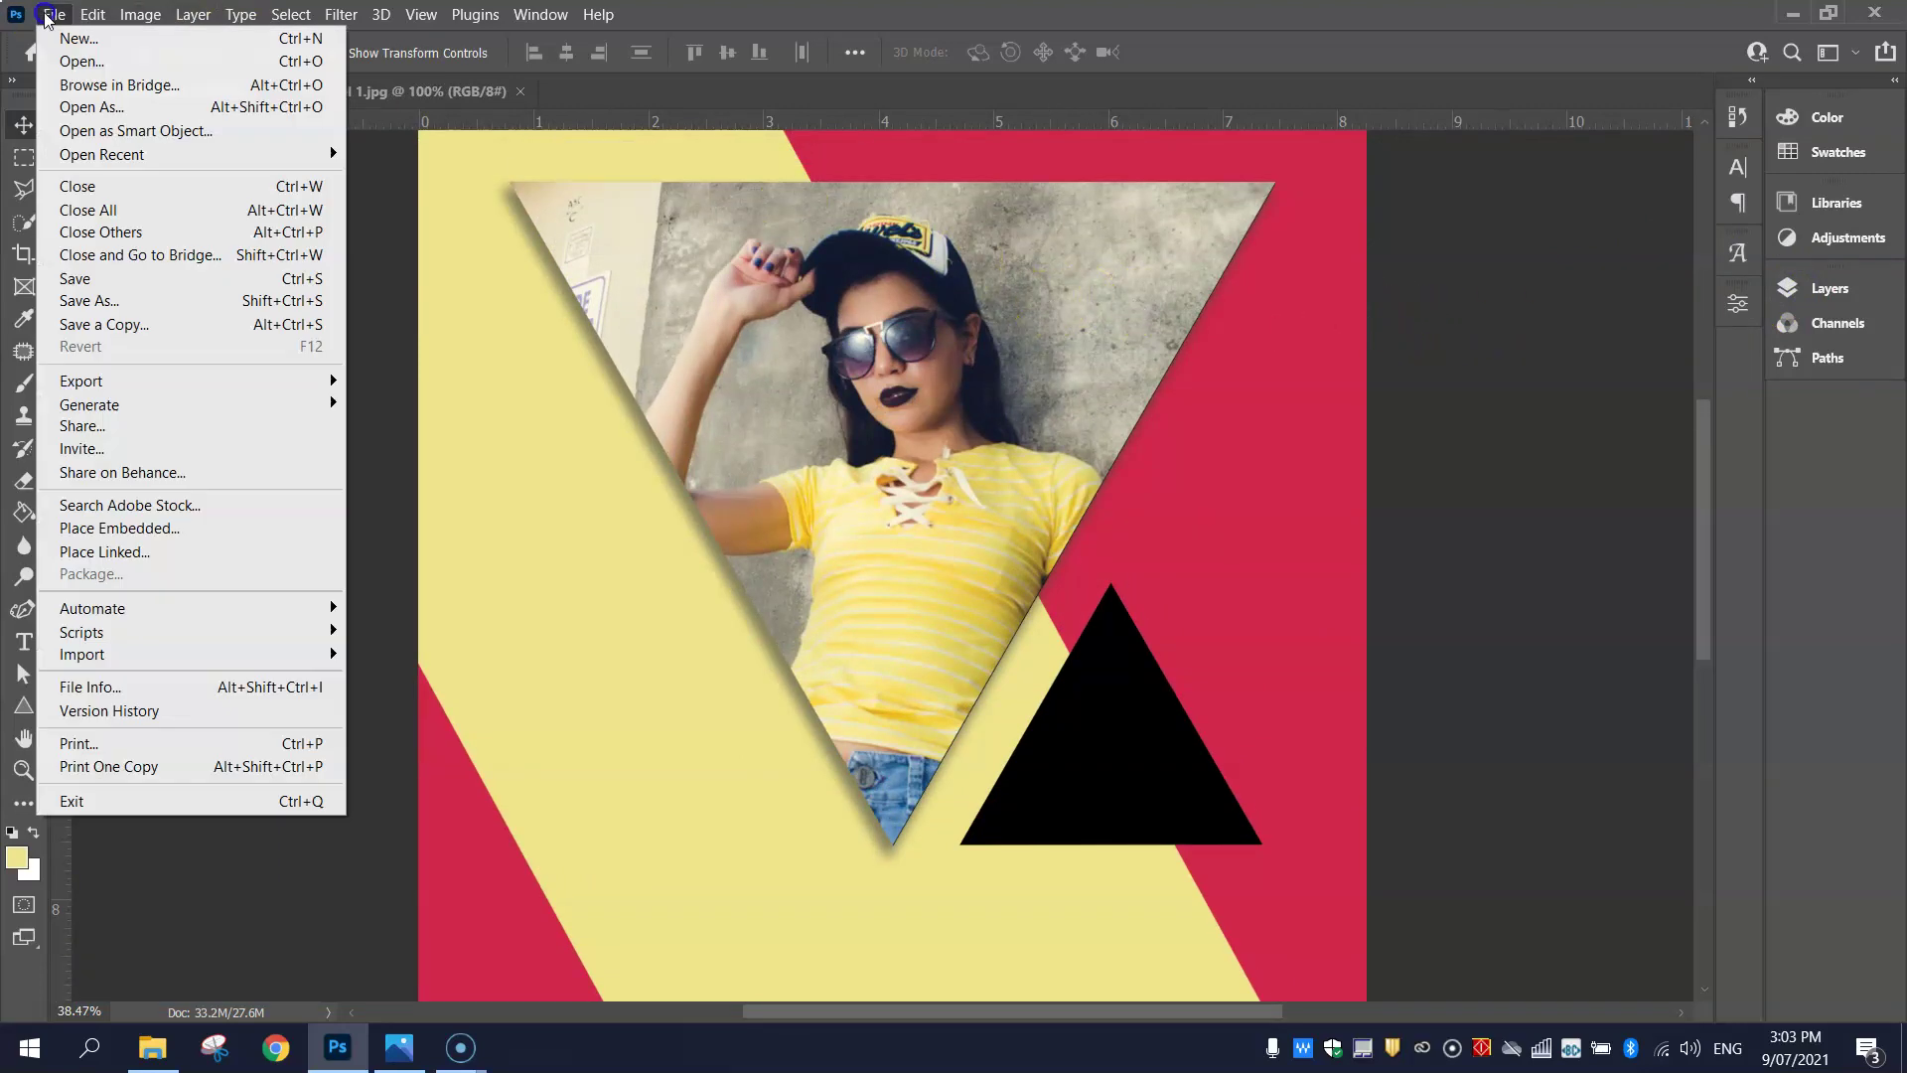
pyautogui.click(81, 62)
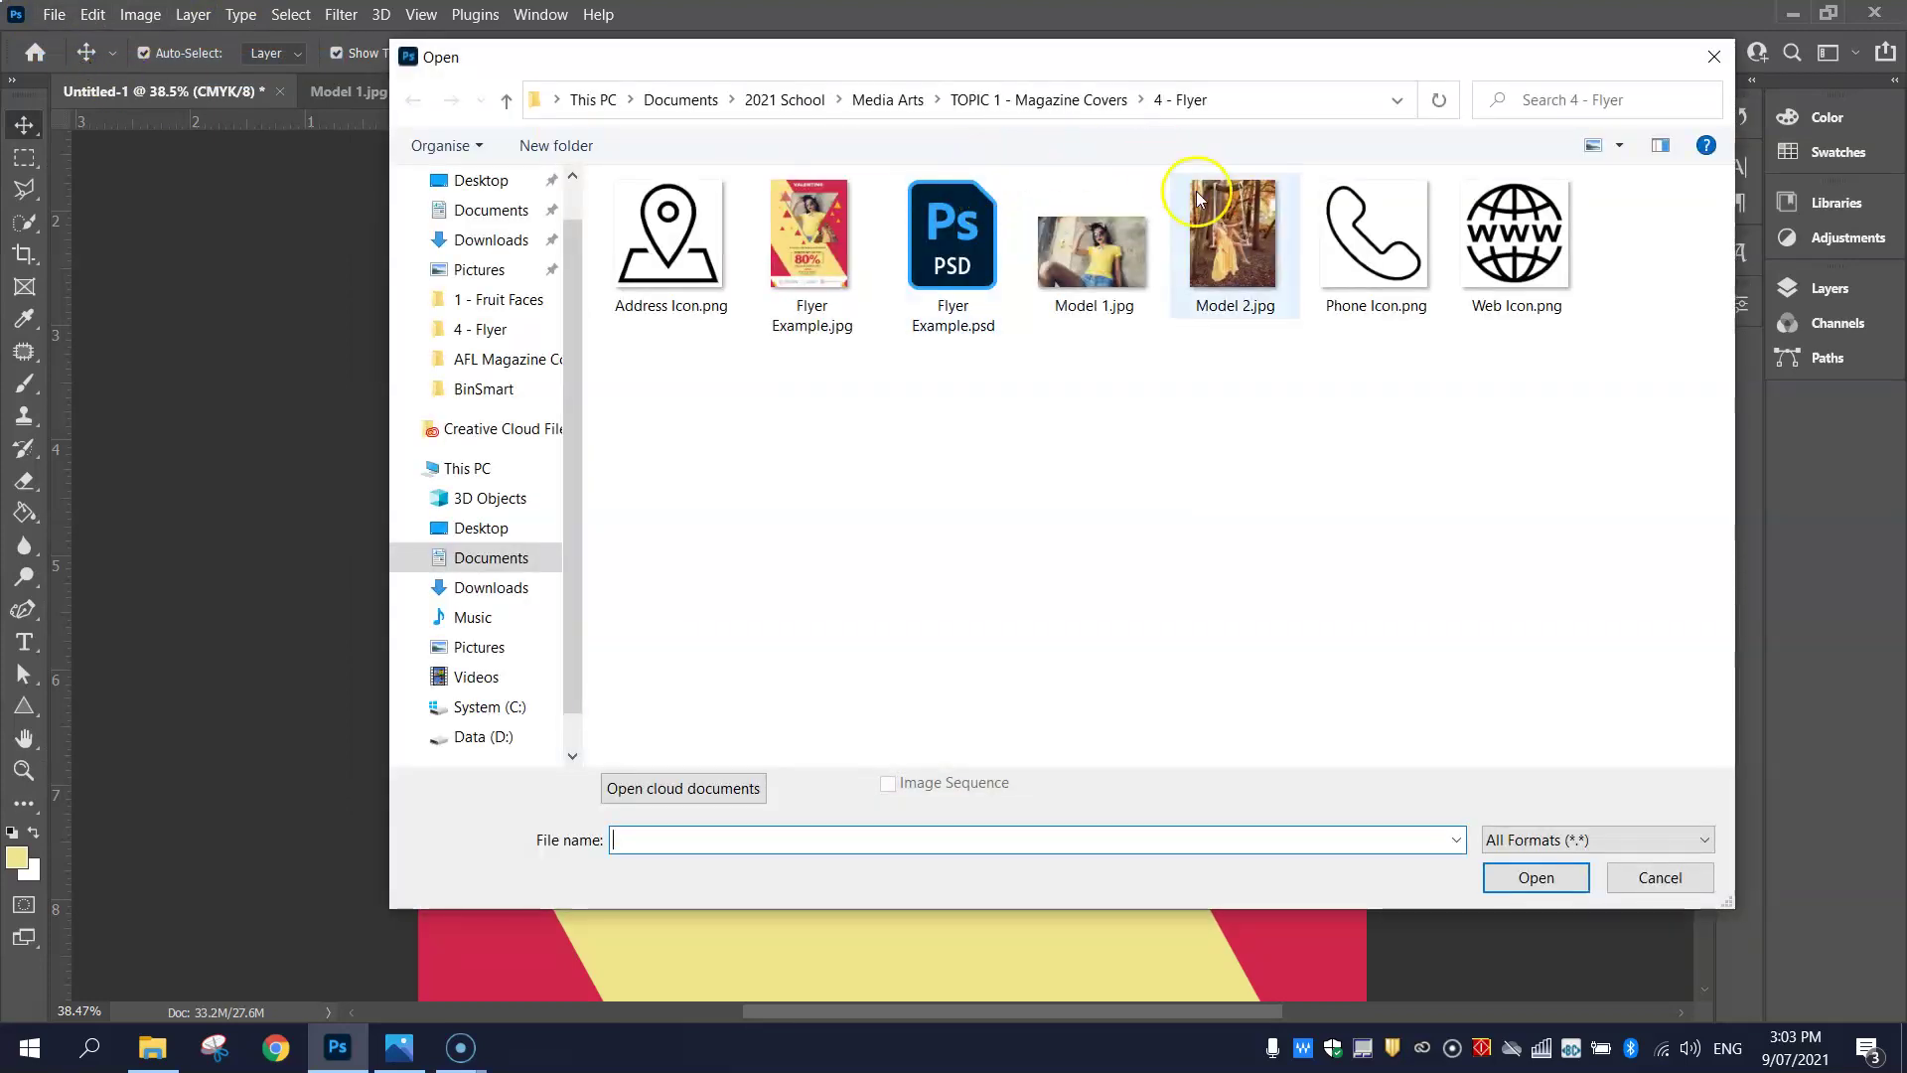
pyautogui.doubleClick(1202, 225)
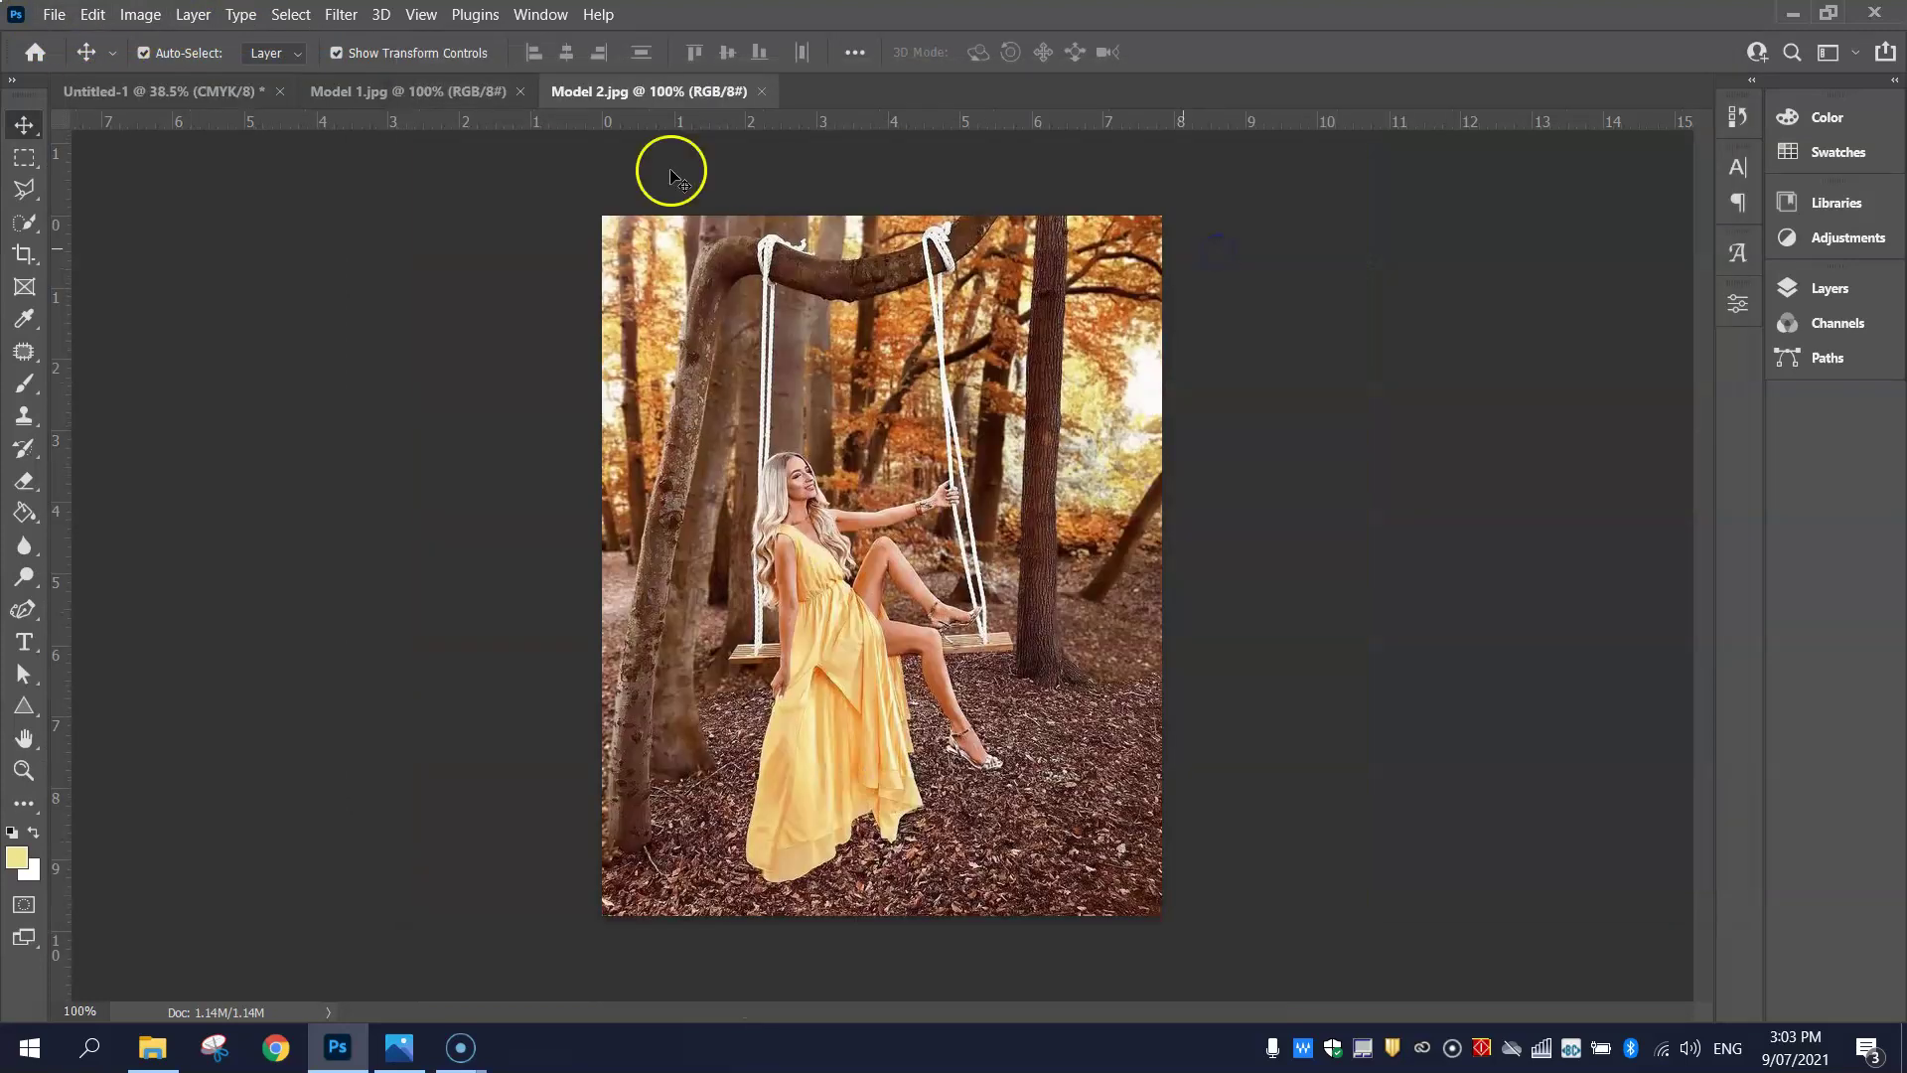
pyautogui.click(290, 14)
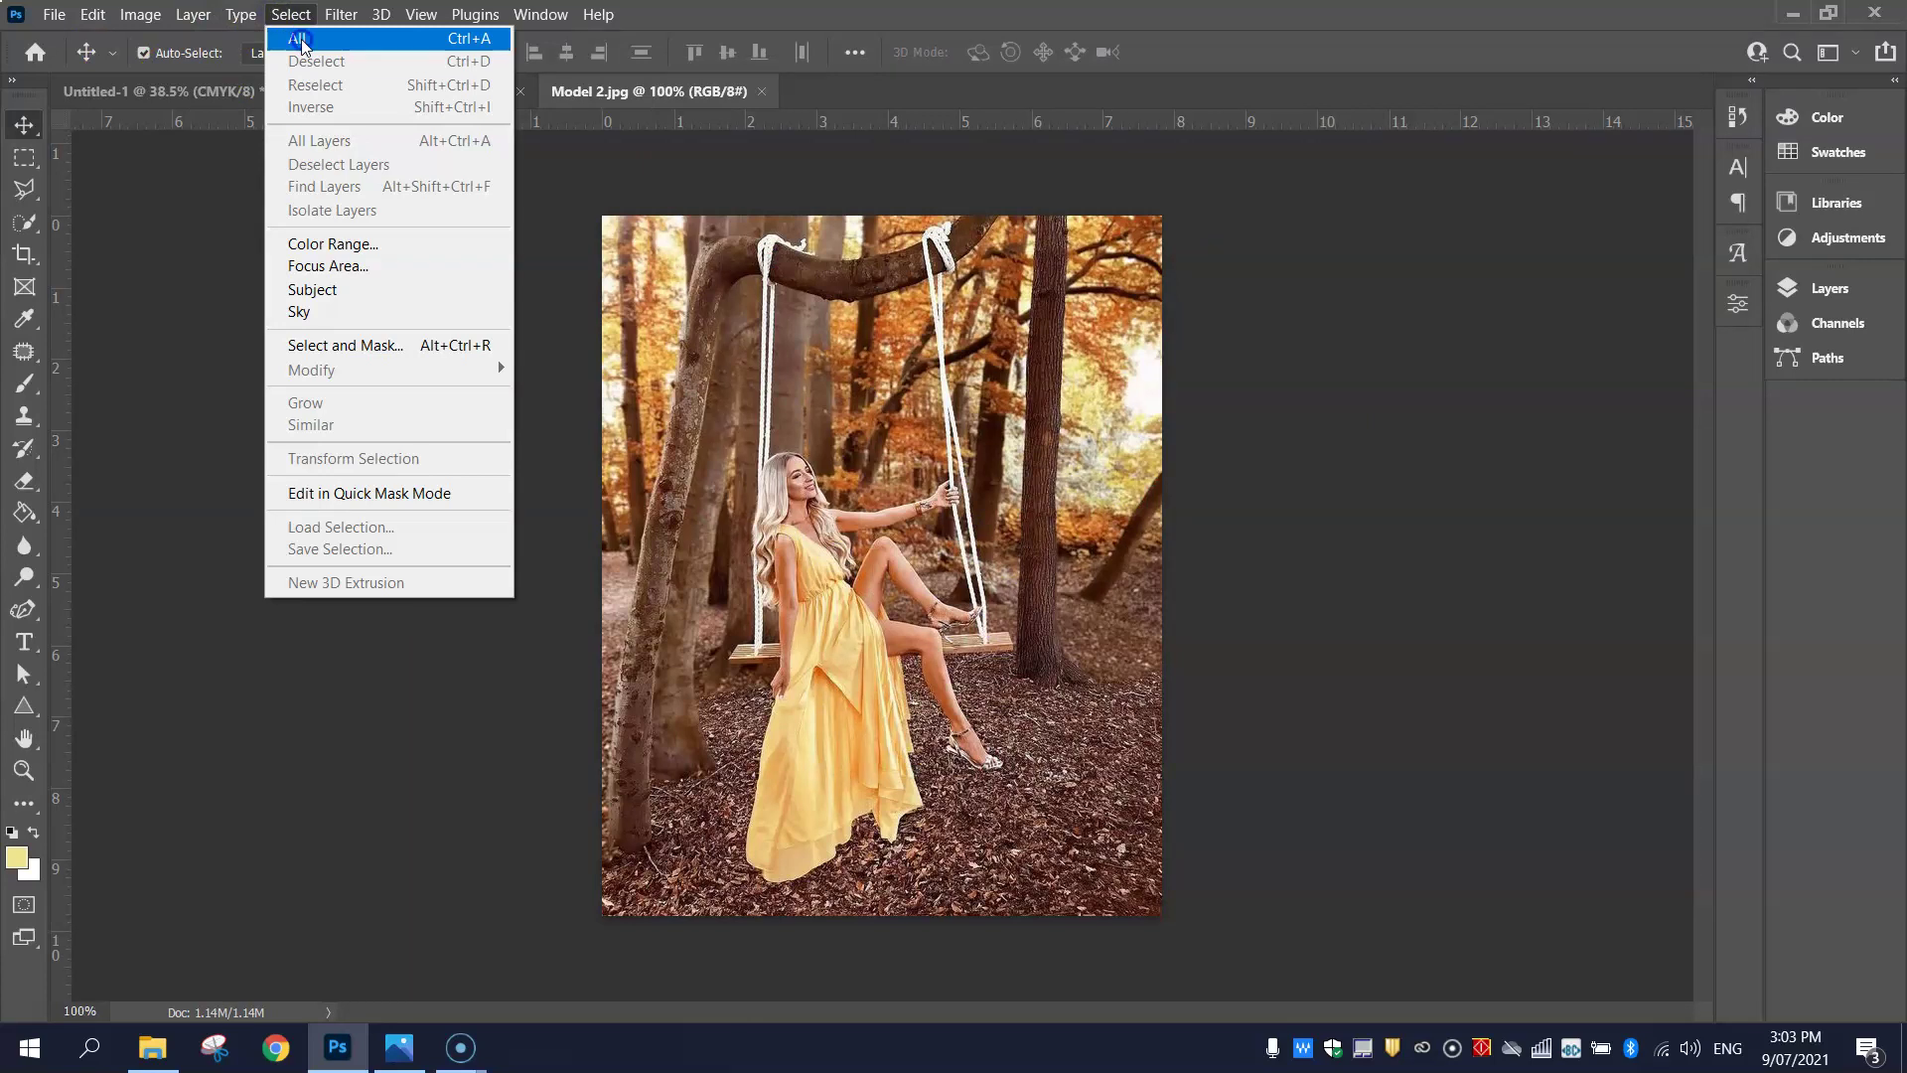
pyautogui.click(301, 42)
pyautogui.click(92, 14)
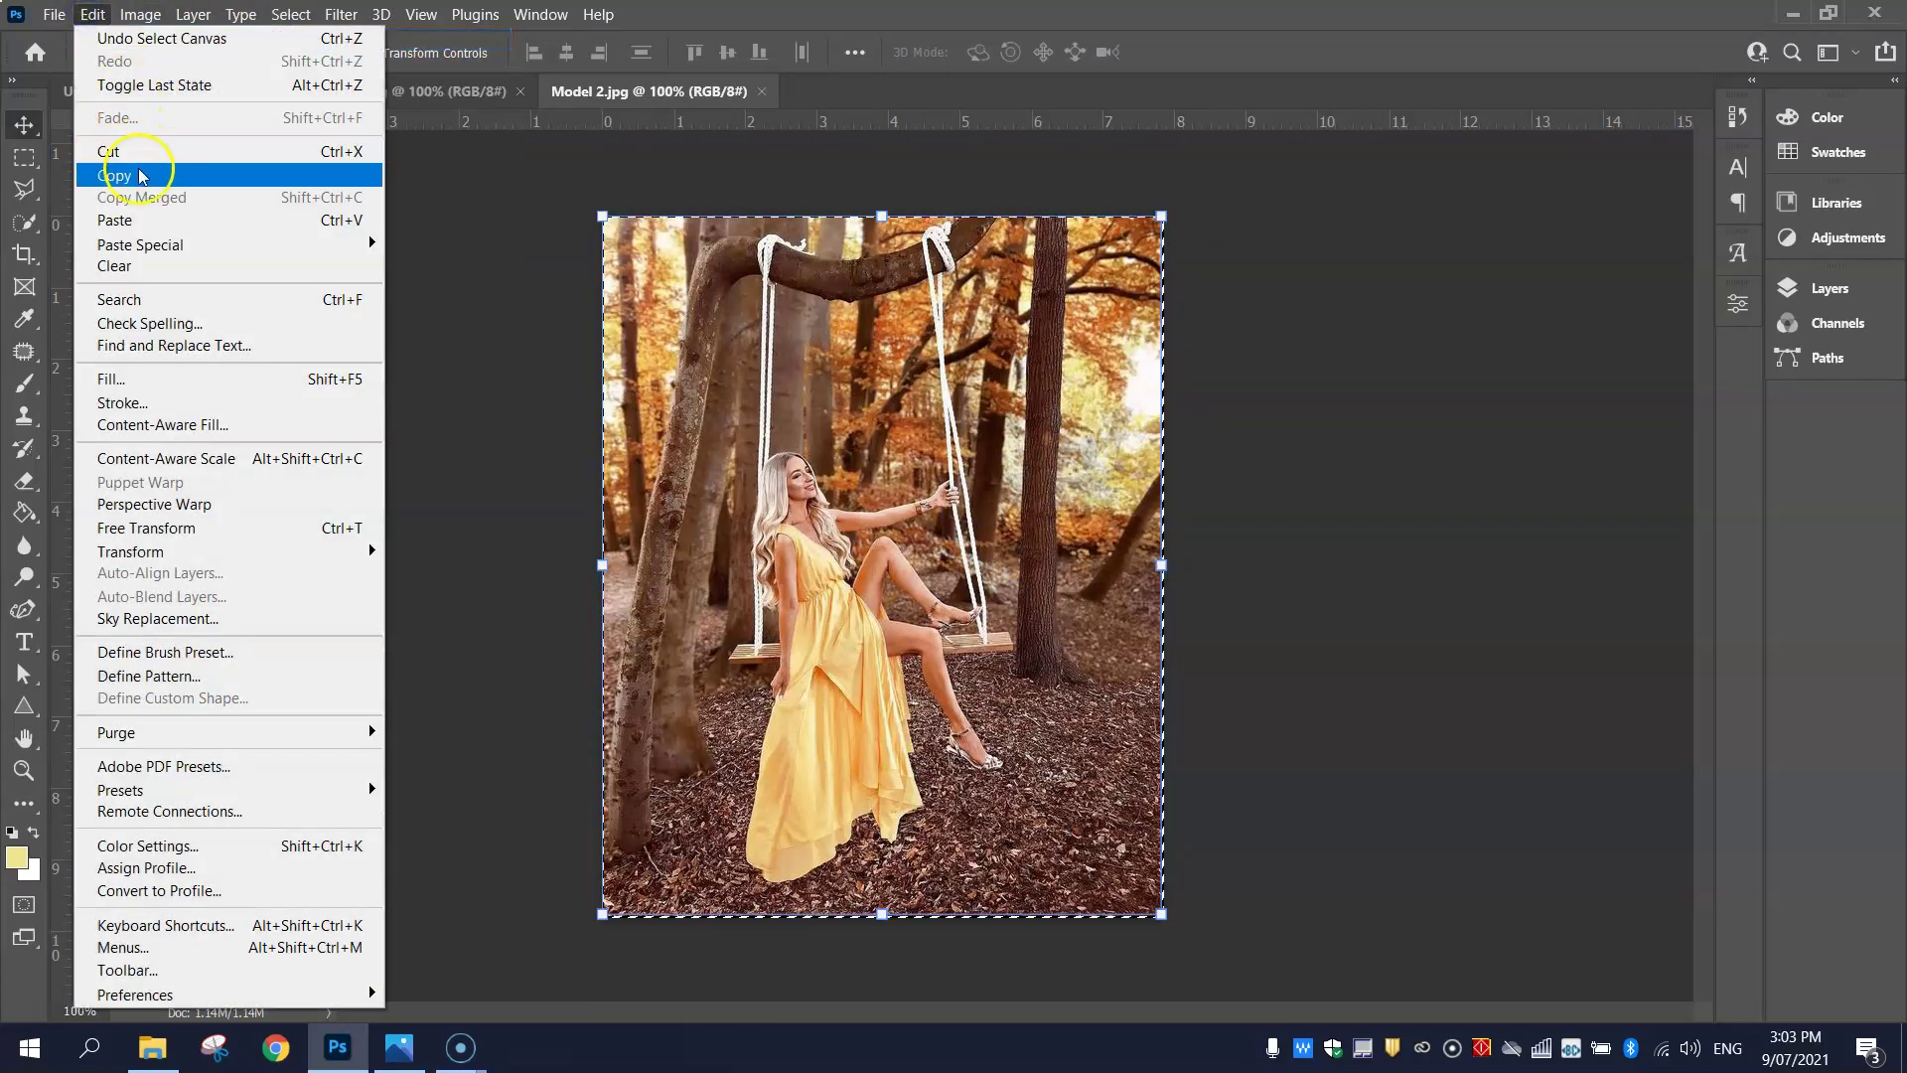
pyautogui.click(142, 176)
# - Back in Untitled-1, load Triangle 2's outline as a selection
pyautogui.click(135, 92)
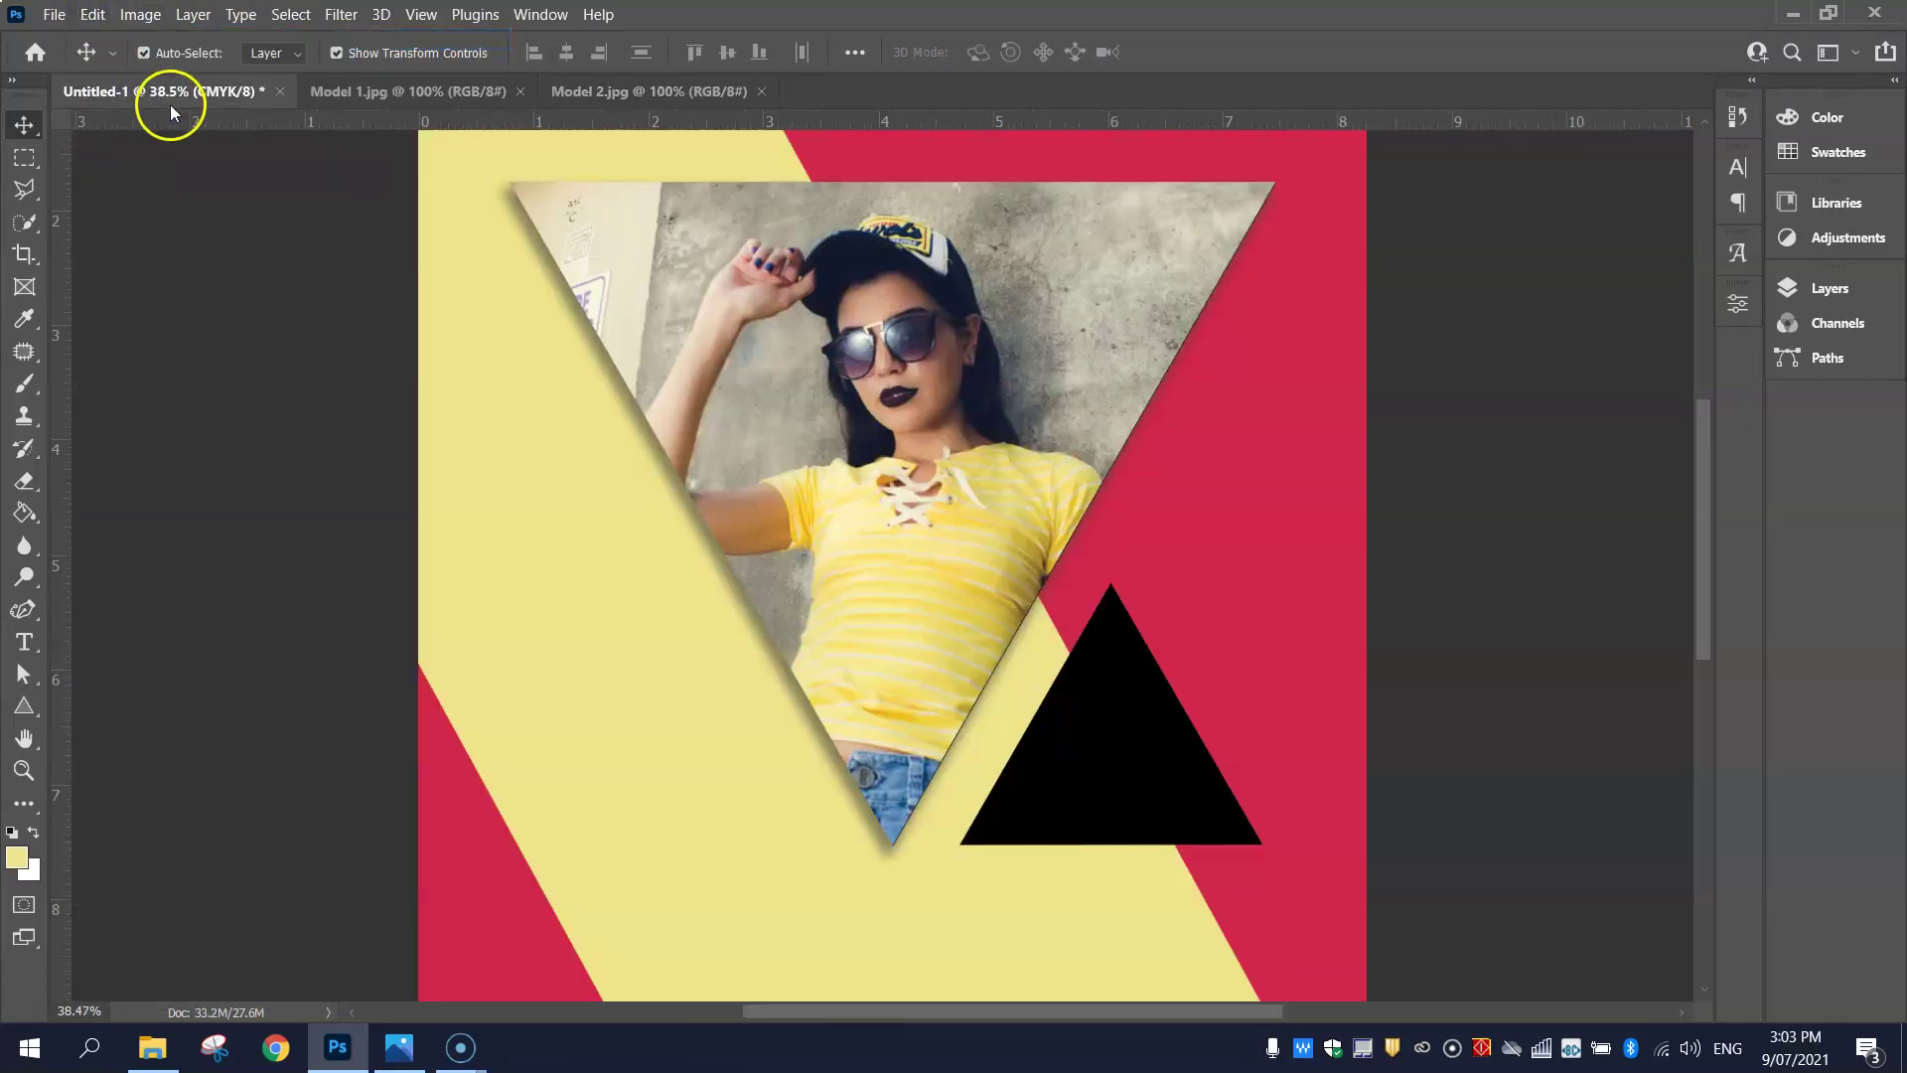
pyautogui.click(1850, 288)
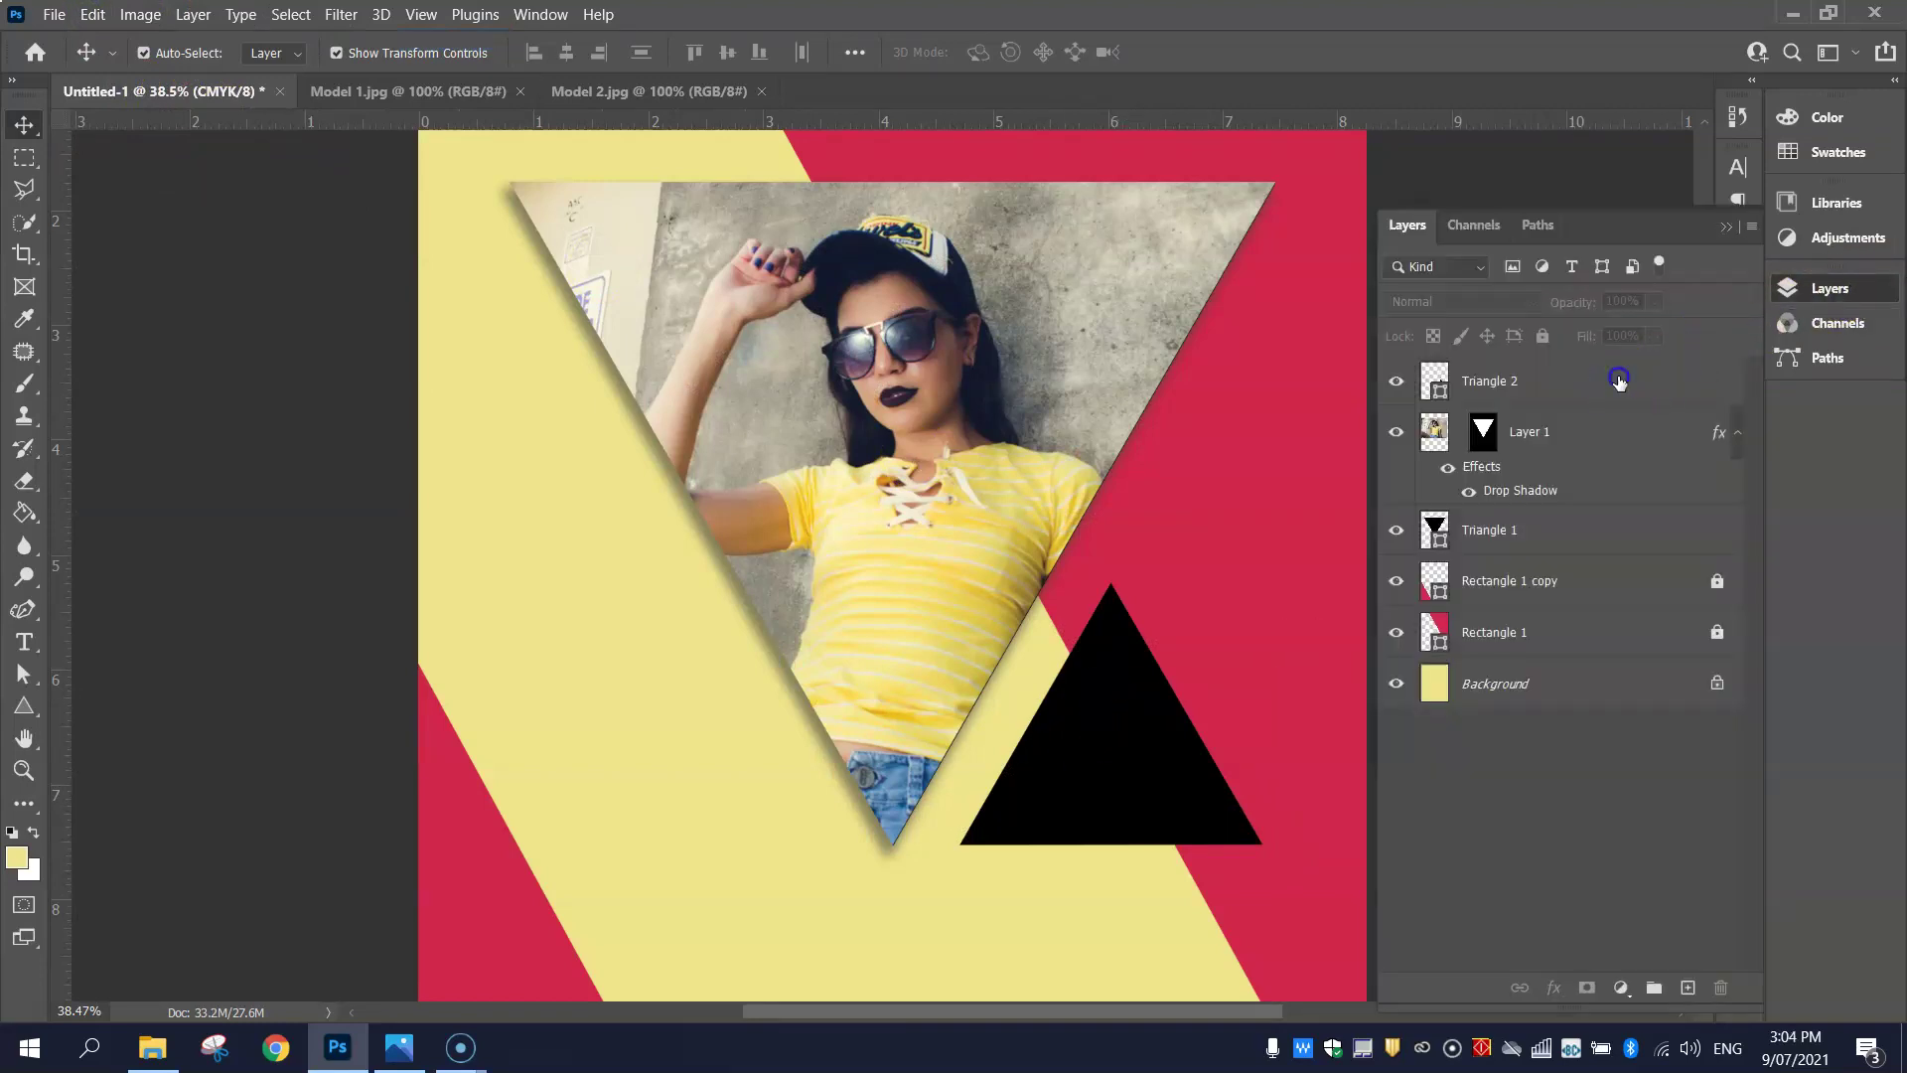
pyautogui.click(1495, 384)
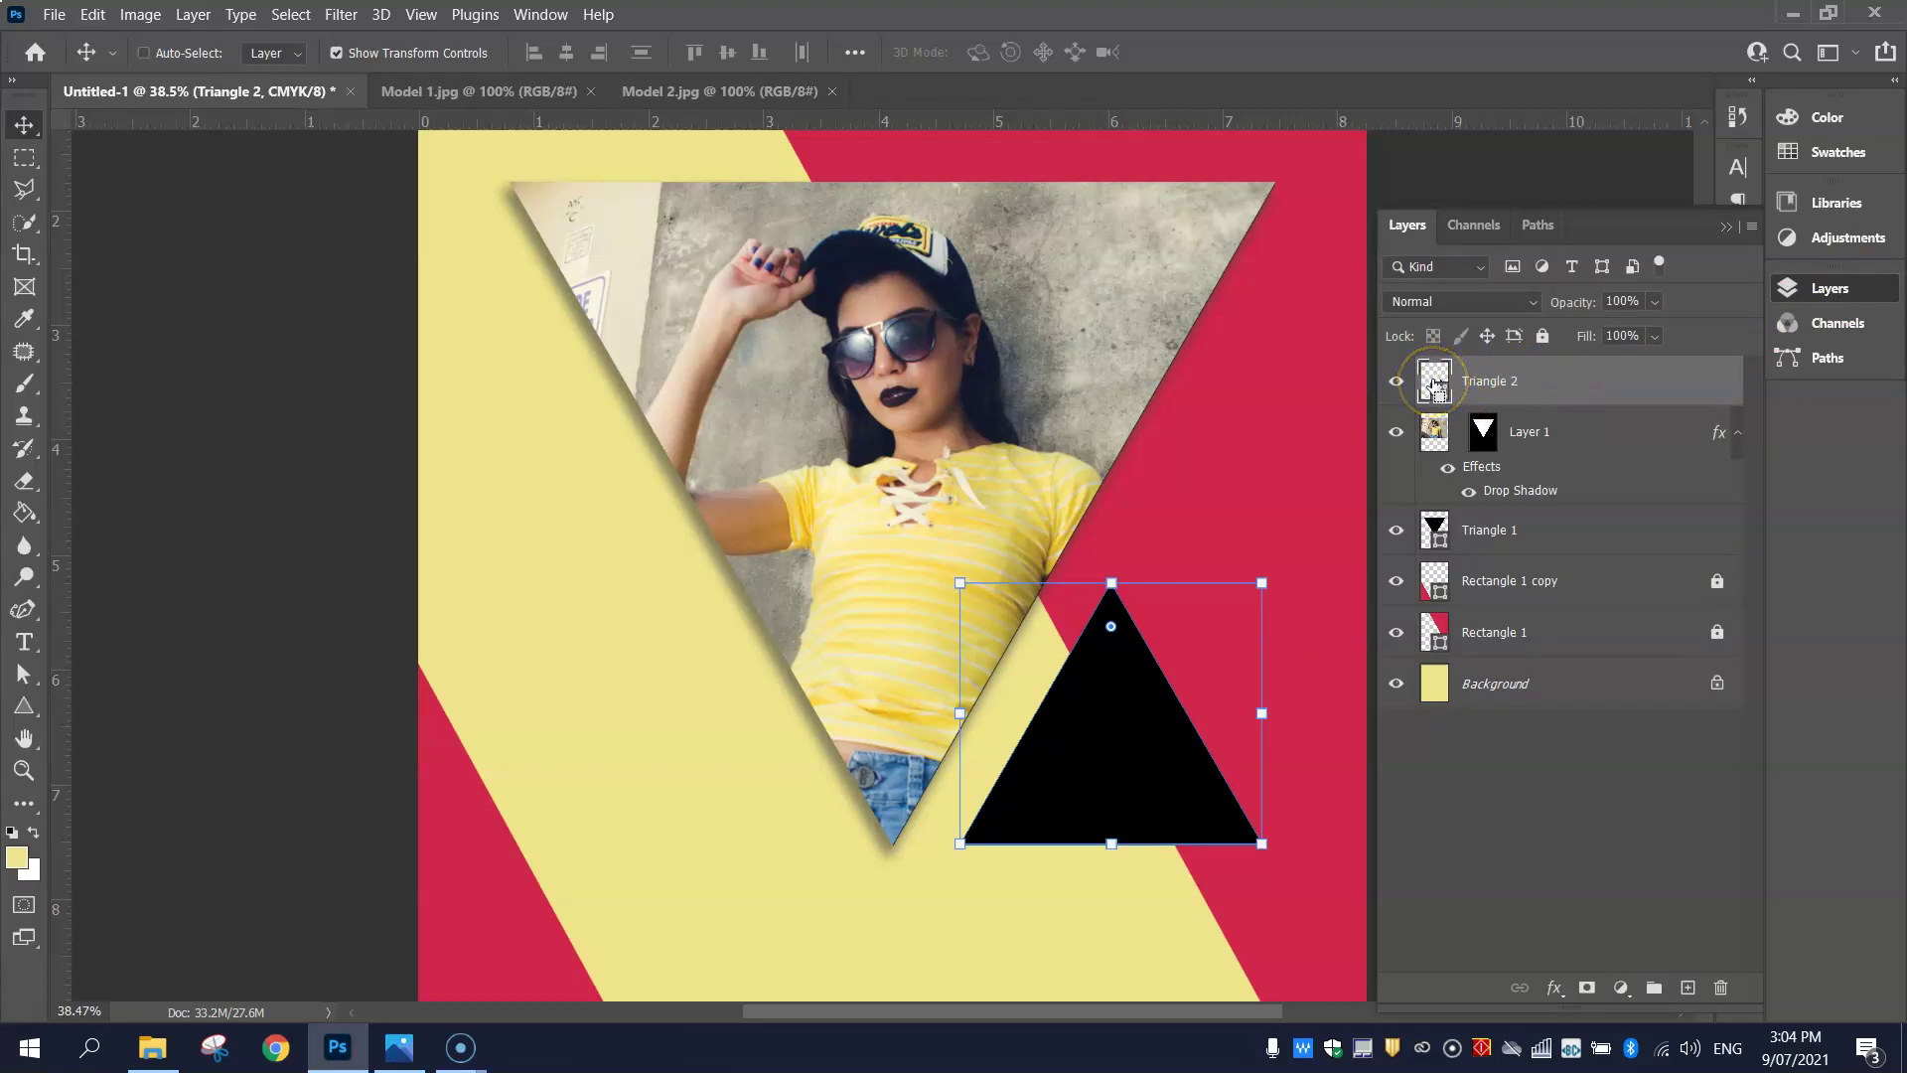
pyautogui.keyDown('ctrl'); pyautogui.click(1435, 380); pyautogui.keyUp('ctrl')
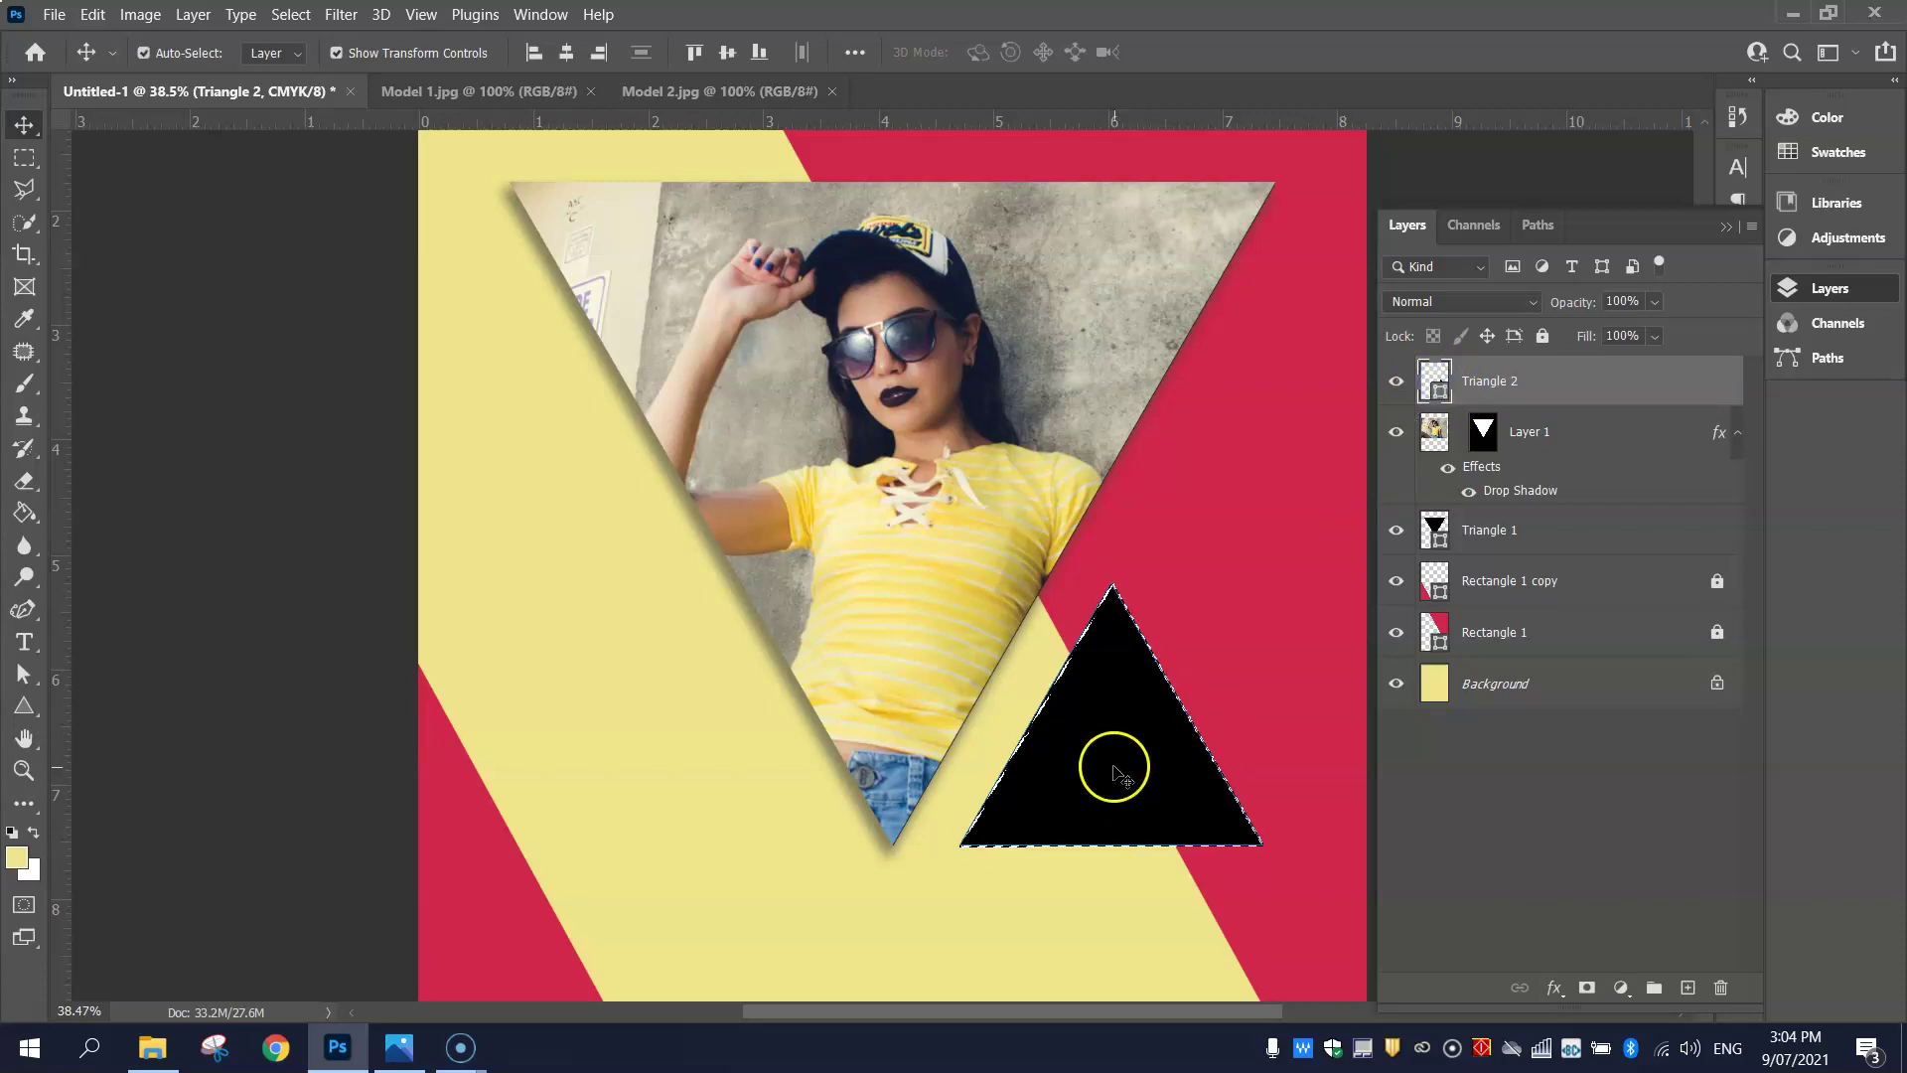
pyautogui.click(93, 14)
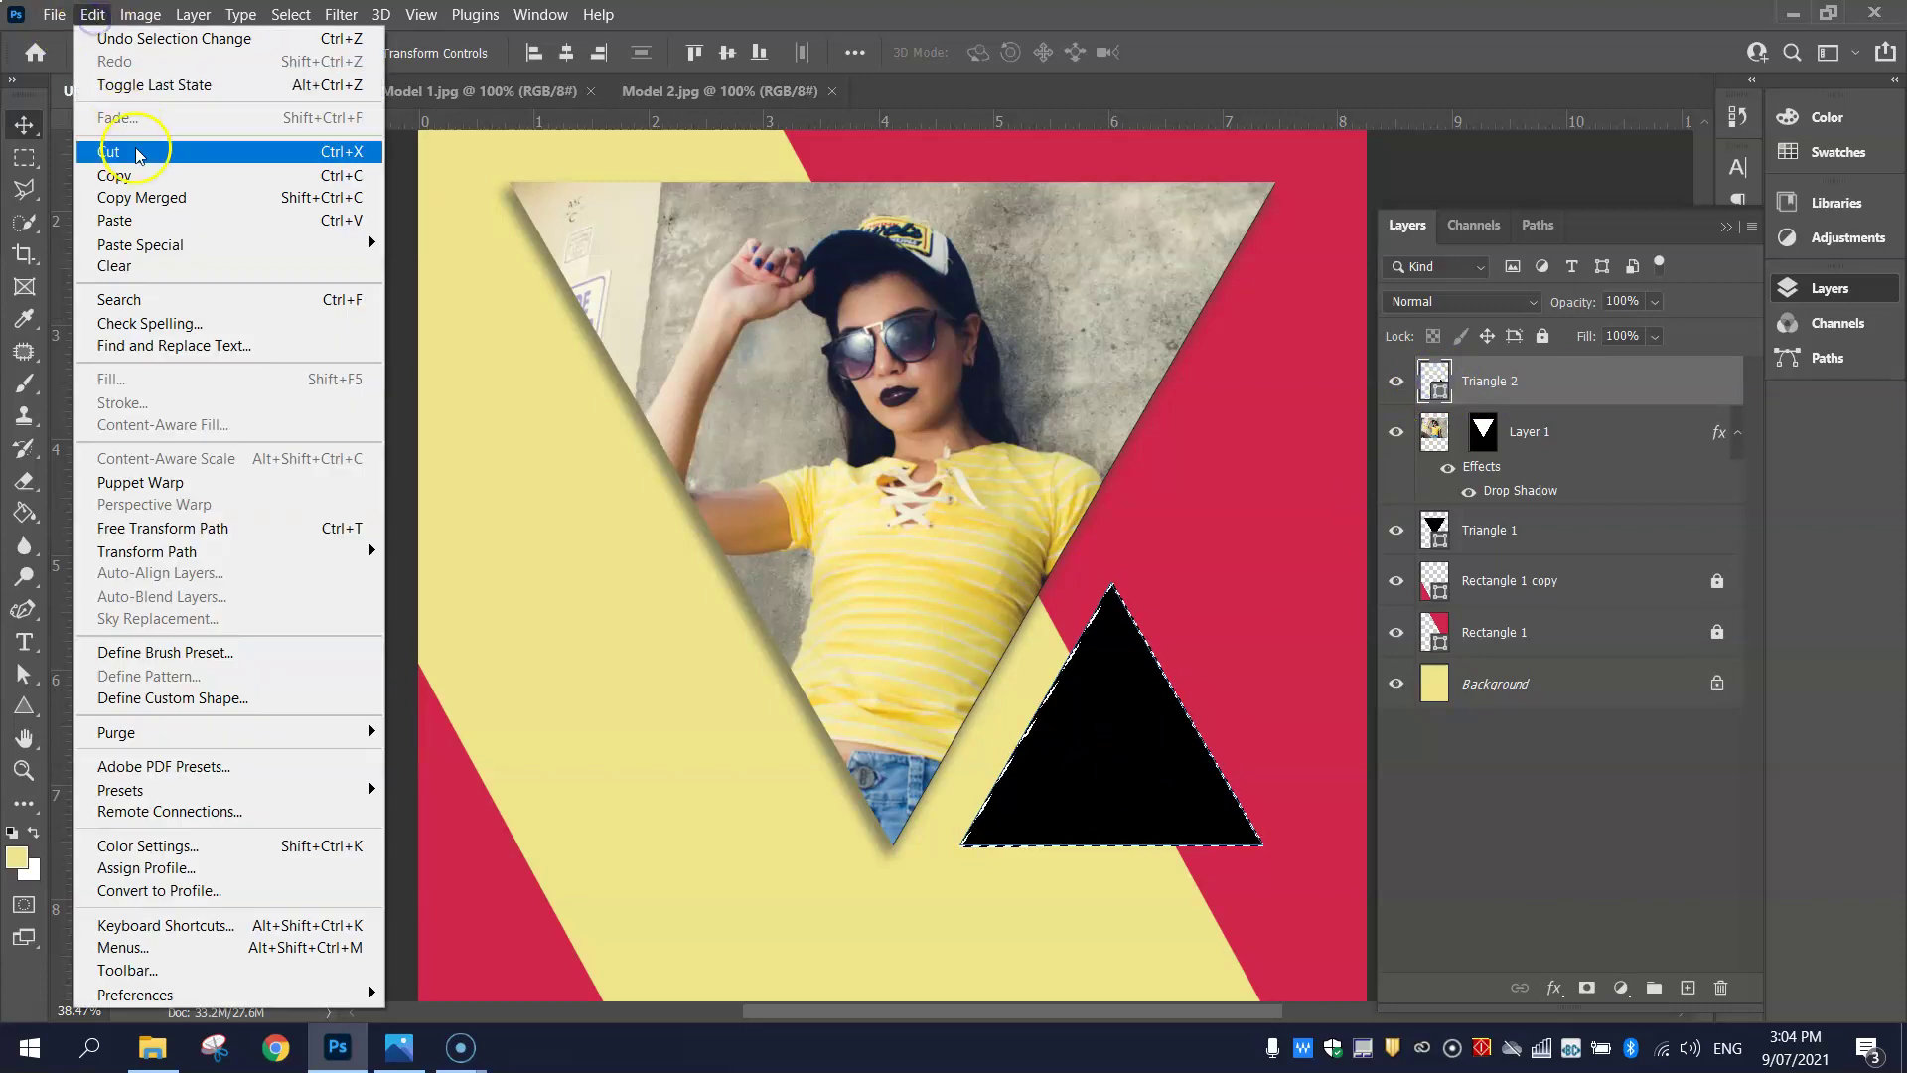
# - Paste the swing photo into Triangle 2, enlarge it to about 142% and position it
pyautogui.moveTo(168, 244)
pyautogui.click(503, 289)
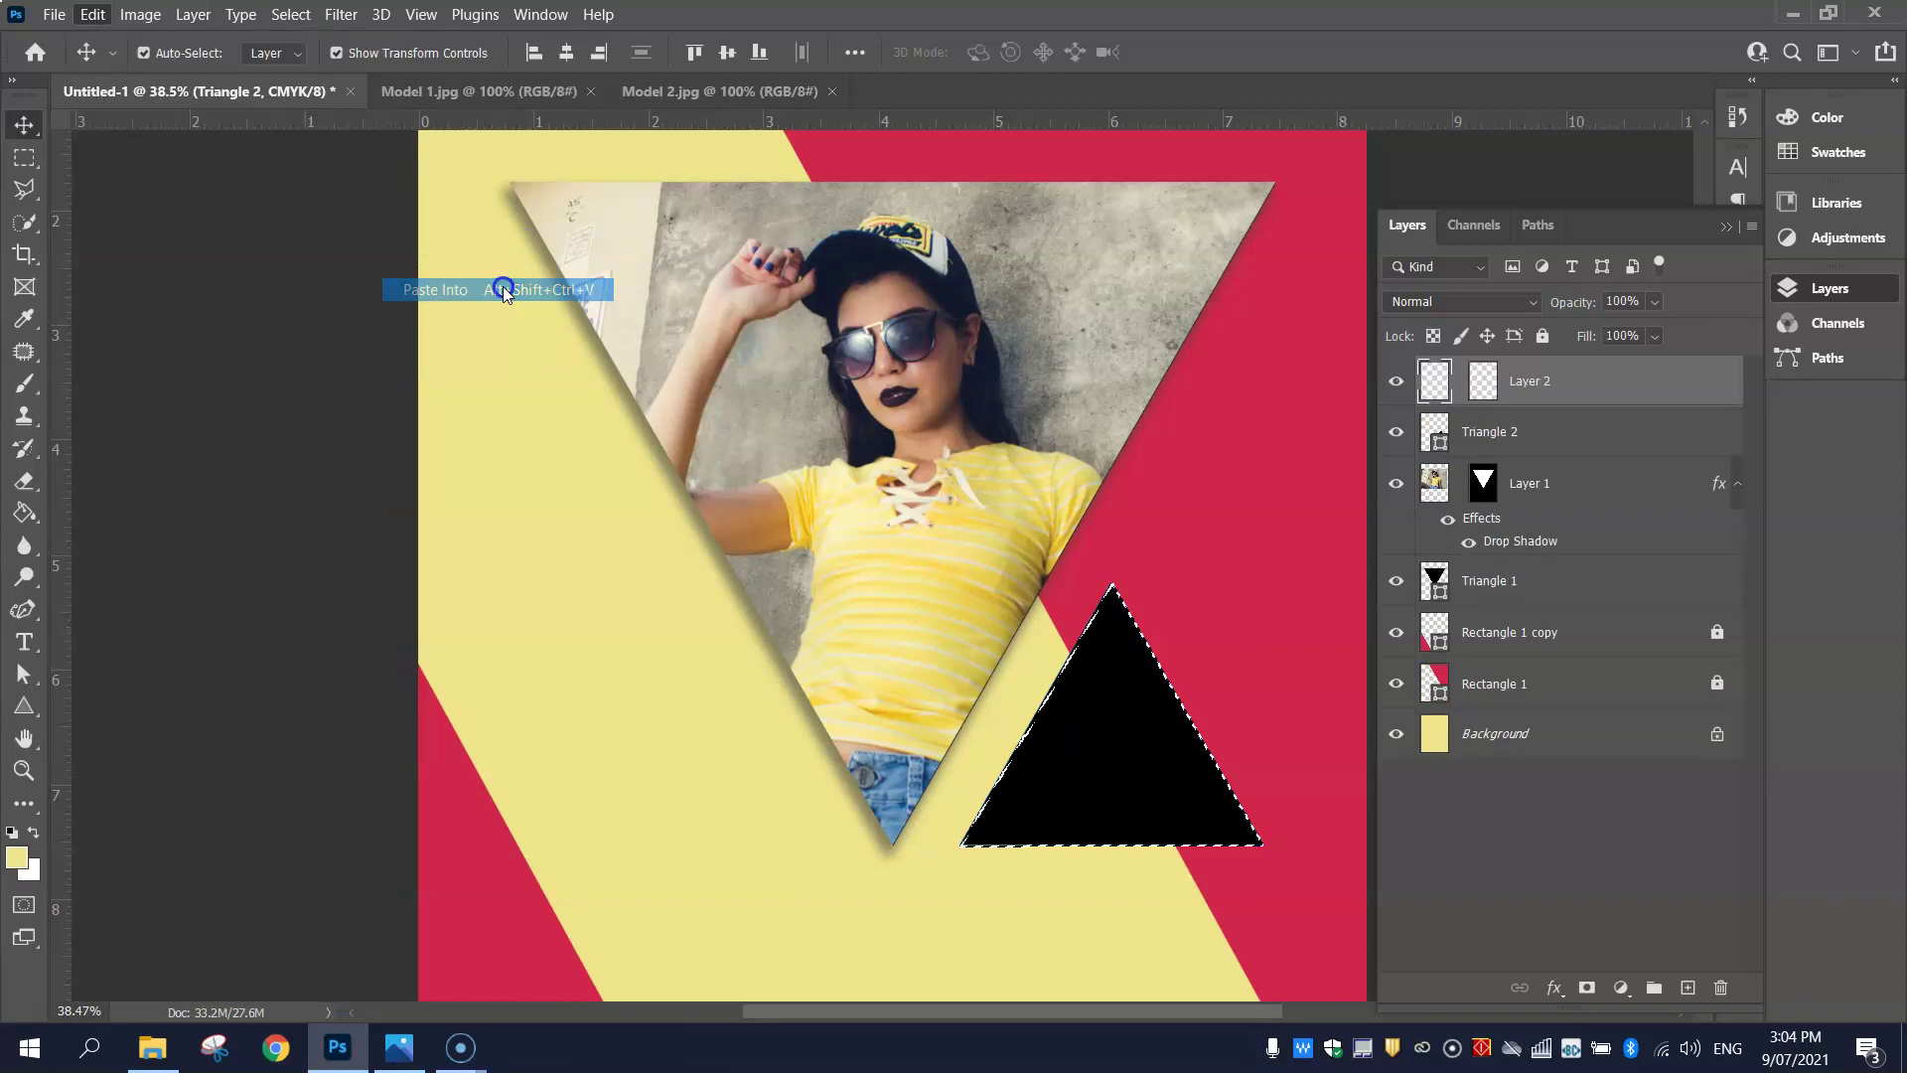
pyautogui.moveTo(1218, 579); pyautogui.dragTo(1289, 490)
pyautogui.moveTo(1140, 723); pyautogui.dragTo(1112, 787)
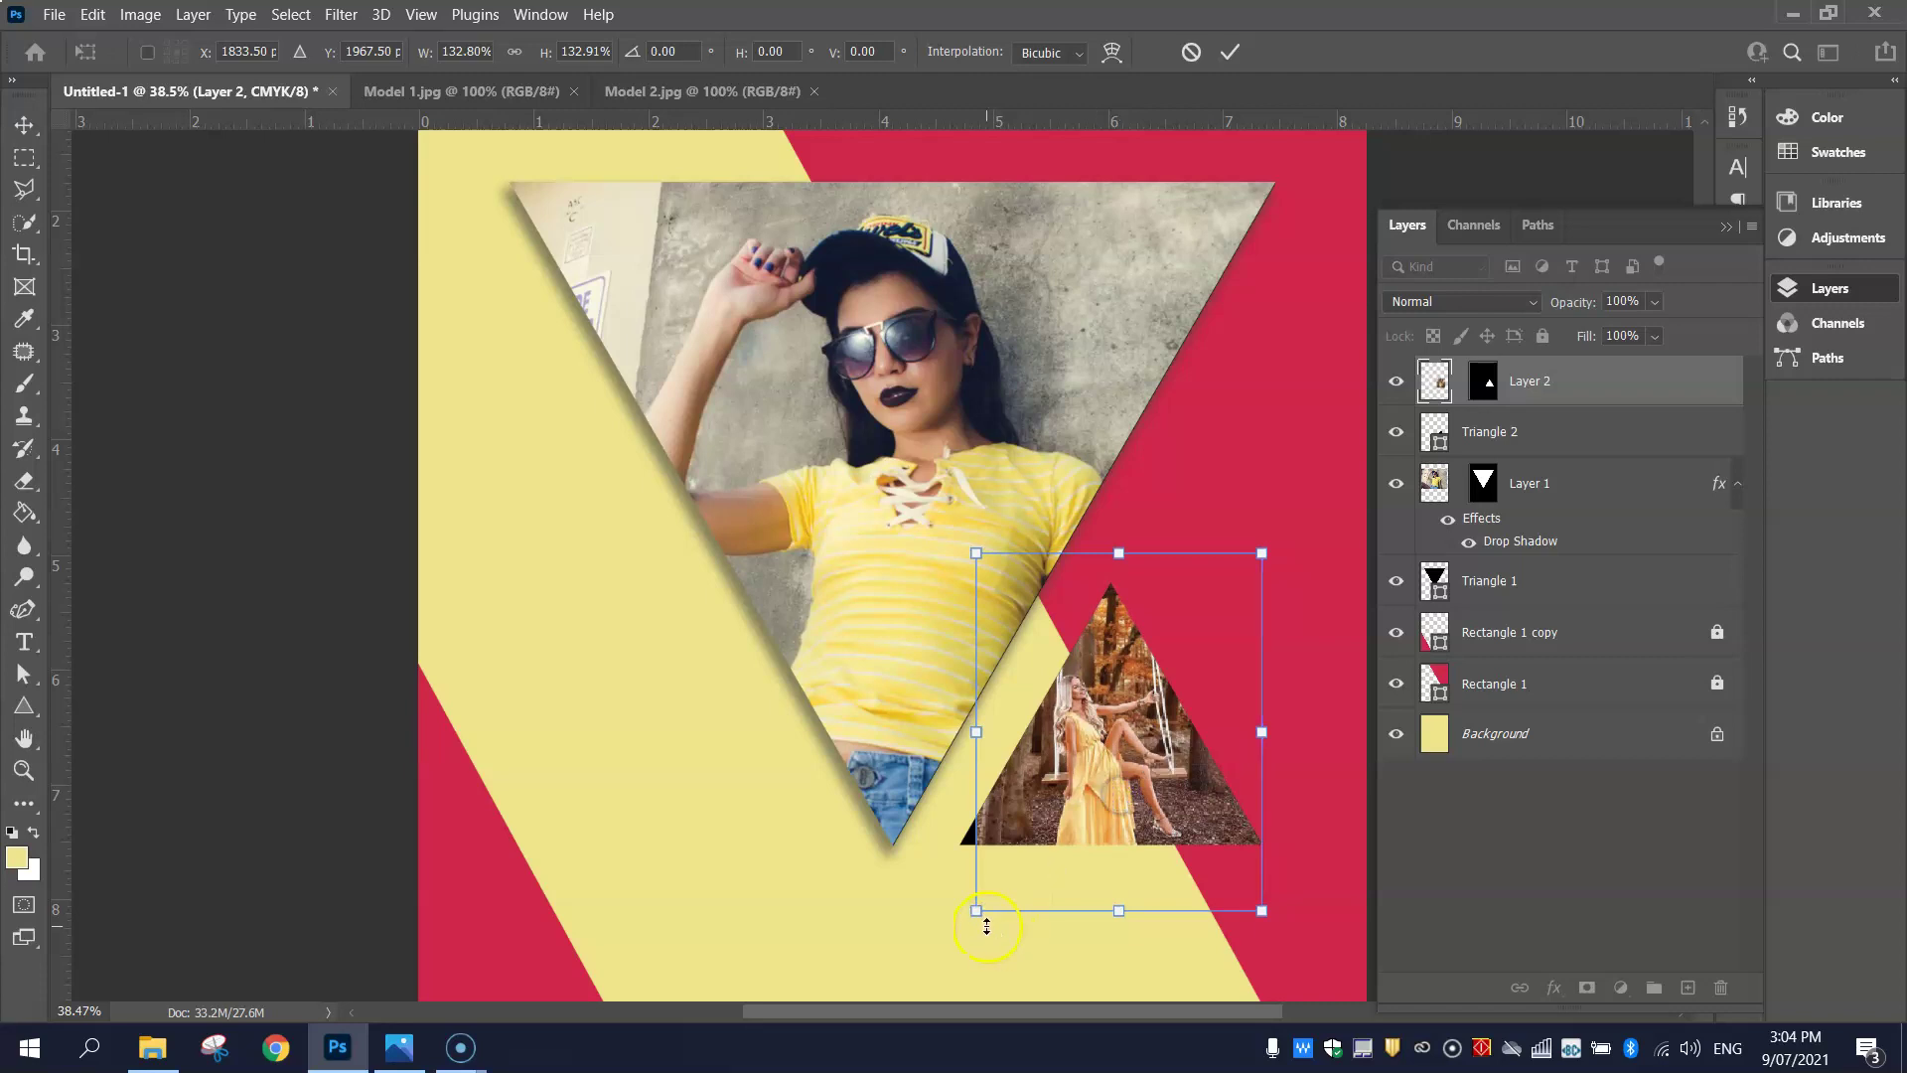
pyautogui.moveTo(978, 913); pyautogui.dragTo(958, 938)
pyautogui.moveTo(1155, 767); pyautogui.dragTo(1167, 767)
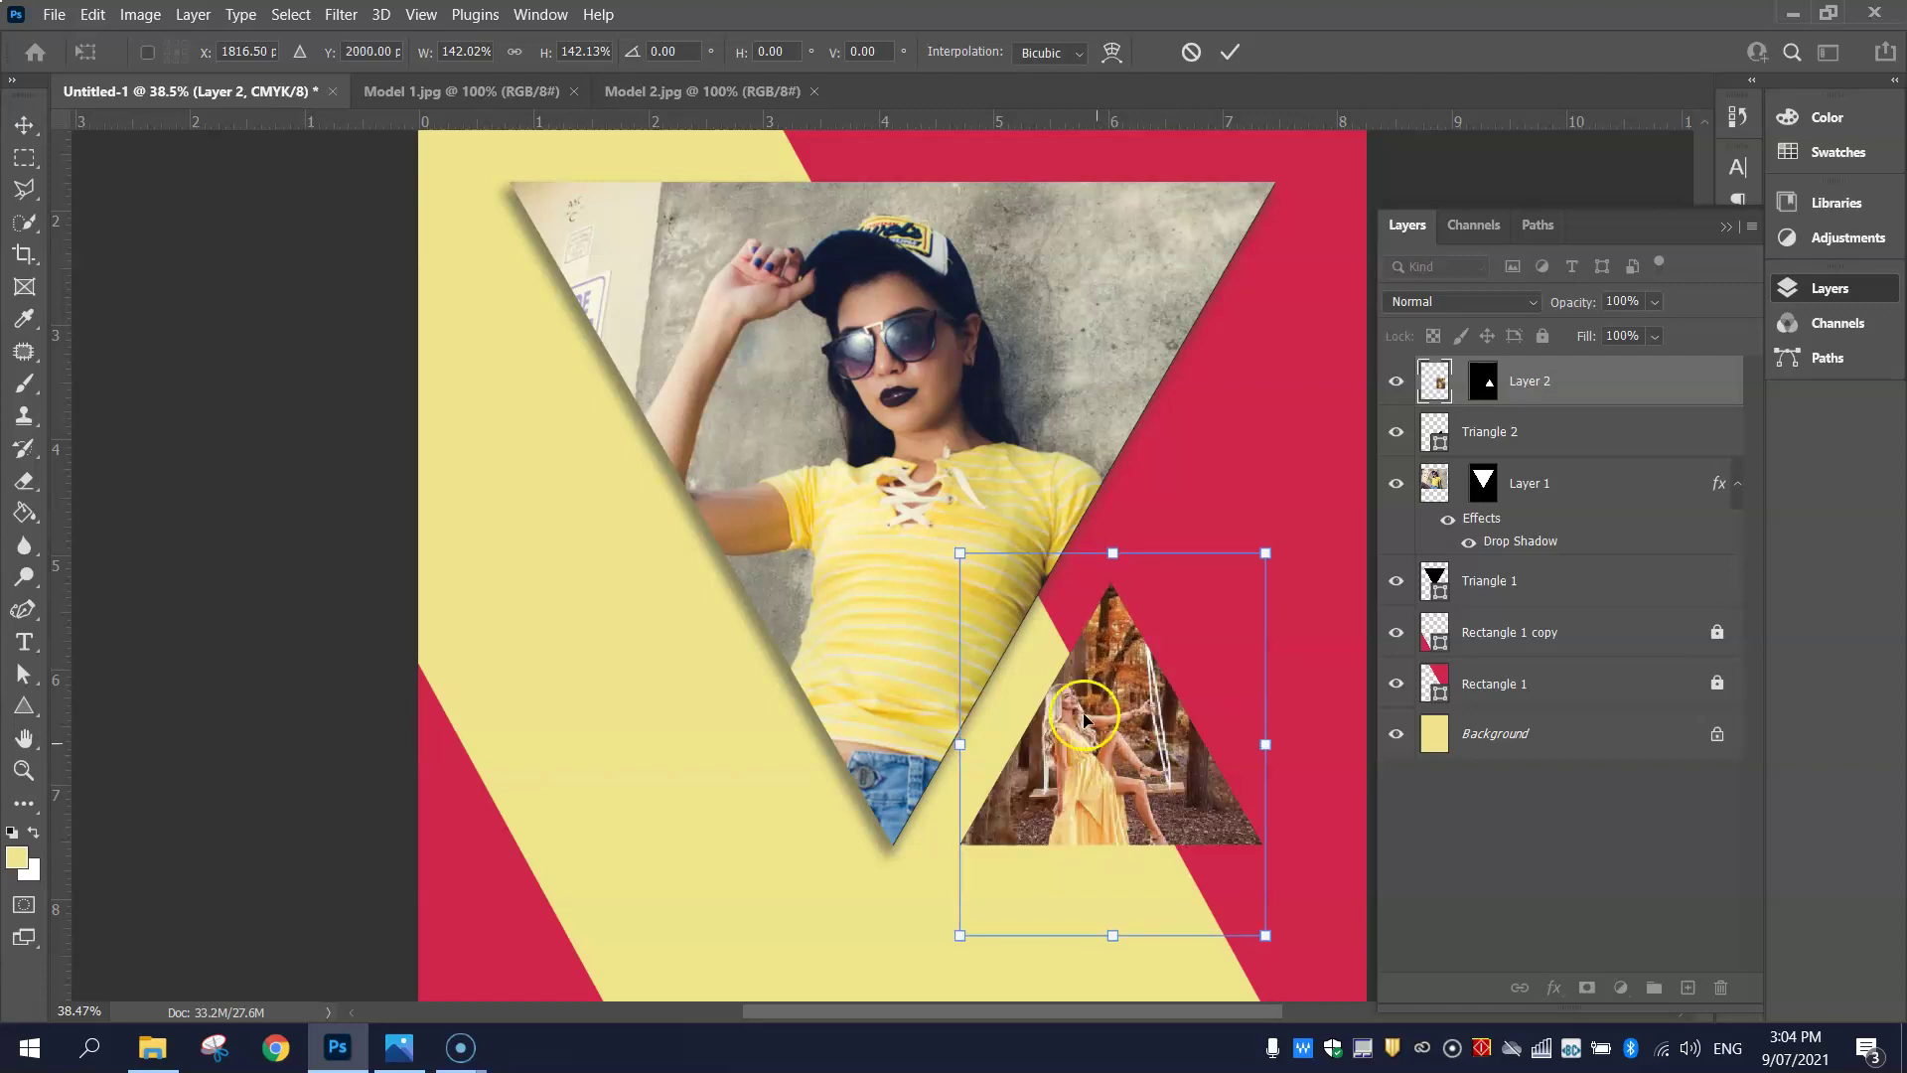
pyautogui.click(1229, 51)
pyautogui.click(1324, 382)
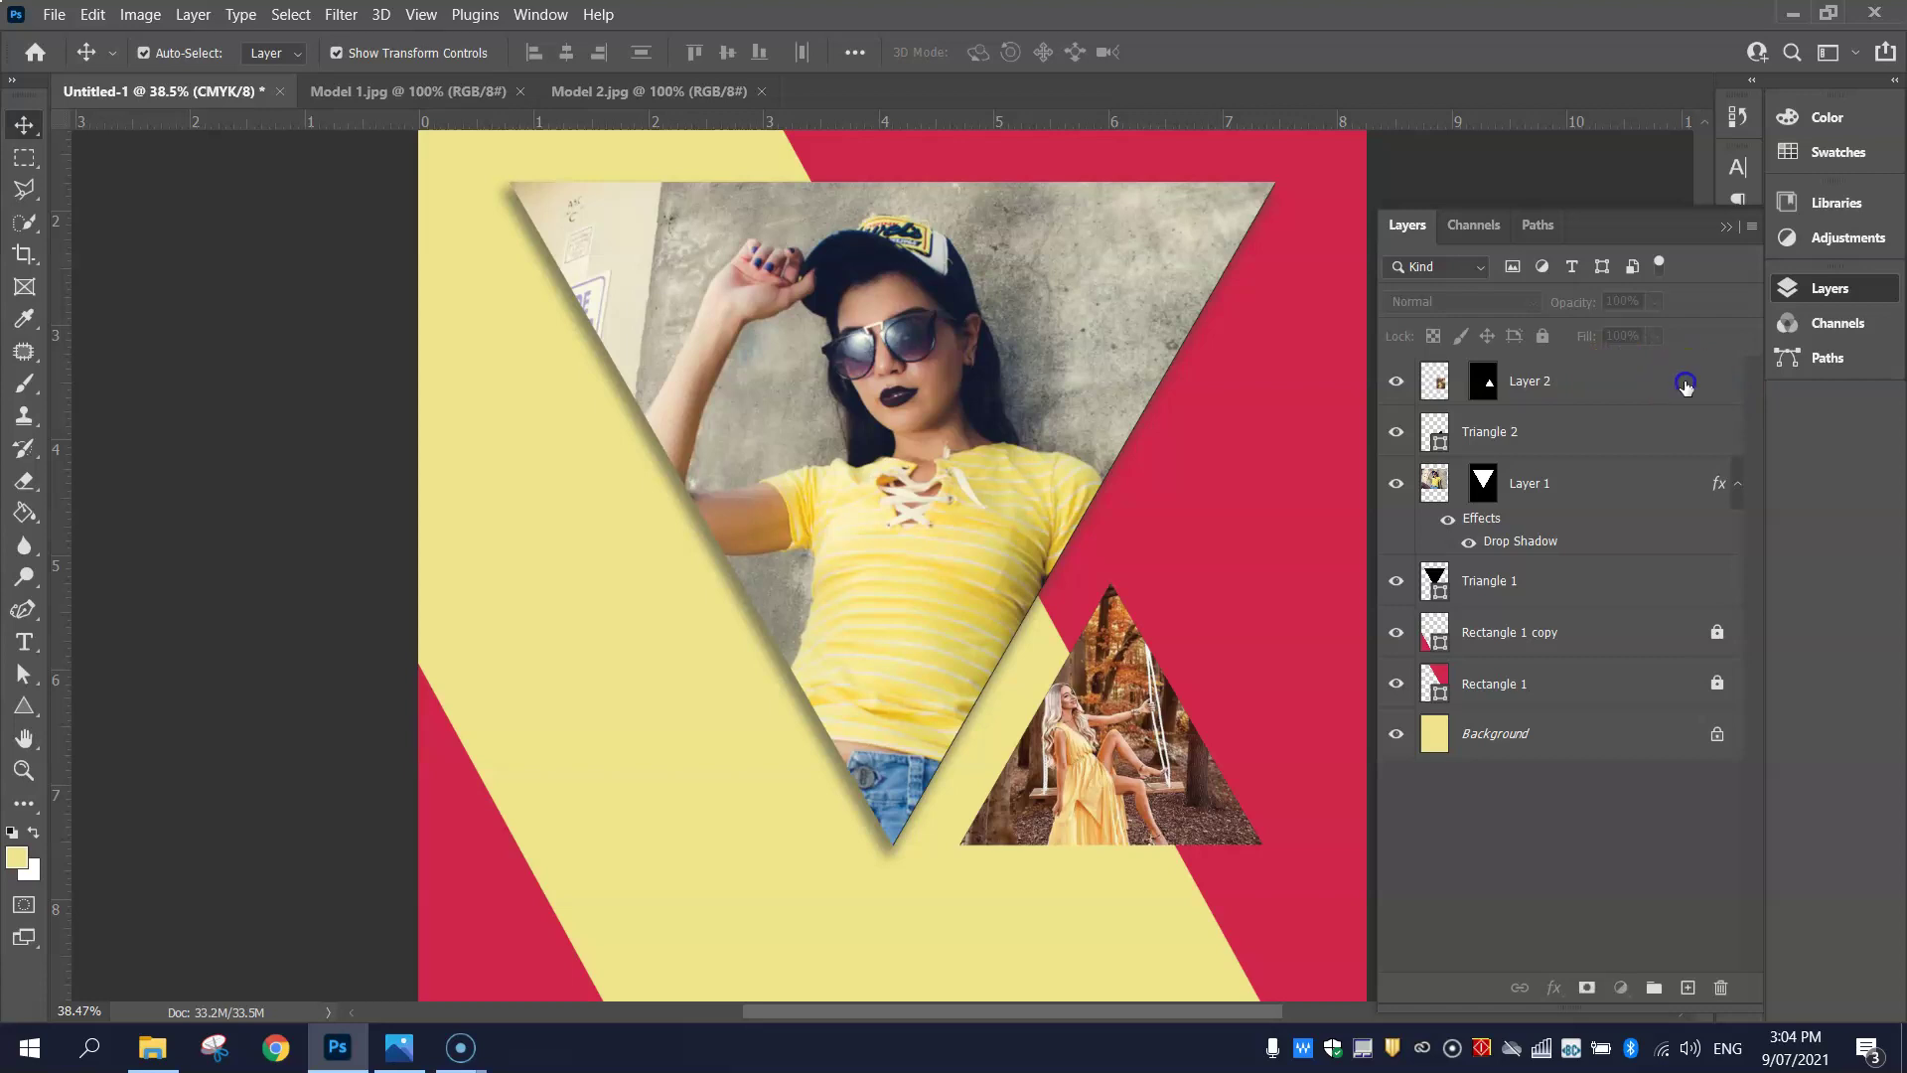
# - Enable a Drop Shadow on Layer 2 with the distance set to 10 px
pyautogui.click(1686, 386)
pyautogui.doubleClick(1685, 386)
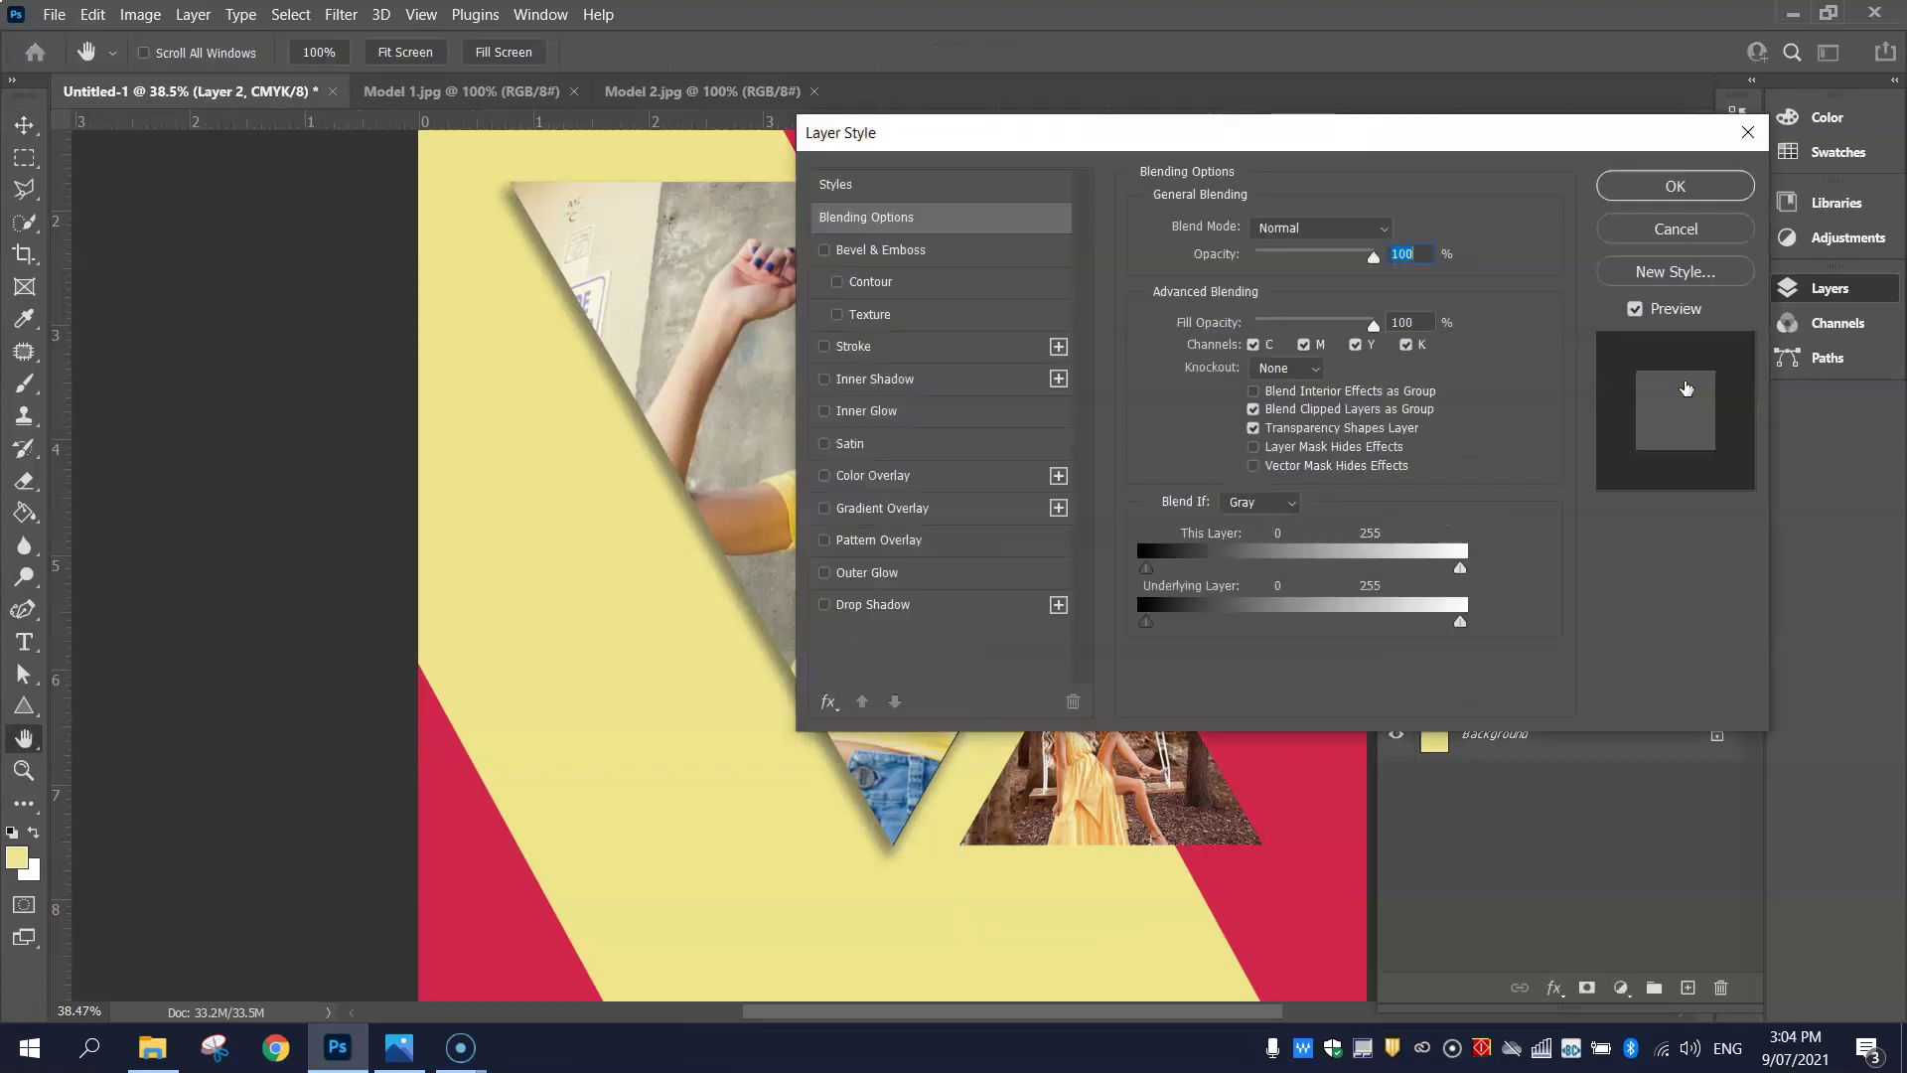
pyautogui.click(883, 606)
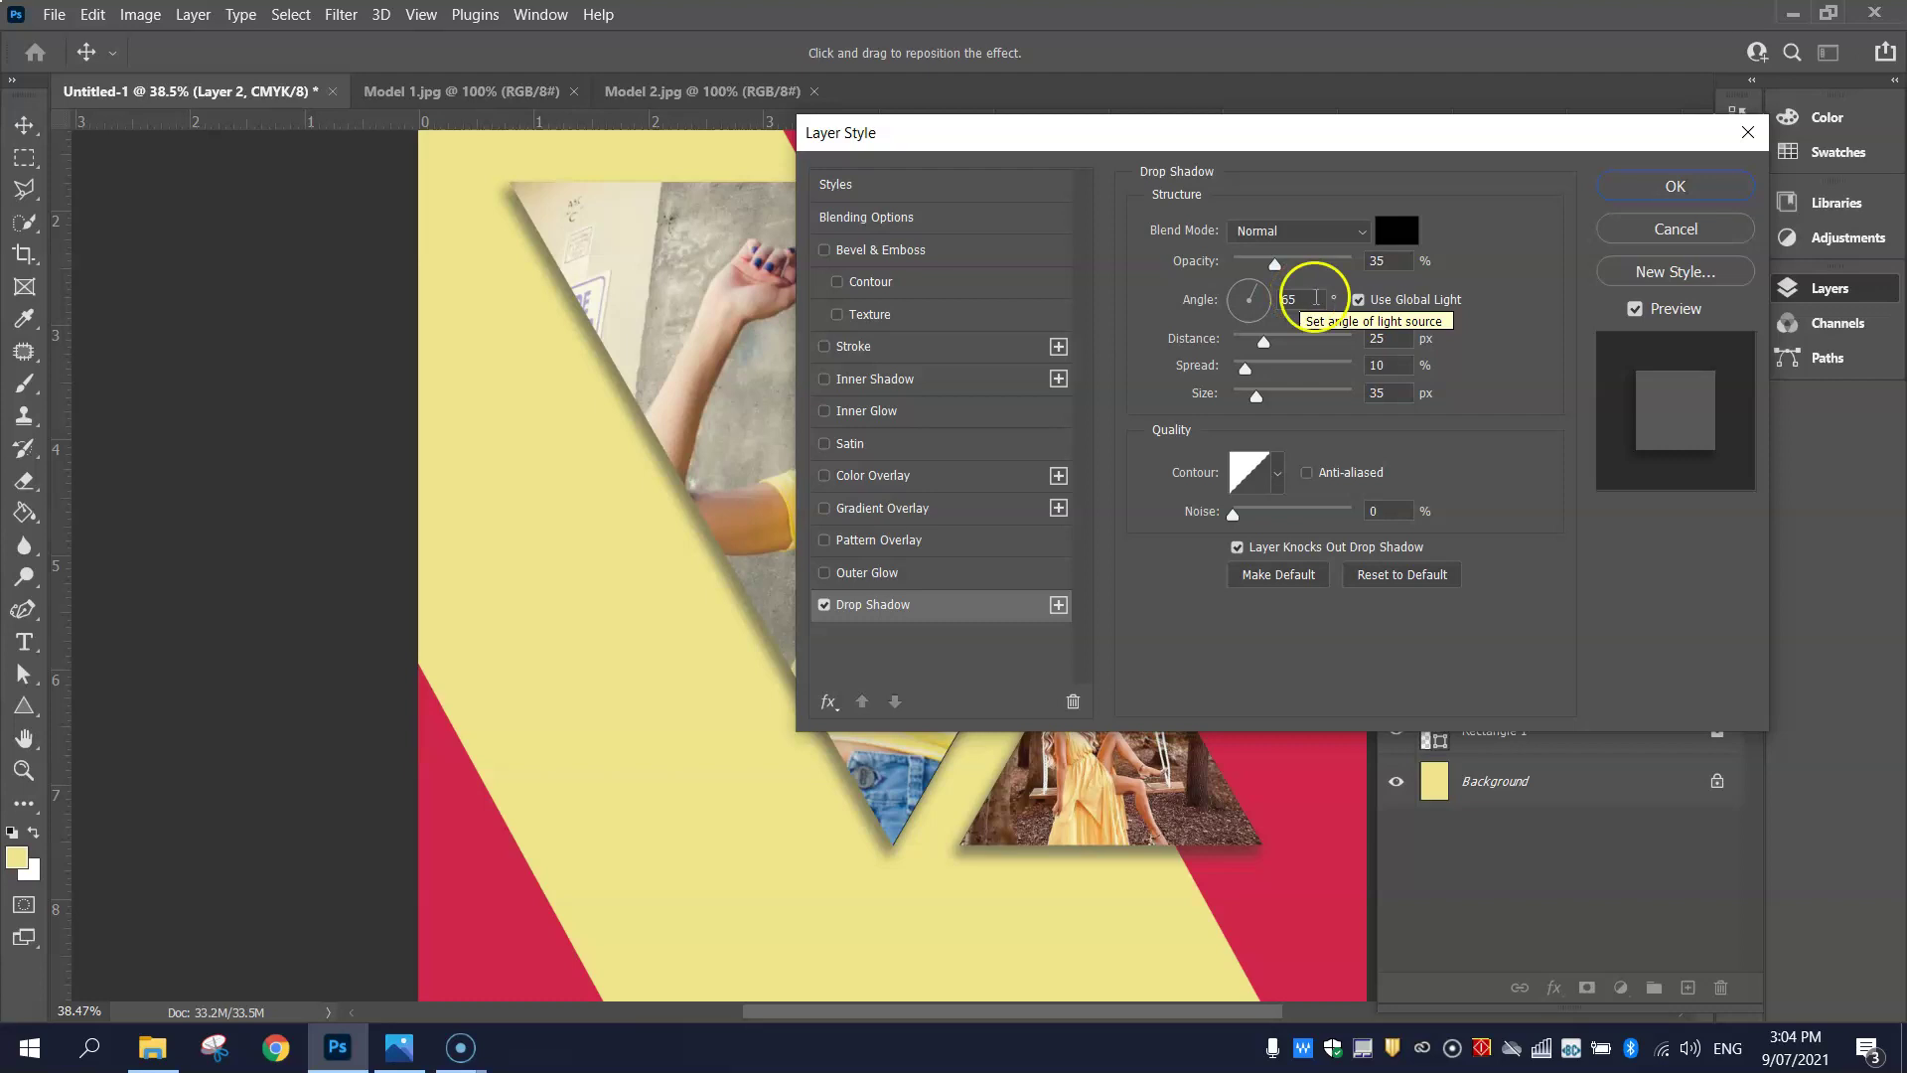
pyautogui.doubleClick(1390, 339)
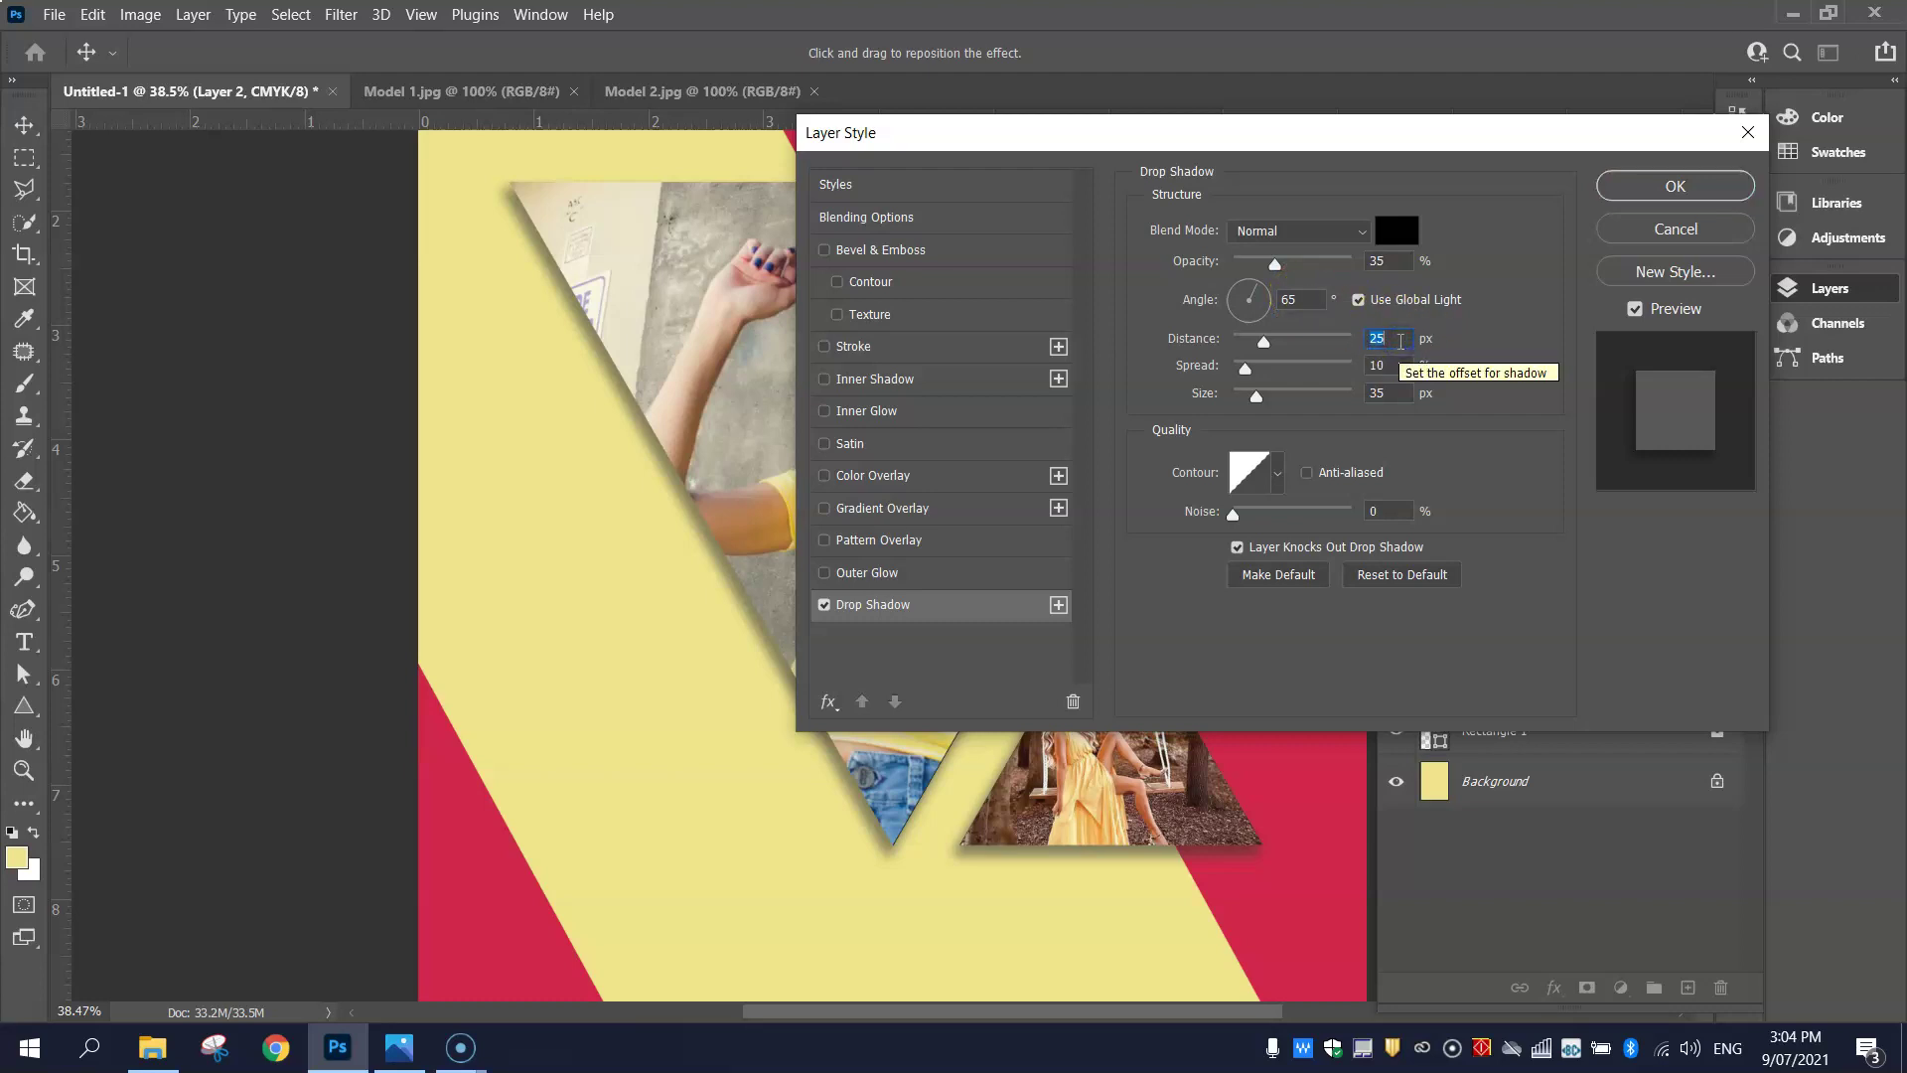
pyautogui.write('10')
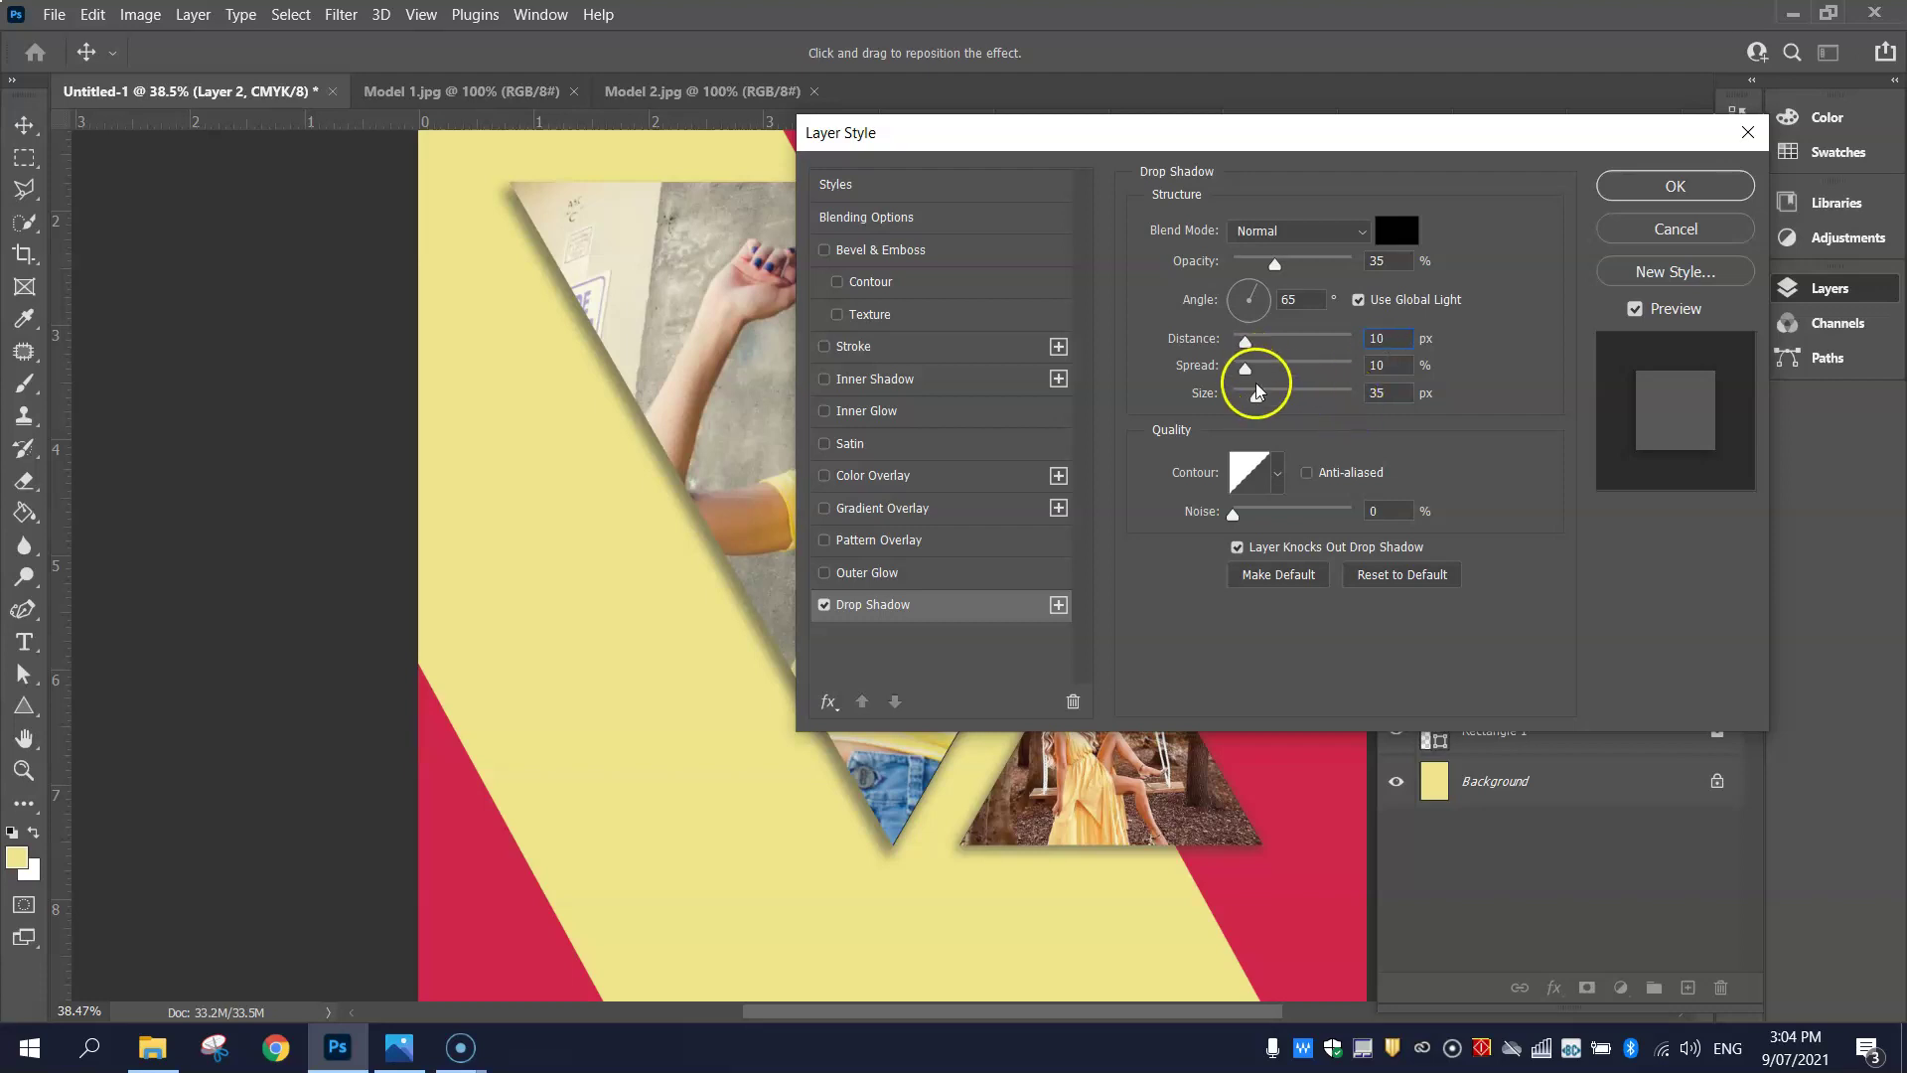
pyautogui.click(1402, 364)
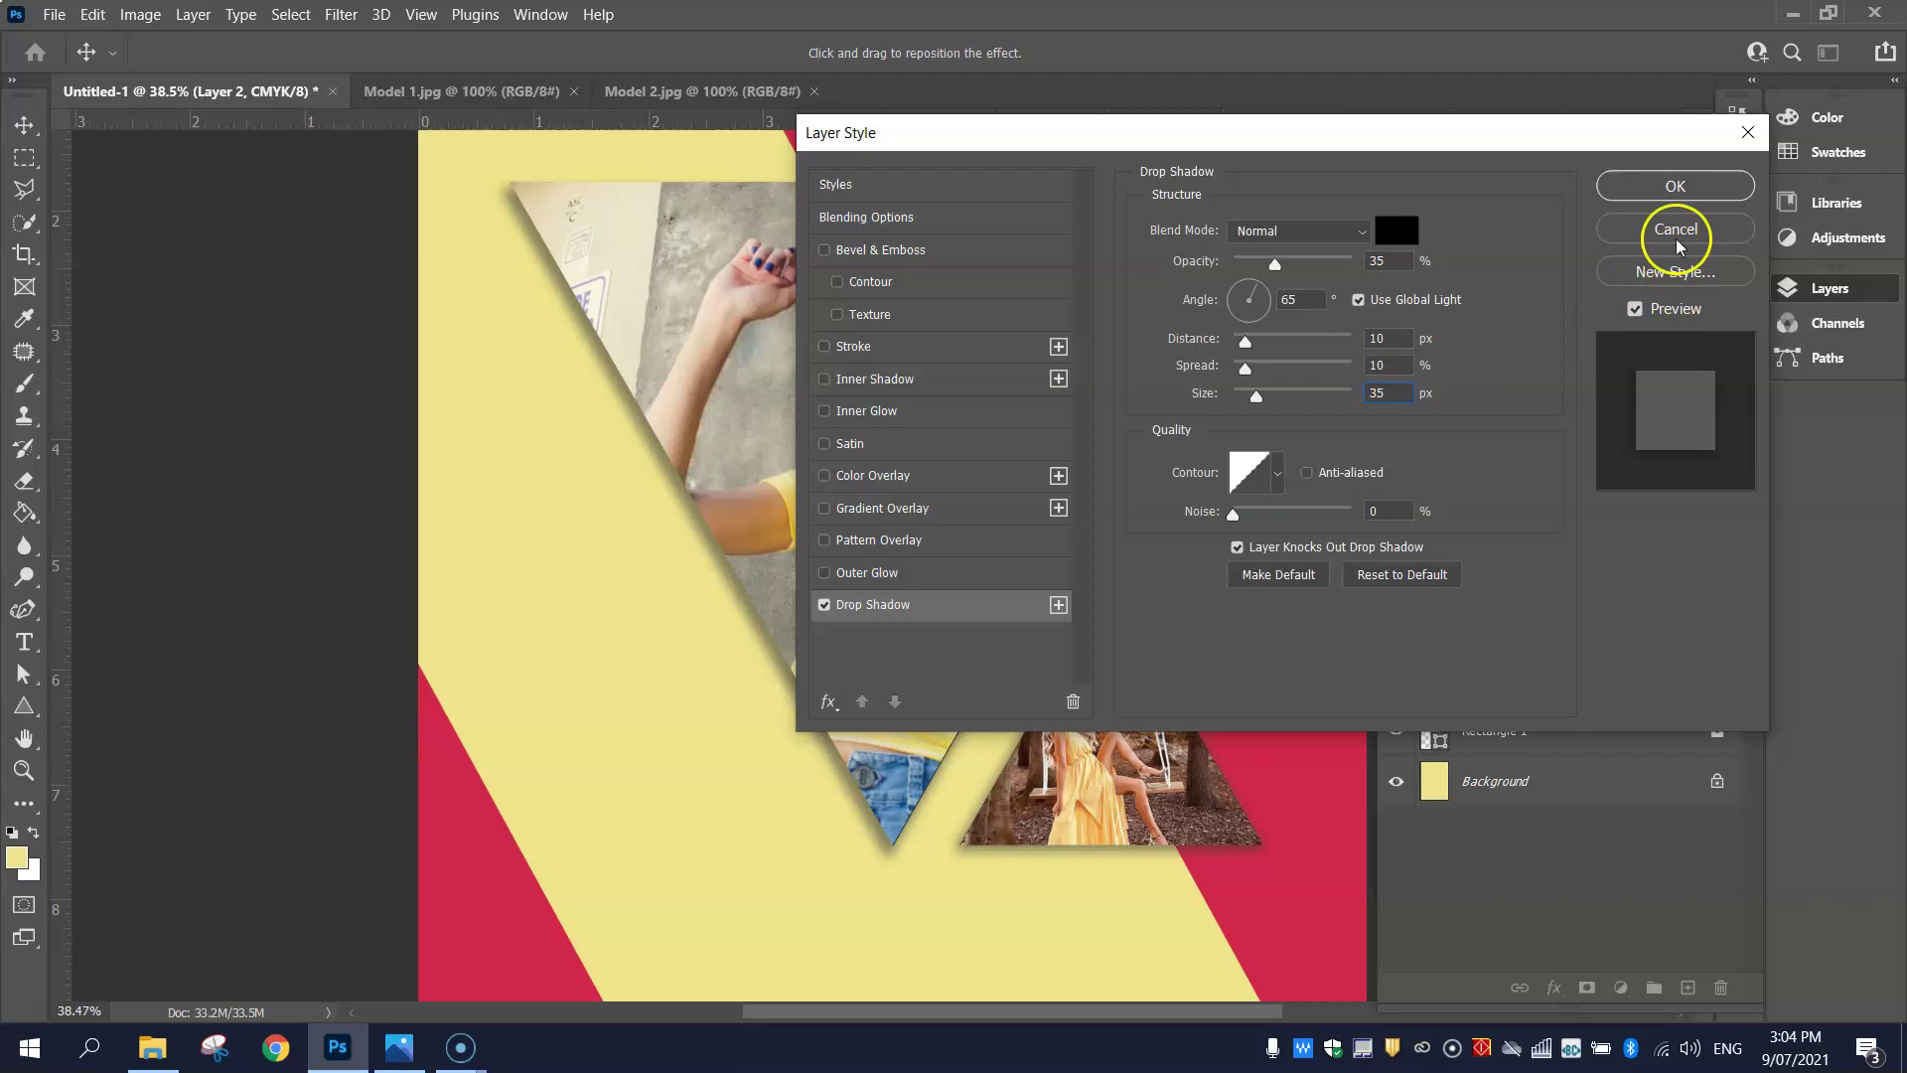
pyautogui.click(1675, 185)
pyautogui.click(1491, 170)
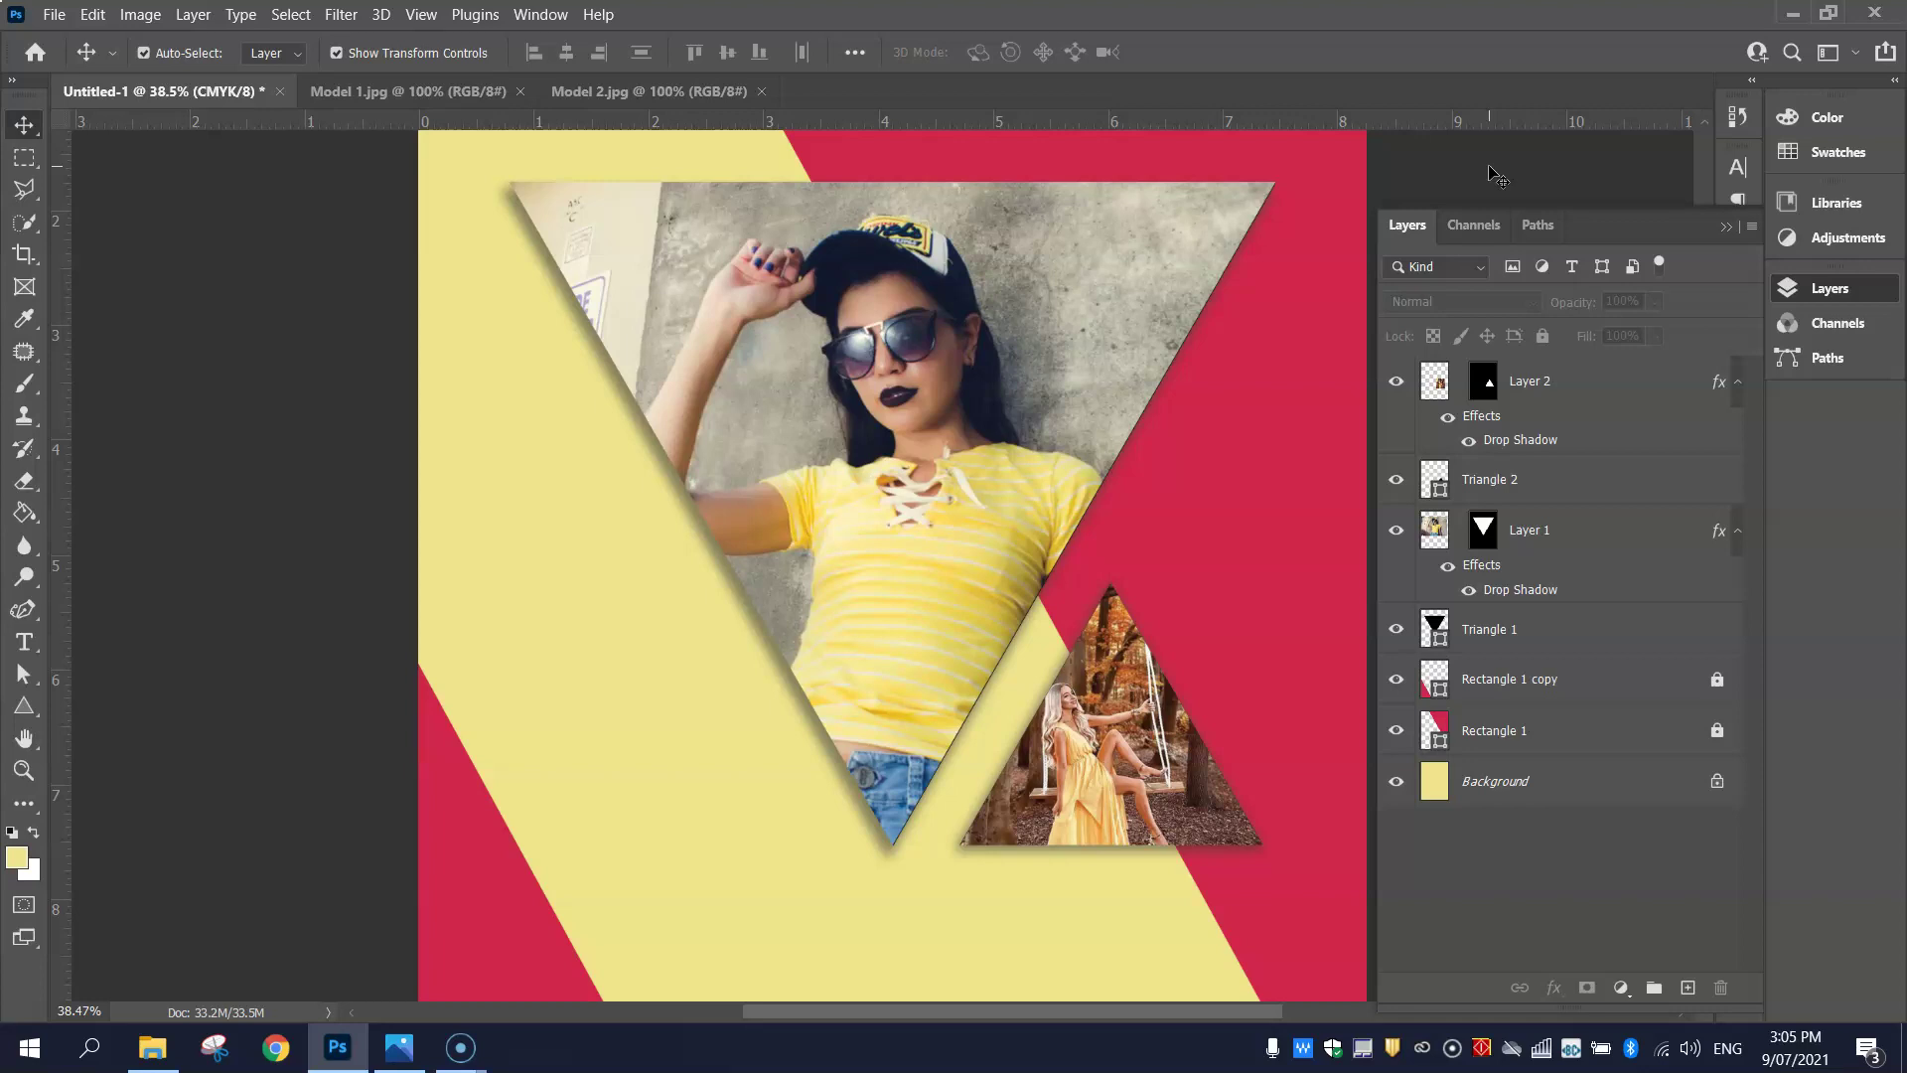
pyautogui.hotkey('alt', 'Tab')
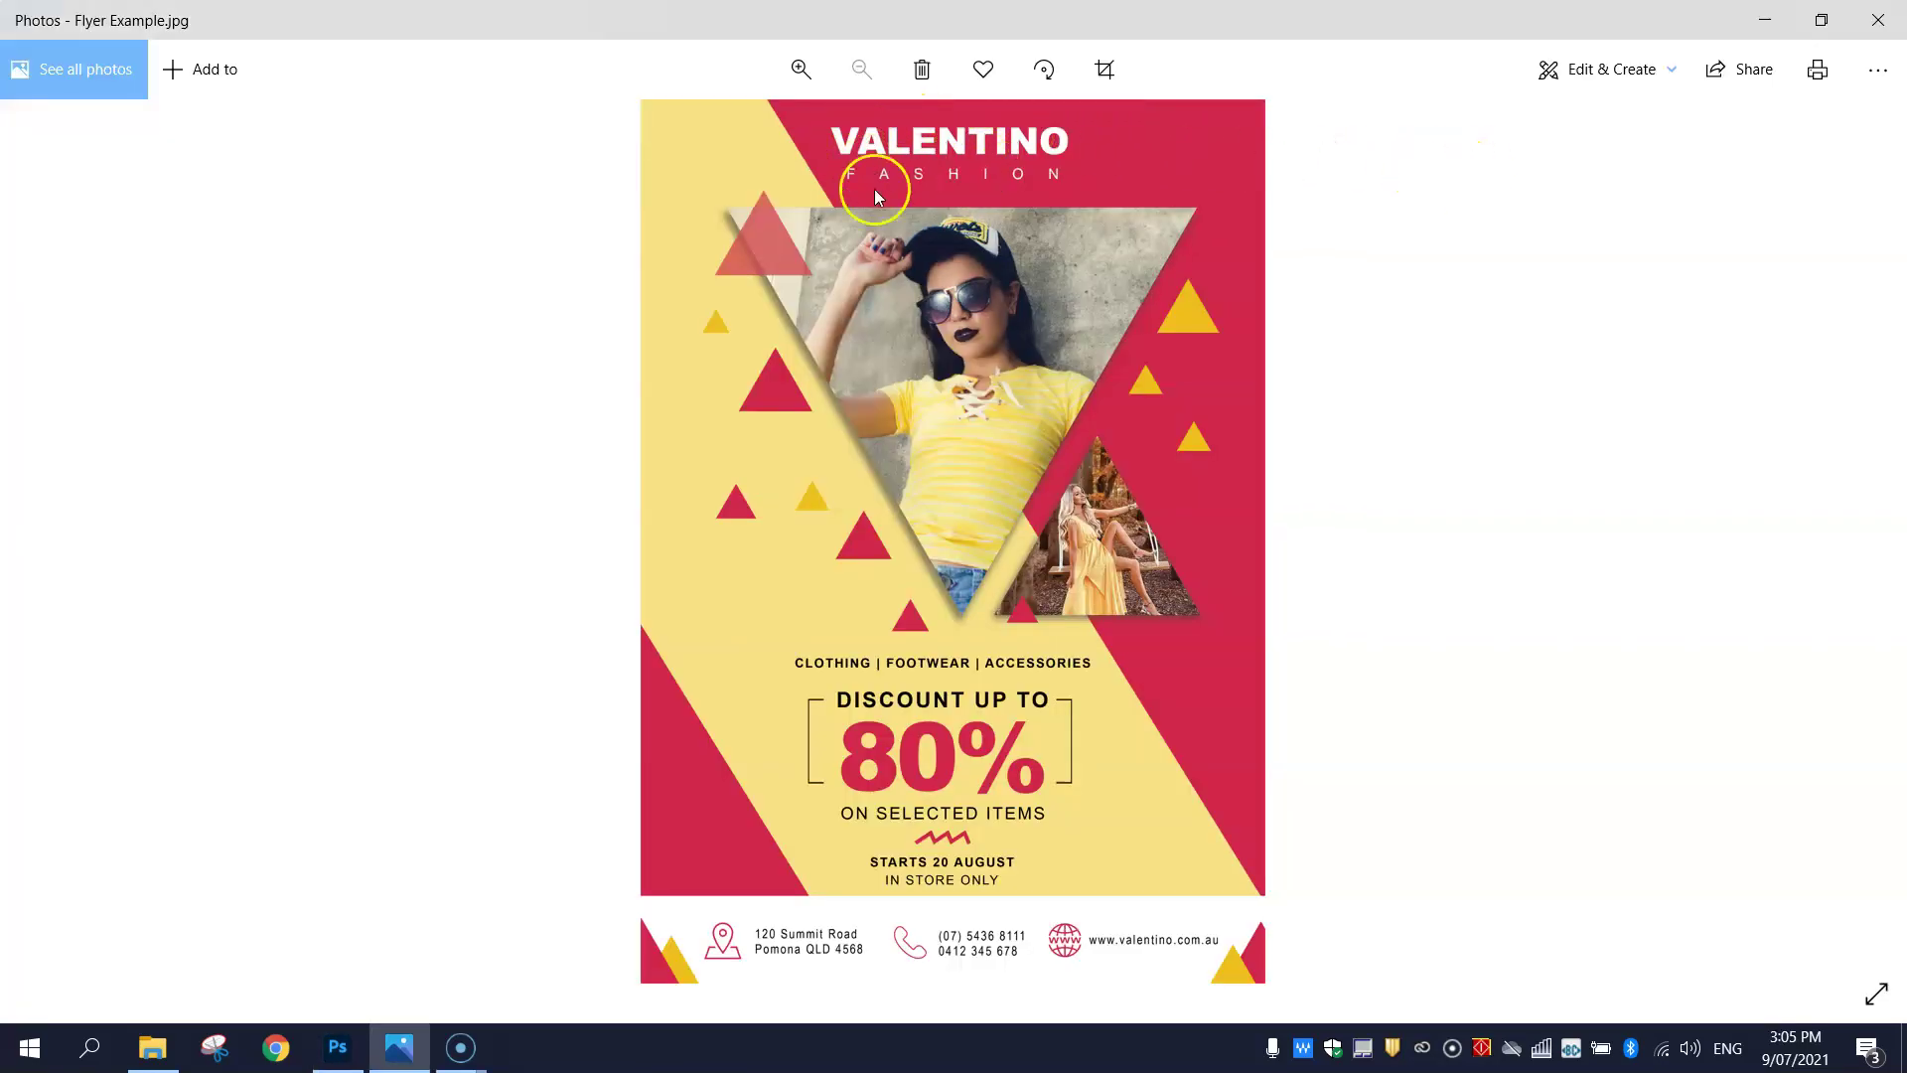
pyautogui.hotkey('alt', 'Tab')
pyautogui.scroll(3, 852, 337)
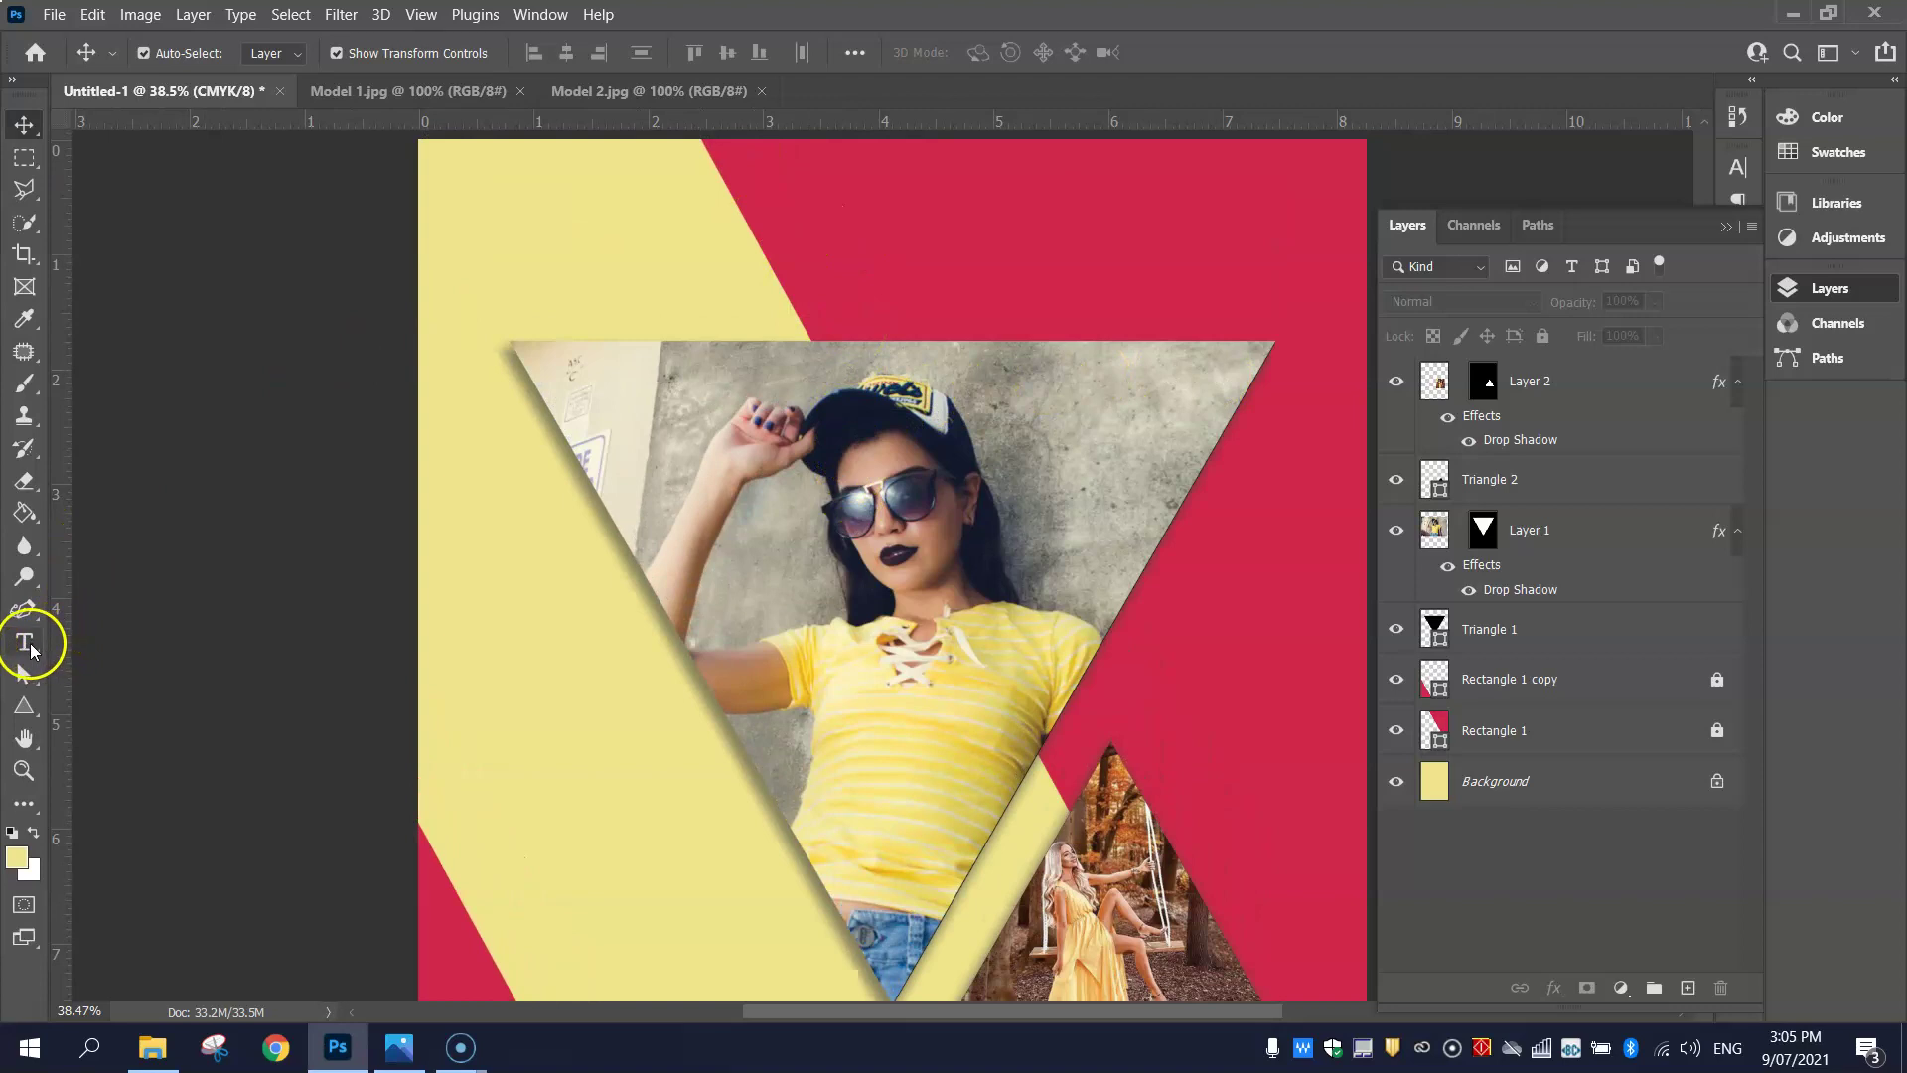
# - Set the Type tool to white Arial Black 36 pt and start text near the page top
pyautogui.click(40, 639)
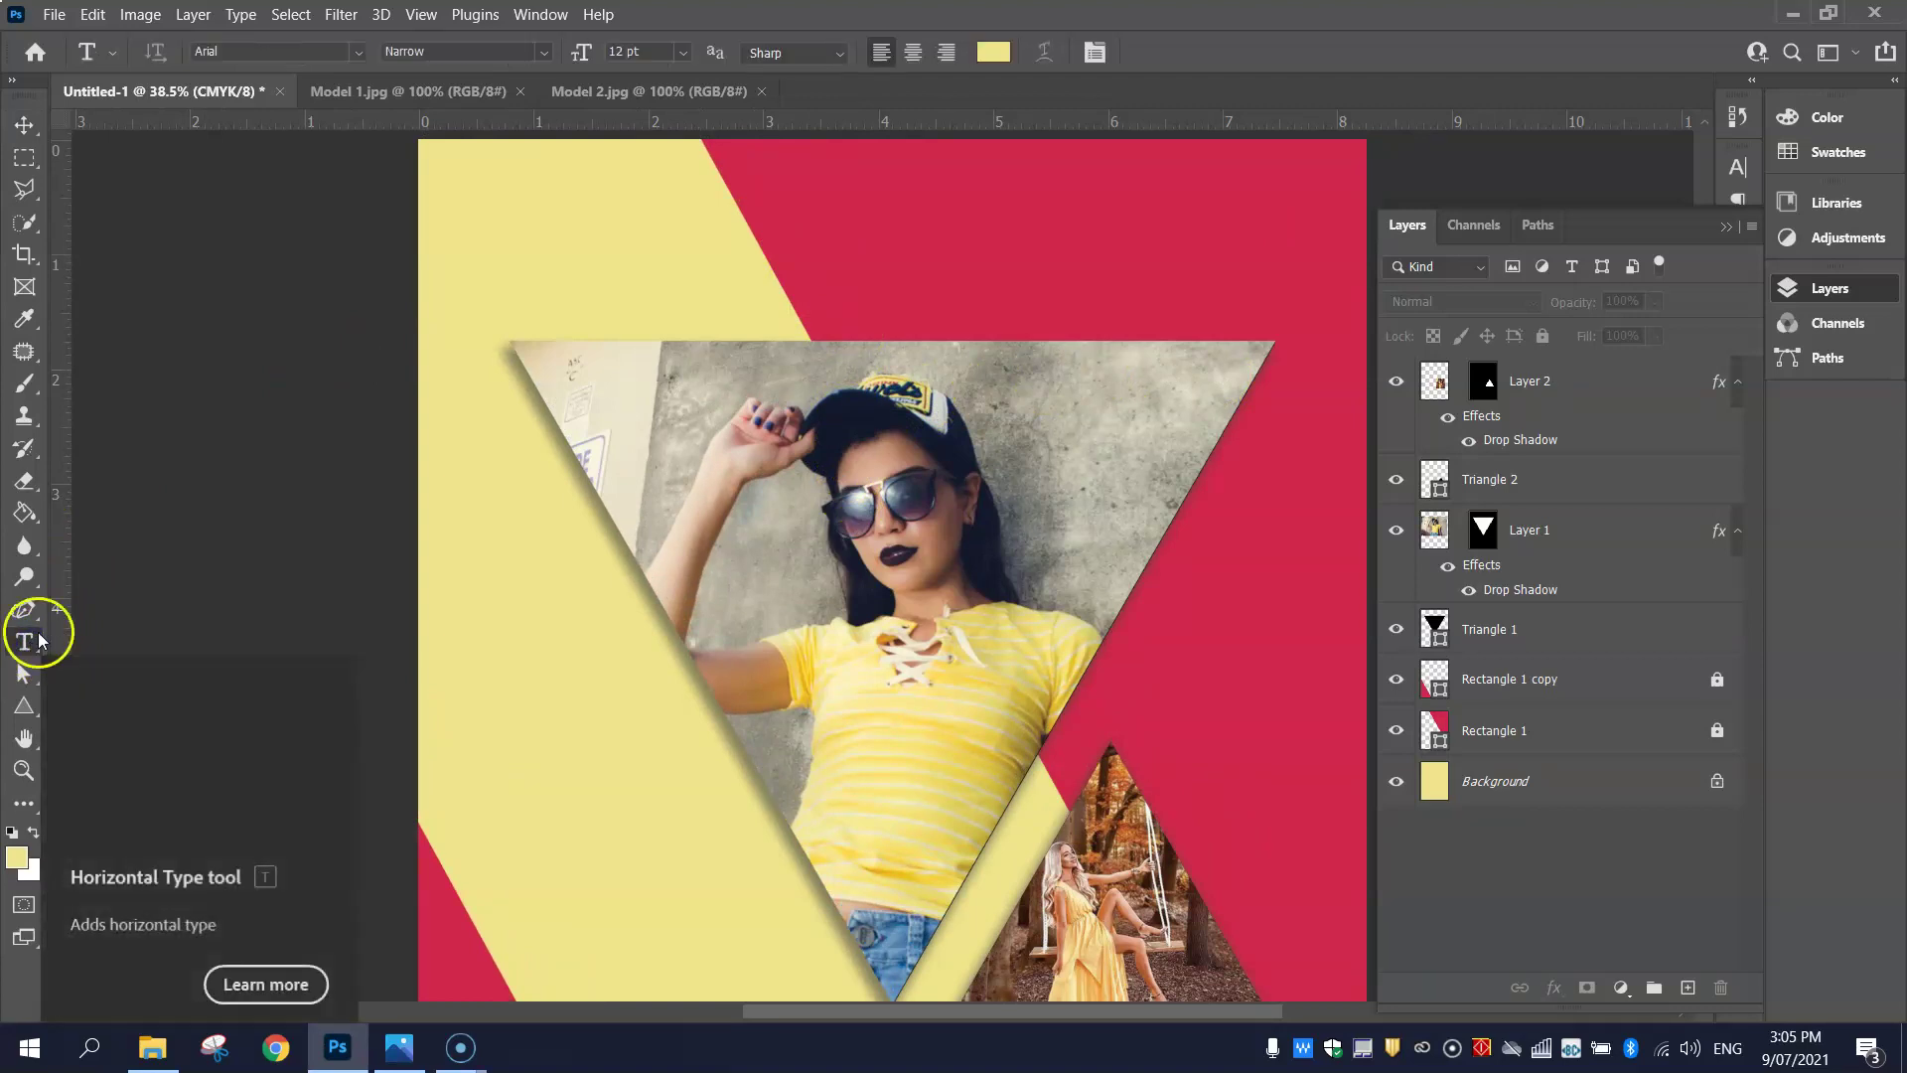
pyautogui.click(993, 52)
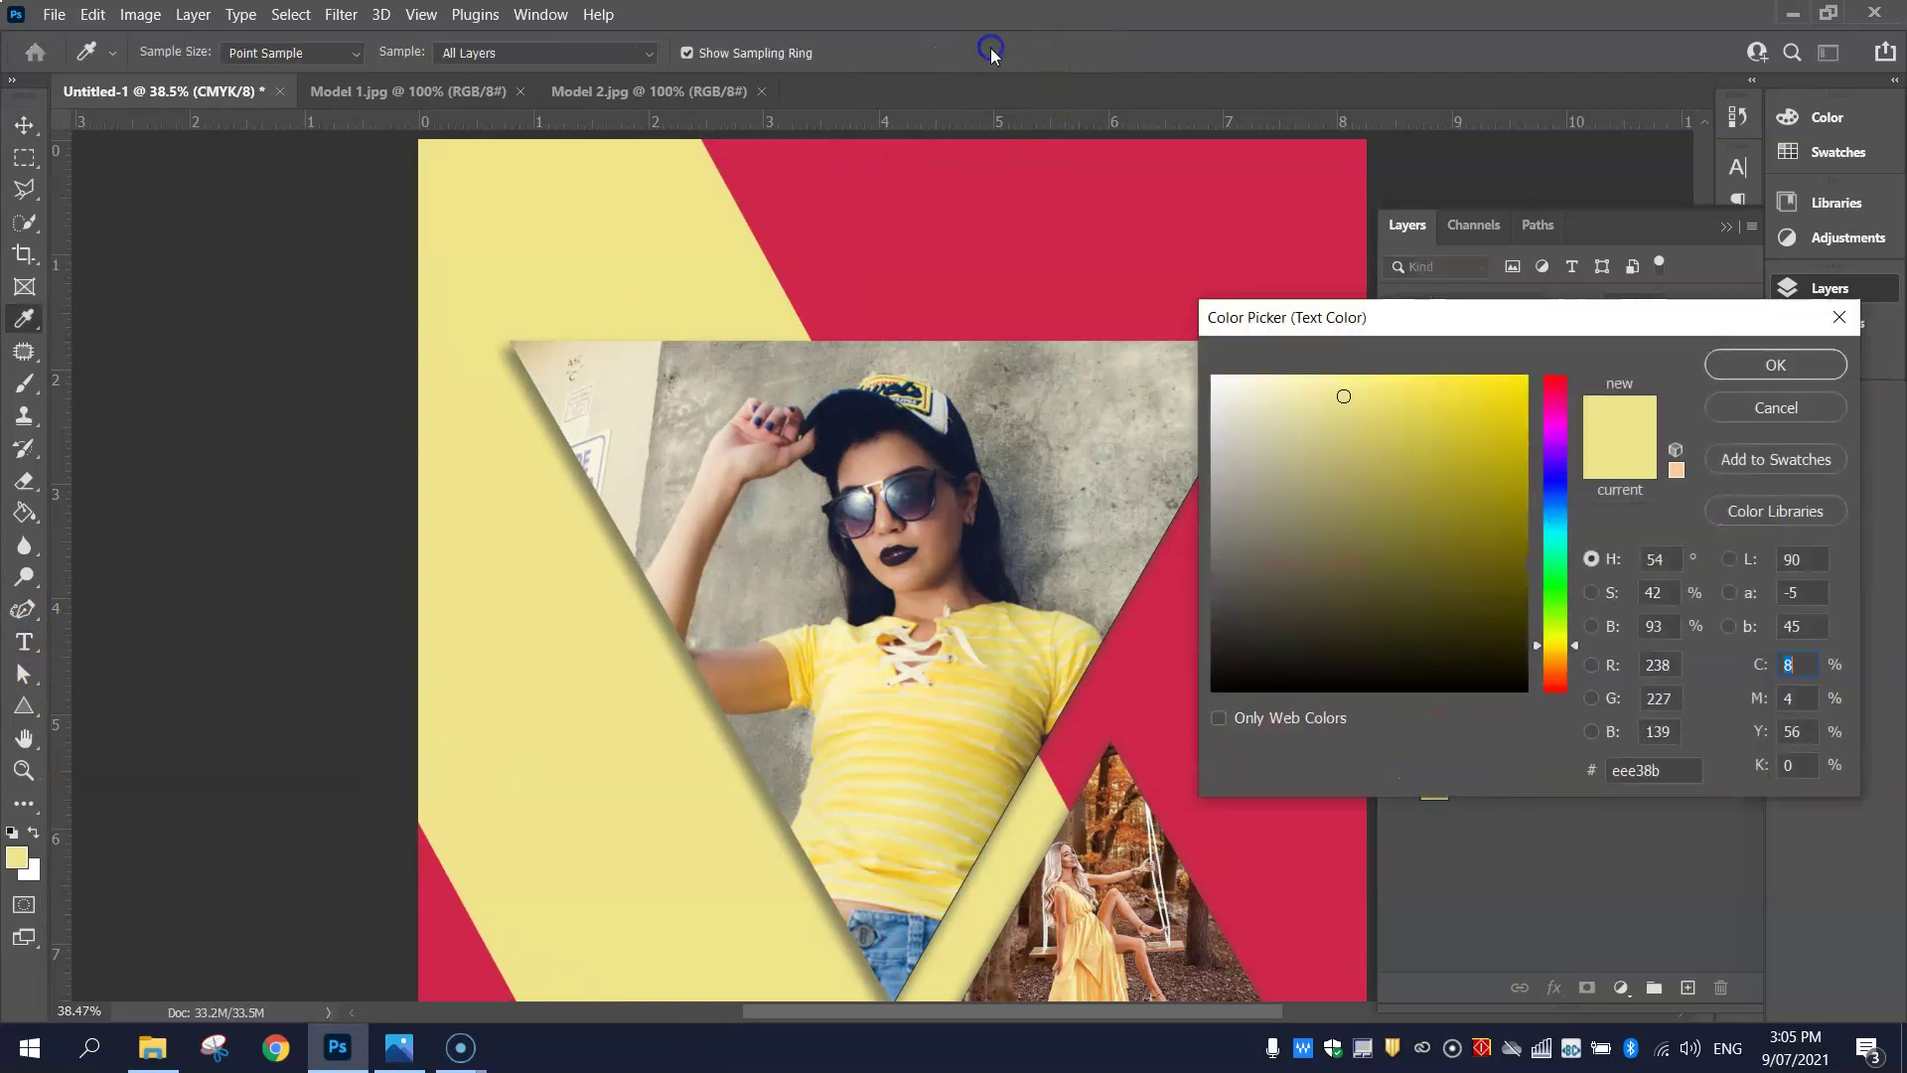
pyautogui.click(1773, 362)
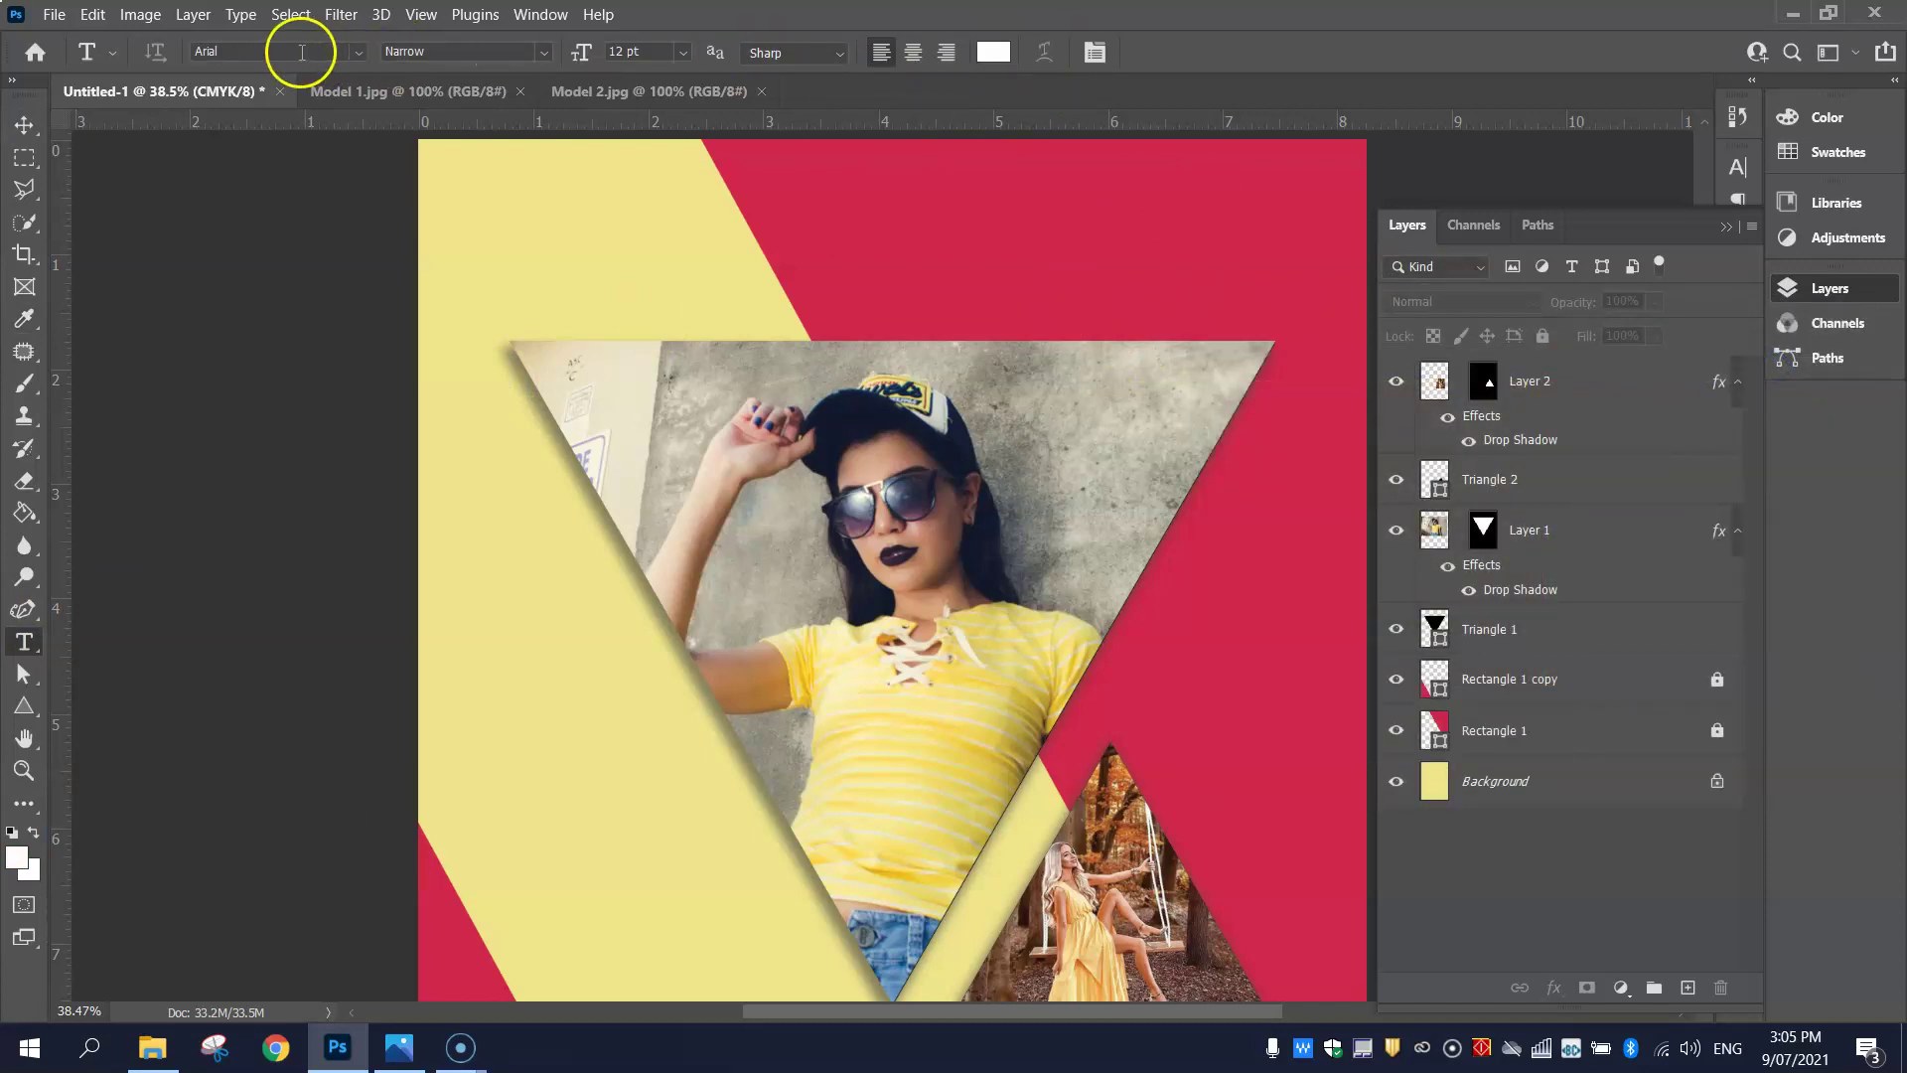
pyautogui.click(358, 55)
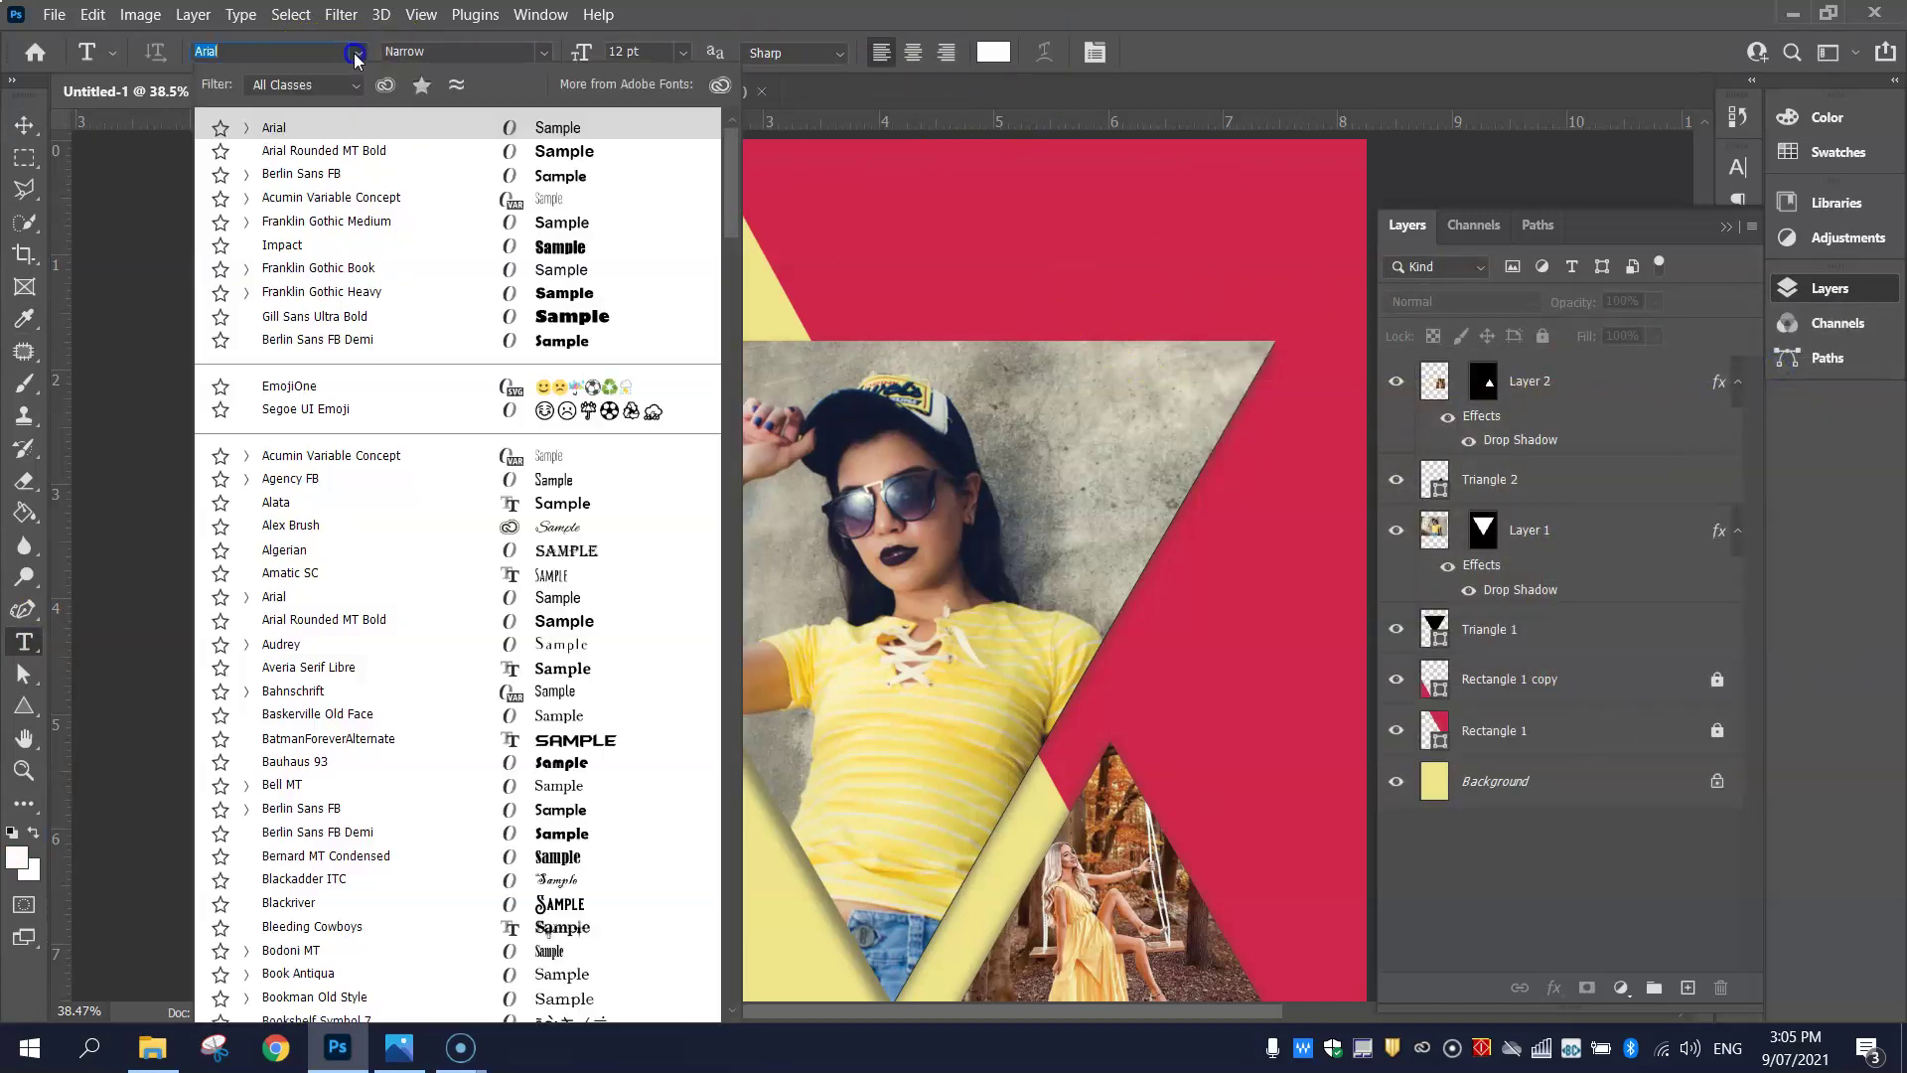
pyautogui.click(511, 50)
pyautogui.click(543, 51)
pyautogui.click(487, 234)
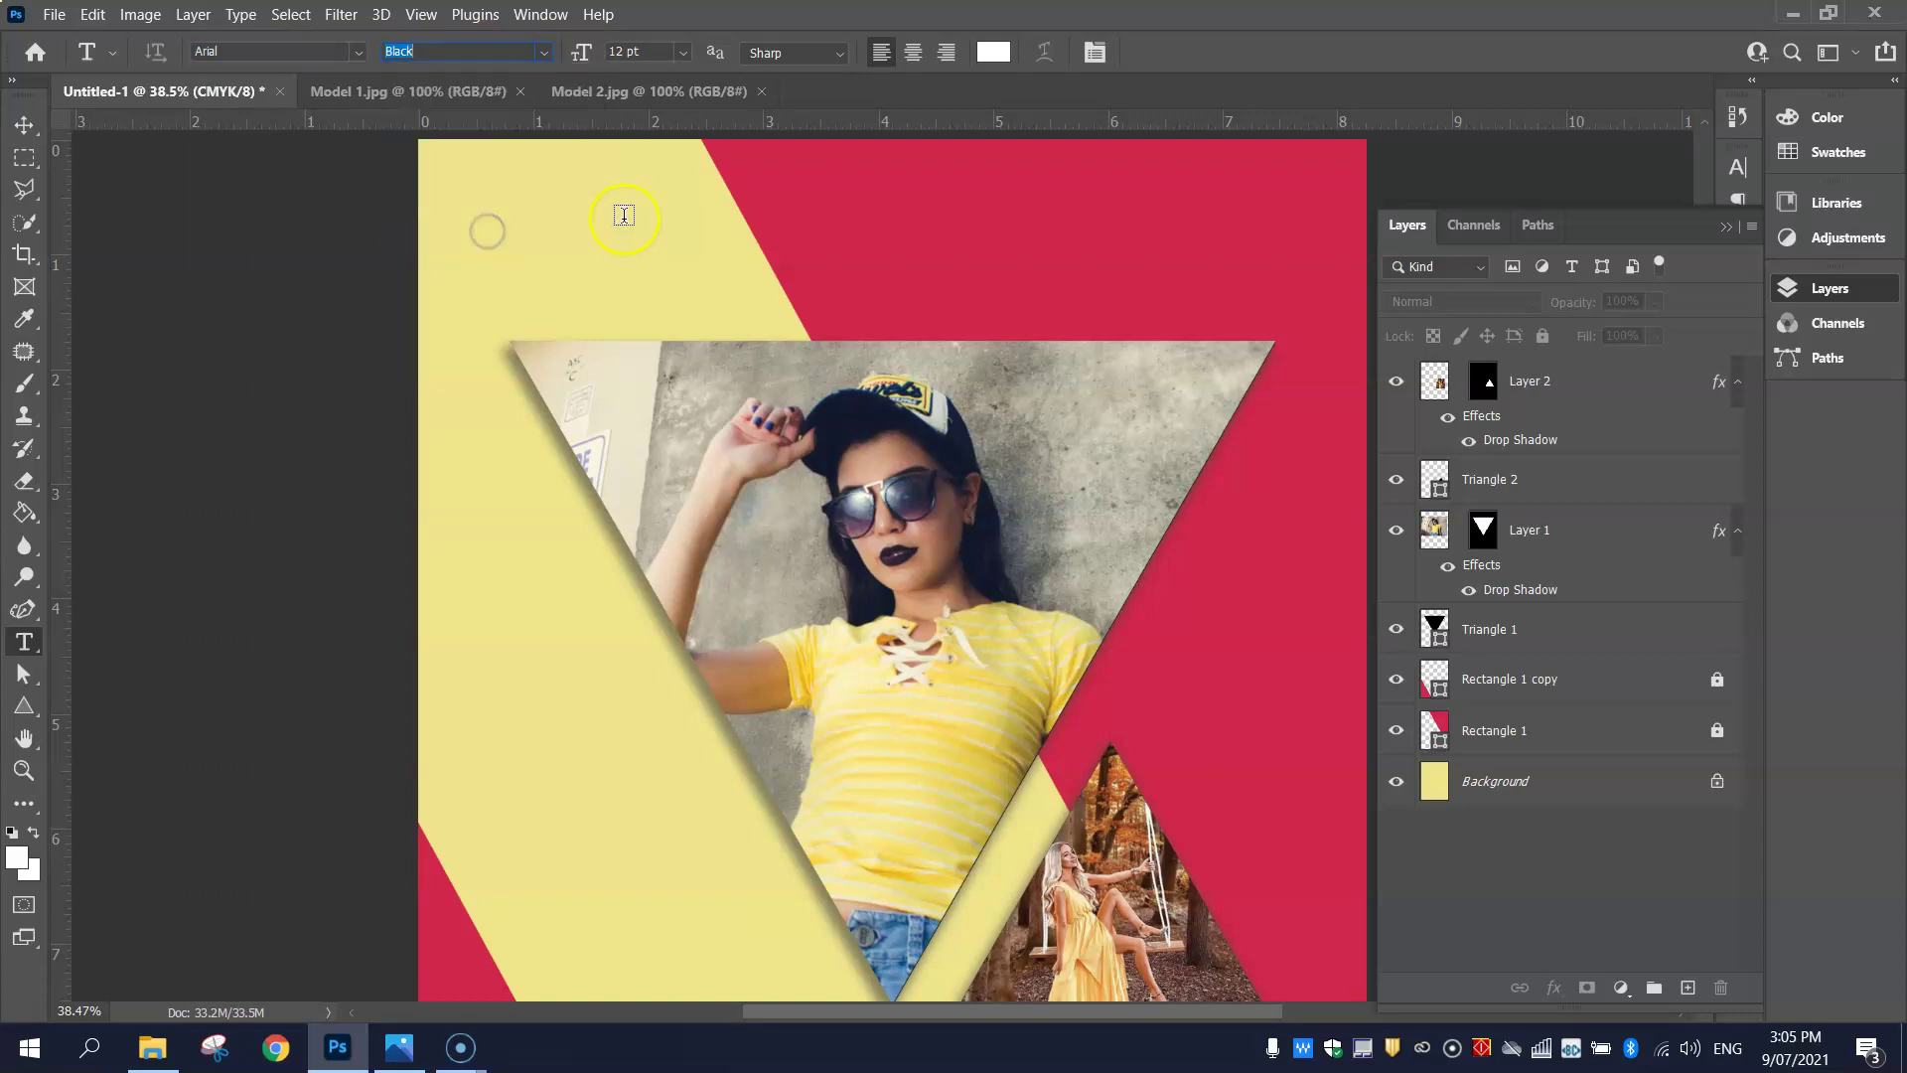
pyautogui.click(683, 52)
pyautogui.click(663, 312)
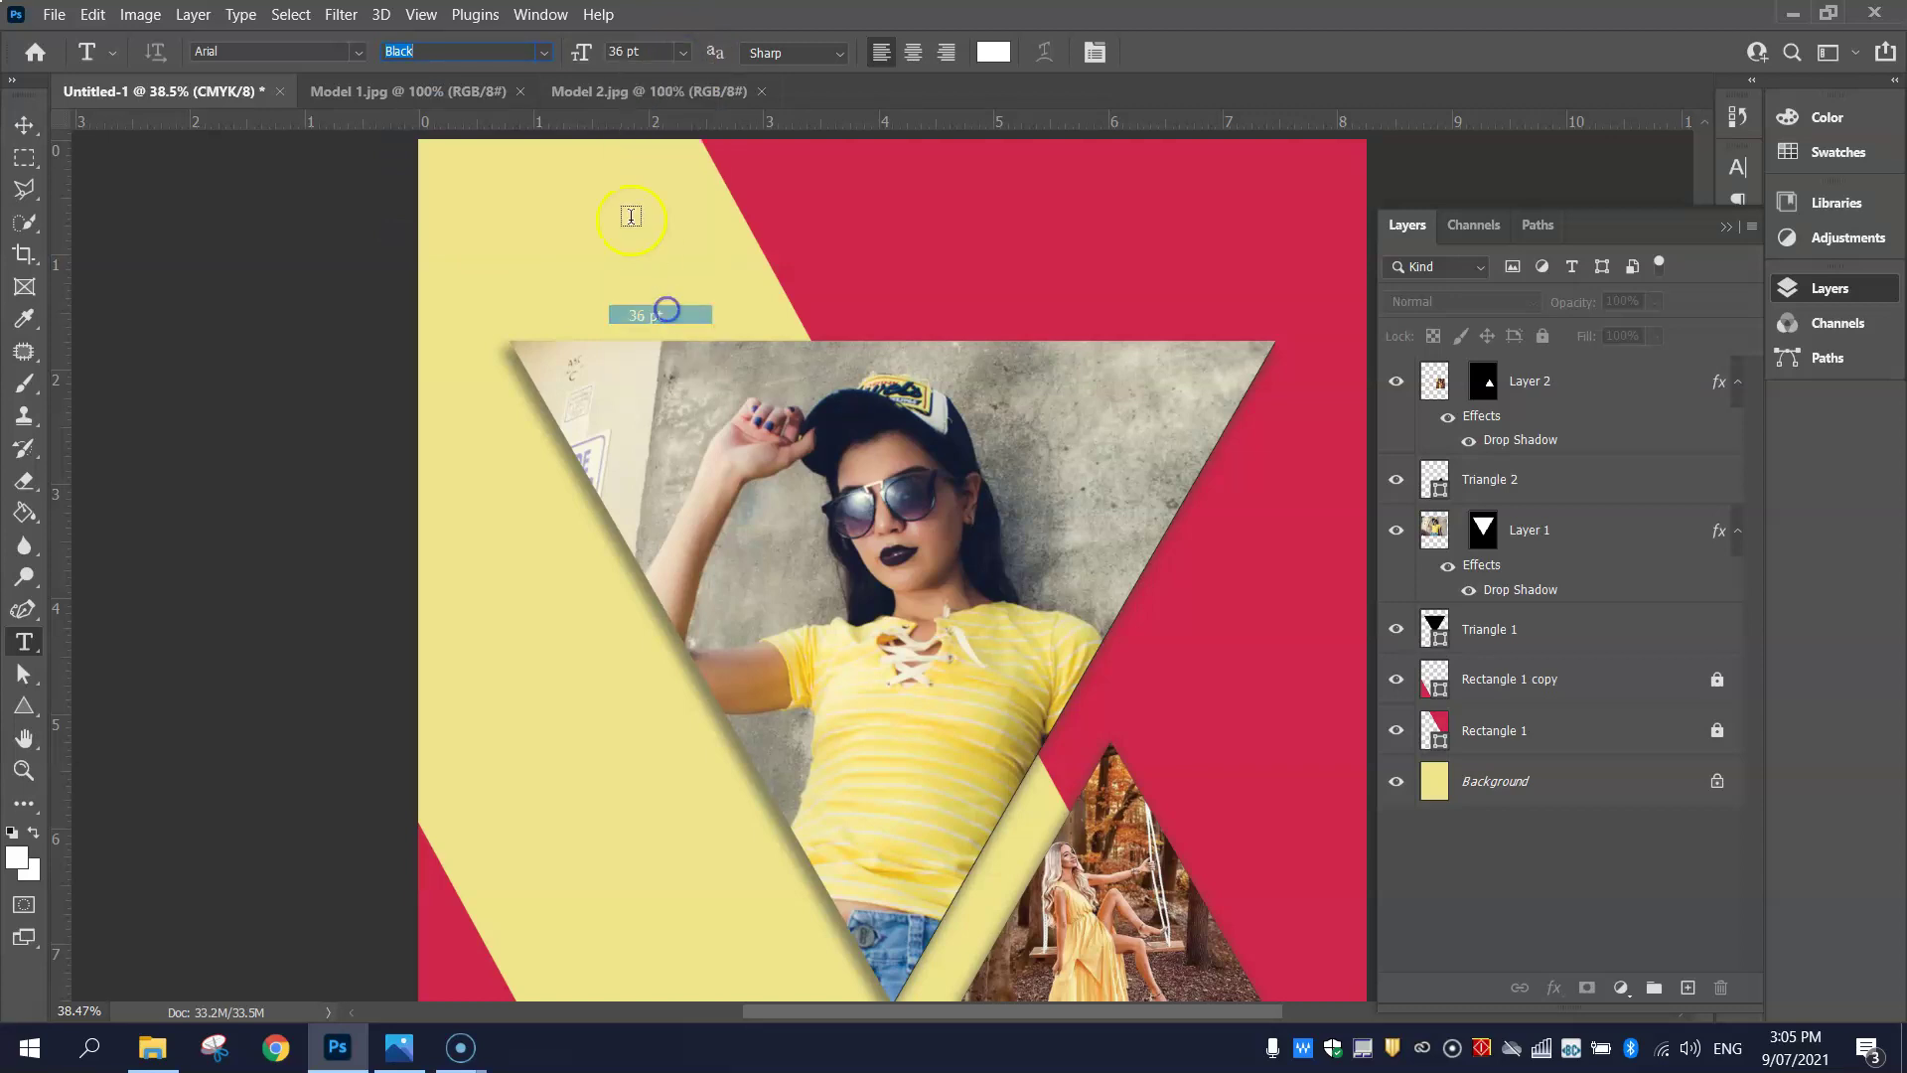
pyautogui.click(624, 207)
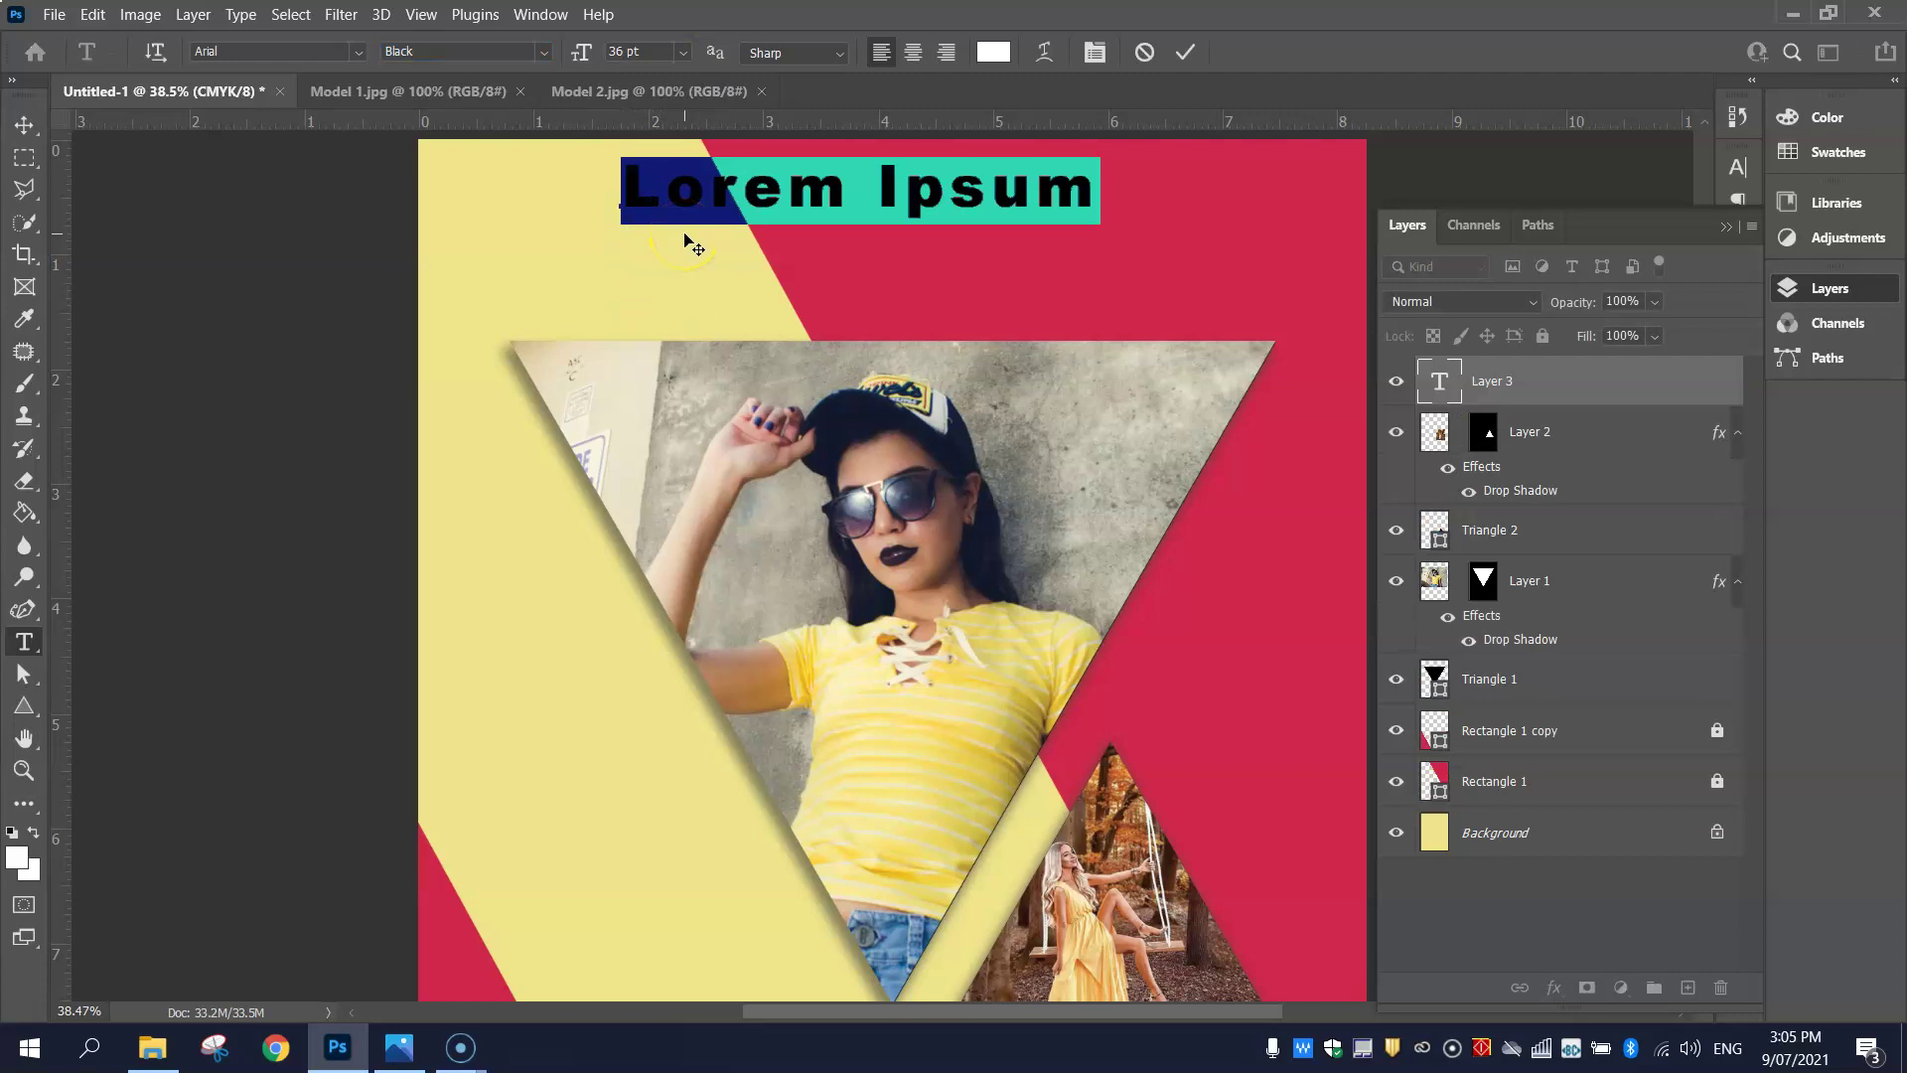
# - Type VALENTINO and set its letter tracking to 0
pyautogui.write('VALENTI')
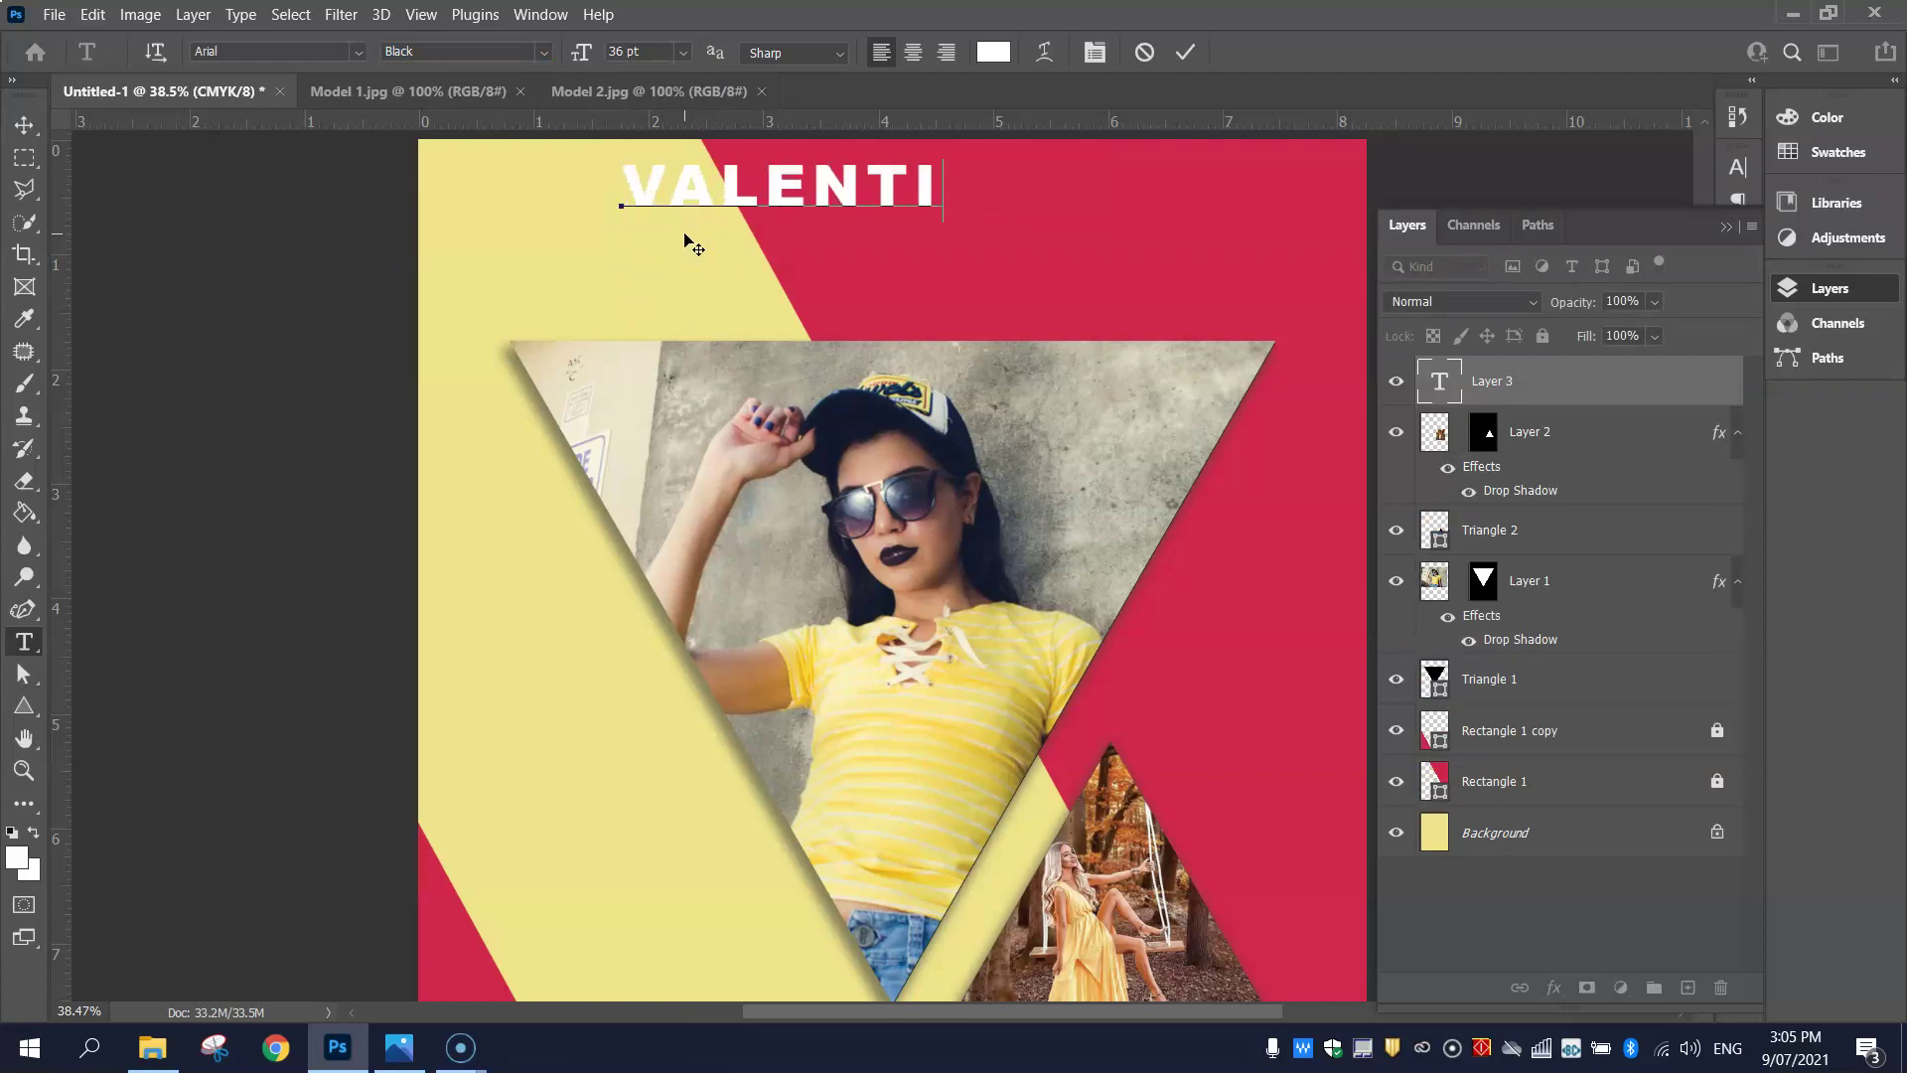
pyautogui.write('NO')
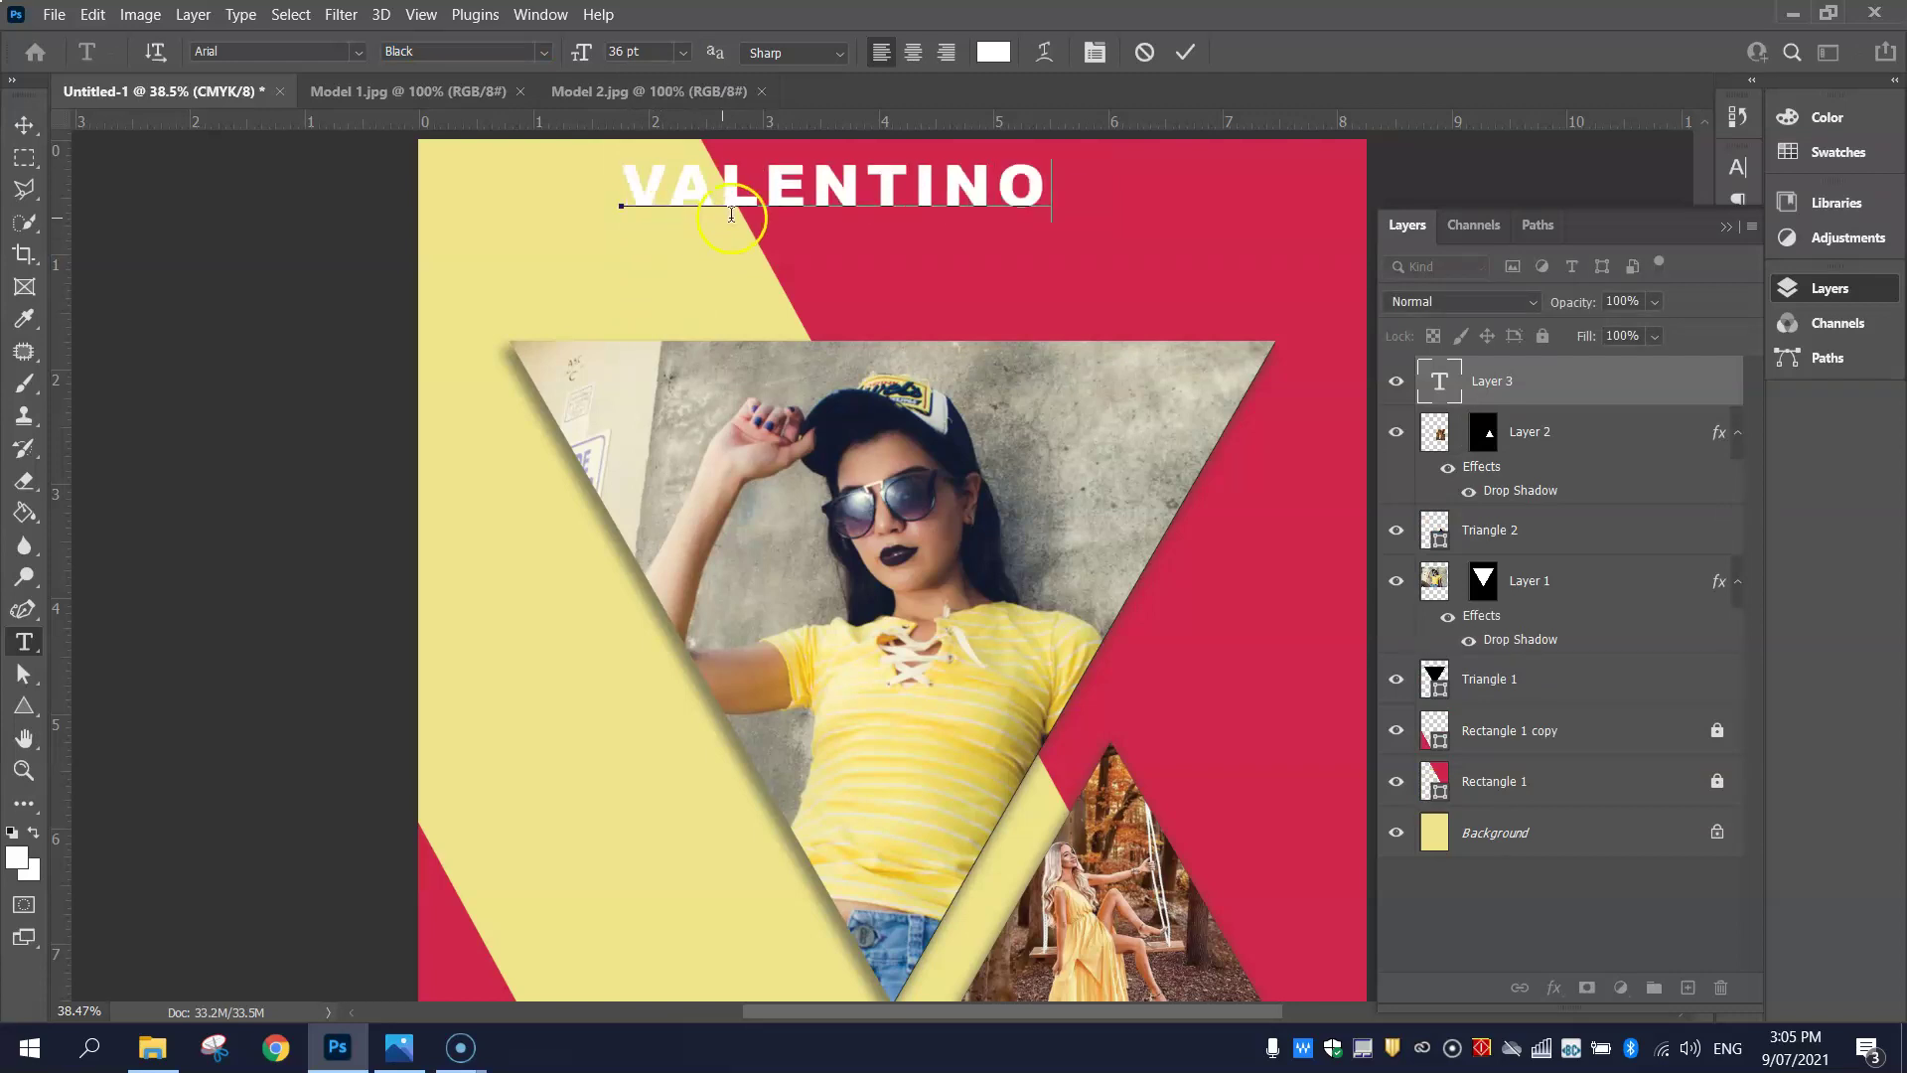
pyautogui.hotkey('ctrl', 'a')
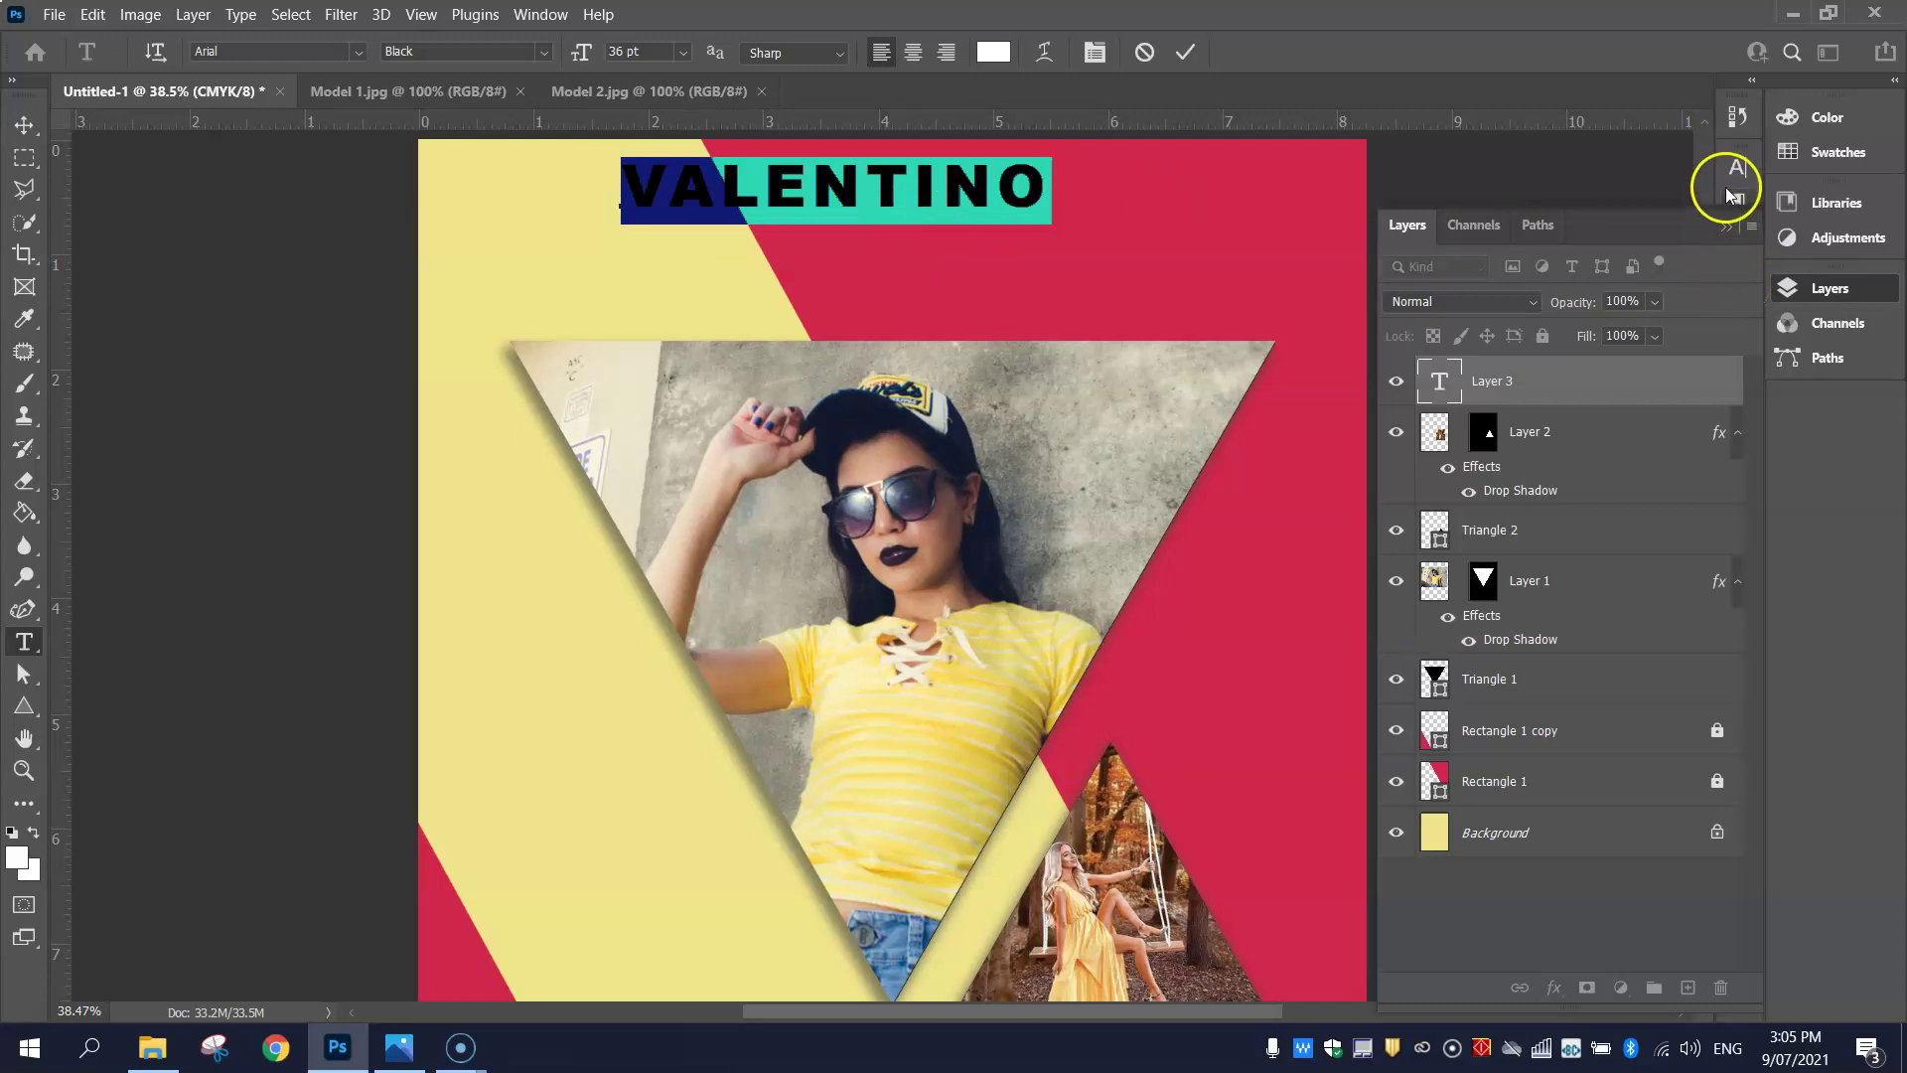
pyautogui.click(1094, 50)
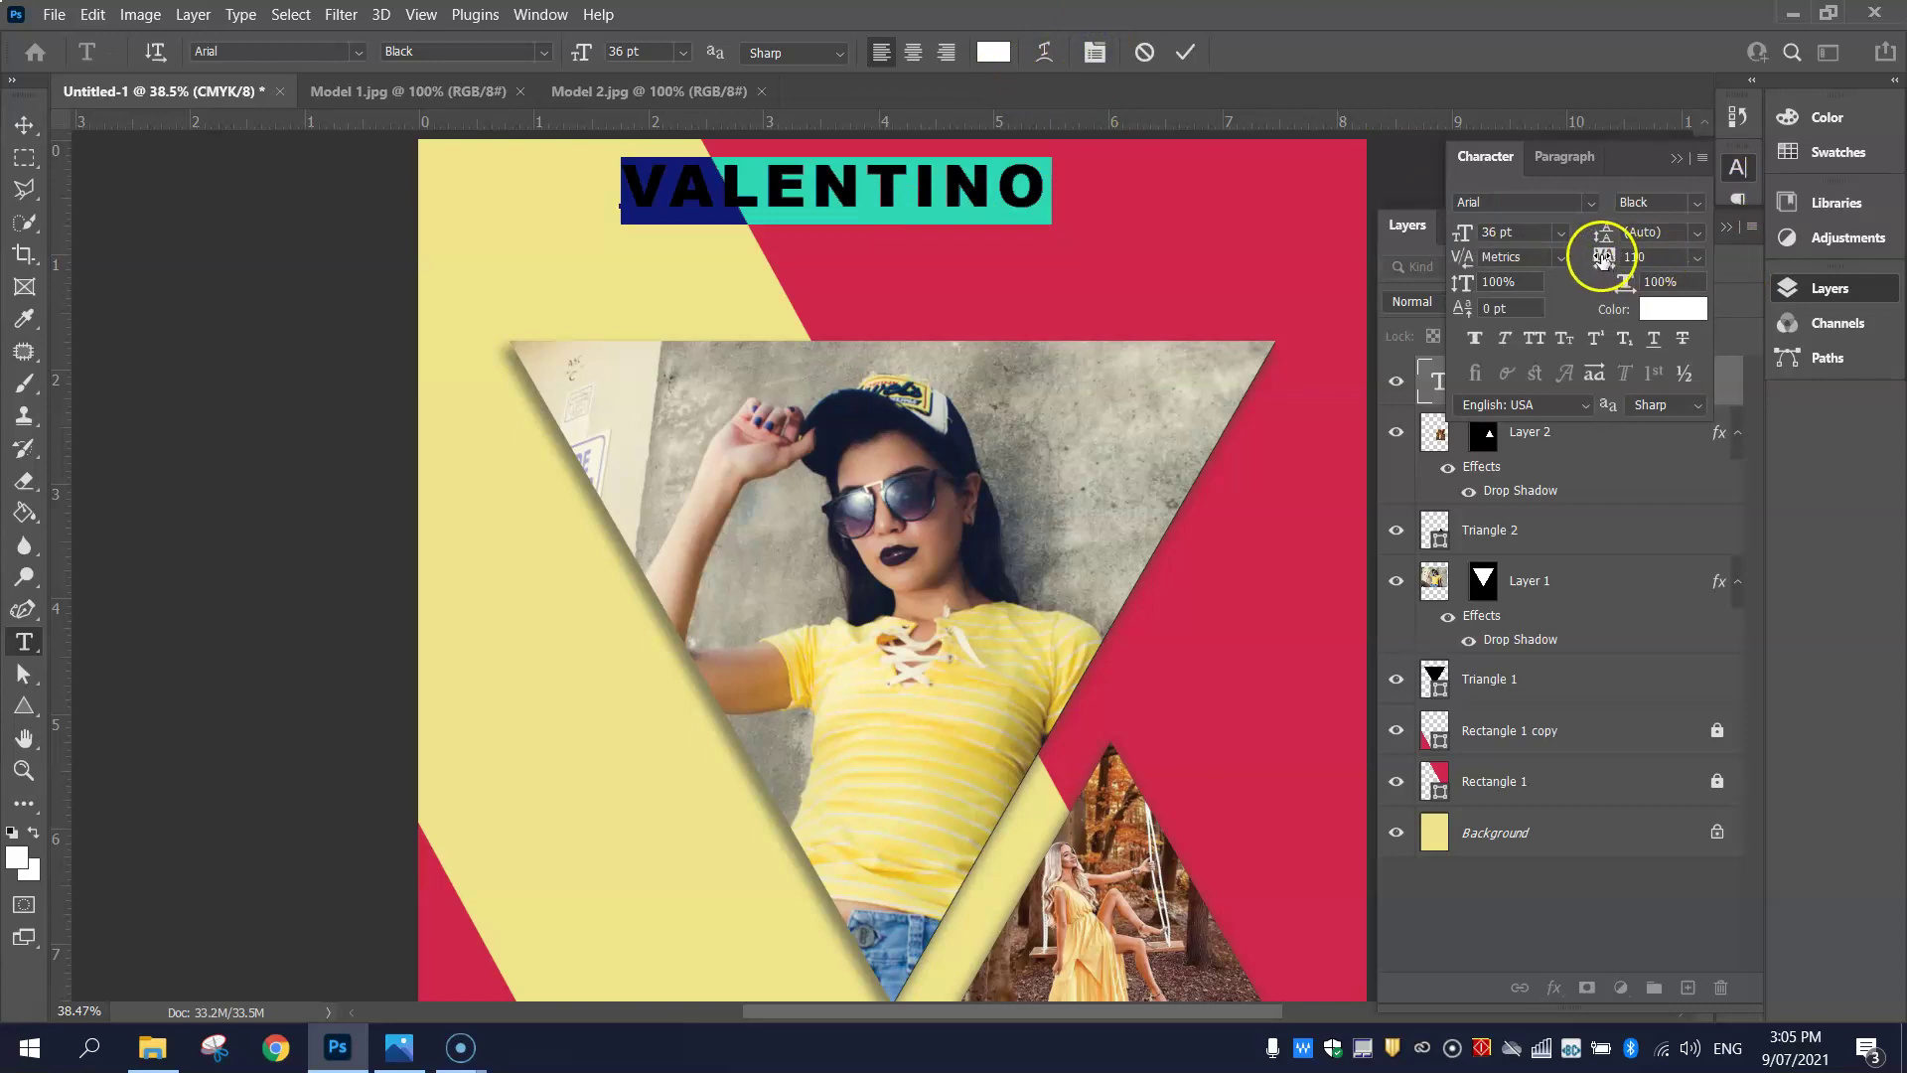
pyautogui.click(1698, 257)
pyautogui.click(1694, 407)
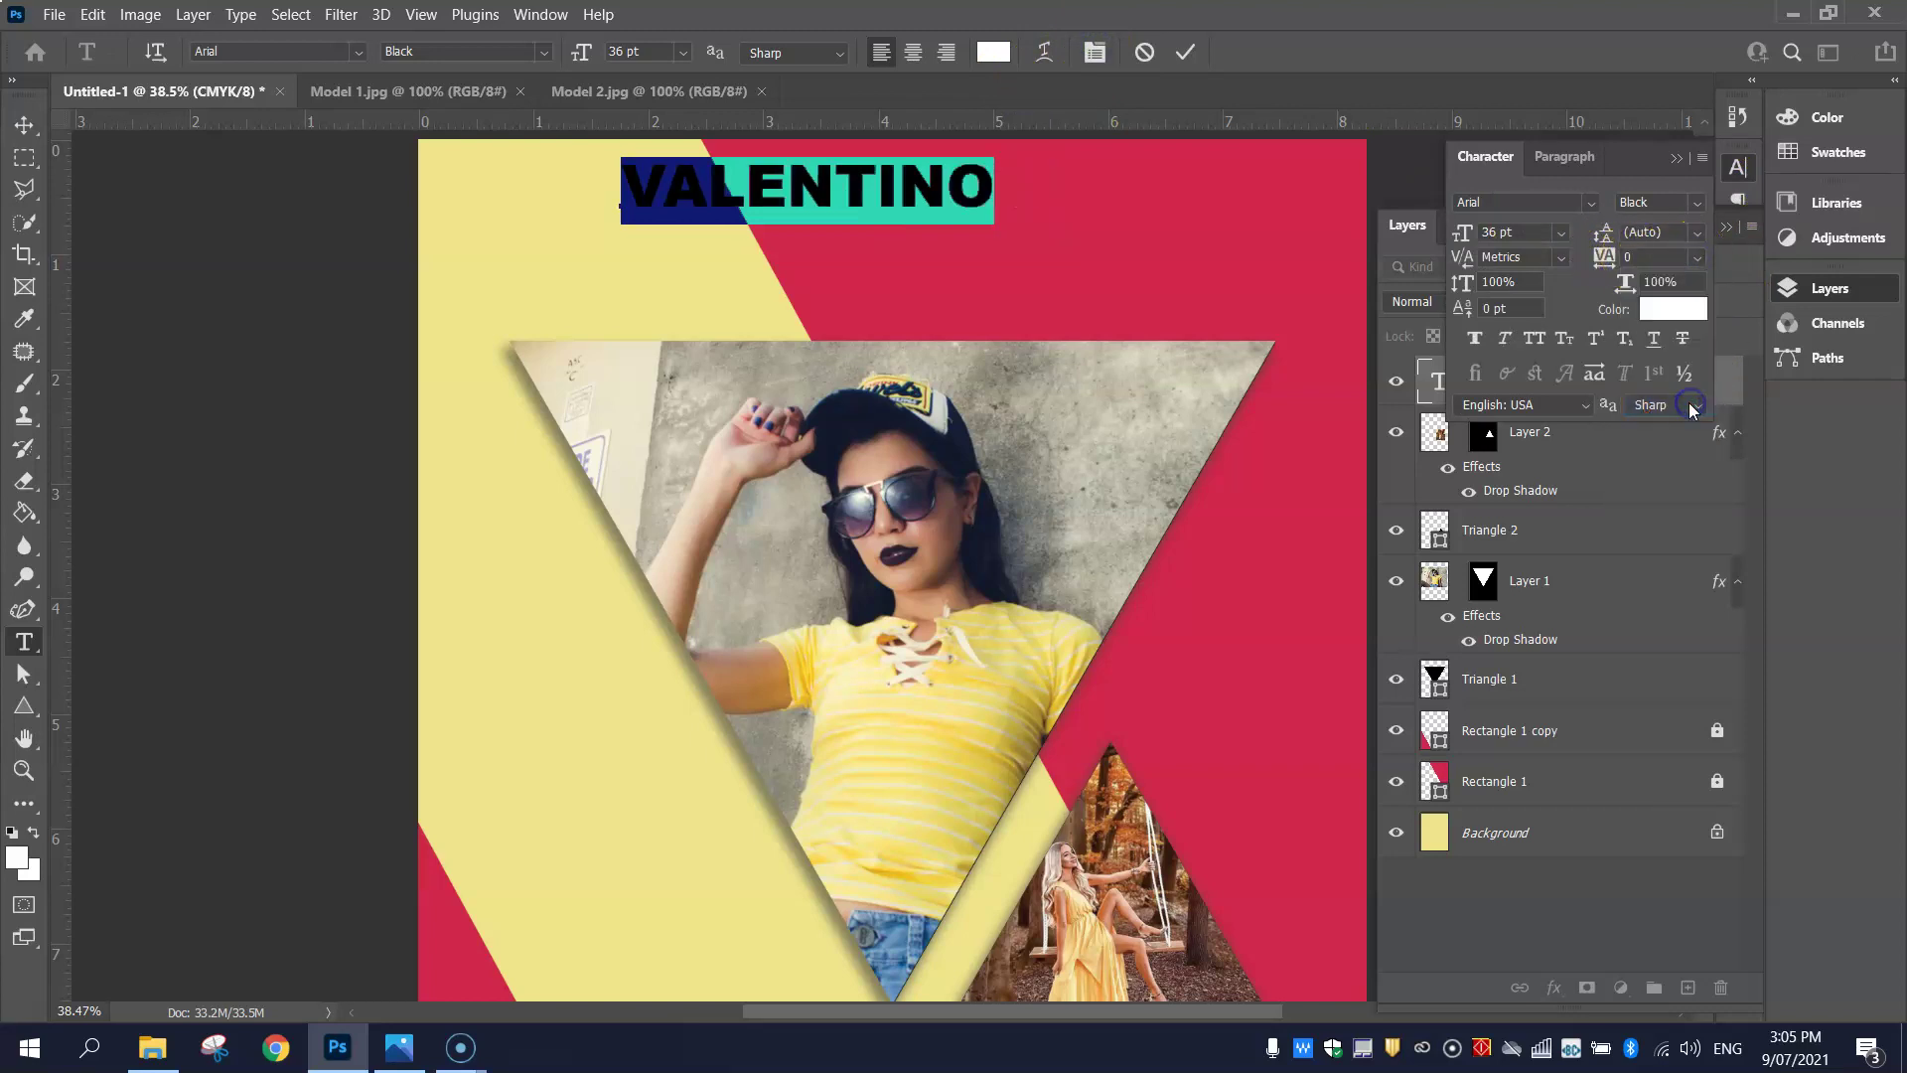
# - Compare with the reference flyer and shift VALENTINO toward the top centre
pyautogui.hotkey('alt', 'Tab')
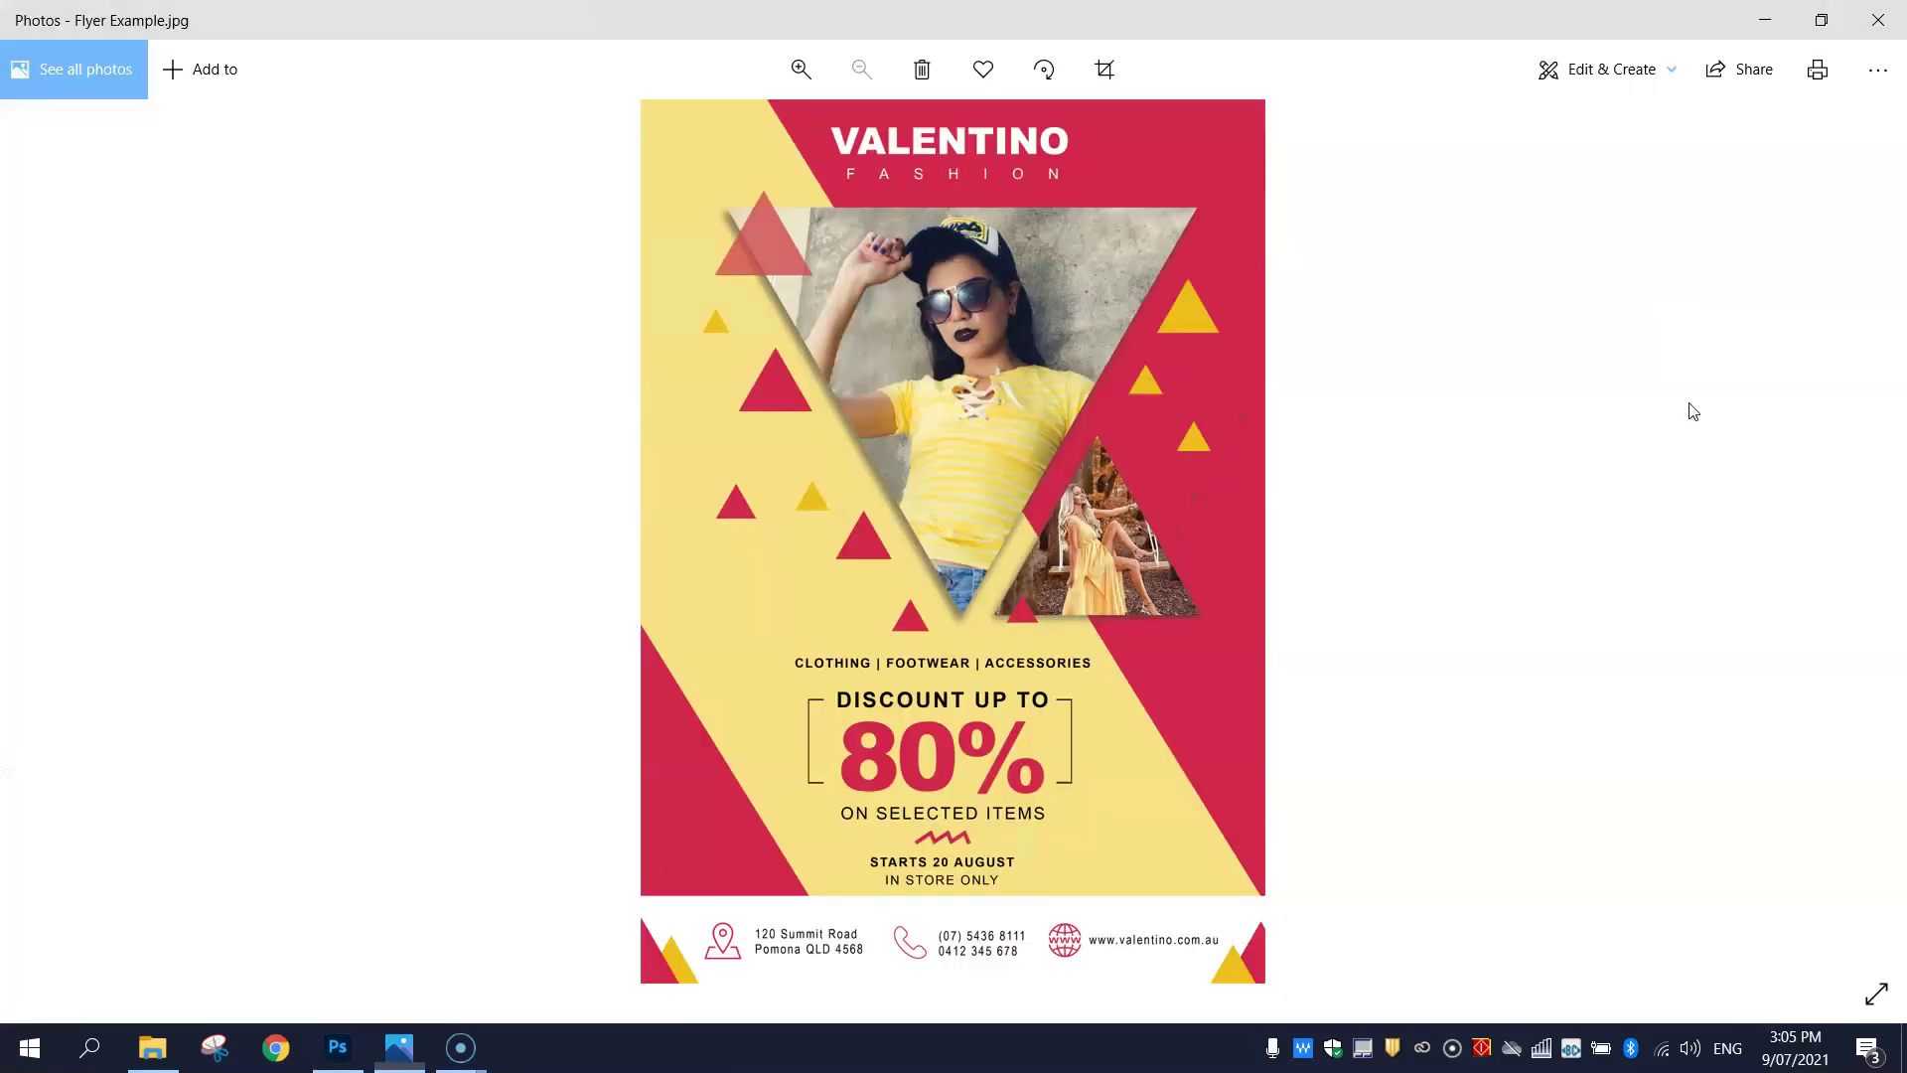
pyautogui.hotkey('alt', 'Tab')
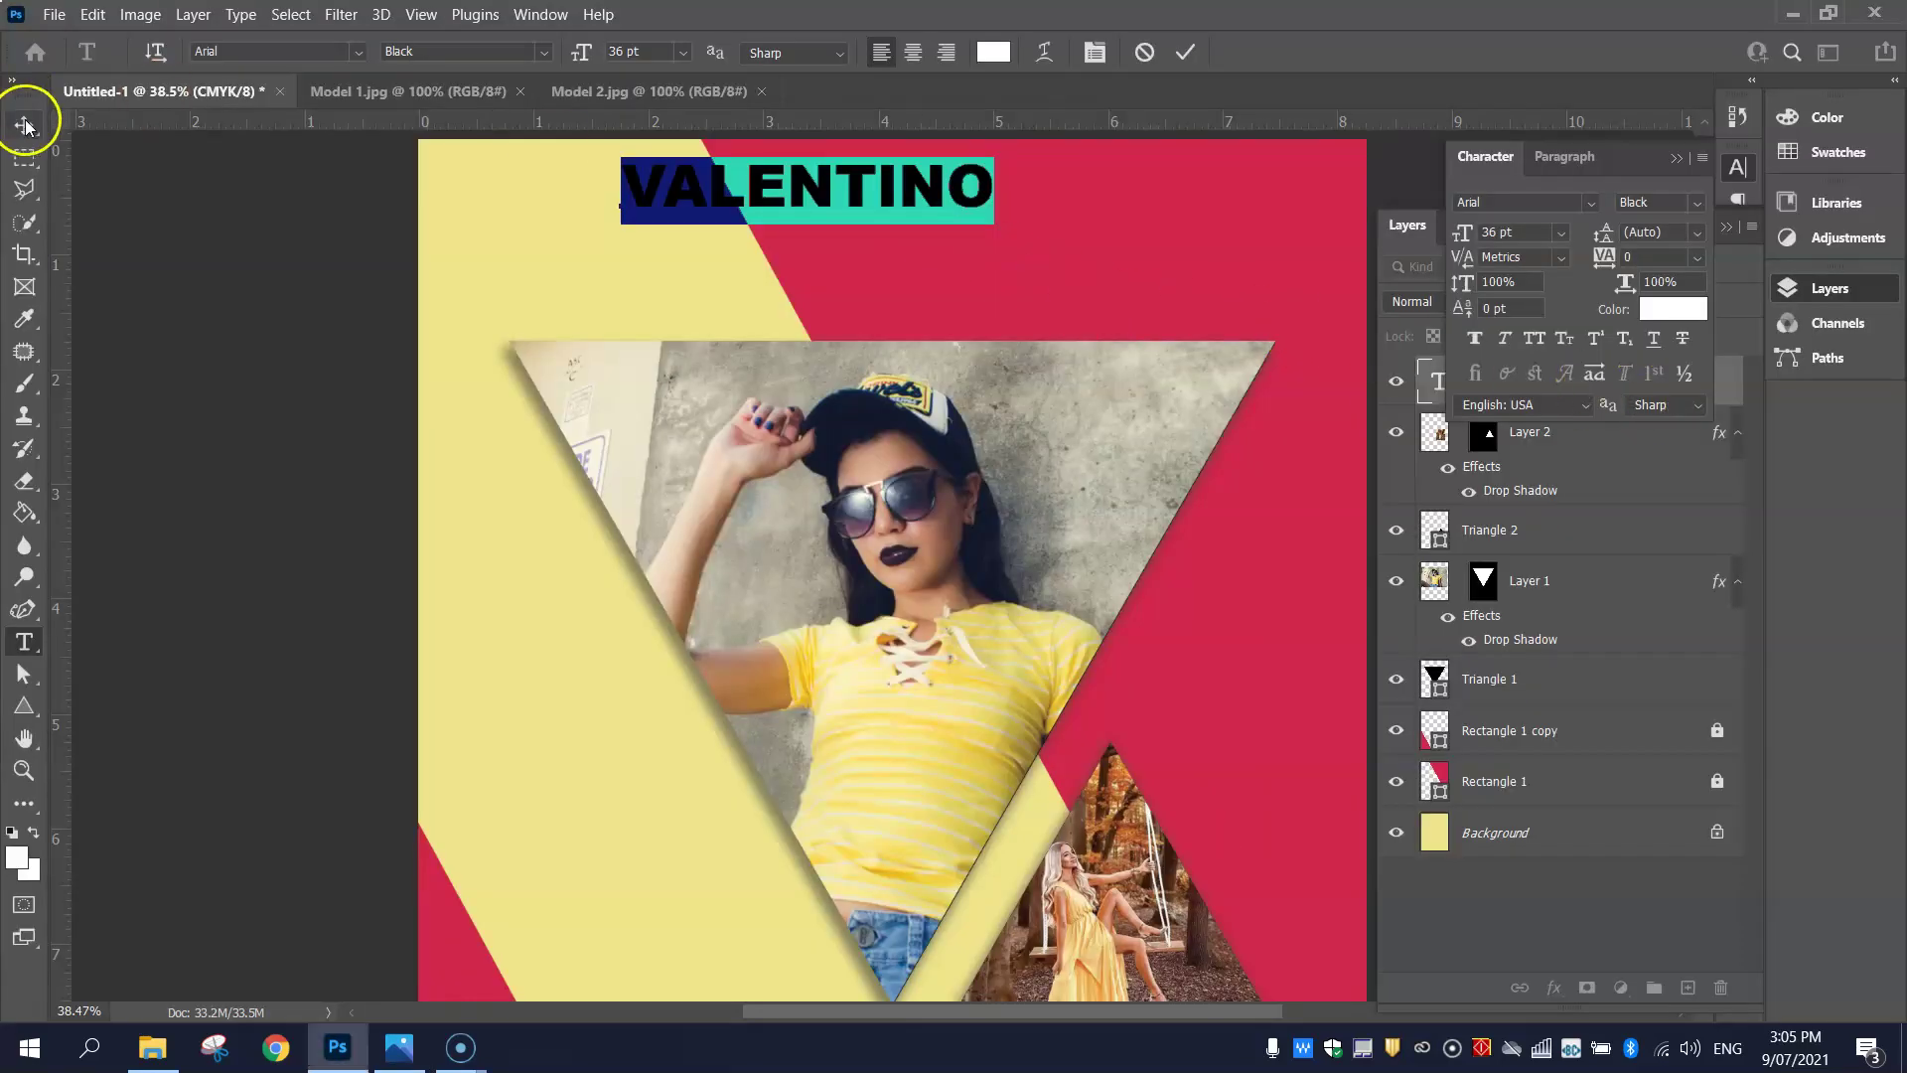
pyautogui.click(204, 219)
pyautogui.press('v')
pyautogui.moveTo(796, 193); pyautogui.dragTo(873, 213)
pyautogui.hotkey('alt', 'Tab')
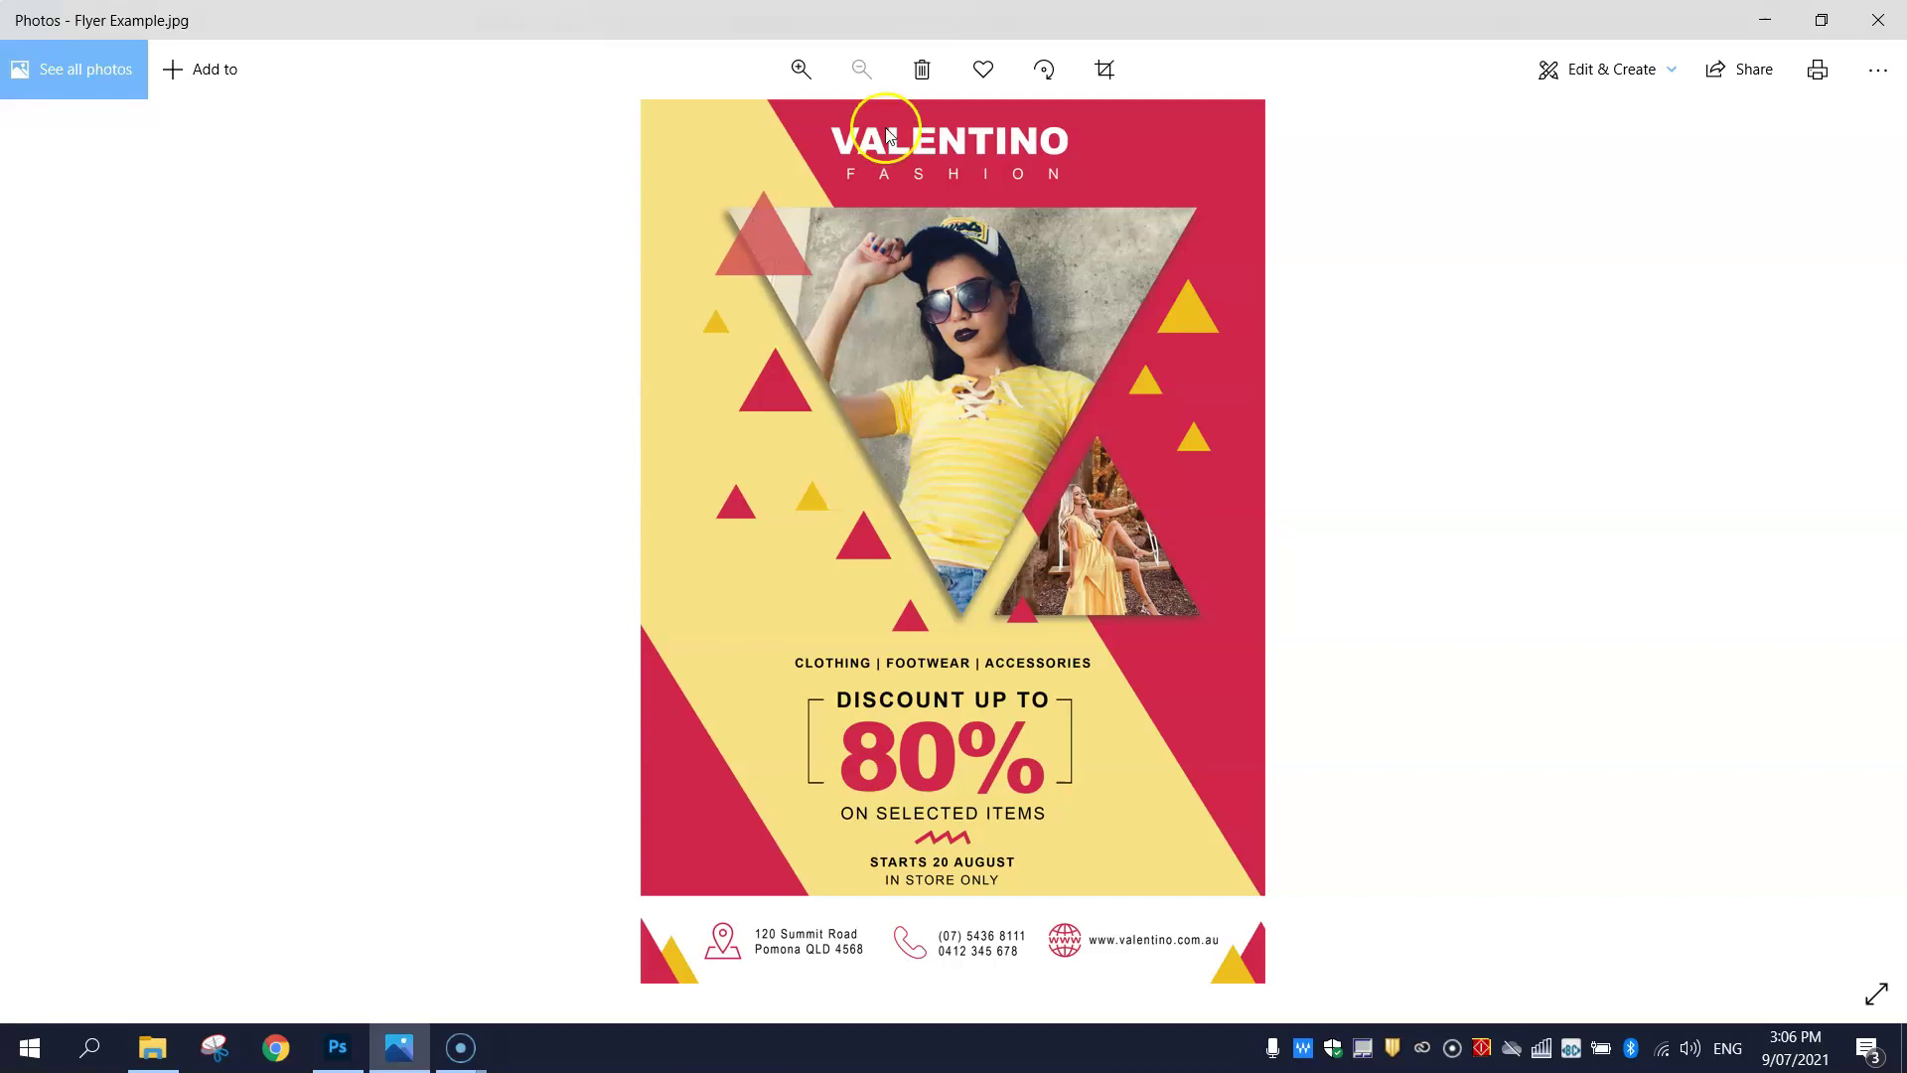
# - Unlock Rectangle 1 and shift the red stripe right behind the photo triangles, then deselect
pyautogui.hotkey('alt', 'Tab')
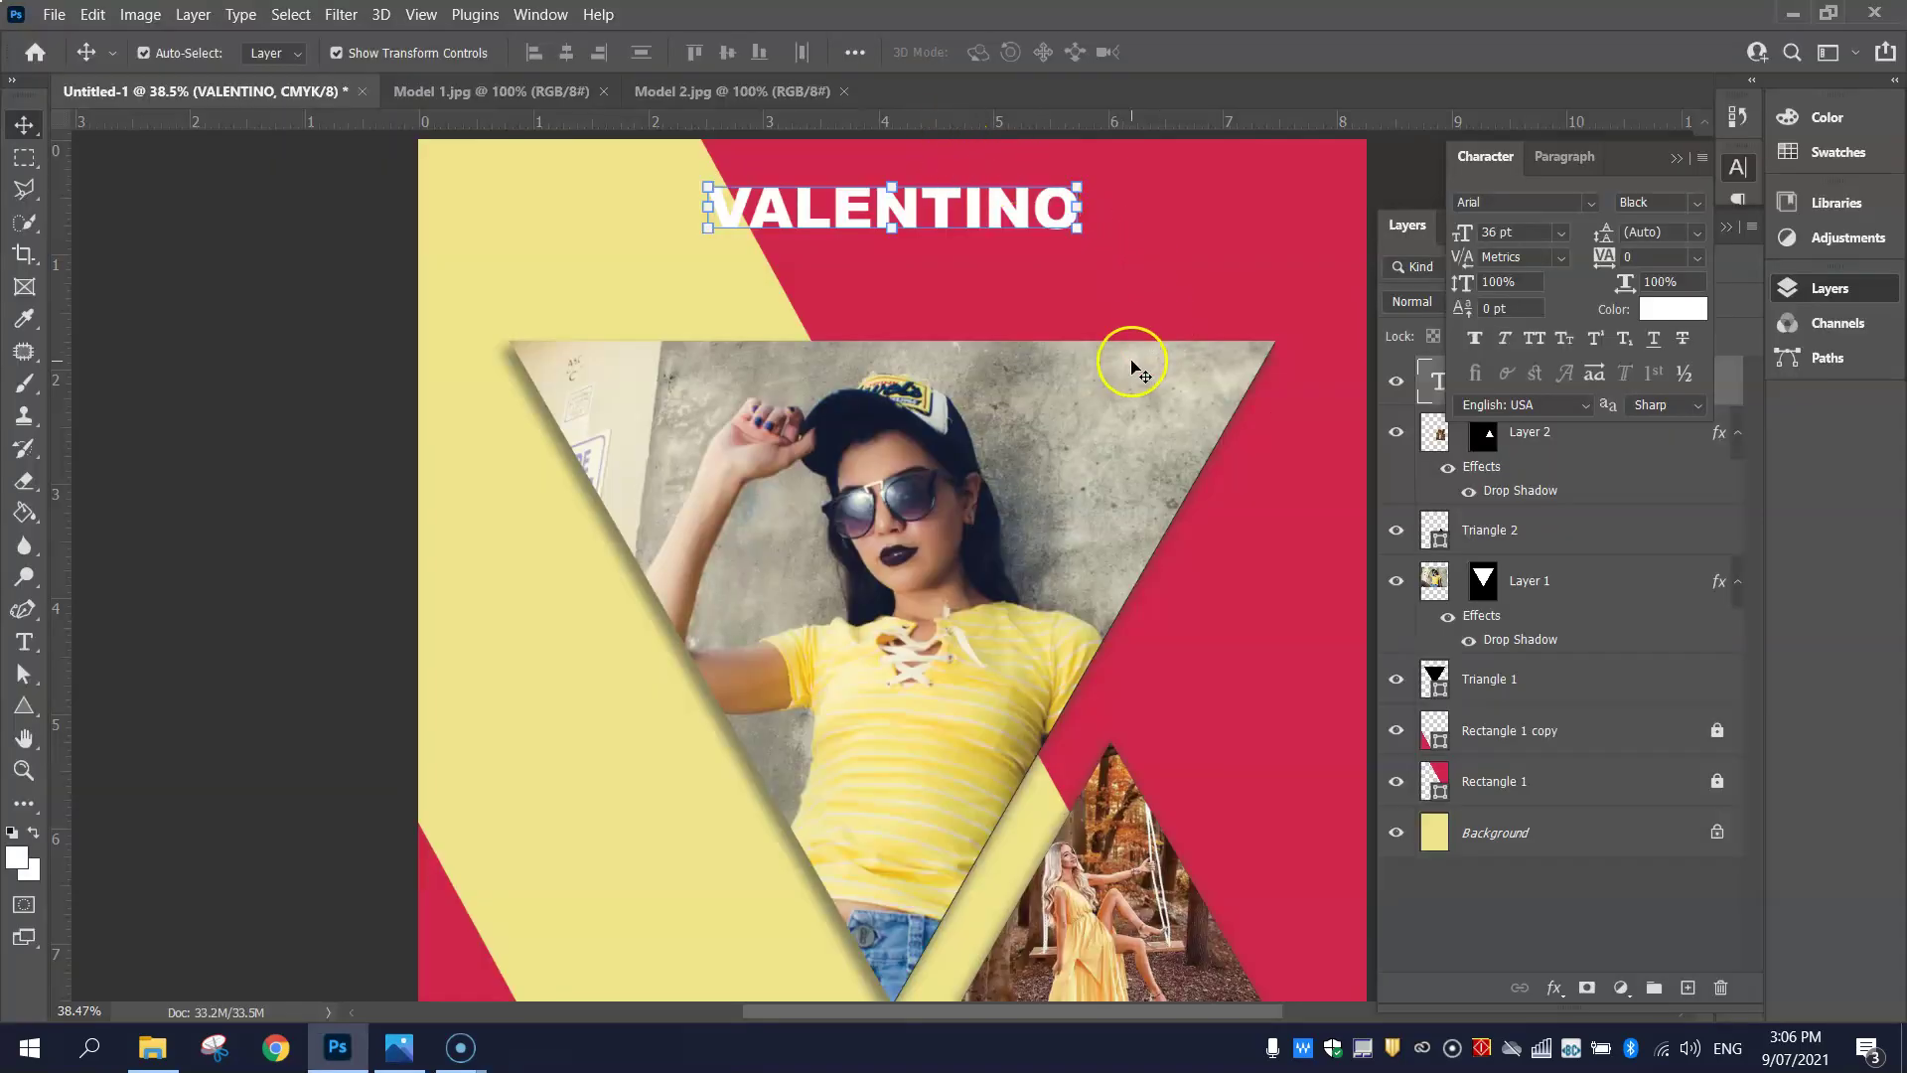
pyautogui.scroll(-3, 1130, 360)
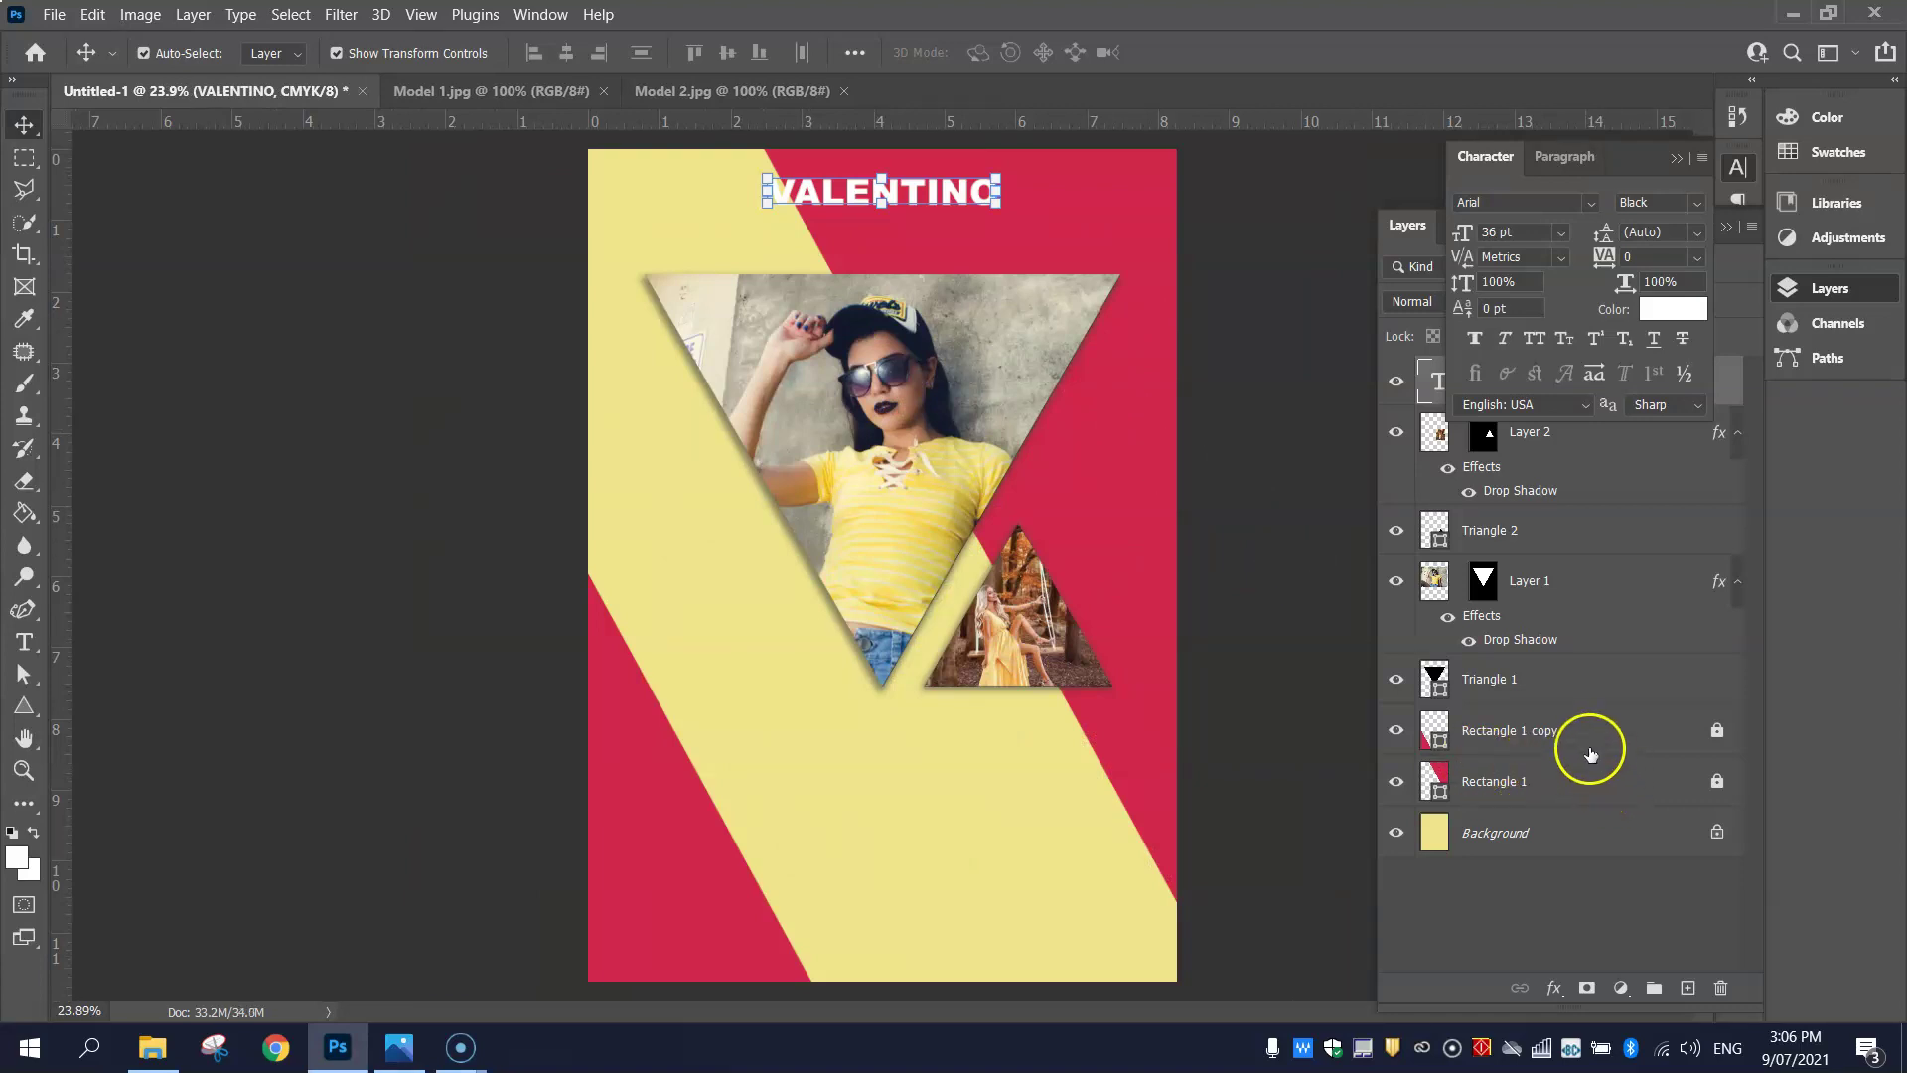
pyautogui.click(790, 198)
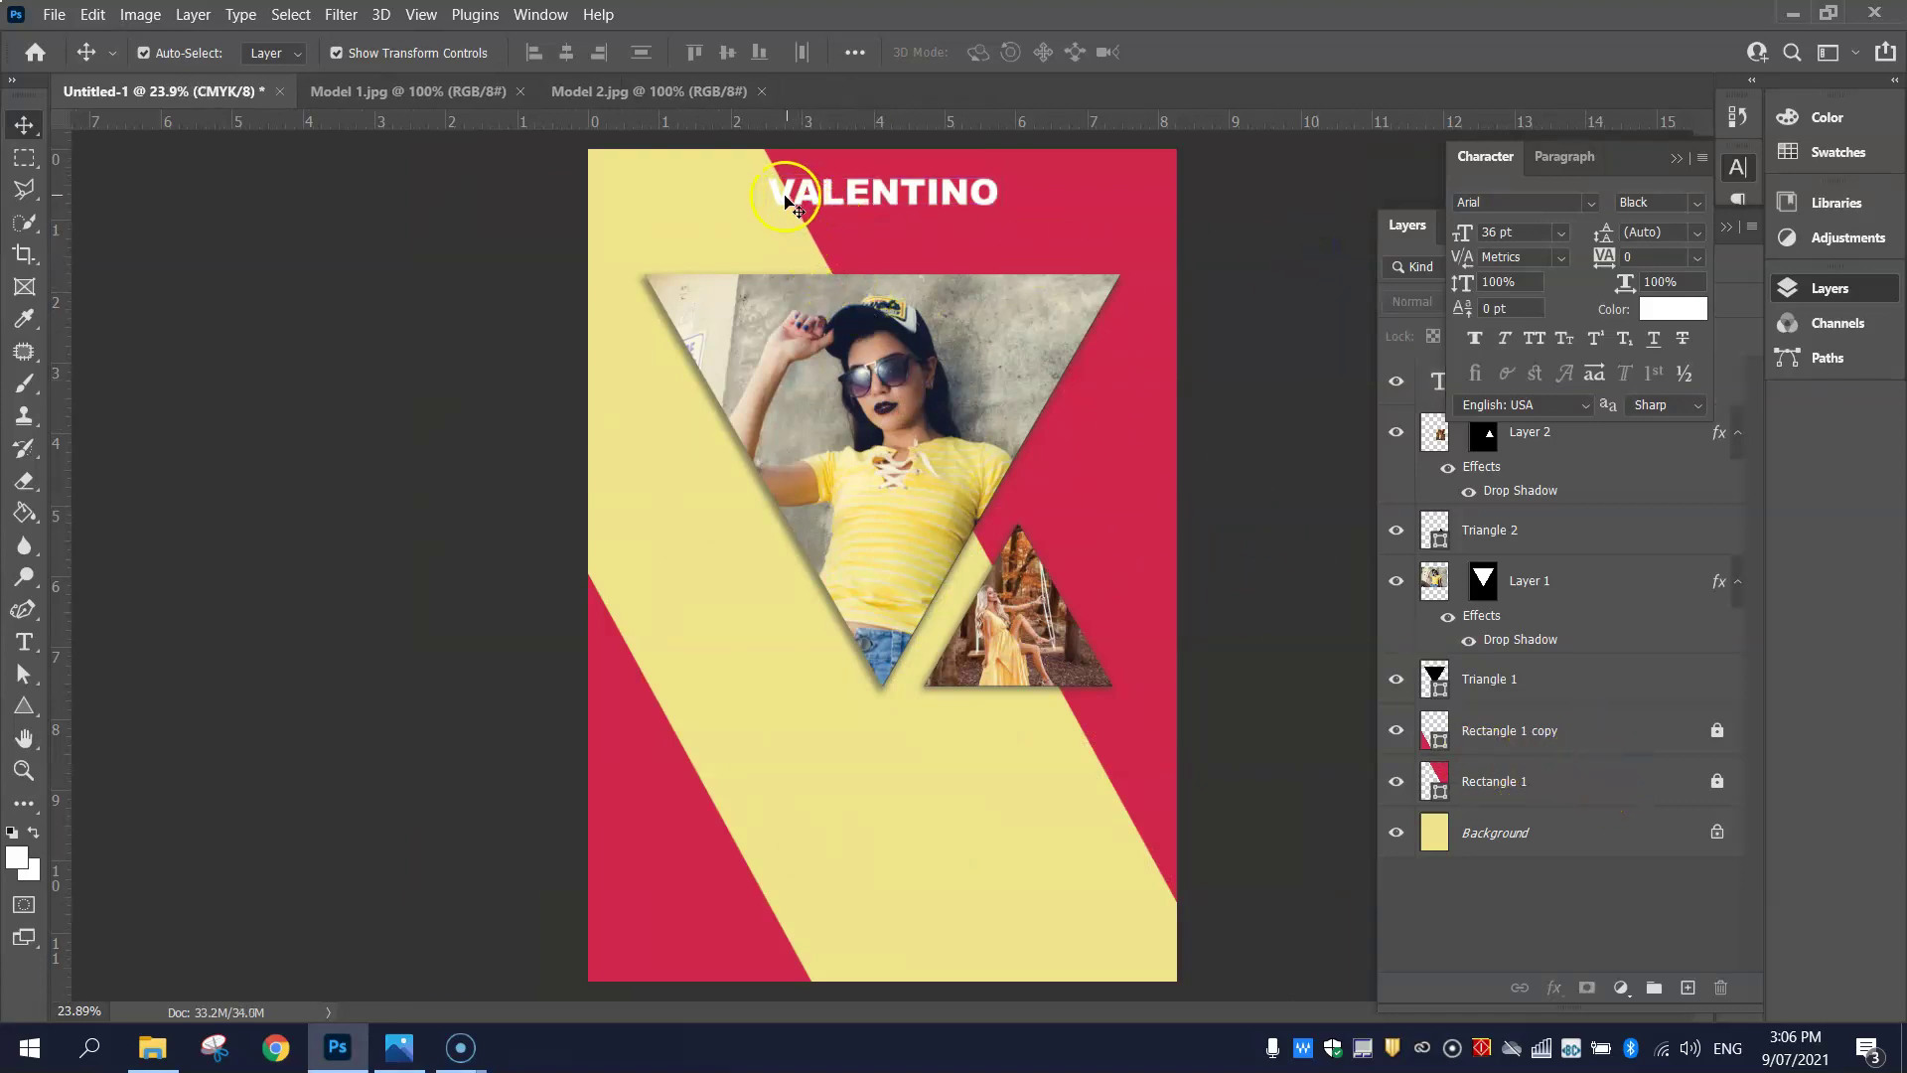
pyautogui.click(1634, 781)
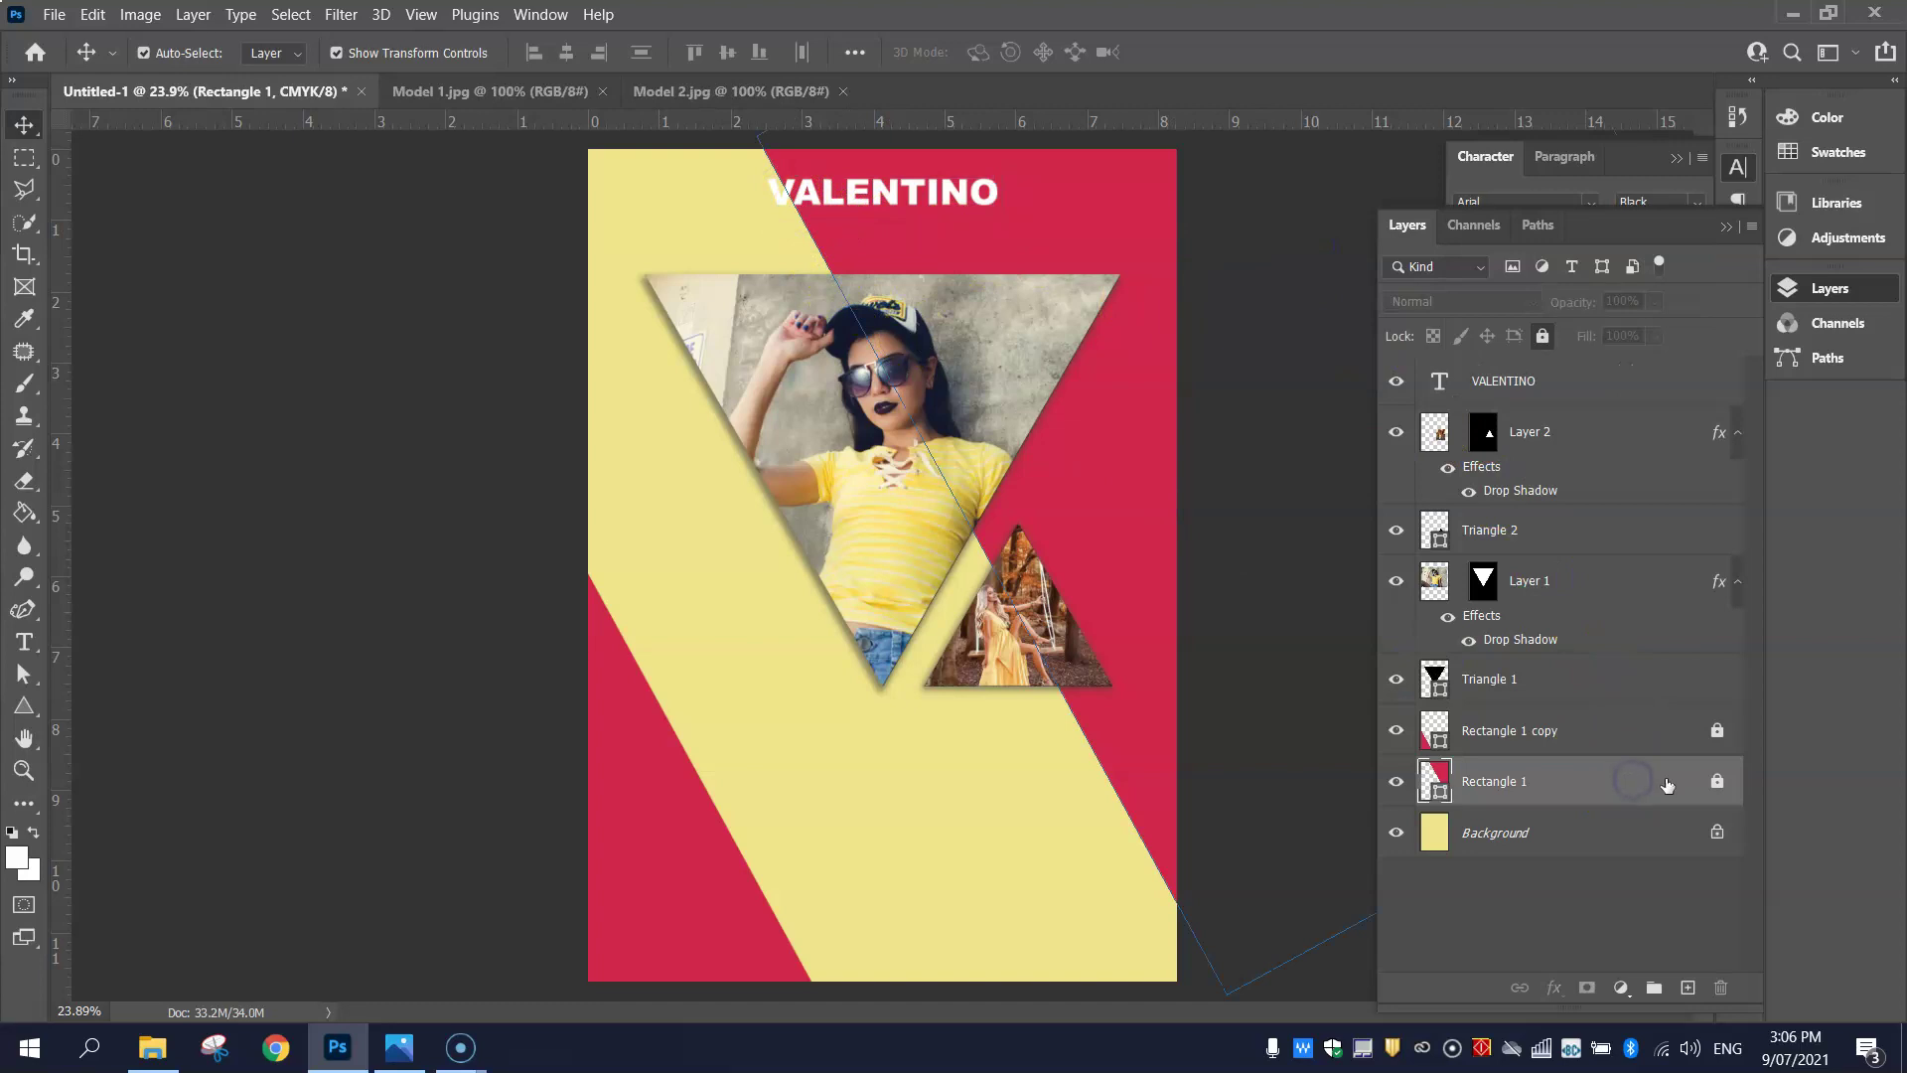
pyautogui.click(1718, 781)
pyautogui.moveTo(1136, 554); pyautogui.dragTo(1073, 558)
pyautogui.click(1808, 288)
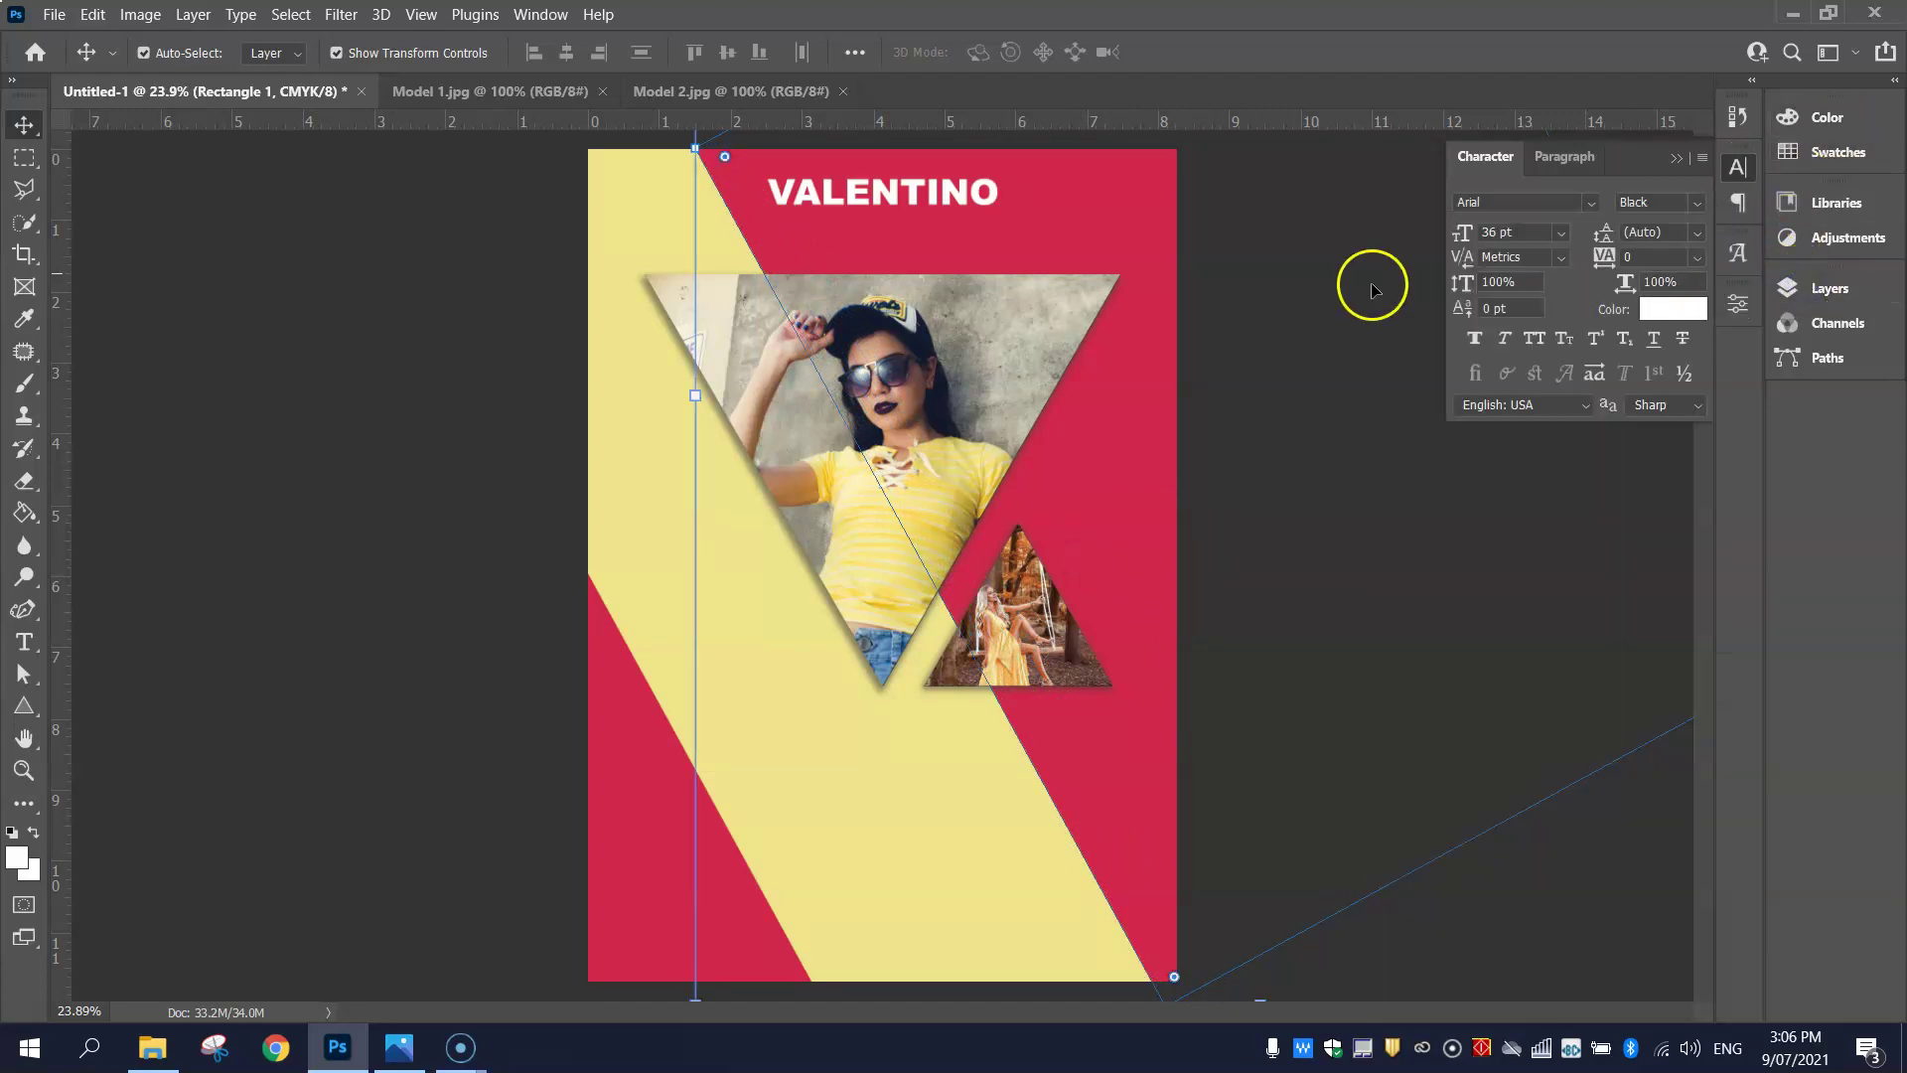
pyautogui.moveTo(1131, 414); pyautogui.dragTo(1147, 402)
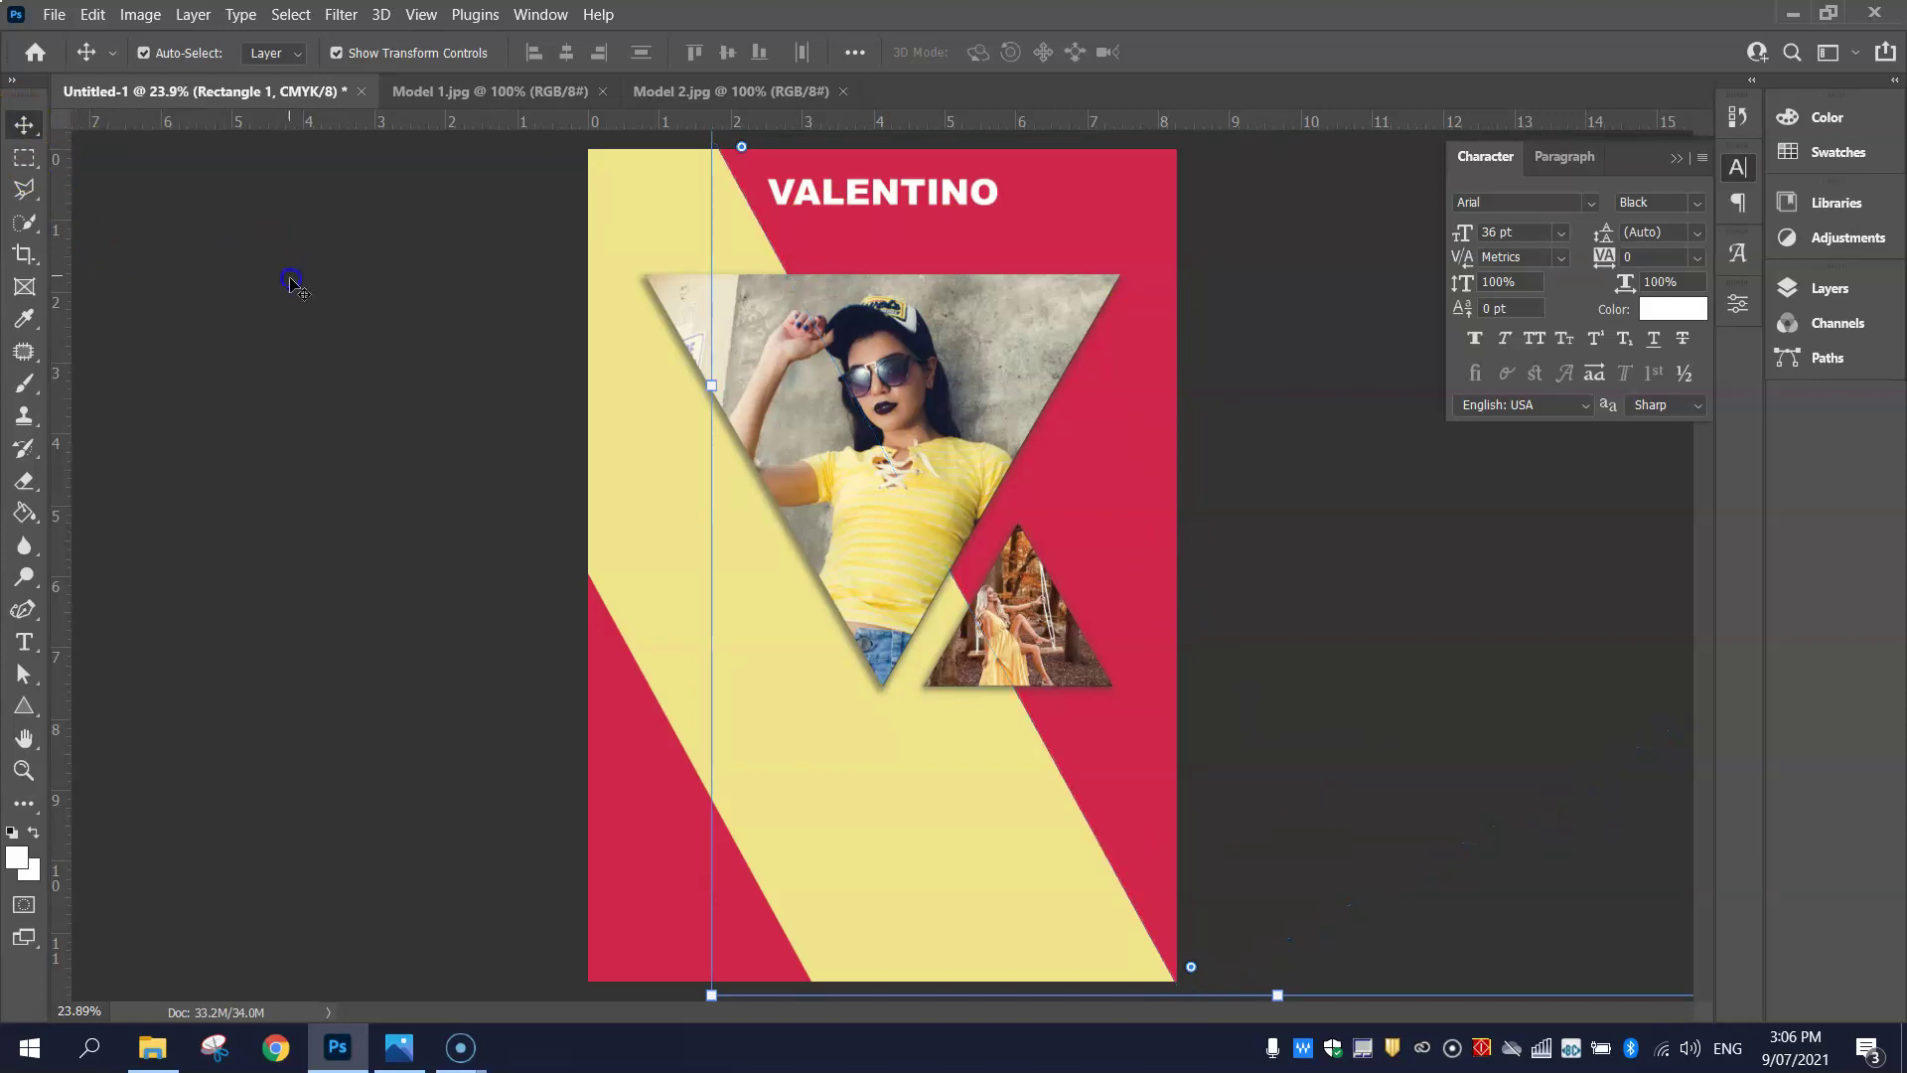
pyautogui.click(295, 288)
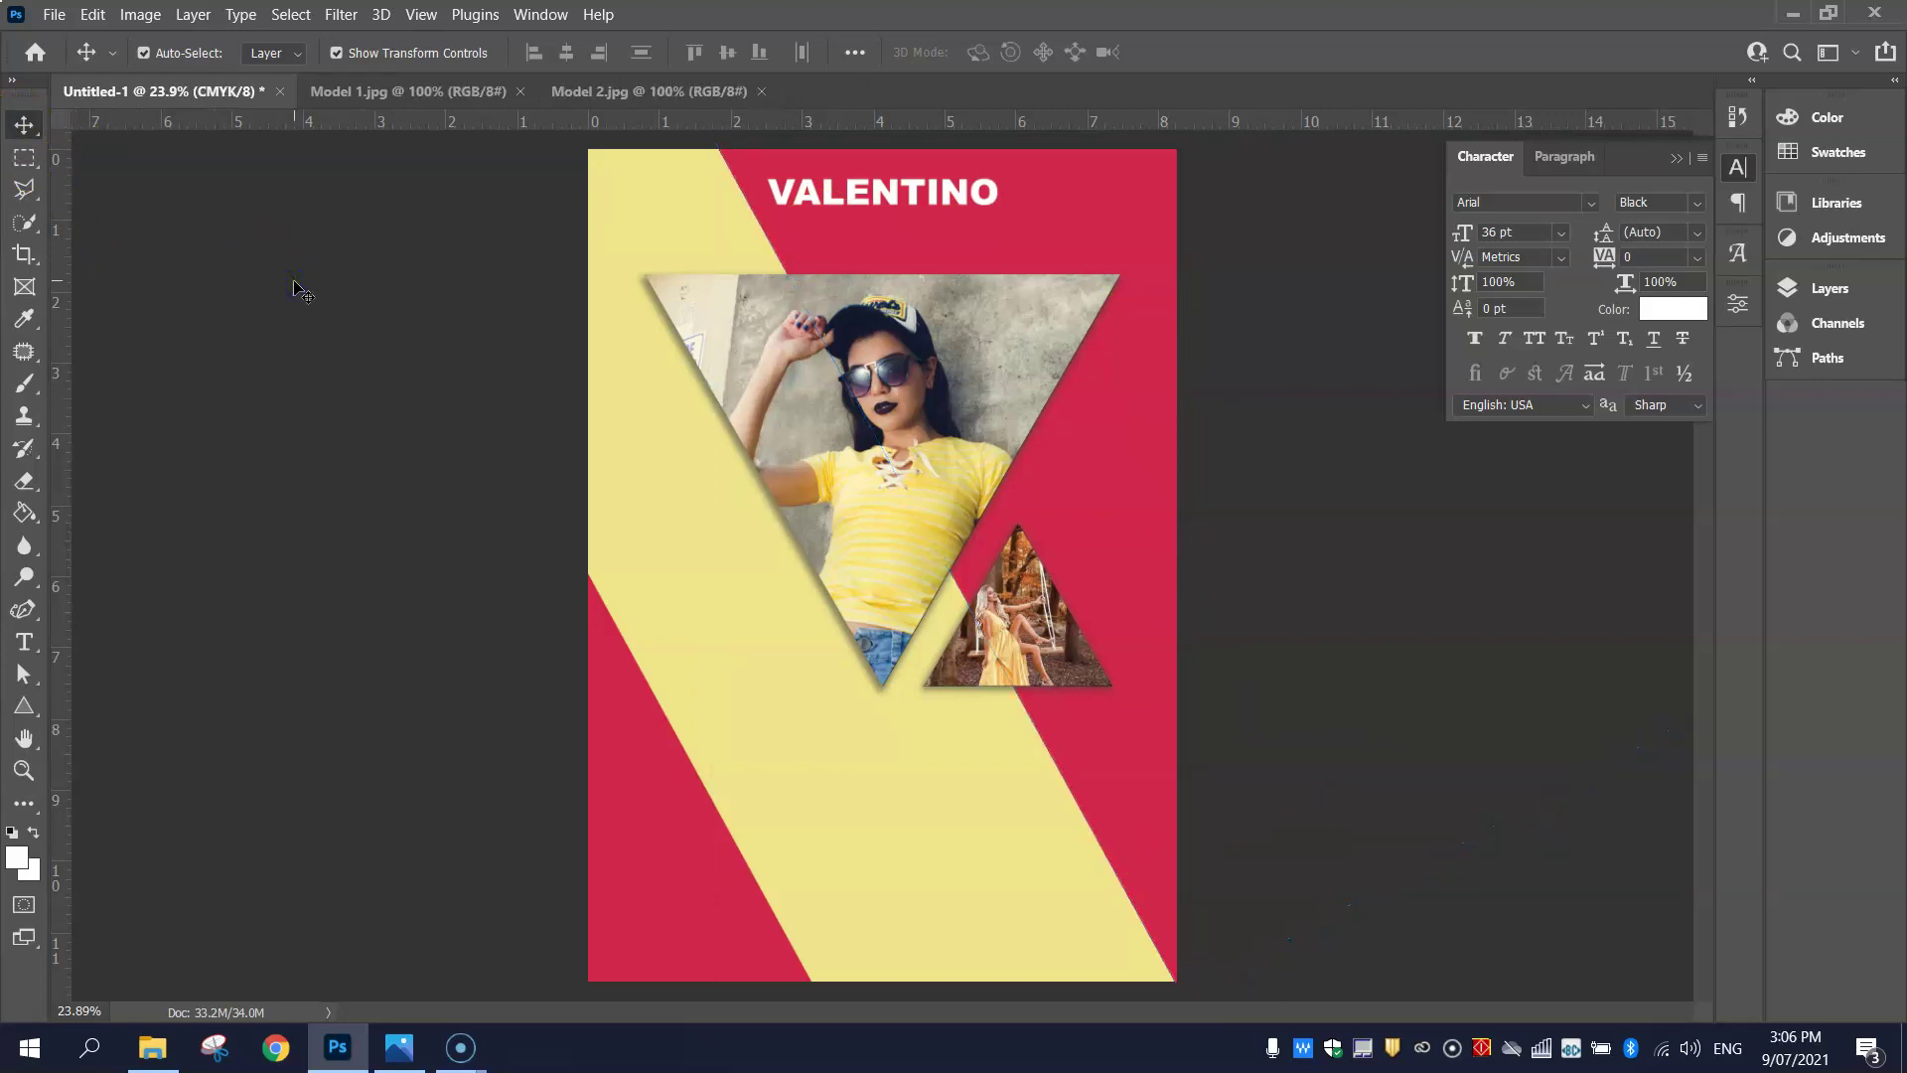
pyautogui.scroll(4, 904, 151)
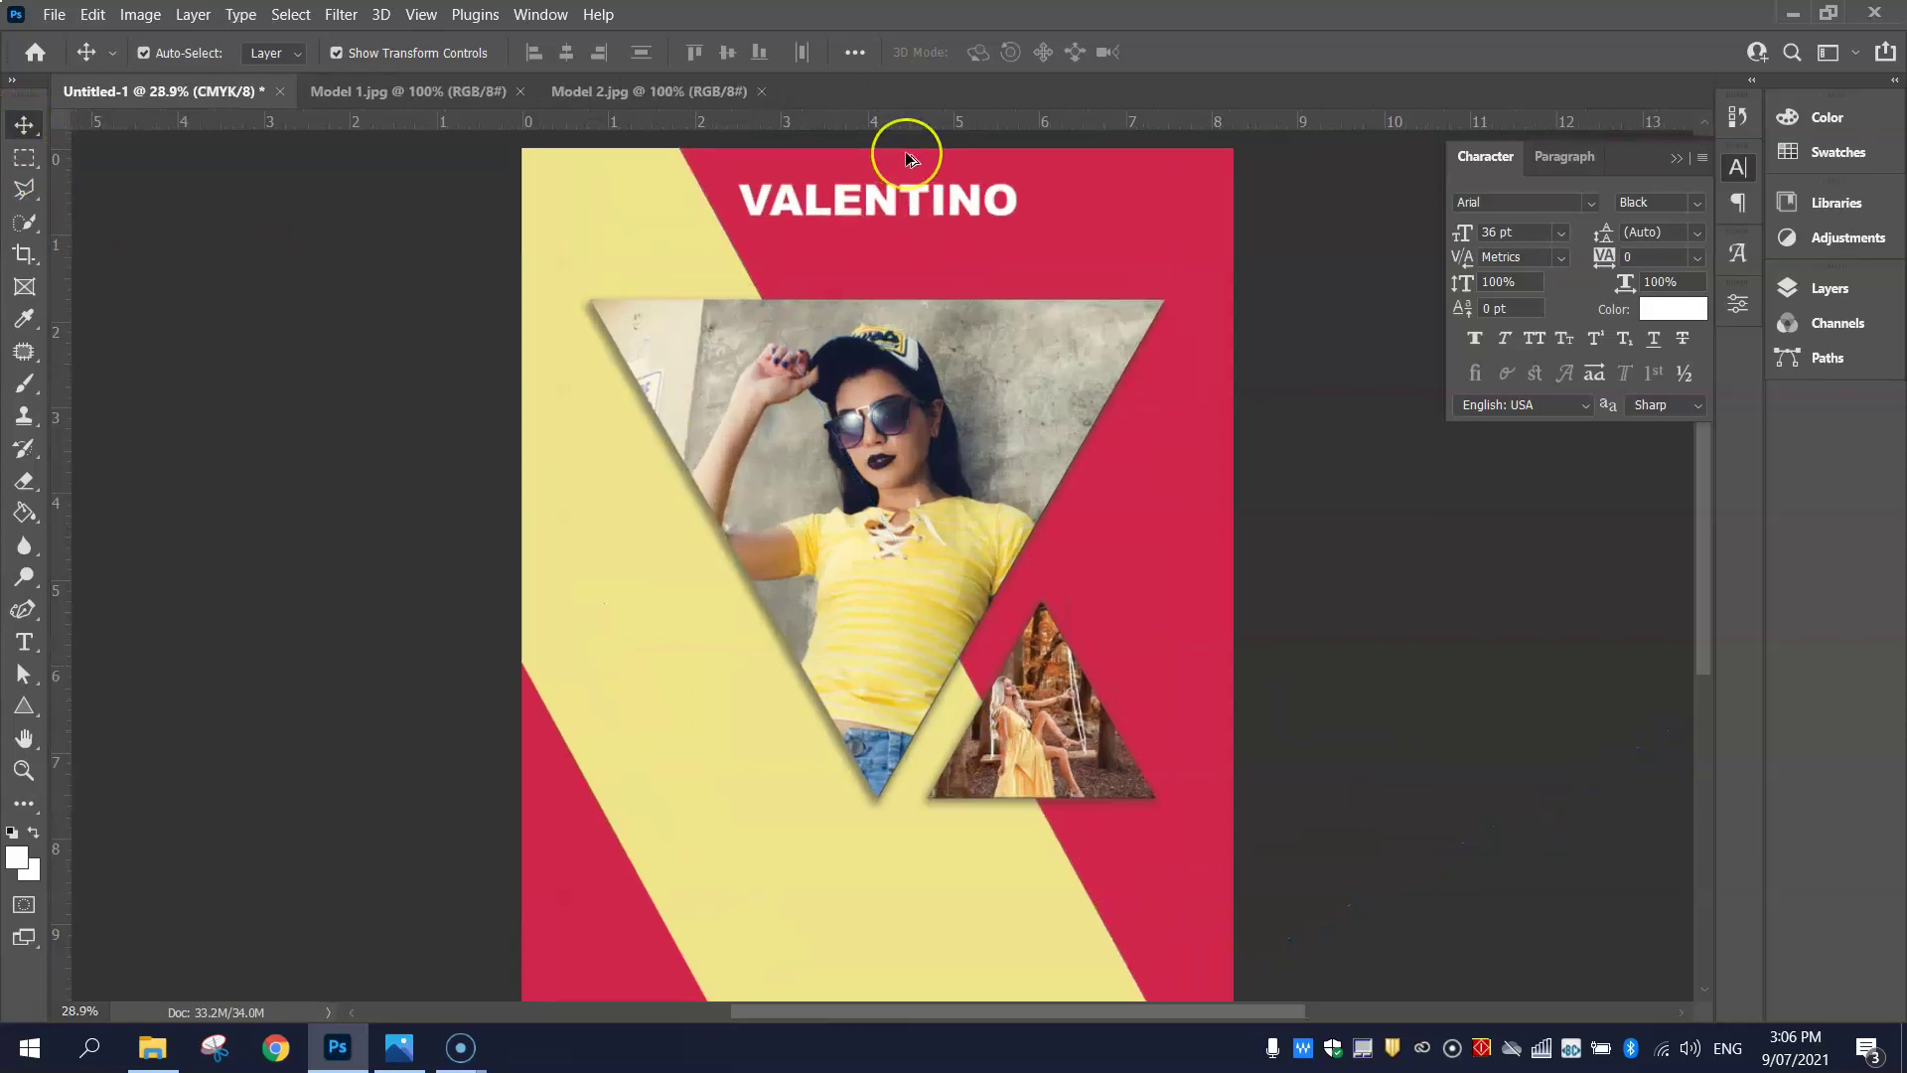
# - Type FASHION below VALENTINO in Arial Regular 14 pt
pyautogui.click(24, 642)
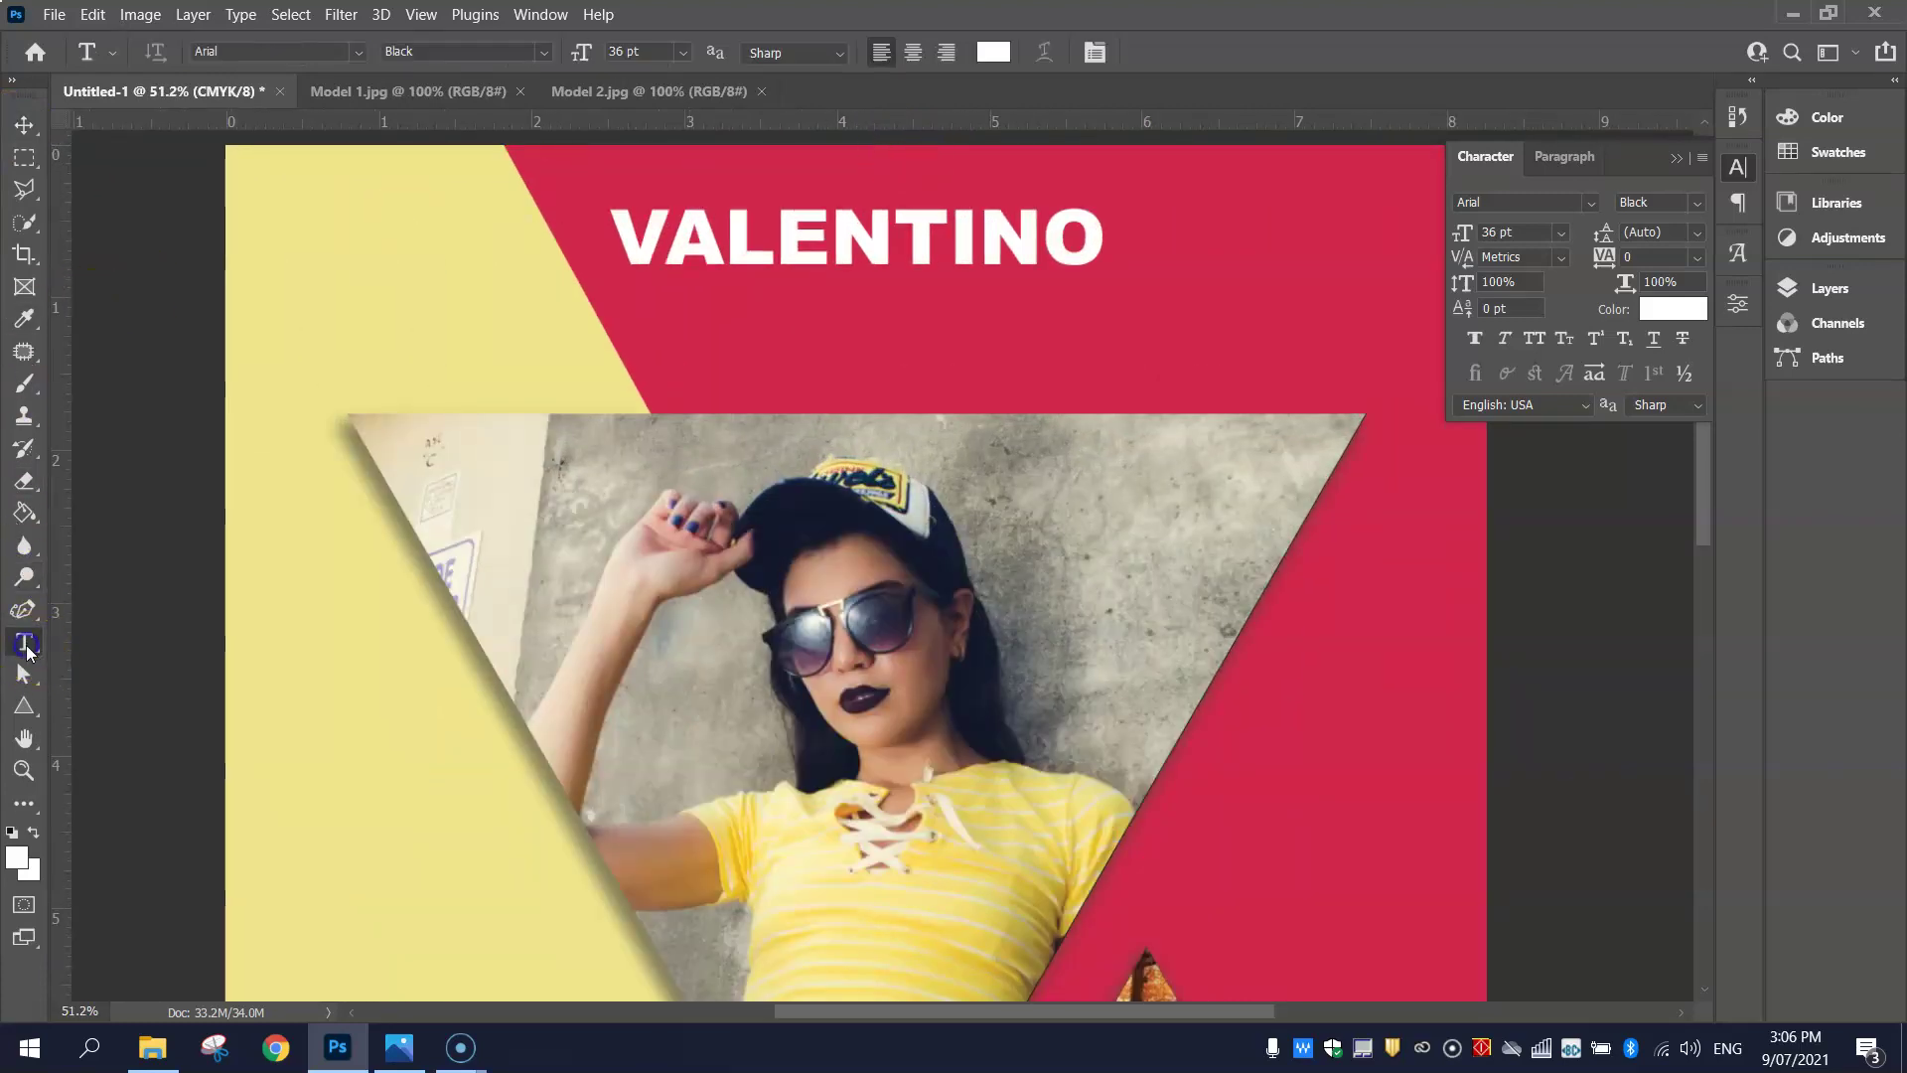
pyautogui.click(414, 346)
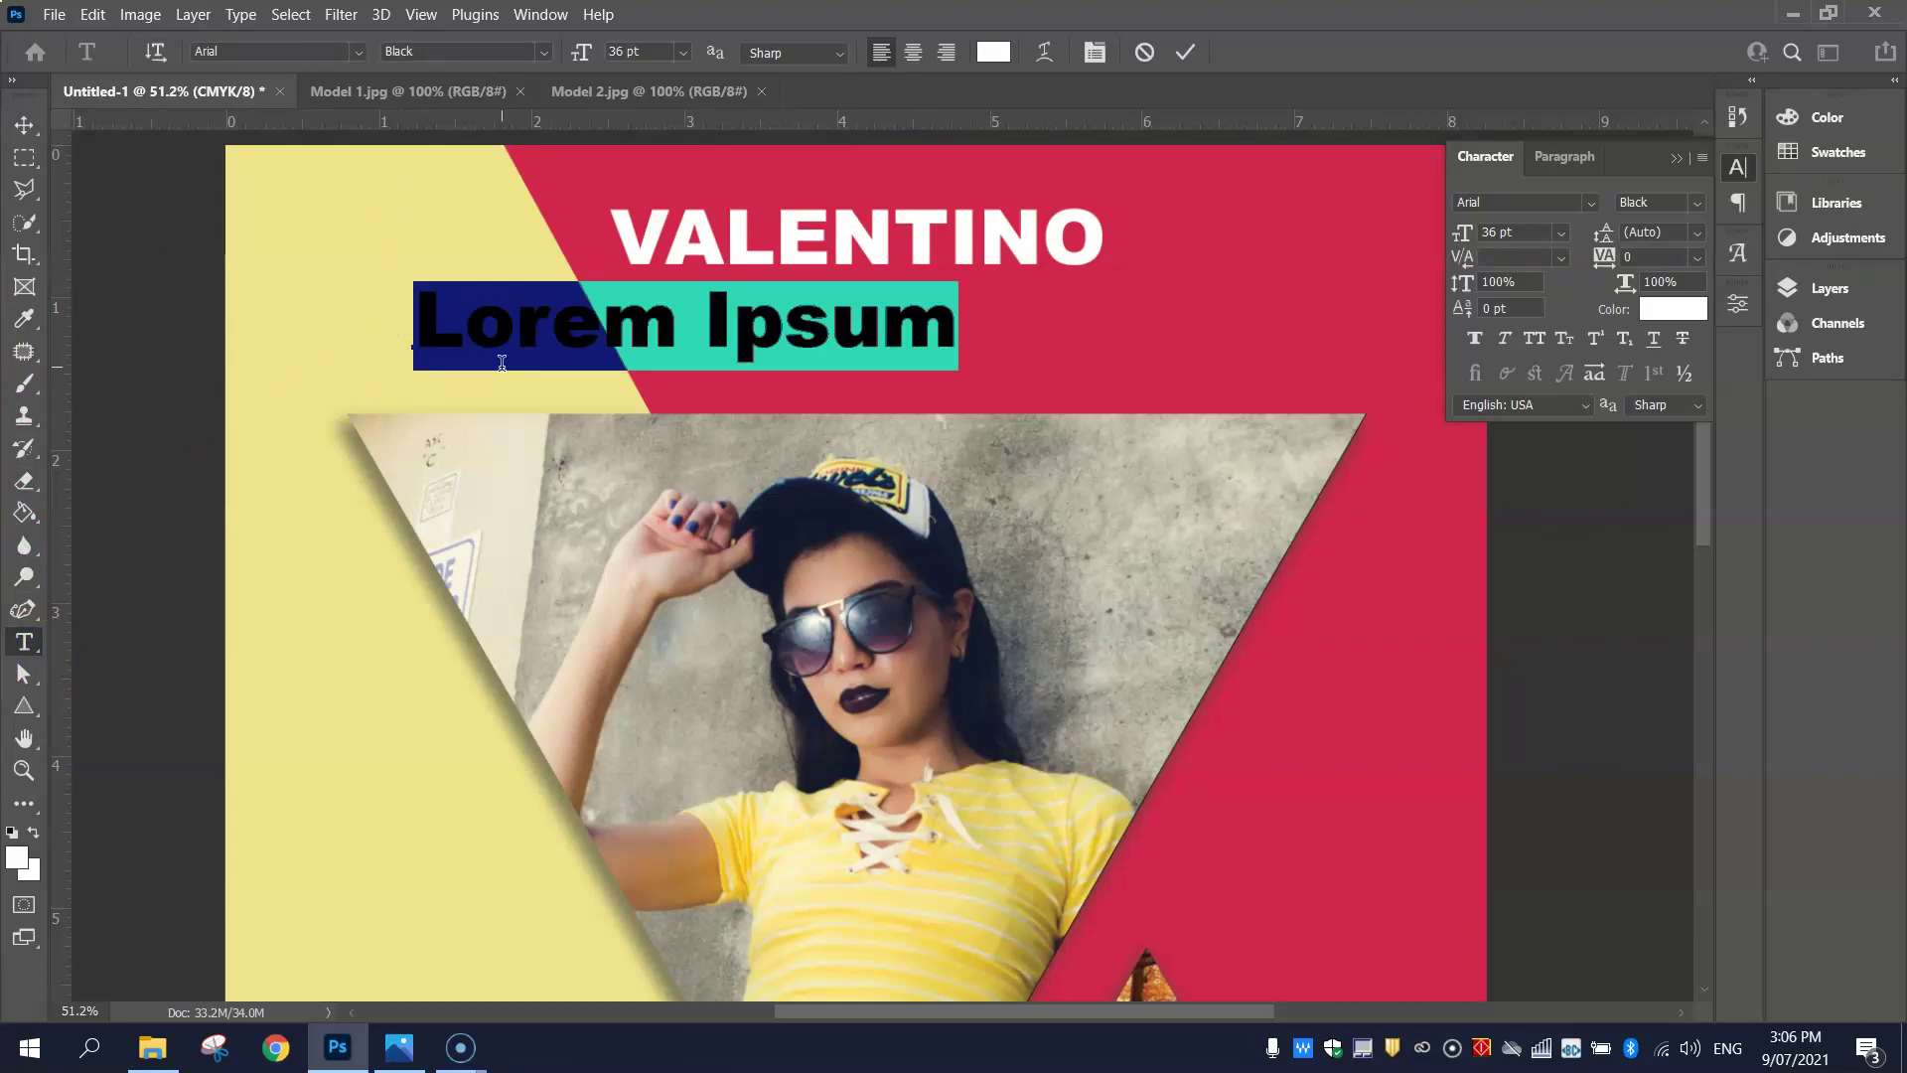
pyautogui.write('FASHION')
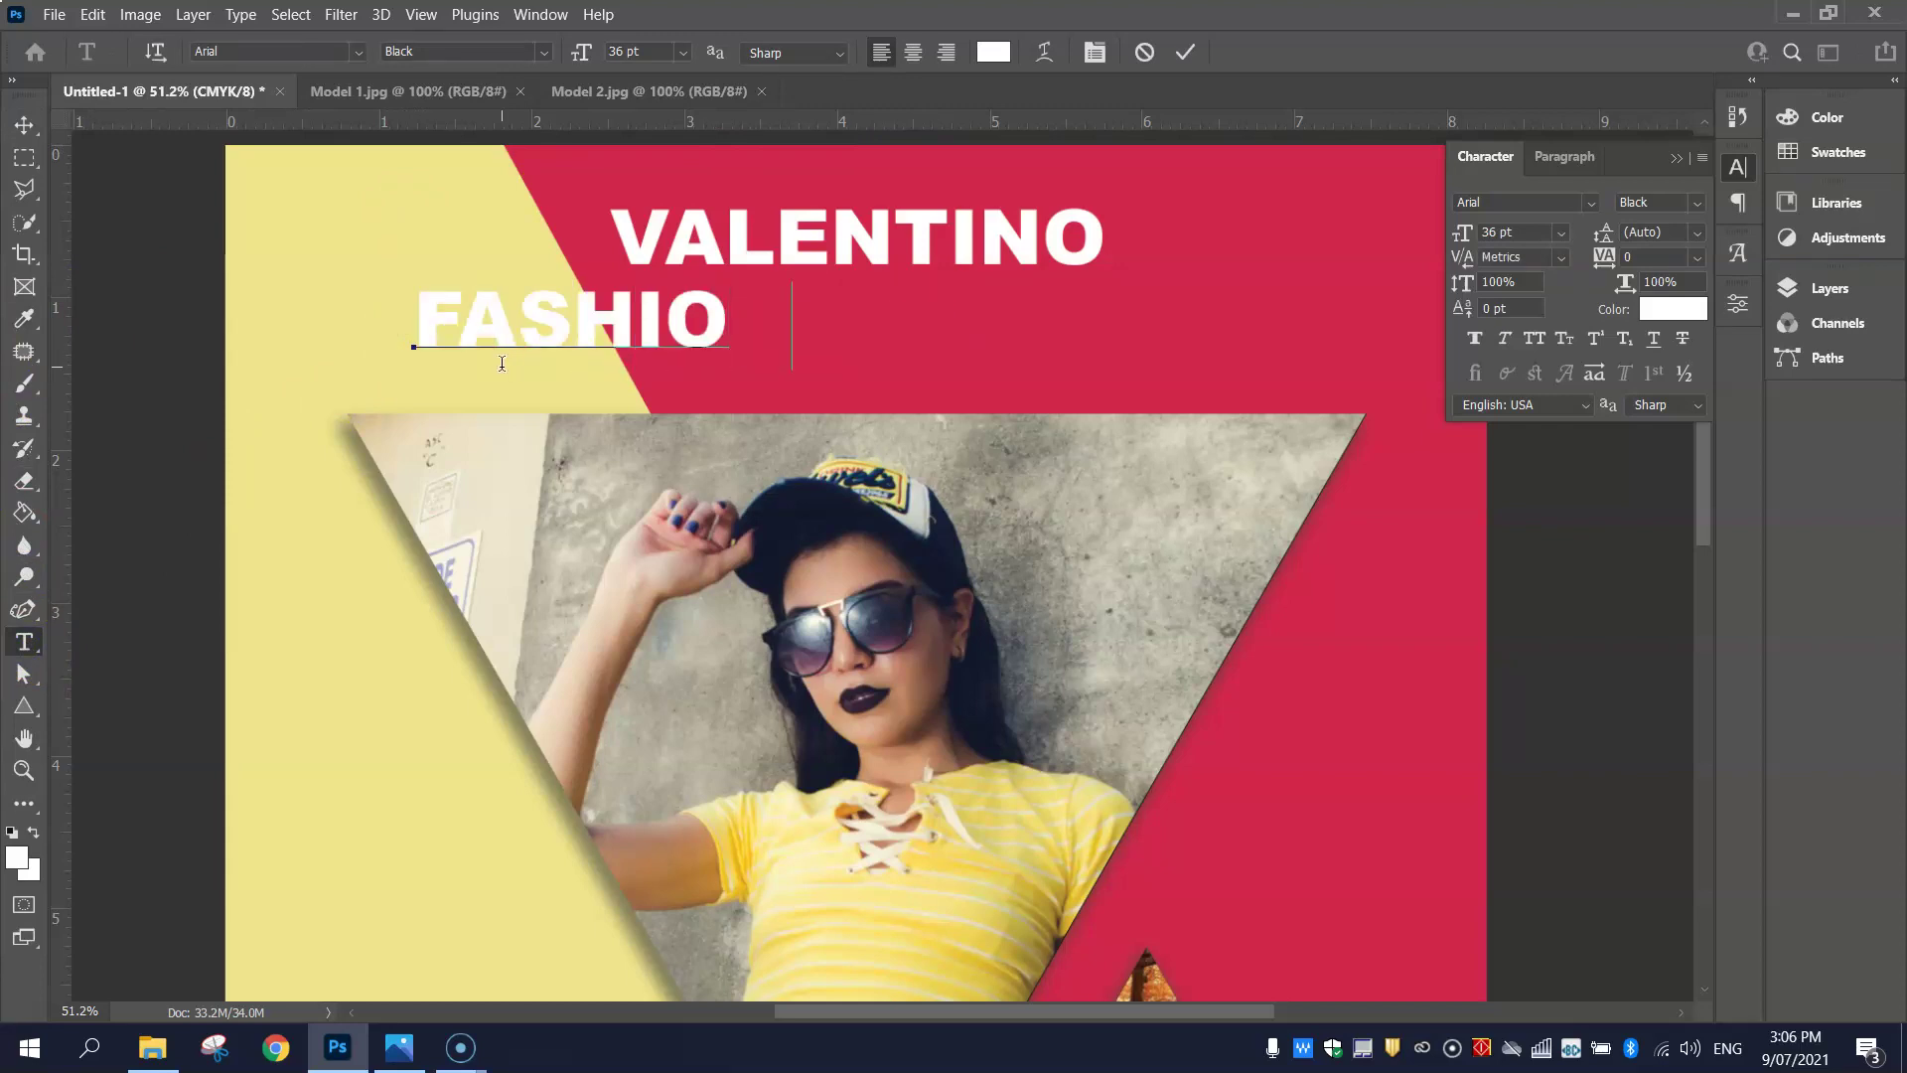
pyautogui.doubleClick(483, 350)
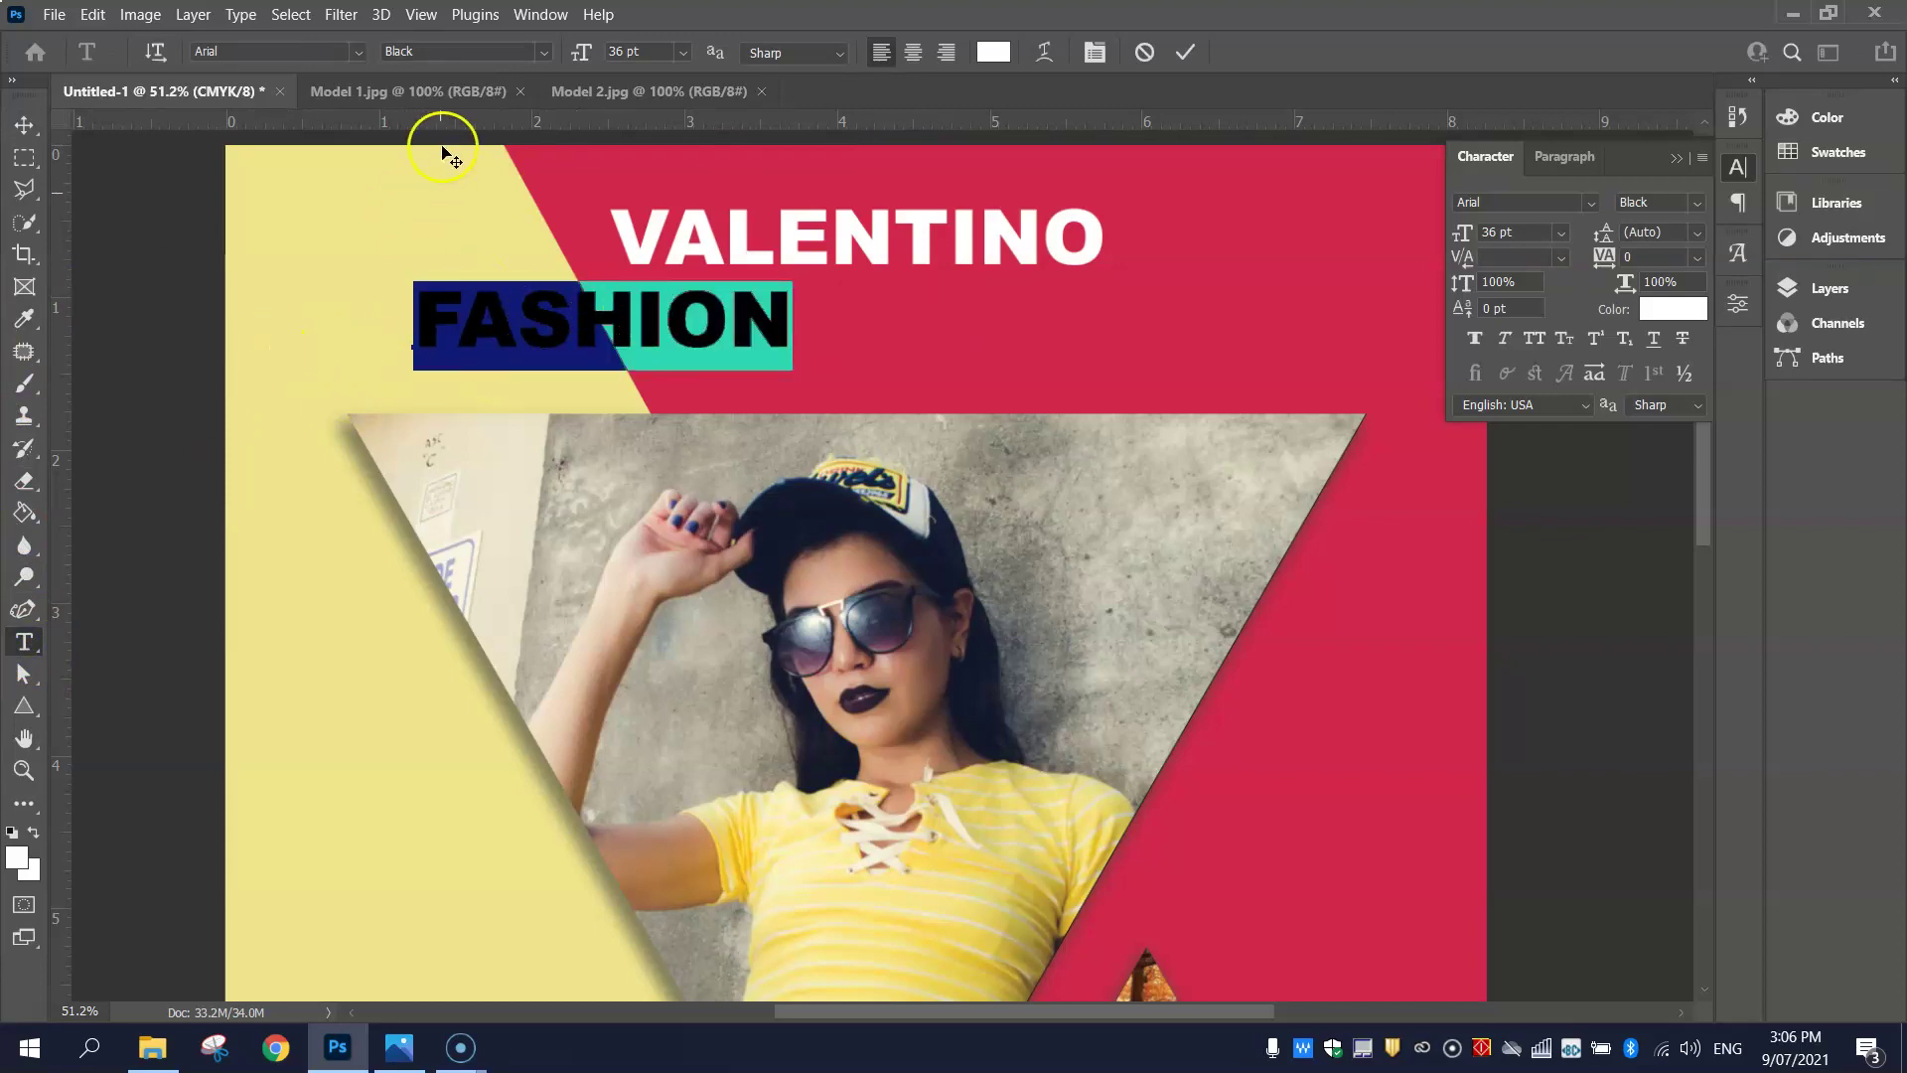
pyautogui.click(541, 54)
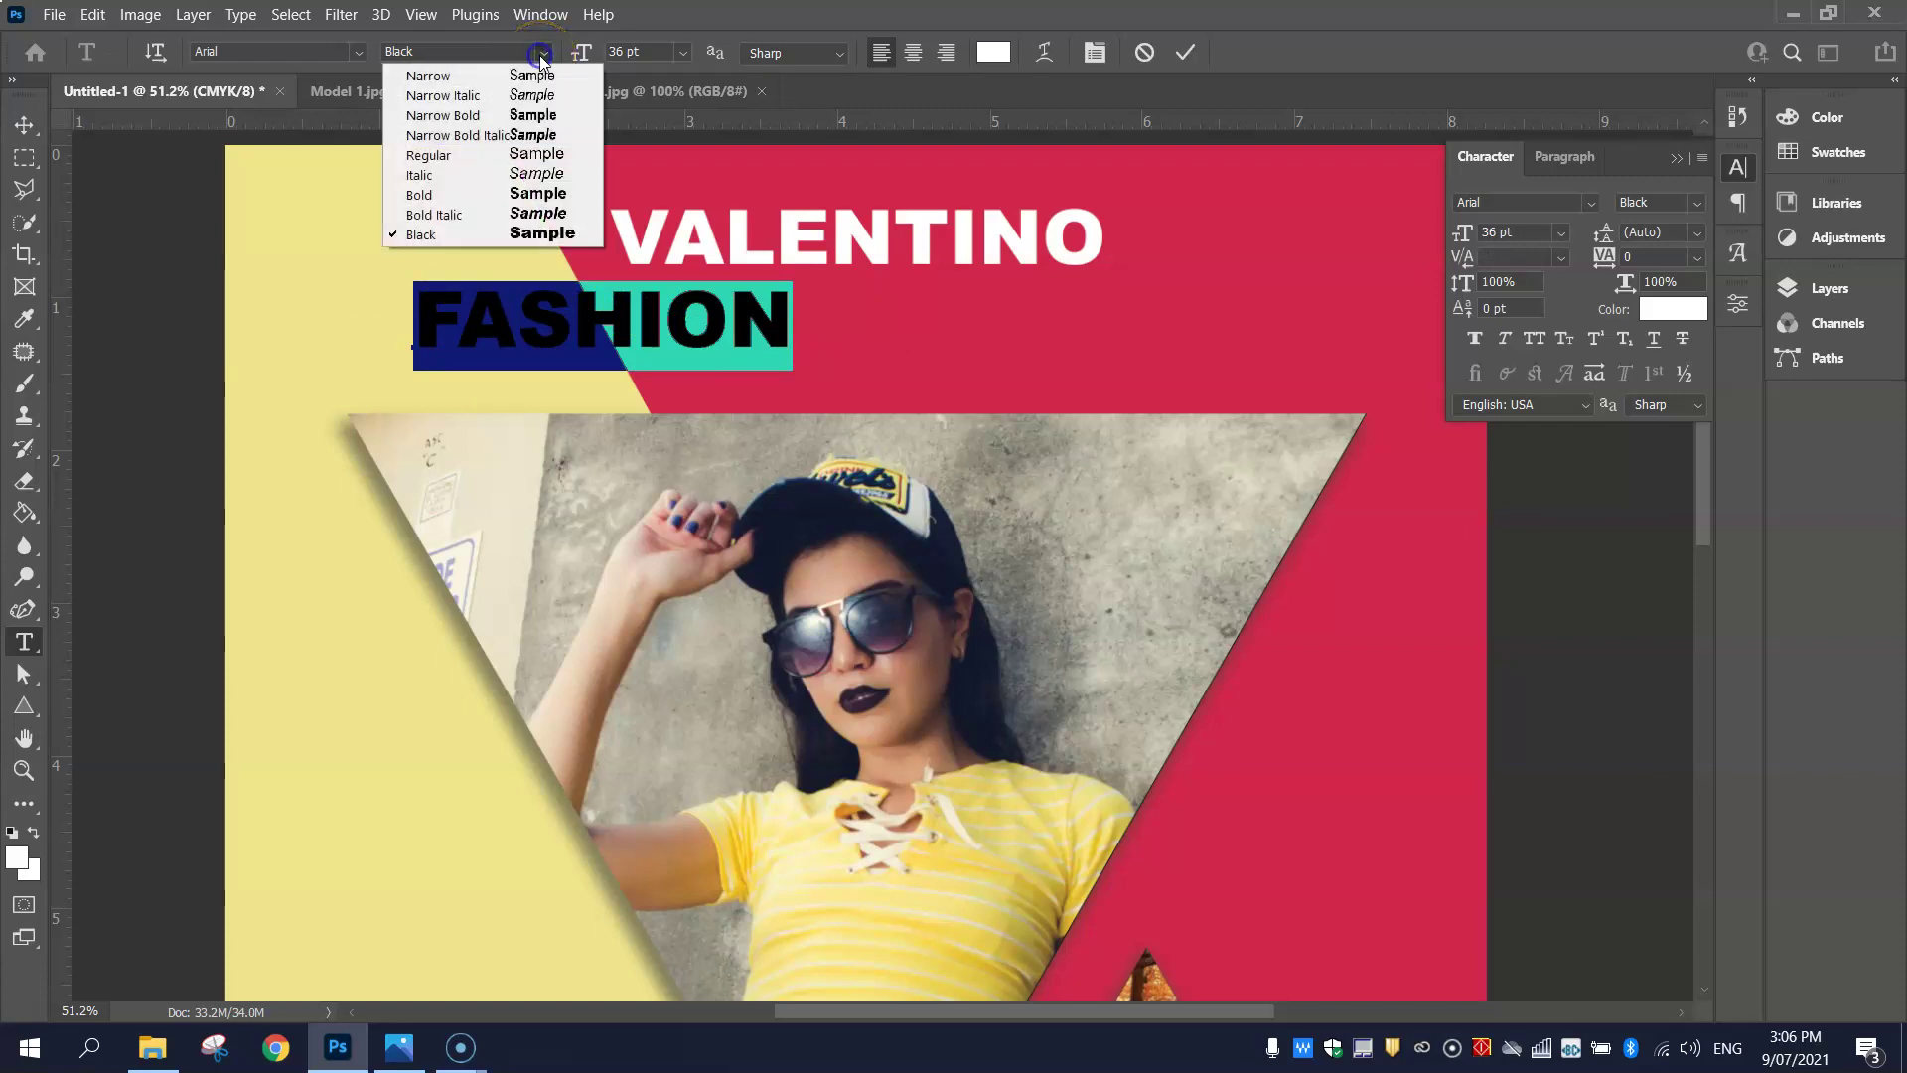
pyautogui.click(516, 154)
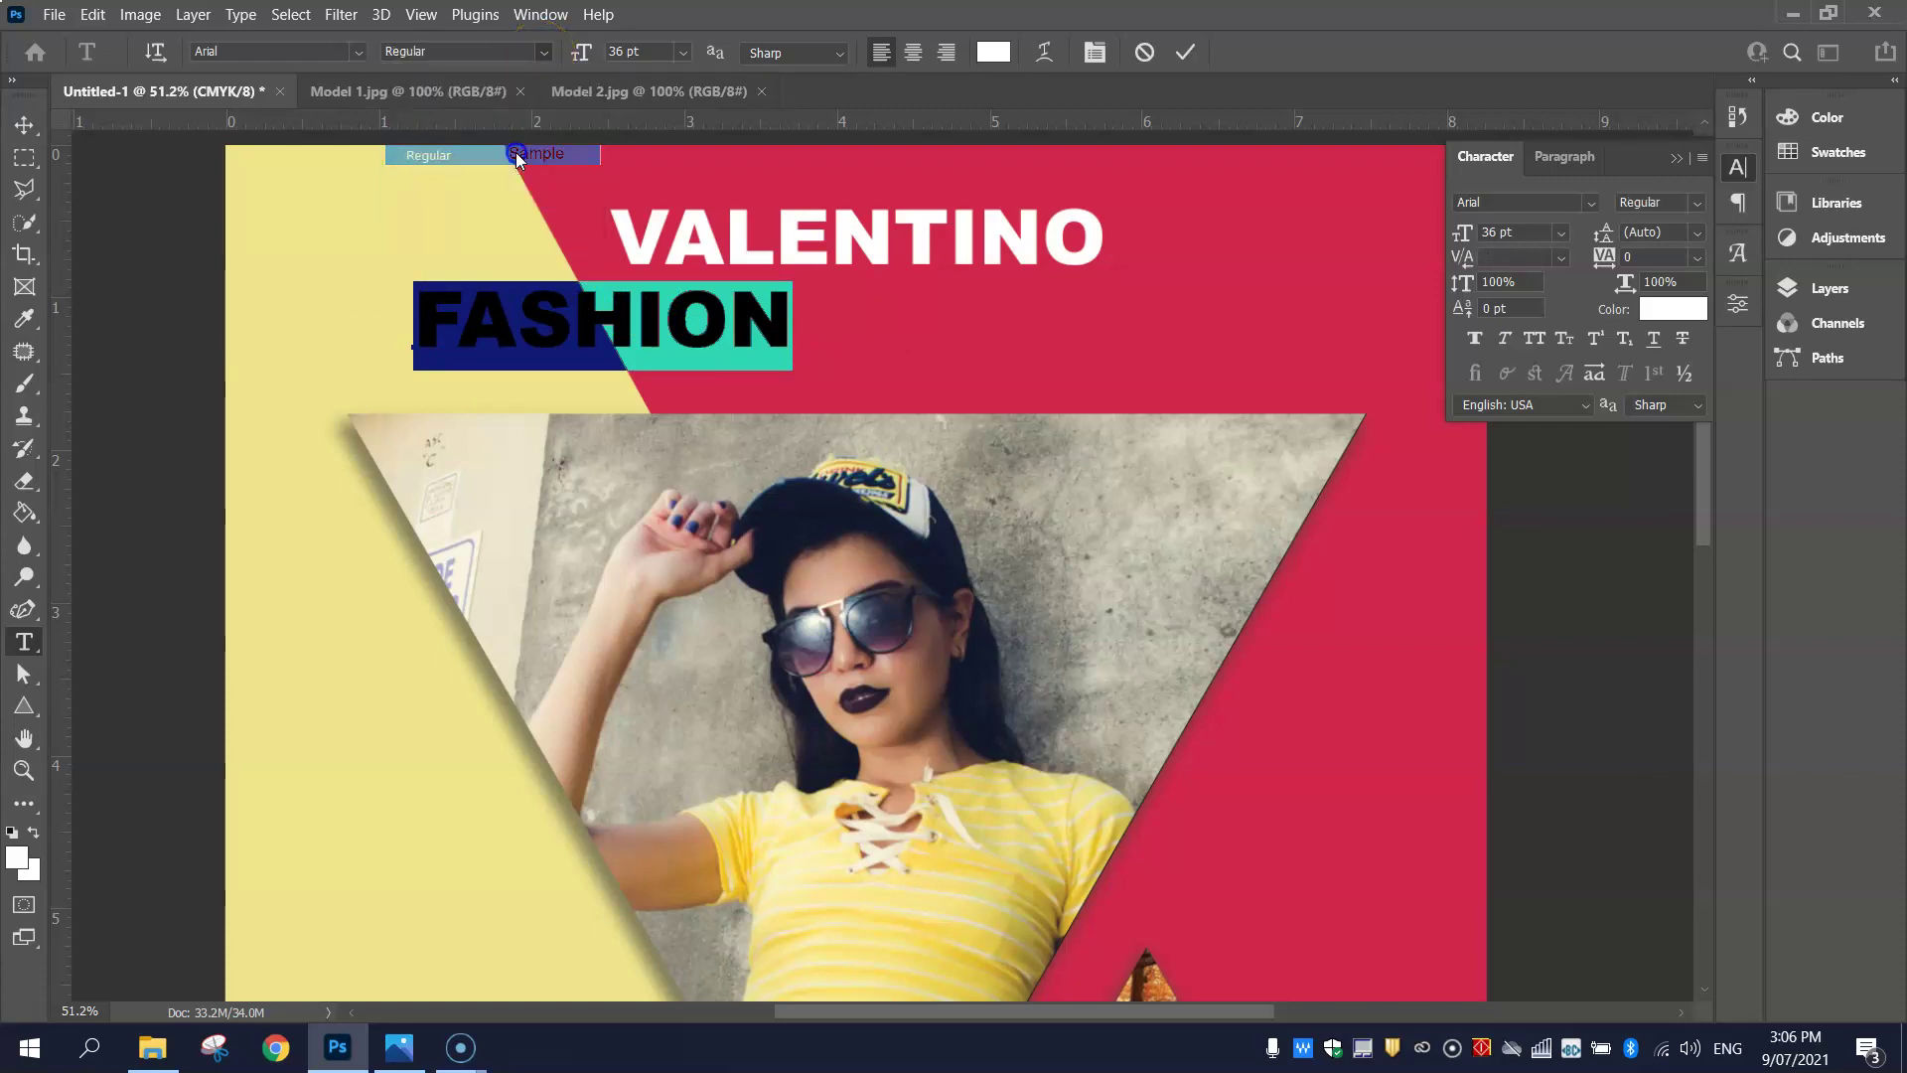
pyautogui.click(677, 51)
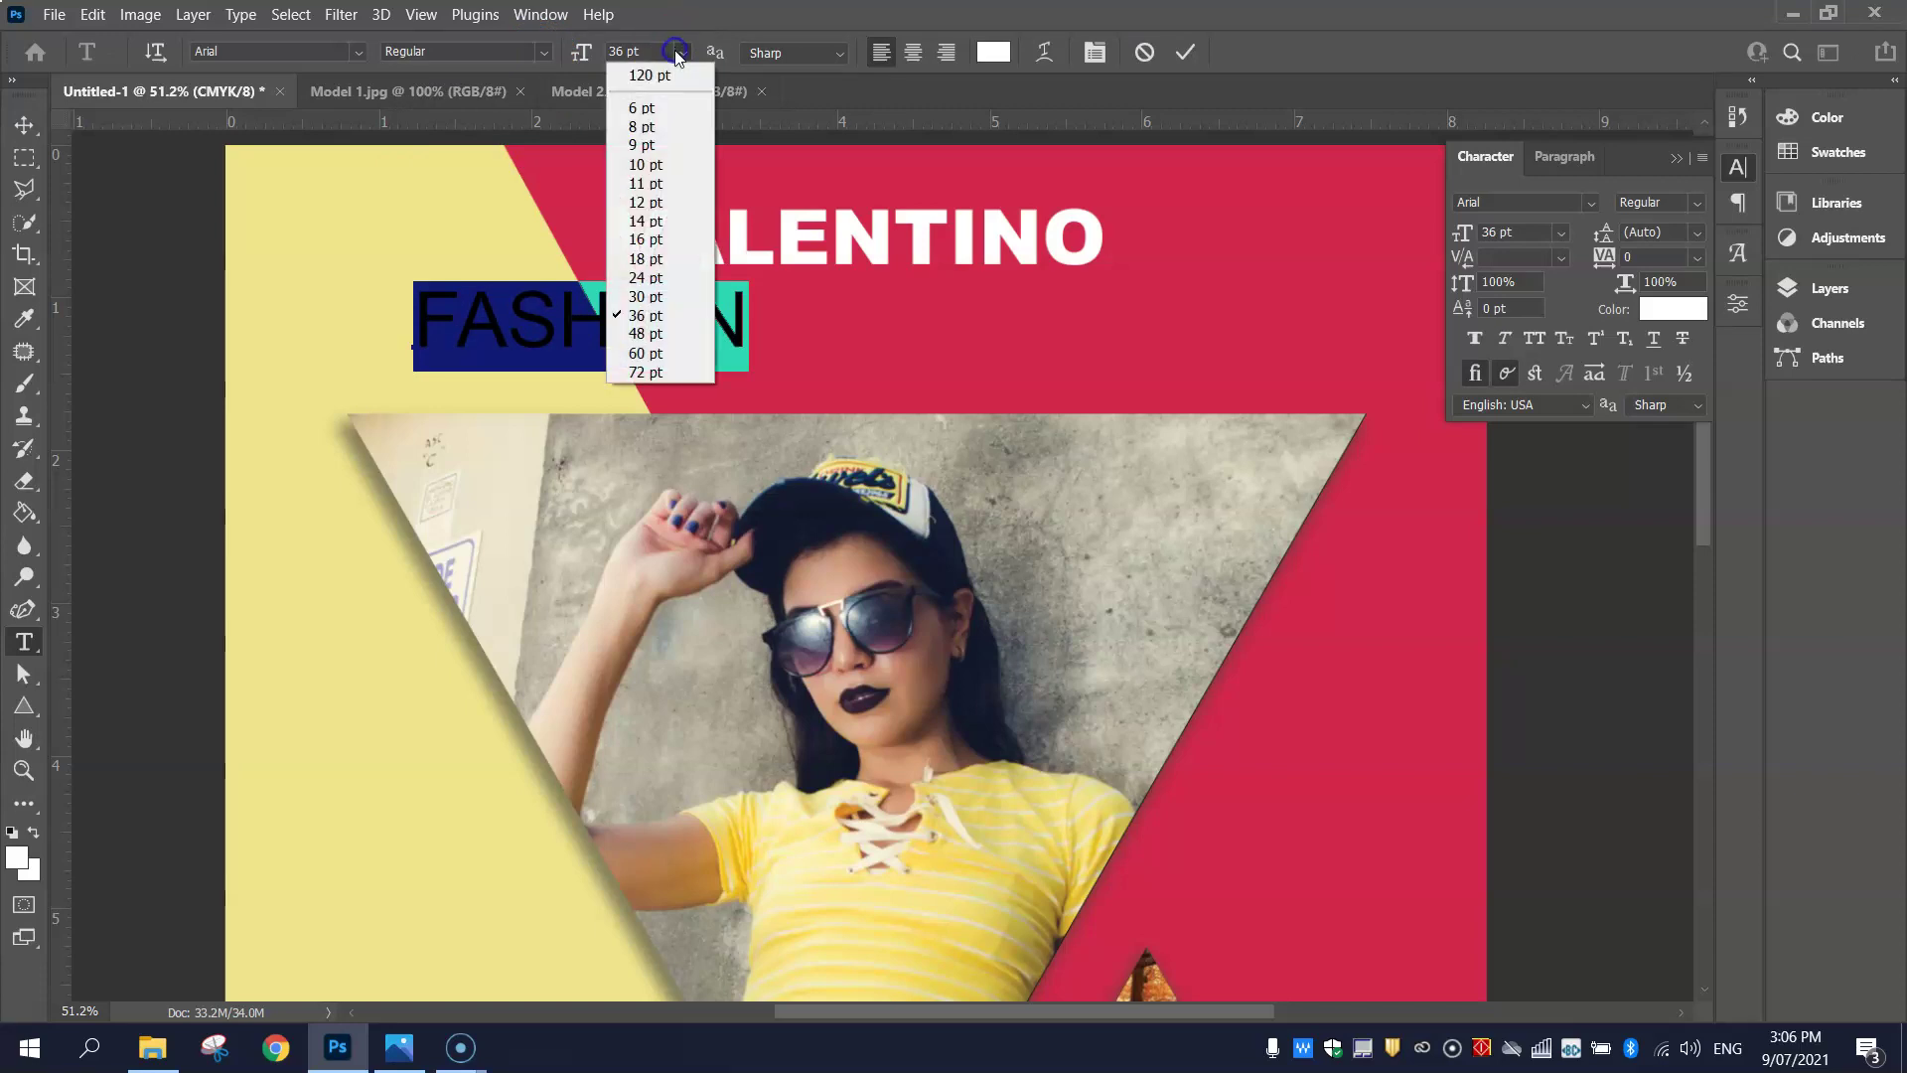
pyautogui.click(650, 221)
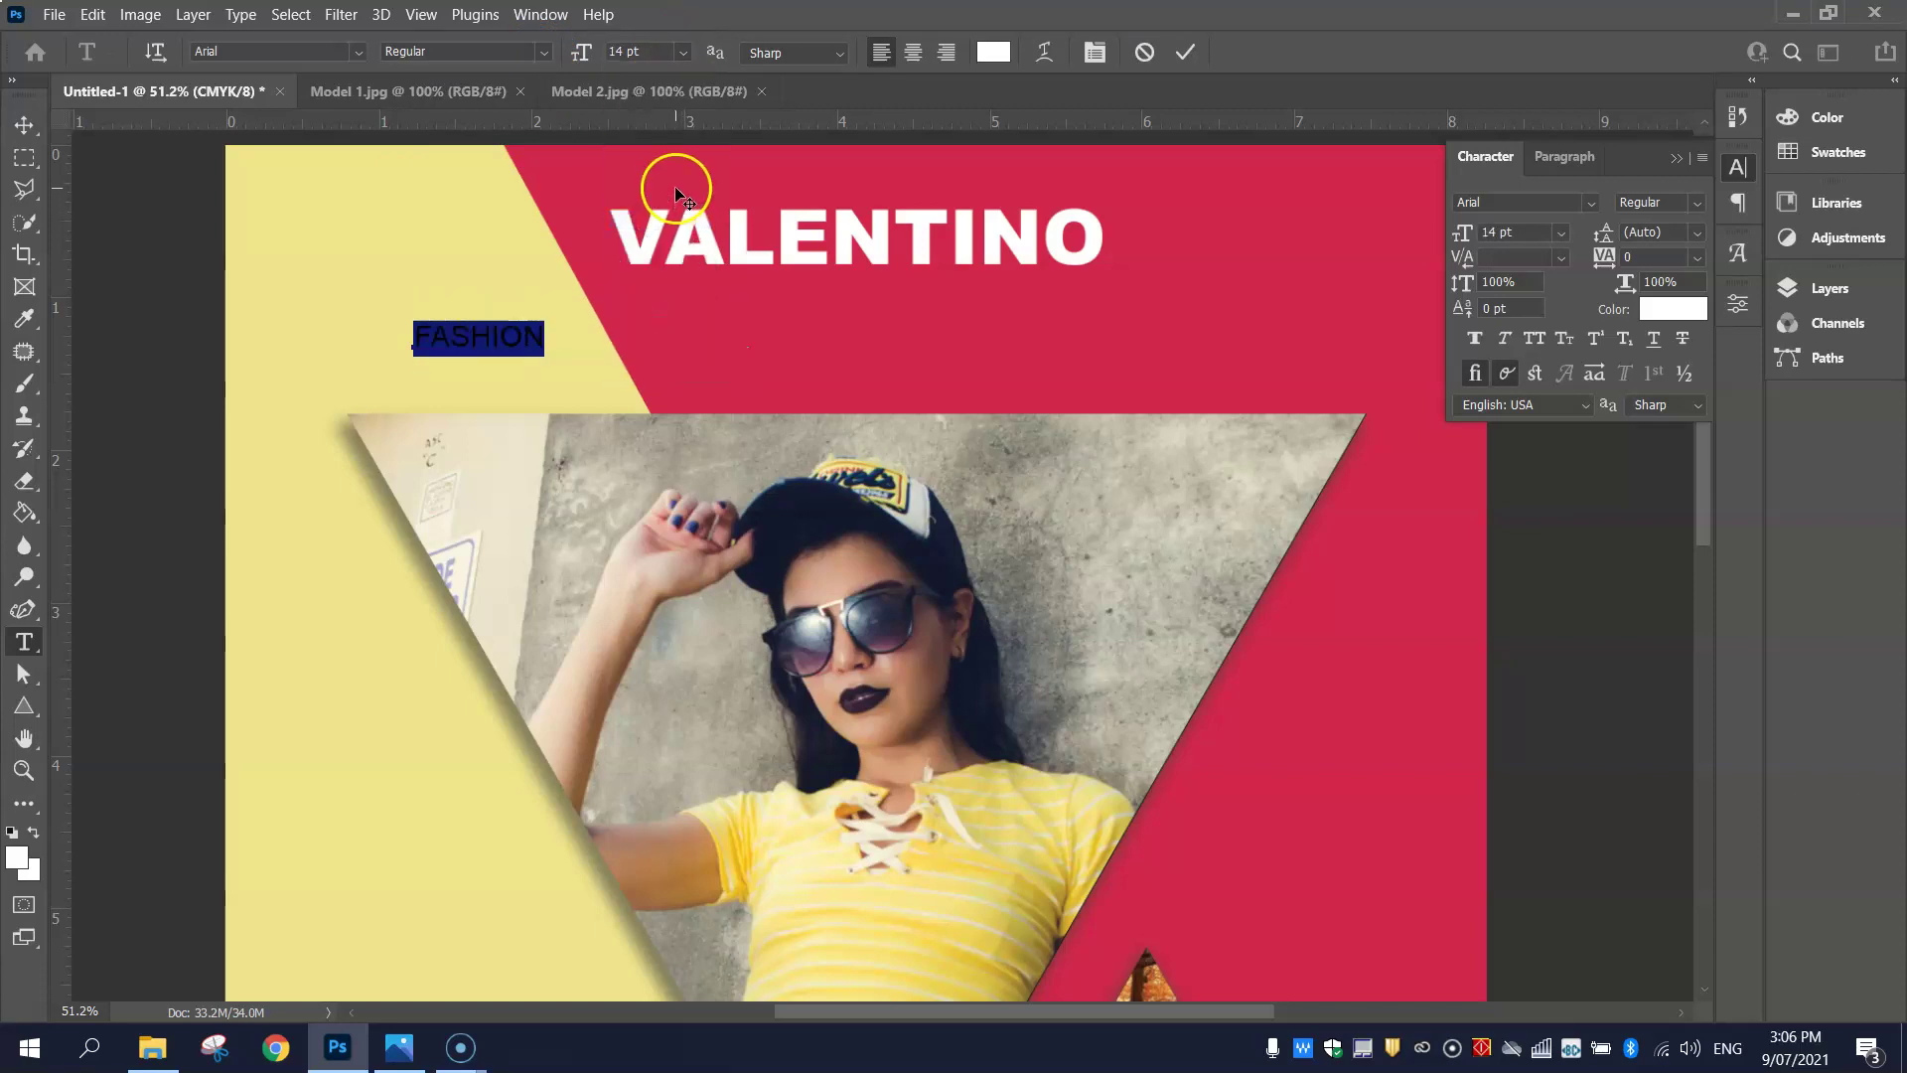
# - Set FASHION's tracking to 1680 and move it up beneath VALENTINO
pyautogui.click(1094, 51)
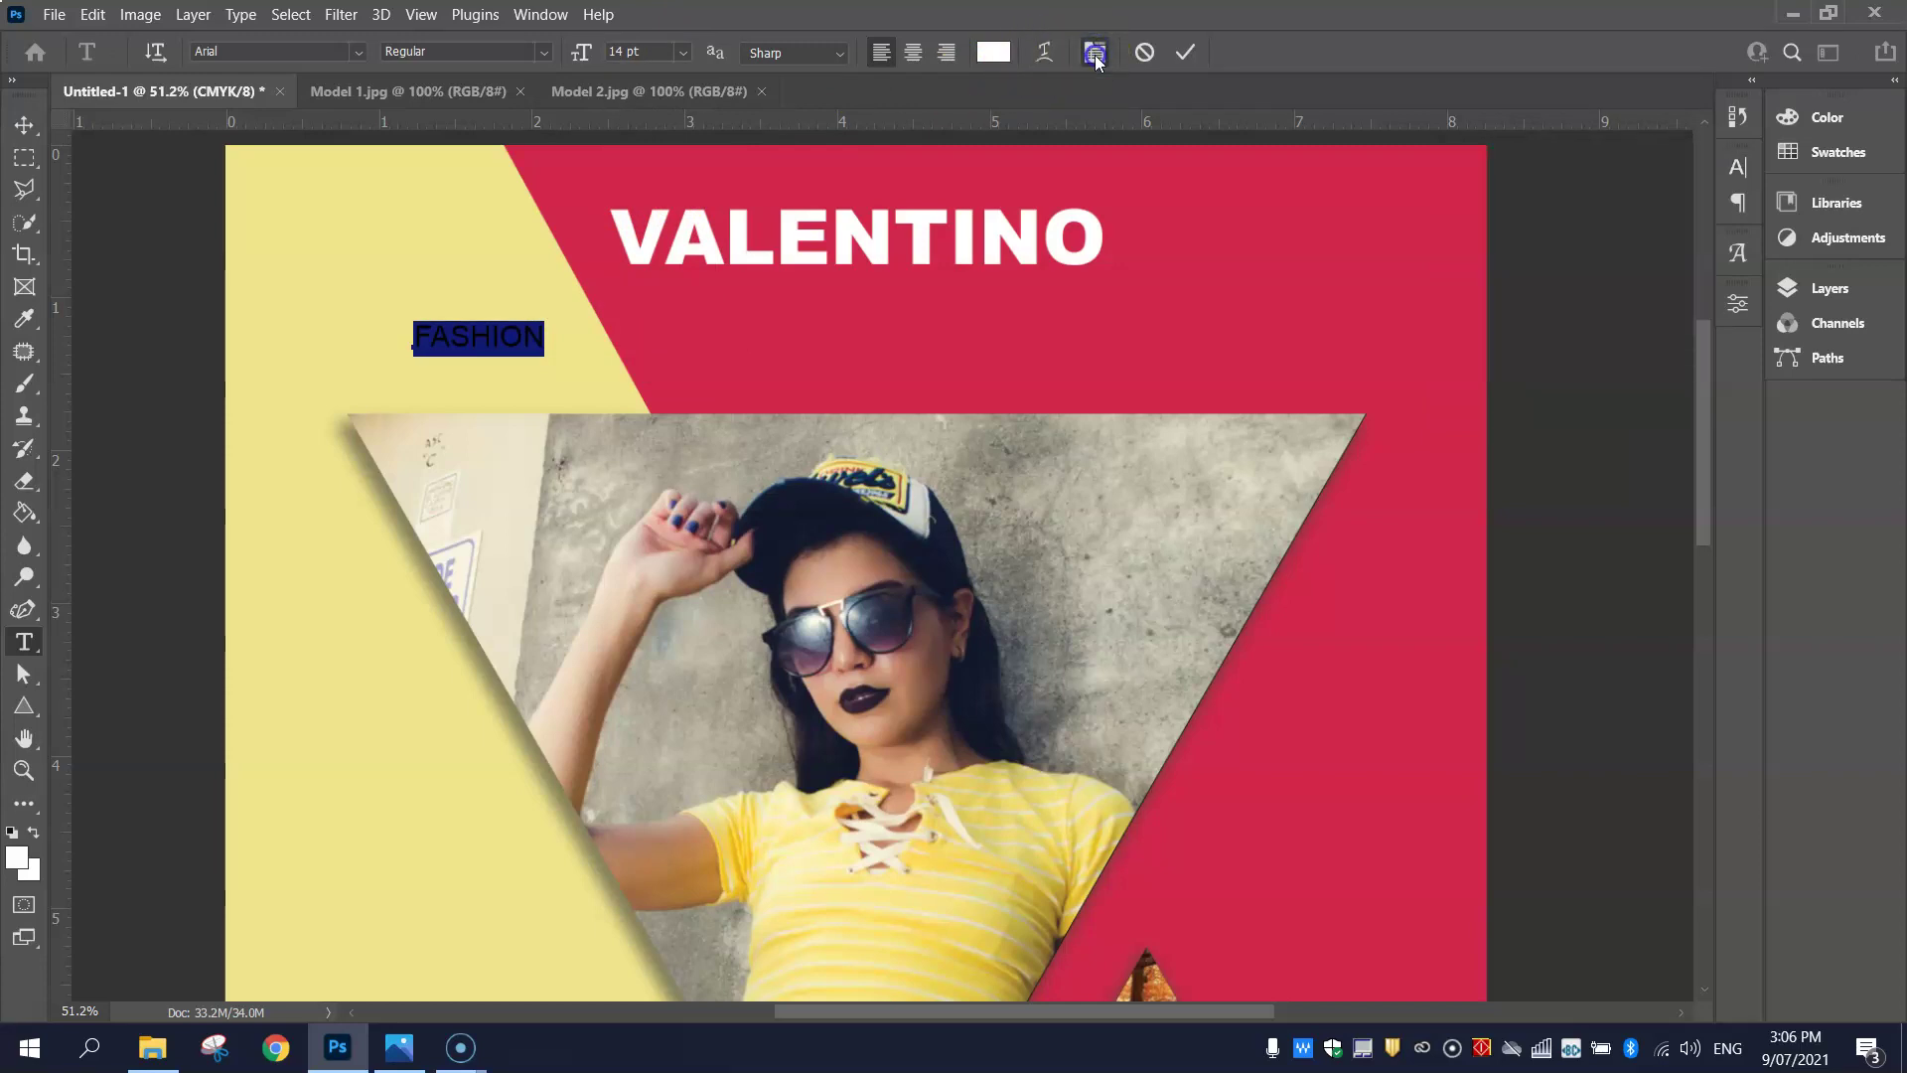
pyautogui.click(1095, 52)
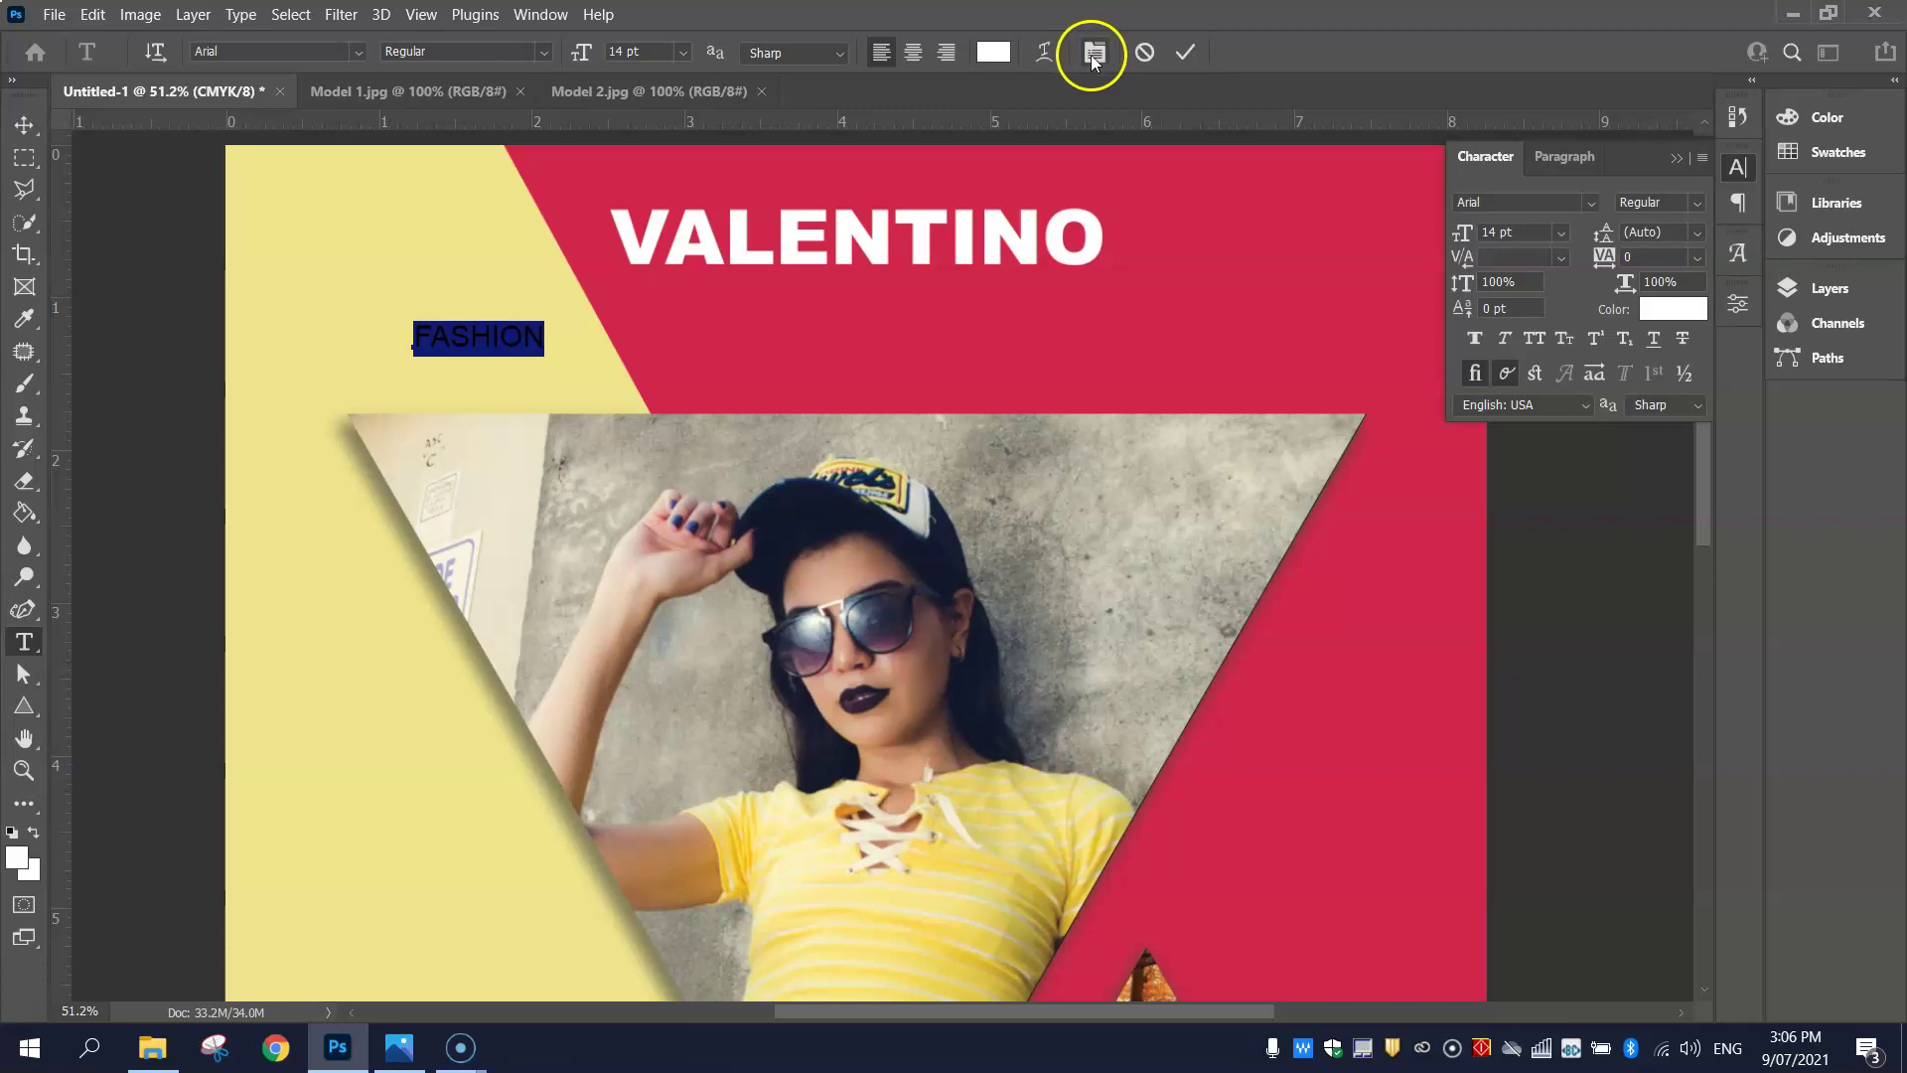
pyautogui.click(1604, 258)
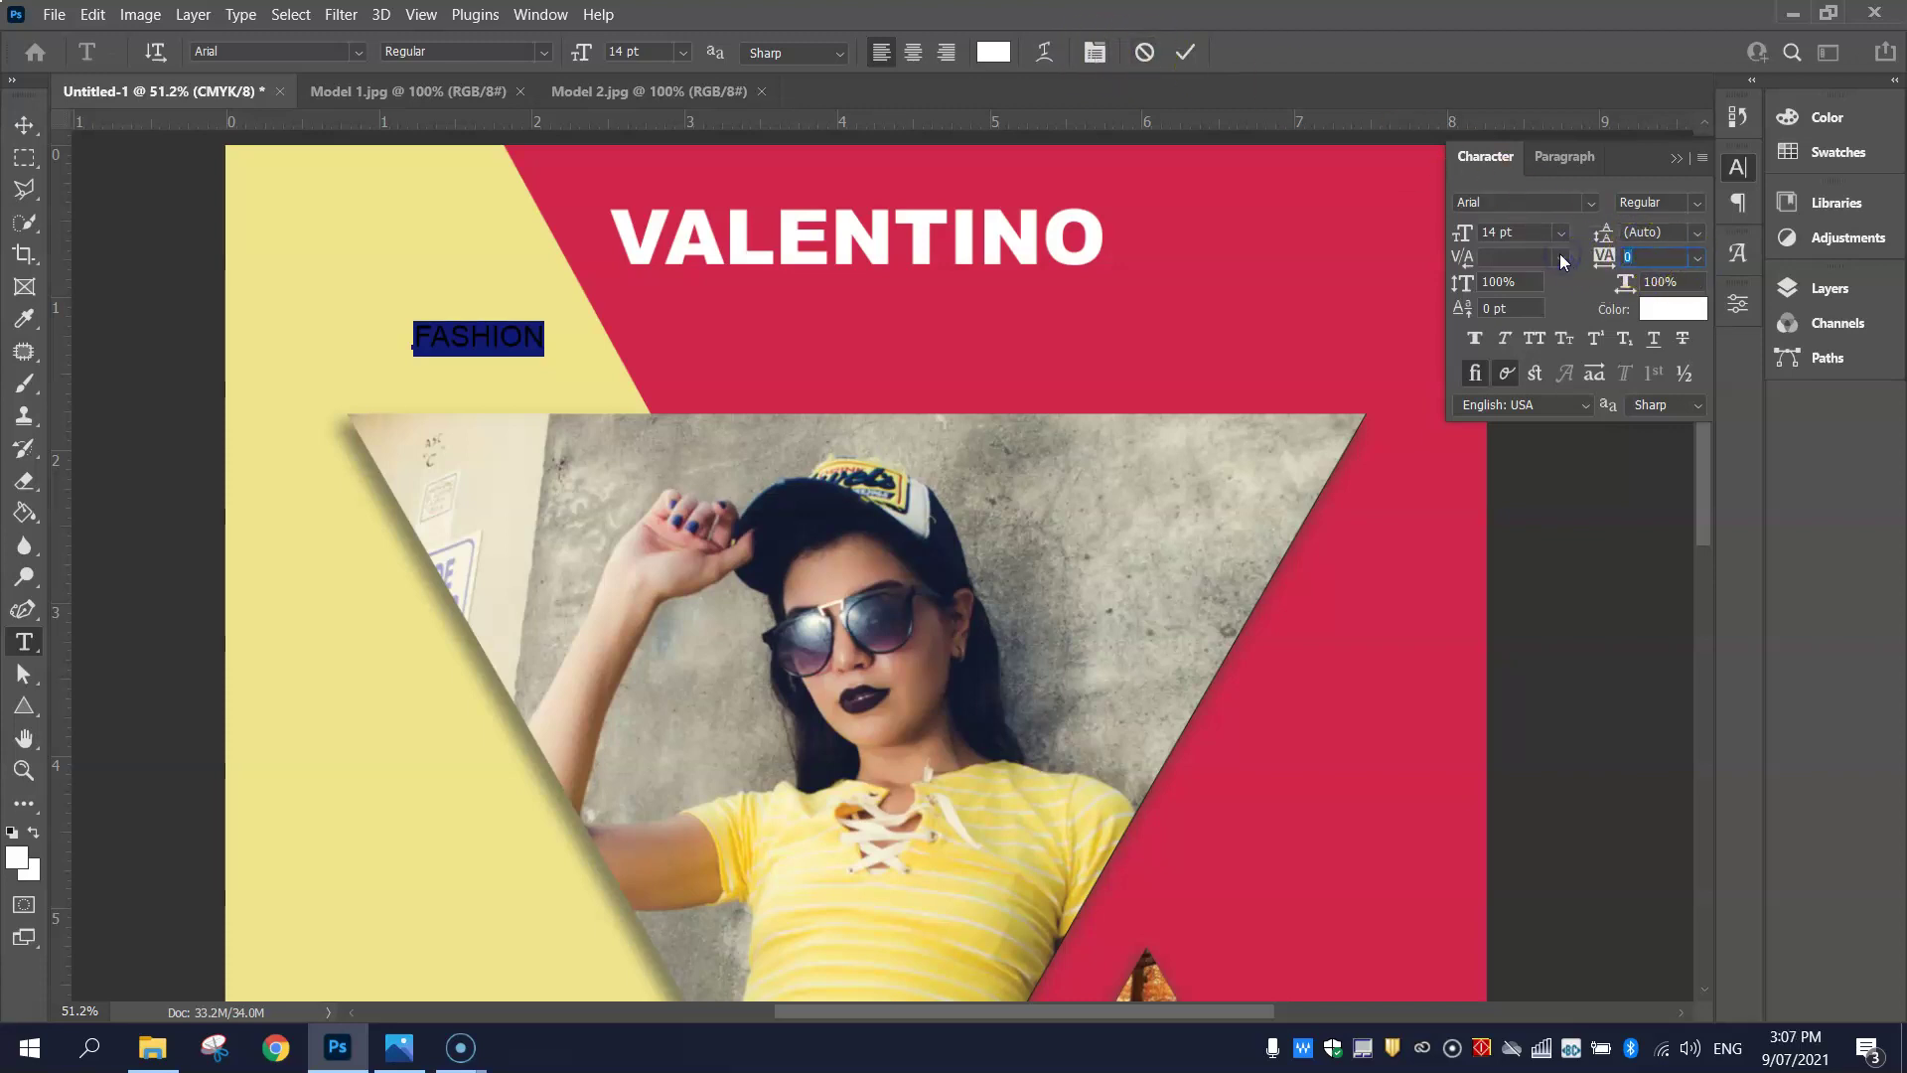
pyautogui.write('1680')
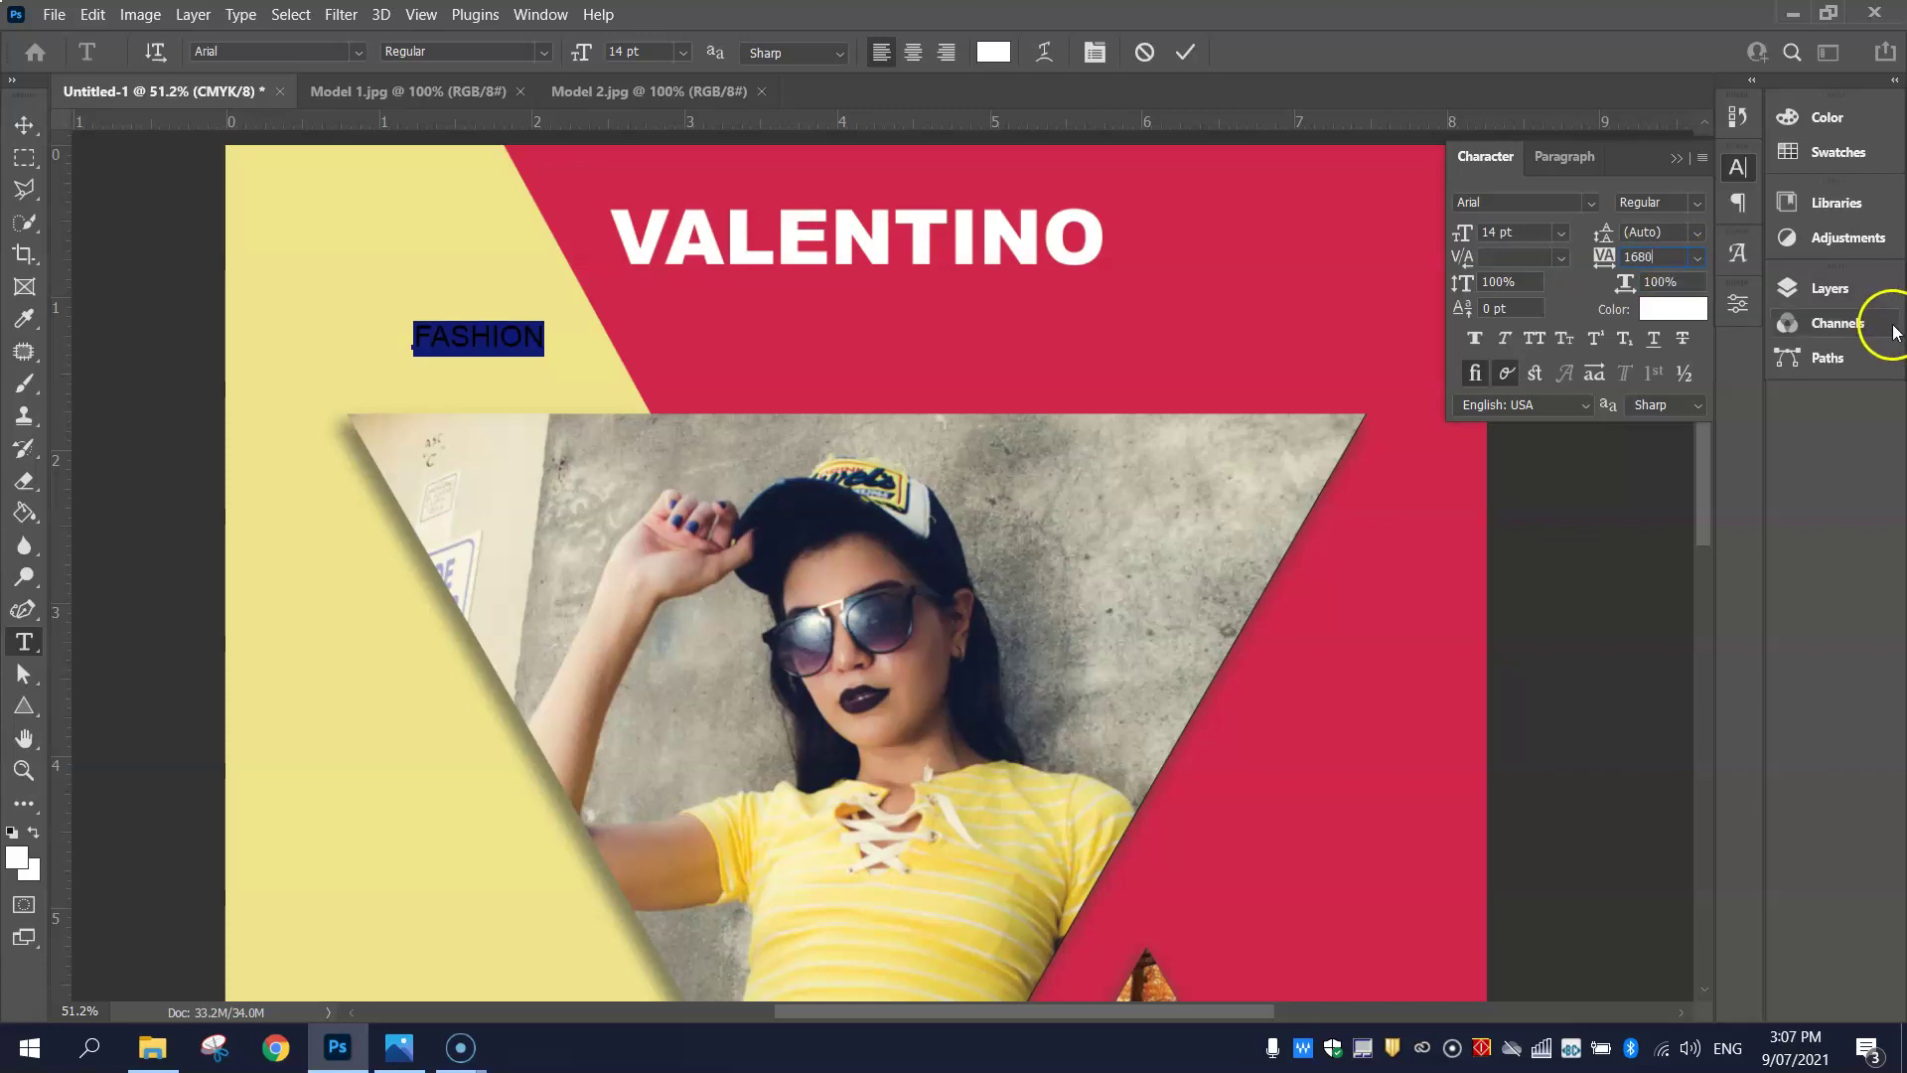
pyautogui.press('Return')
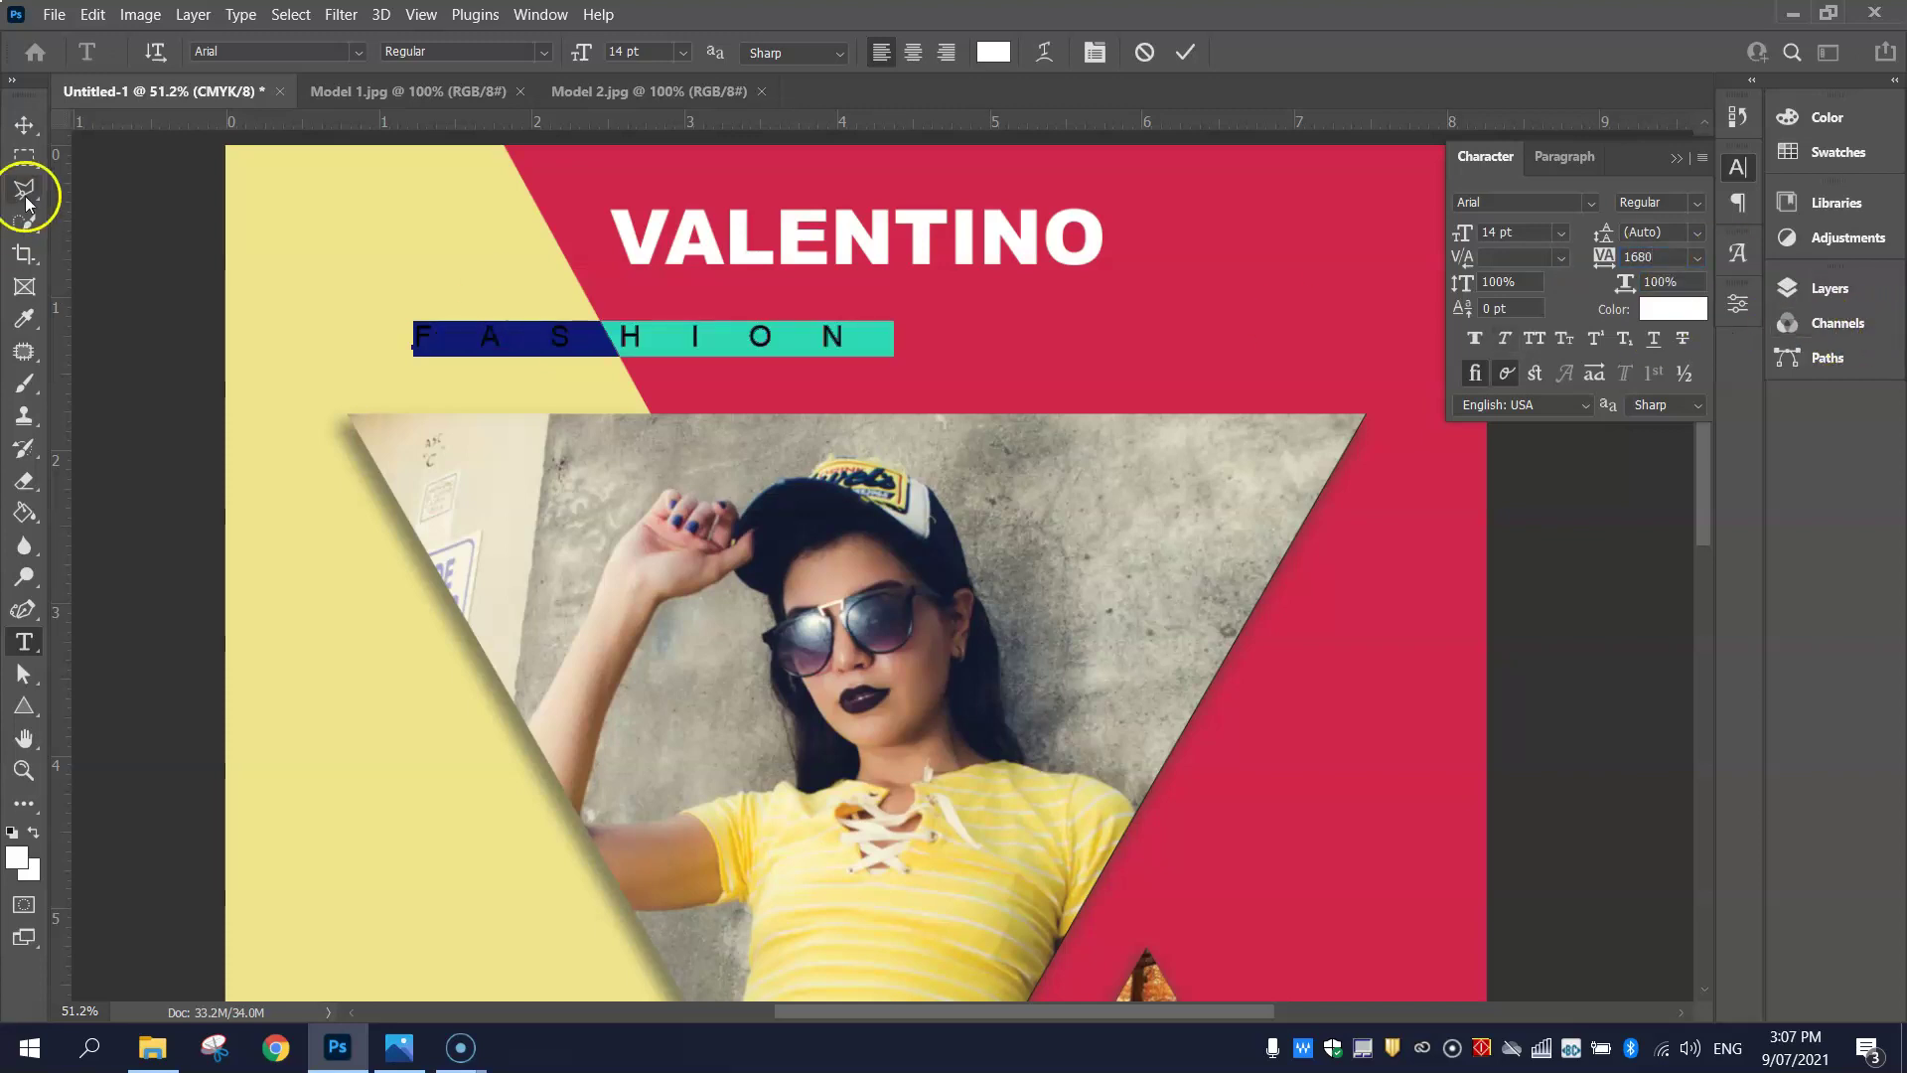
pyautogui.click(24, 126)
pyautogui.moveTo(565, 342); pyautogui.dragTo(787, 298)
# - Fine-tune FASHION's tracking to about 1740 and centre it under VALENTINO
pyautogui.doubleClick(785, 298)
pyautogui.click(1669, 256)
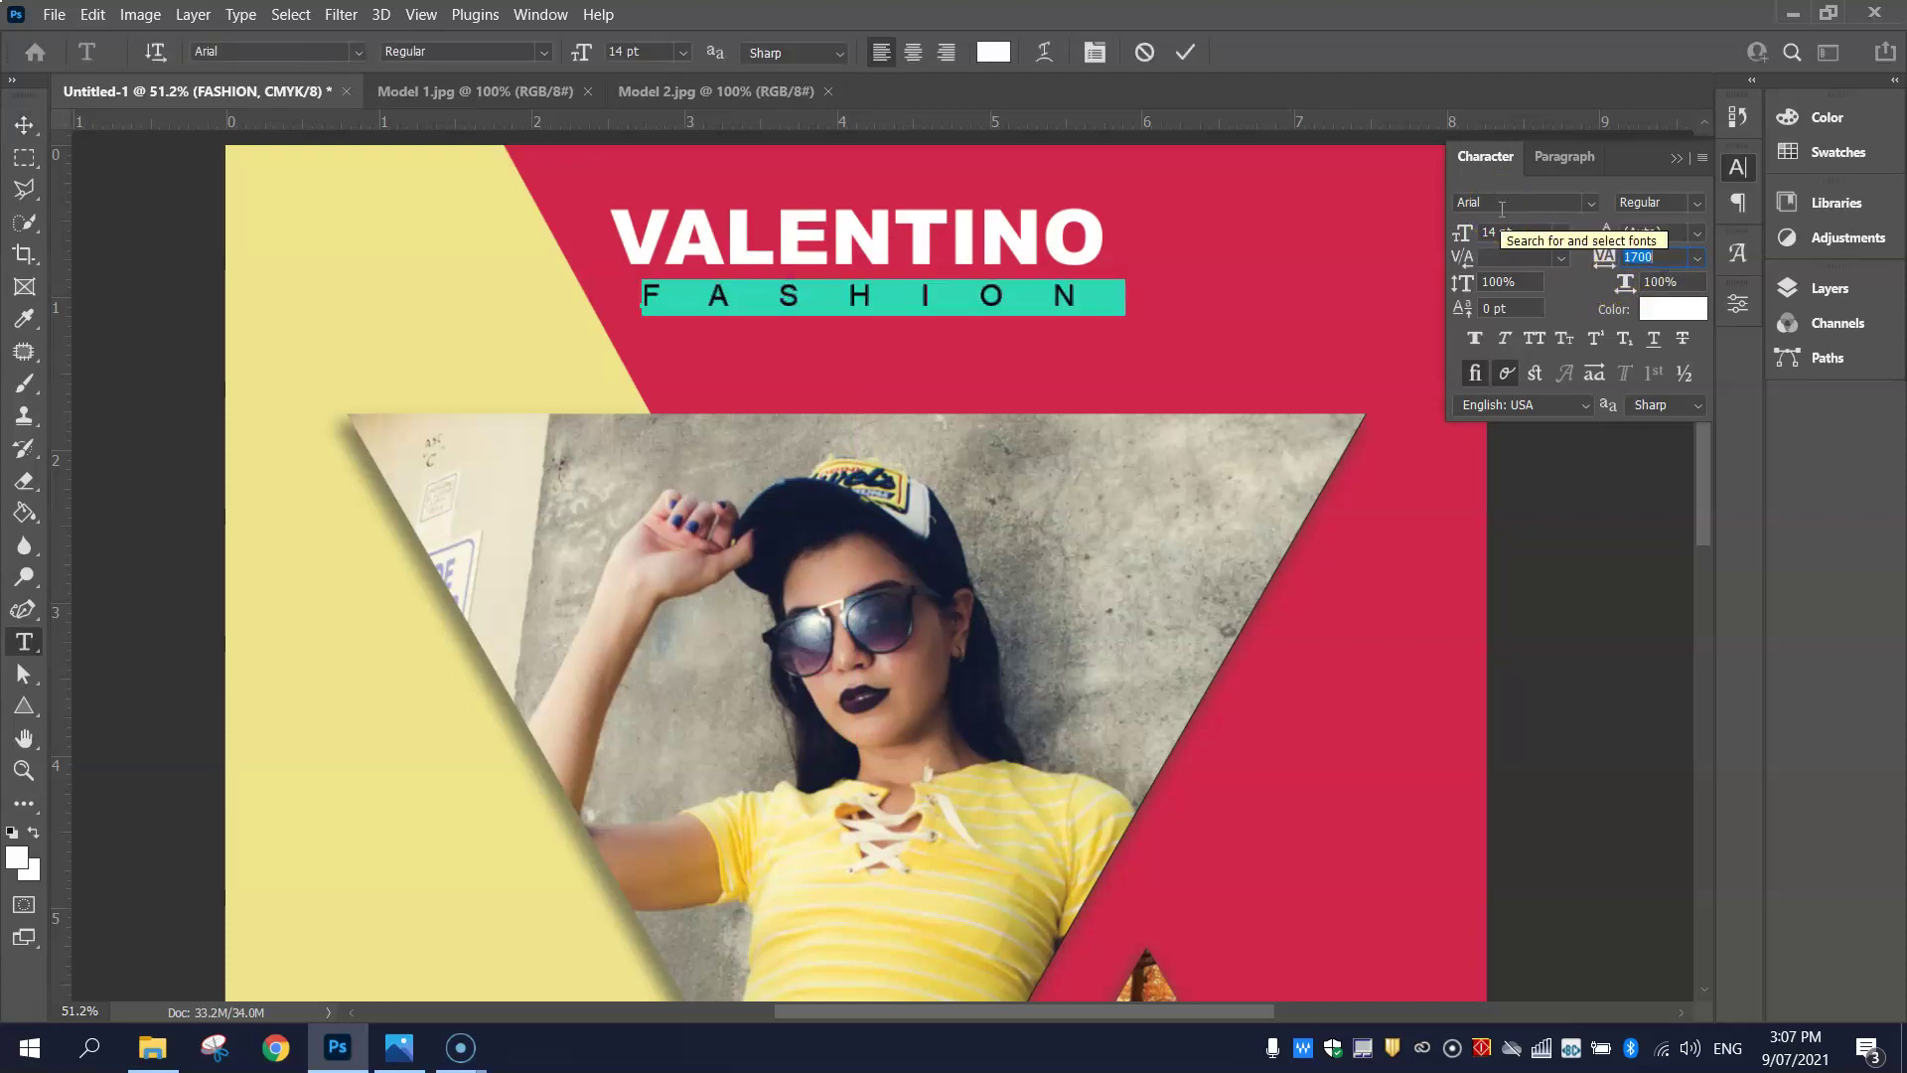
pyautogui.press('Up')
pyautogui.press('Up')
pyautogui.press('Up')
pyautogui.press('Up')
pyautogui.press('Up')
pyautogui.press('Up')
pyautogui.press('Up')
pyautogui.press('Up')
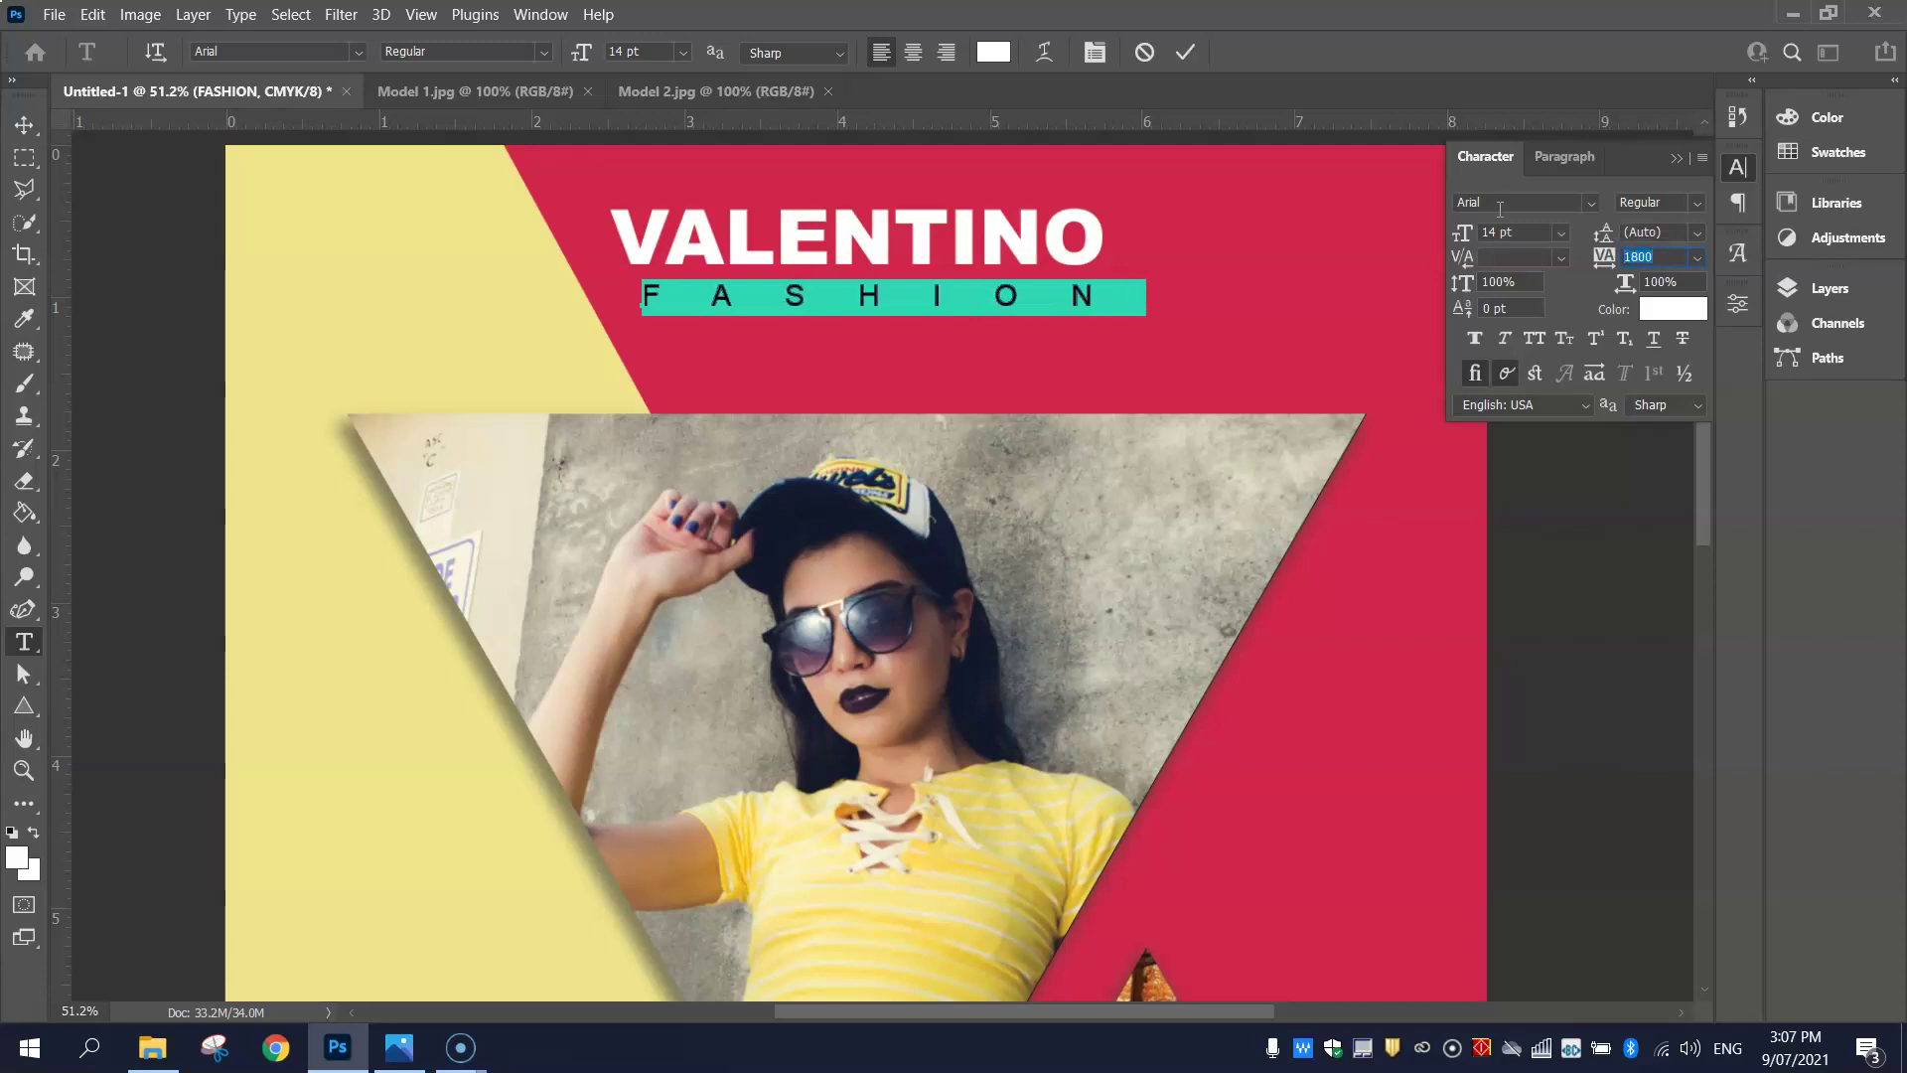
pyautogui.press('Down')
pyautogui.press('Down')
pyautogui.press('Down')
pyautogui.press('Down')
pyautogui.press('Down')
pyautogui.press('Down')
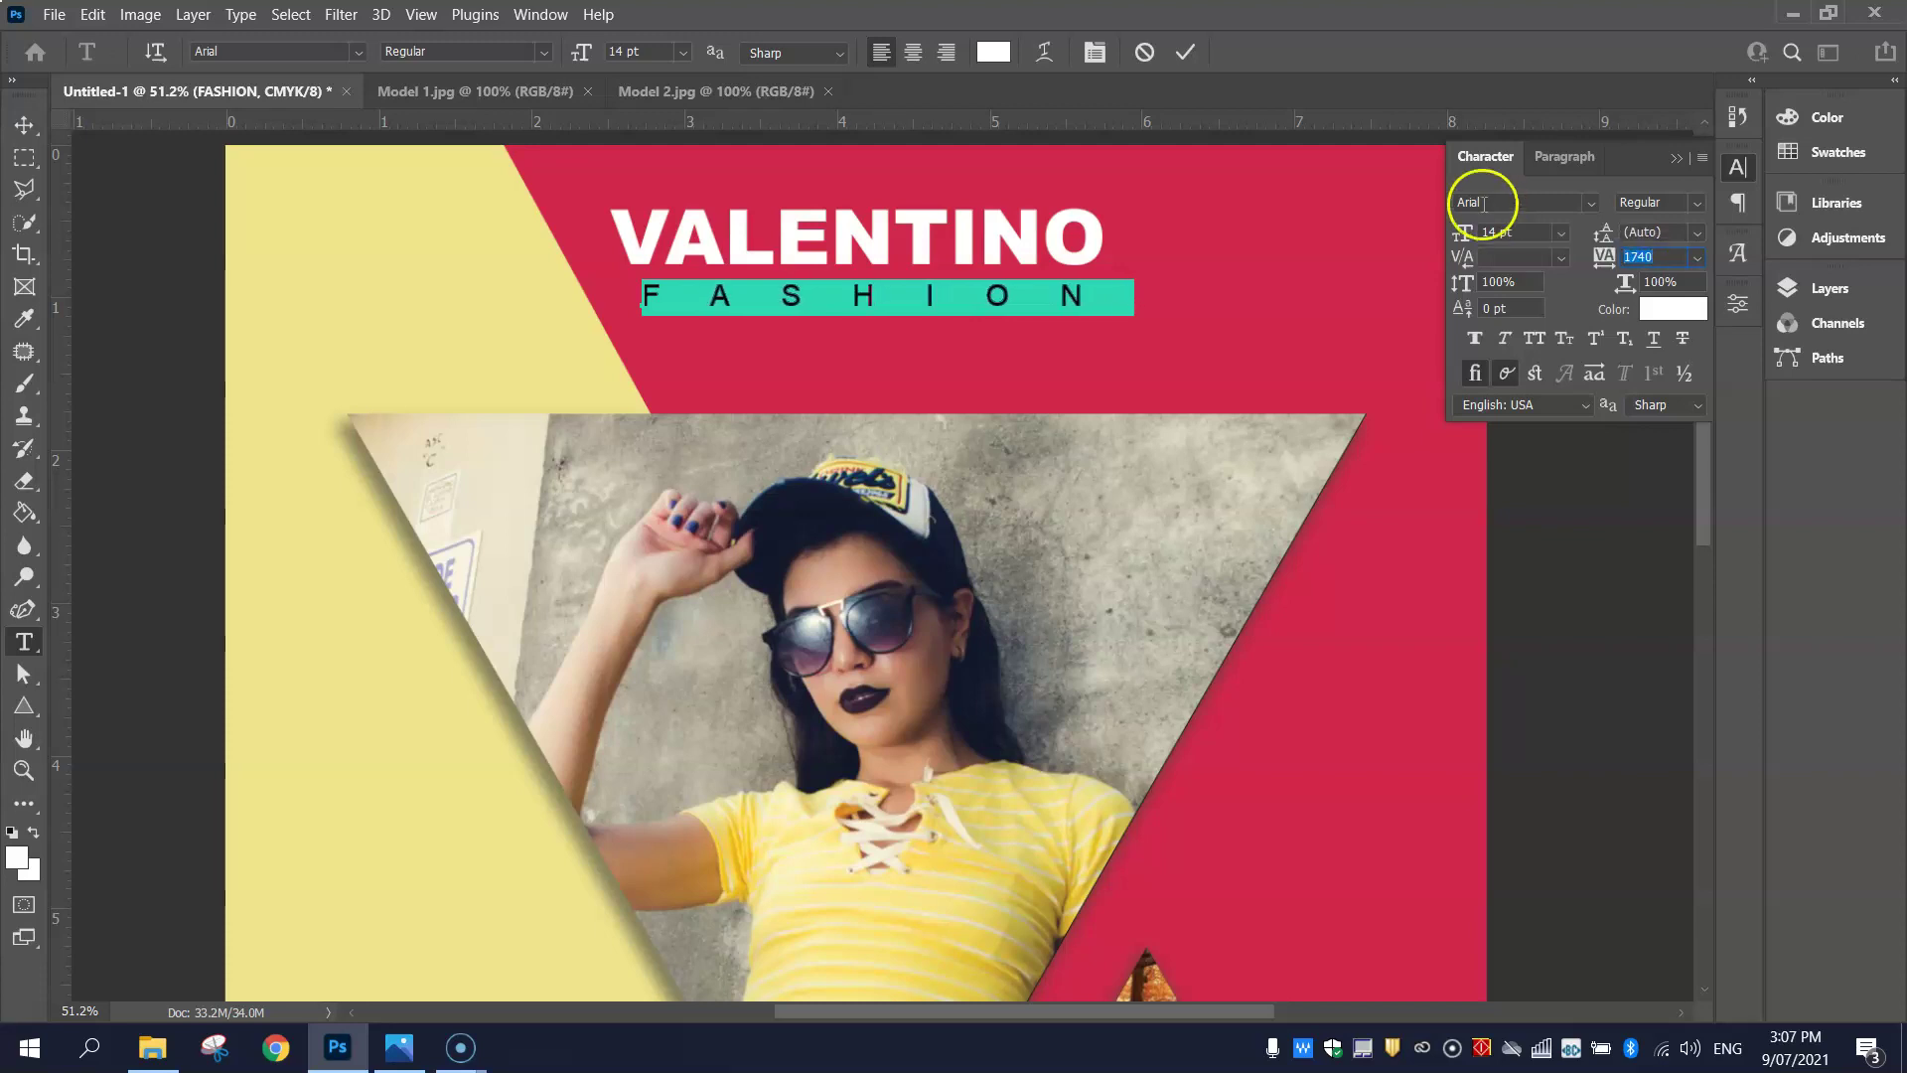
pyautogui.click(1185, 51)
pyautogui.press('v')
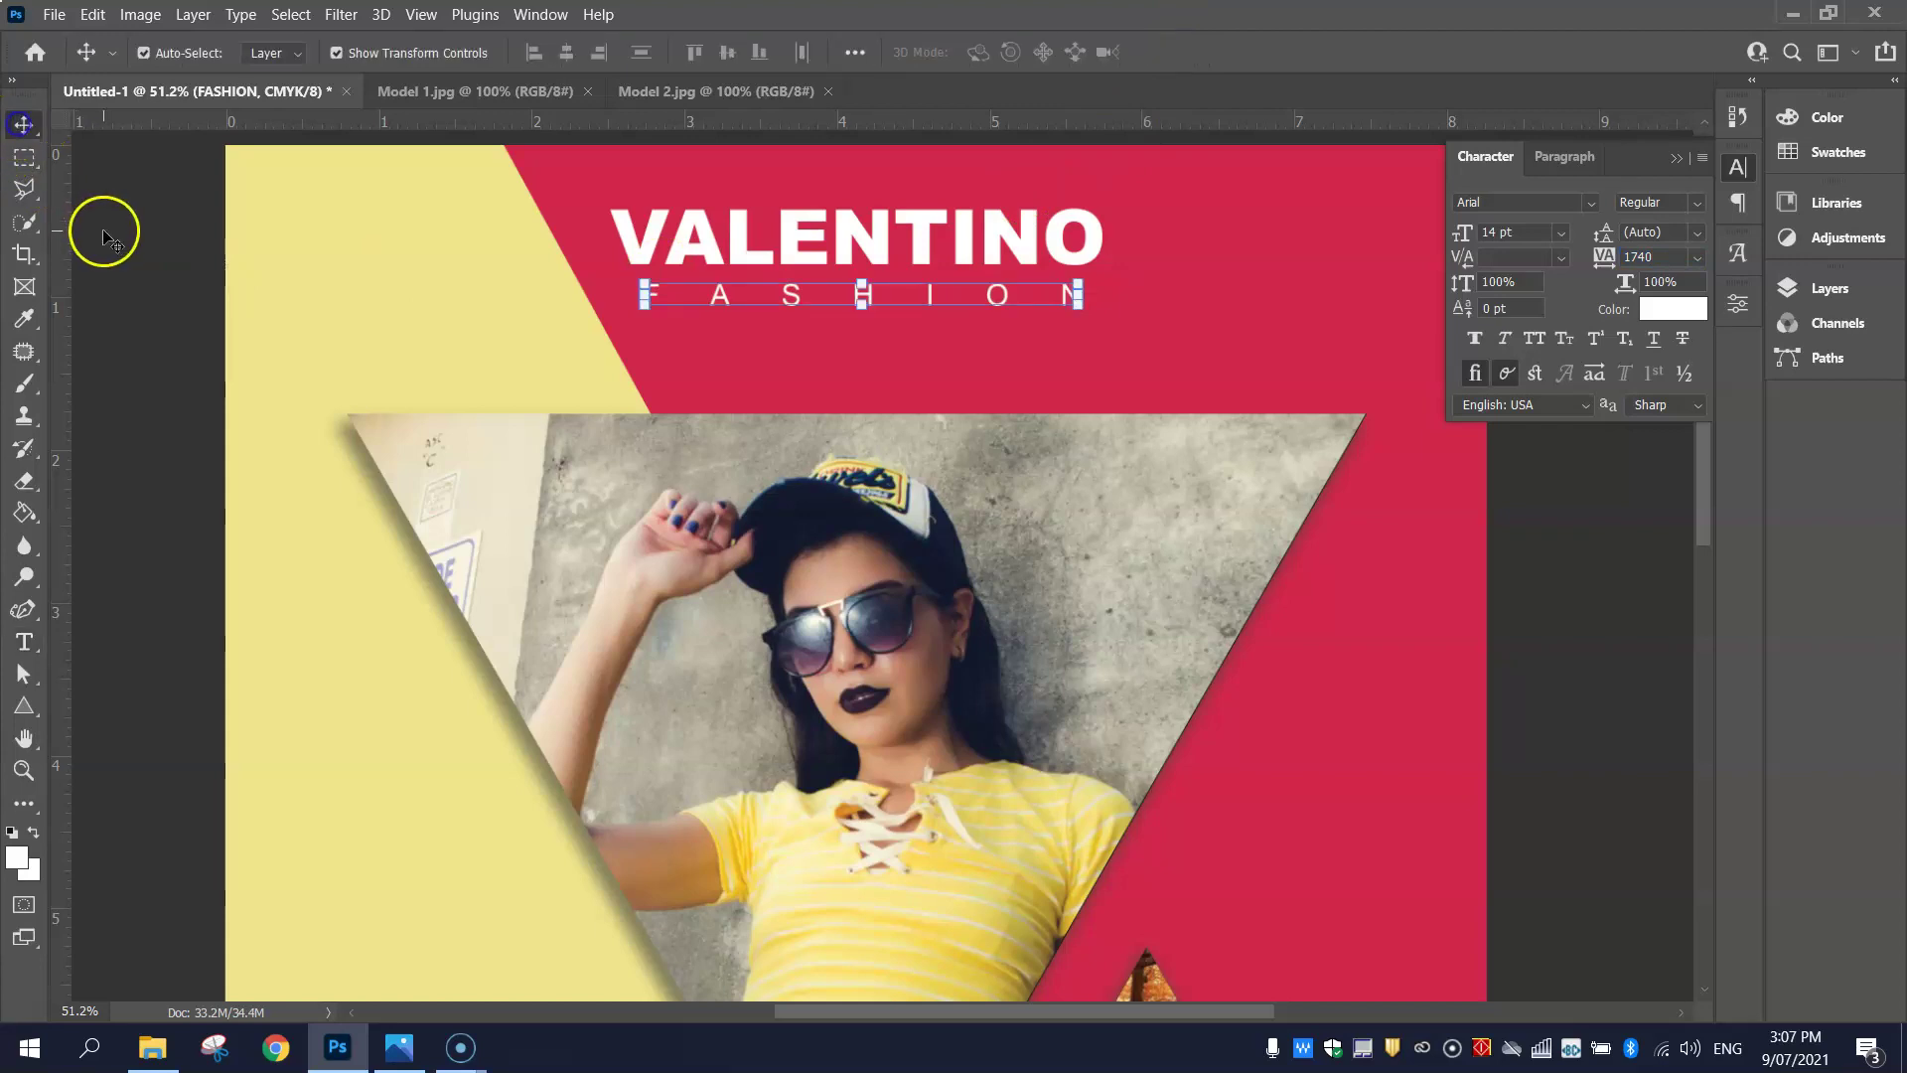
pyautogui.moveTo(802, 298); pyautogui.dragTo(788, 296)
pyautogui.click(350, 278)
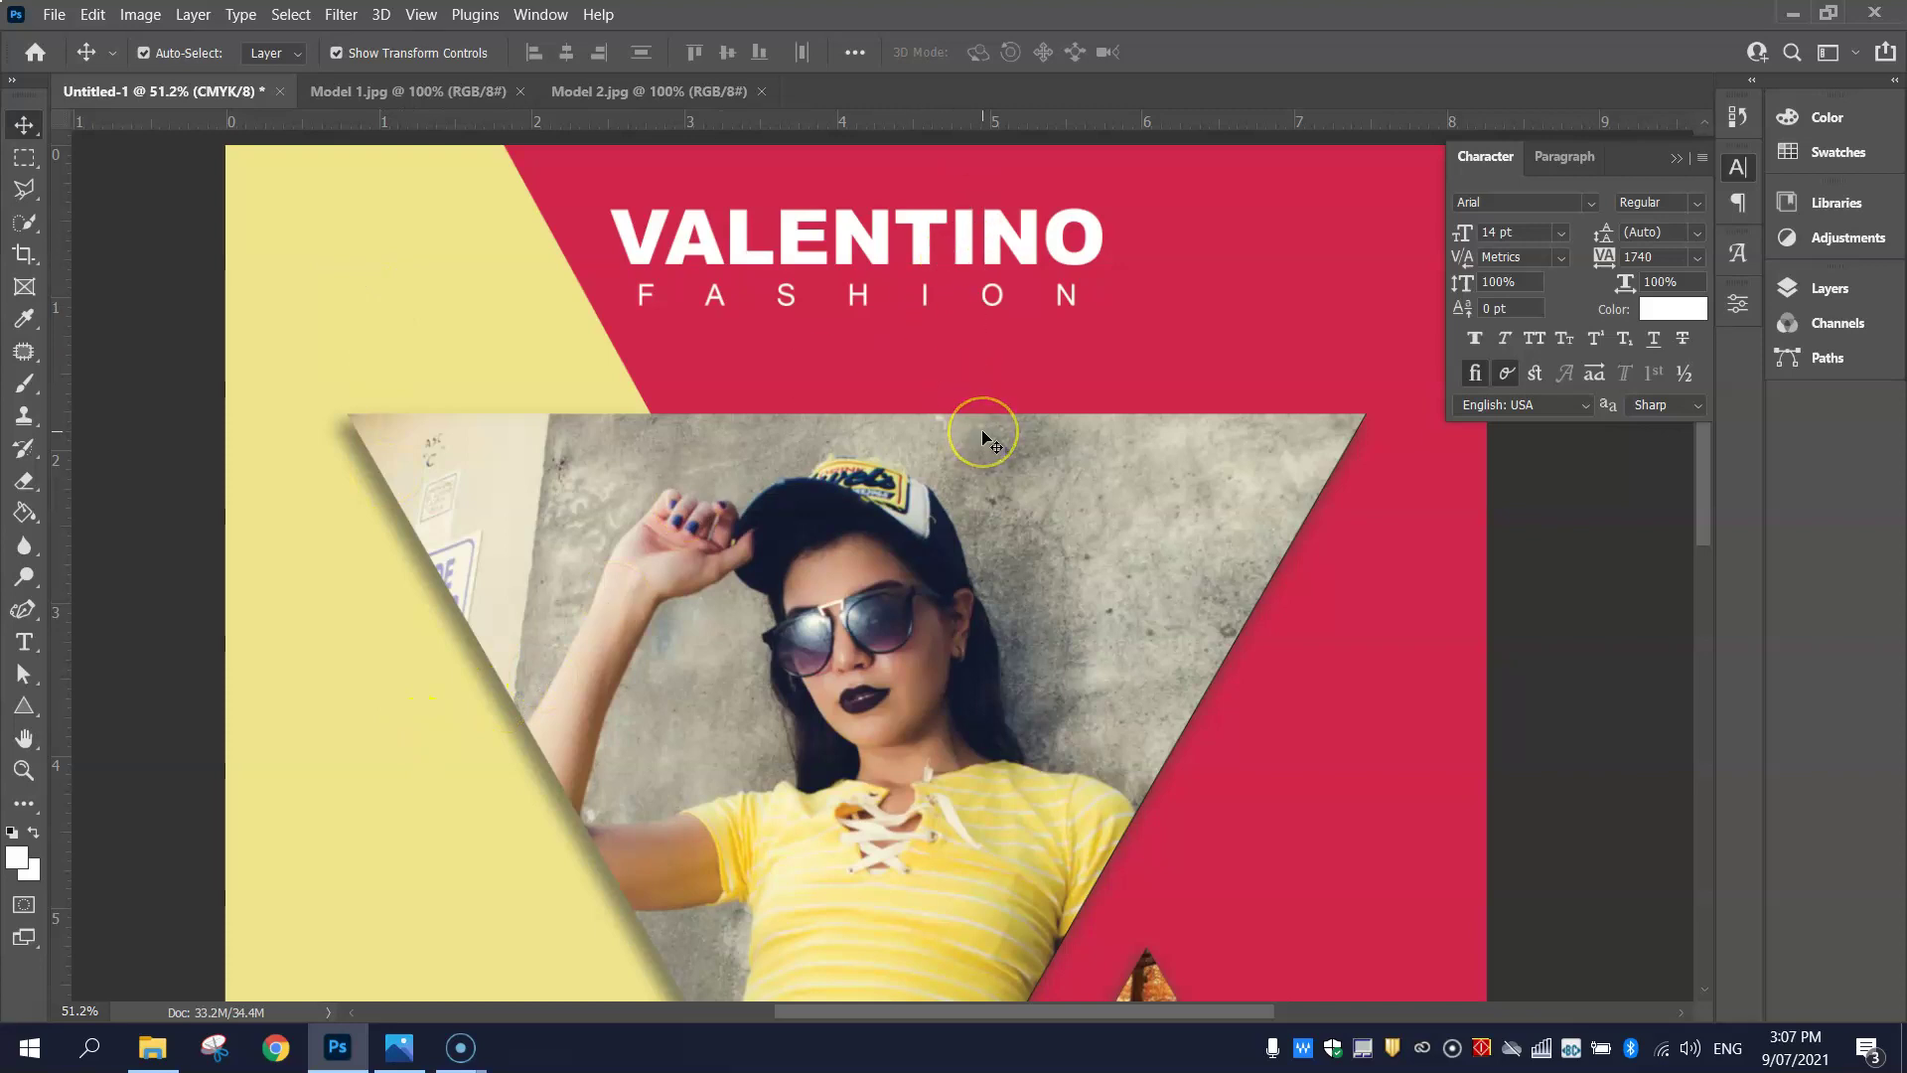
# - Lock the Rectangle 1 layer against edits
pyautogui.scroll(-2, 1035, 574)
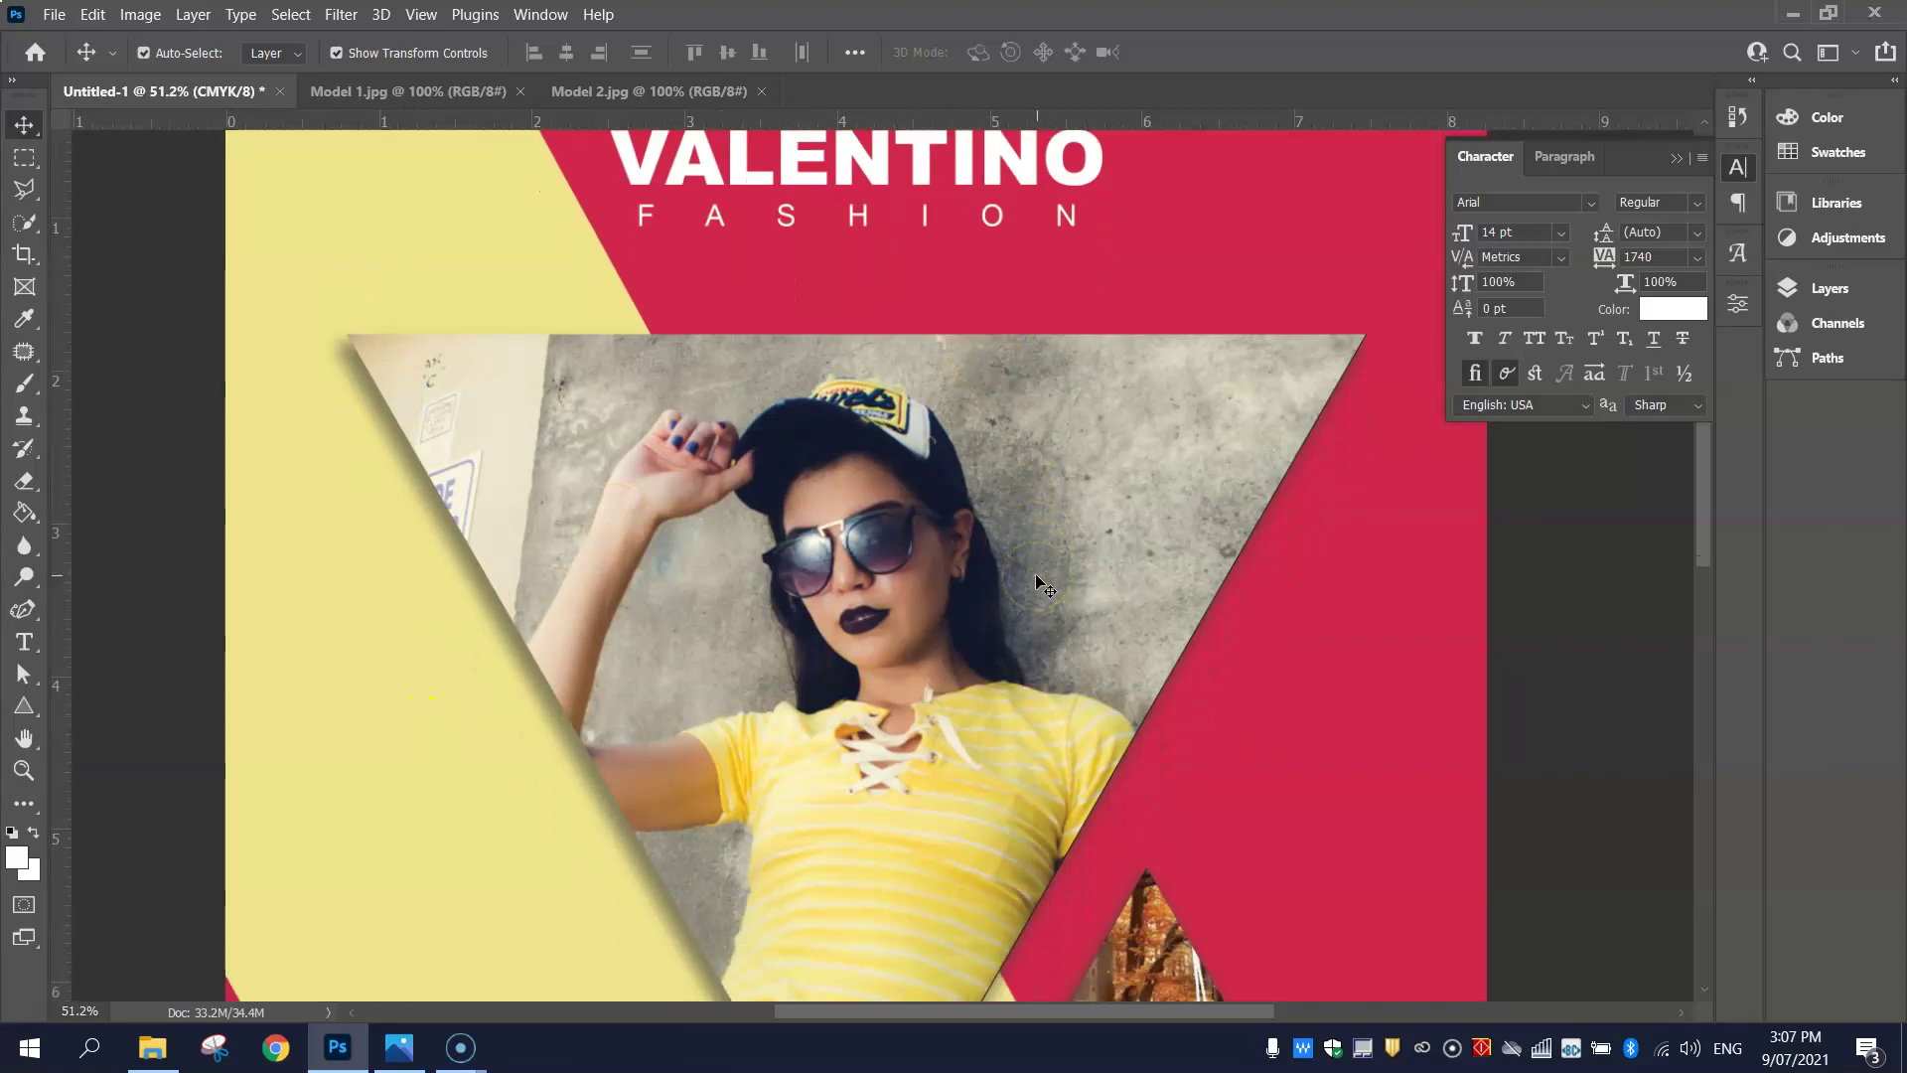
pyautogui.click(1824, 287)
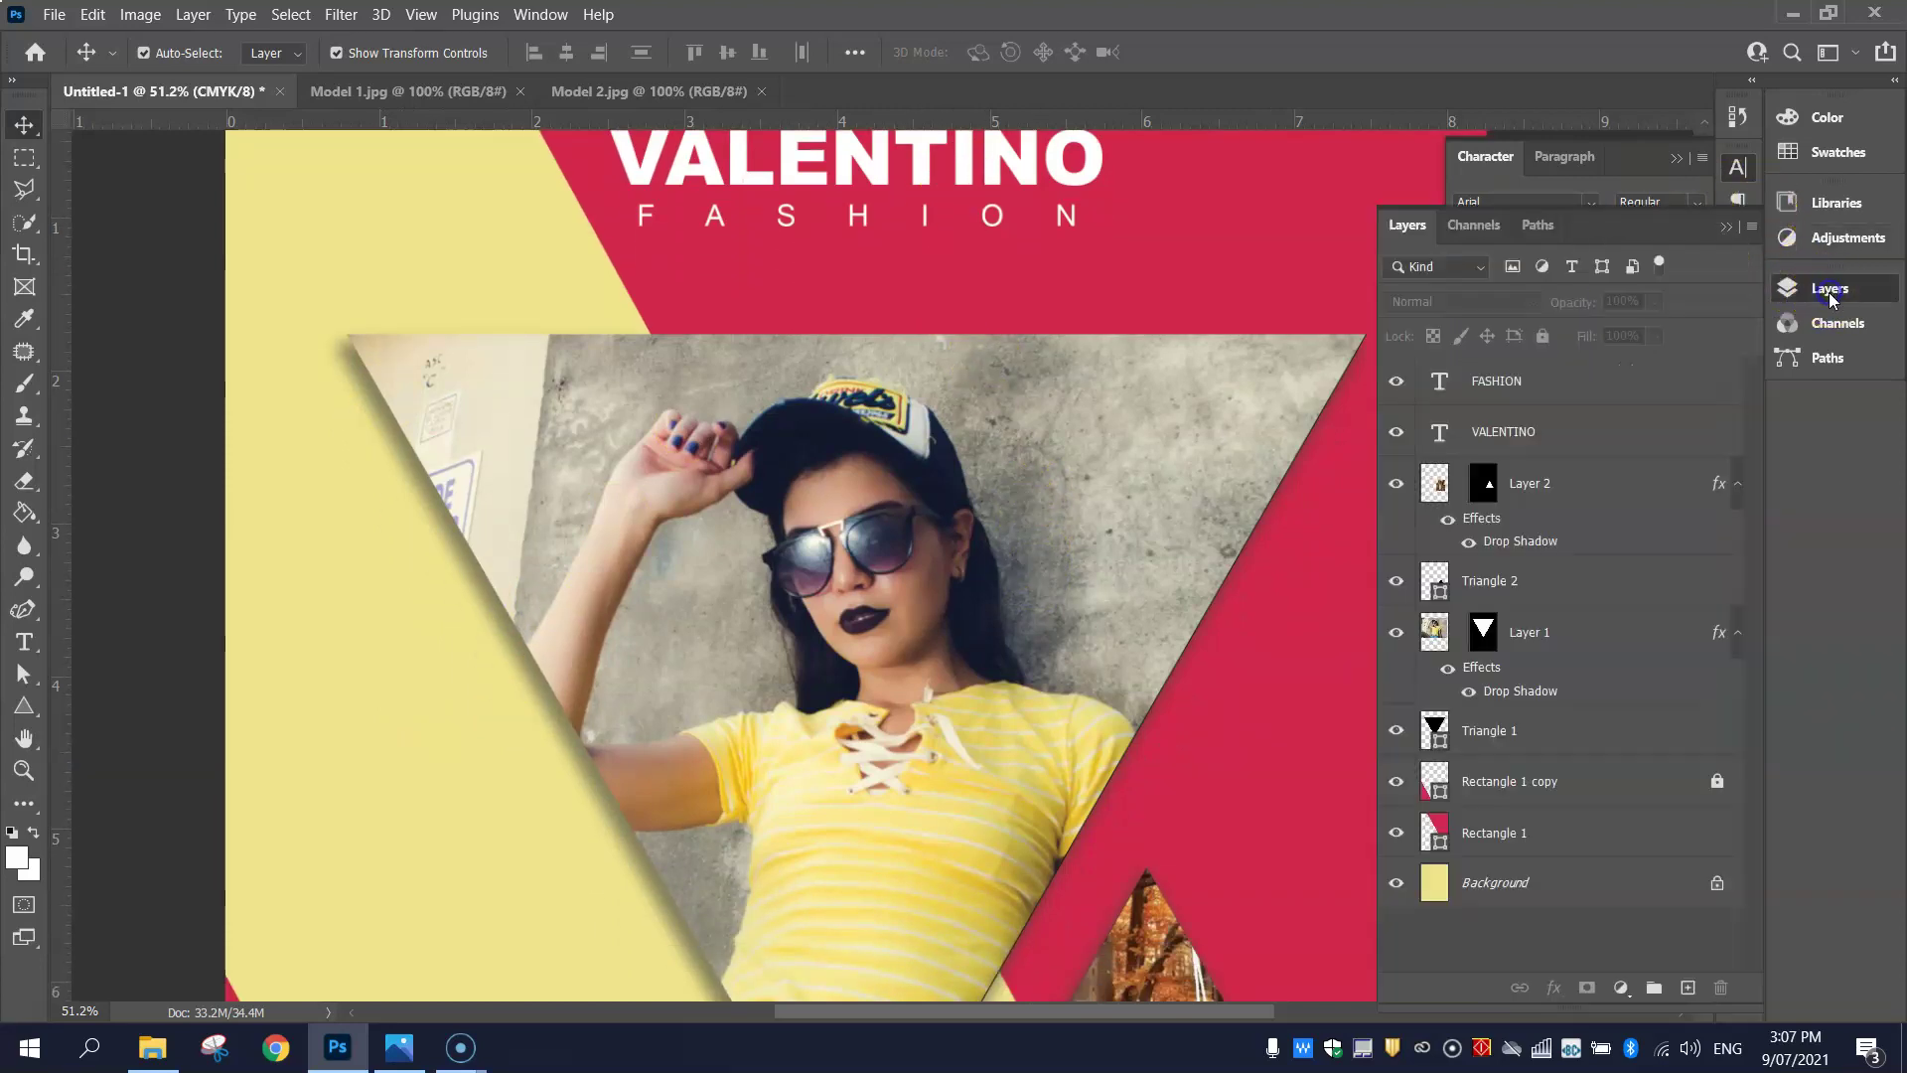
pyautogui.click(1694, 827)
pyautogui.click(1544, 336)
# - Shift both photo triangles slightly upward, undoing a stray move of the large photo
pyautogui.click(1034, 562)
pyautogui.keyDown('shift'); pyautogui.click(1150, 922); pyautogui.keyUp('shift')
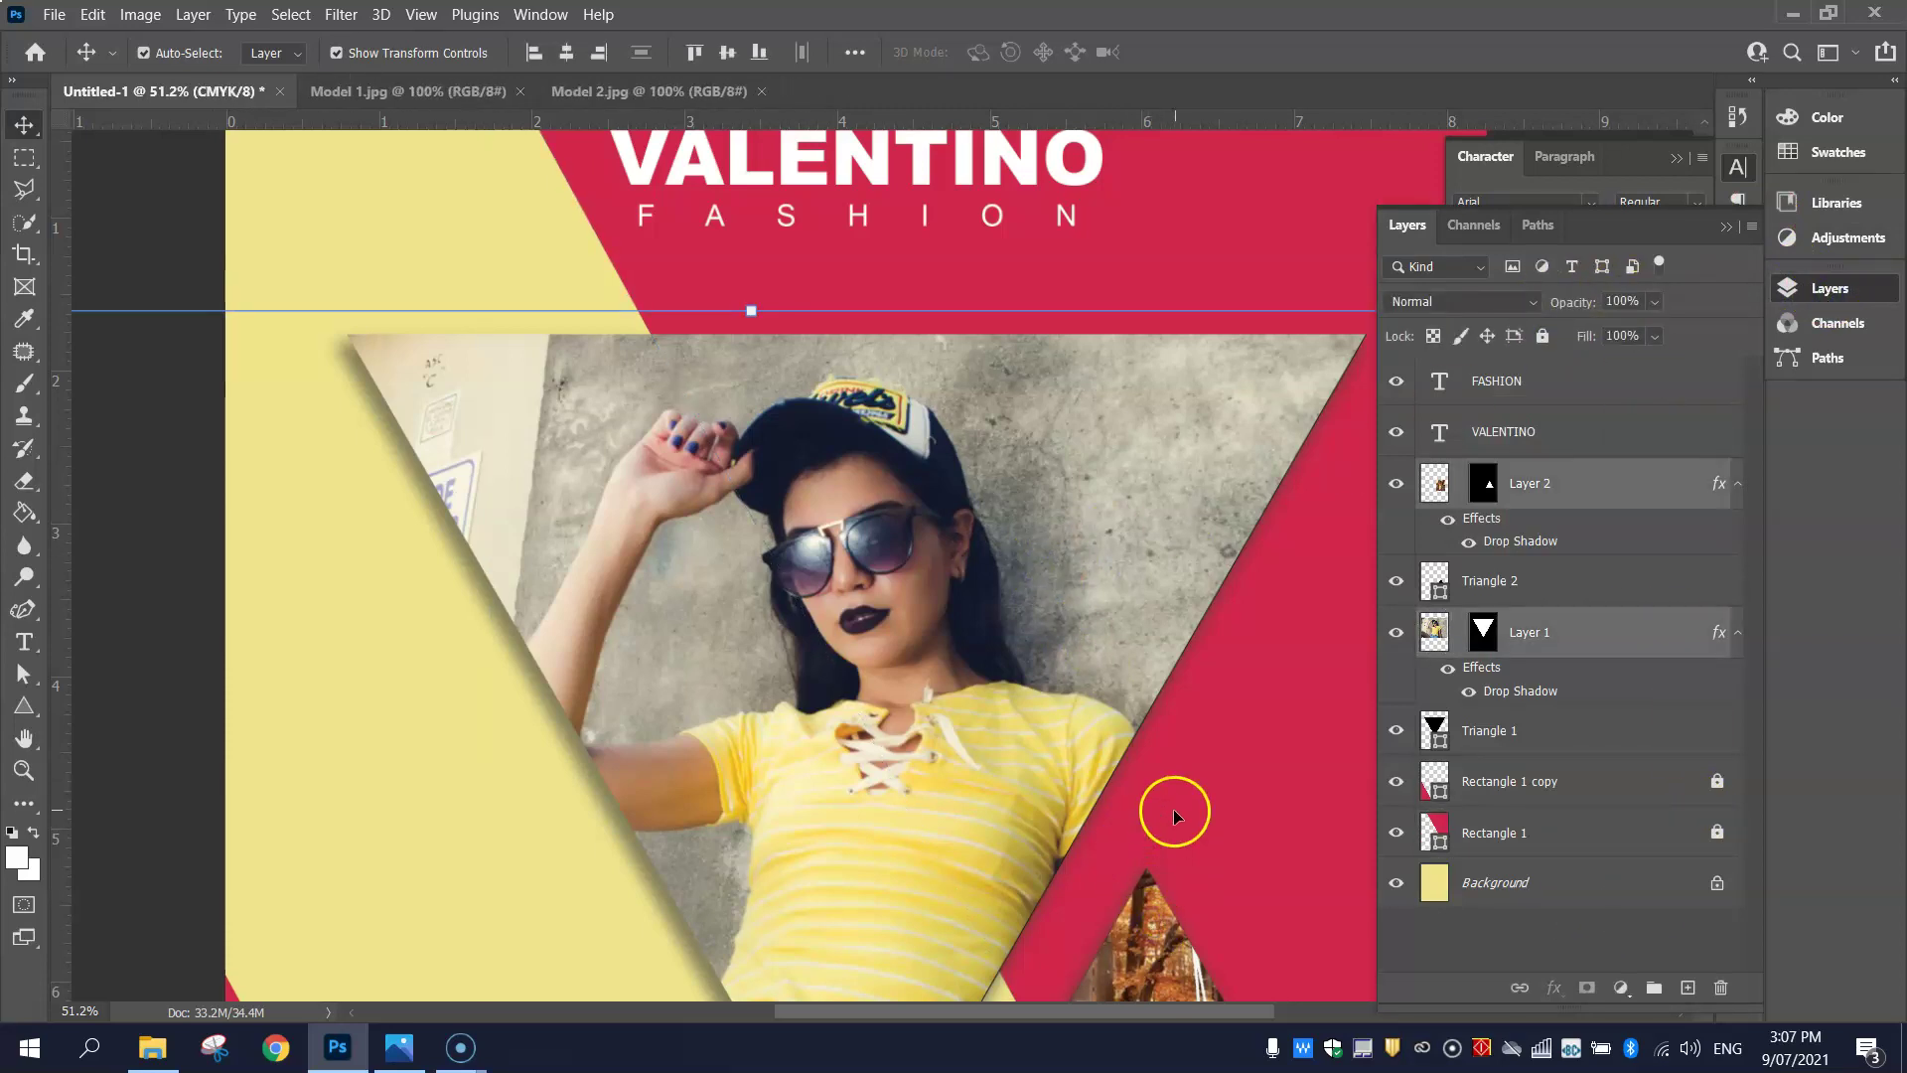
pyautogui.hotkey('ctrl', '0')
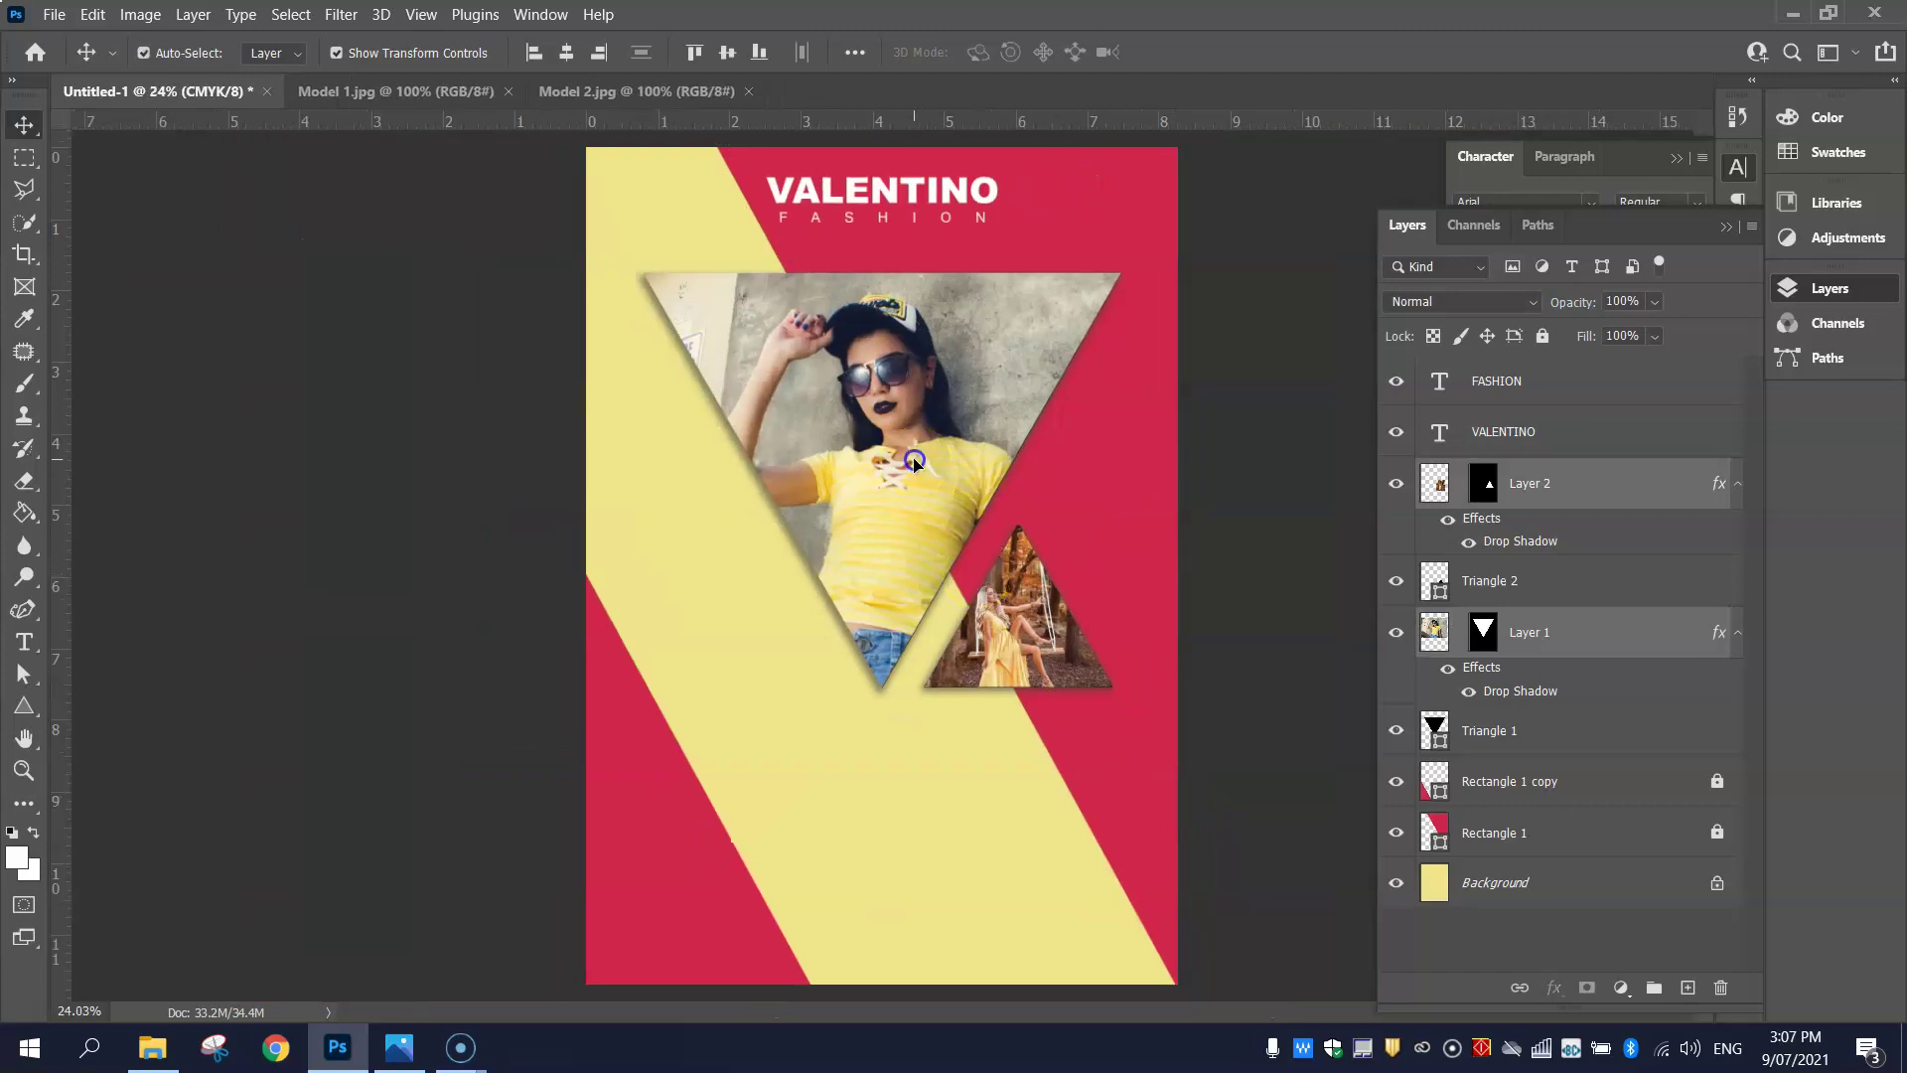
pyautogui.moveTo(915, 459)
pyautogui.mouseDown()
pyautogui.moveTo(915, 429)
pyautogui.moveTo(914, 448)
pyautogui.mouseUp()
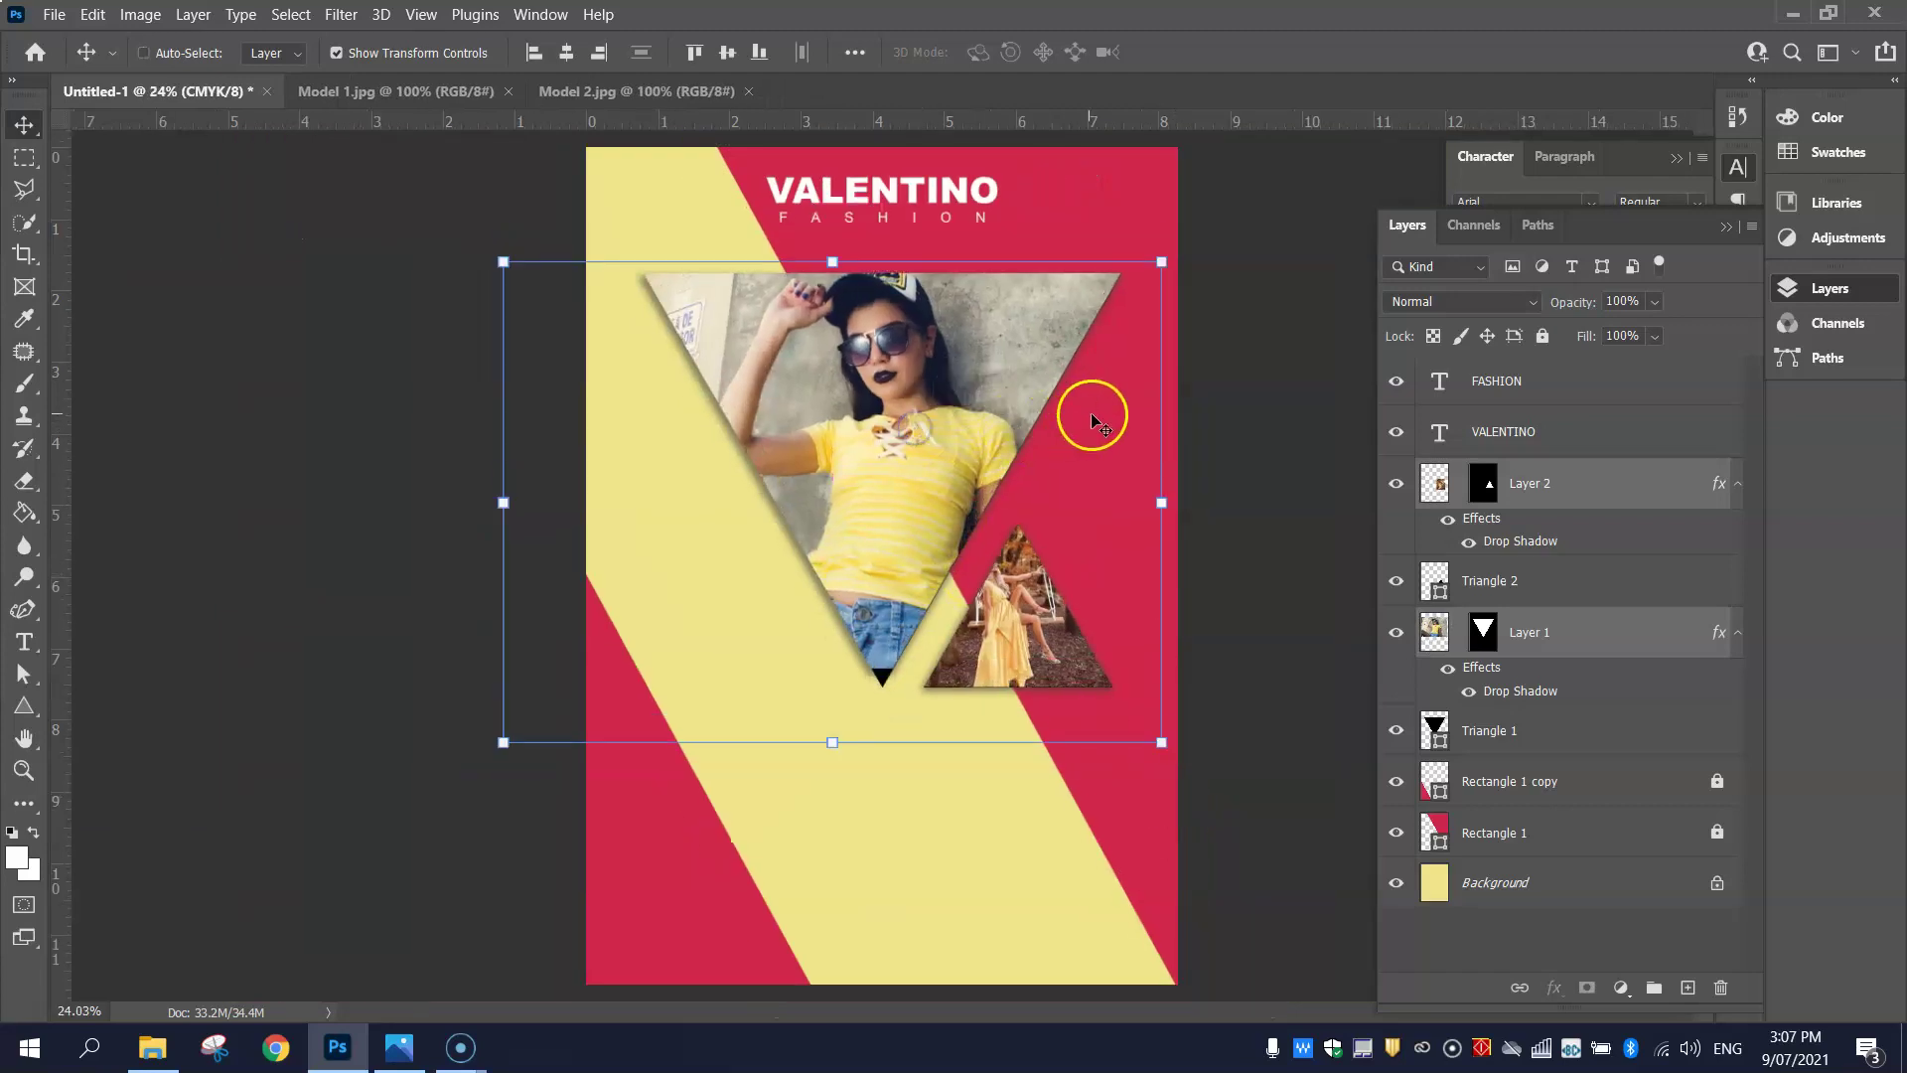
pyautogui.click(1301, 298)
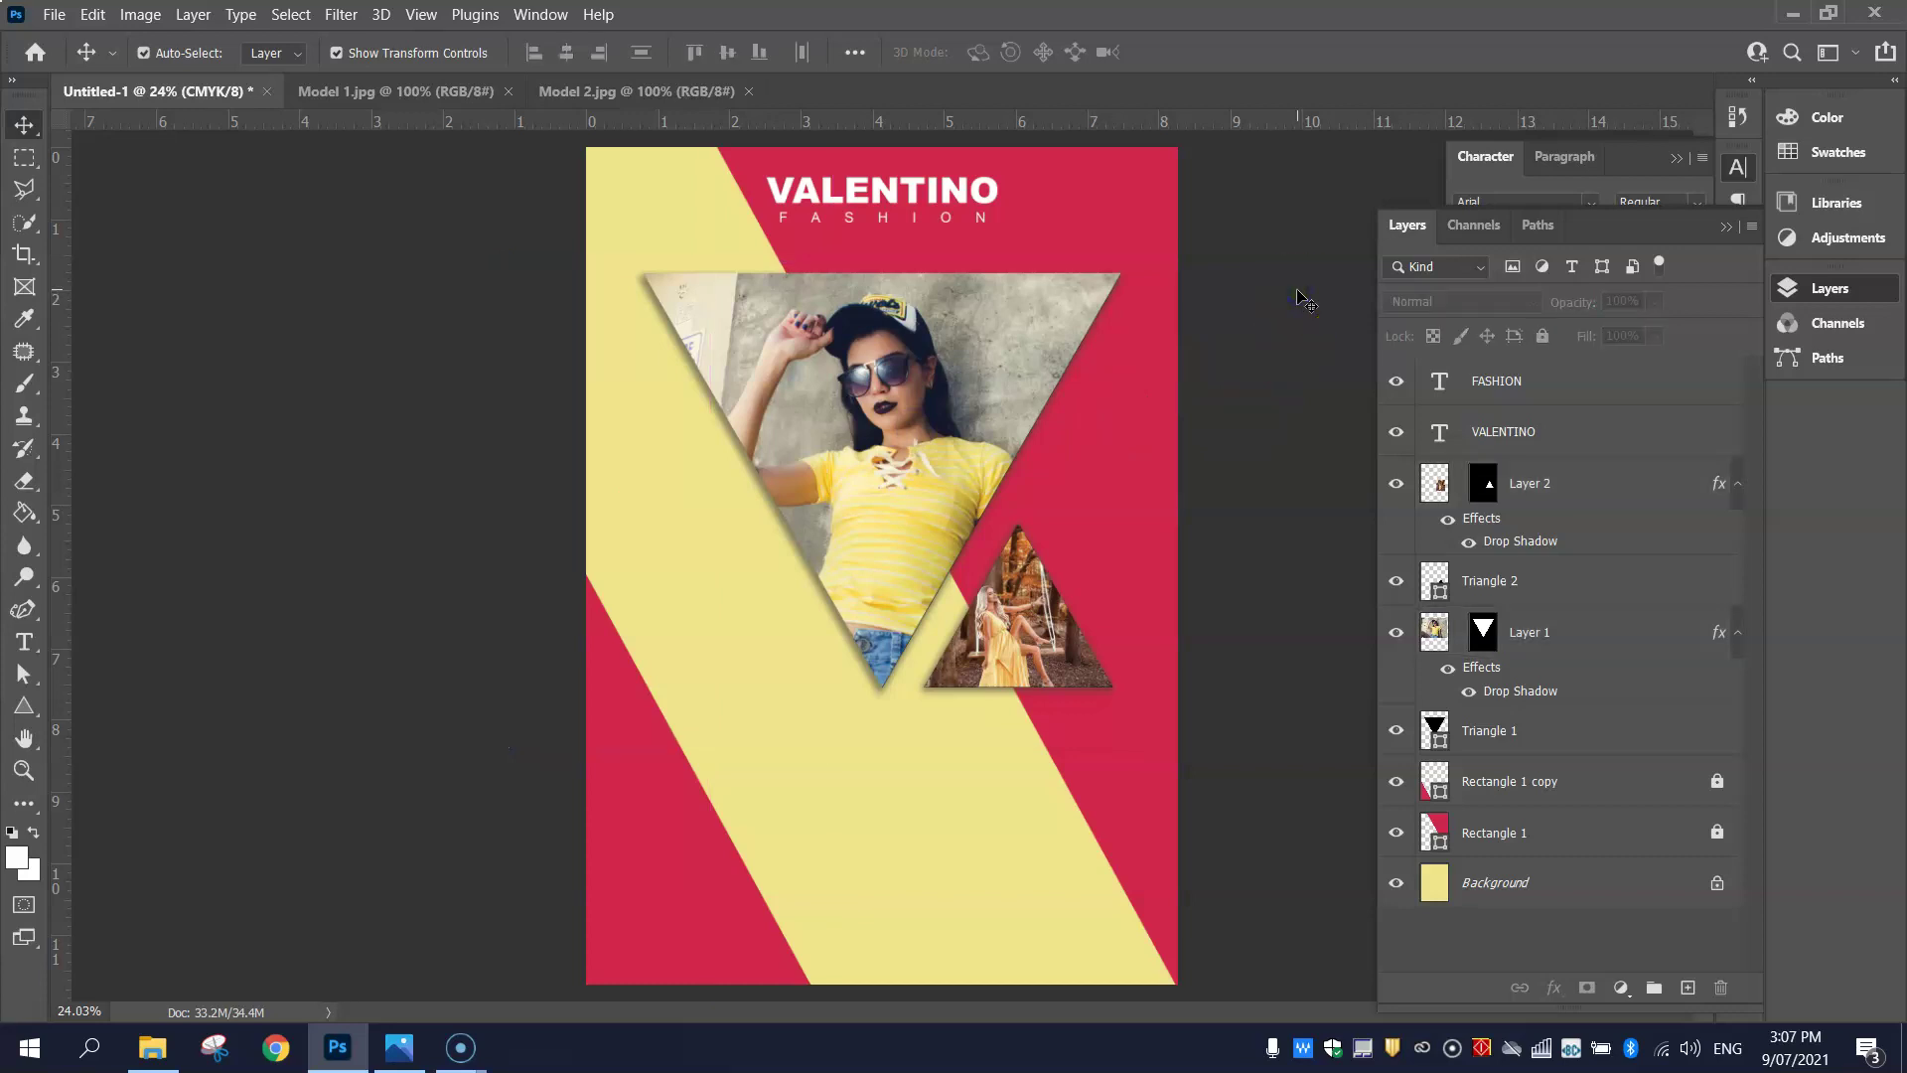
pyautogui.moveTo(893, 498); pyautogui.dragTo(841, 621)
pyautogui.hotkey('ctrl', 'z')
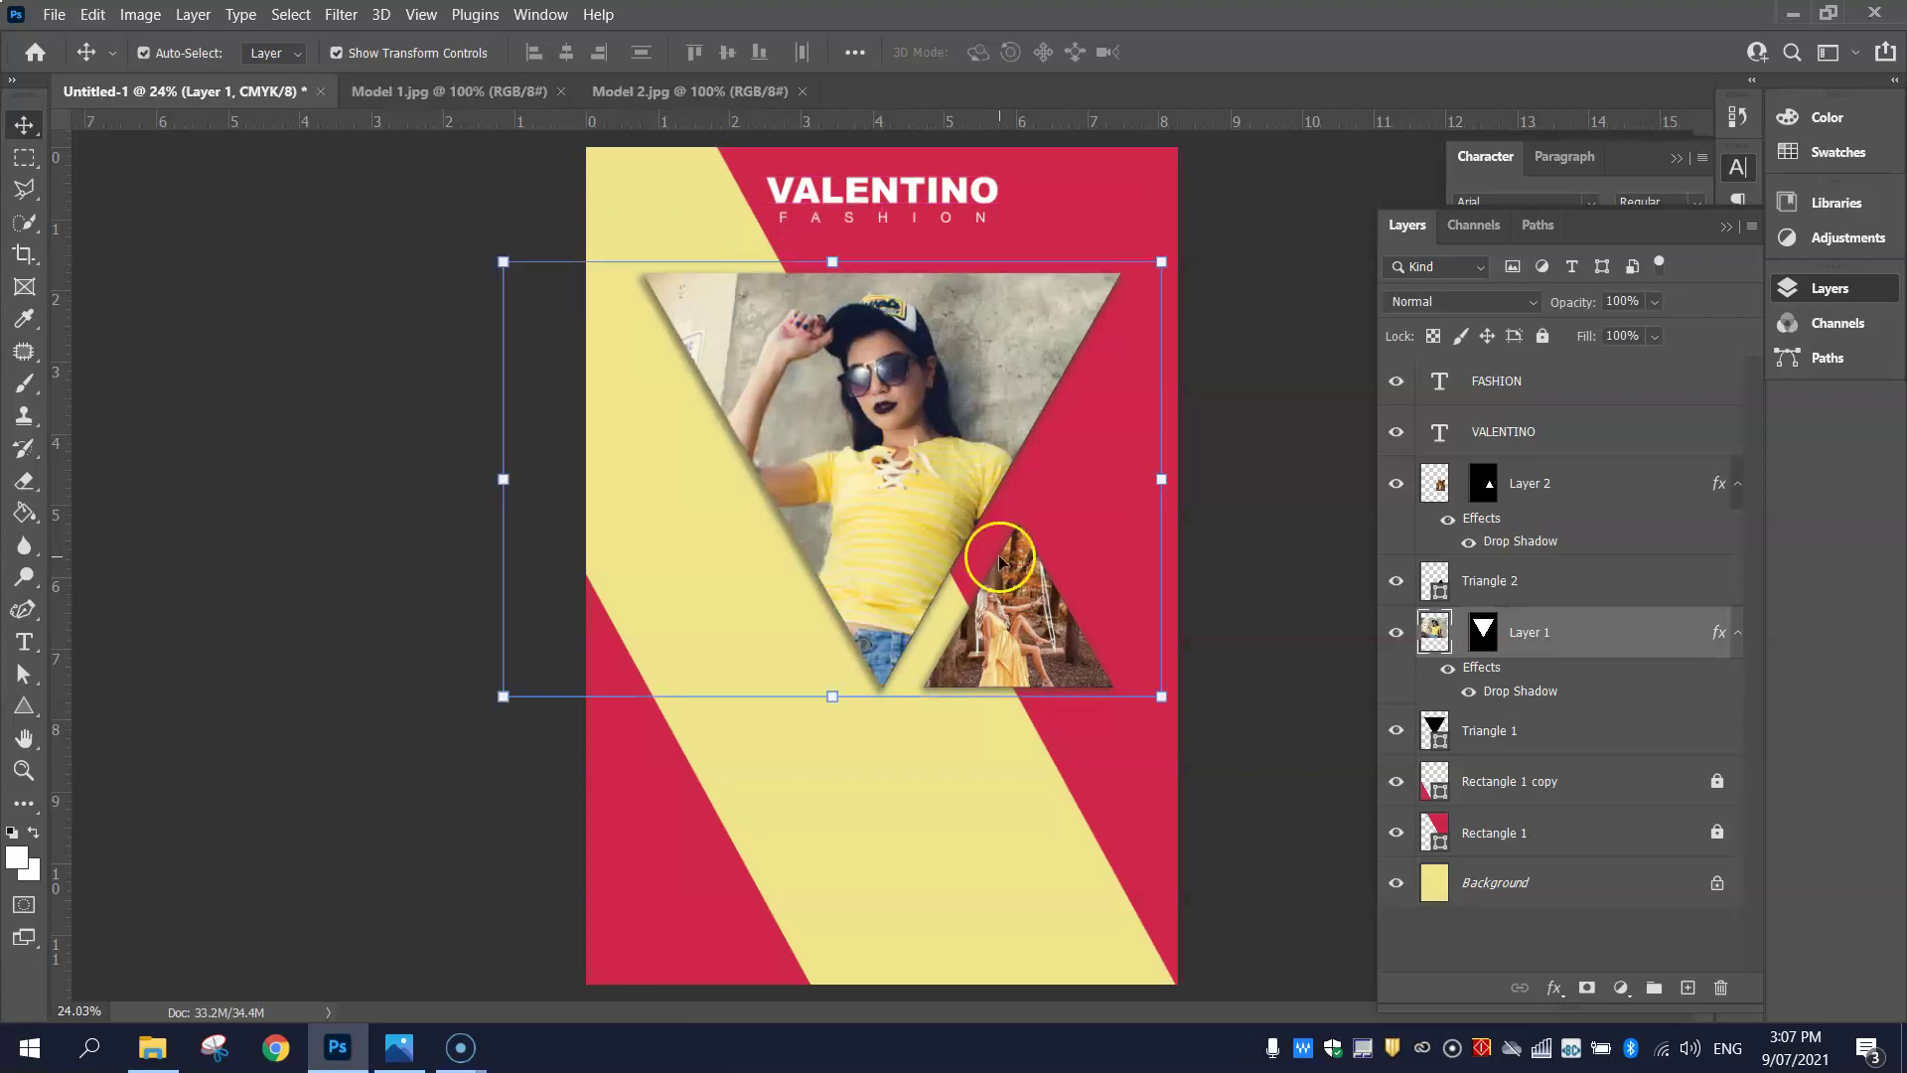
# - Convert the Layer 1 and Layer 2 photos into smart objects
pyautogui.rightClick(1631, 636)
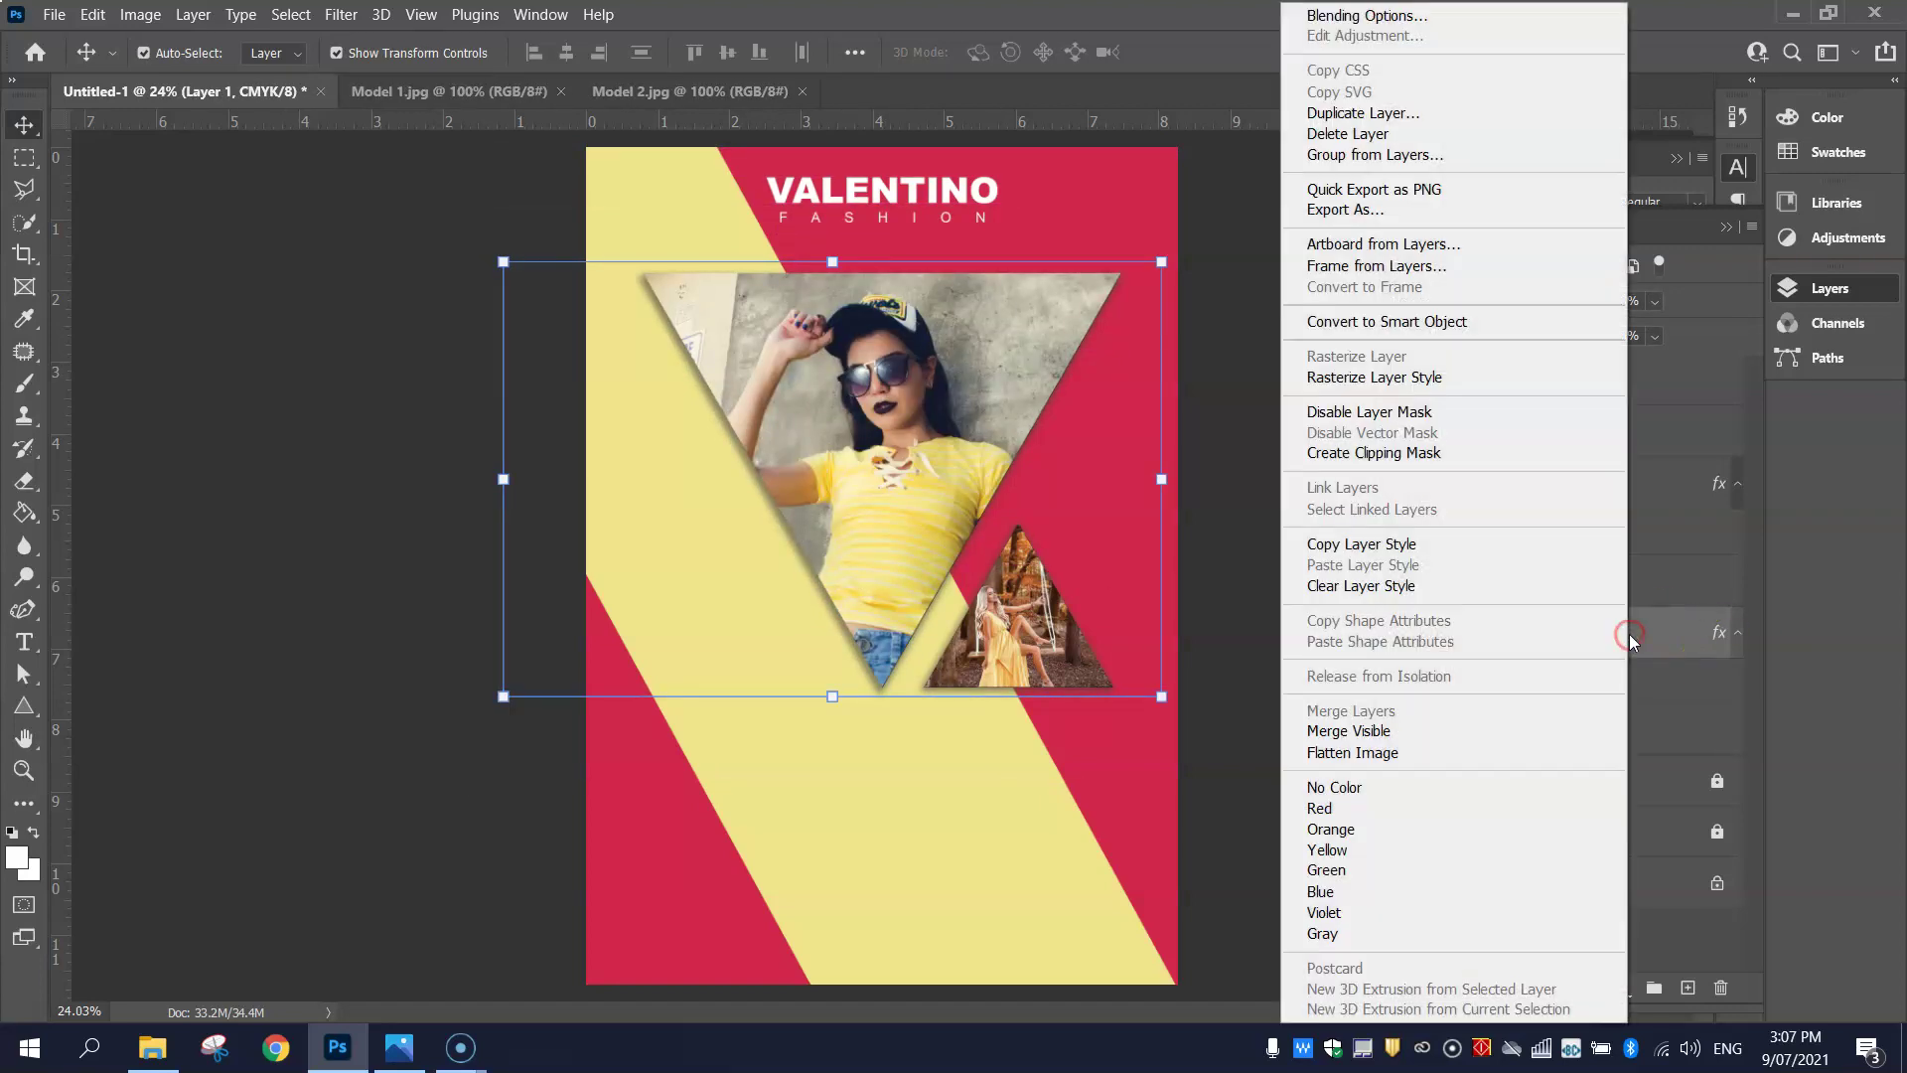
pyautogui.click(1452, 321)
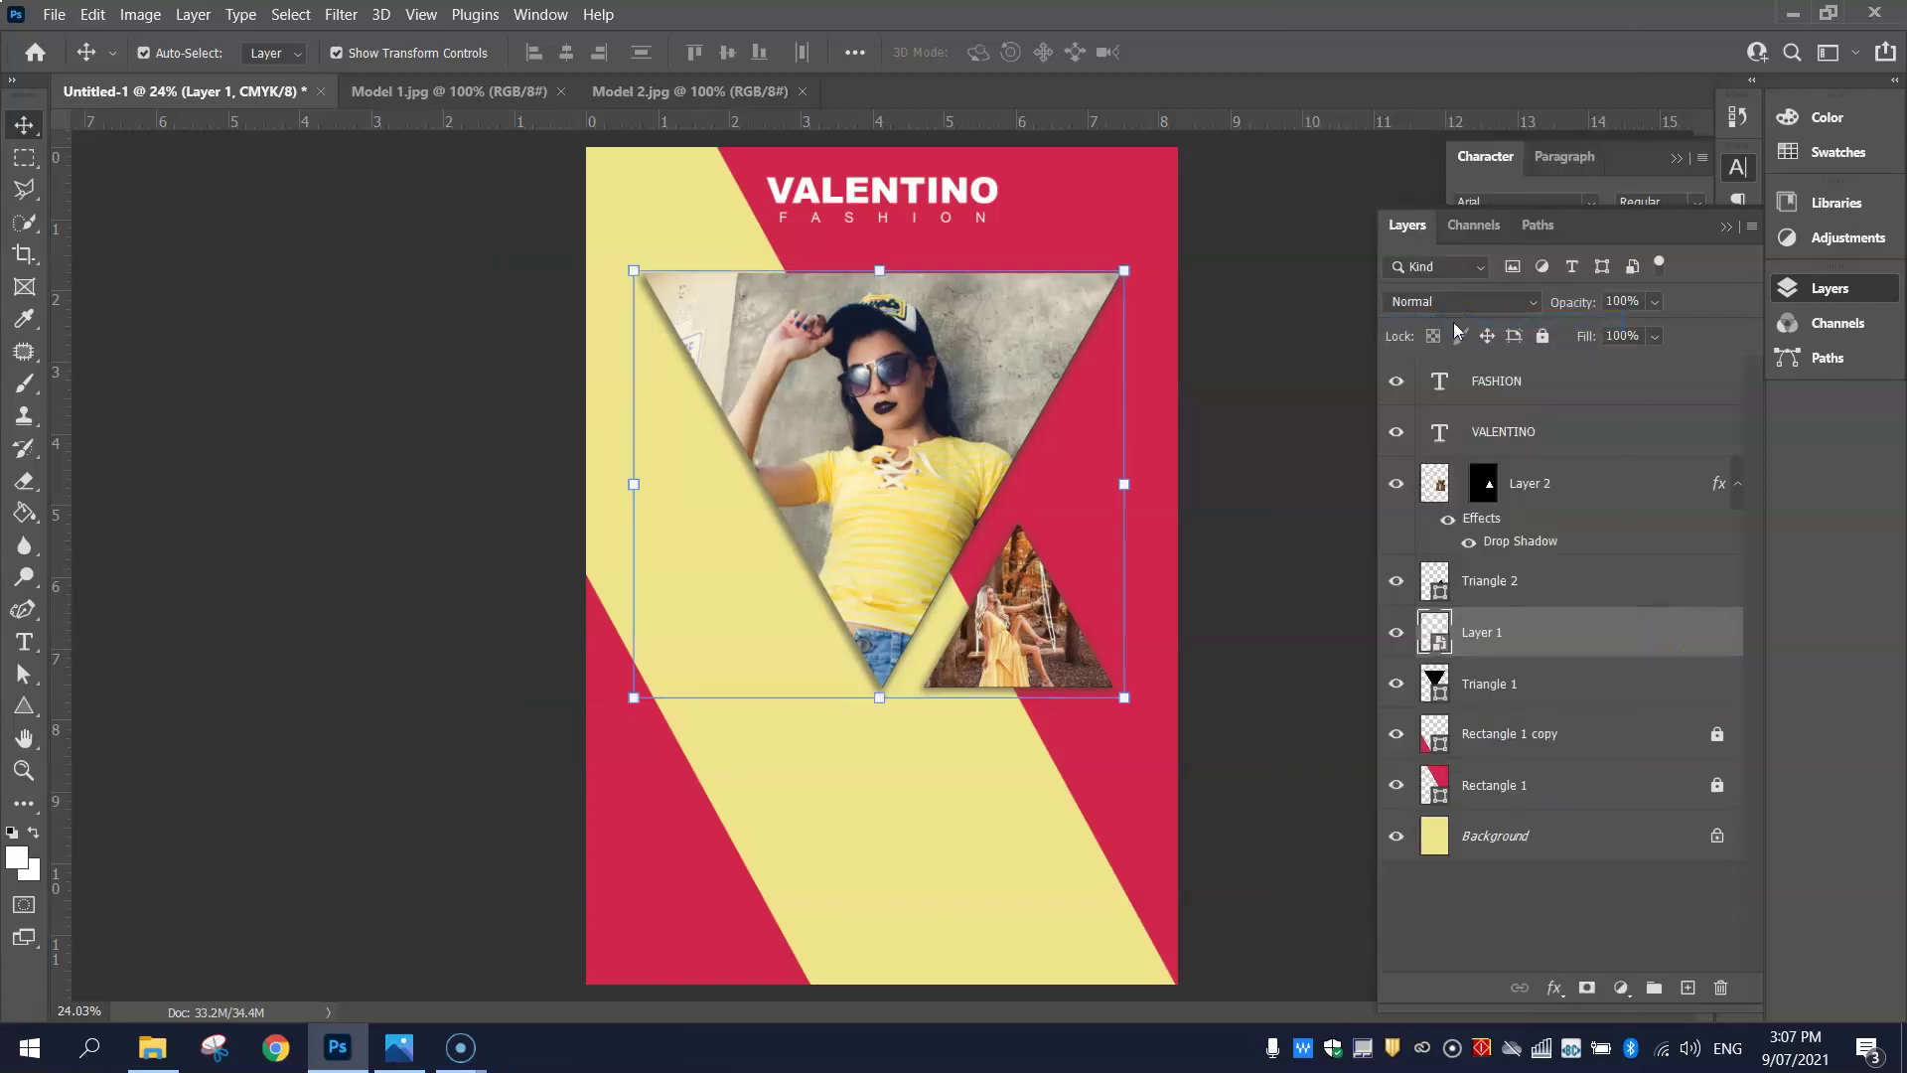
pyautogui.click(1616, 487)
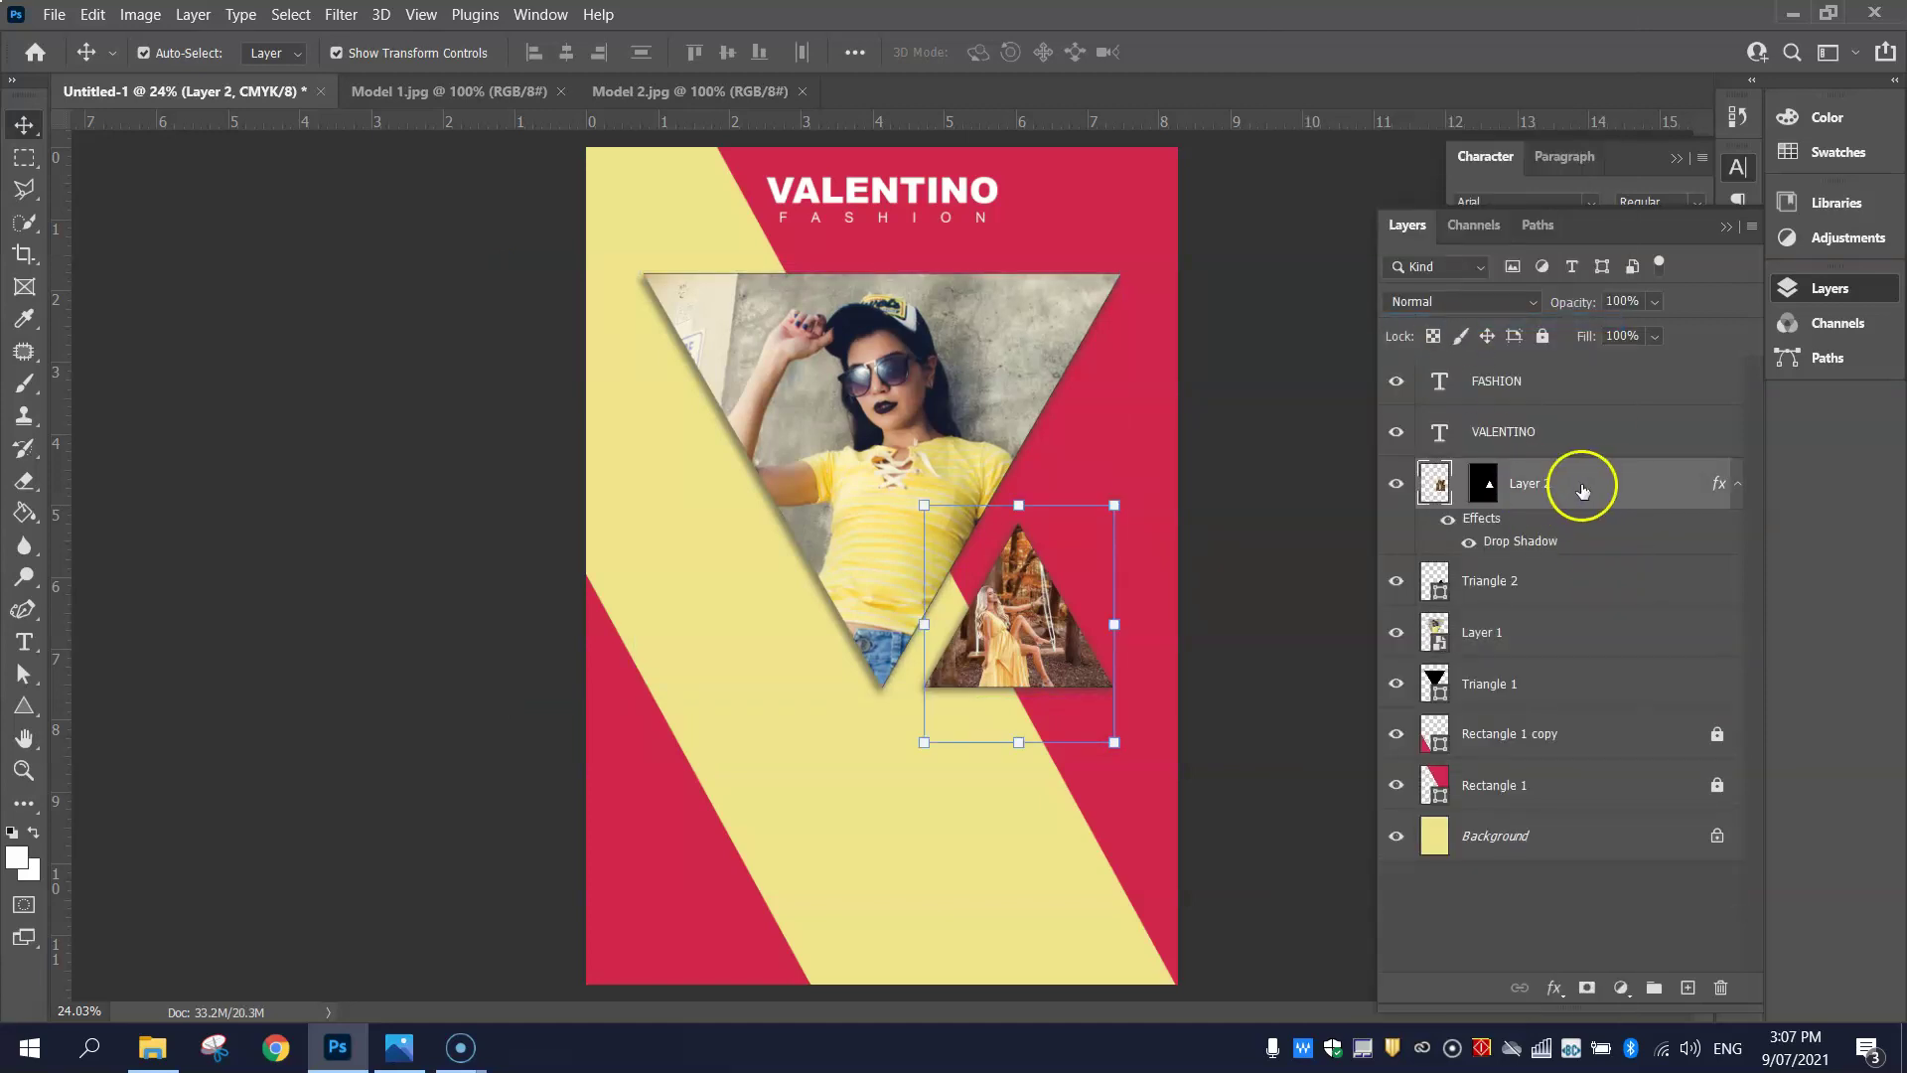
pyautogui.rightClick(1637, 483)
pyautogui.click(1533, 322)
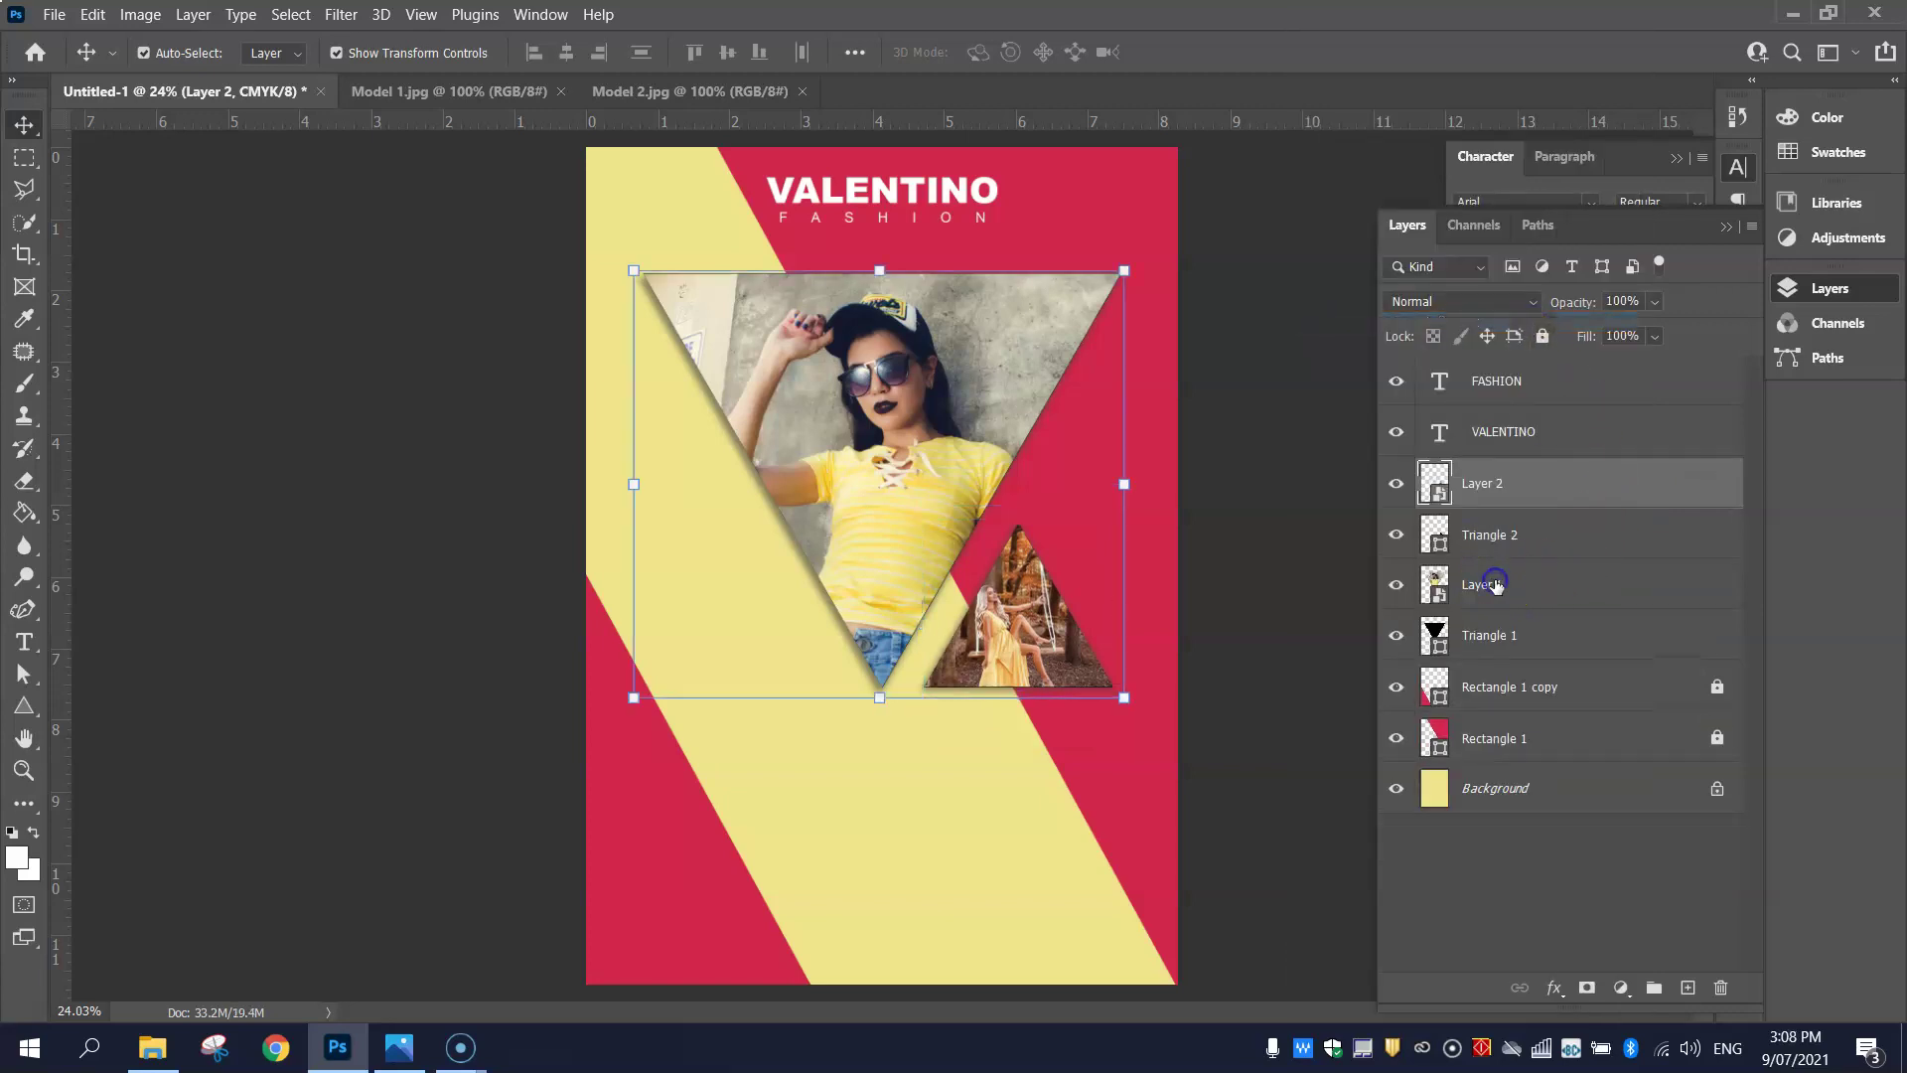
# - Rename Layer 1 to 'Large Triangle' and Layer 2 to 'Small Triangle'
pyautogui.doubleClick(1496, 584)
pyautogui.click(1527, 600)
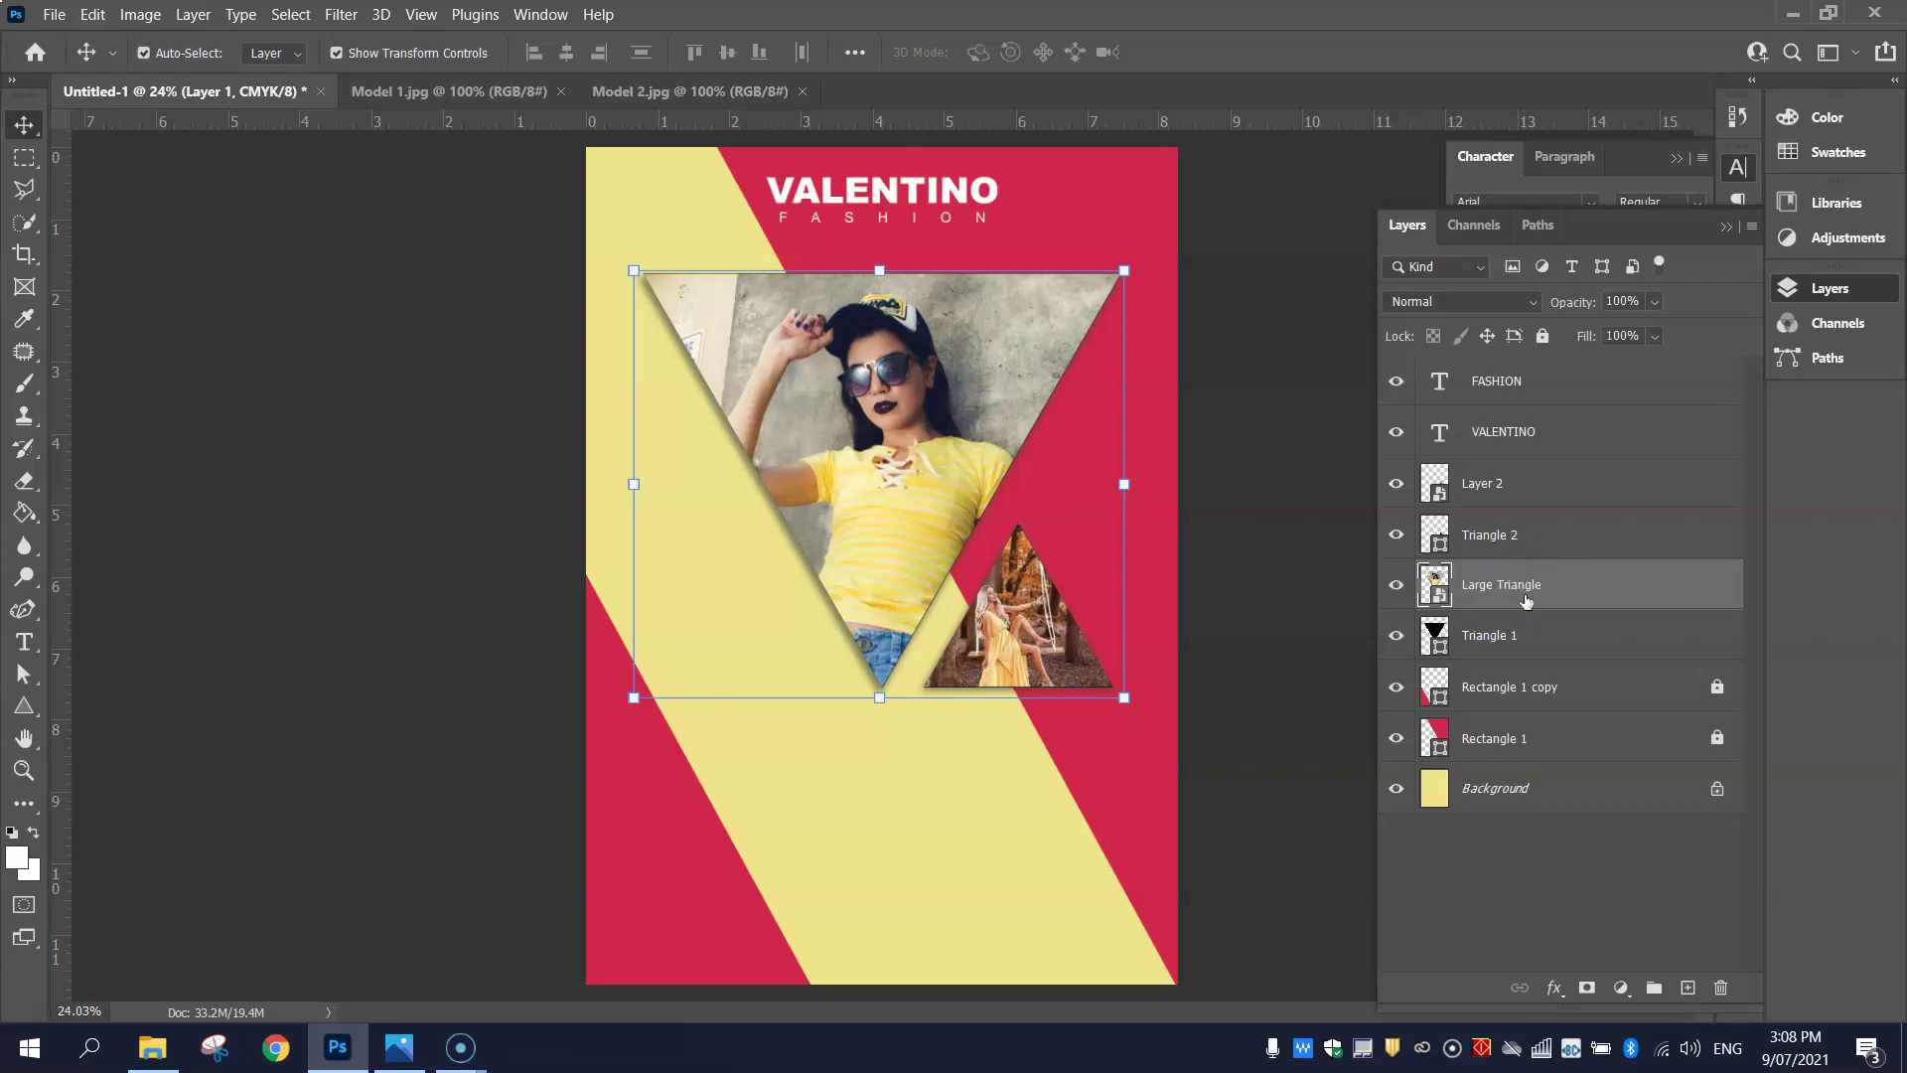
pyautogui.click(1525, 484)
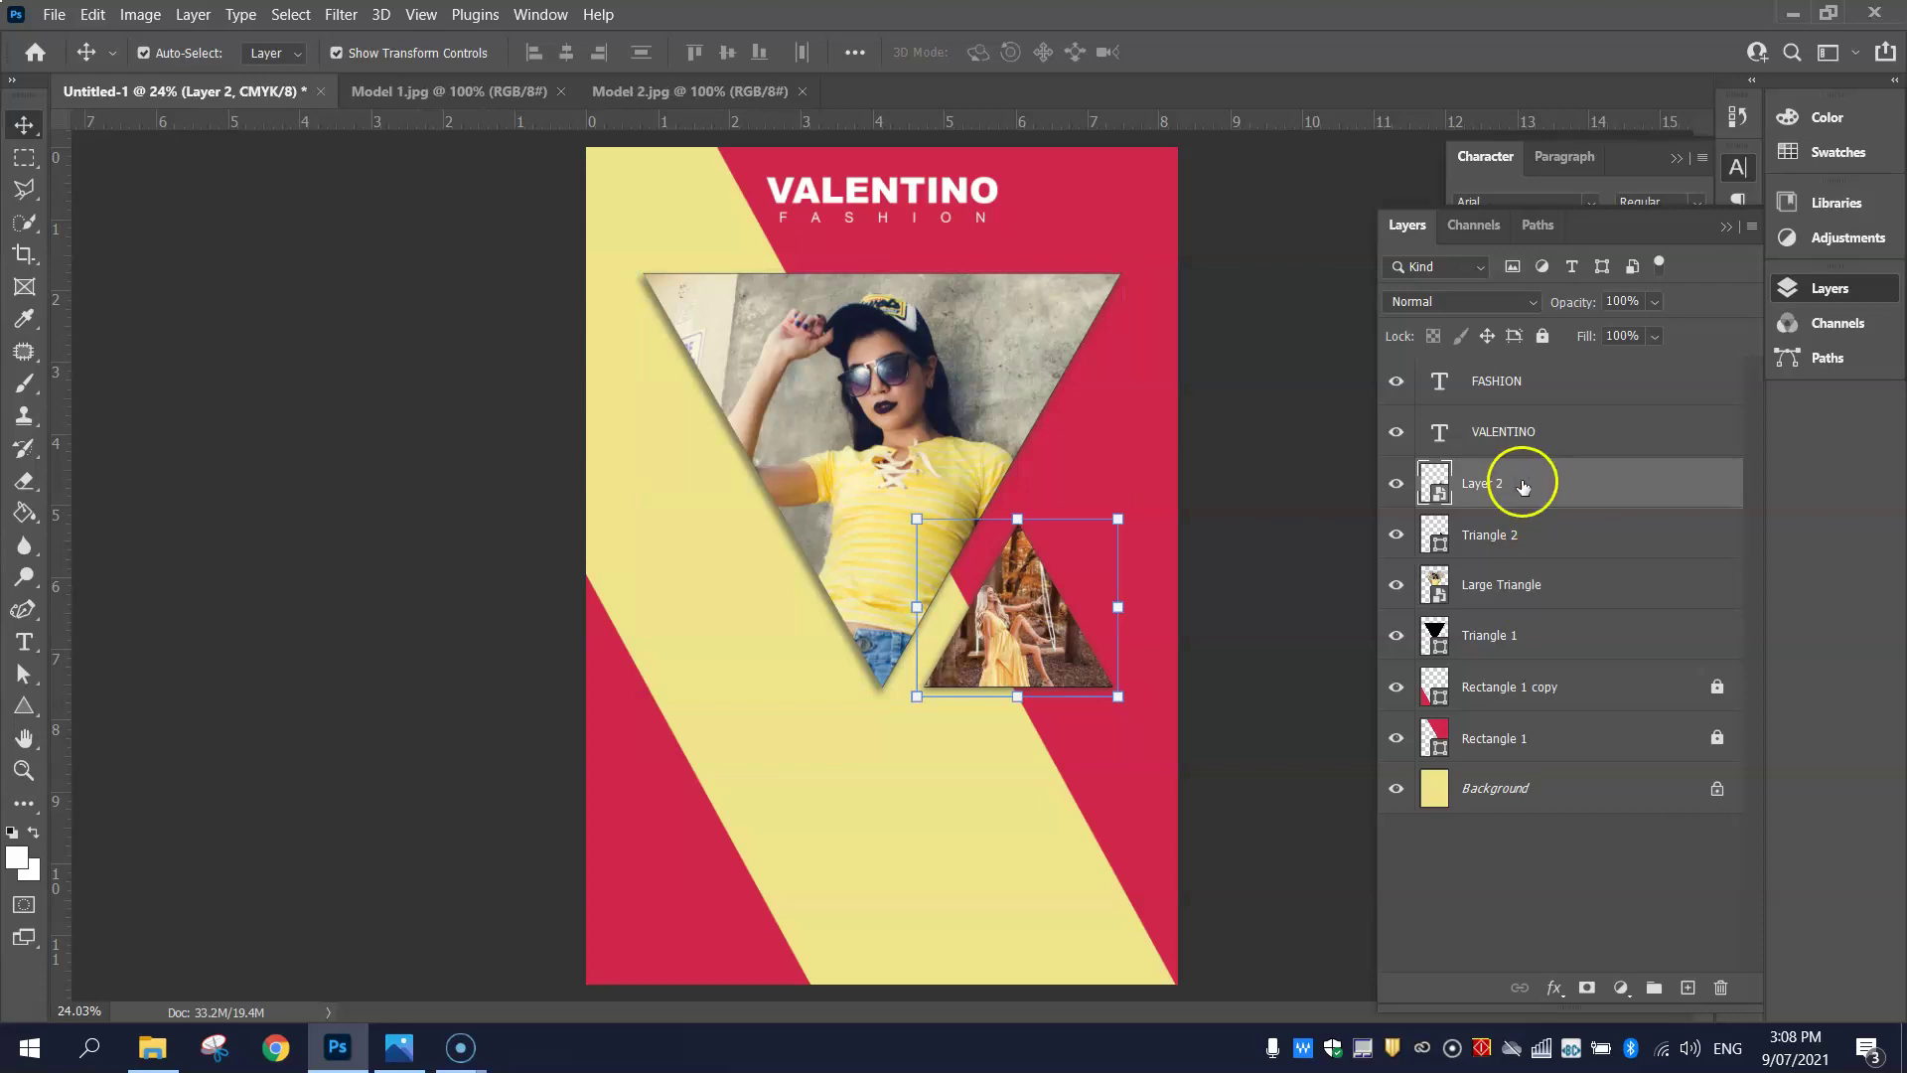
pyautogui.doubleClick(1511, 485)
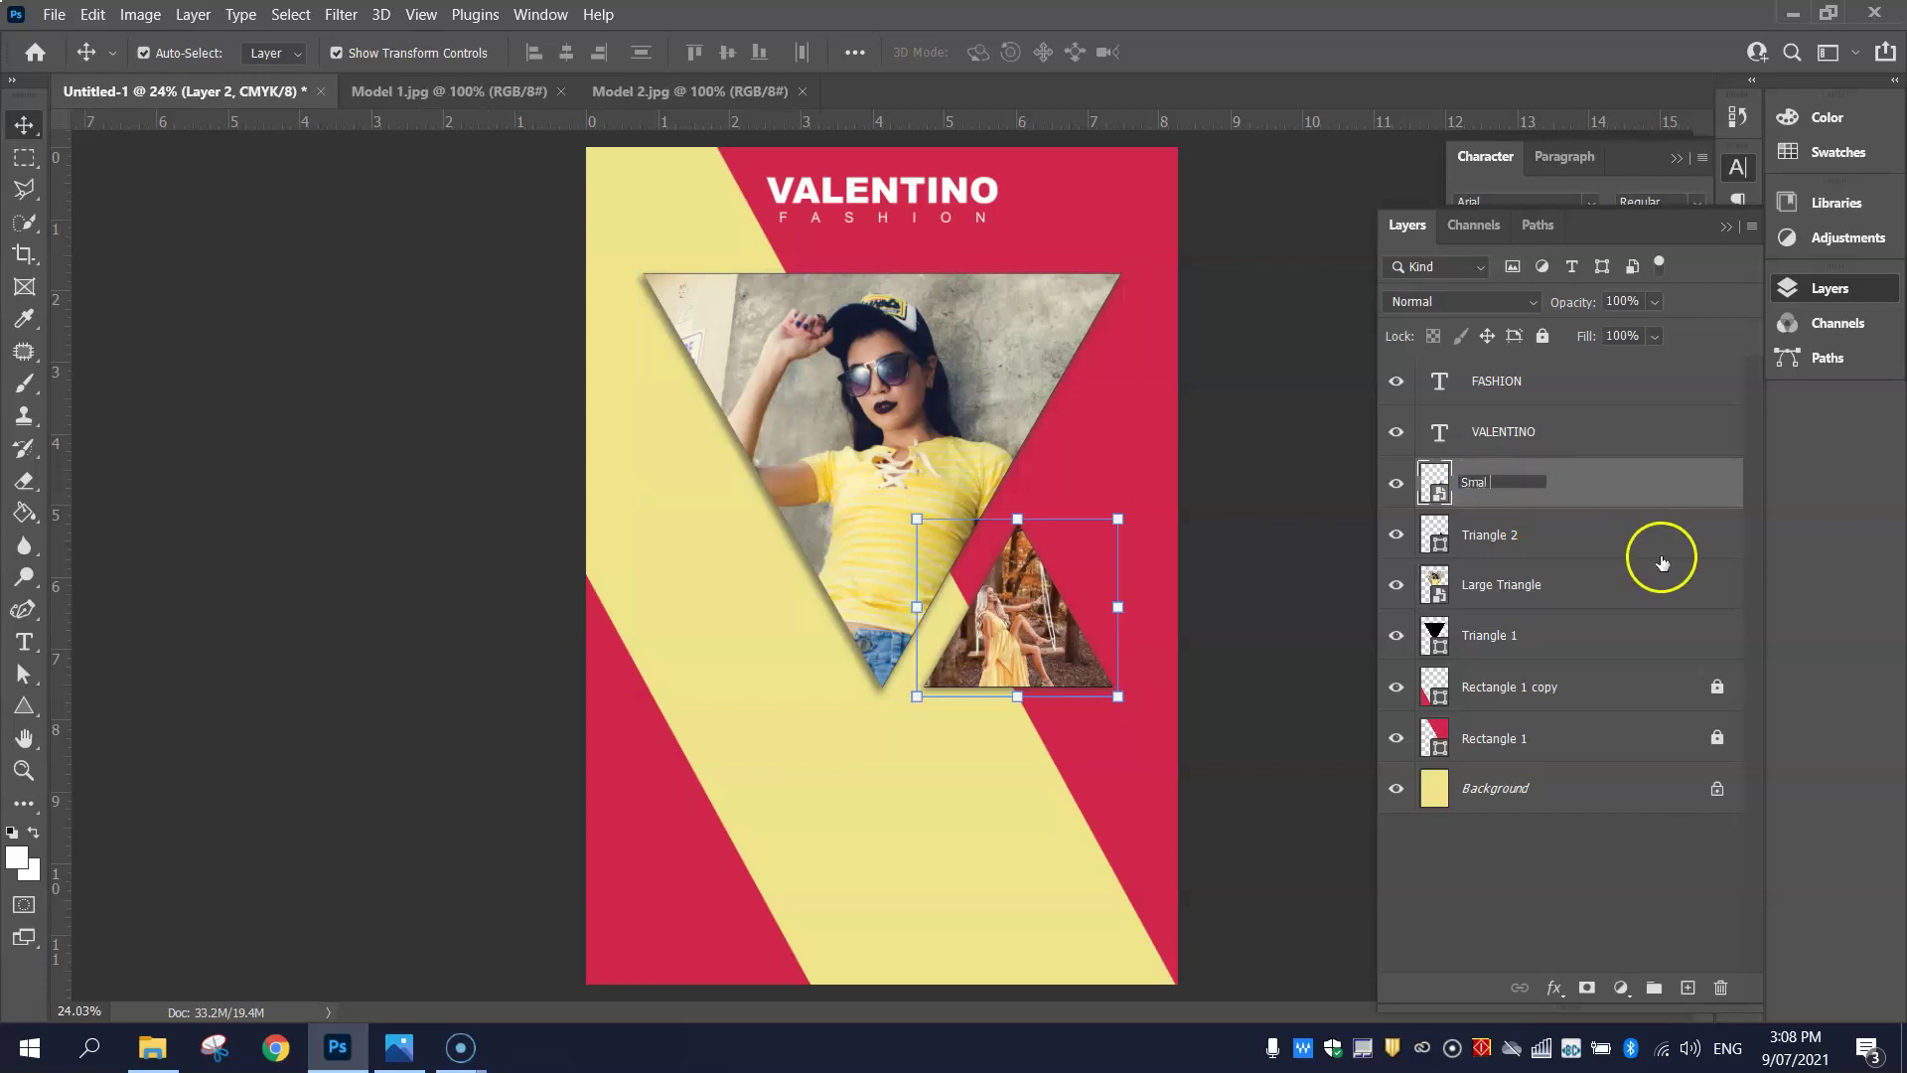
pyautogui.write('Small Triangle')
pyautogui.press('Return')
# - Move the photo triangles slightly upward together with their triangle layers
pyautogui.keyDown('shift'); pyautogui.click(887, 396); pyautogui.keyUp('shift')
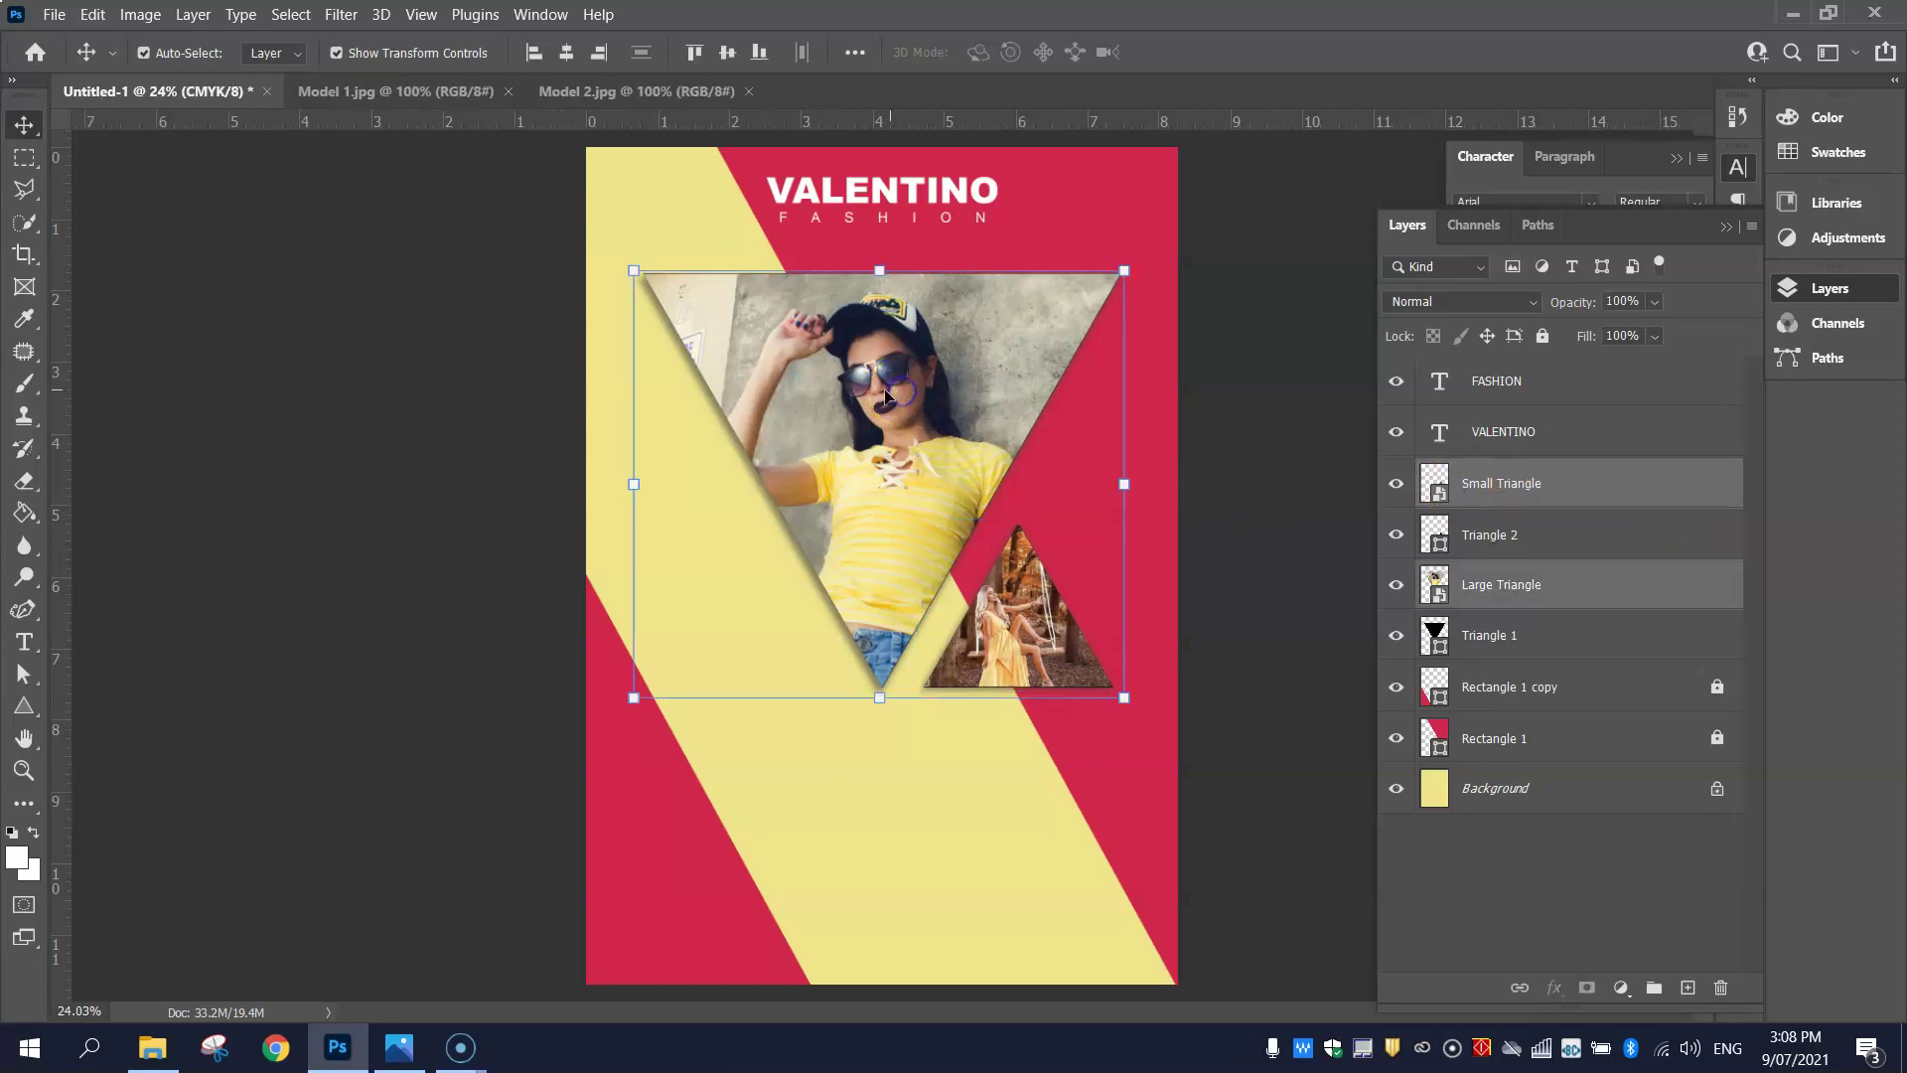
pyautogui.moveTo(887, 396); pyautogui.dragTo(884, 364)
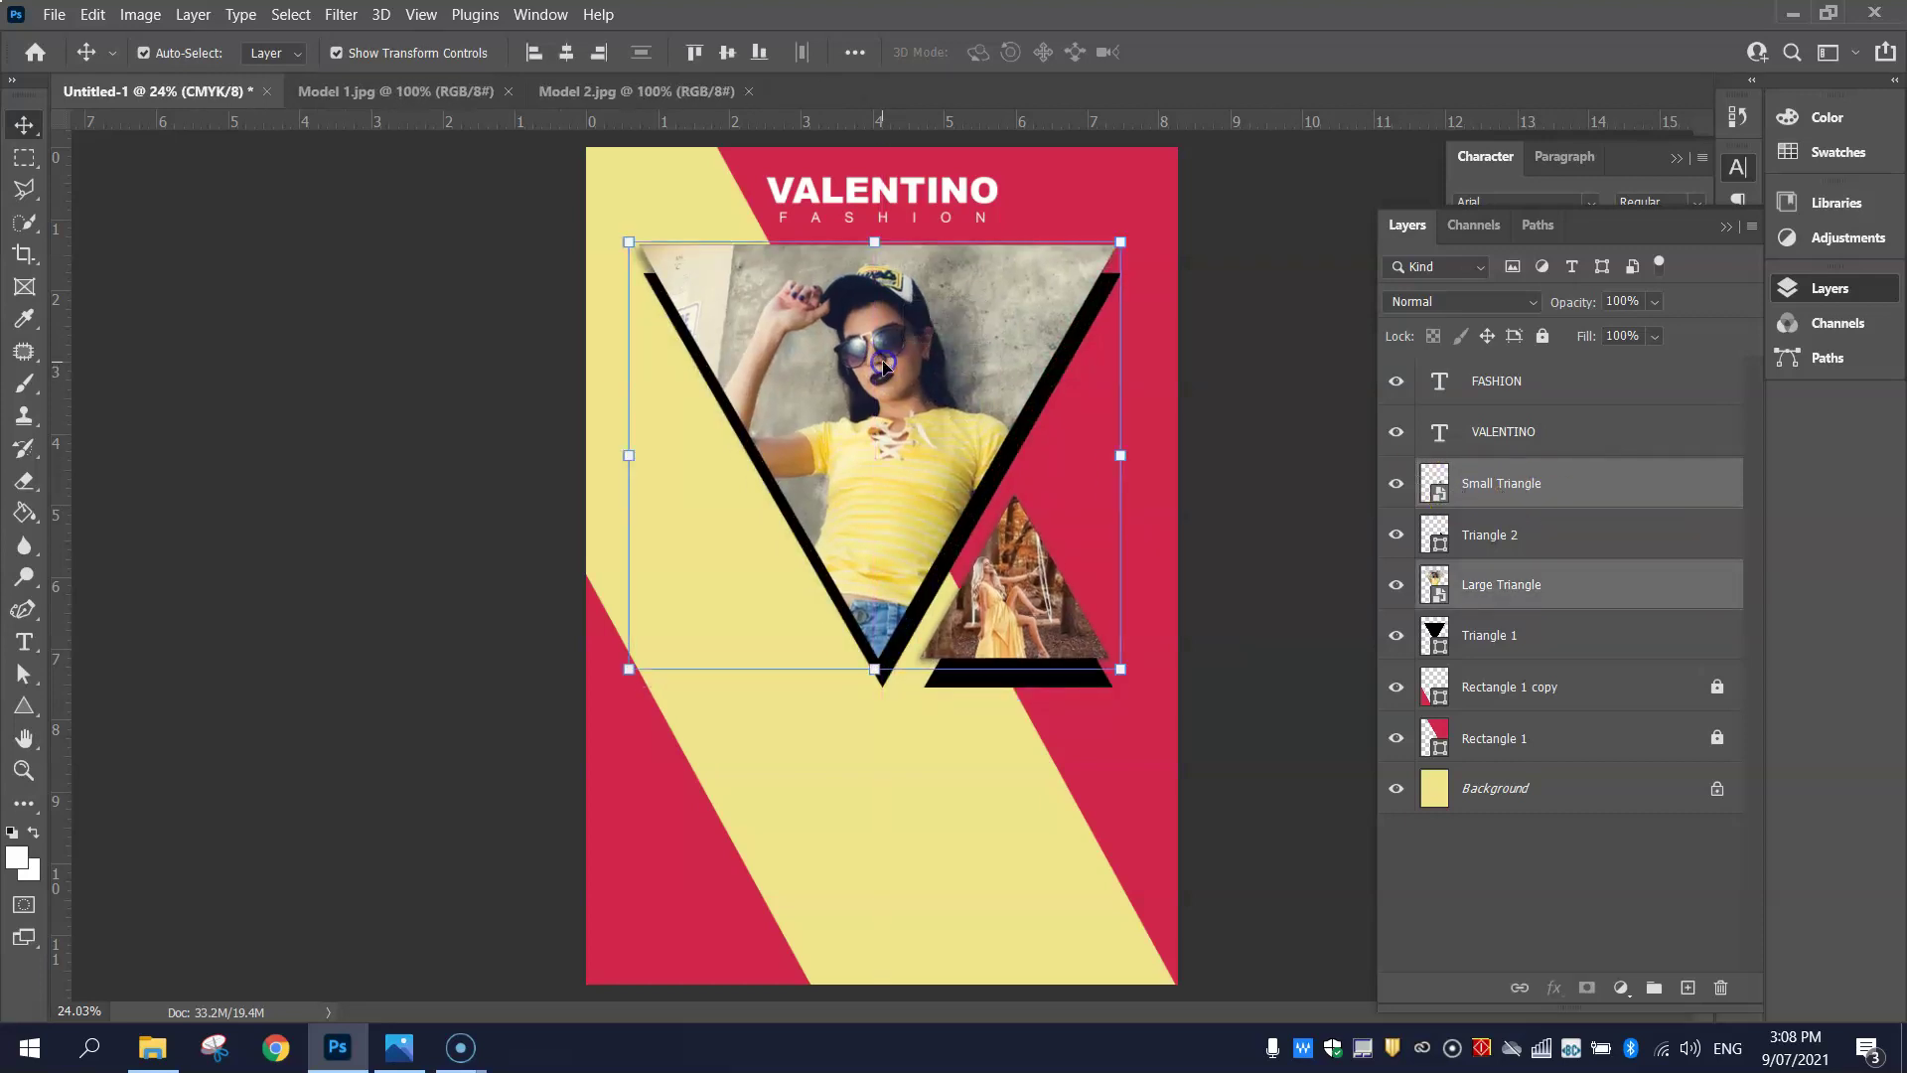
pyautogui.hotkey('ctrl', 'z')
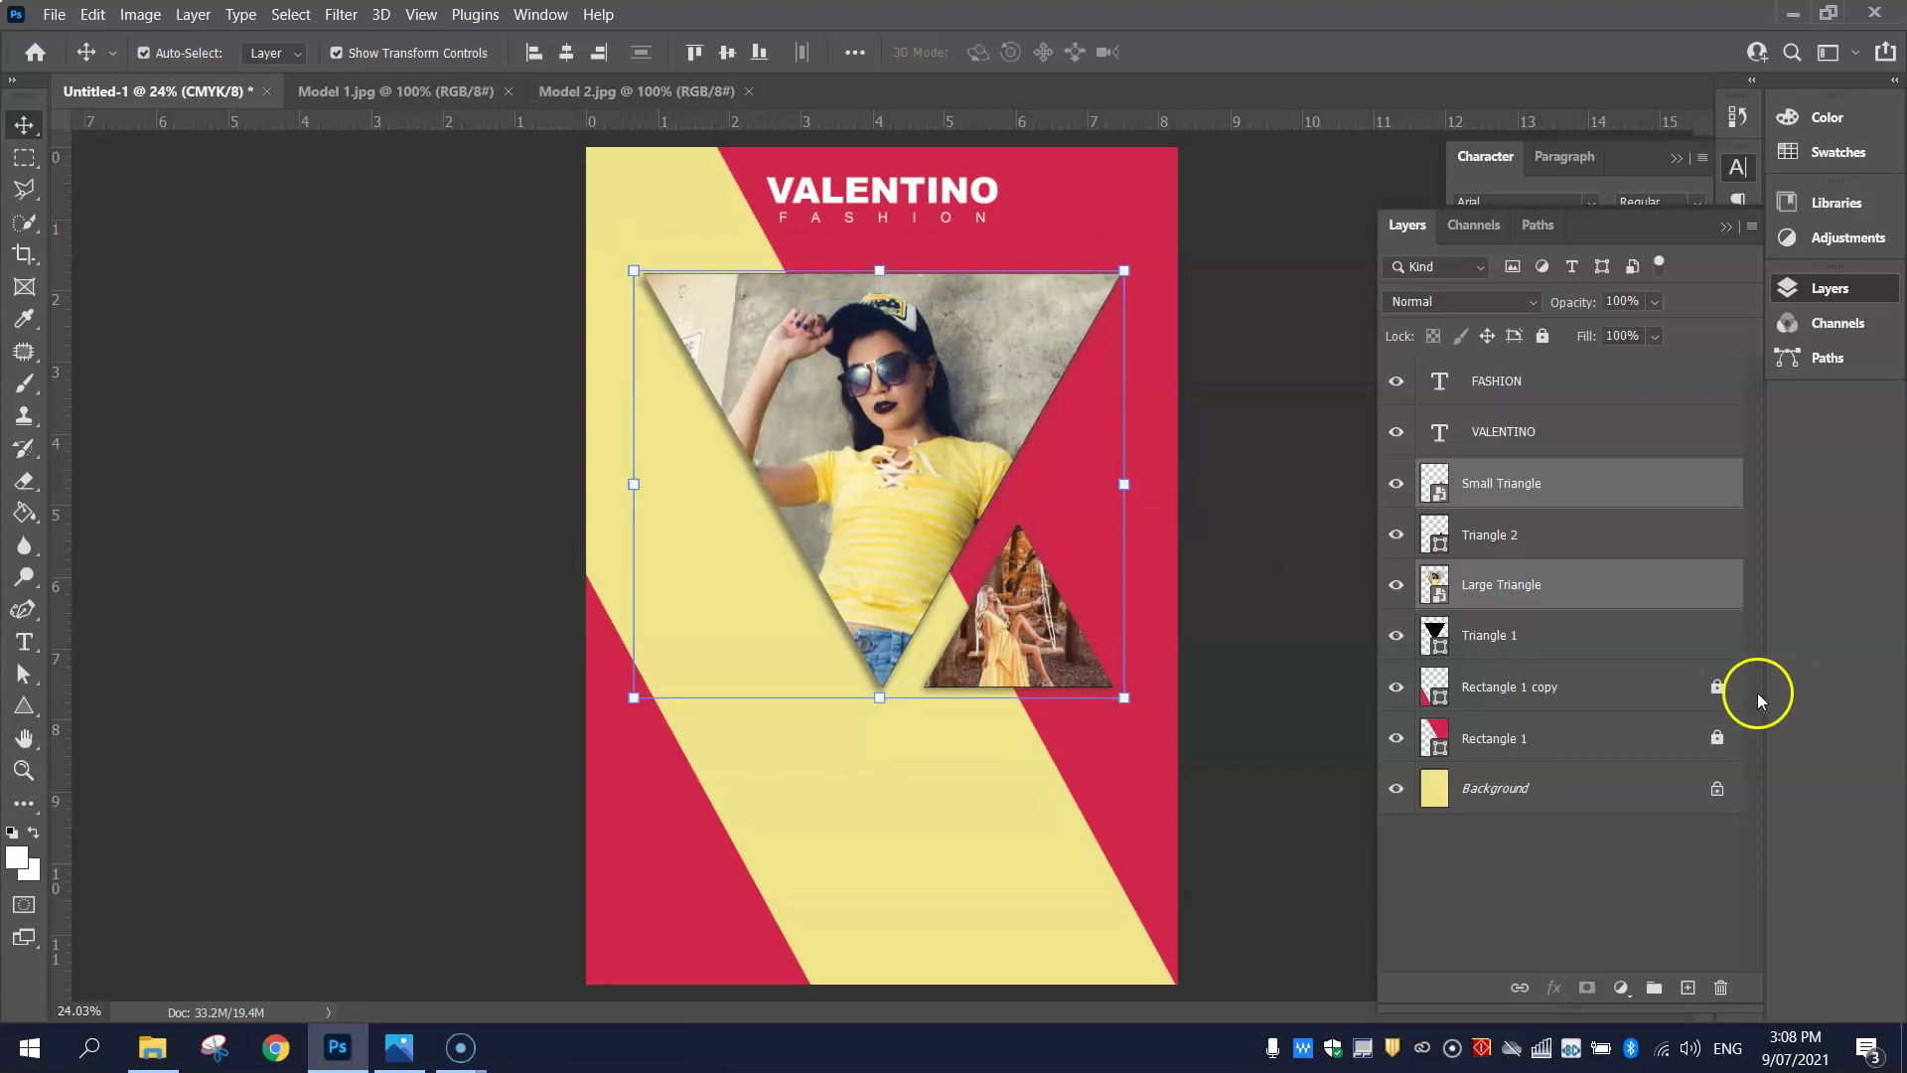
pyautogui.click(1566, 536)
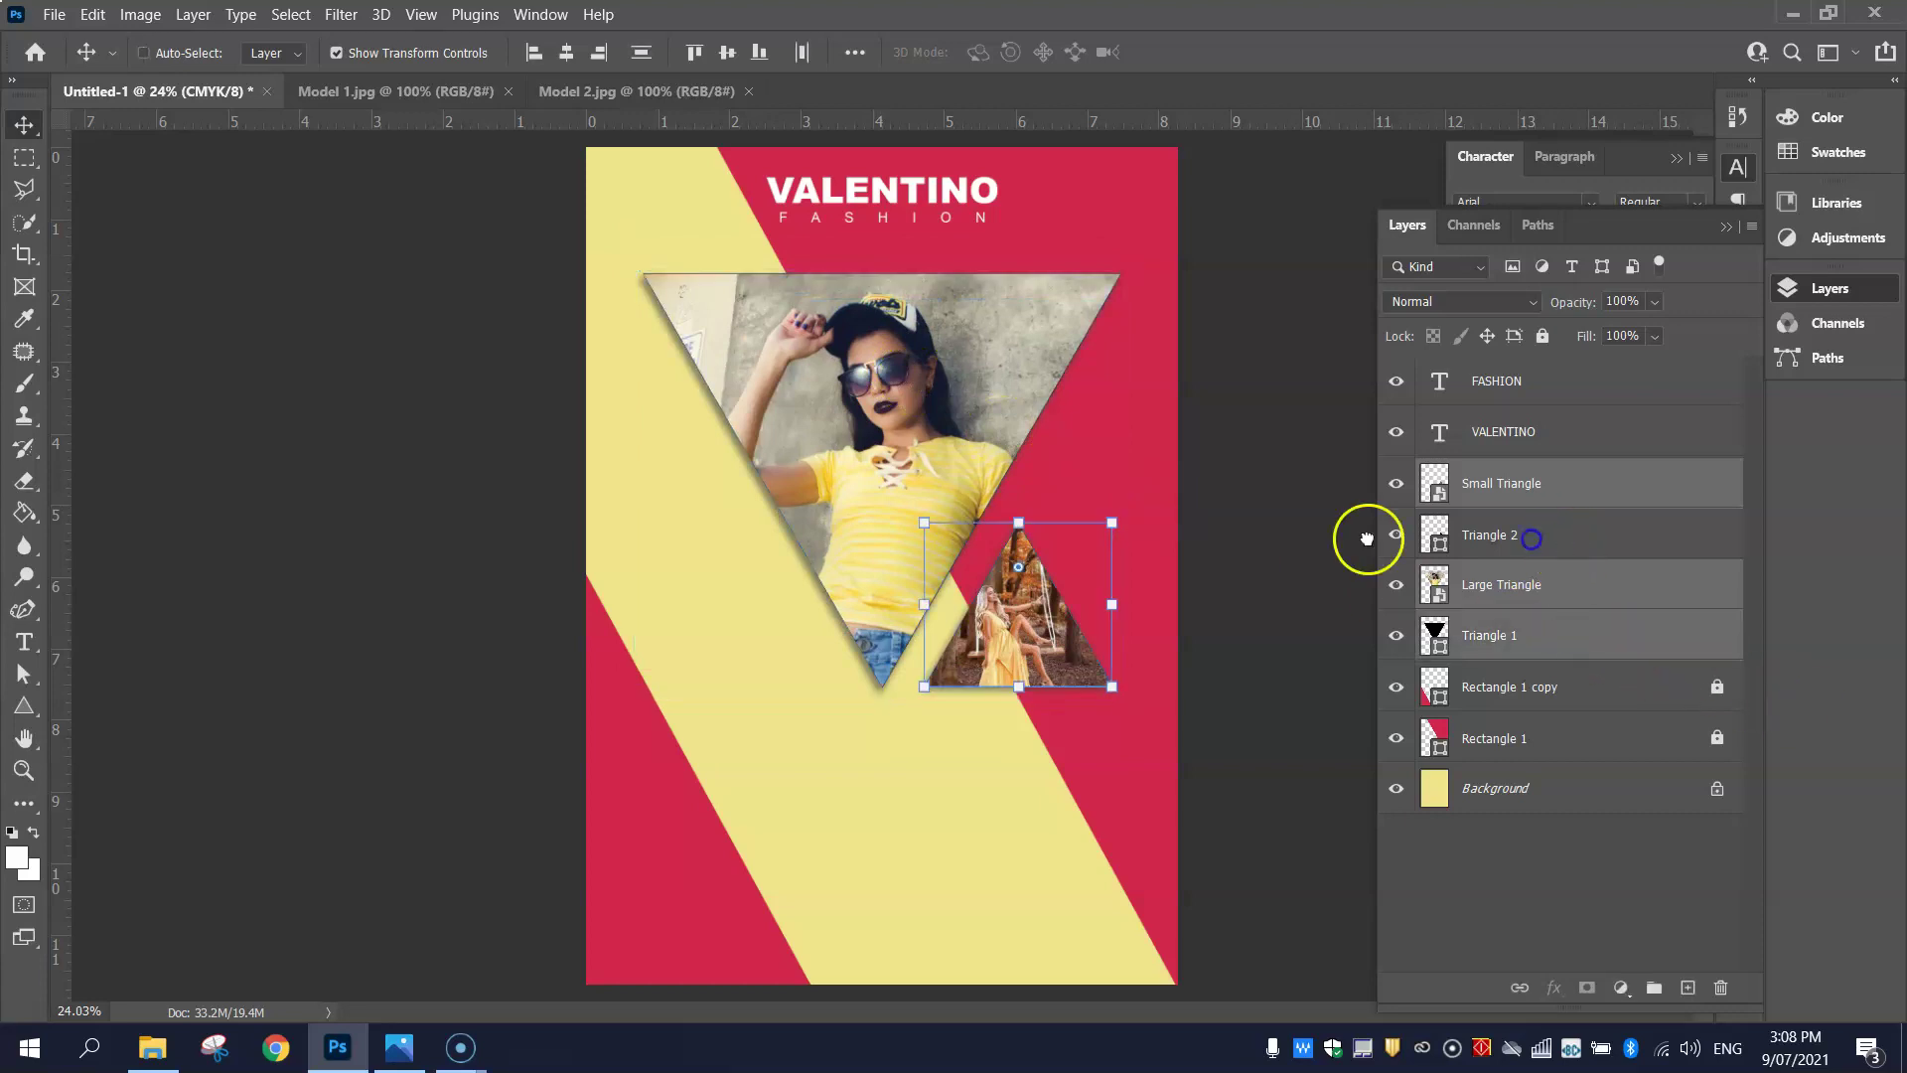
pyautogui.click(1518, 487)
pyautogui.keyDown('ctrl'); pyautogui.click(1581, 637); pyautogui.keyUp('ctrl')
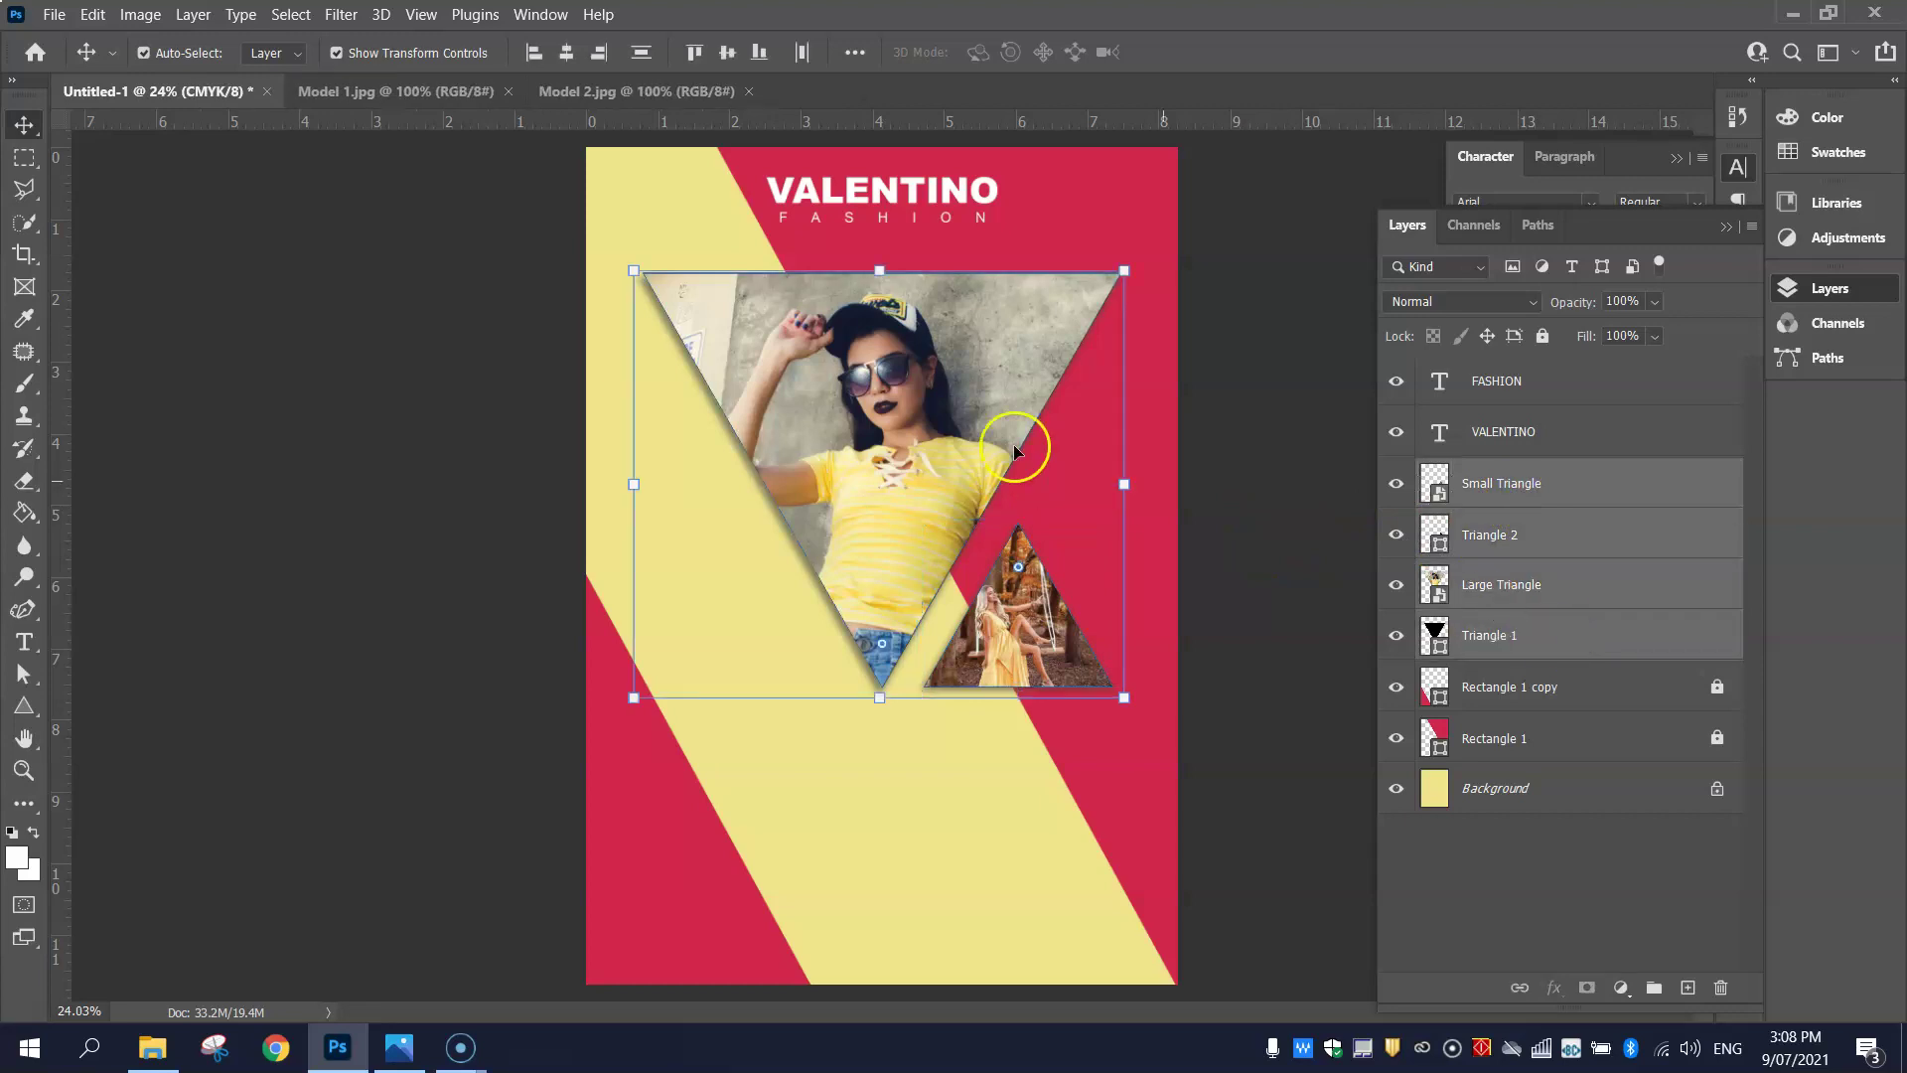
pyautogui.moveTo(1013, 447); pyautogui.dragTo(952, 402)
pyautogui.click(1242, 286)
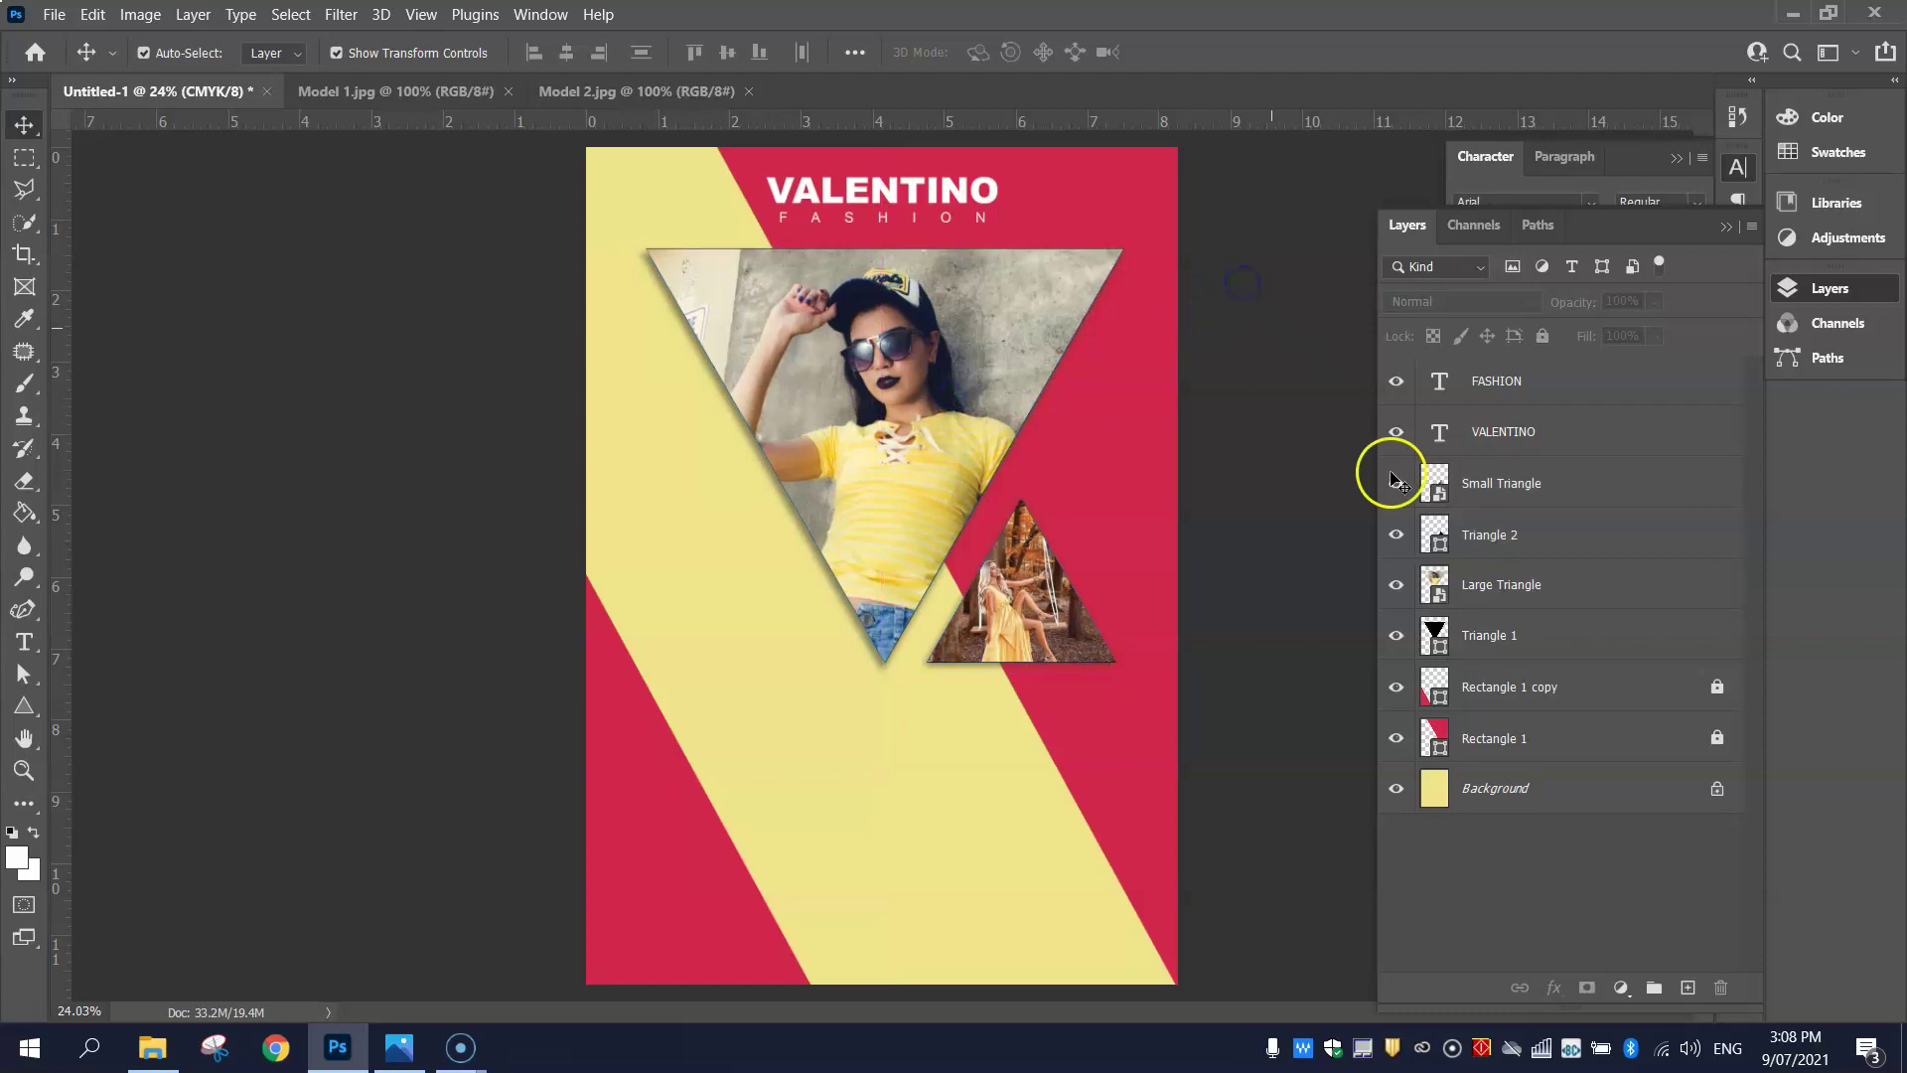
# - Delete the leftover Triangle 2 and Triangle 1 layers
pyautogui.click(1509, 538)
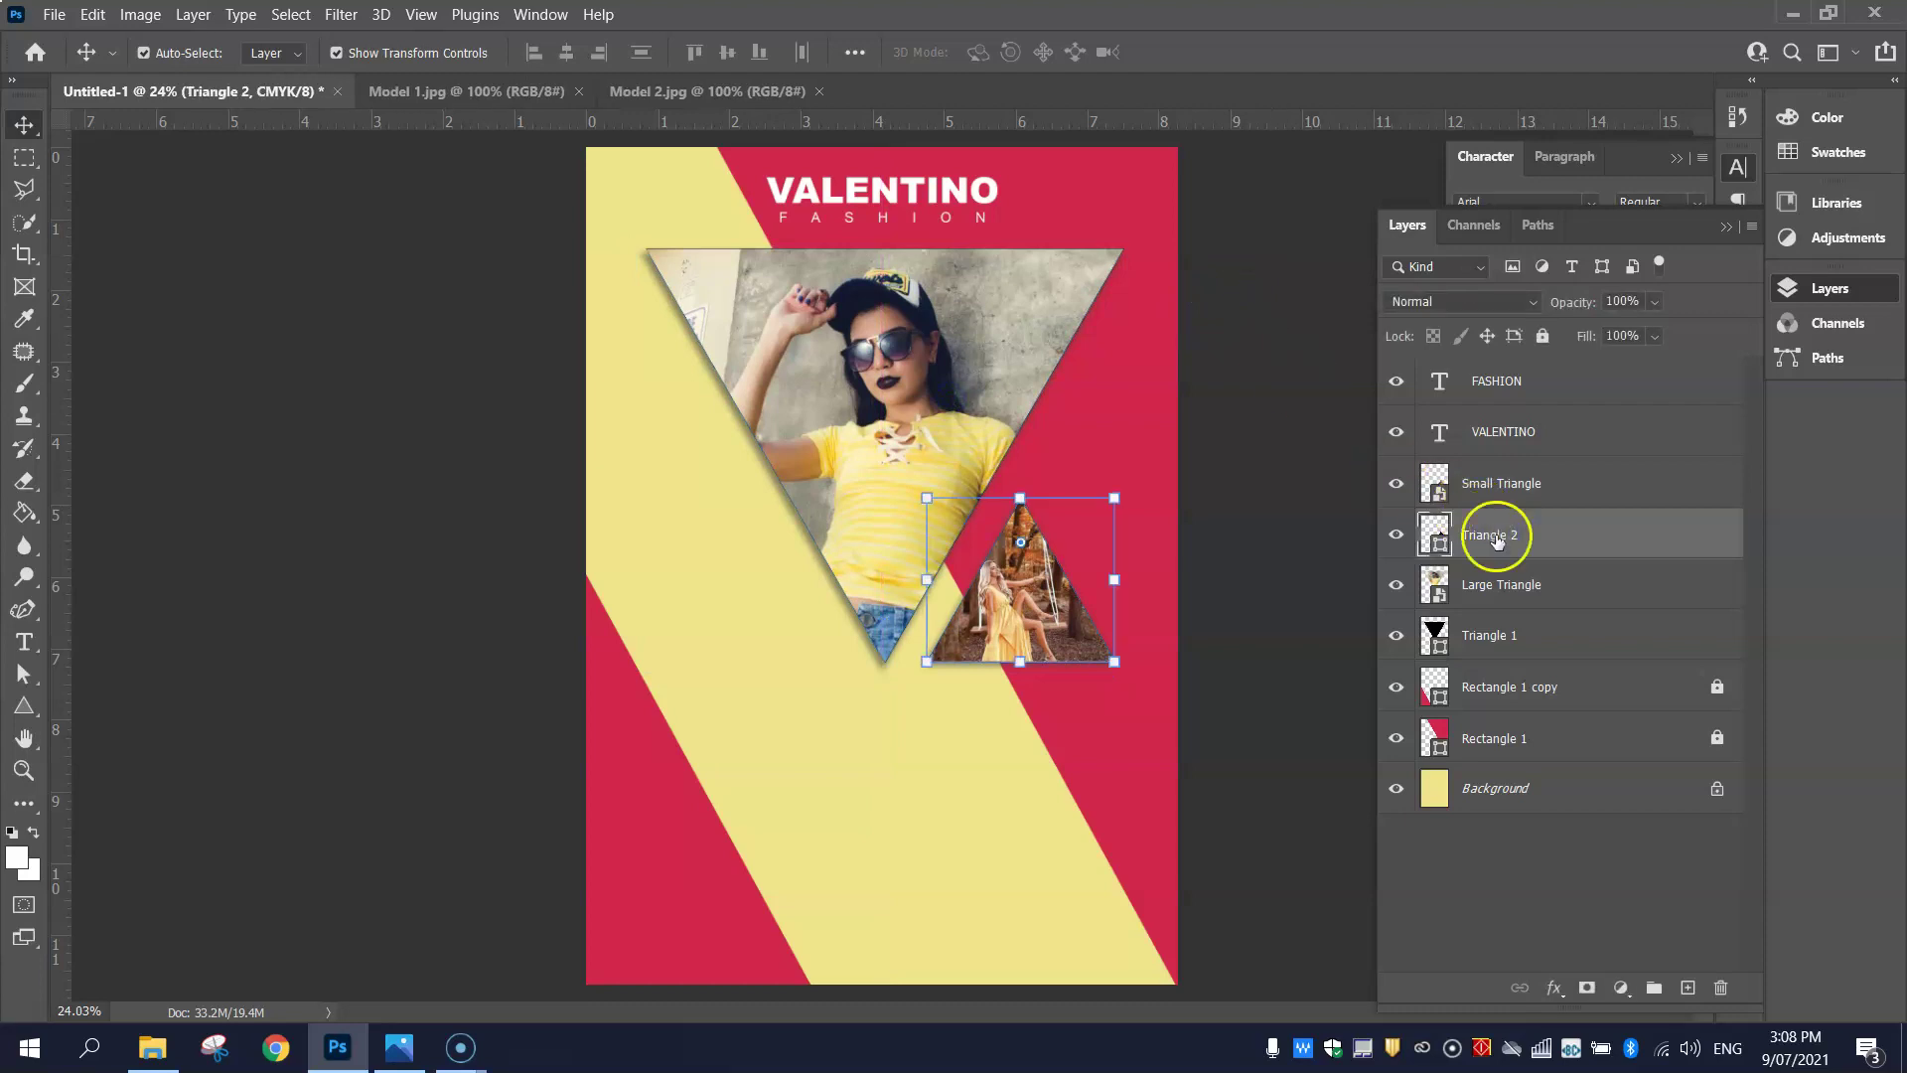
pyautogui.click(1722, 995)
pyautogui.click(1608, 572)
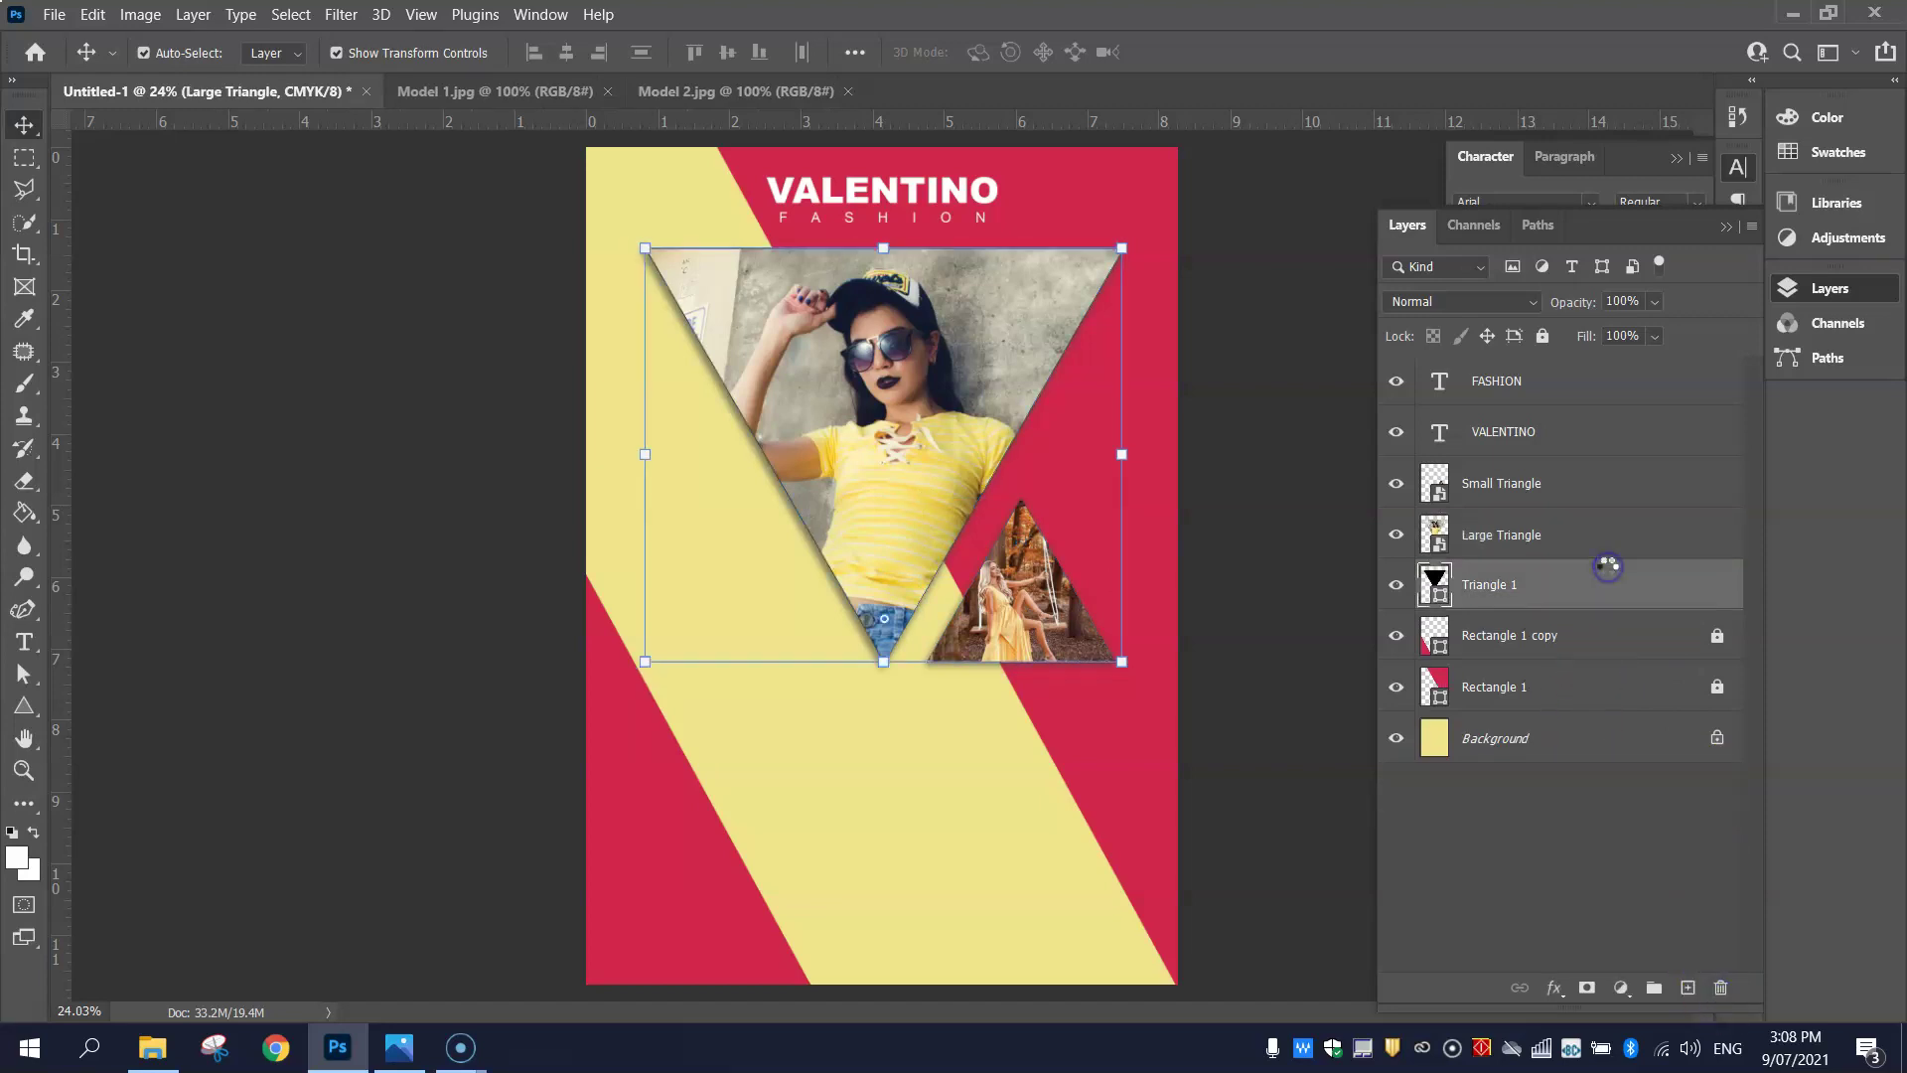
pyautogui.click(1724, 992)
pyautogui.click(1282, 432)
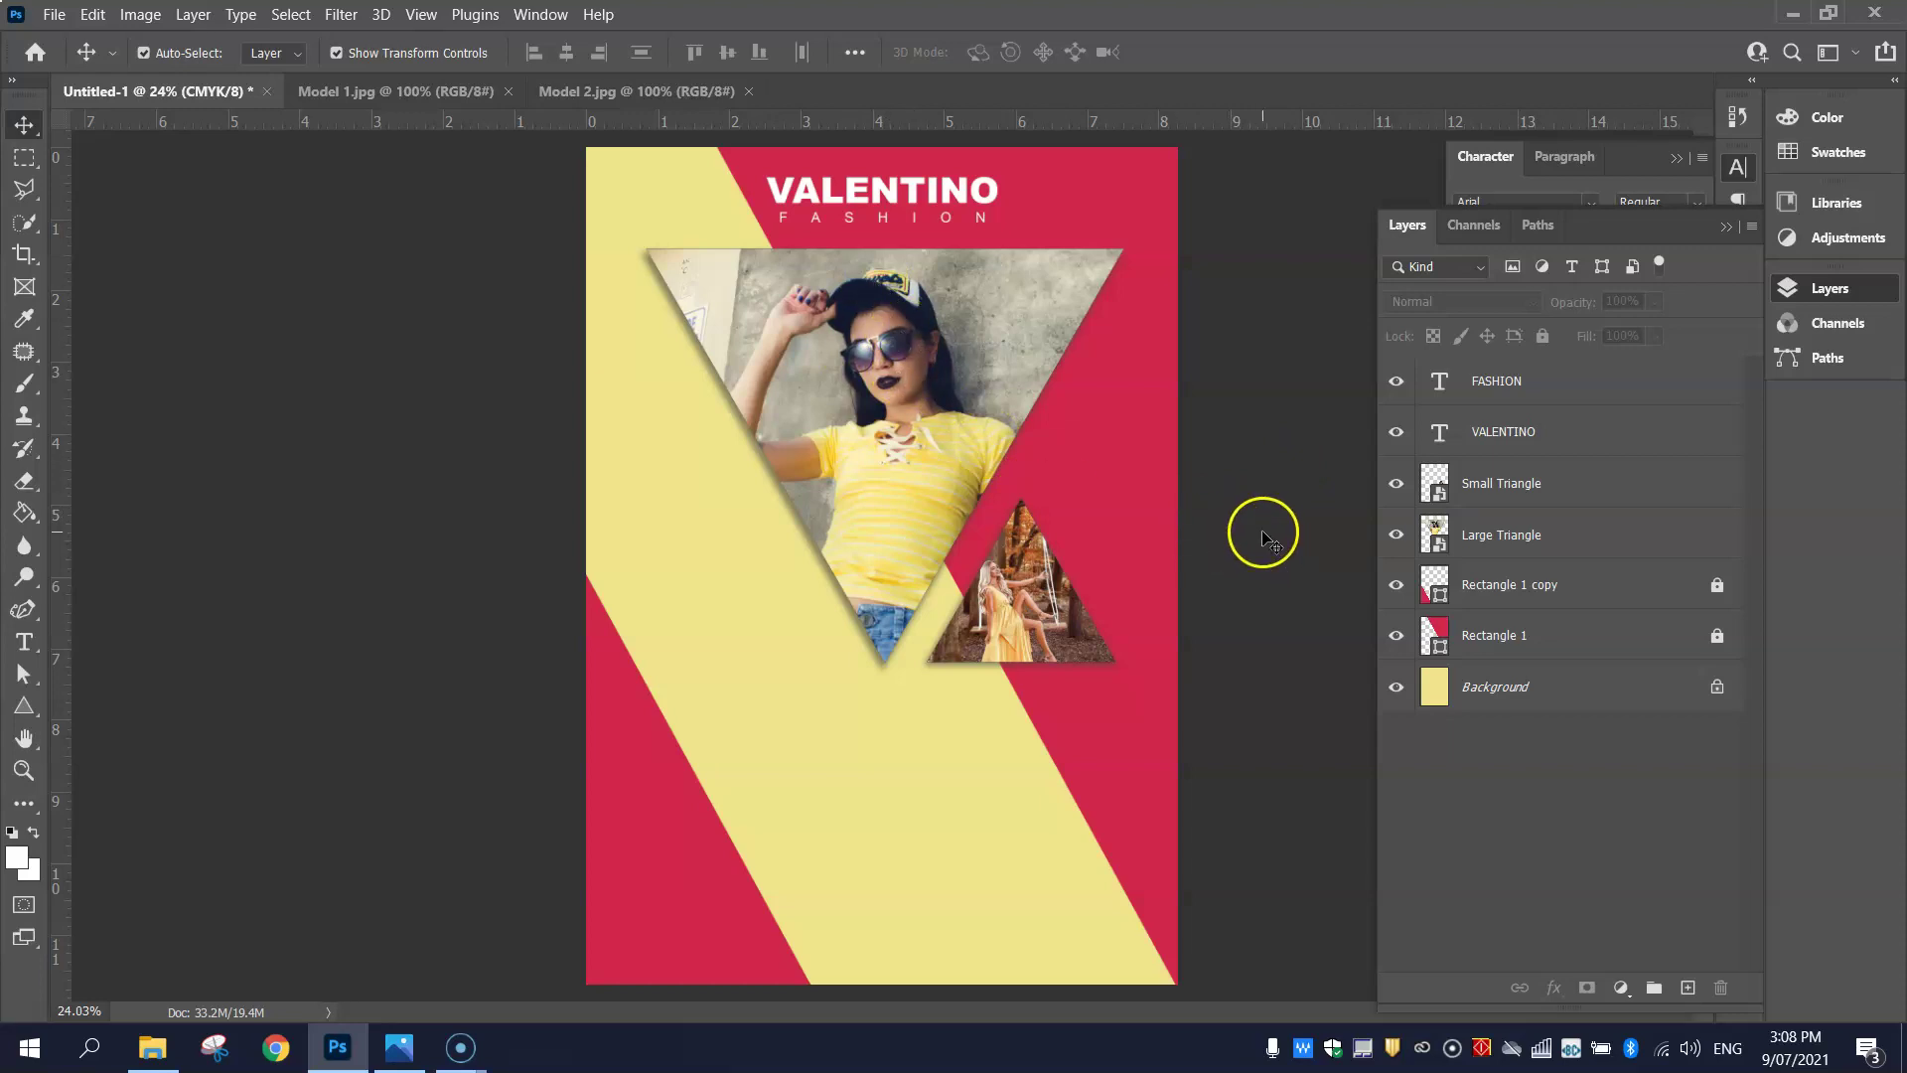
# - Nudge the FASHION text slightly down, checking it against the reference flyer
pyautogui.hotkey('alt', 'Tab')
pyautogui.hotkey('alt', 'Tab')
pyautogui.click(959, 226)
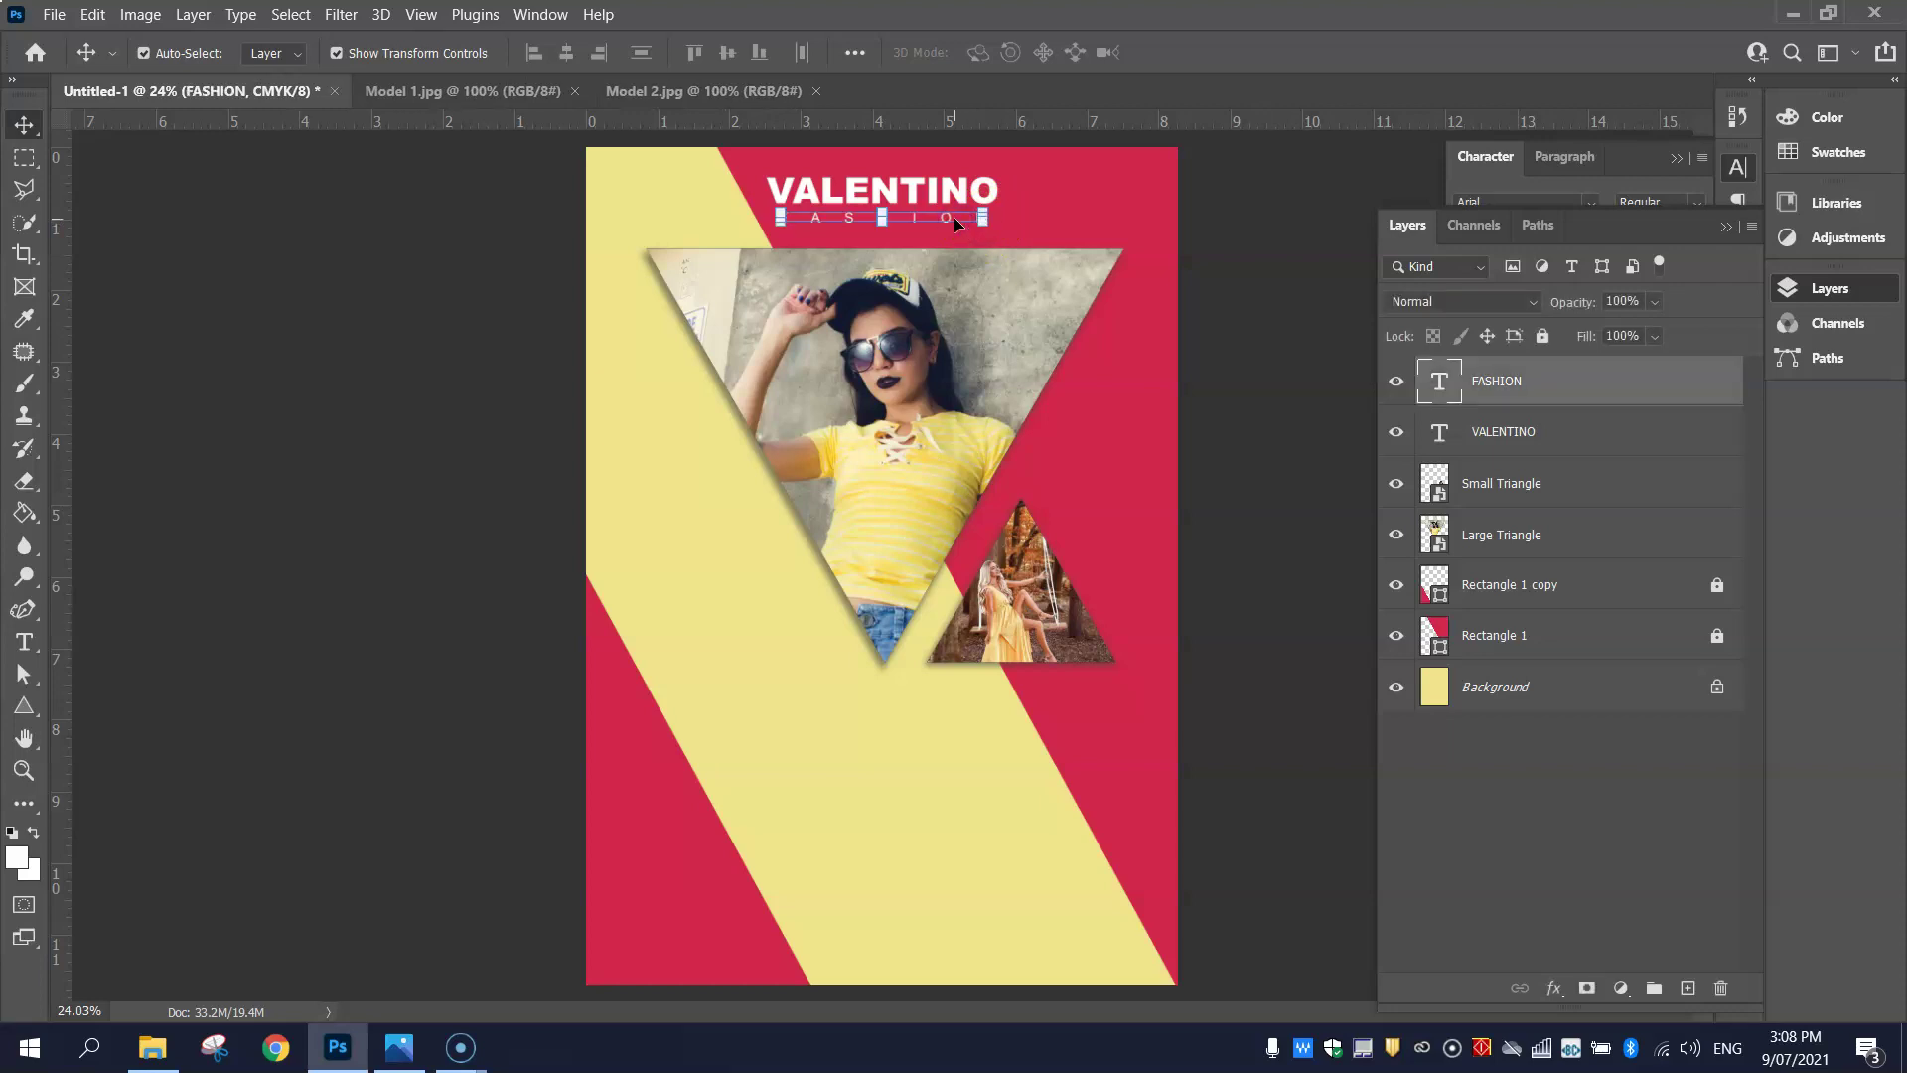
pyautogui.hotkey('shift', 'Down')
pyautogui.click(1252, 182)
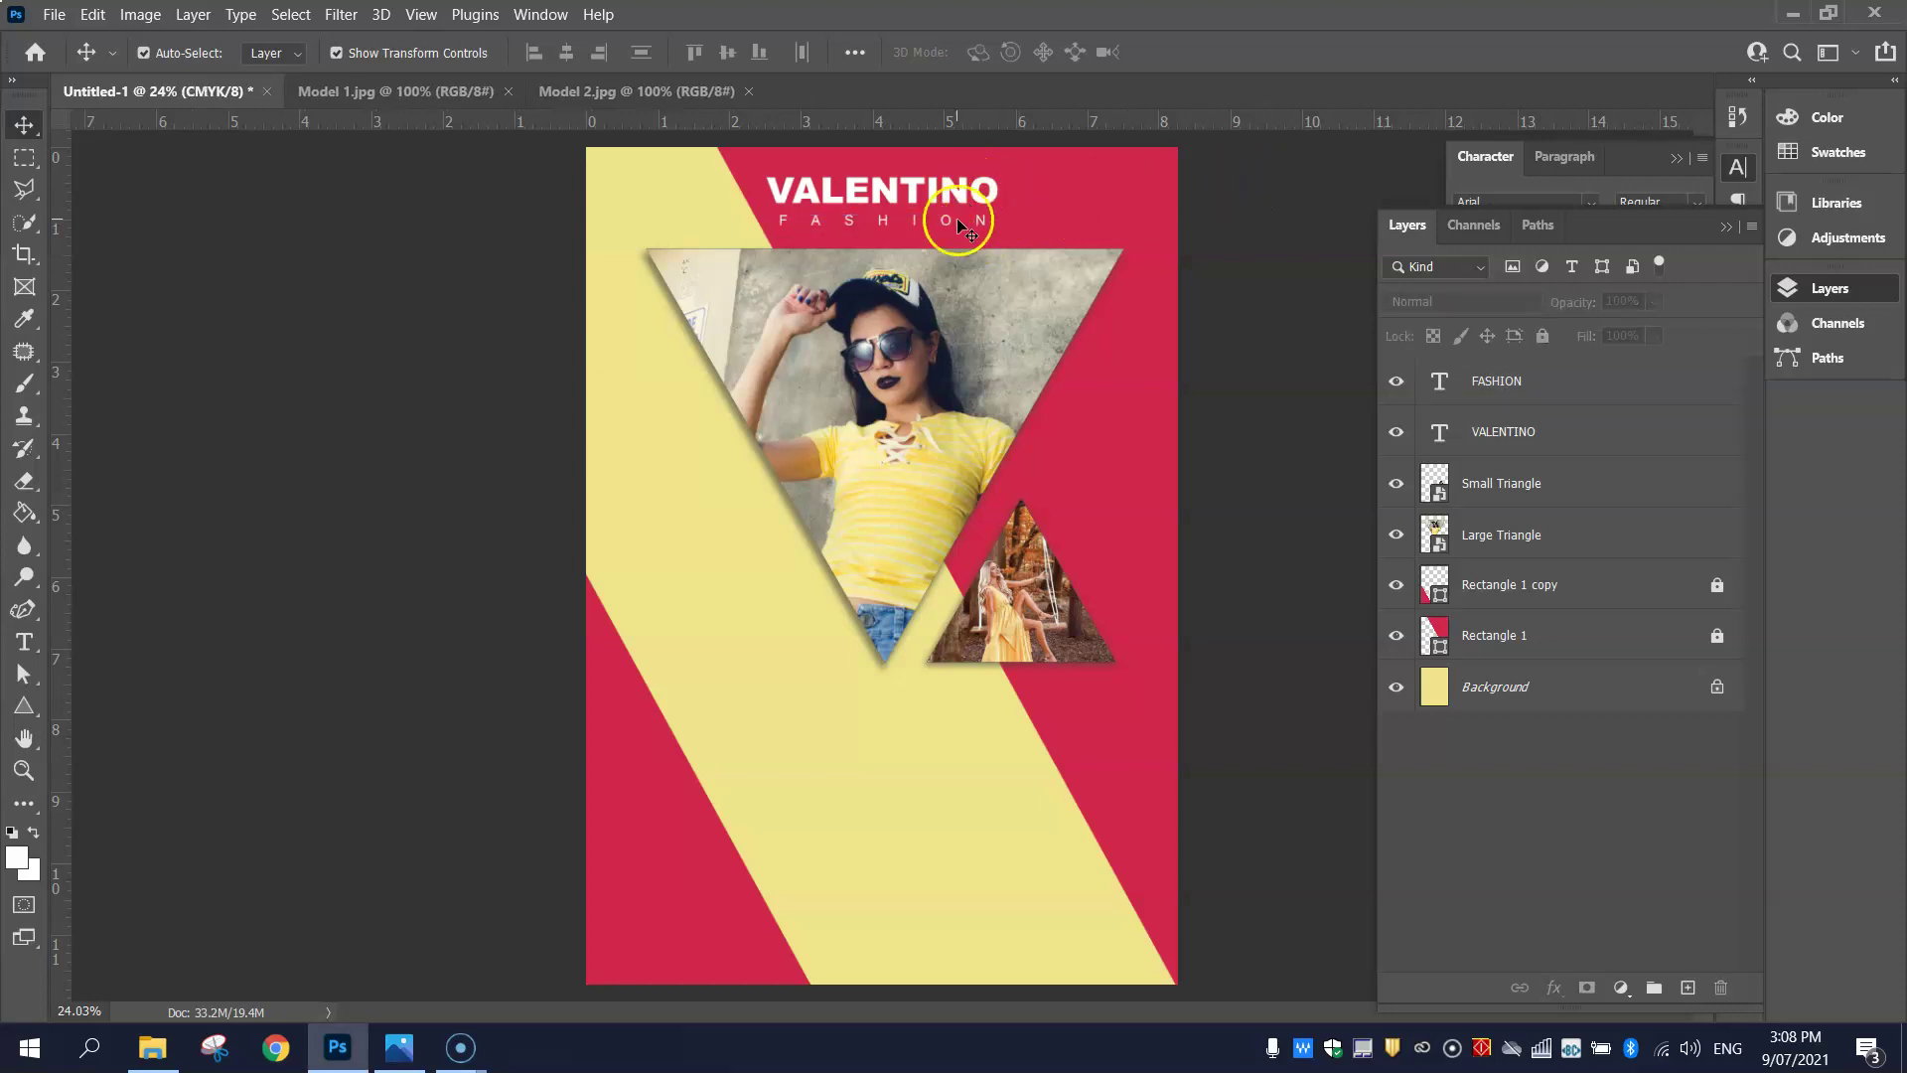
pyautogui.hotkey('alt', 'Tab')
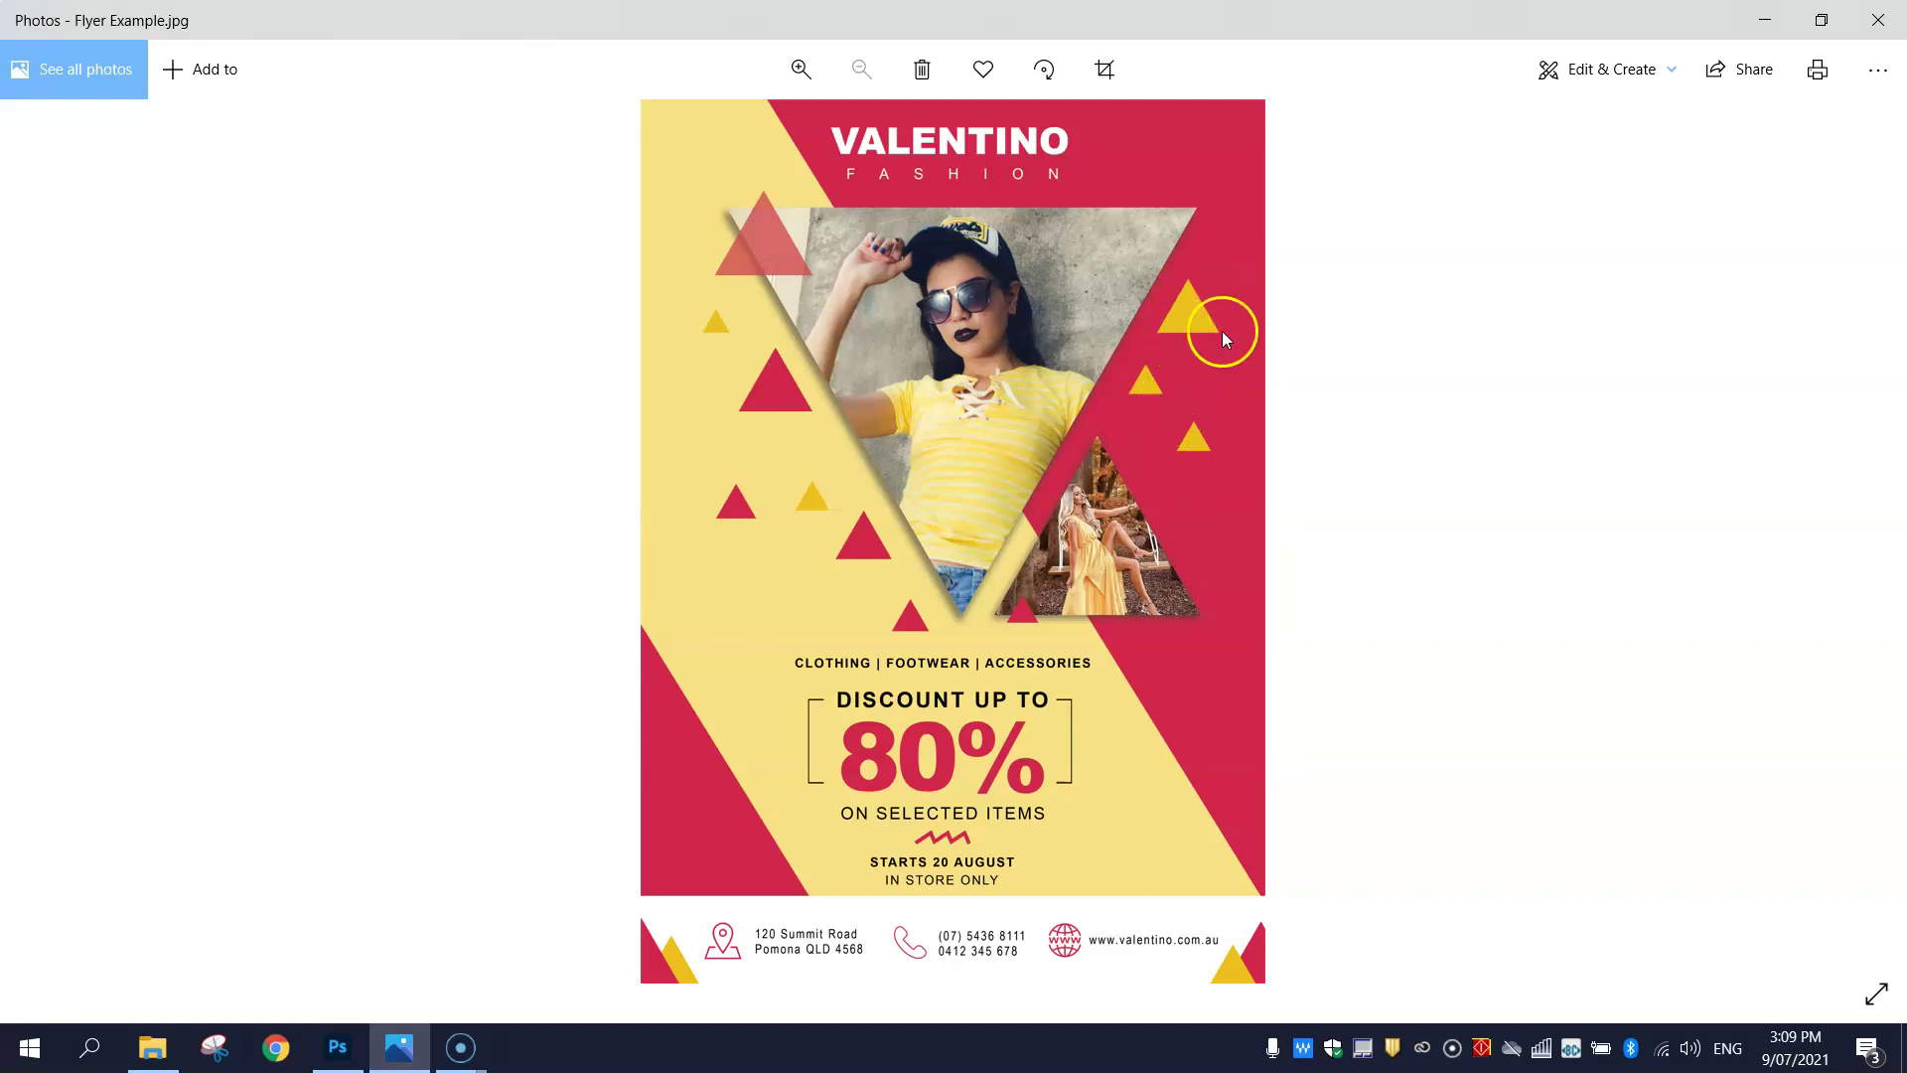
pyautogui.hotkey('alt', 'Tab')
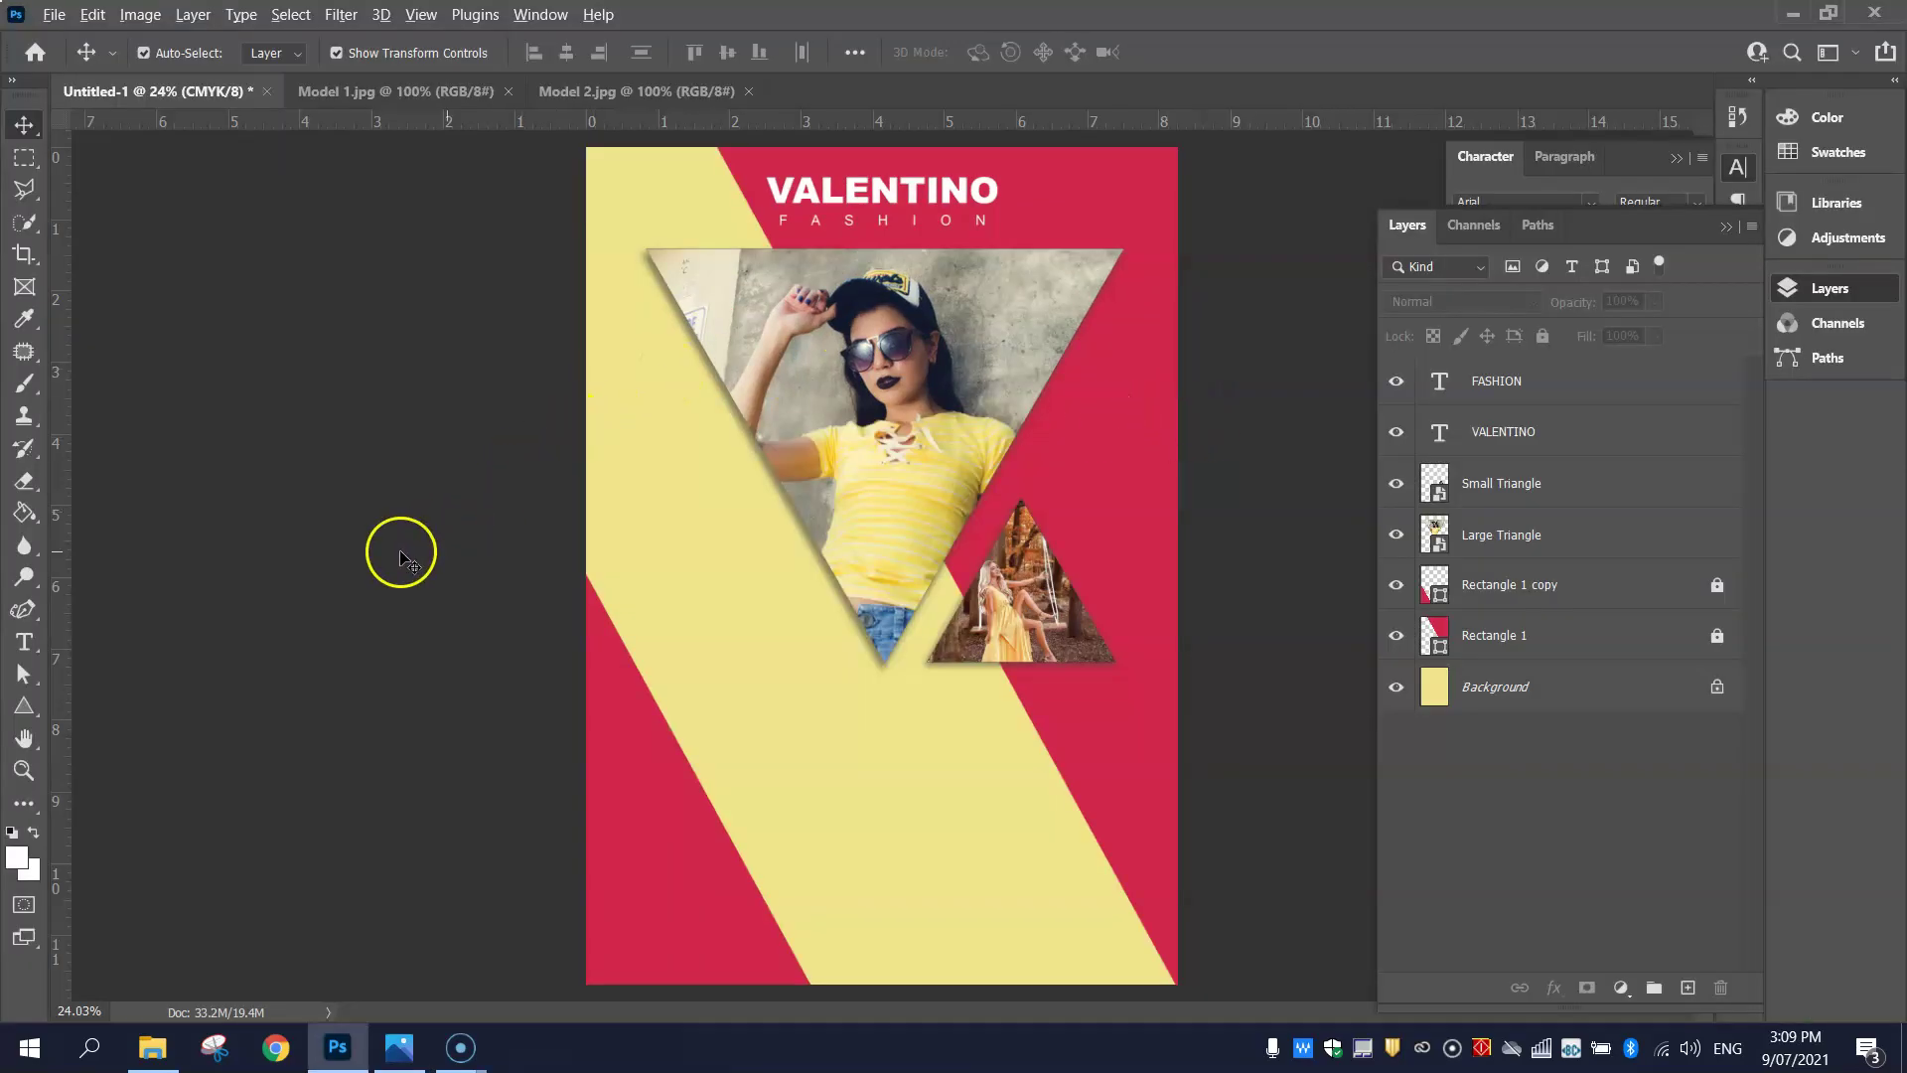
# - Draw a small triangle on the left yellow area and fill it crimson
pyautogui.click(24, 705)
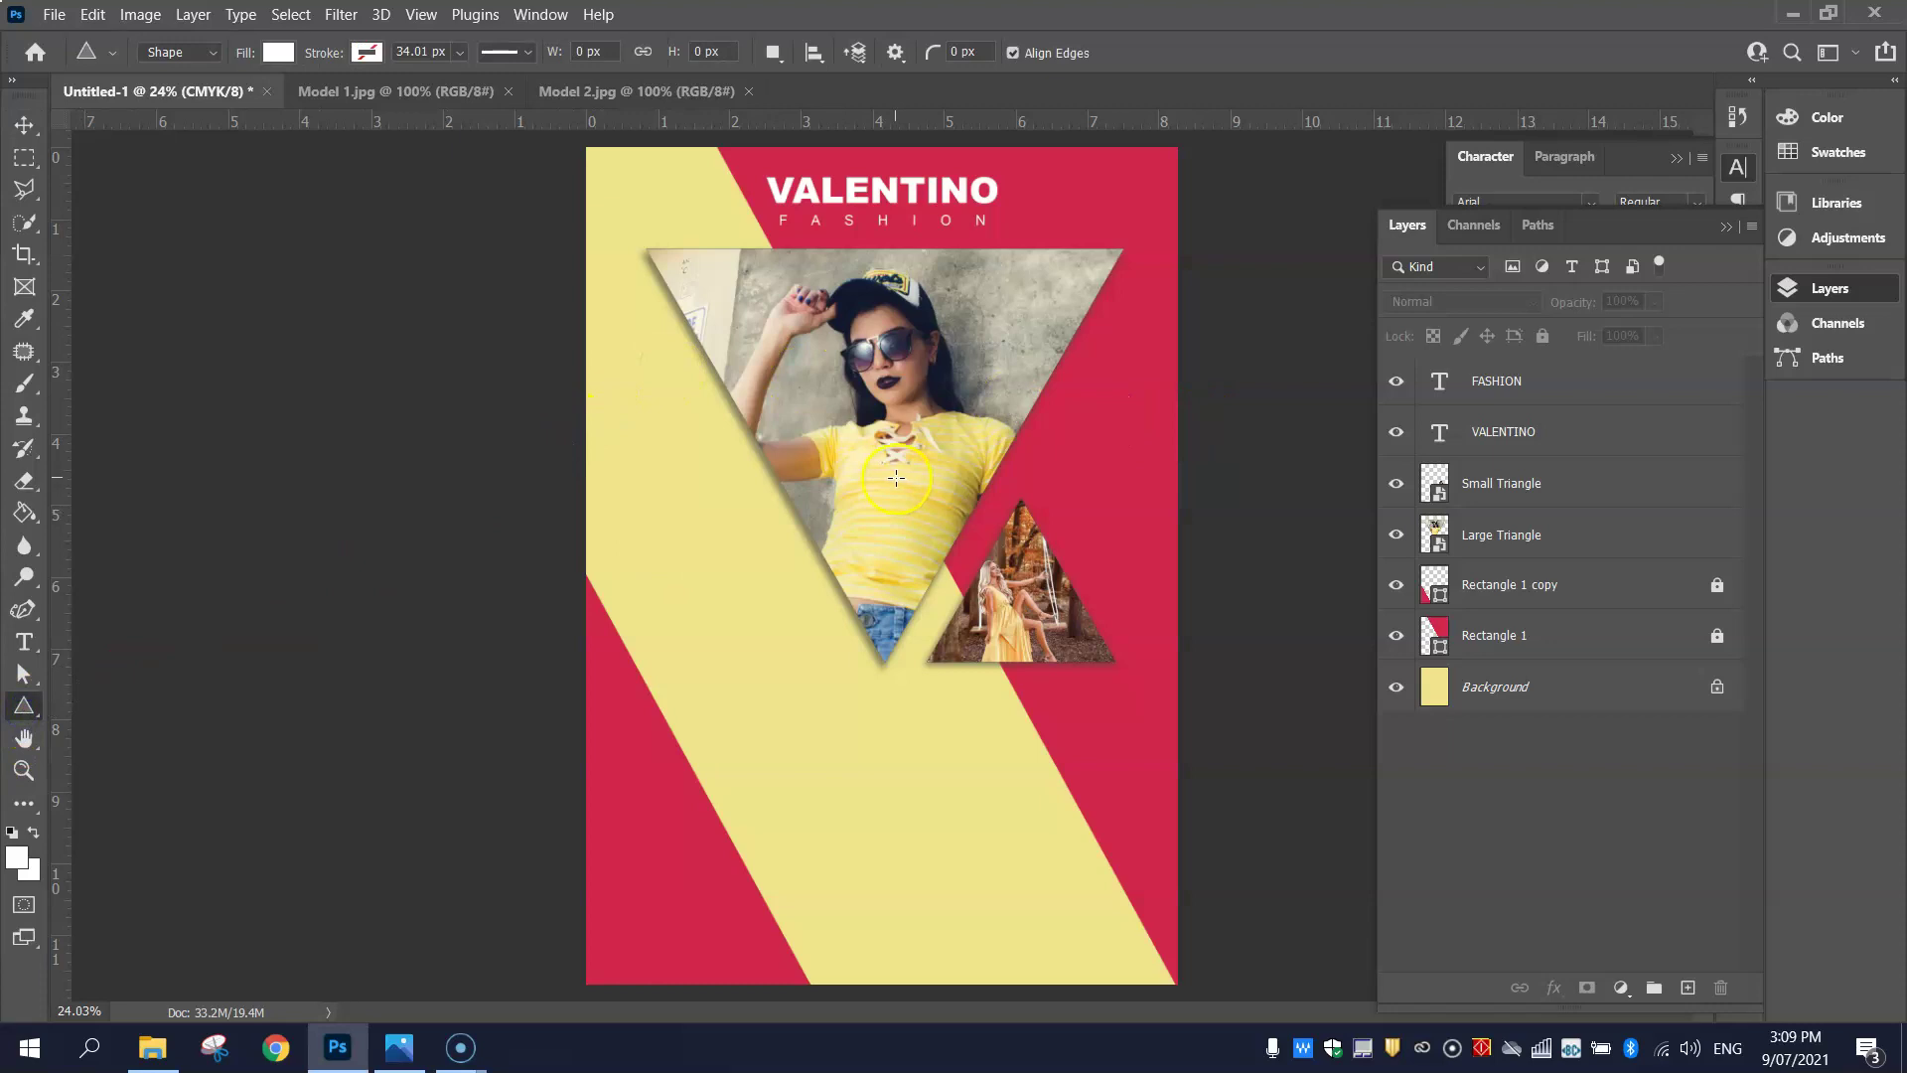
pyautogui.moveTo(648, 429); pyautogui.dragTo(756, 534)
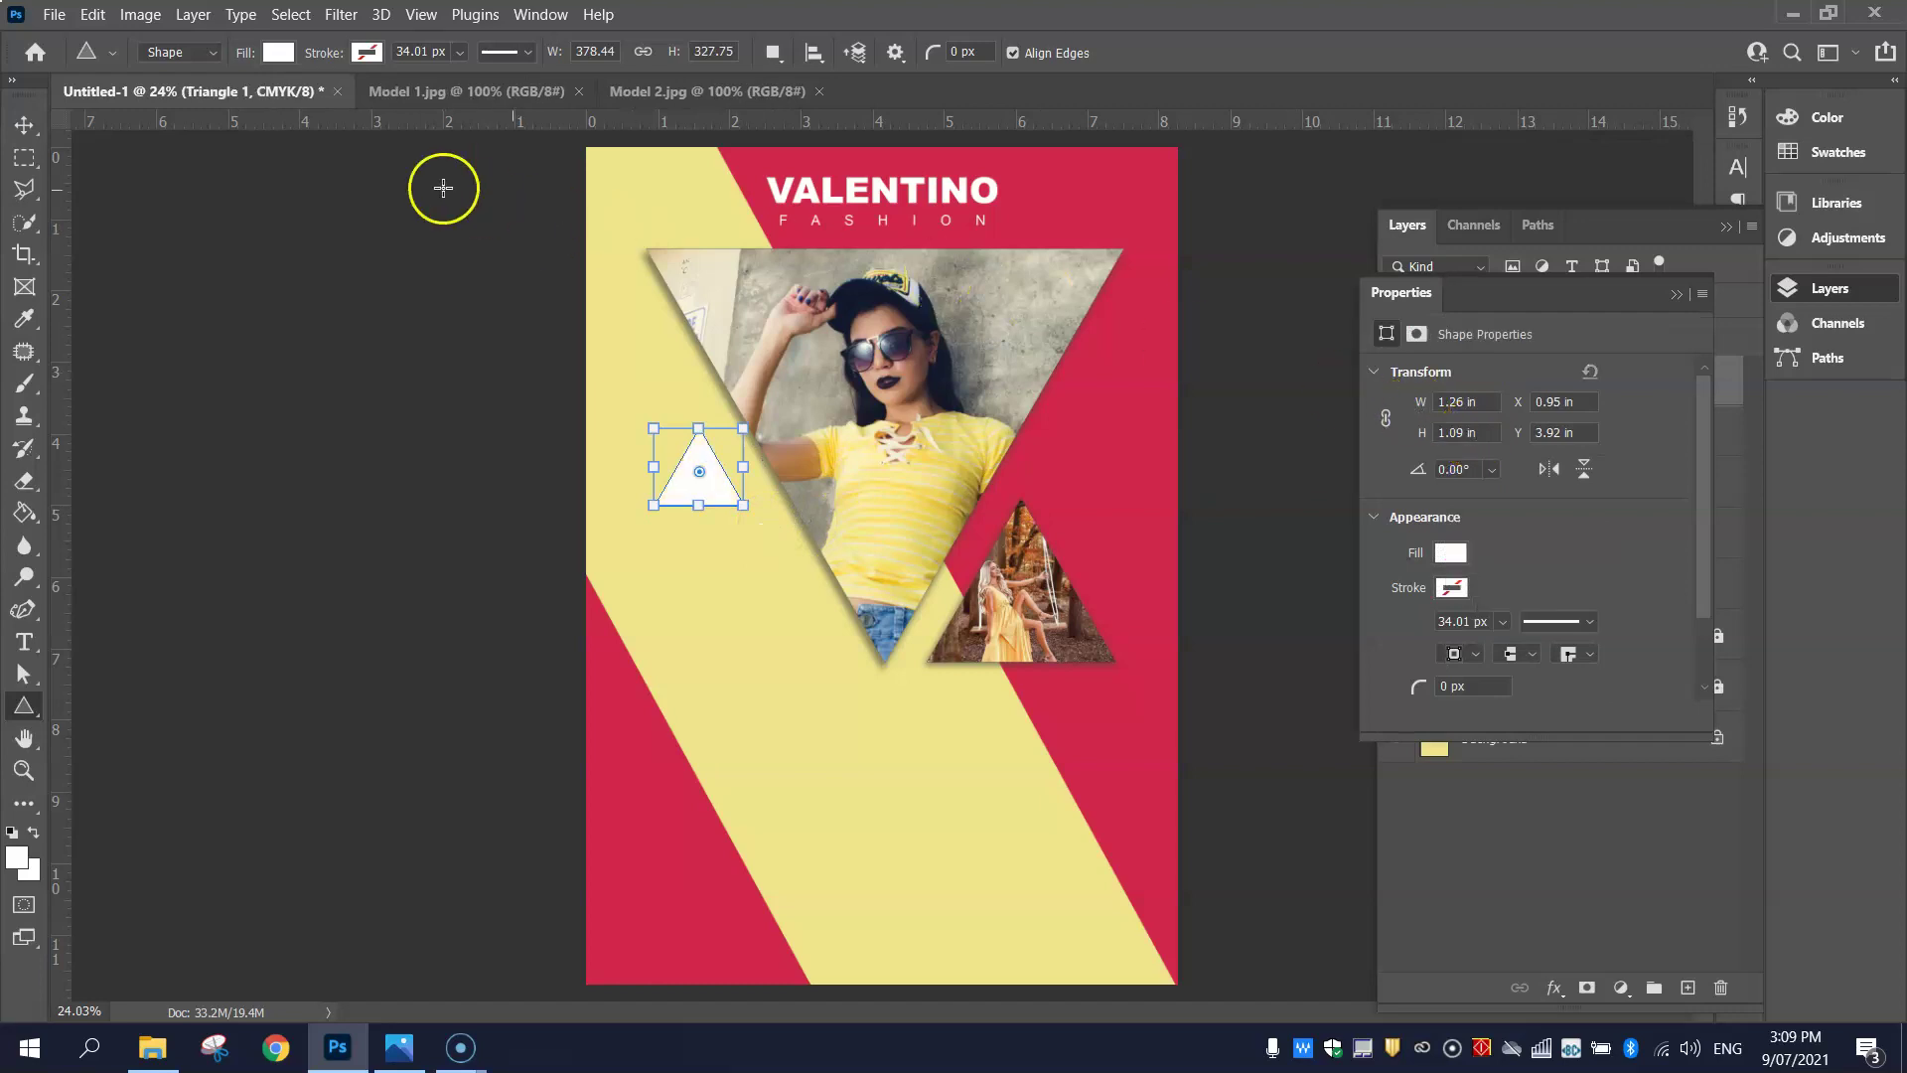
pyautogui.click(1452, 551)
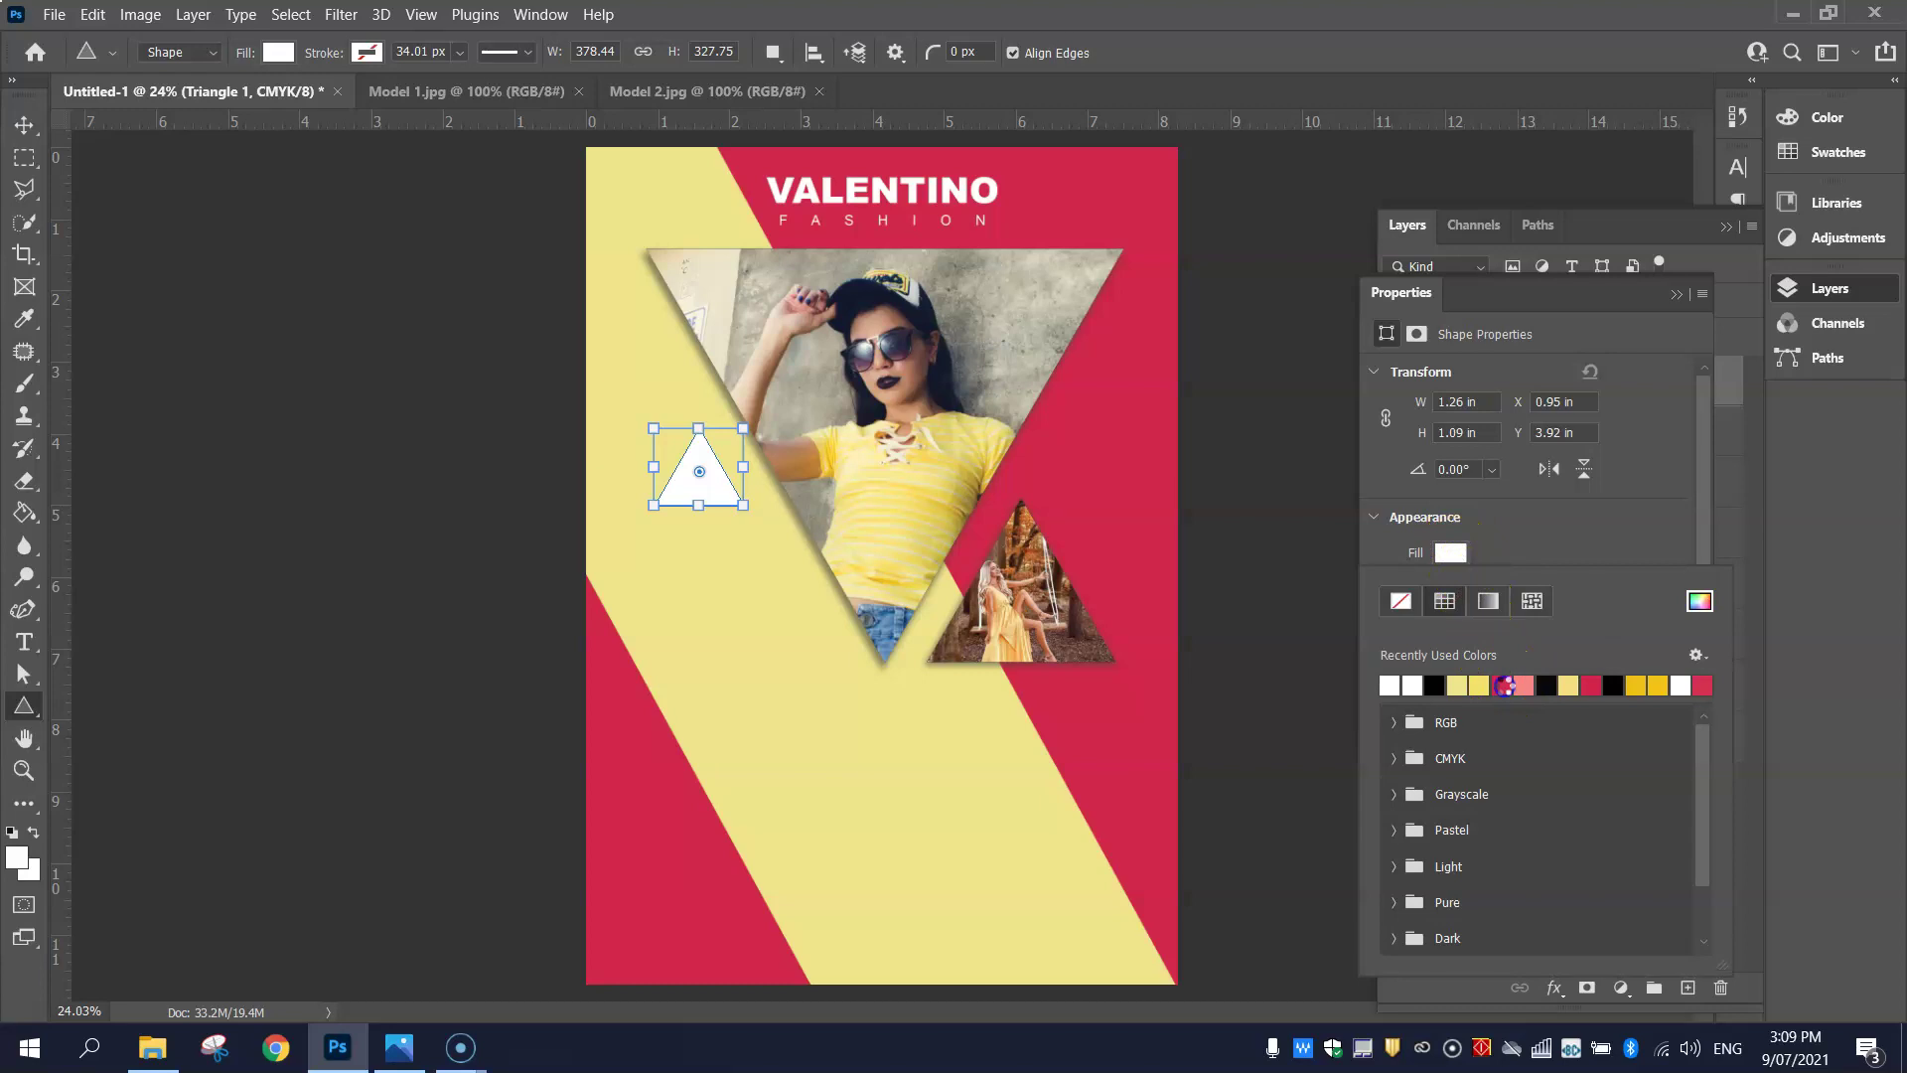
pyautogui.click(1504, 686)
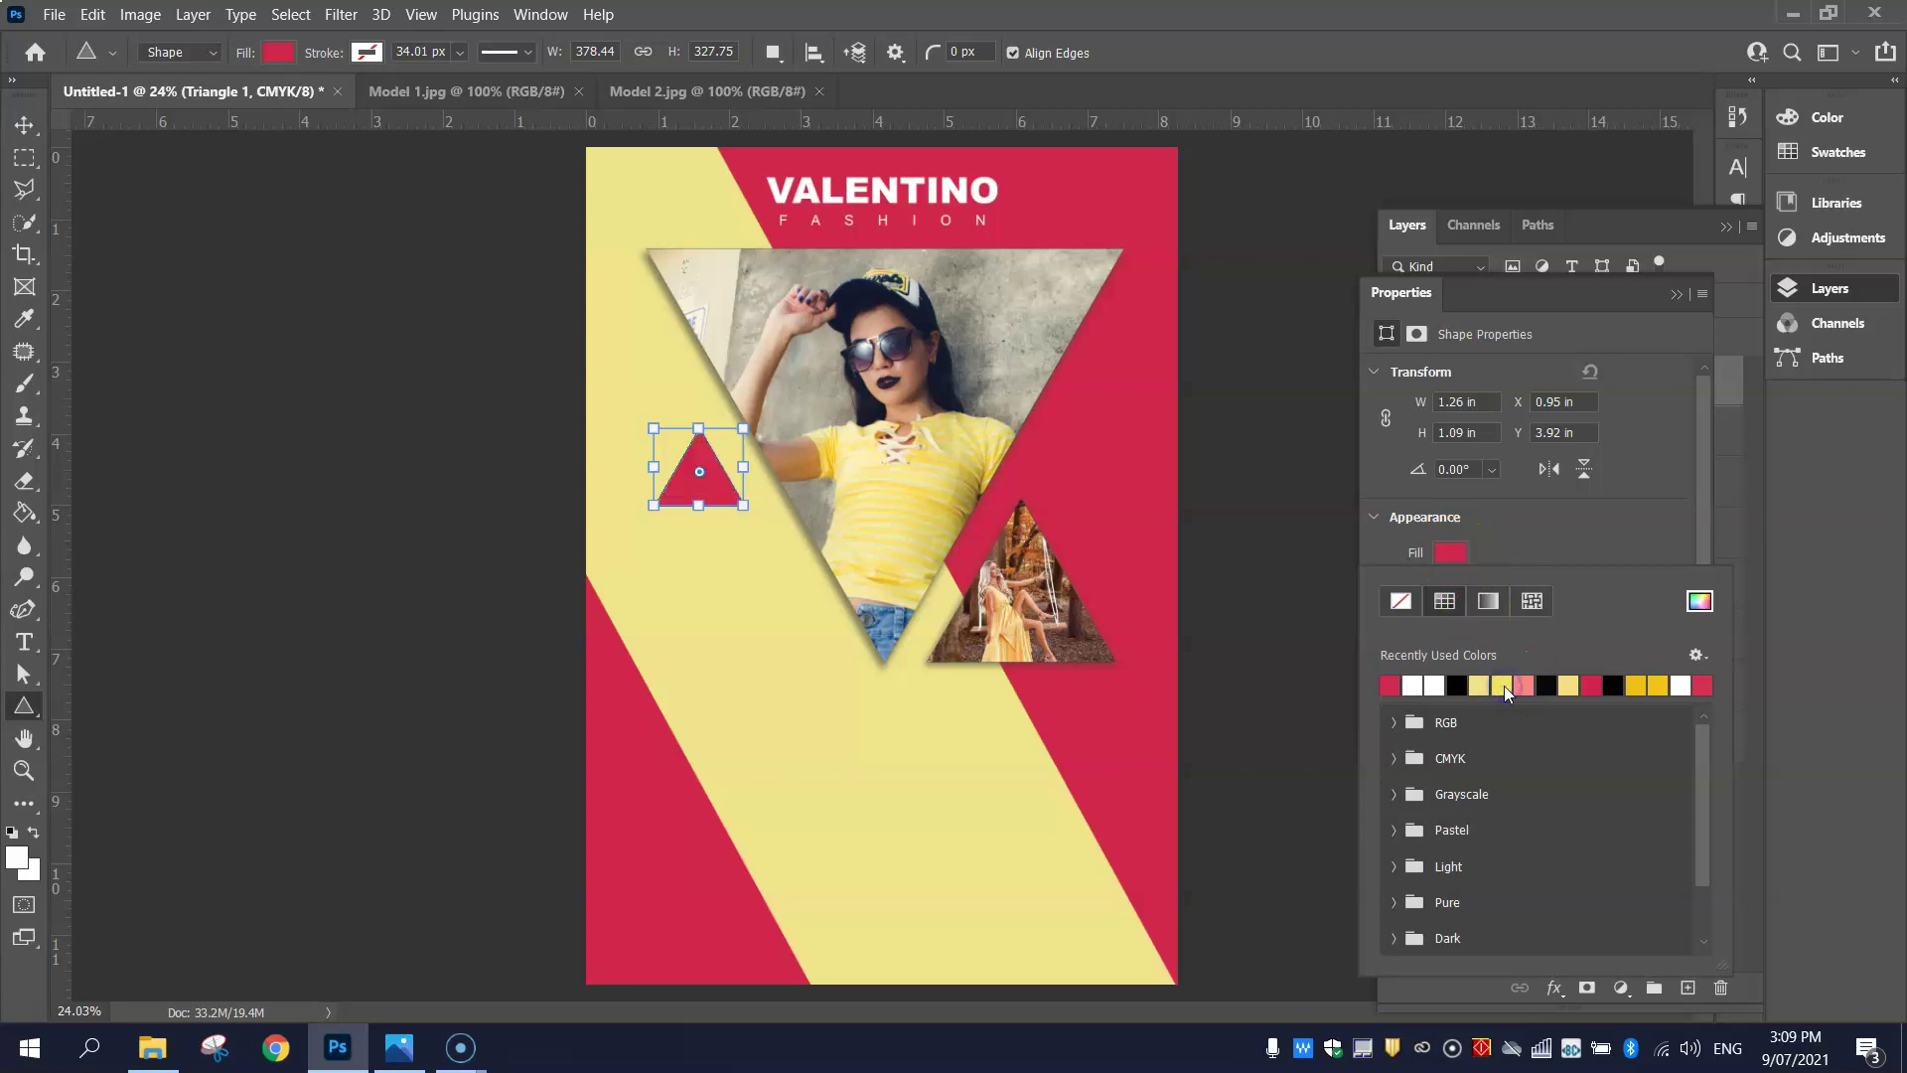
pyautogui.click(1678, 294)
pyautogui.click(1727, 227)
pyautogui.click(1726, 226)
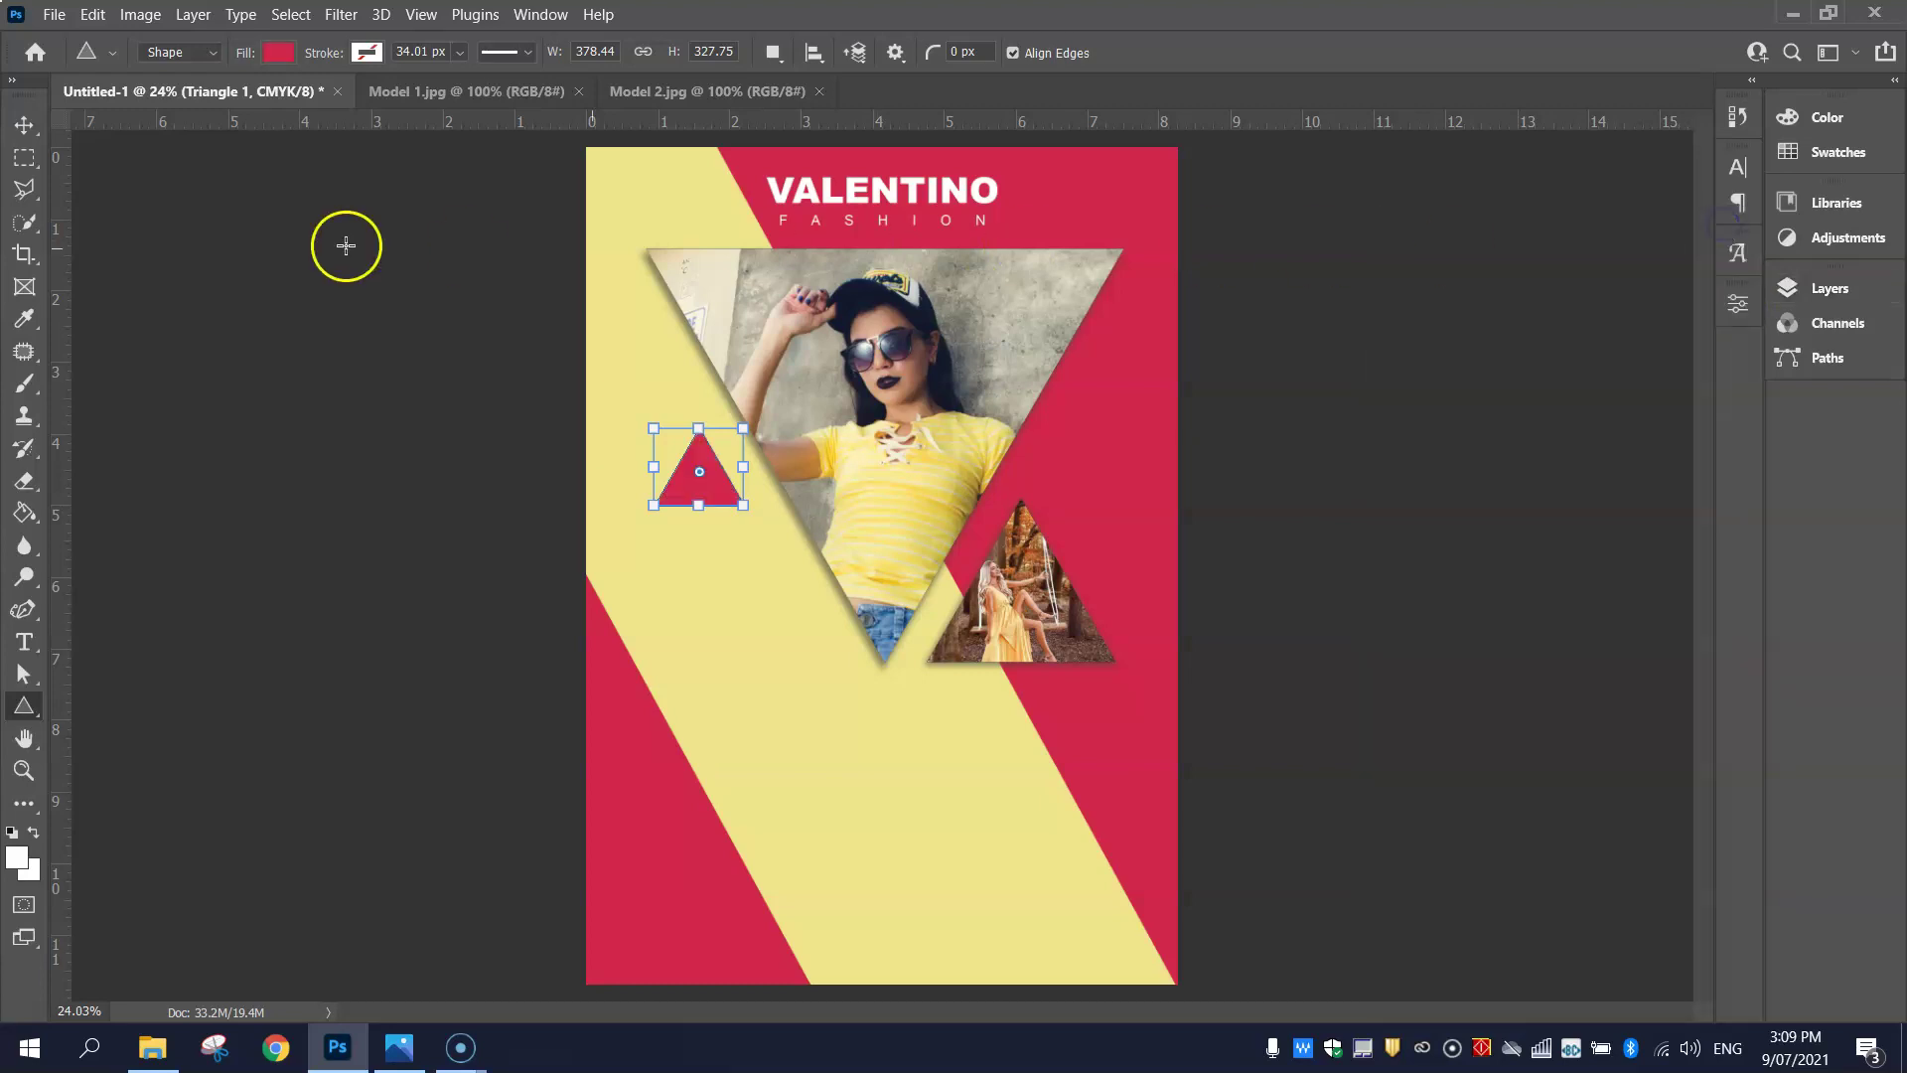
# - Move the crimson triangle up and left and shrink it
pyautogui.click(27, 125)
pyautogui.hotkey('alt', 'Tab')
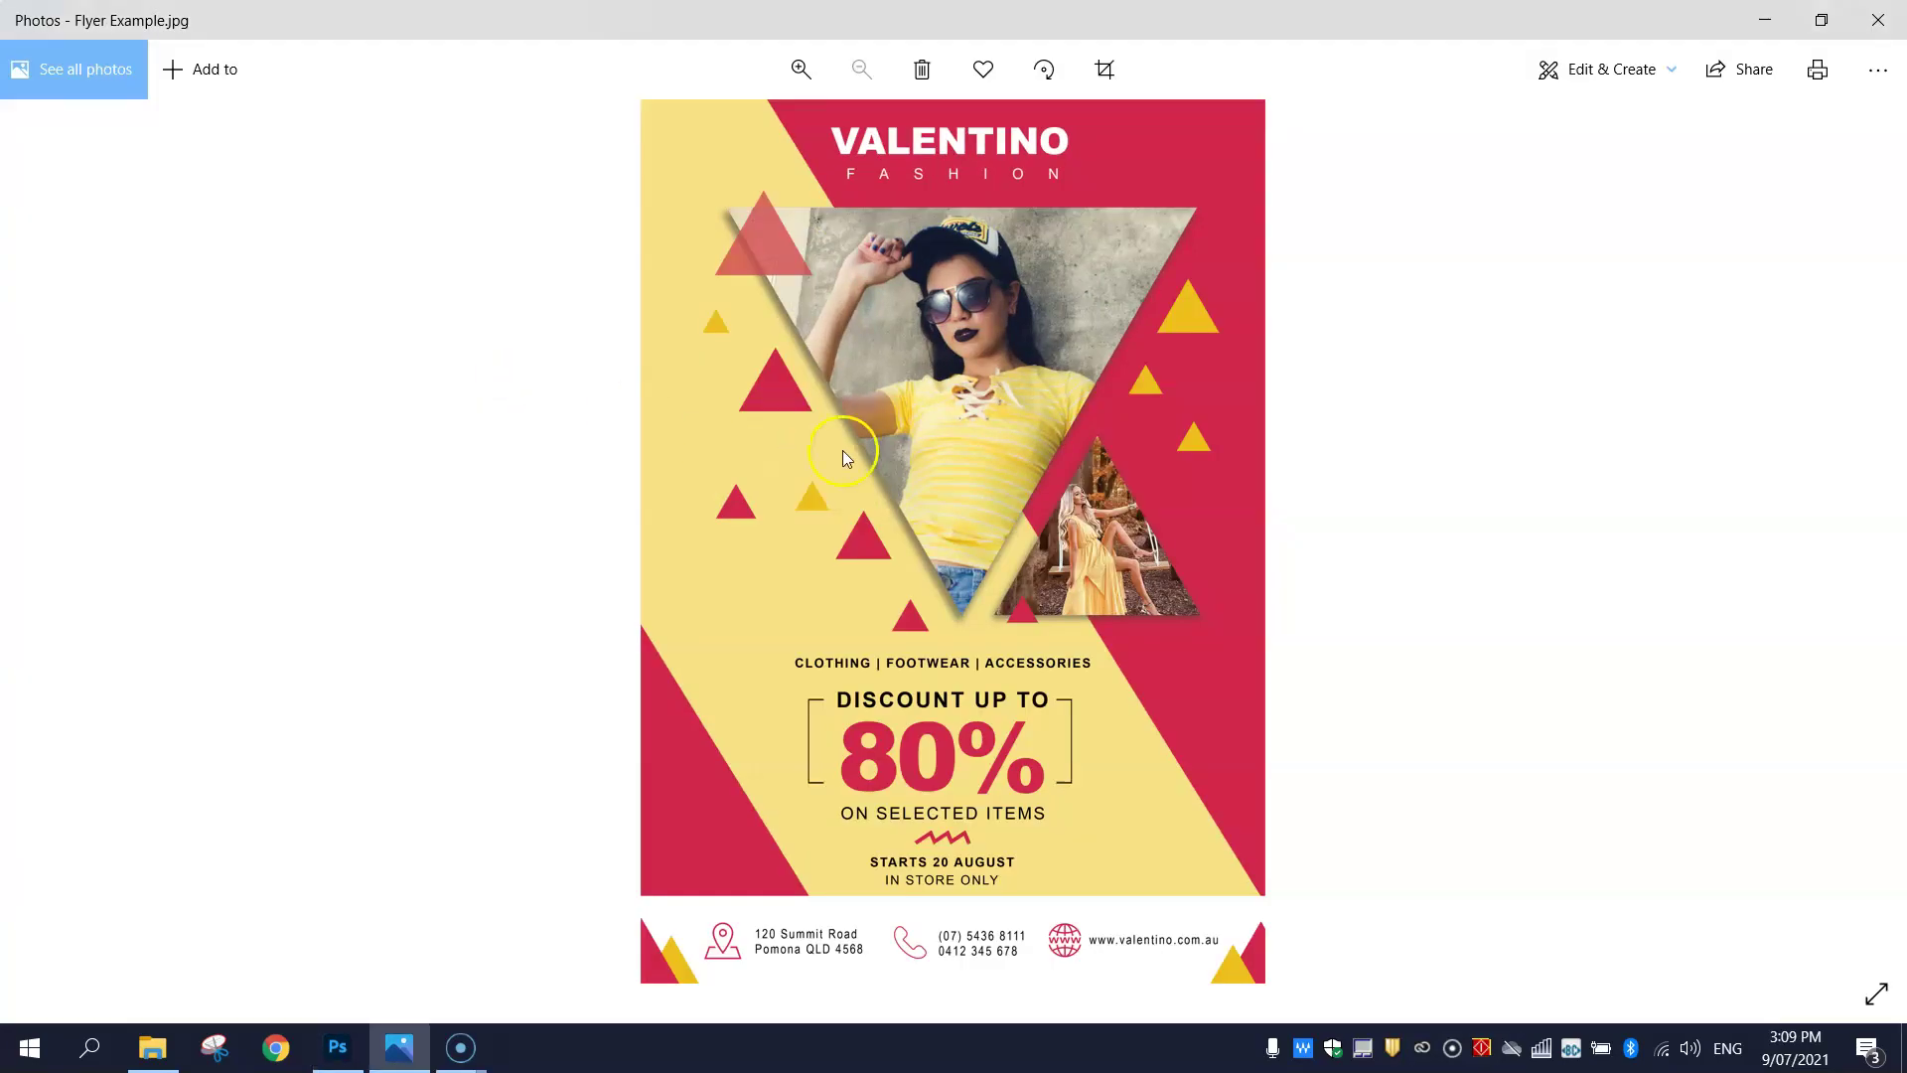
pyautogui.hotkey('alt', 'Tab')
pyautogui.moveTo(709, 472); pyautogui.dragTo(684, 408)
pyautogui.hotkey('ctrl', 't')
pyautogui.hotkey('alt', 'Tab')
pyautogui.hotkey('alt', 'Tab')
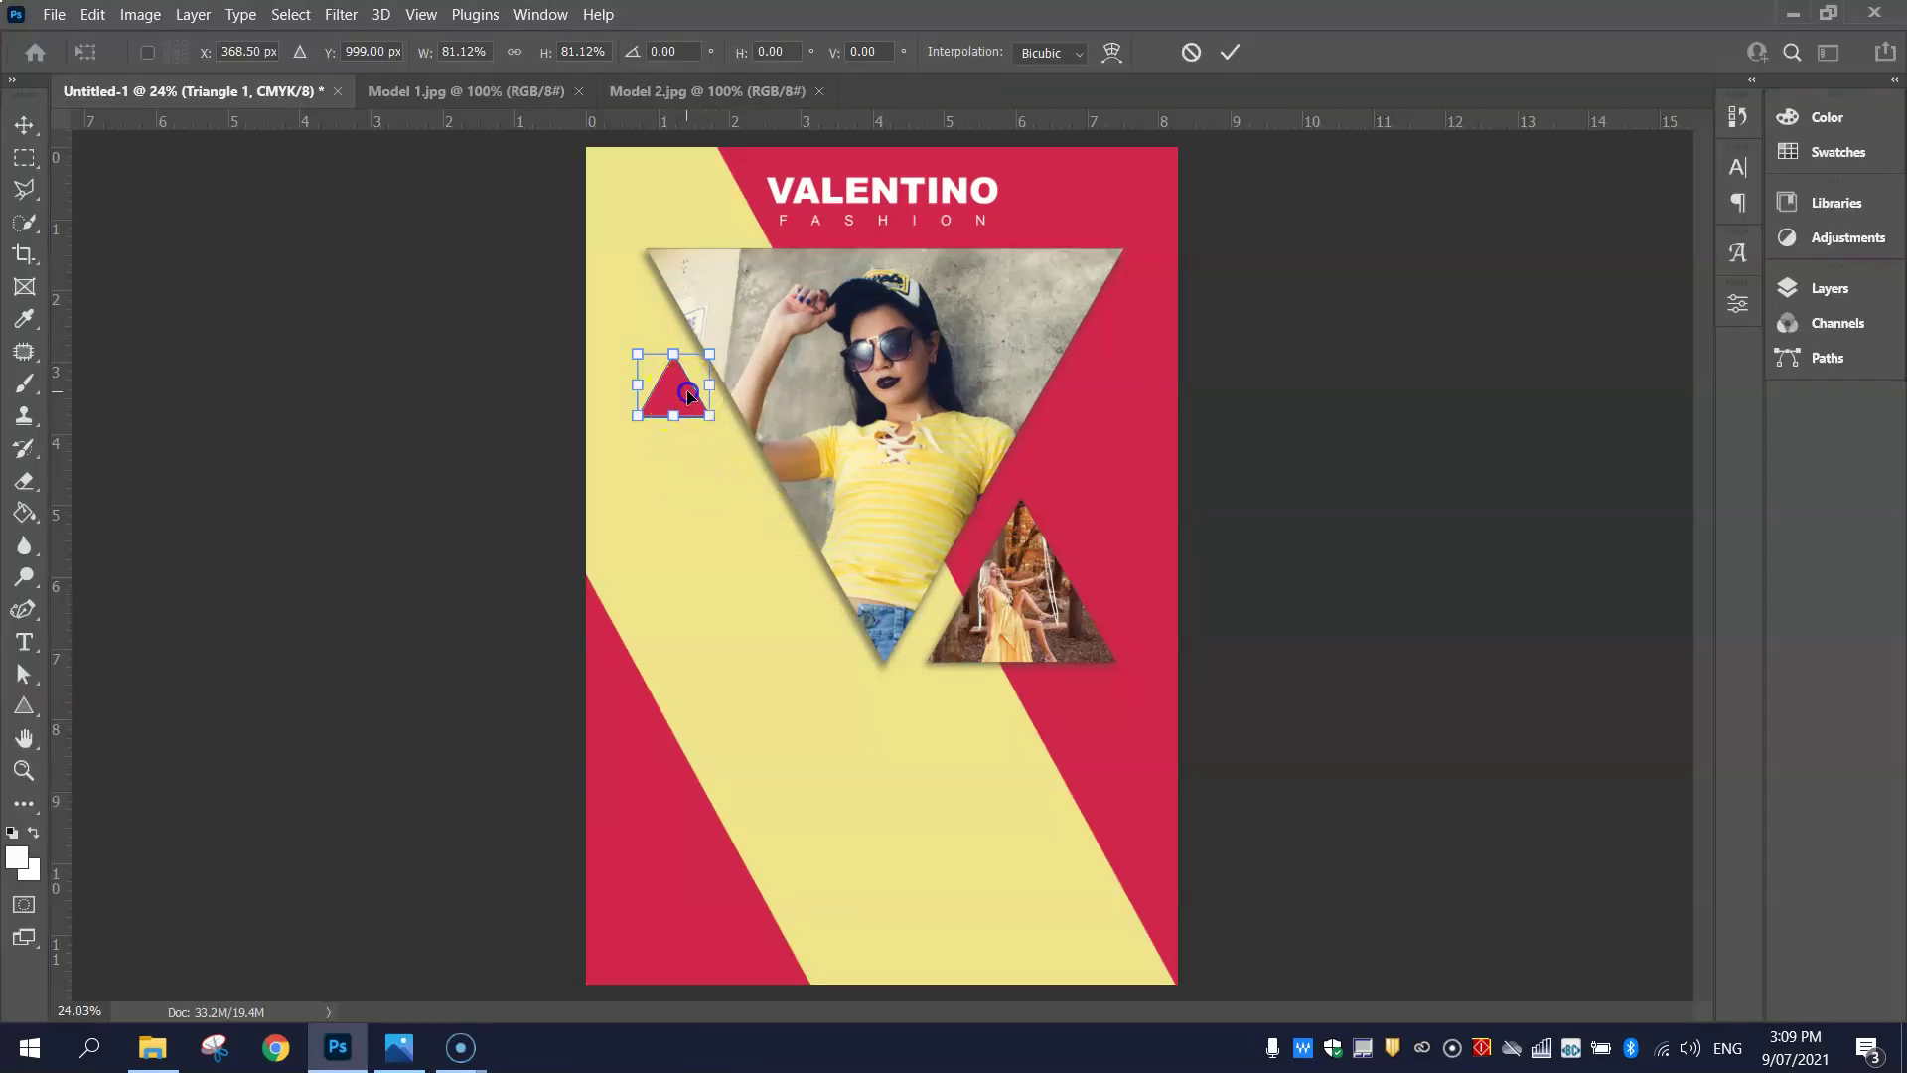
pyautogui.click(1190, 55)
pyautogui.click(678, 402)
# - Place two resized crimson triangle copies, one lower right and one on the left
pyautogui.moveTo(687, 415); pyautogui.dragTo(860, 630)
pyautogui.doubleClick(798, 596)
pyautogui.press('Return')
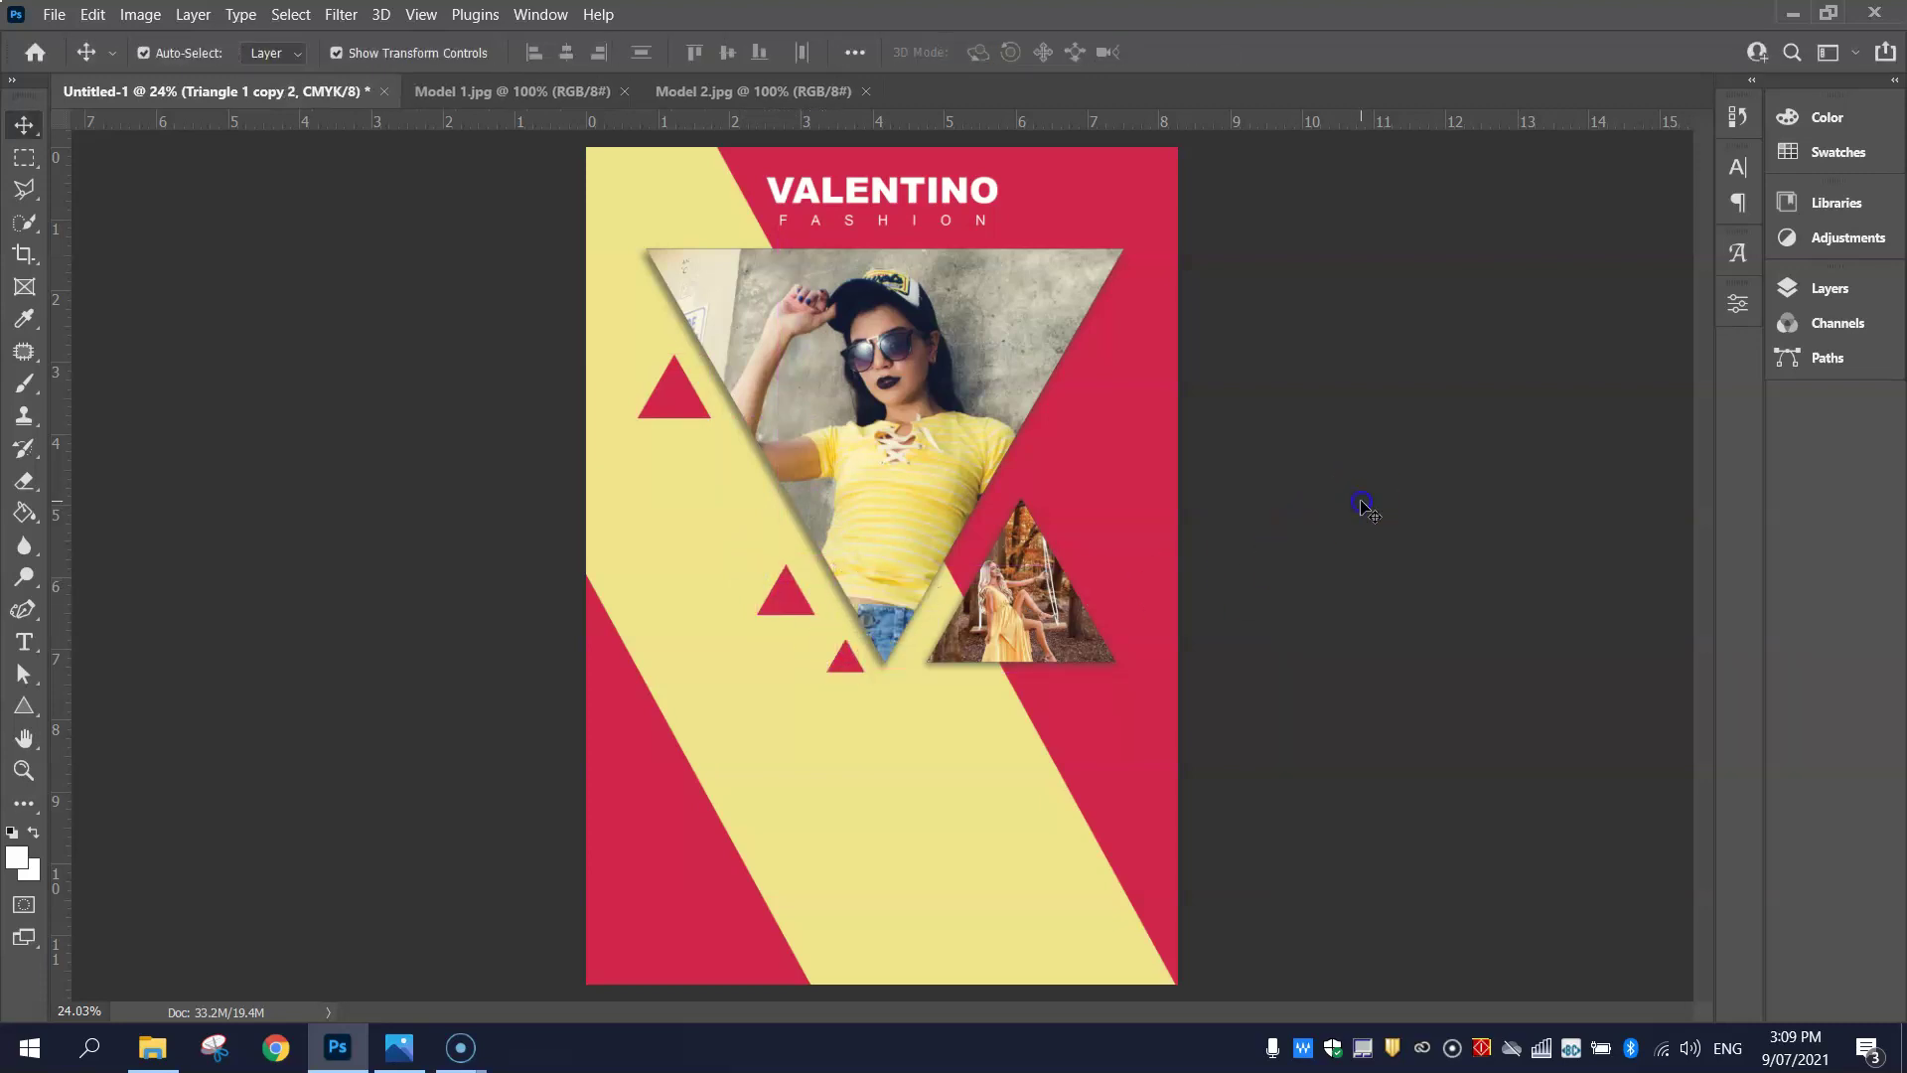
pyautogui.hotkey('alt', 'Tab')
pyautogui.hotkey('alt', 'Tab')
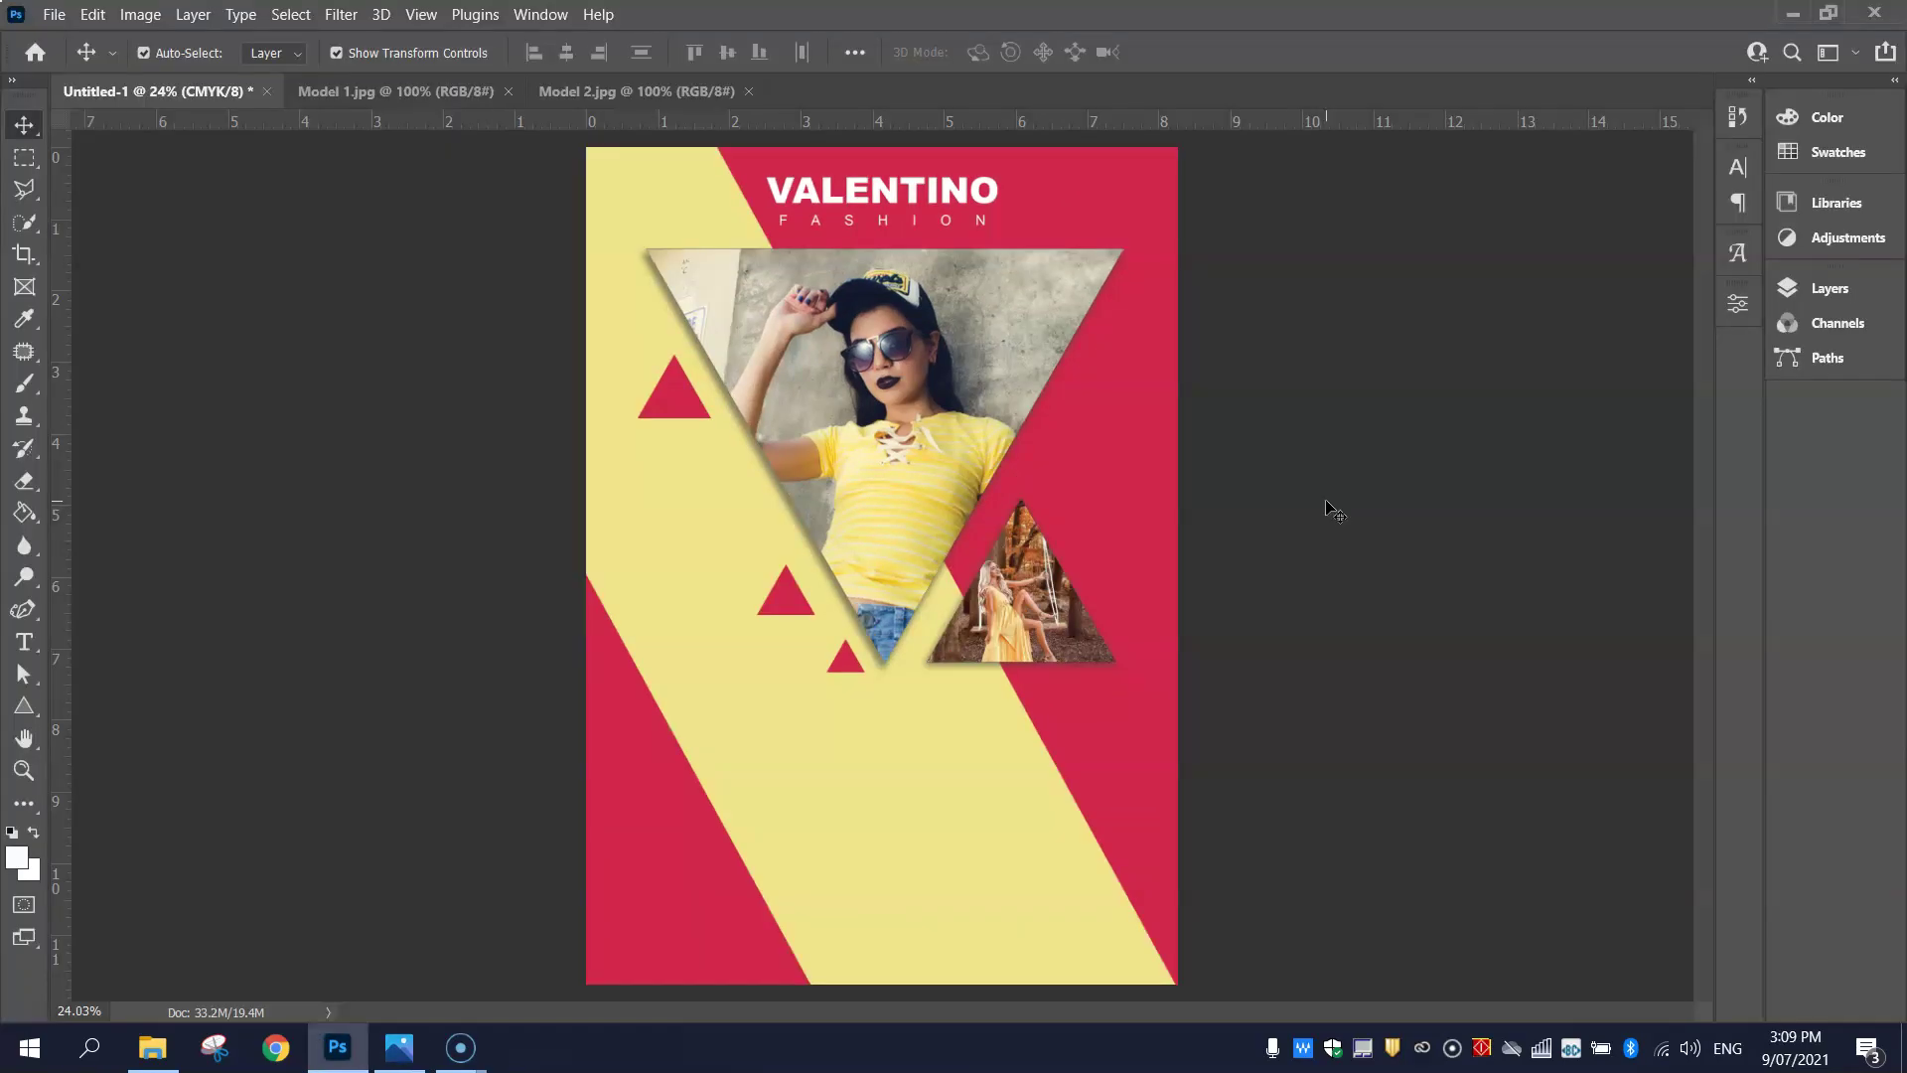
pyautogui.hotkey('alt', 'Tab')
pyautogui.hotkey('alt', 'Tab')
pyautogui.moveTo(784, 603); pyautogui.dragTo(701, 519)
pyautogui.hotkey('ctrl', 't')
pyautogui.click(1274, 415)
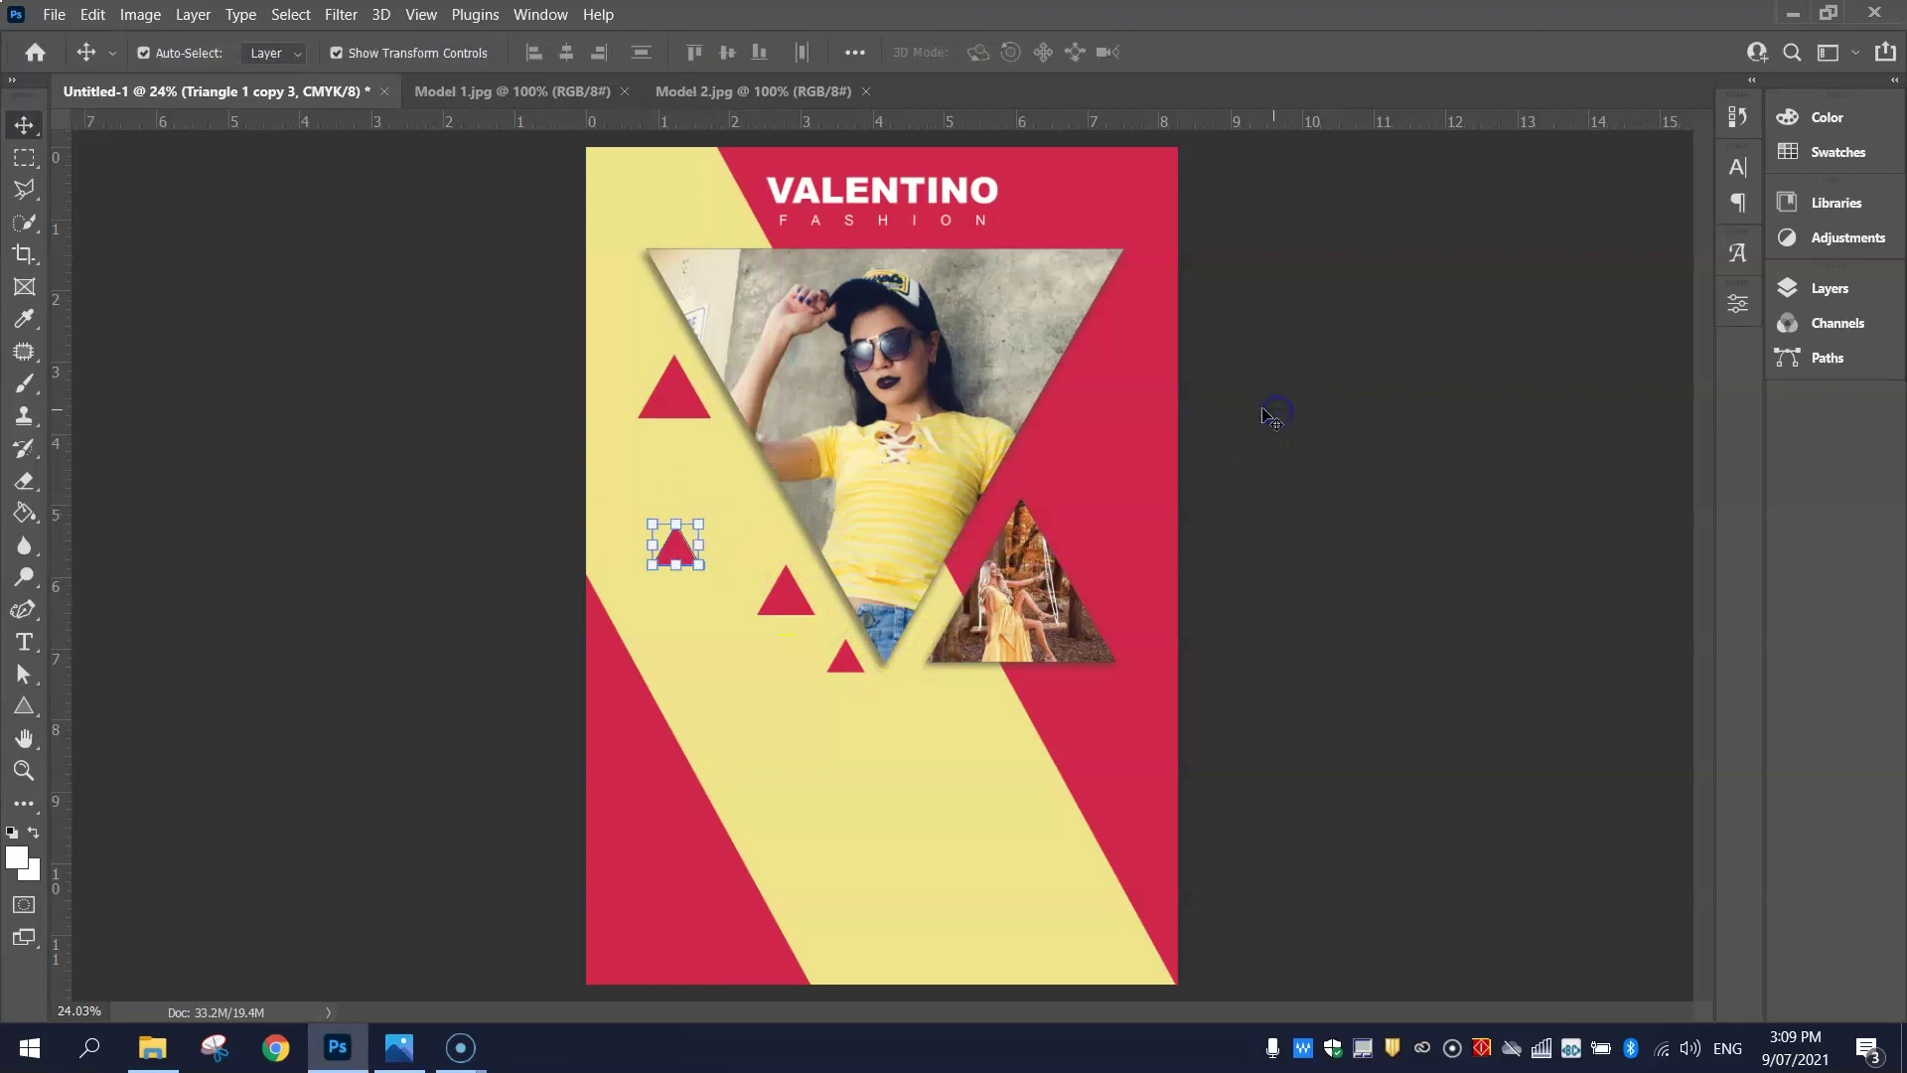
# - Copy a crimson triangle near the photo's top-left corner and enlarge it to 138%
pyautogui.moveTo(665, 392); pyautogui.dragTo(703, 284)
pyautogui.hotkey('alt', 'Tab')
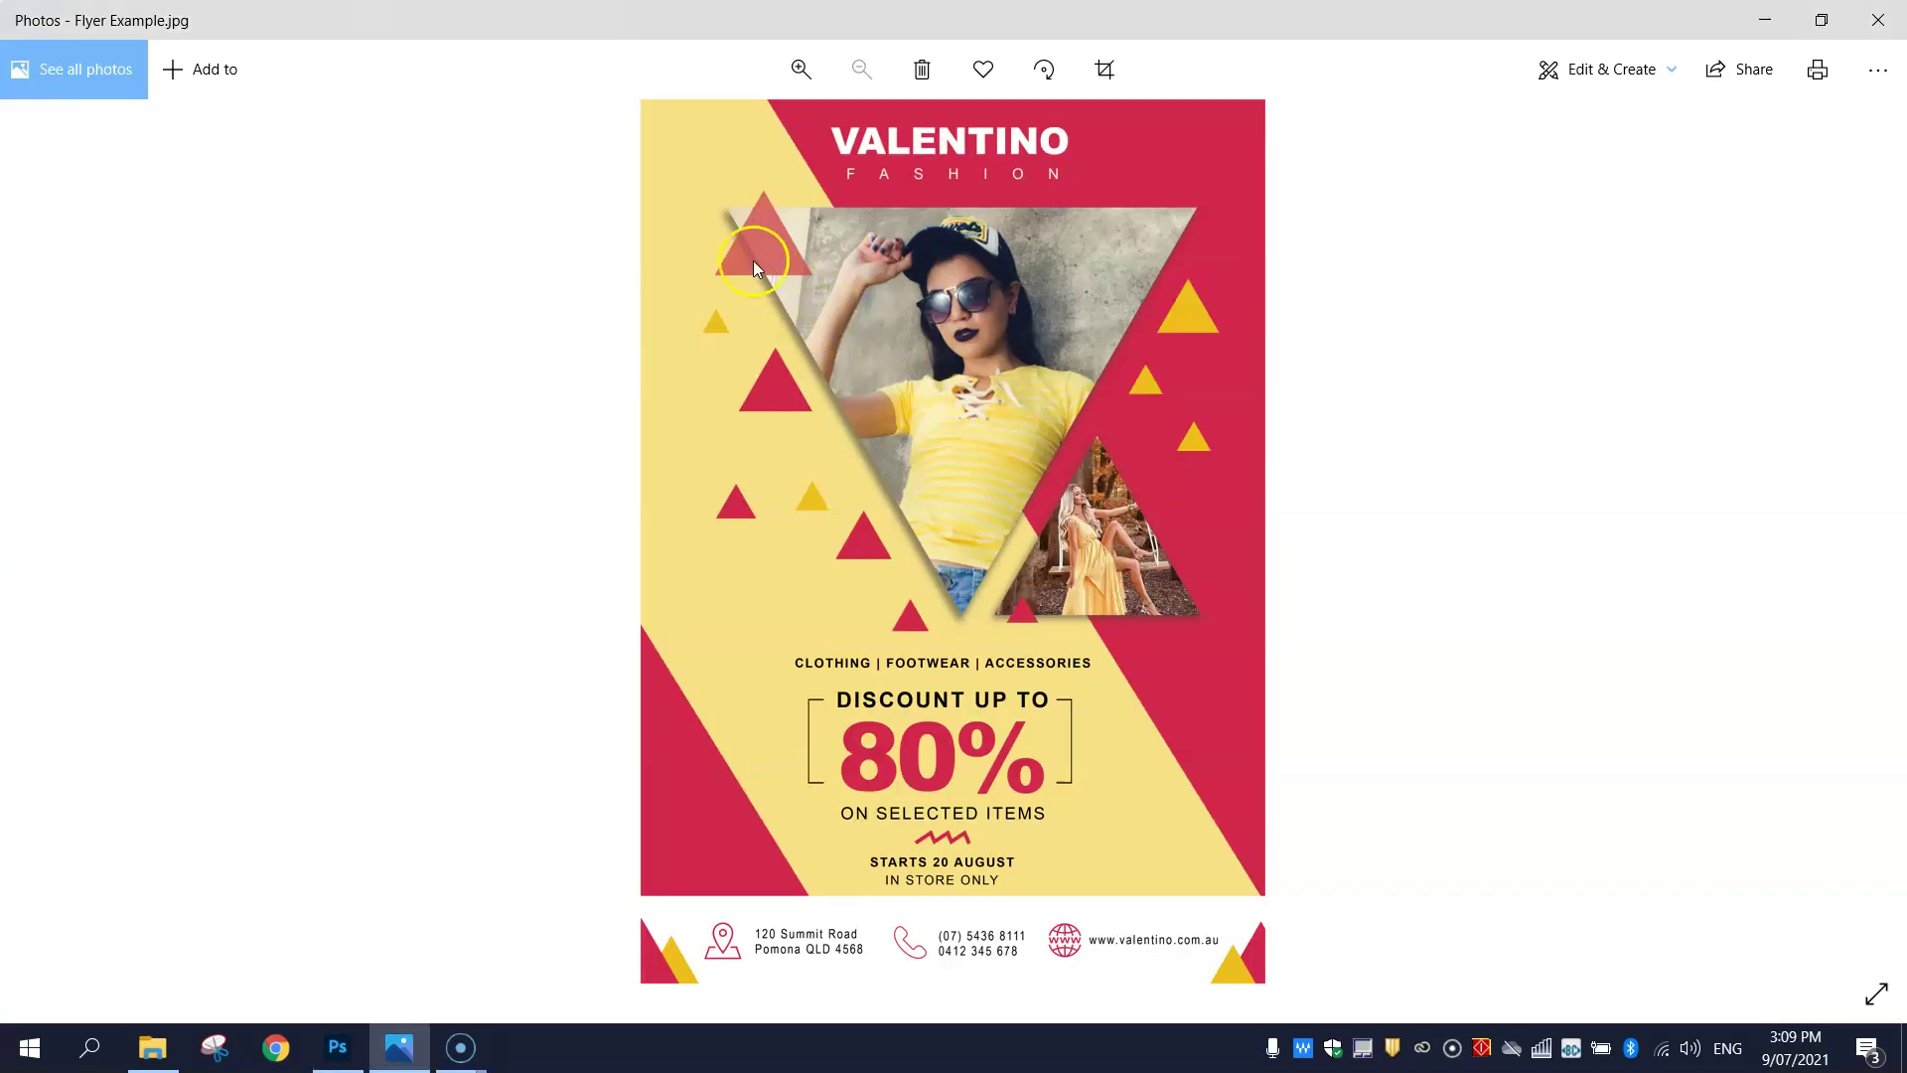
pyautogui.hotkey('alt', 'Tab')
pyautogui.moveTo(676, 286); pyautogui.dragTo(651, 315)
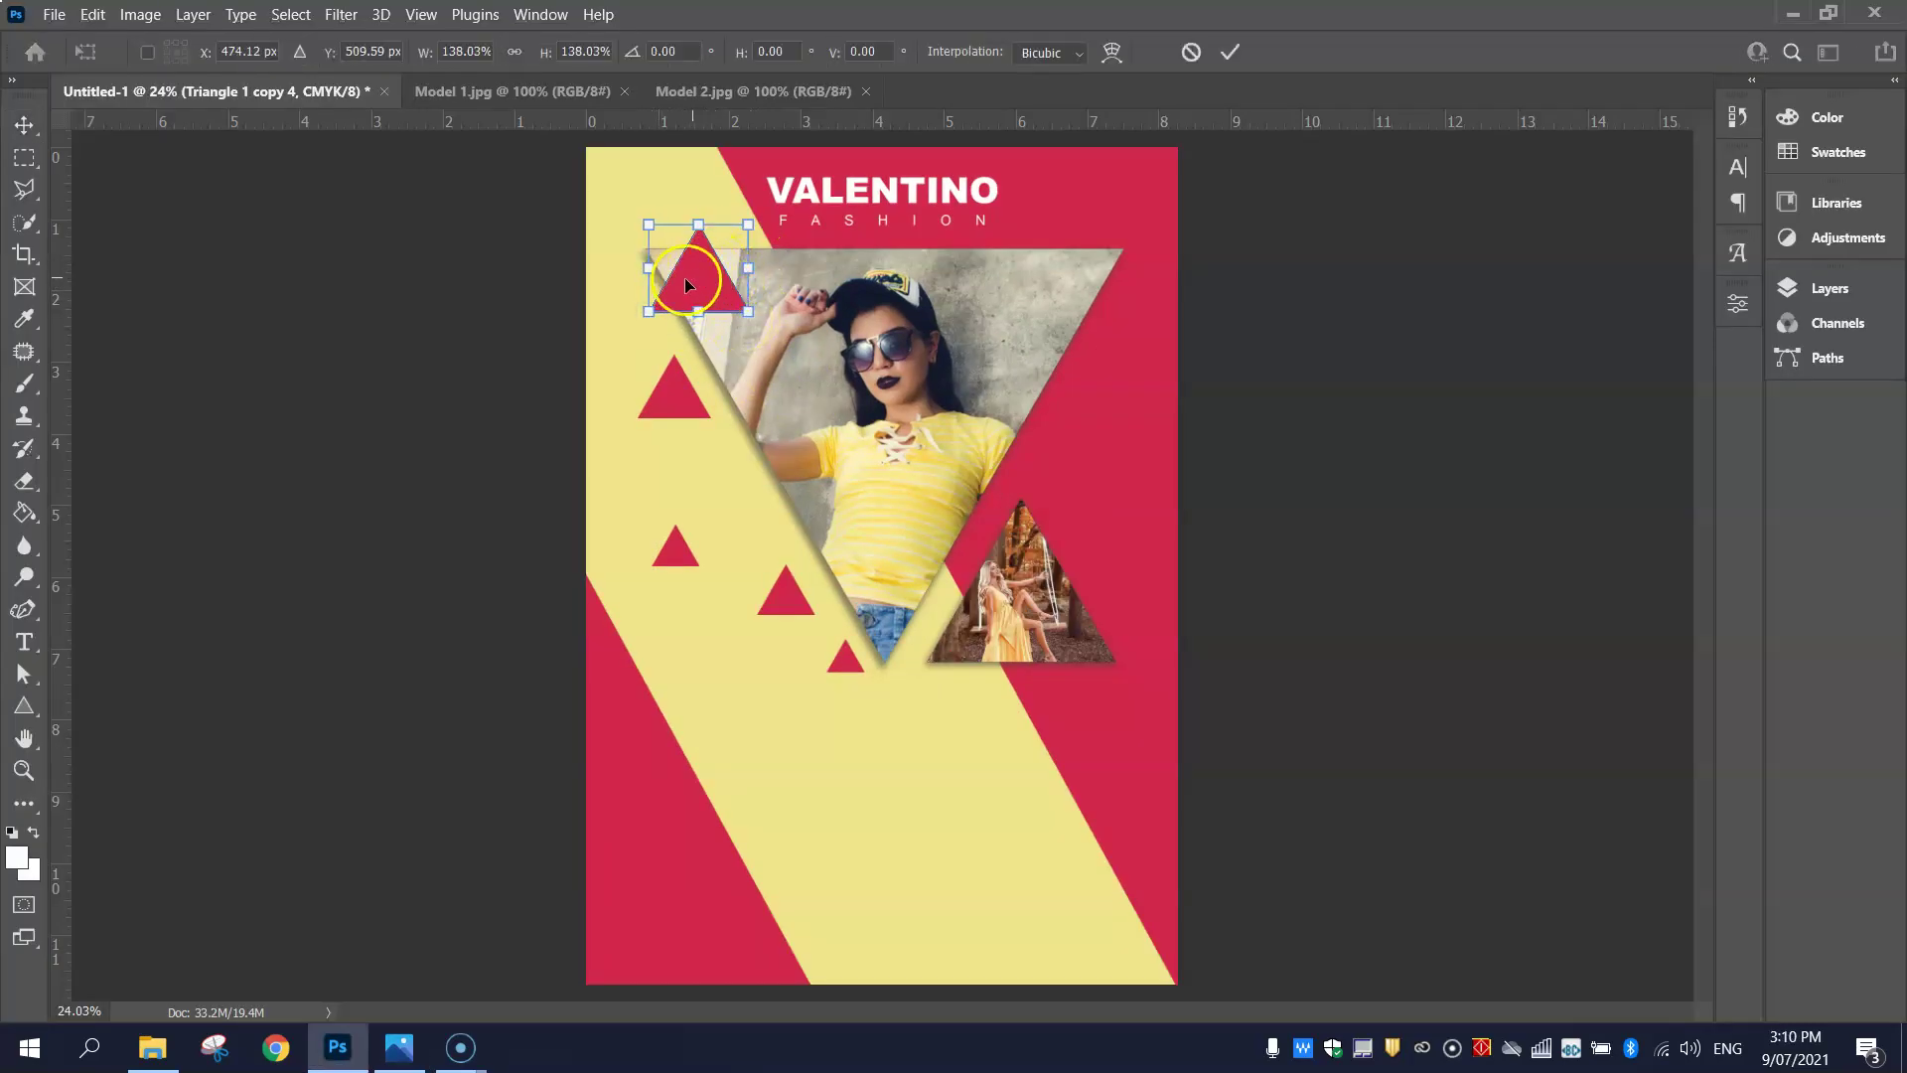
# - Set the top-left crimson triangle to 70% opacity and commit it
pyautogui.click(1824, 288)
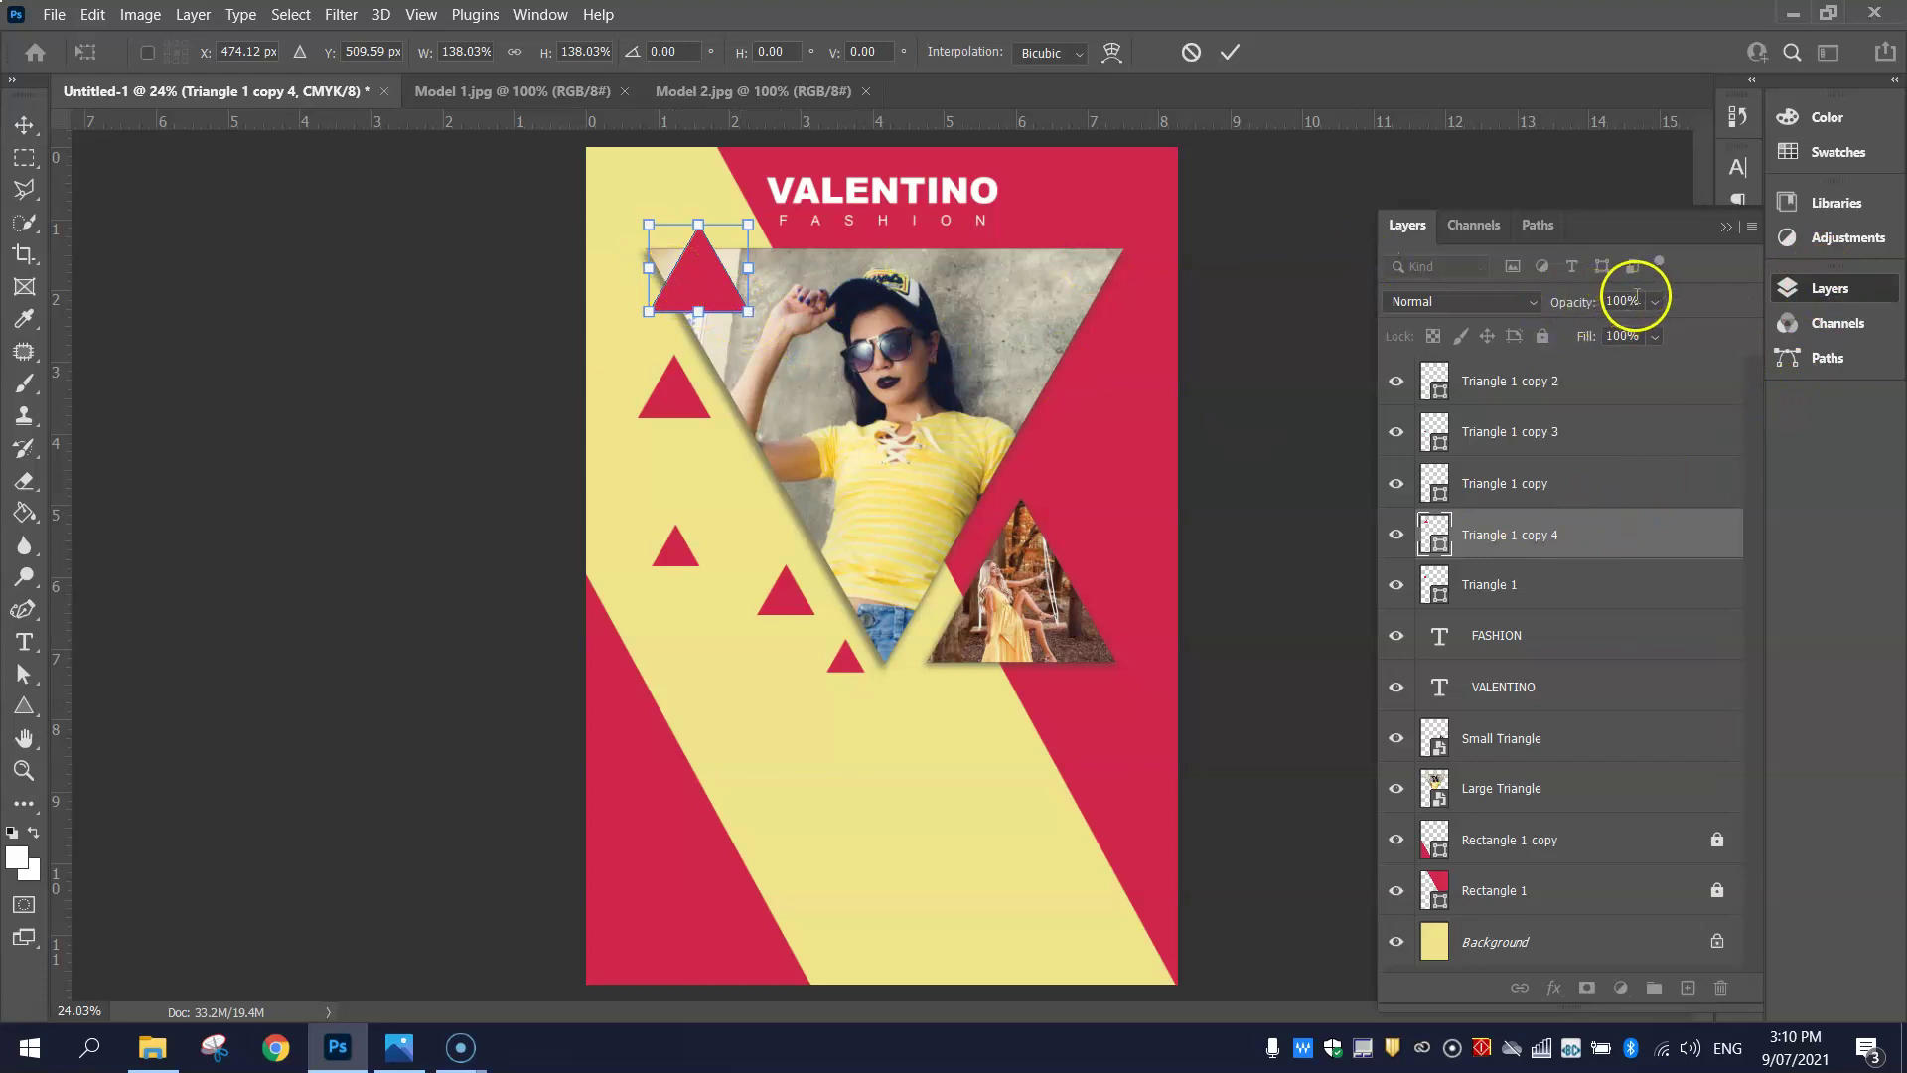
pyautogui.write('70')
pyautogui.press('Return')
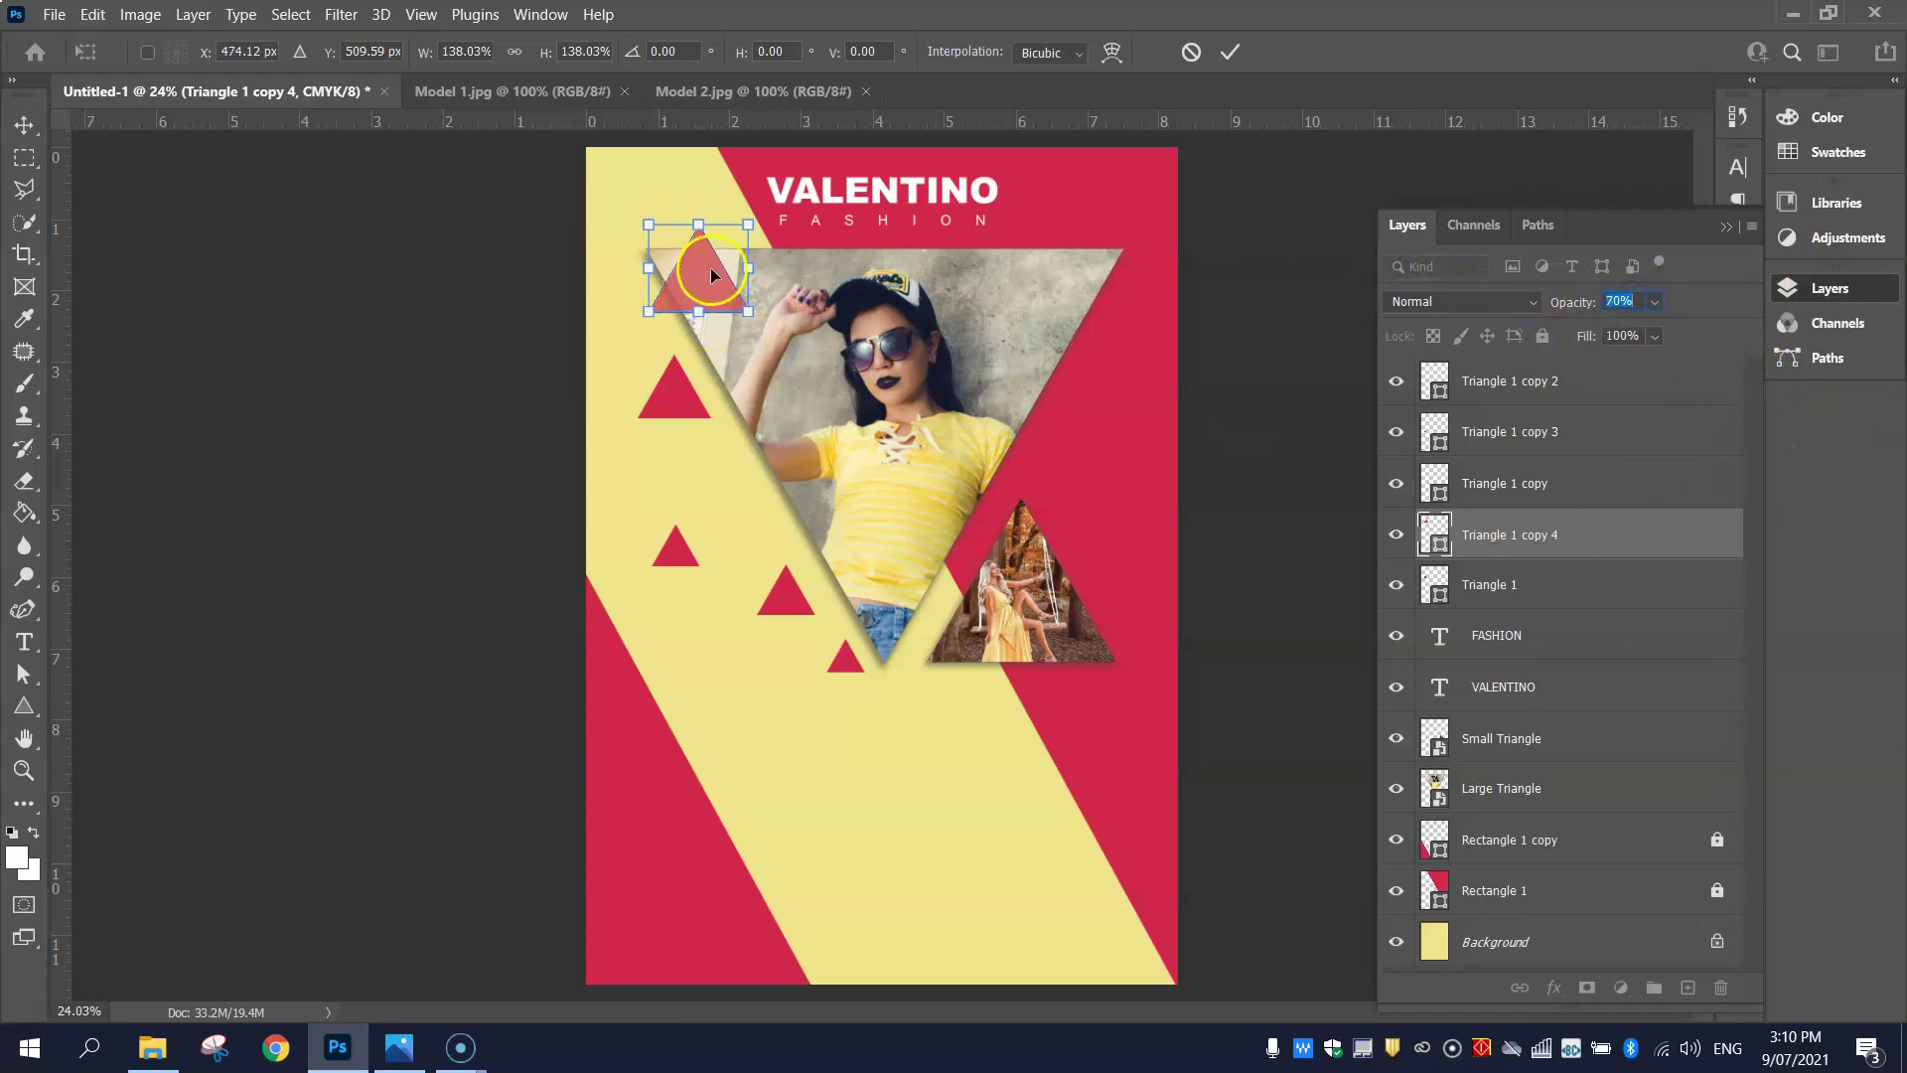
pyautogui.click(551, 306)
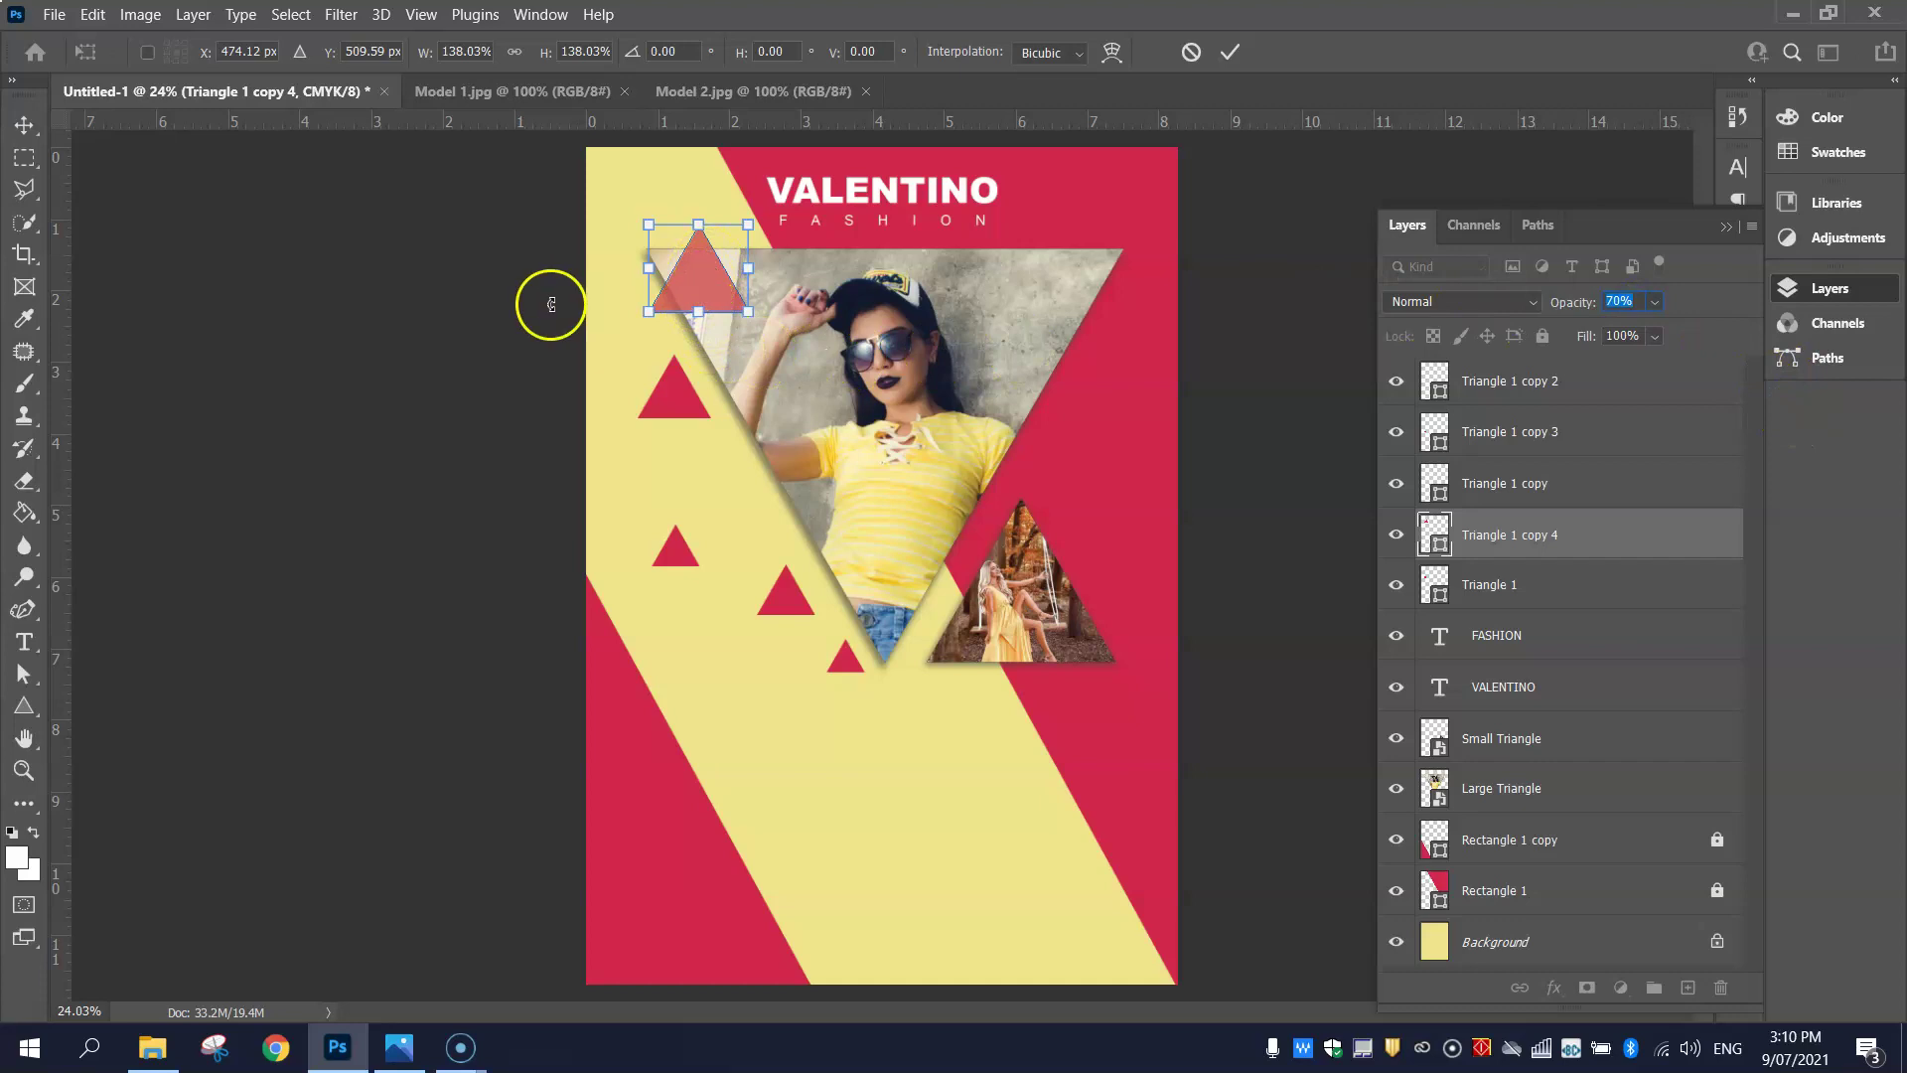
pyautogui.click(1242, 51)
pyautogui.click(1261, 360)
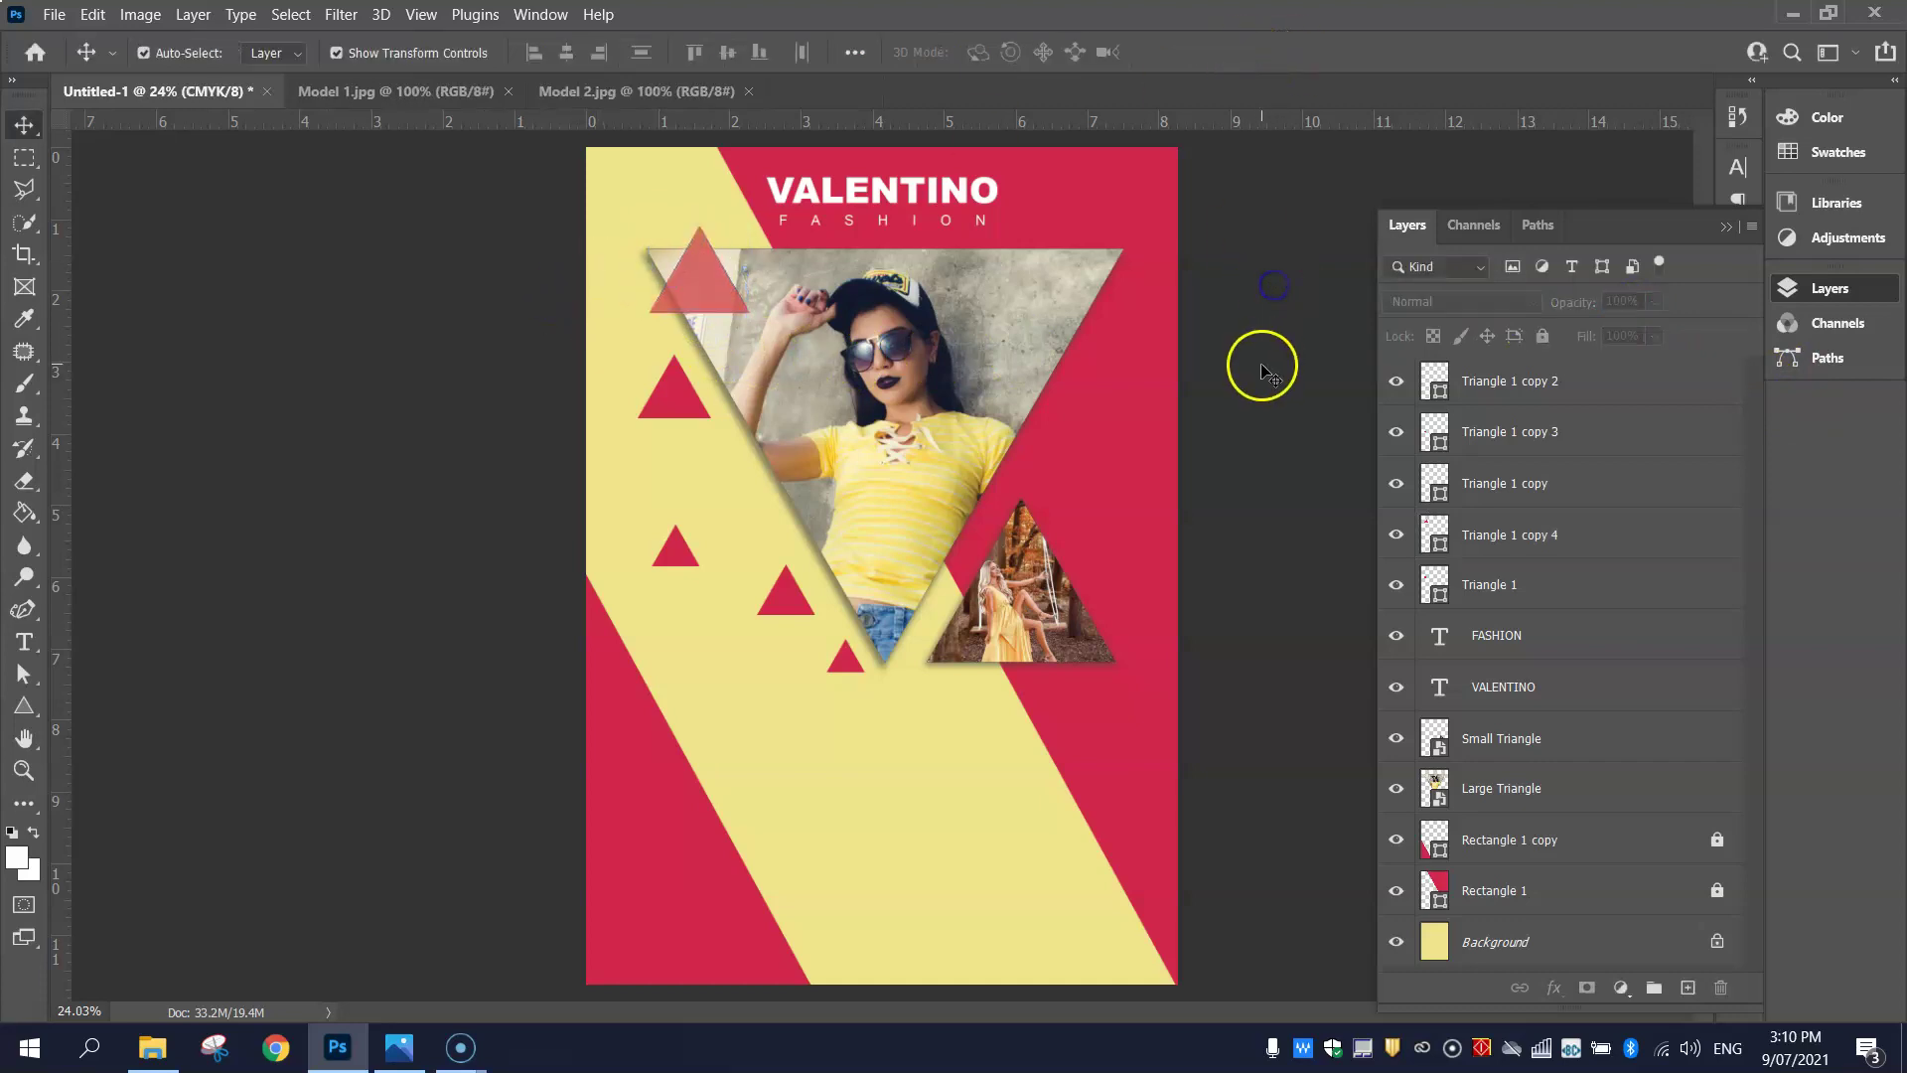
pyautogui.click(1814, 290)
# - Copy the small crimson triangle onto the lower photo's bottom corner
pyautogui.hotkey('alt', 'Tab')
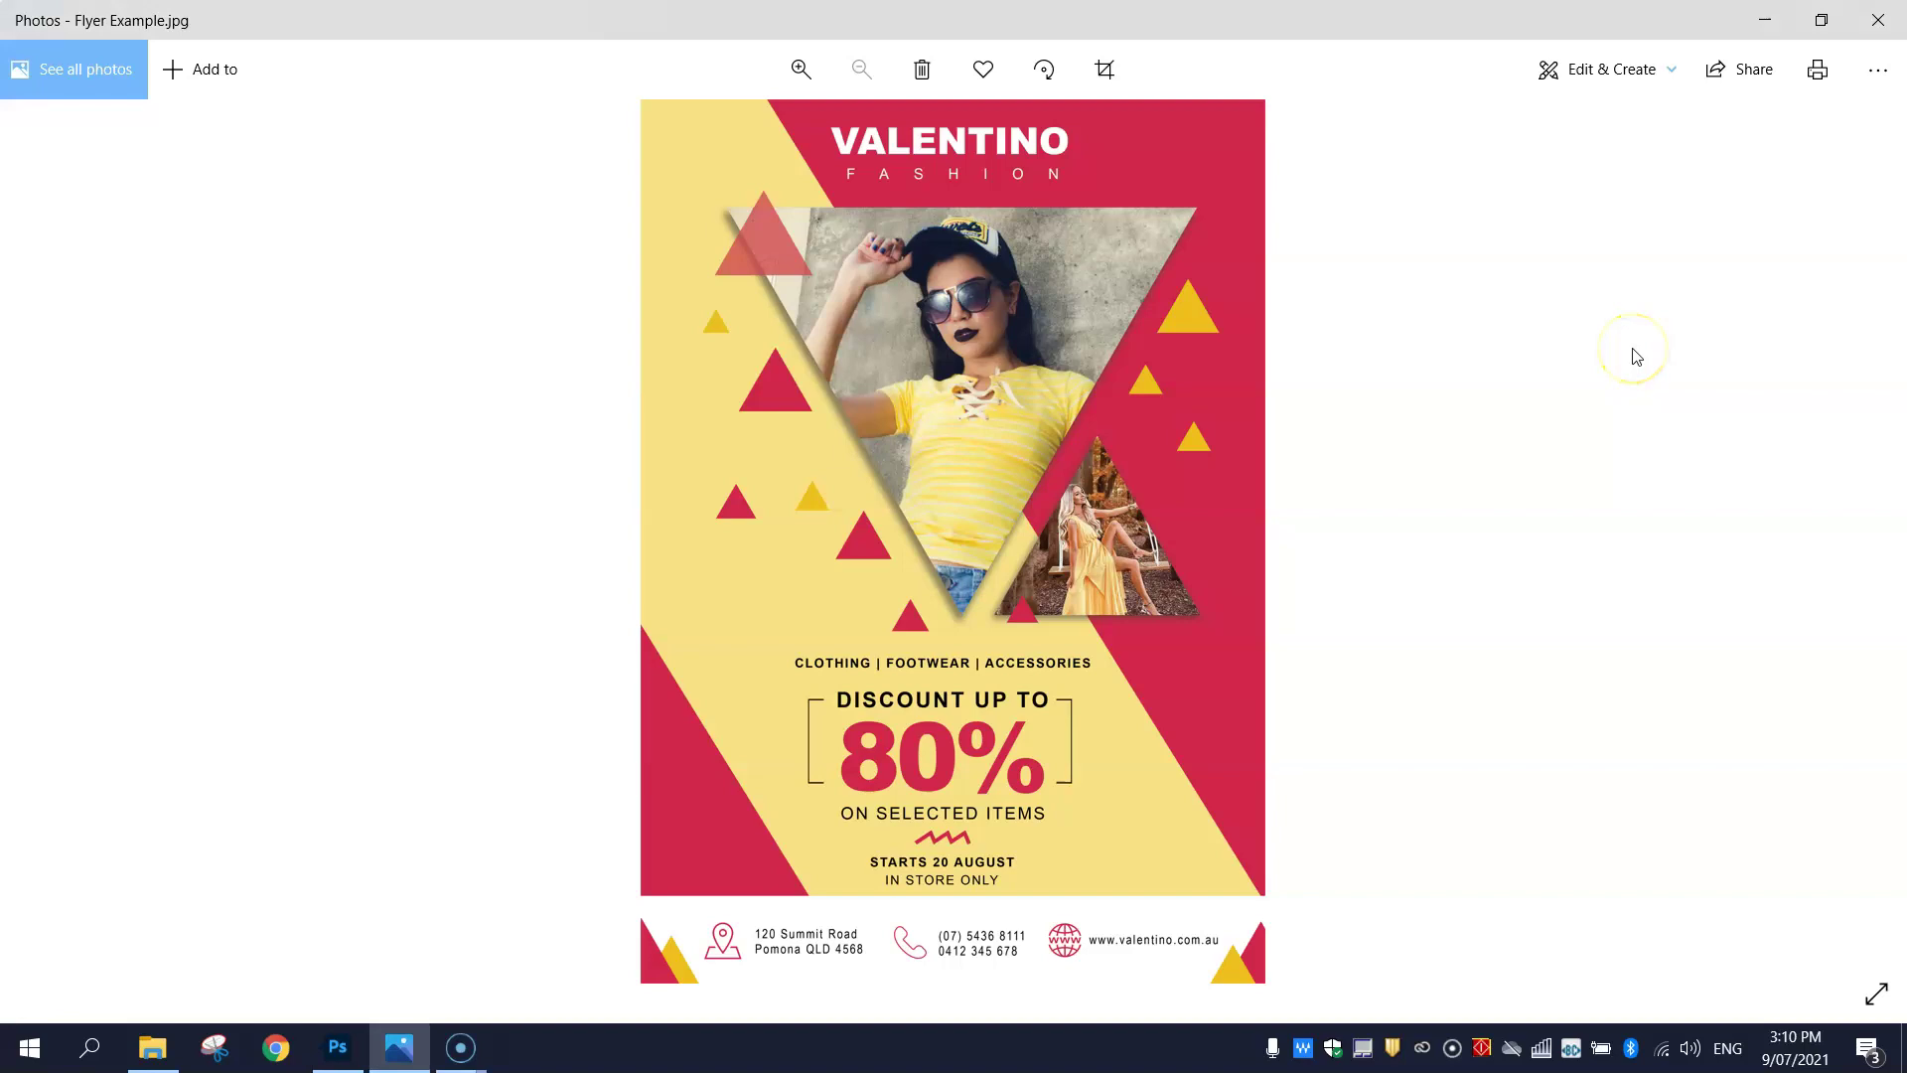
pyautogui.click(1205, 522)
pyautogui.hotkey('alt', 'Tab')
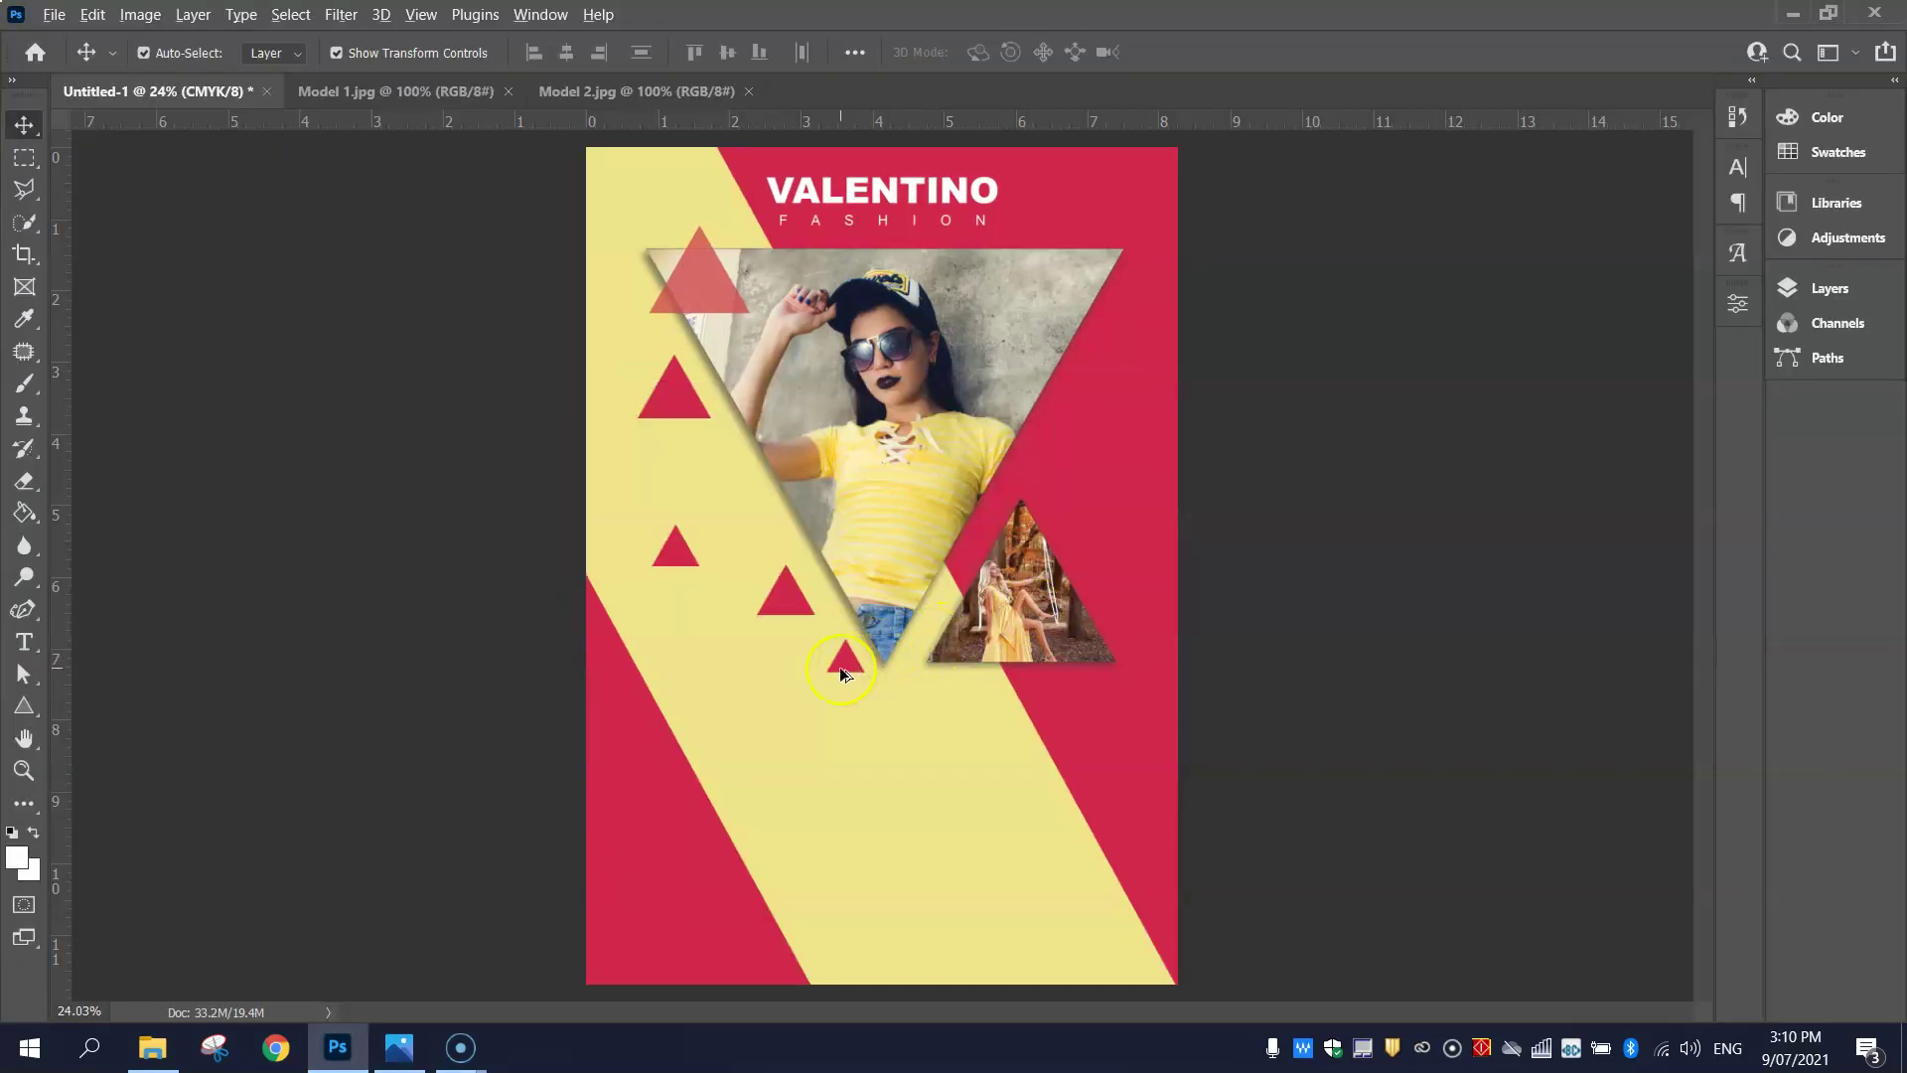
pyautogui.moveTo(842, 673); pyautogui.dragTo(928, 641)
pyautogui.click(1242, 680)
pyautogui.click(947, 665)
pyautogui.click(1450, 566)
# - Copy another crimson triangle onto the yellow band beside the large photo
pyautogui.hotkey('alt', 'Tab')
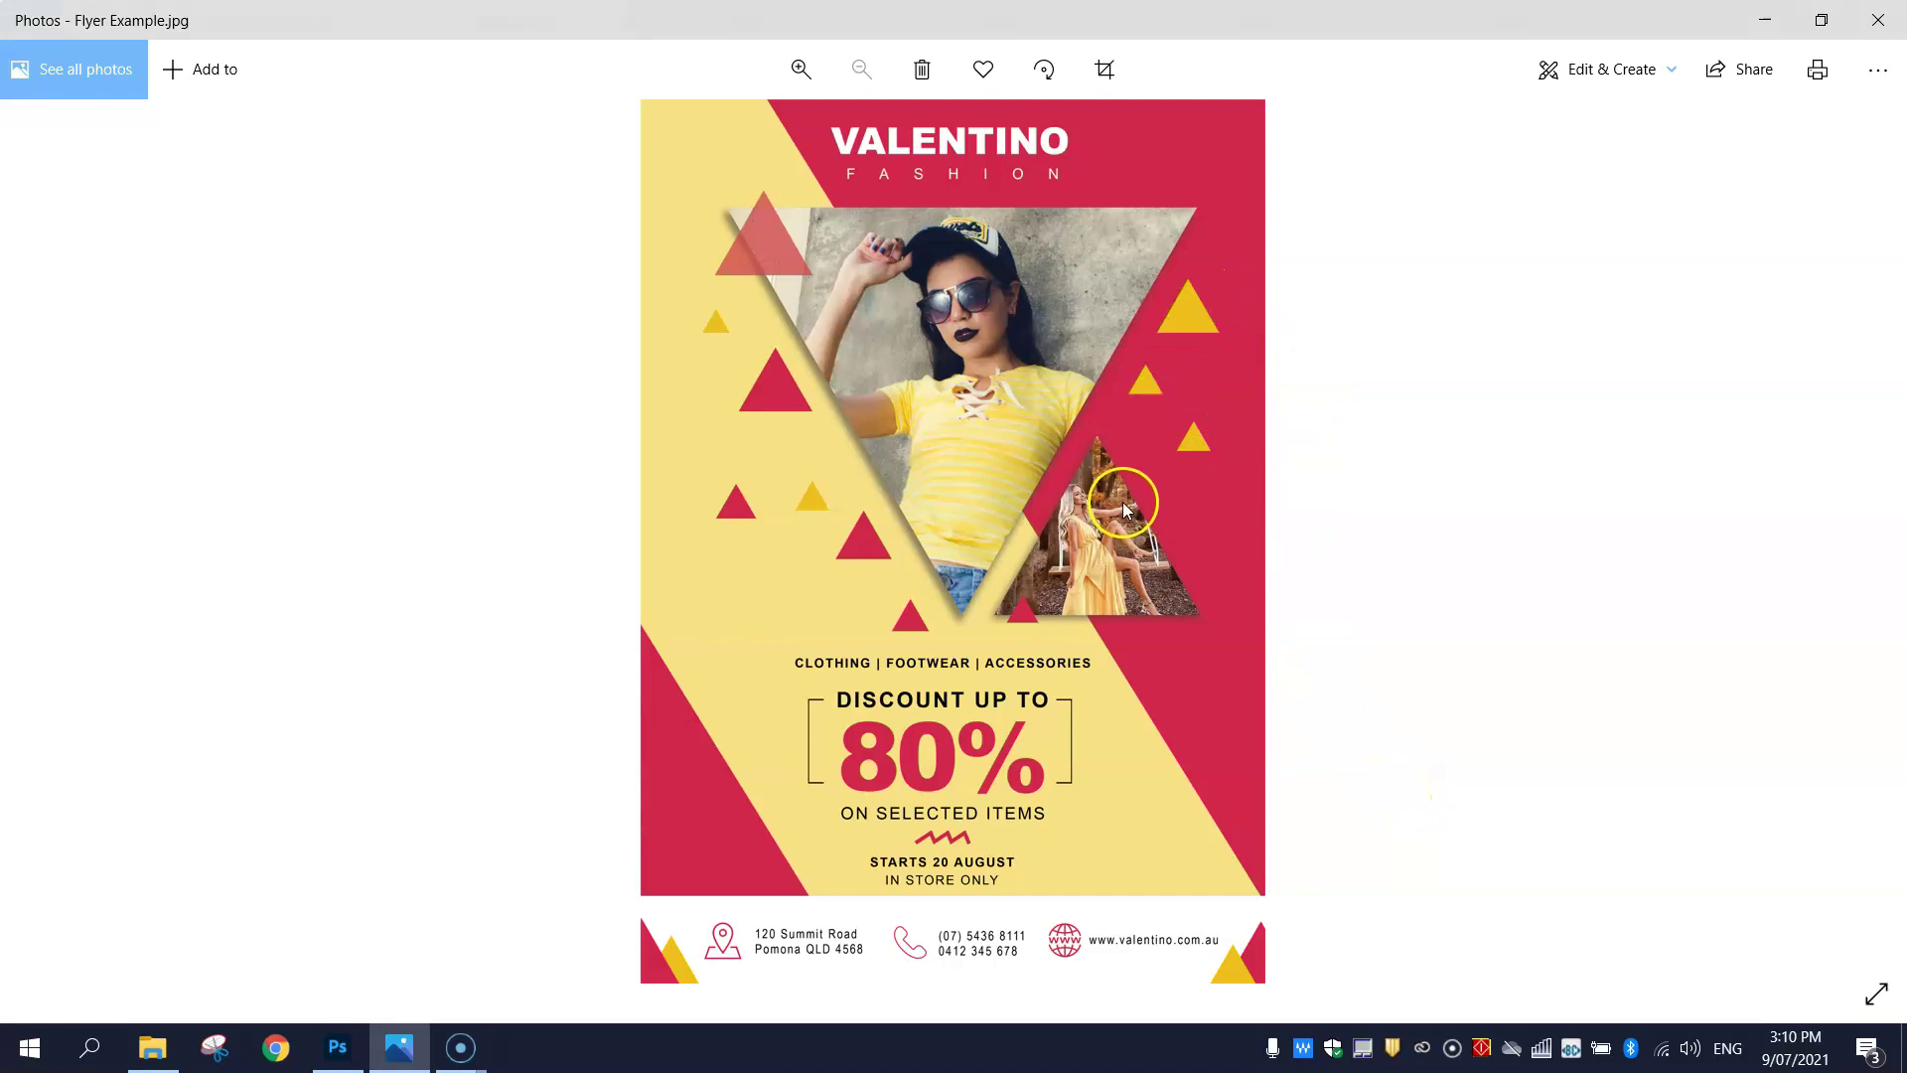
pyautogui.hotkey('alt', 'Tab')
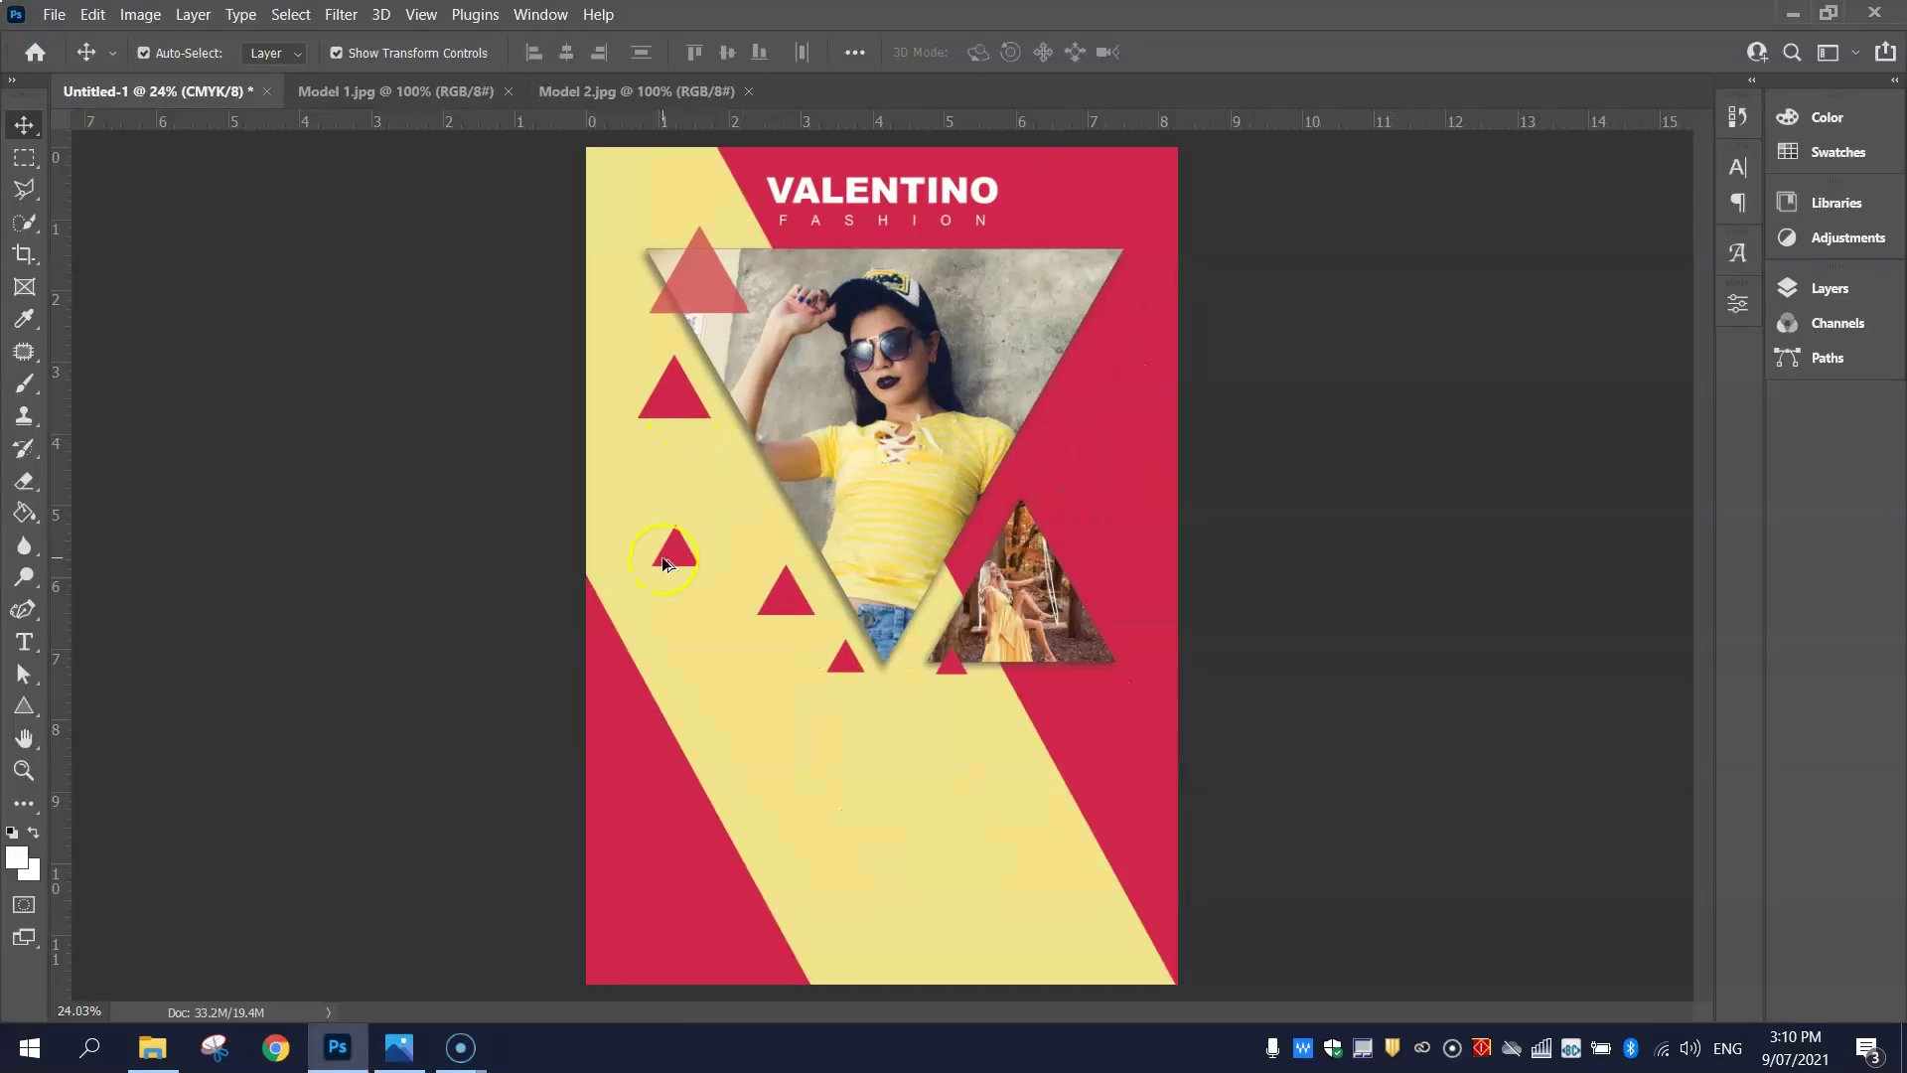
pyautogui.moveTo(688, 559); pyautogui.dragTo(722, 474)
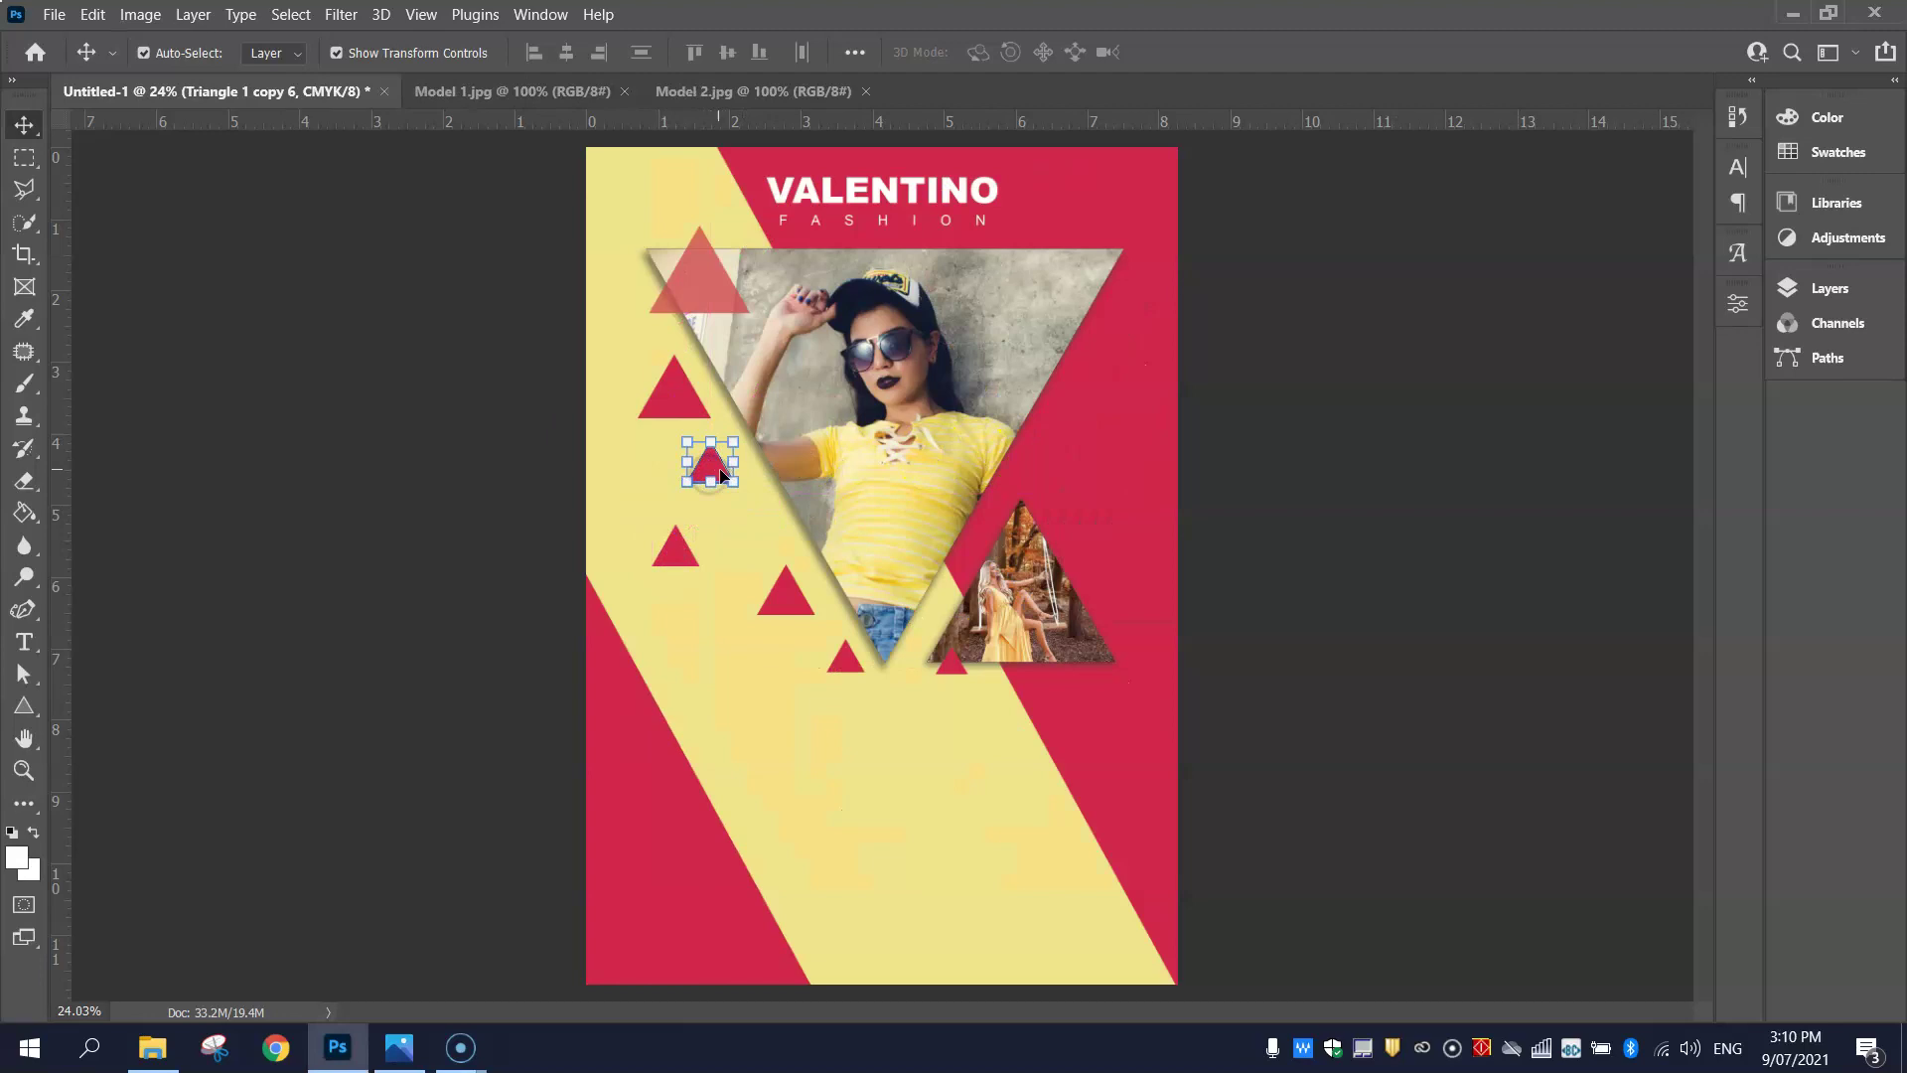
# - Change the new small triangle's fill to yellow
pyautogui.click(1739, 305)
pyautogui.click(1451, 553)
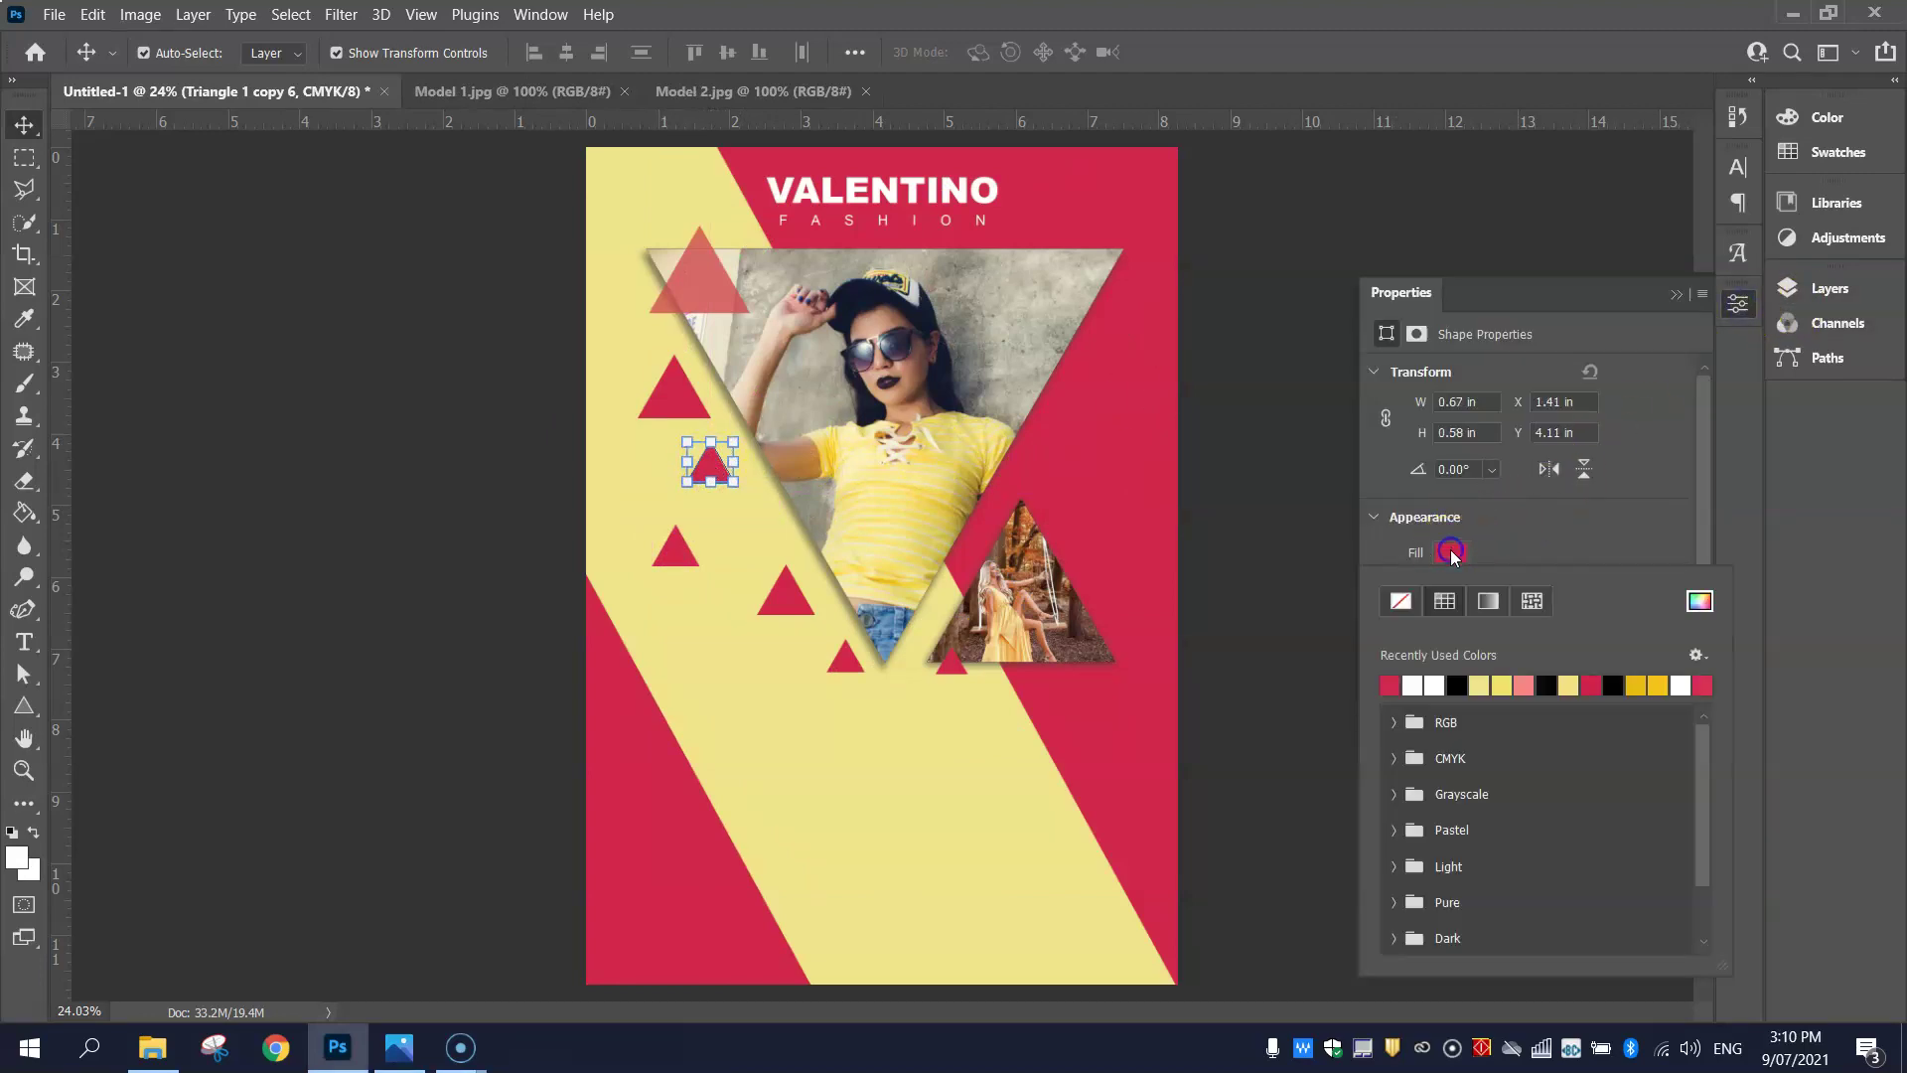
pyautogui.click(1657, 683)
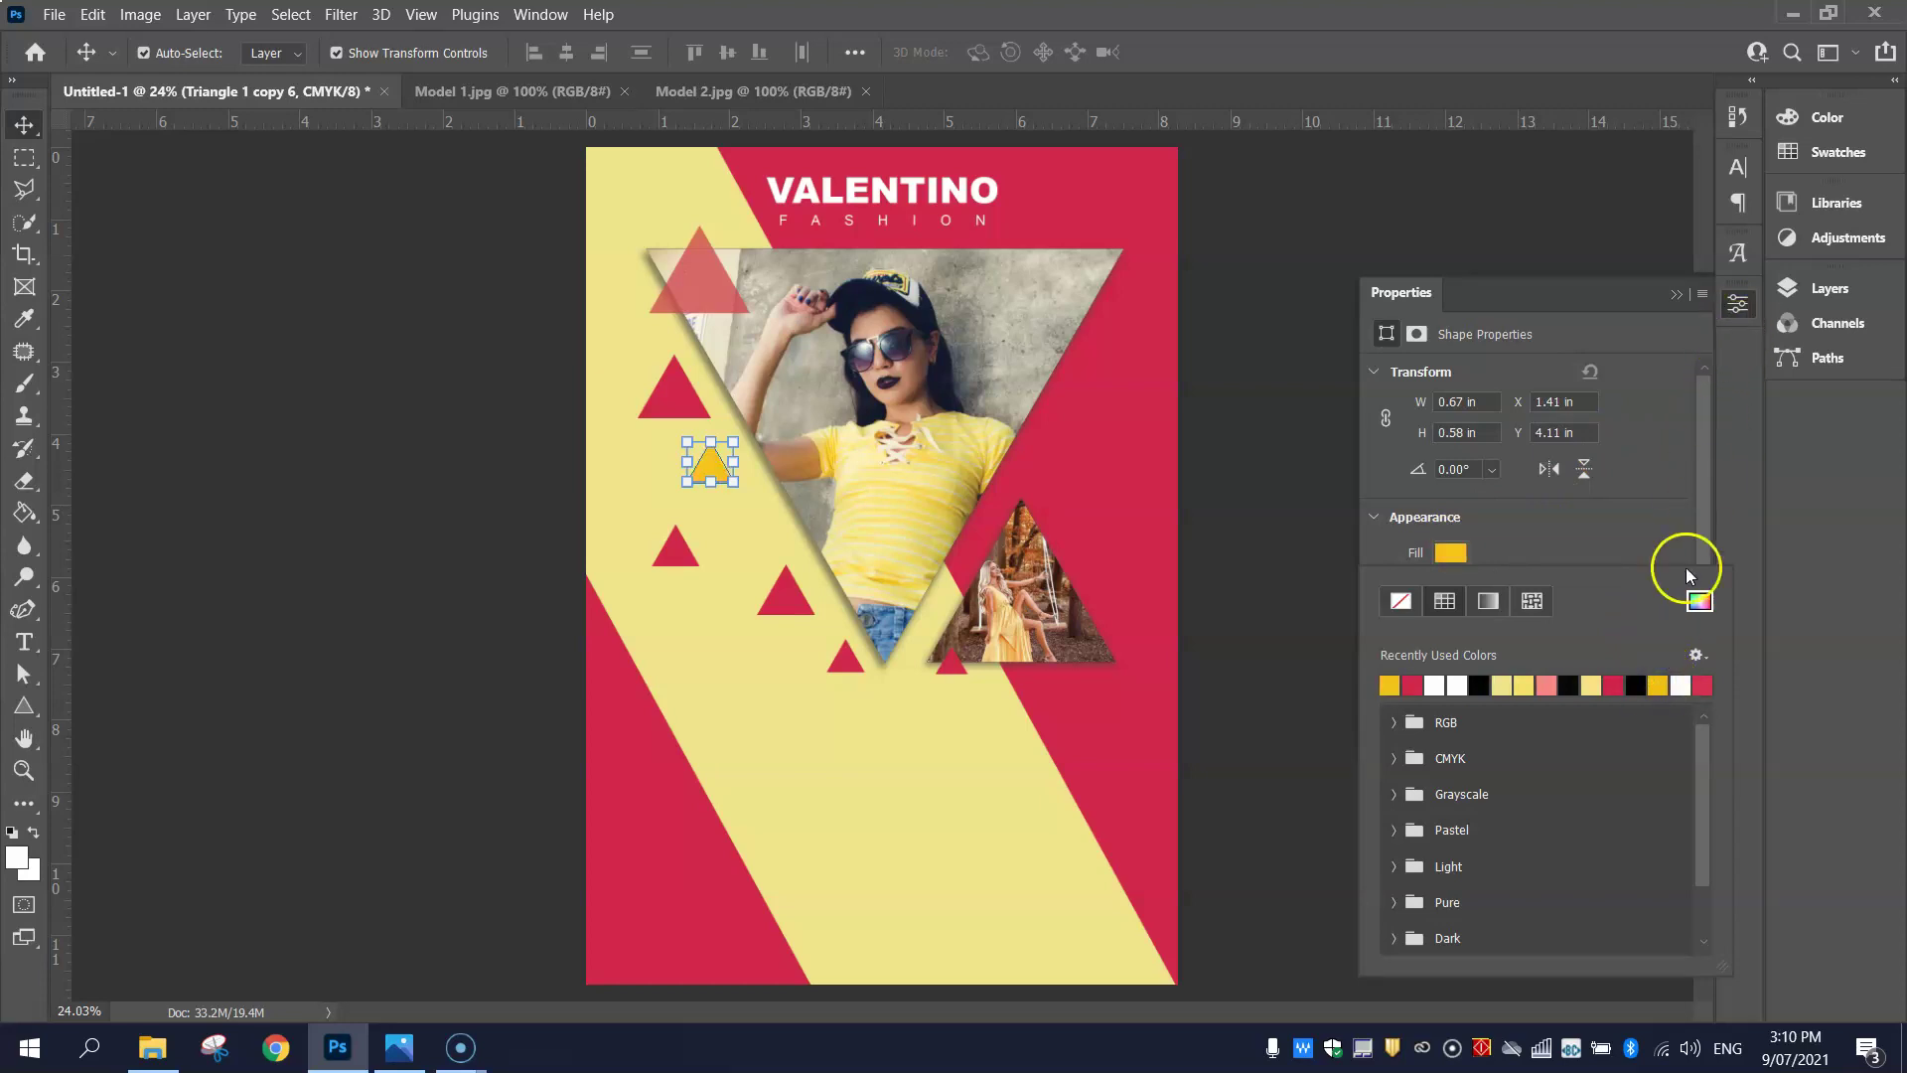
pyautogui.click(1659, 683)
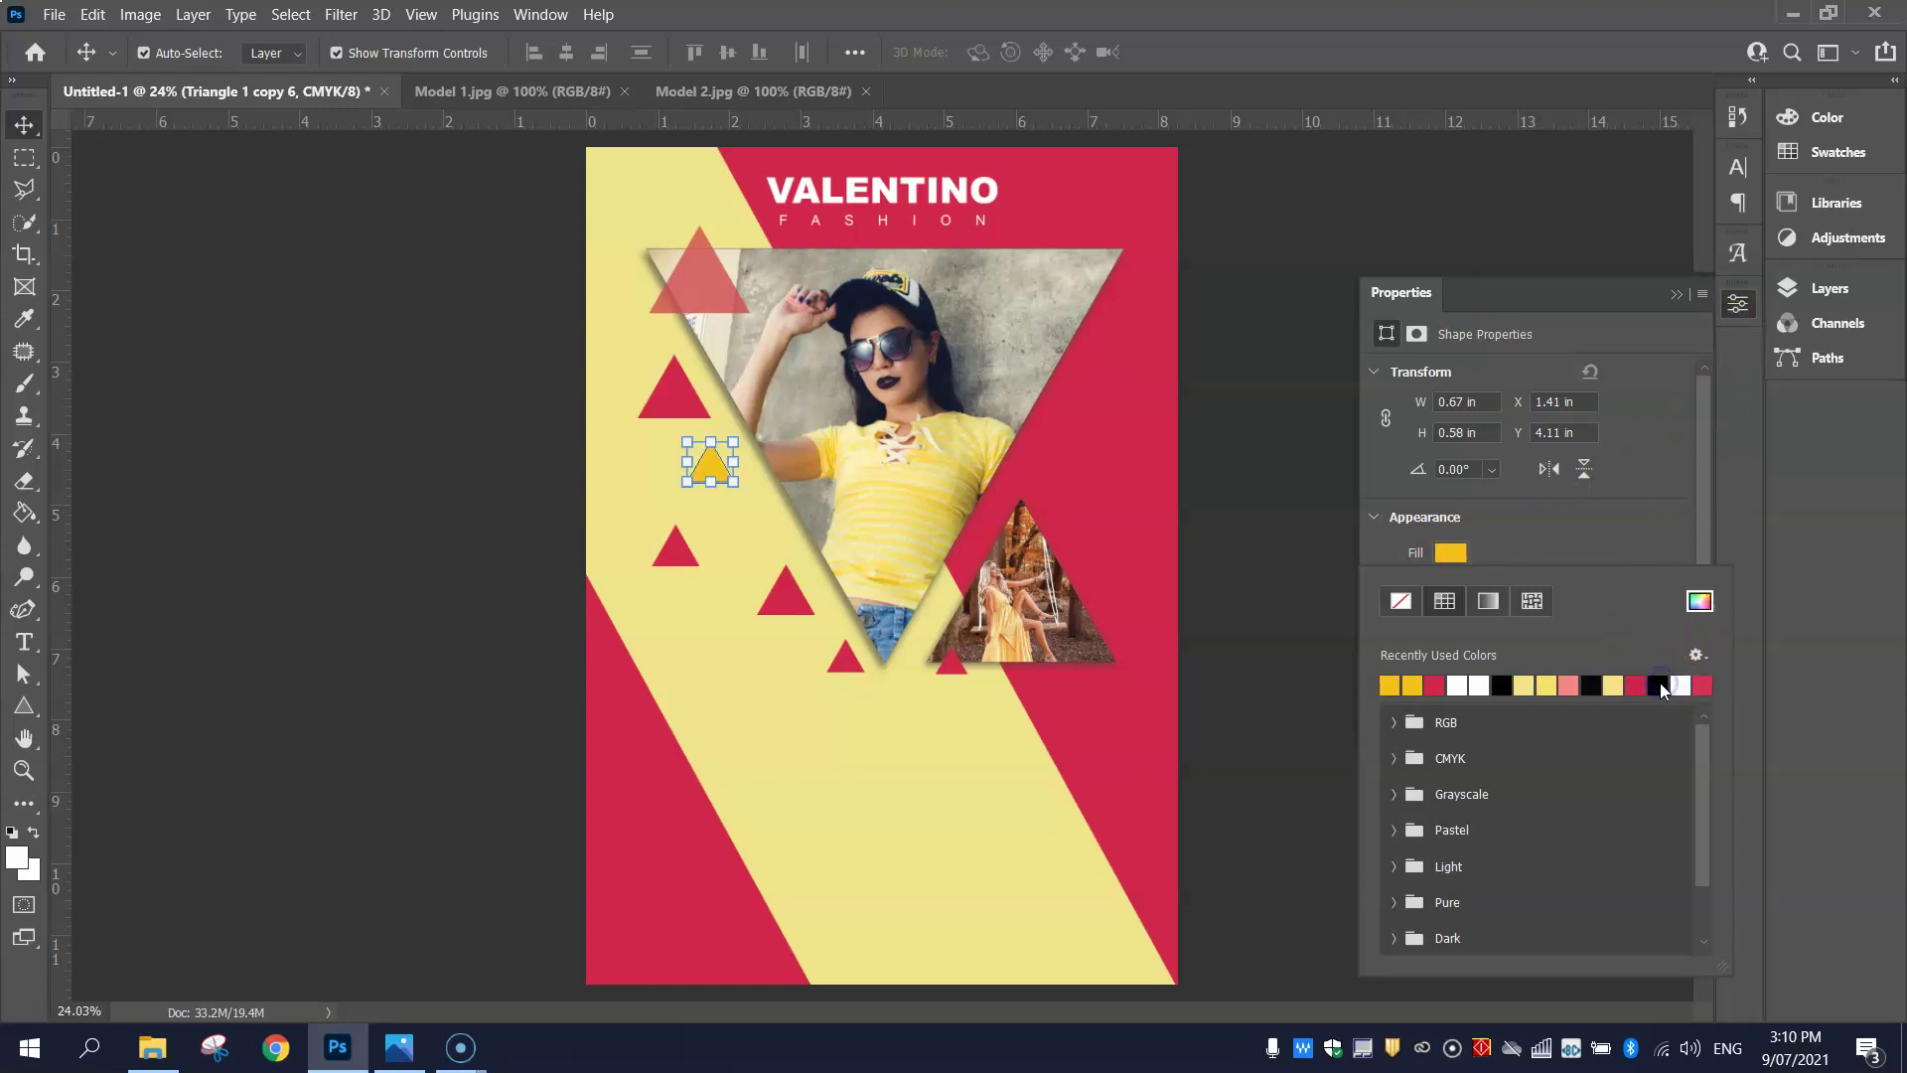
pyautogui.moveTo(1660, 682)
pyautogui.mouseDown()
pyautogui.moveTo(1405, 682)
pyautogui.moveTo(1531, 621)
pyautogui.mouseUp()
pyautogui.click(1356, 298)
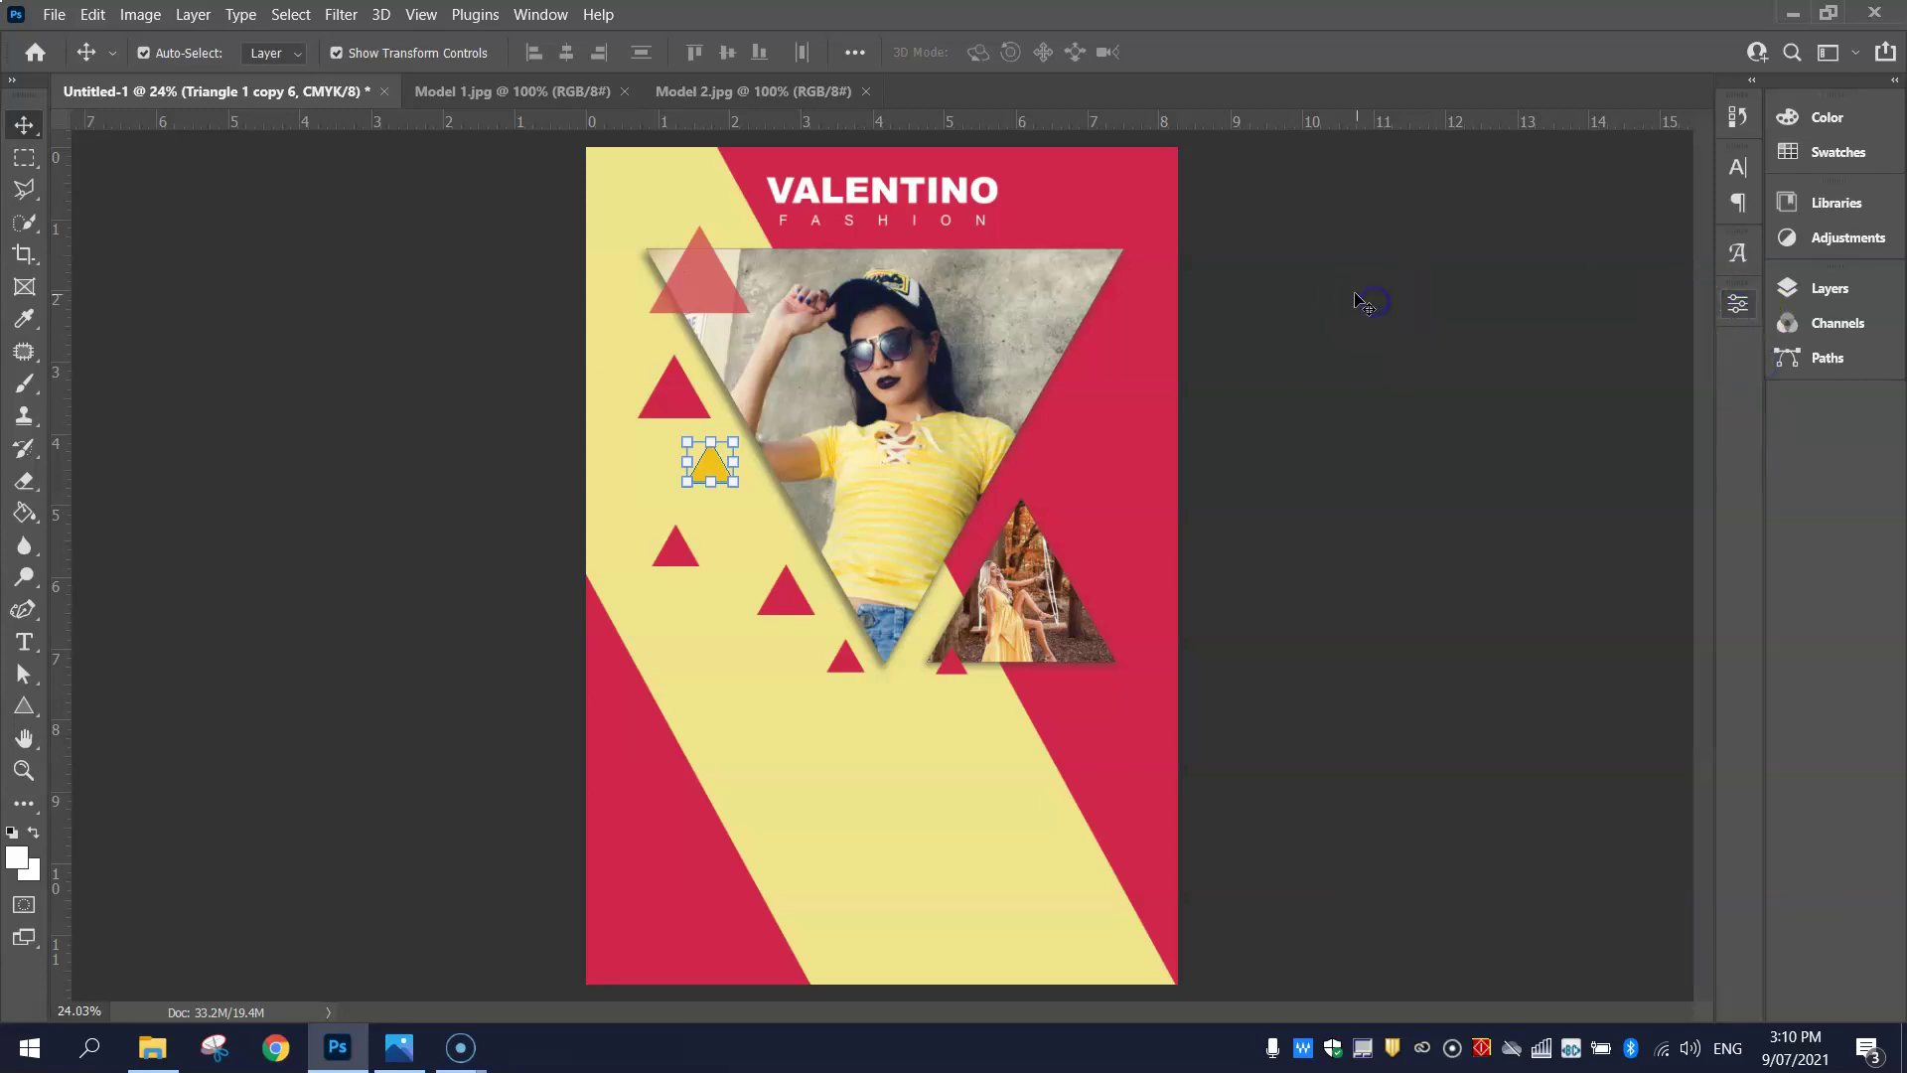
# - Move the yellow triangle lower right and shrink it
pyautogui.click(722, 481)
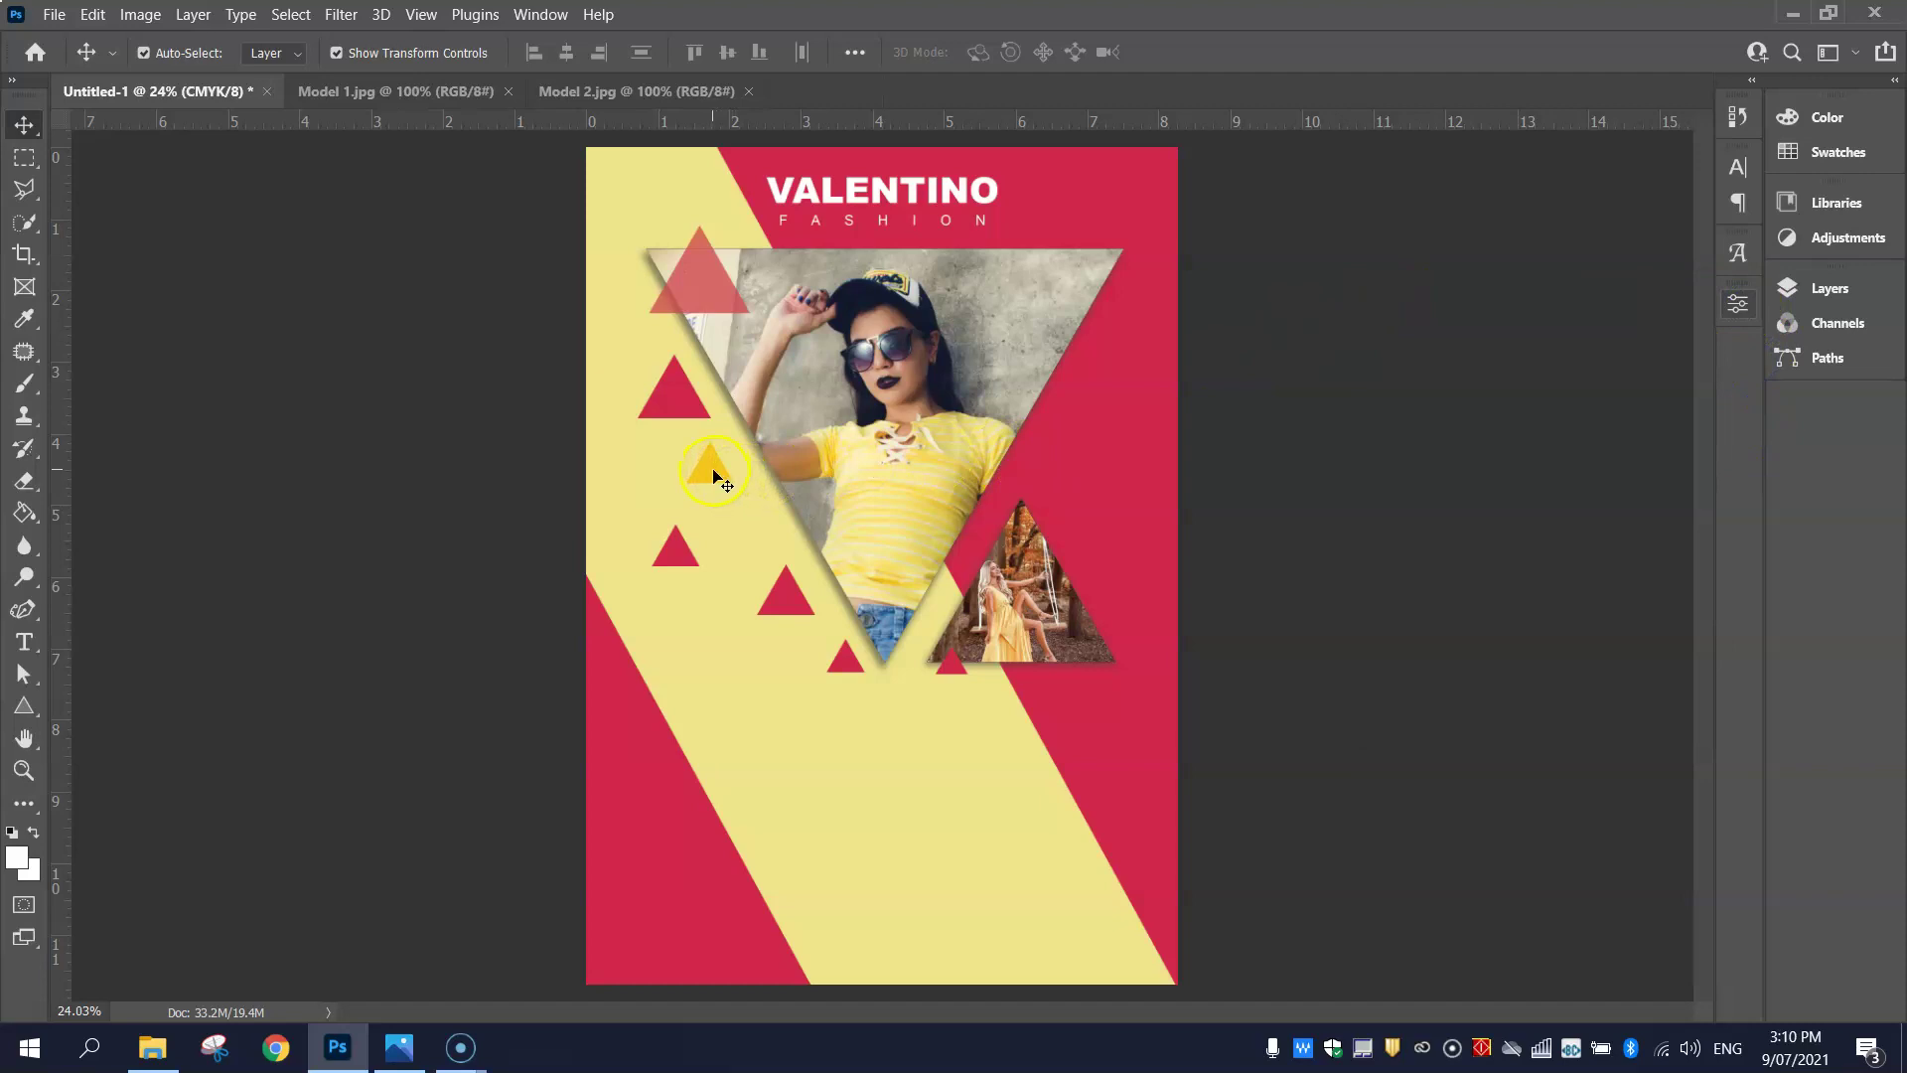
pyautogui.hotkey('alt', 'Tab')
pyautogui.hotkey('alt', 'Tab')
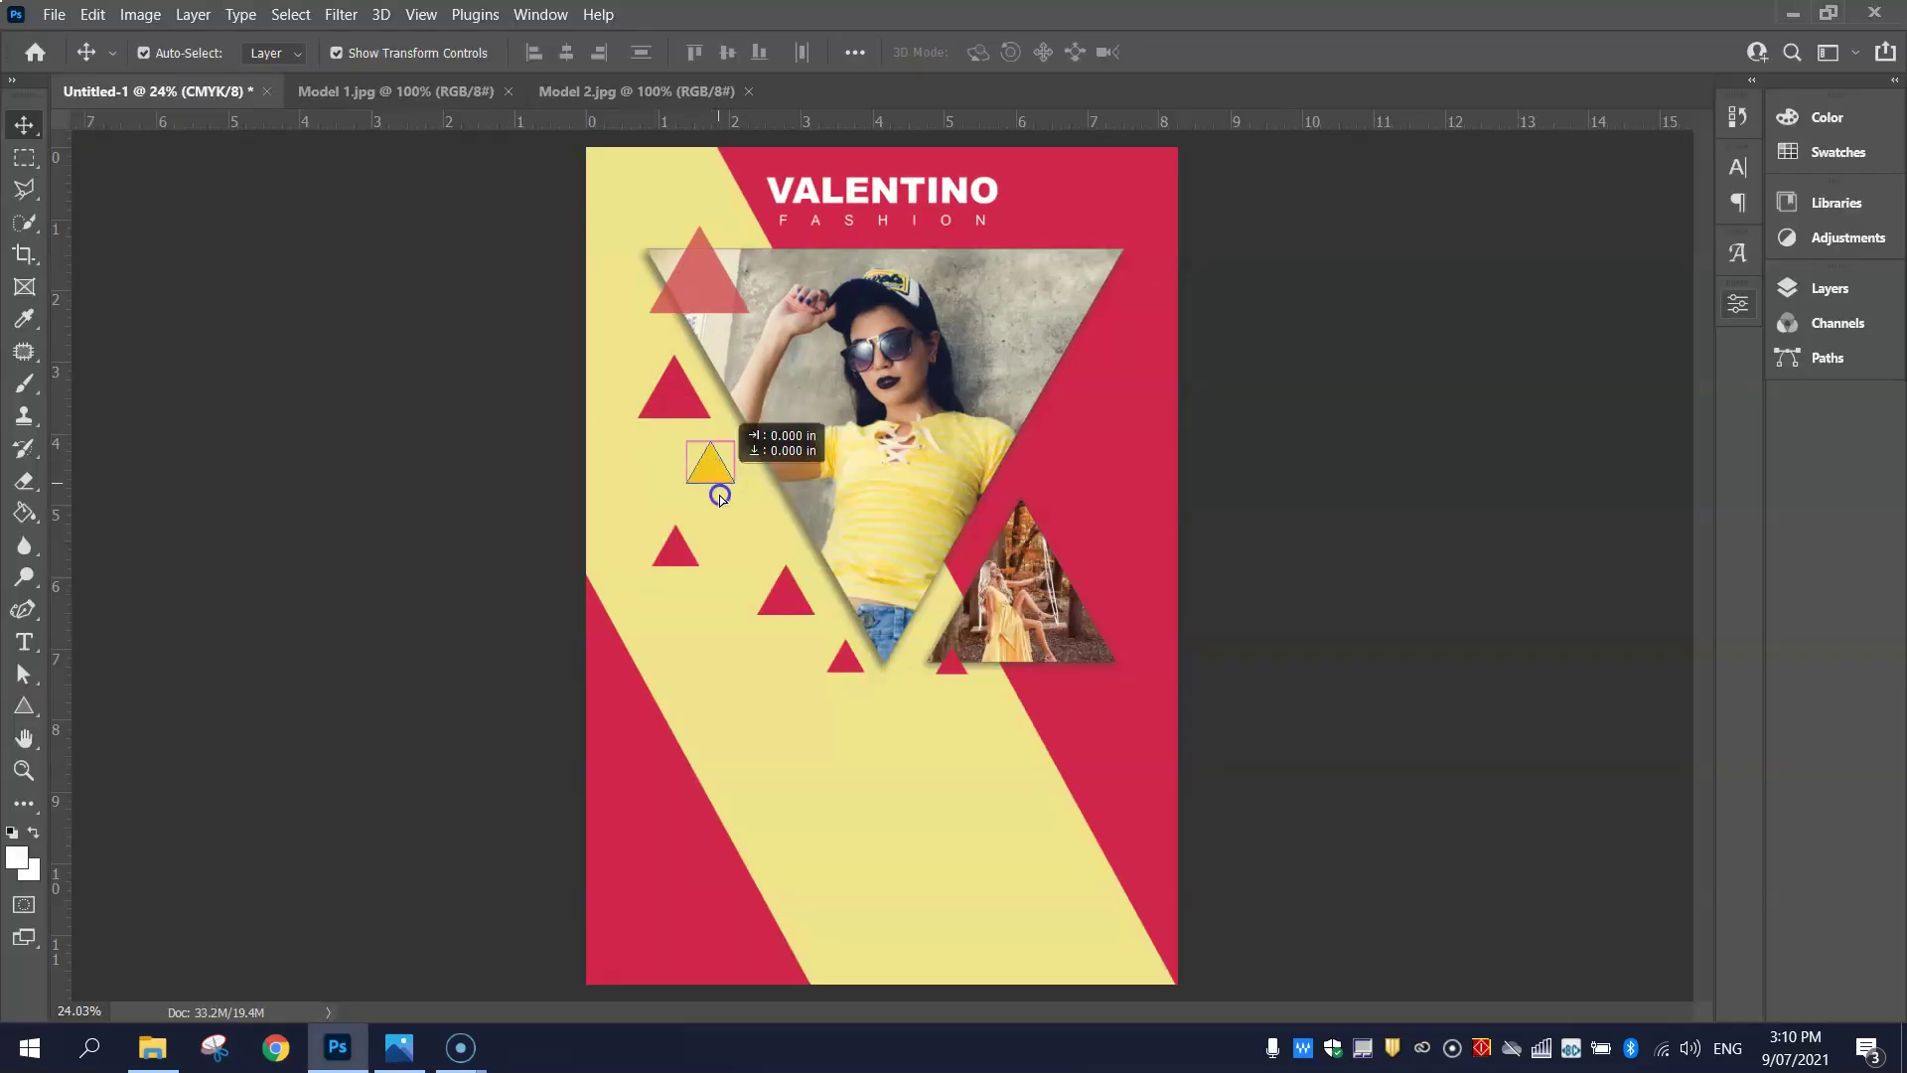
pyautogui.moveTo(722, 495); pyautogui.dragTo(762, 522)
pyautogui.hotkey('ctrl', 't')
pyautogui.press('Return')
pyautogui.hotkey('alt', 'Tab')
pyautogui.hotkey('alt', 'Tab')
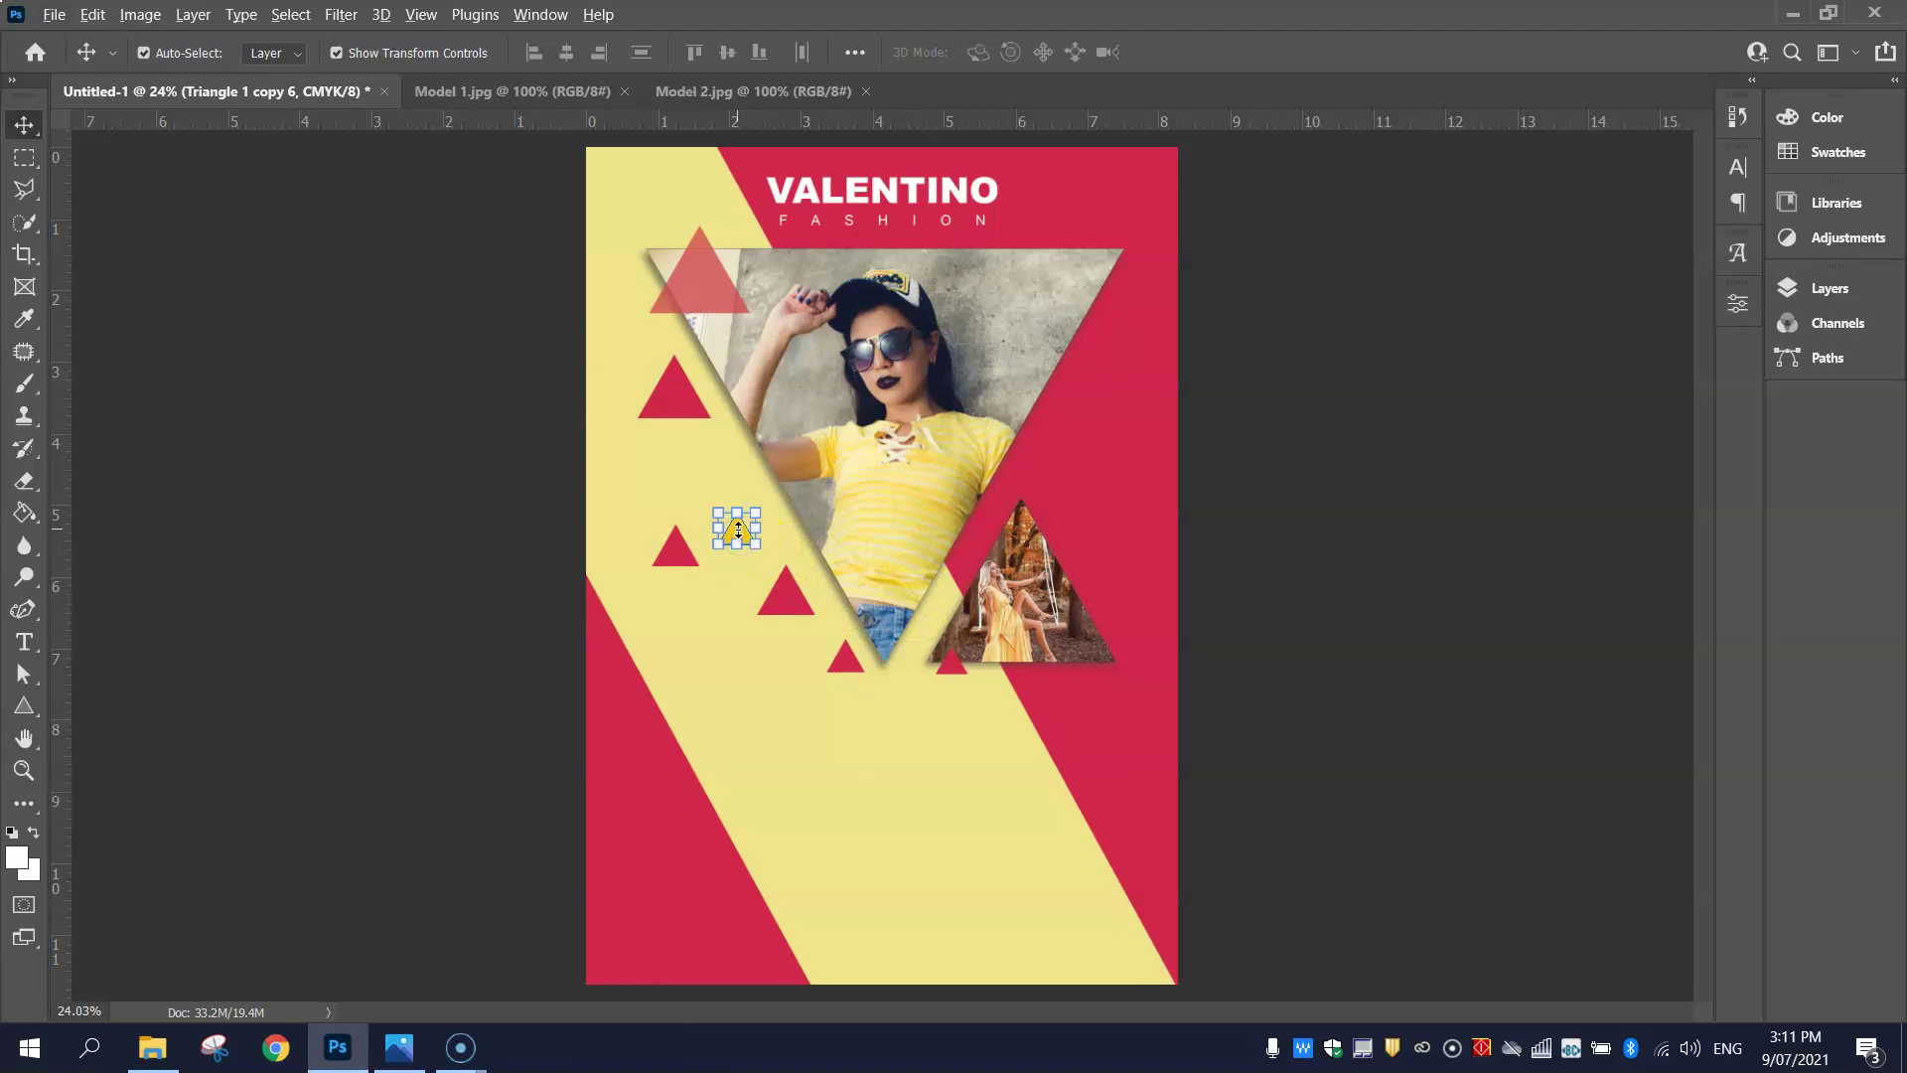
# - Copy the yellow triangle up and left, shrinking it to about 71%
pyautogui.moveTo(738, 526); pyautogui.dragTo(621, 326)
pyautogui.hotkey('ctrl', 't')
pyautogui.click(1230, 52)
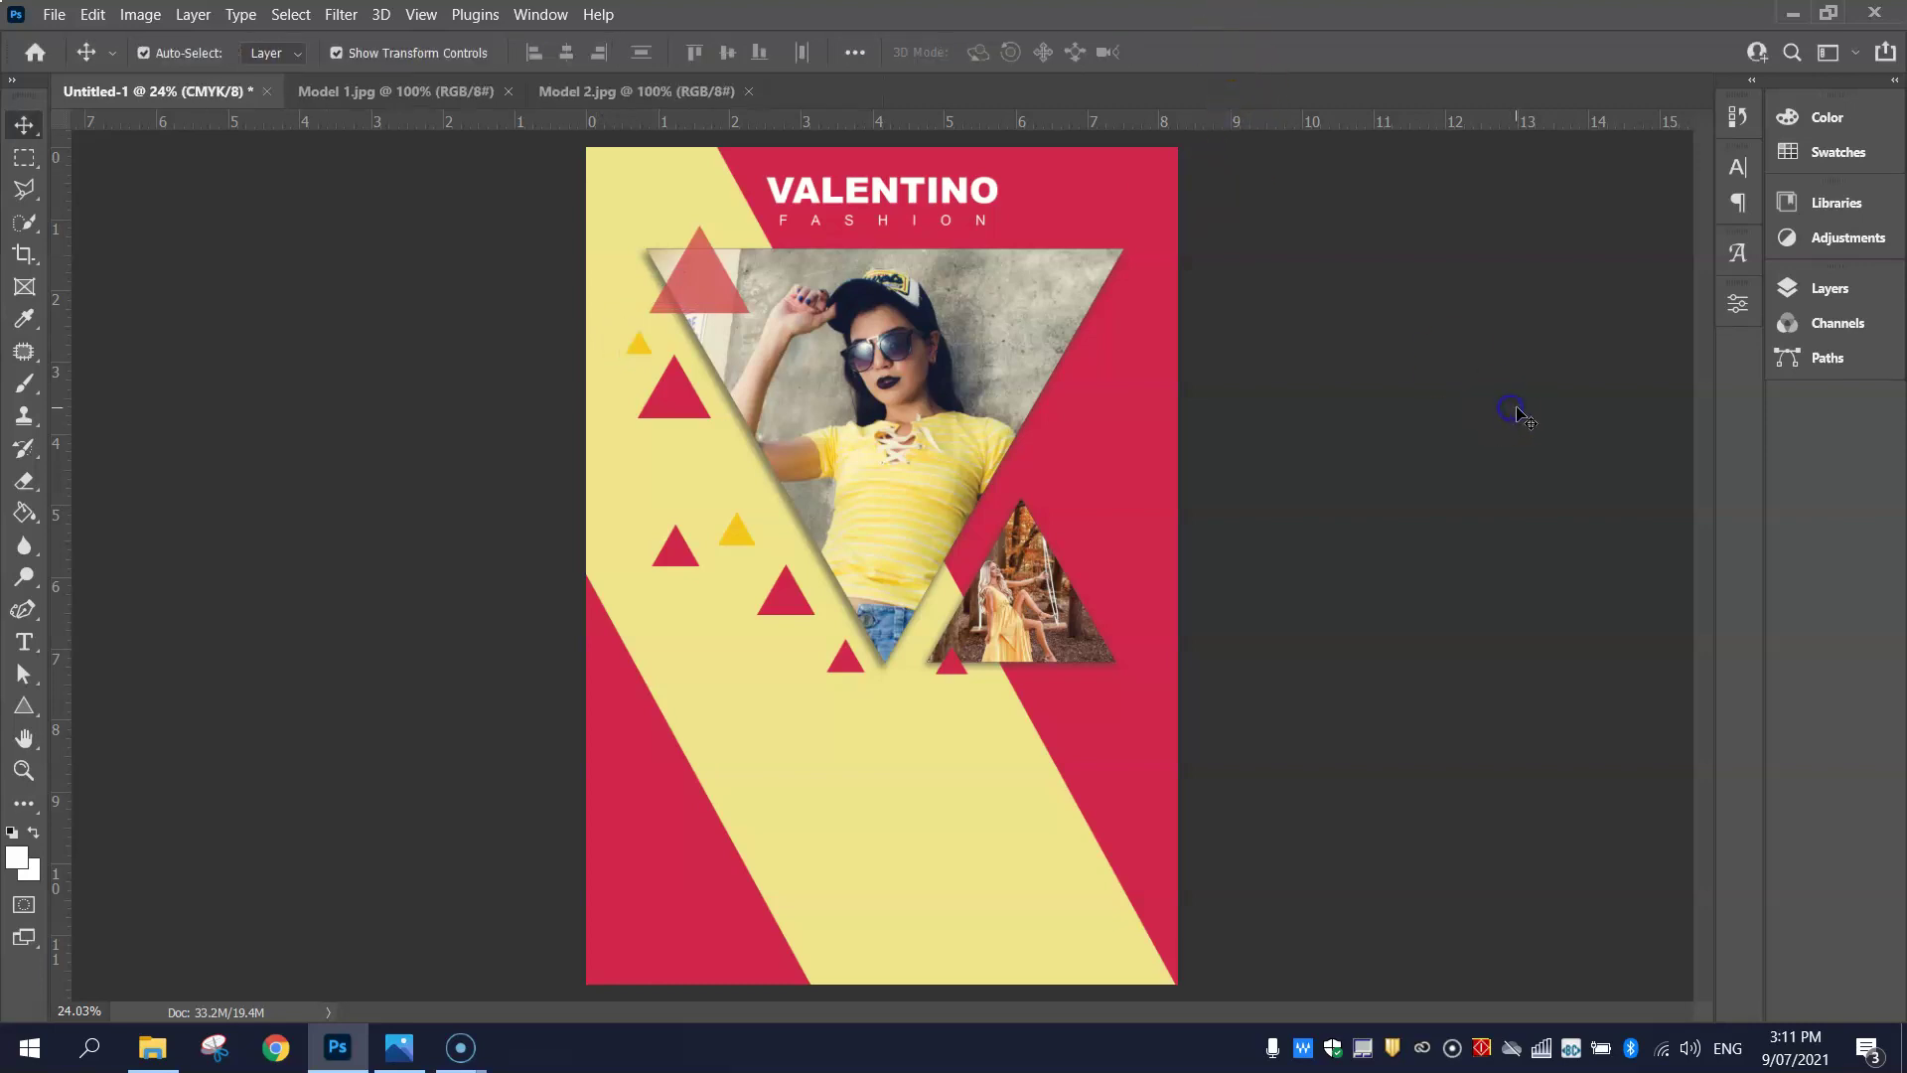
pyautogui.hotkey('alt', 'Tab')
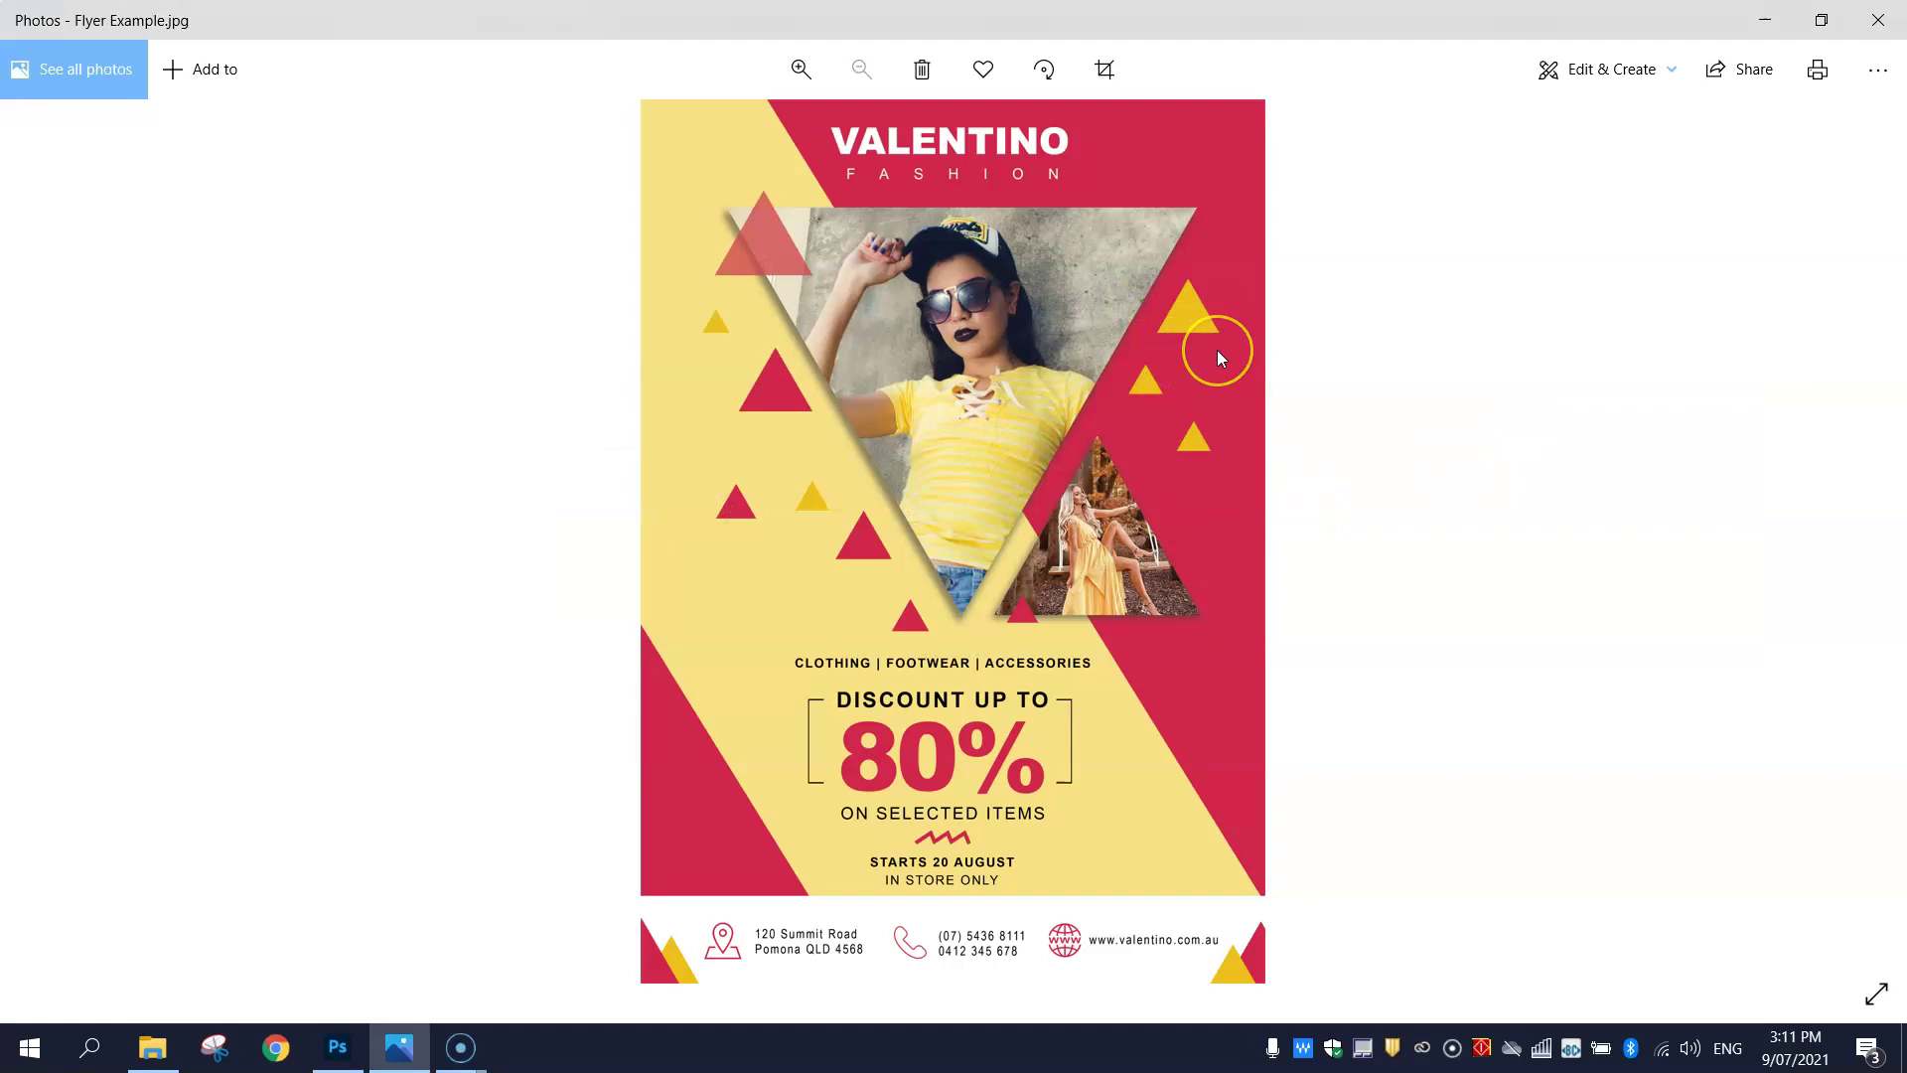
pyautogui.hotkey('alt', 'Tab')
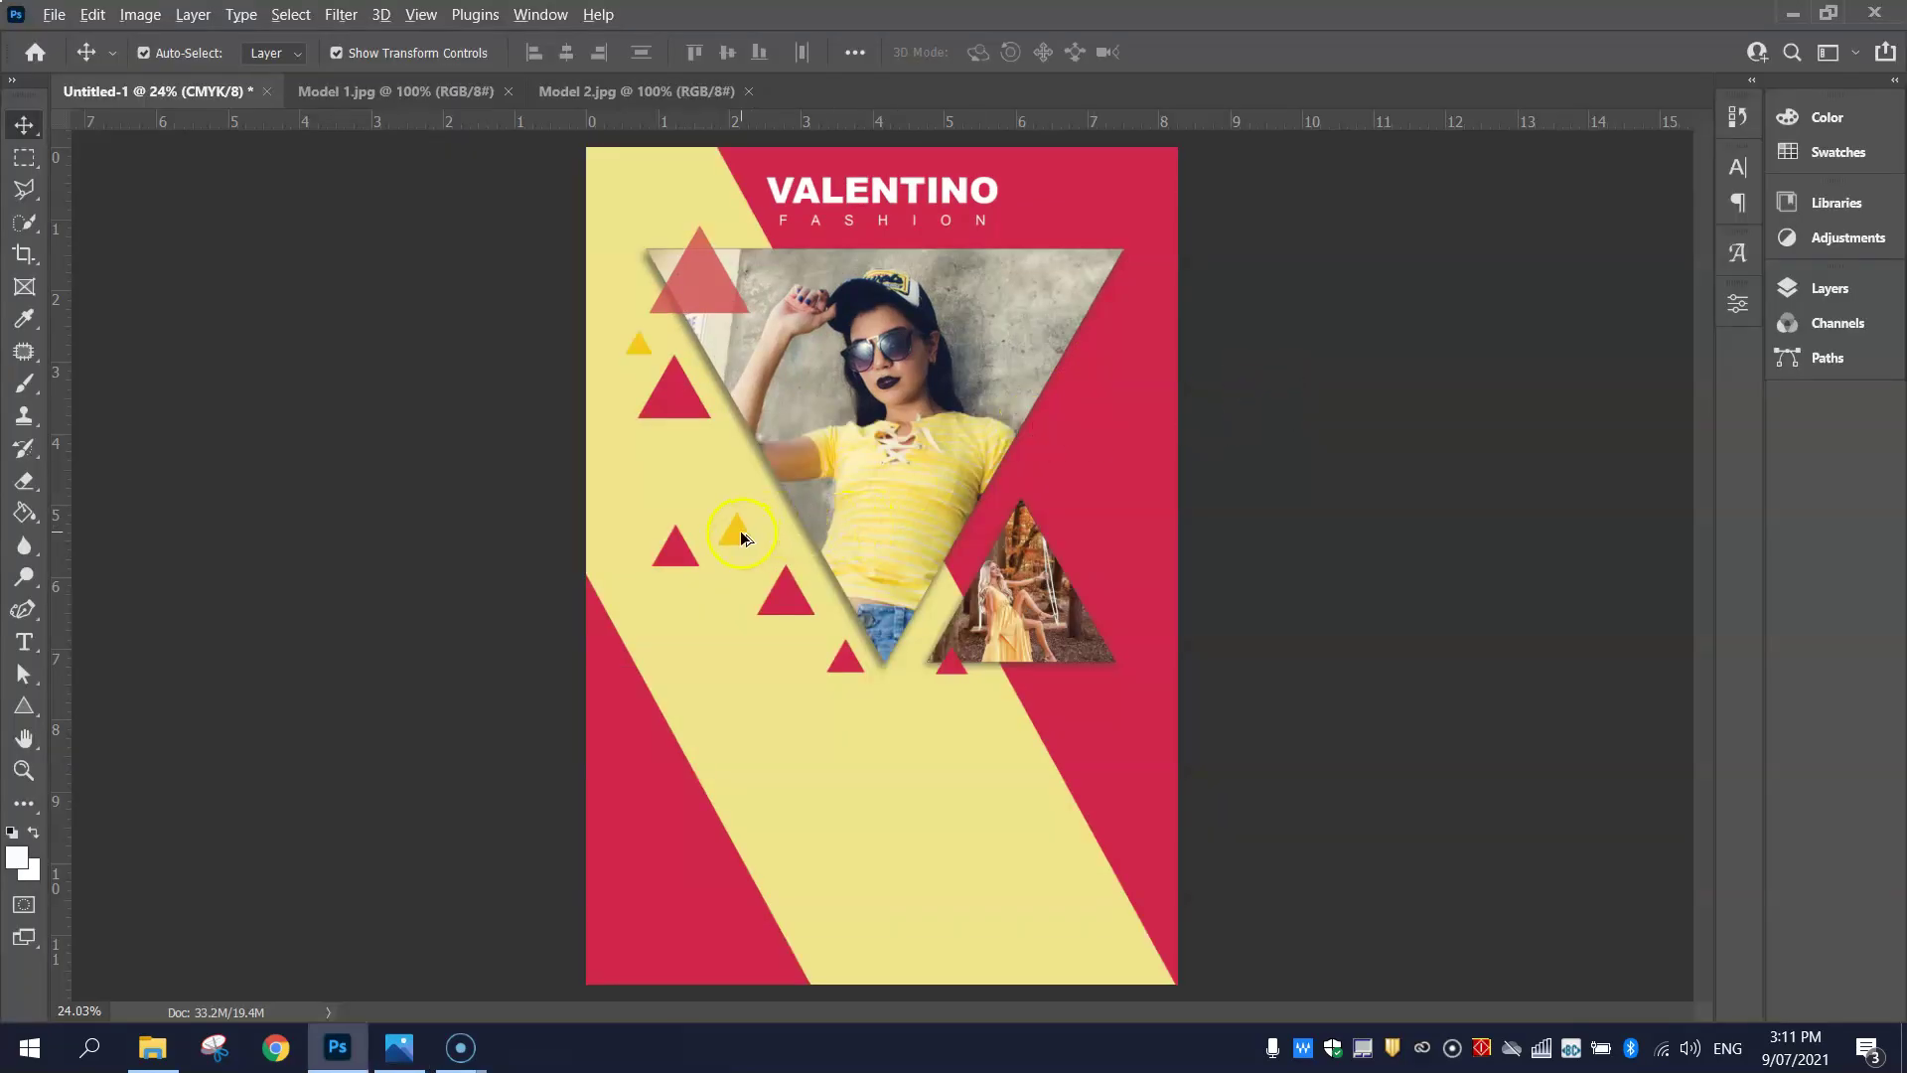
# - Place a resized yellow triangle copy on the red area right of the photo
pyautogui.moveTo(742, 537); pyautogui.dragTo(1080, 415)
pyautogui.hotkey('ctrl', 't')
pyautogui.hotkey('alt', 'Tab')
pyautogui.hotkey('alt', 'Tab')
pyautogui.click(1230, 52)
pyautogui.moveTo(1102, 353); pyautogui.dragTo(1139, 534)
# - Shrink the right-side yellow triangles to 60% and about 55%
pyautogui.hotkey('alt', 'Tab')
pyautogui.hotkey('alt', 'Tab')
pyautogui.click(1140, 439)
pyautogui.hotkey('ctrl', 't')
pyautogui.moveTo(1147, 459); pyautogui.dragTo(1086, 426)
pyautogui.hotkey('alt', 'Tab')
pyautogui.hotkey('alt', 'Tab')
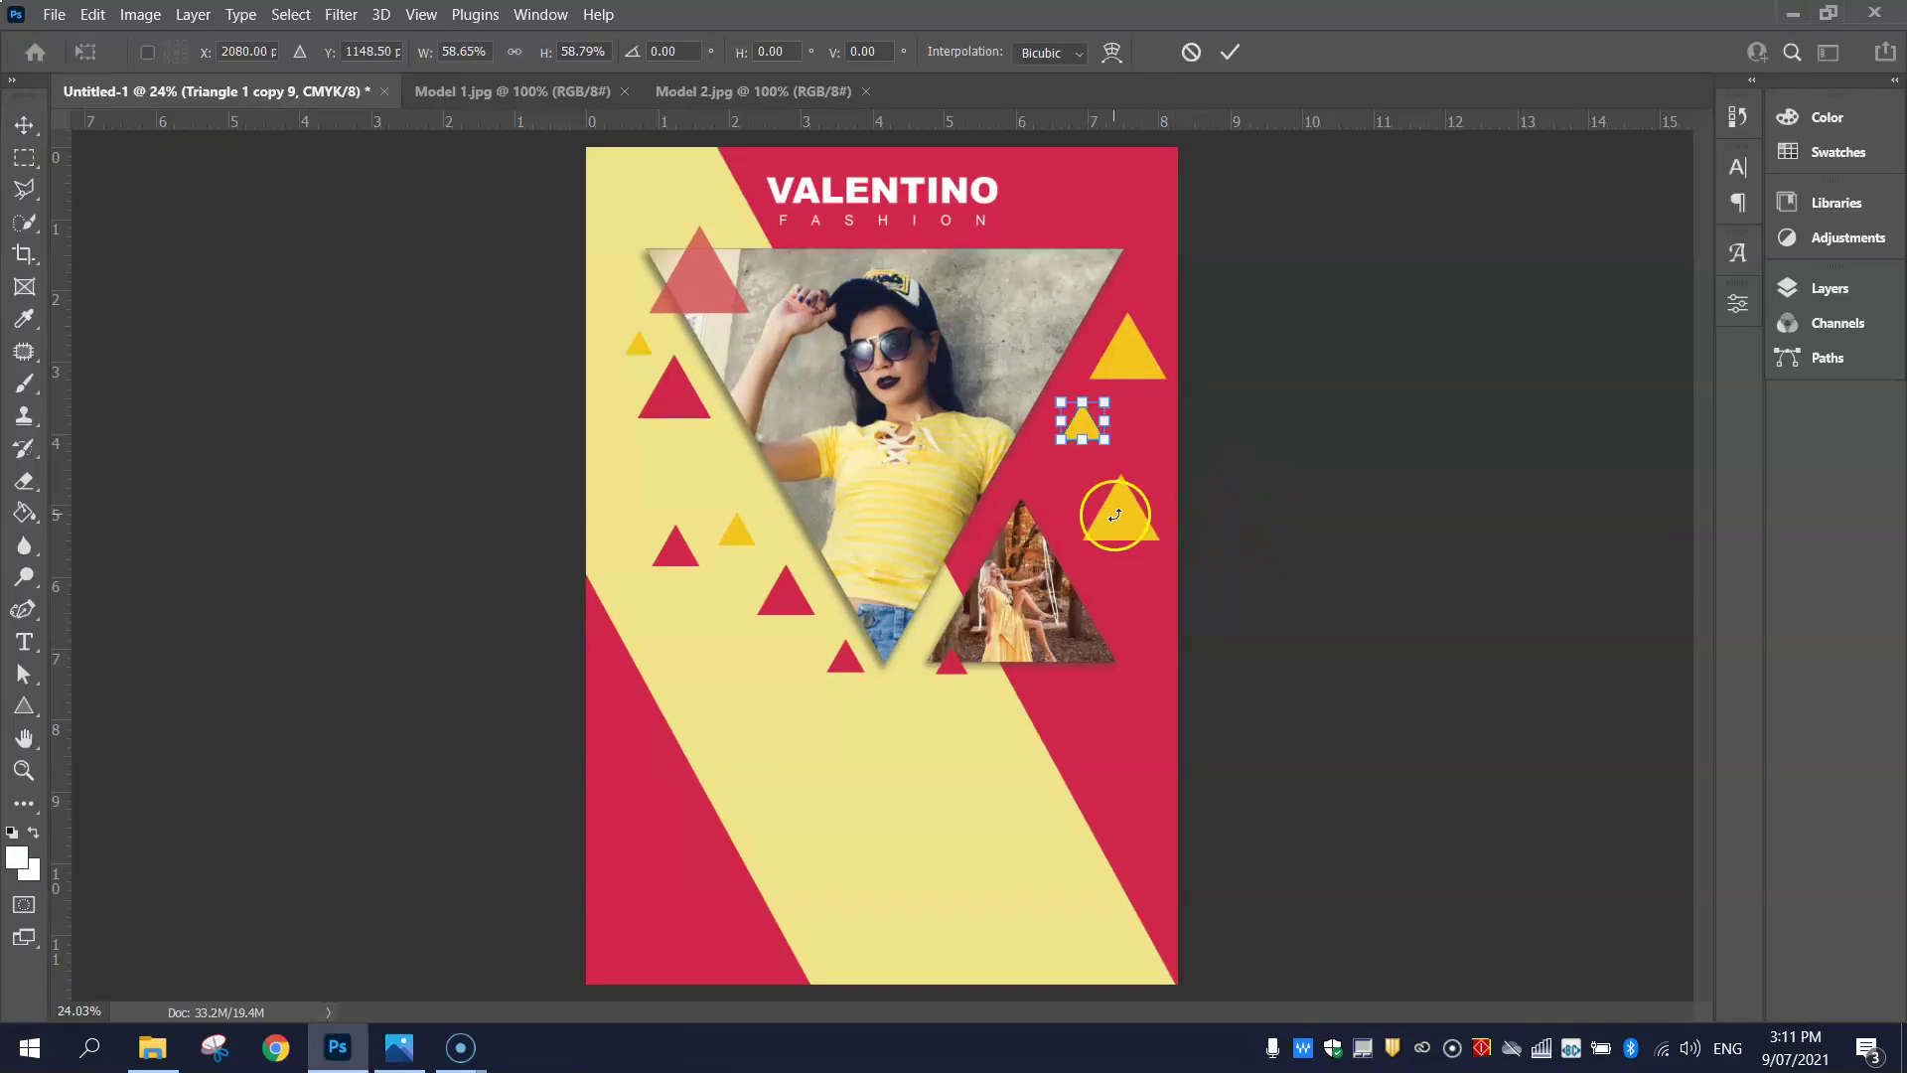
pyautogui.press('Return')
pyautogui.click(1132, 519)
pyautogui.moveTo(1085, 541); pyautogui.dragTo(1124, 517)
pyautogui.click(1097, 425)
# - Nudge the small yellow and red triangles into their final positions
pyautogui.moveTo(1084, 428); pyautogui.dragTo(1075, 443)
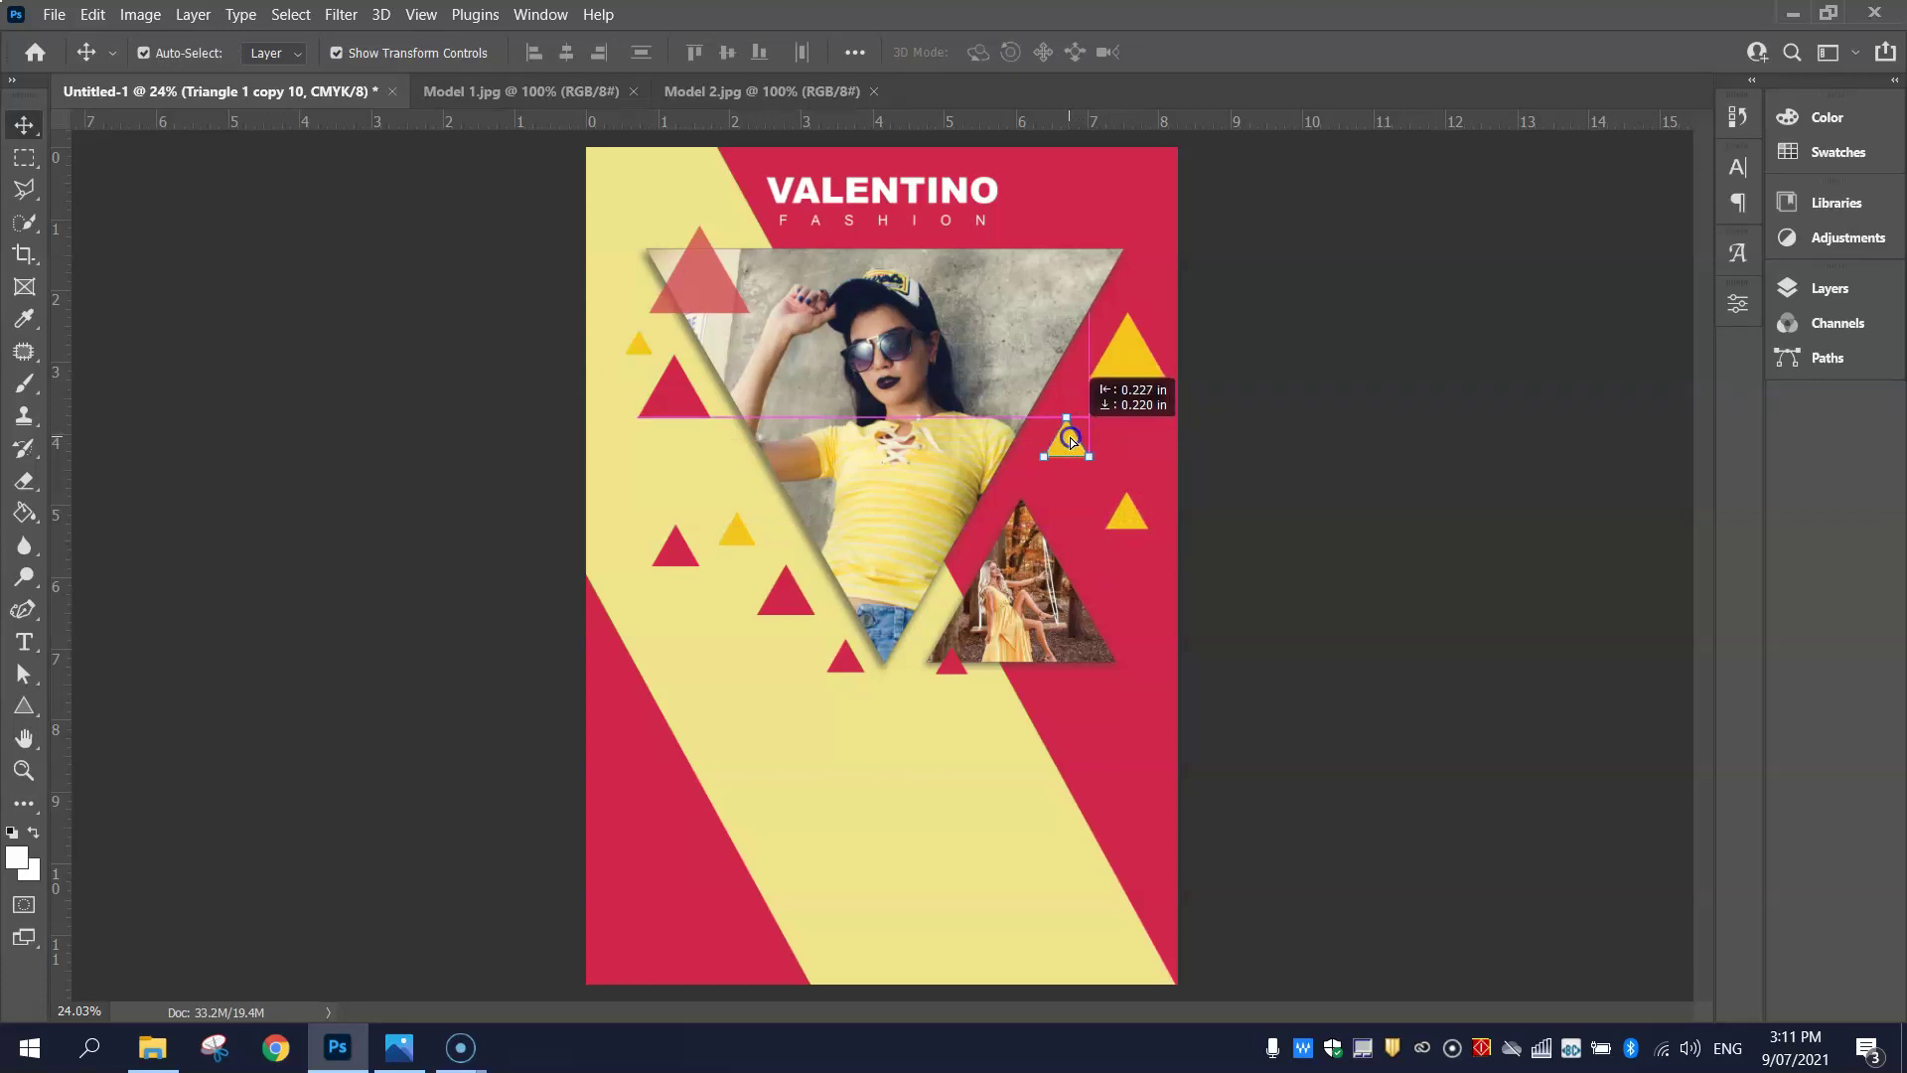
pyautogui.click(1364, 328)
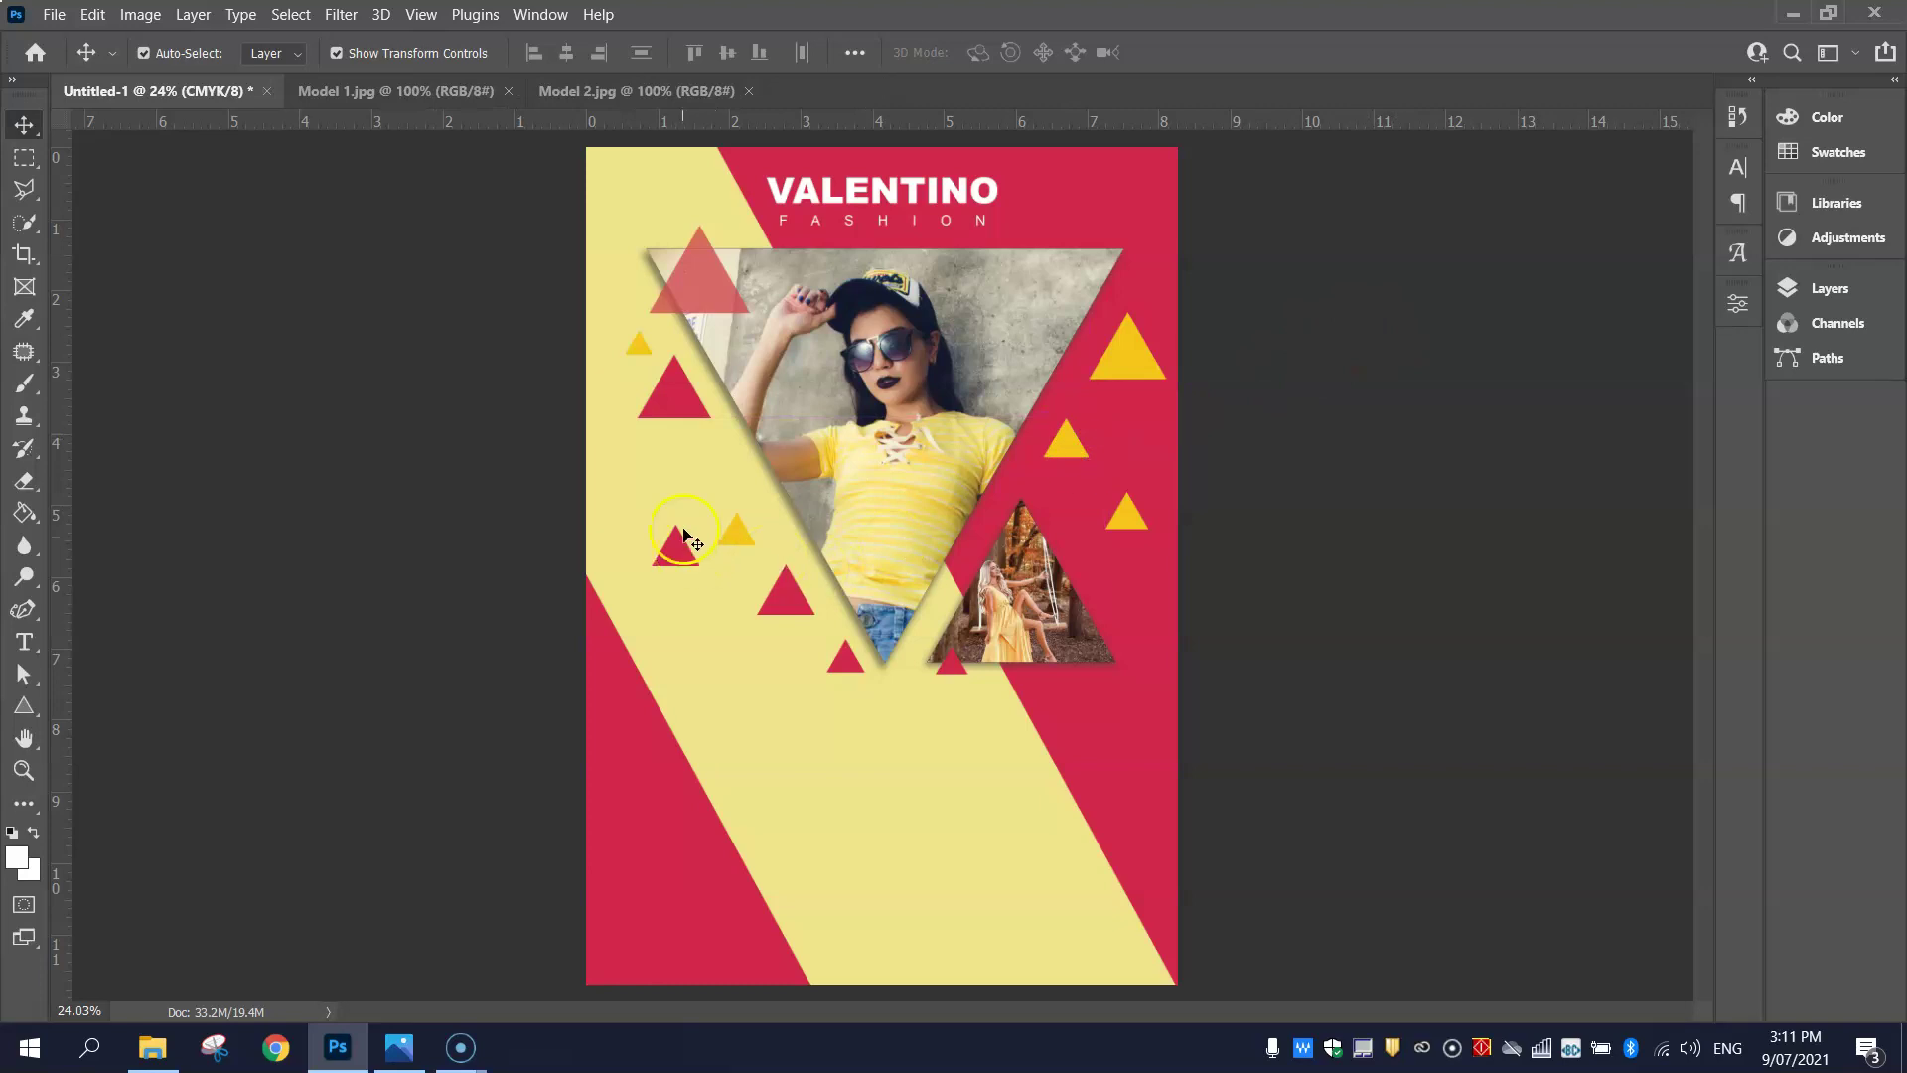
pyautogui.moveTo(734, 529); pyautogui.dragTo(728, 496)
pyautogui.moveTo(785, 602); pyautogui.dragTo(778, 597)
pyautogui.click(1246, 492)
# - Compare the flyer against Flyer Example.jpg in Photos, then return to Photoshop
pyautogui.hotkey('alt', 'Tab')
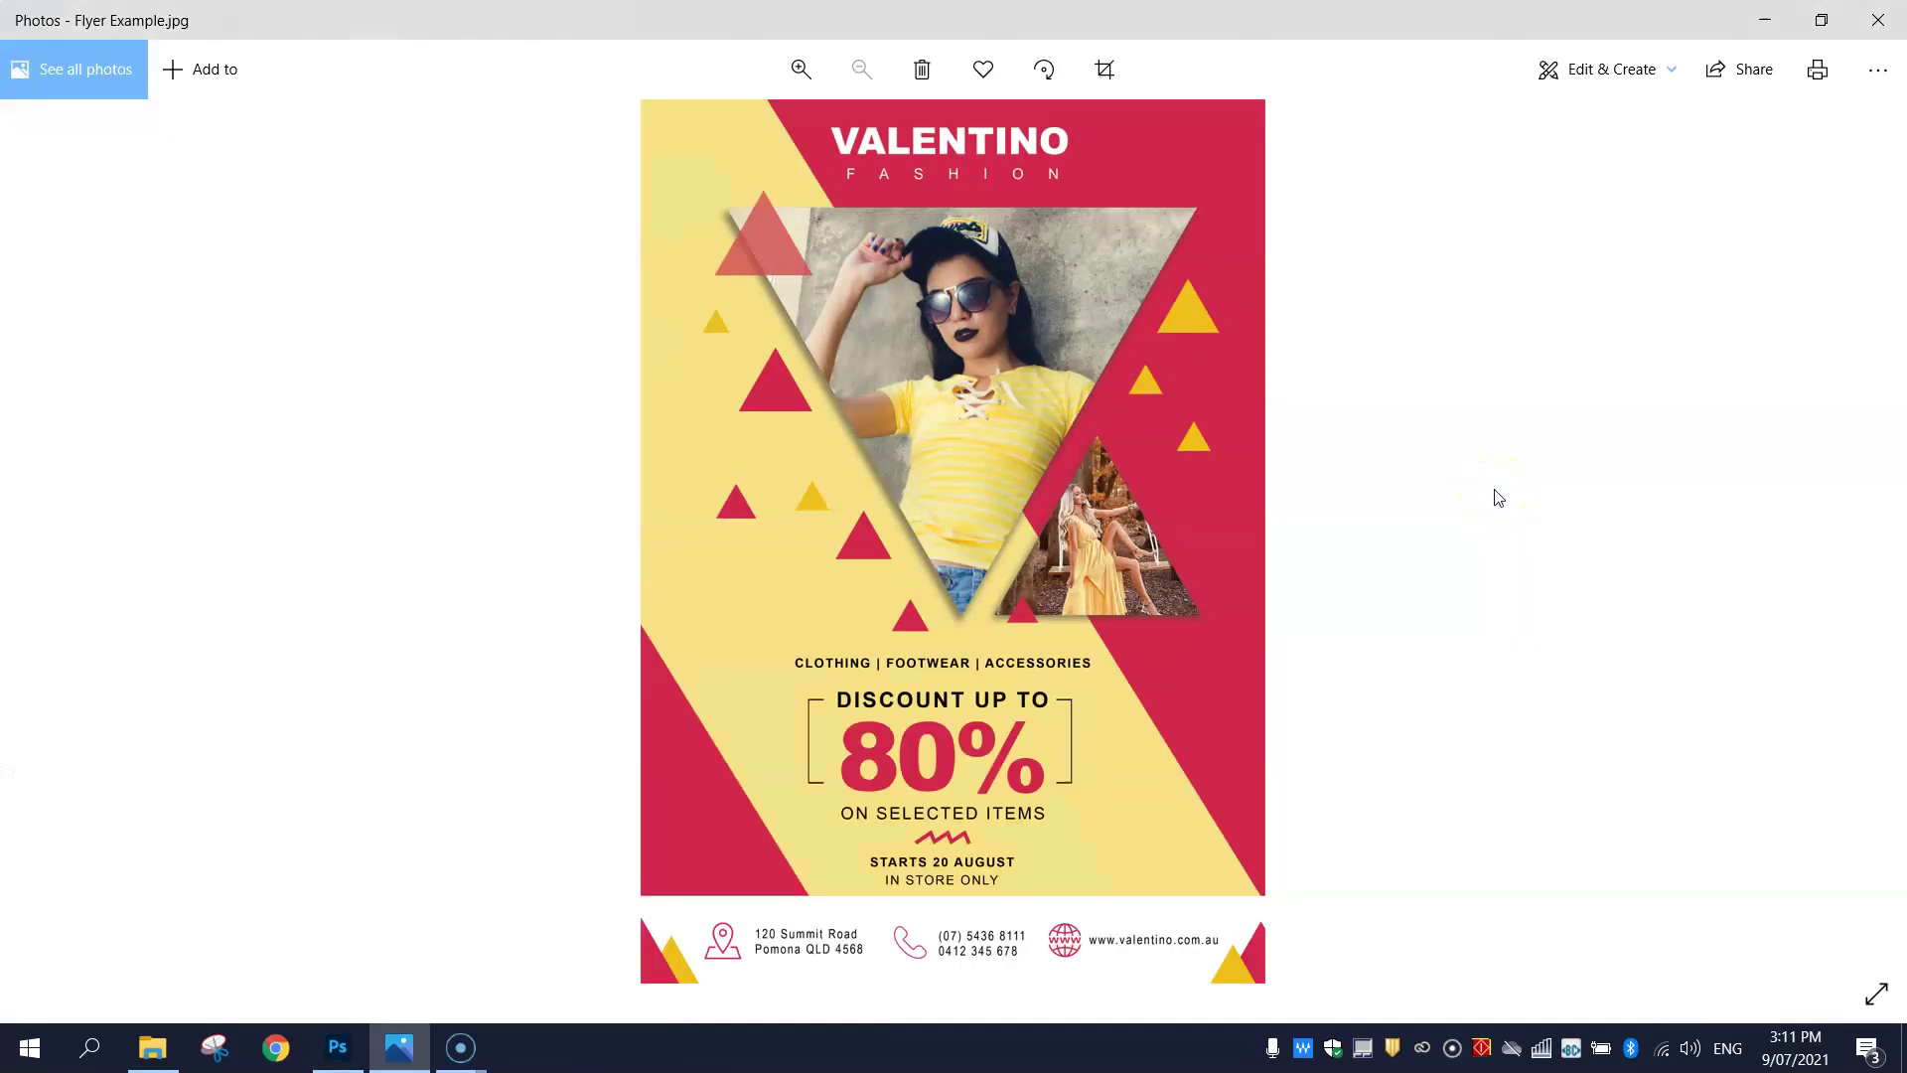
pyautogui.hotkey('alt', 'Tab')
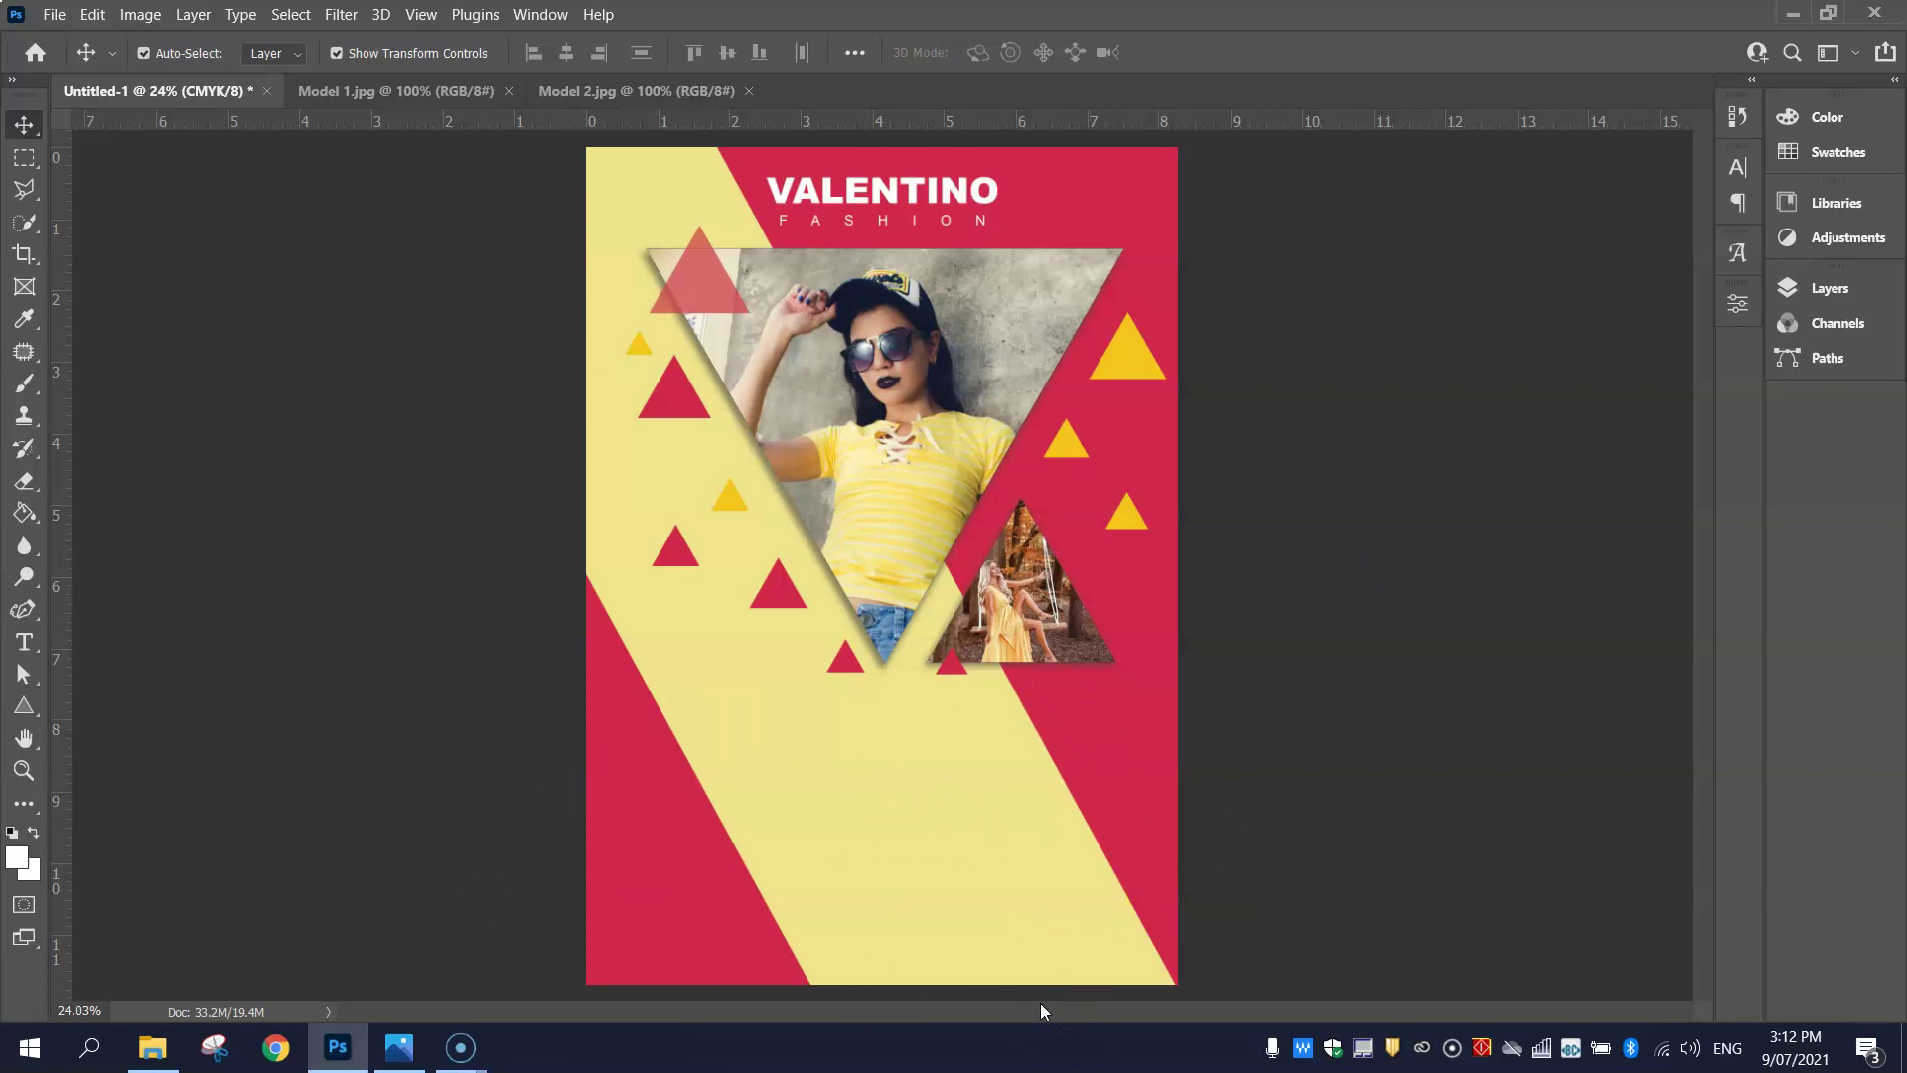
# - Cancel the Save As dialog without saving and show the Layers panel with all triangle copies
pyautogui.click(54, 14)
pyautogui.click(162, 301)
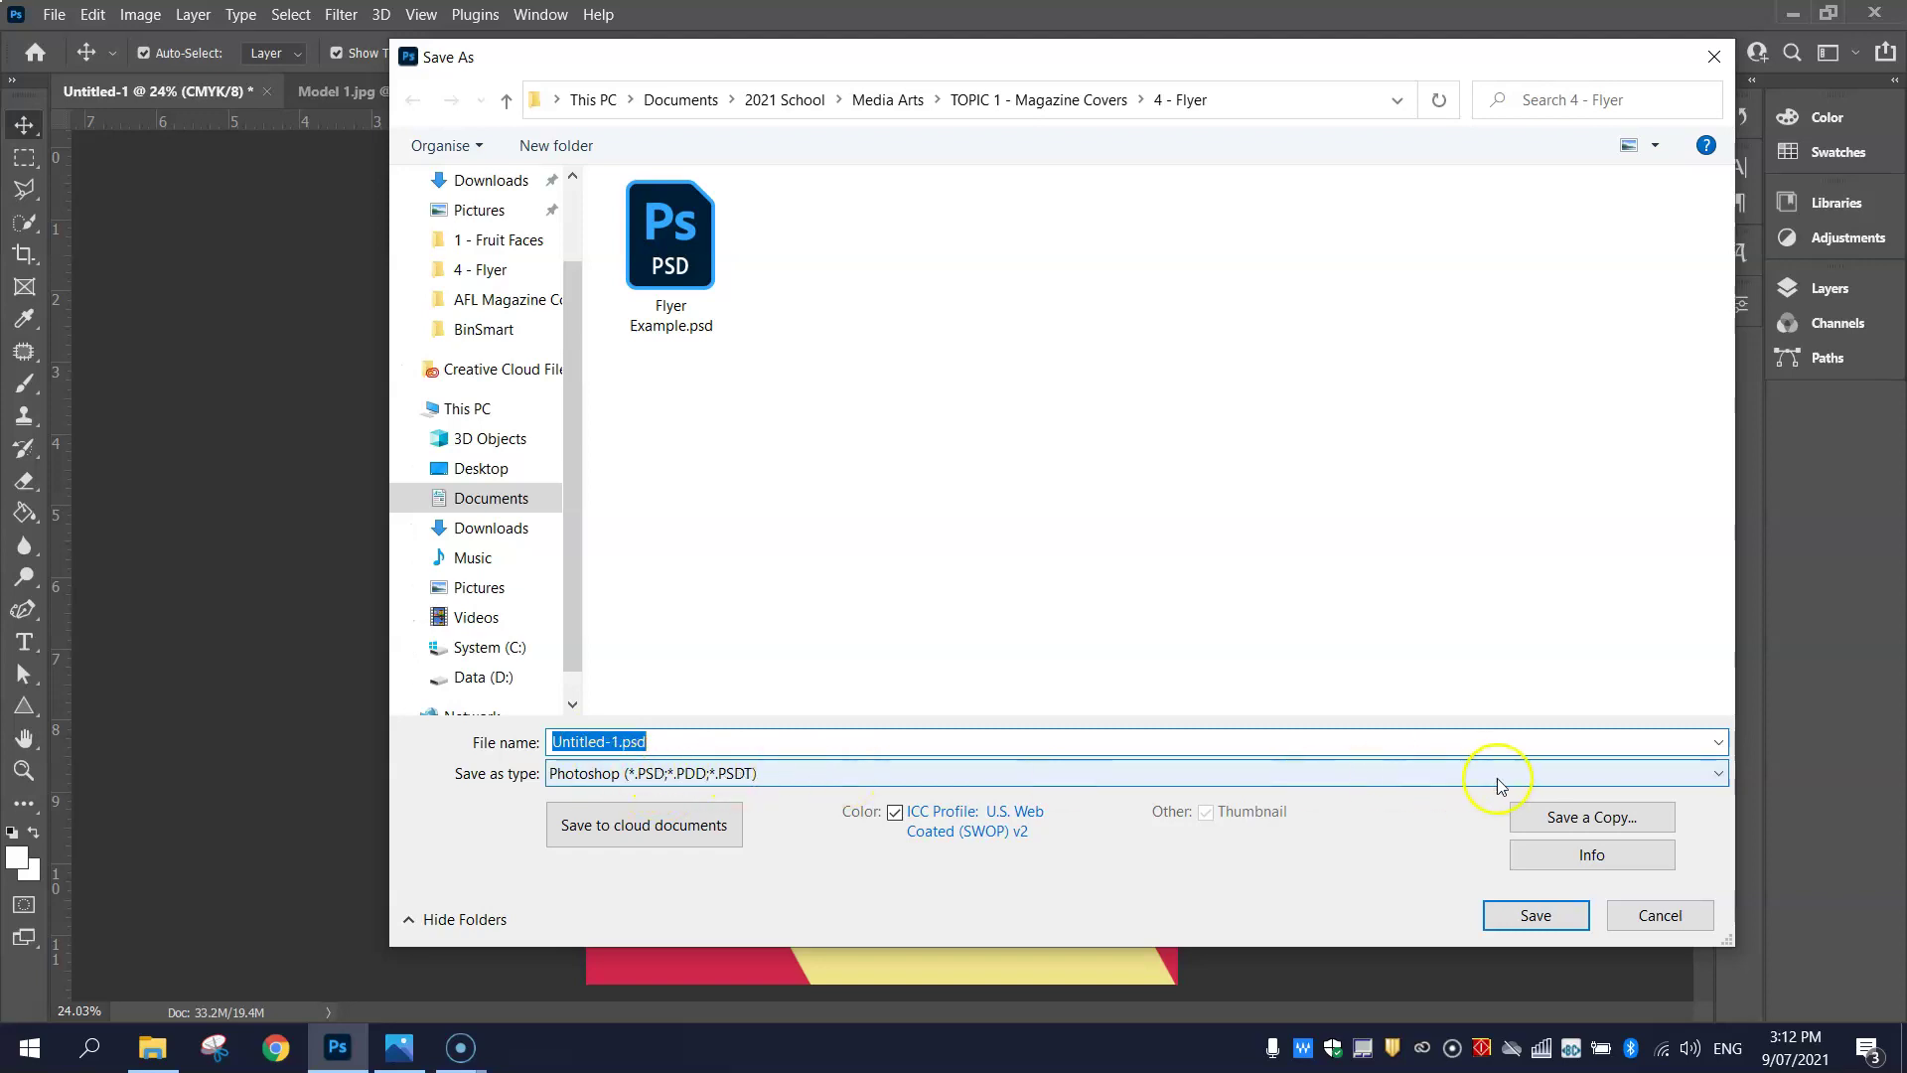
pyautogui.click(1647, 911)
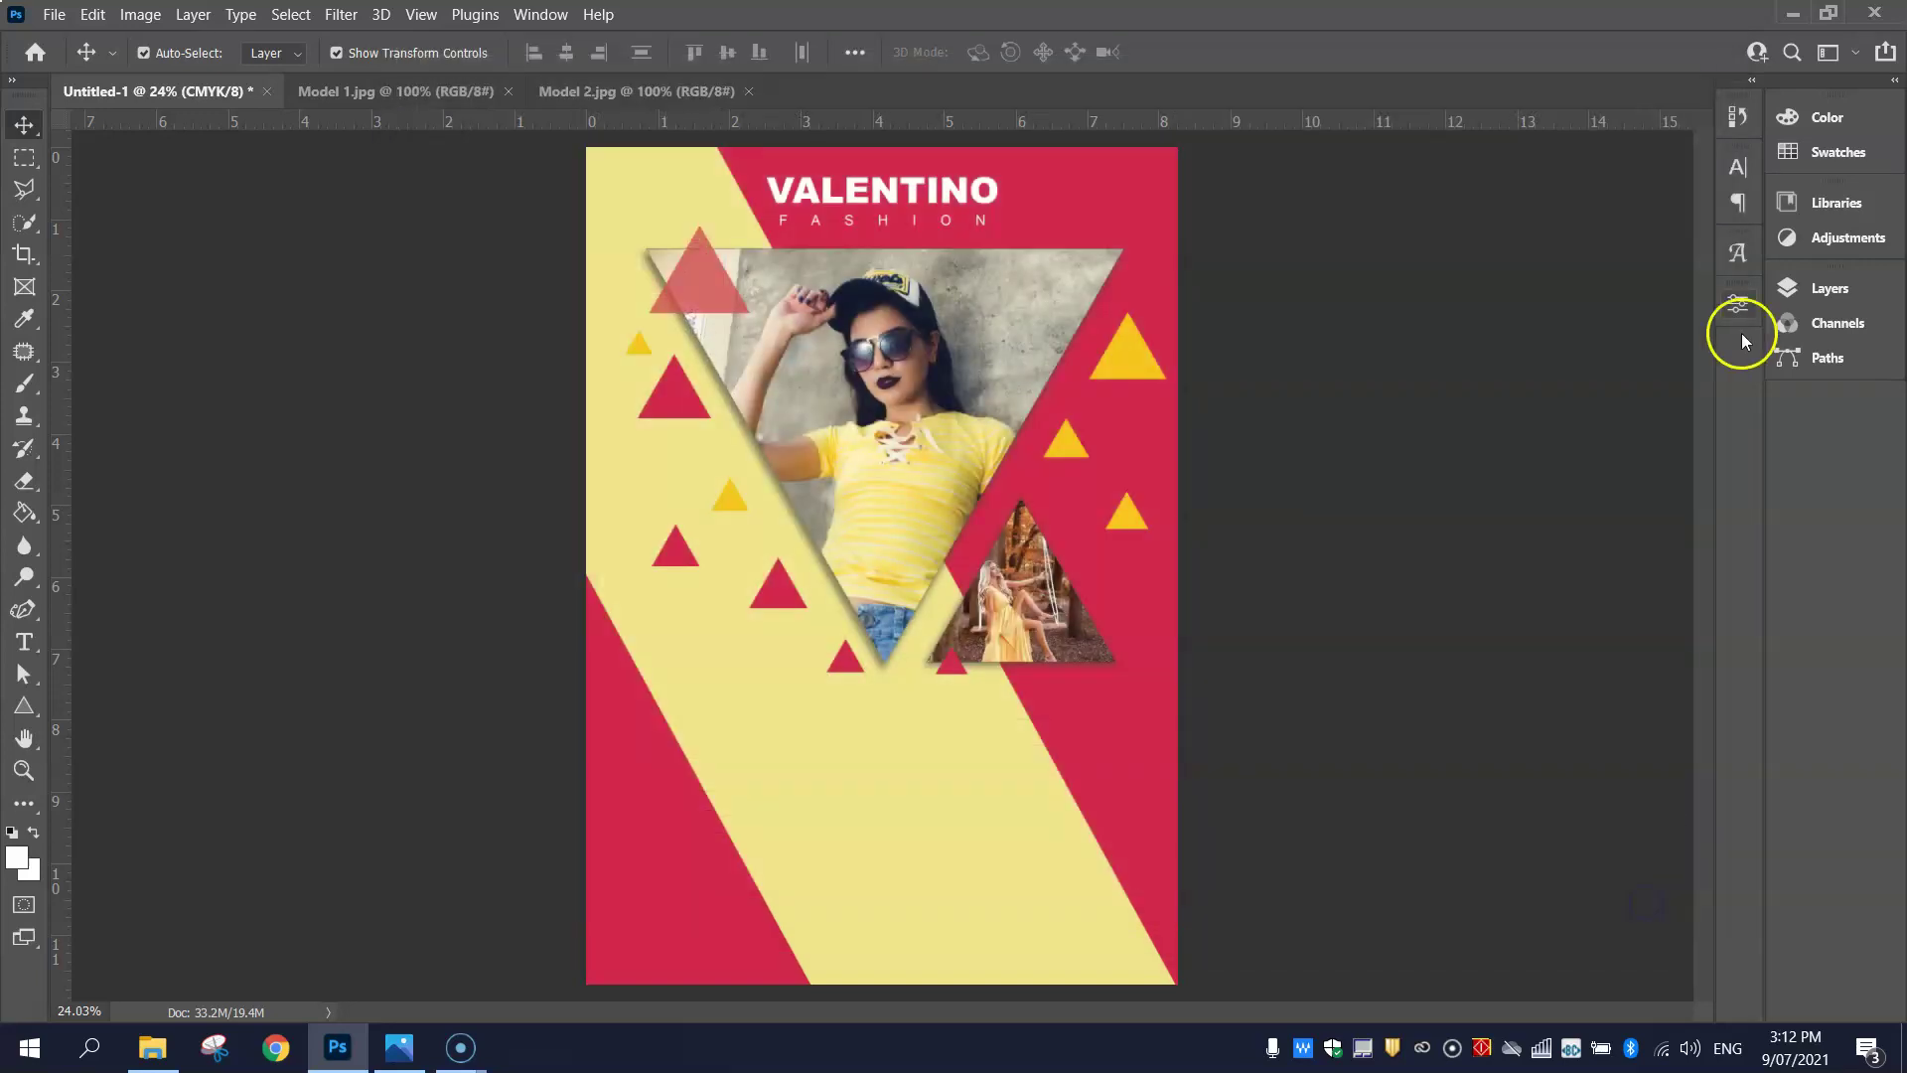
pyautogui.click(1818, 289)
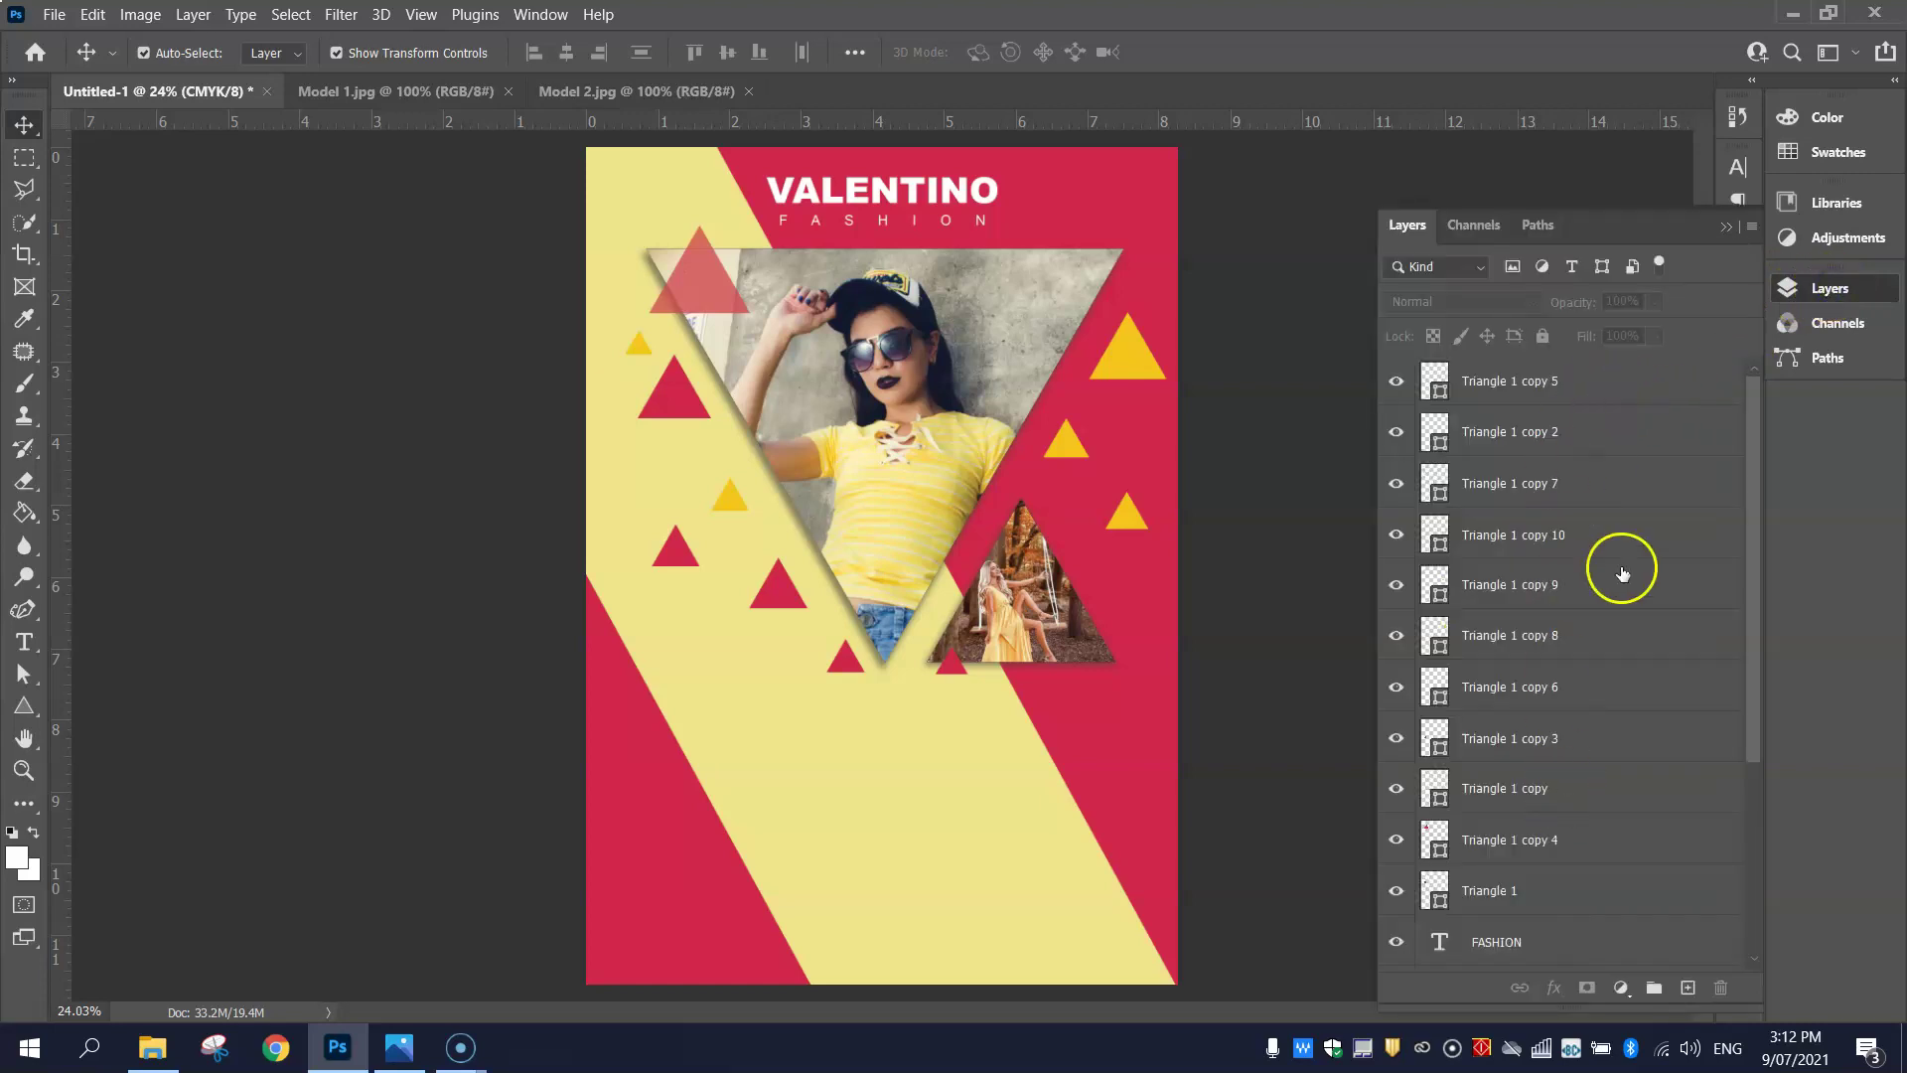
pyautogui.click(1299, 231)
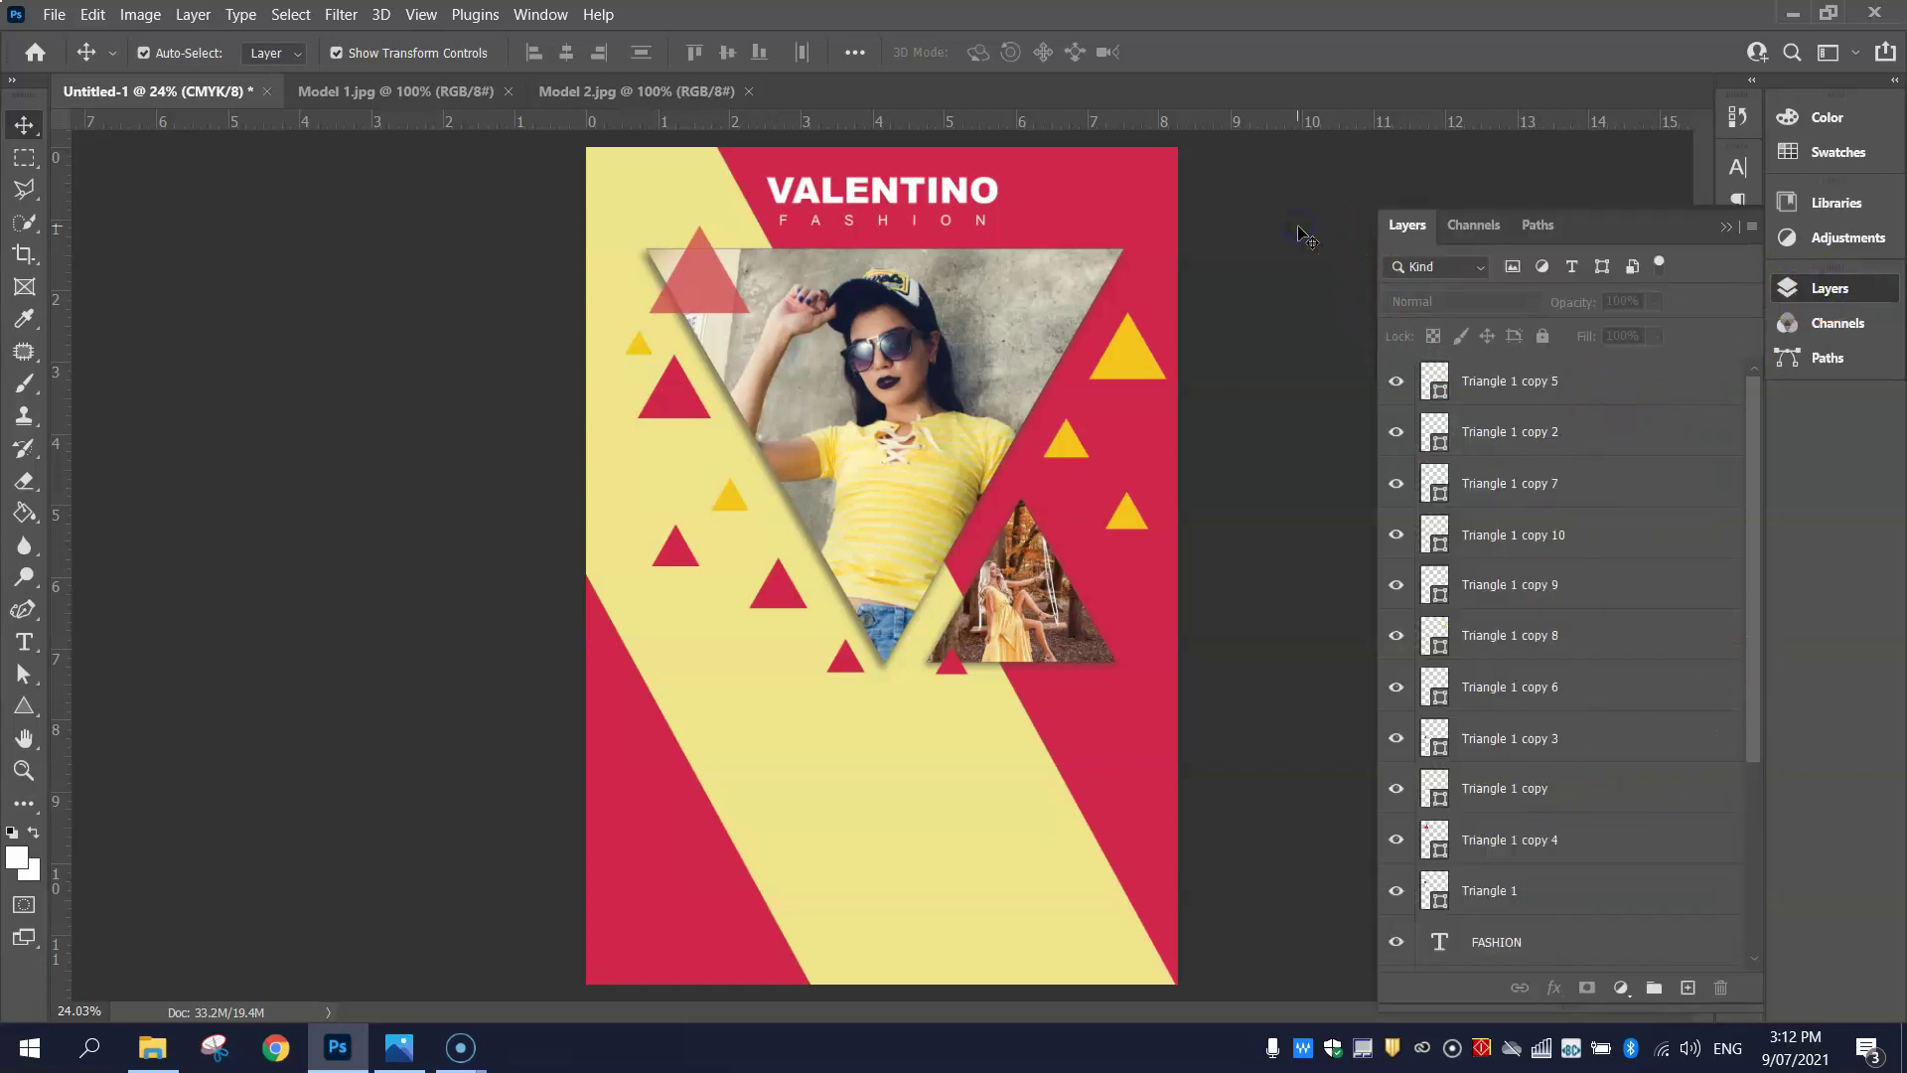